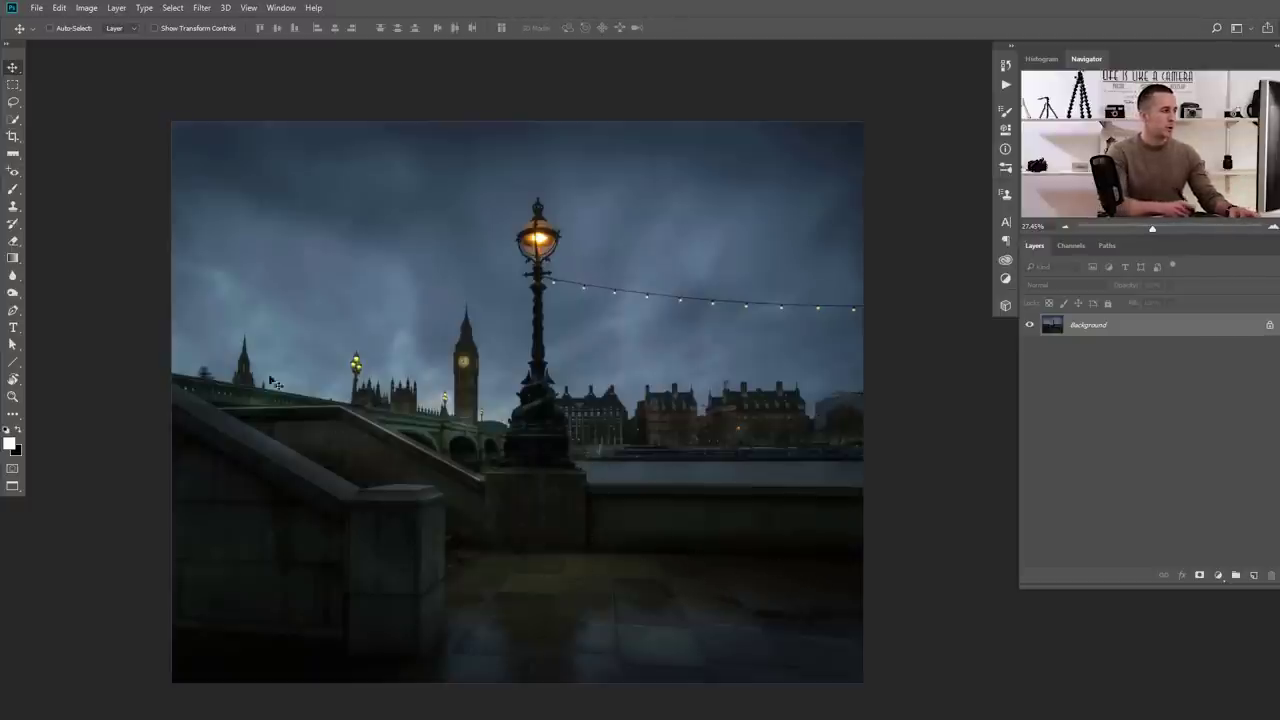
Crop with a 16:9 ratio, extending the canvas past the photo's right edge while keeping its left edge
left_click(16, 136)
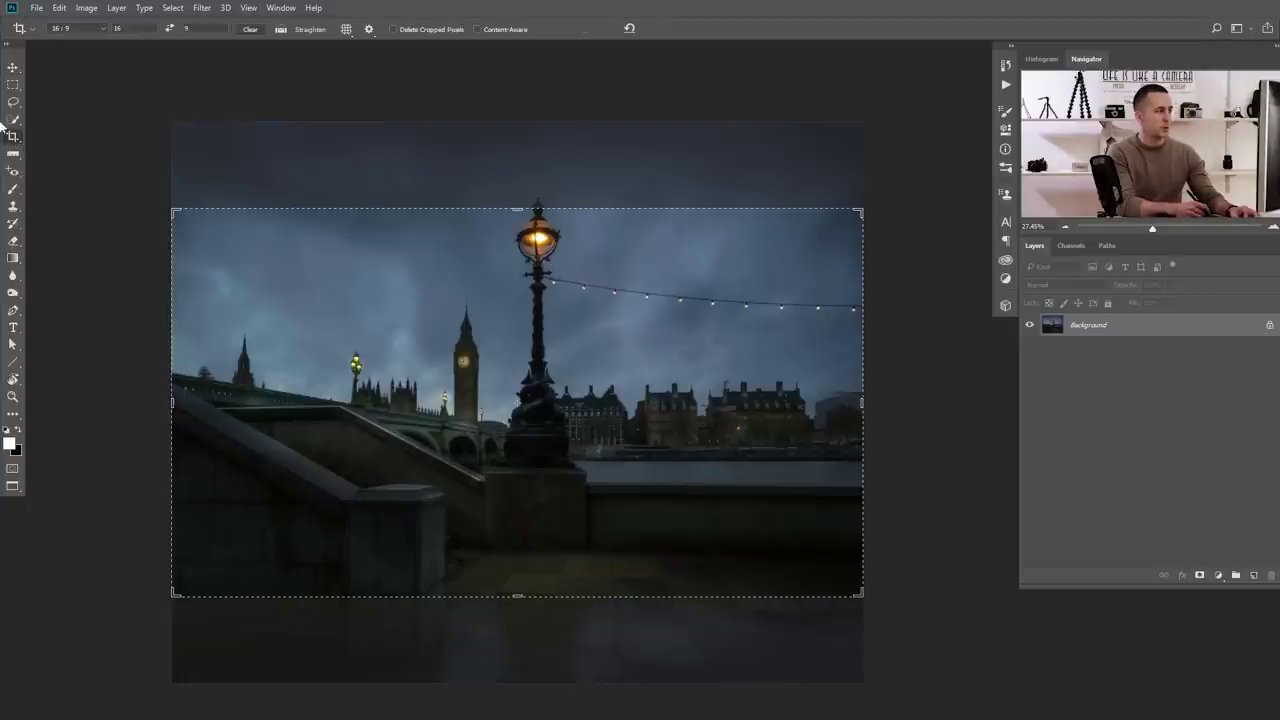
left_click(98, 29)
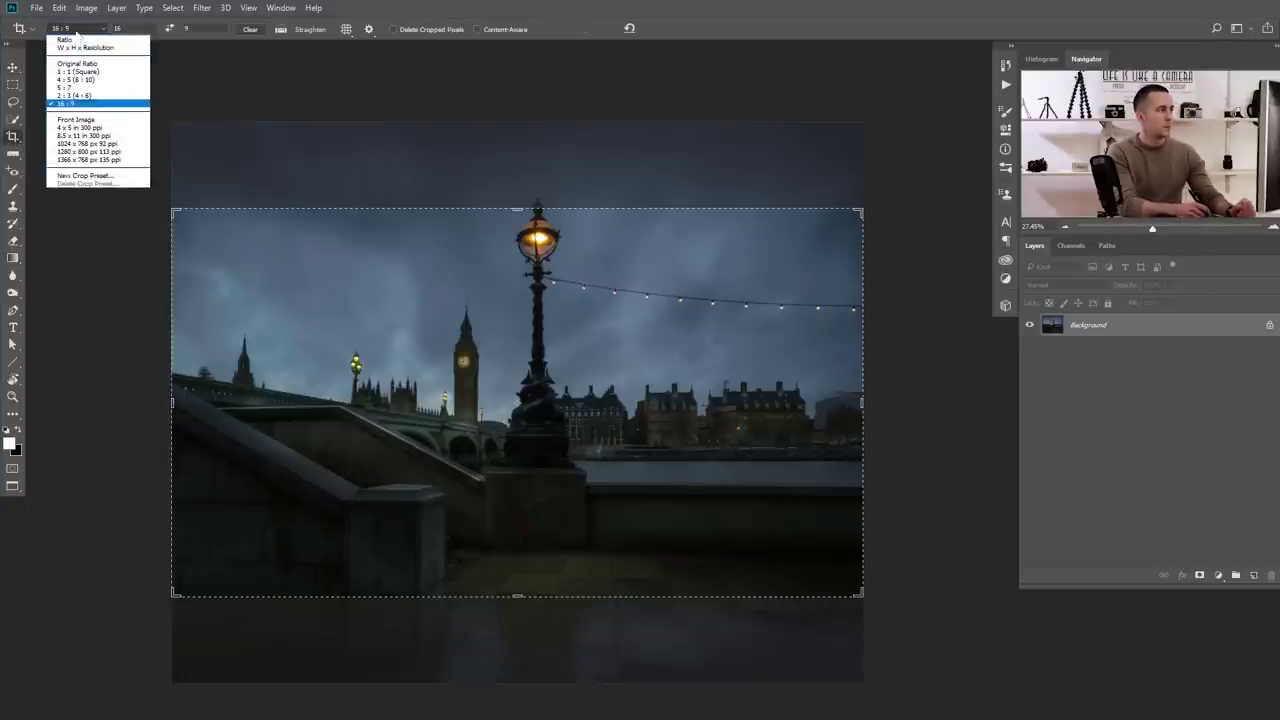
left_click(72, 104)
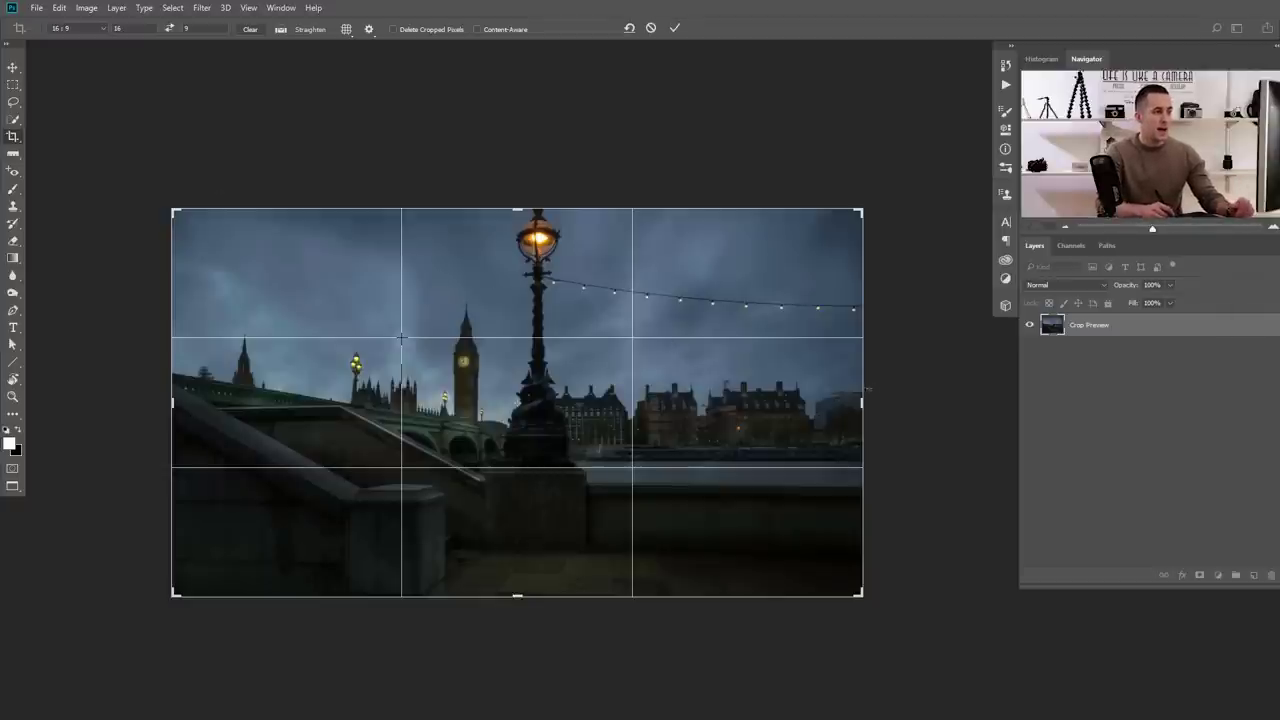
left_click_drag(862, 403, 933, 409)
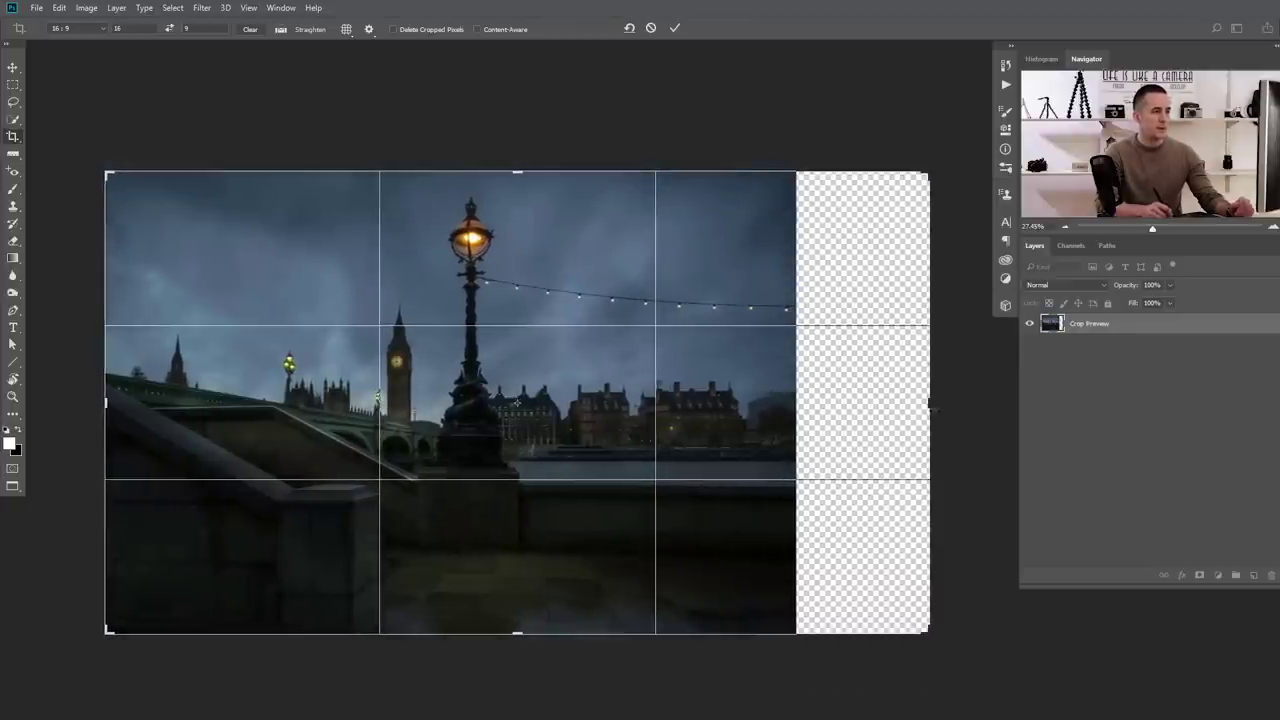
key("Escape")
key("Return")
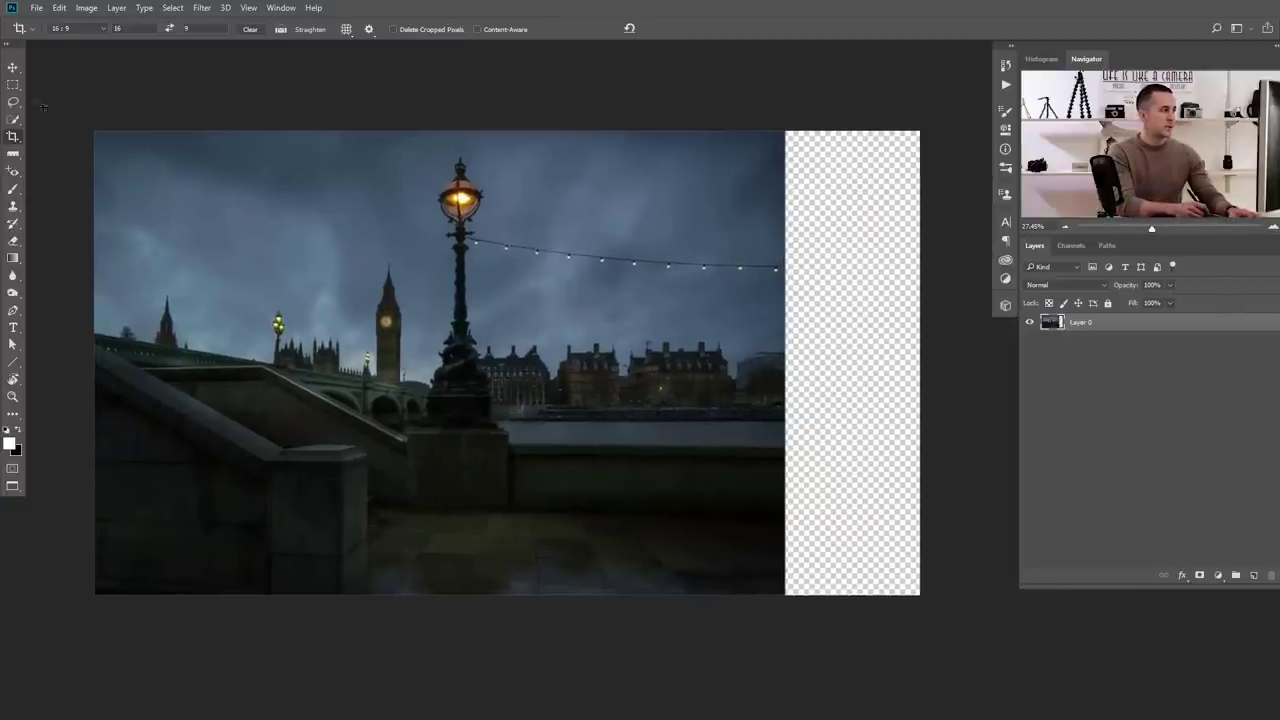
Select the photo's part right of the lamp post and stretch it with Content-Aware Scale to fill the empty canvas, leaving nothing selected
left_click(13, 86)
left_click_drag(536, 130, 790, 618)
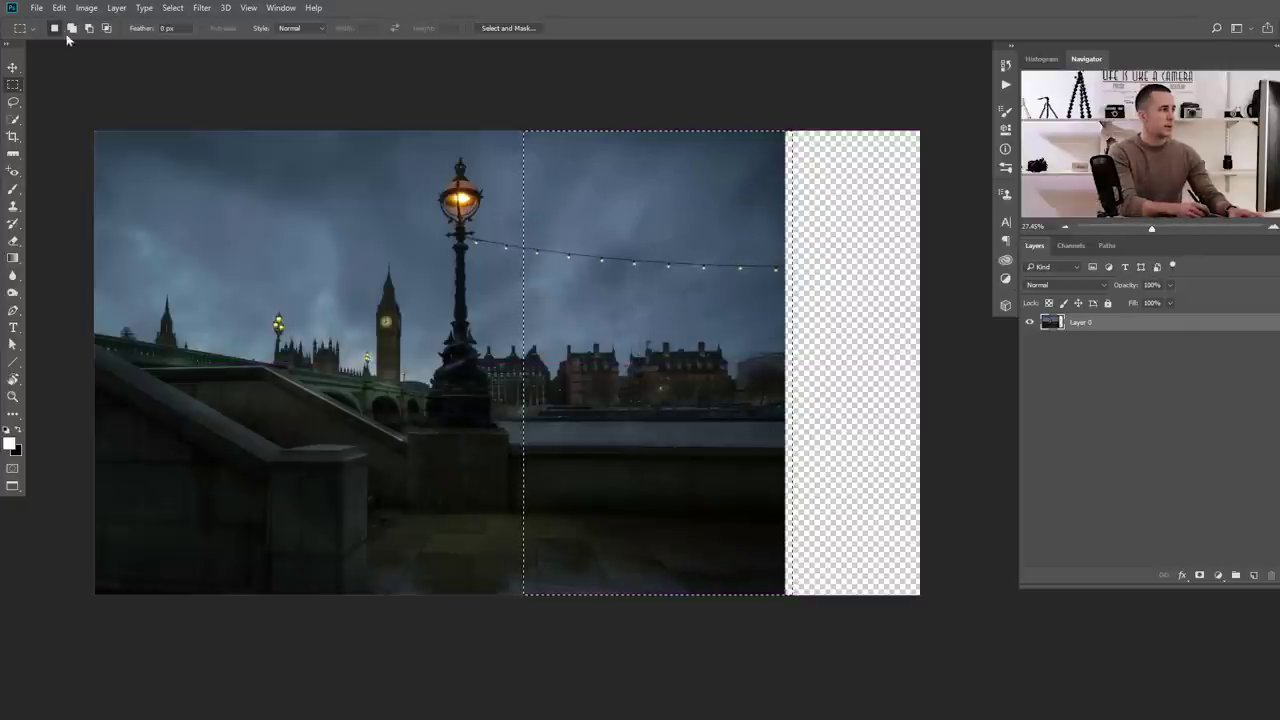
left_click(60, 8)
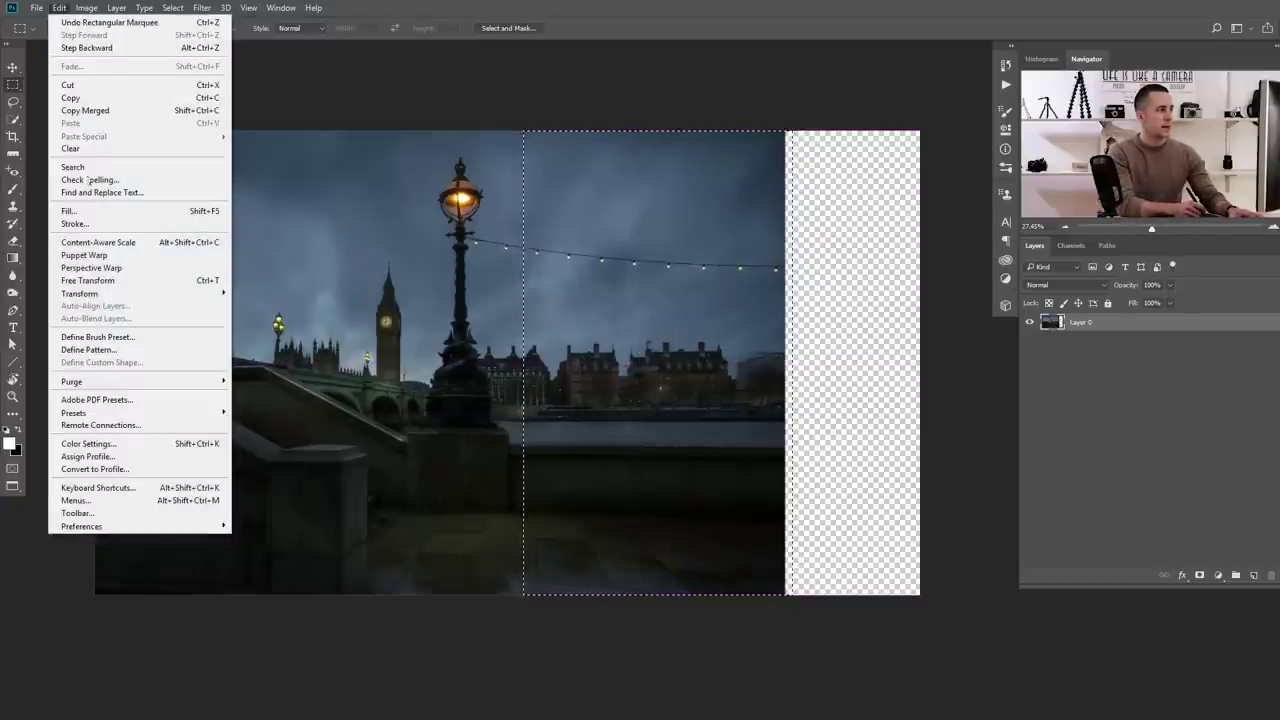
left_click(101, 243)
left_click_drag(786, 363, 919, 364)
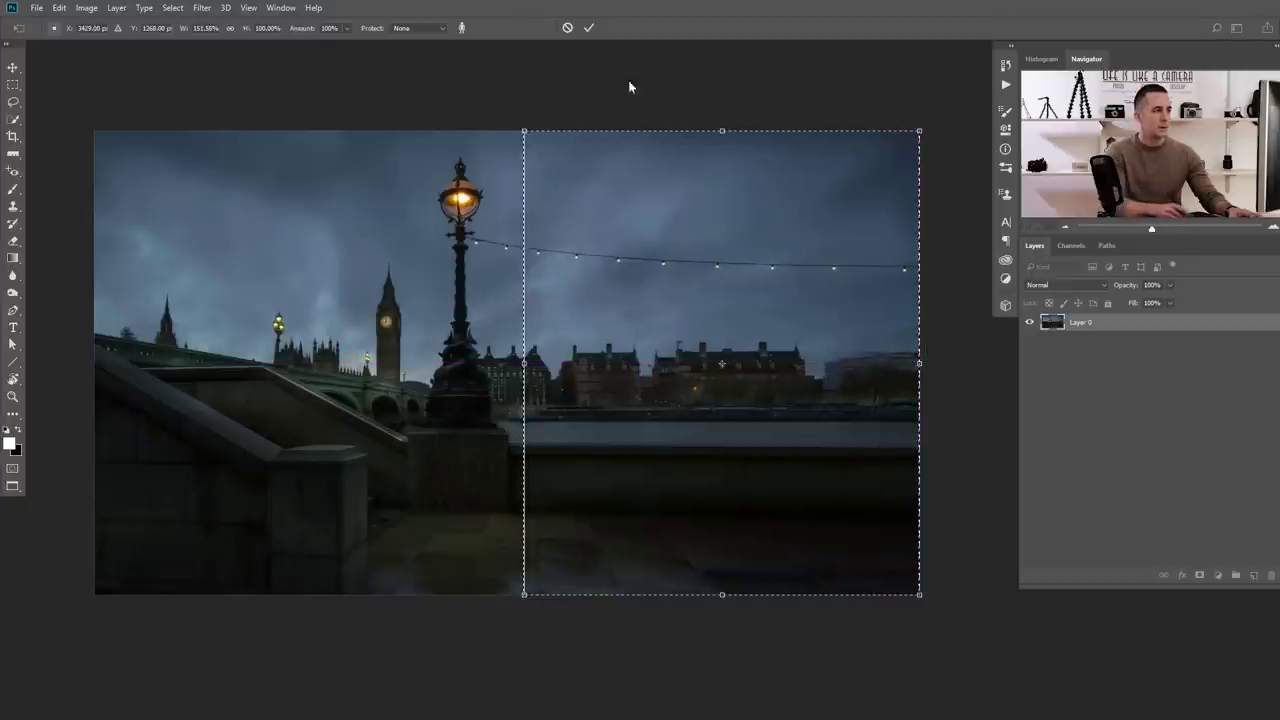
left_click(590, 29)
key("ctrl+d")
key("v")
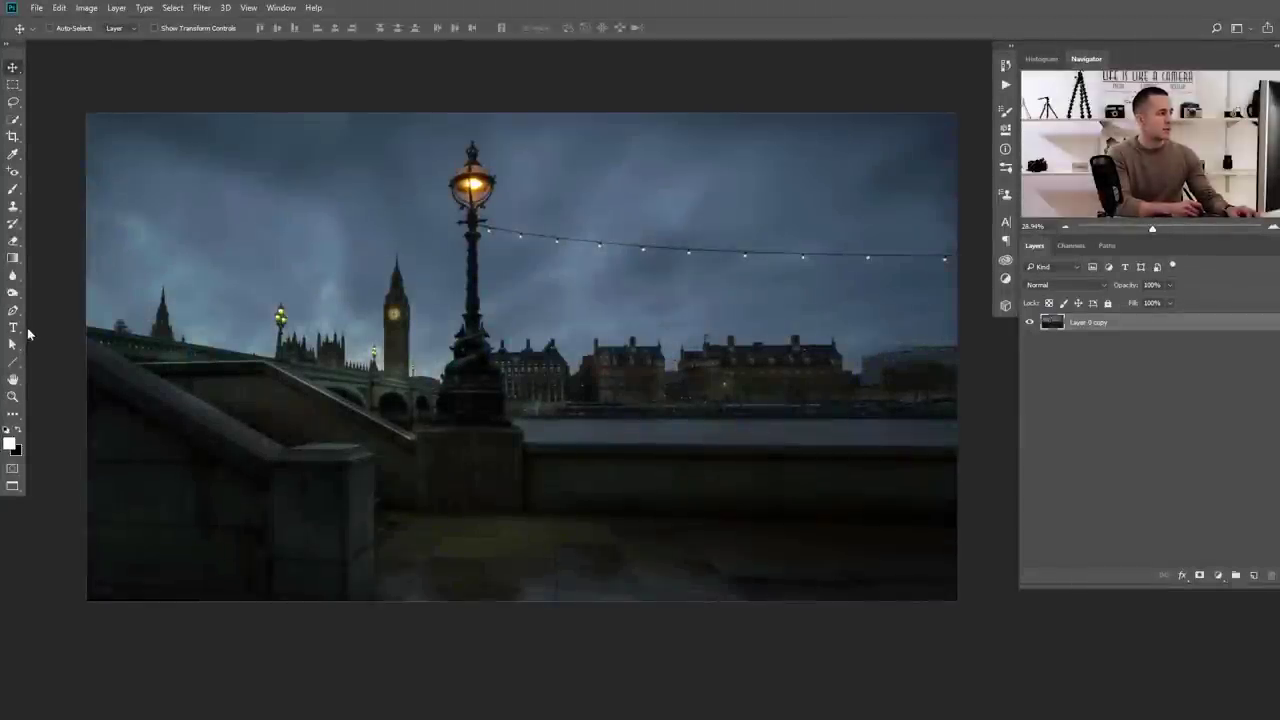
Activate the Pen tool in Path mode and add a new empty layer above the photo layer
left_click(13, 311)
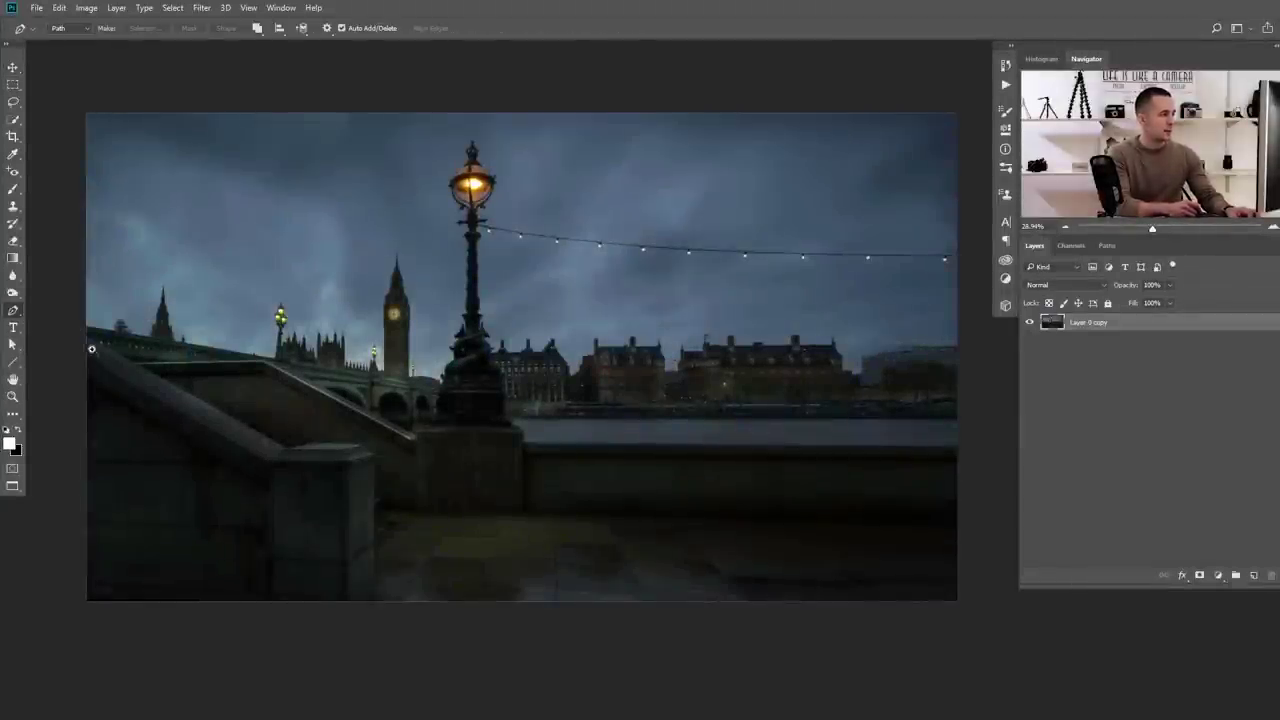
scroll(129, 355, "up", 2)
scroll(129, 355, "up", 1)
left_click(1252, 577)
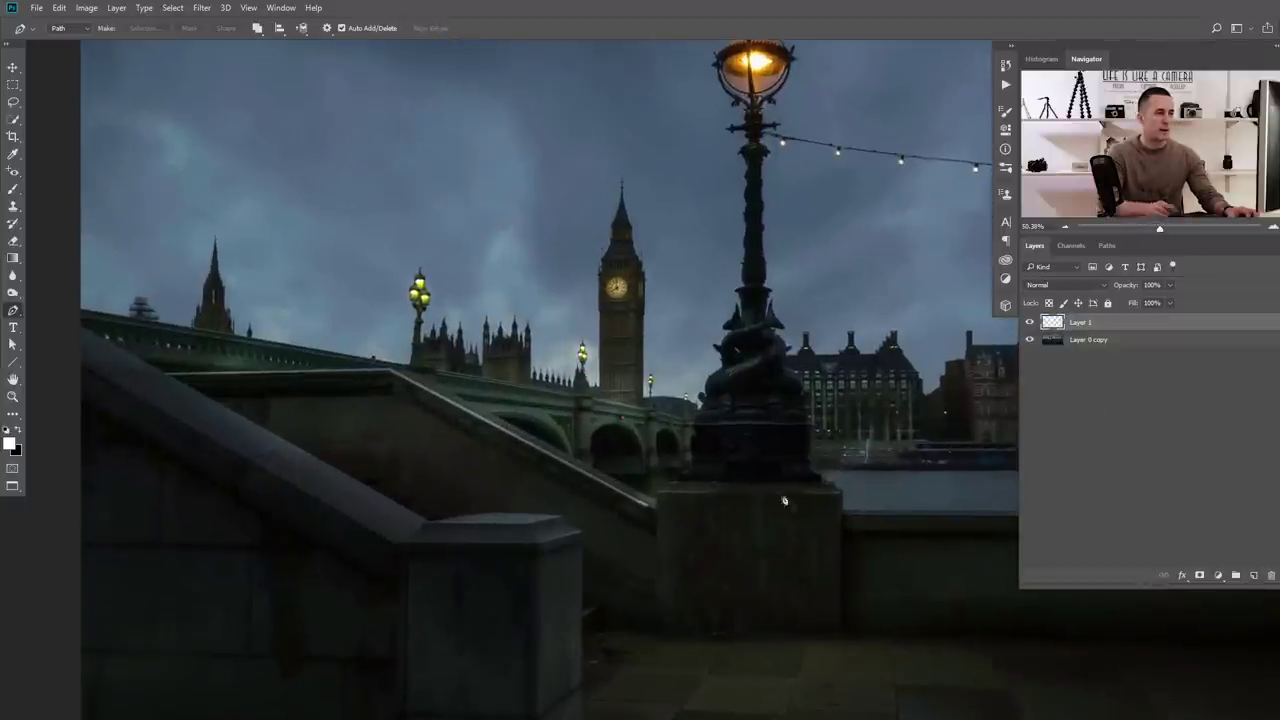
Start a pen path at the photo's left edge and trace the foreground wall's sloping top down to the pillar cap
scroll(200, 375, "up", 2)
scroll(202, 354, "up", 2)
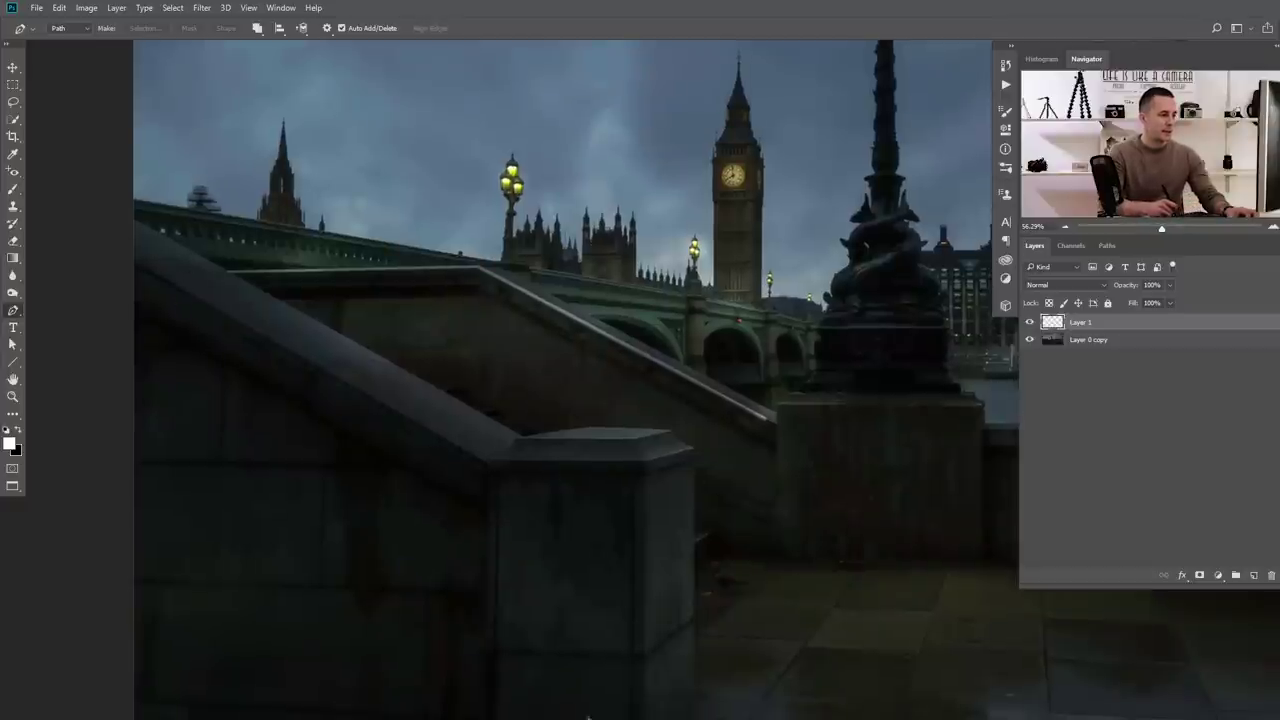
scroll(648, 530, "up", 4)
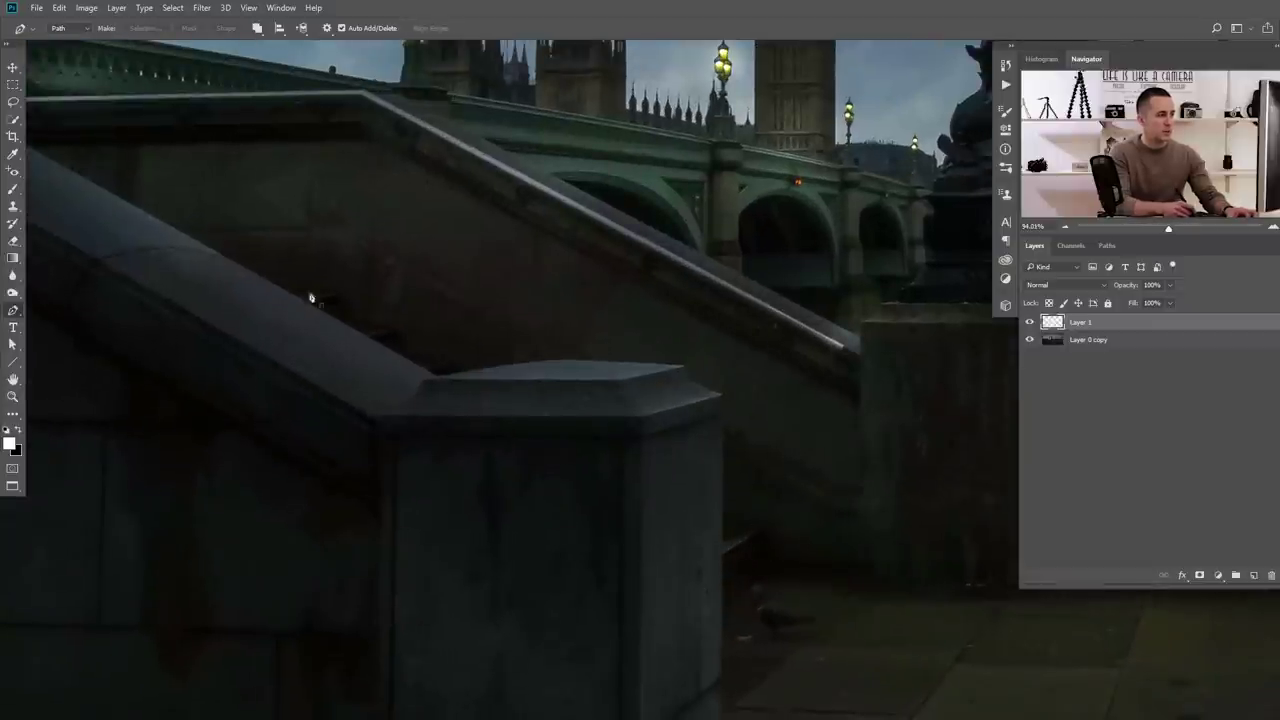
left_click_drag(350, 366, 689, 467)
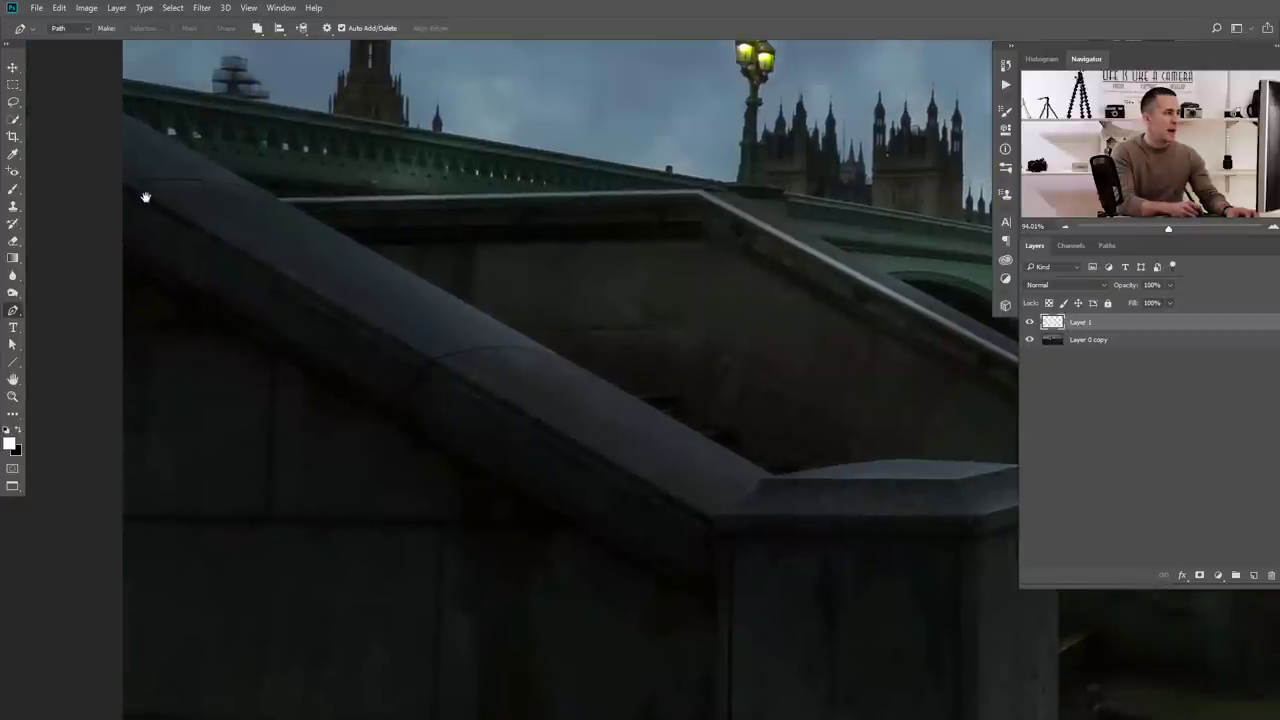
left_click_drag(143, 195, 156, 247)
scroll(156, 247, "up", 2)
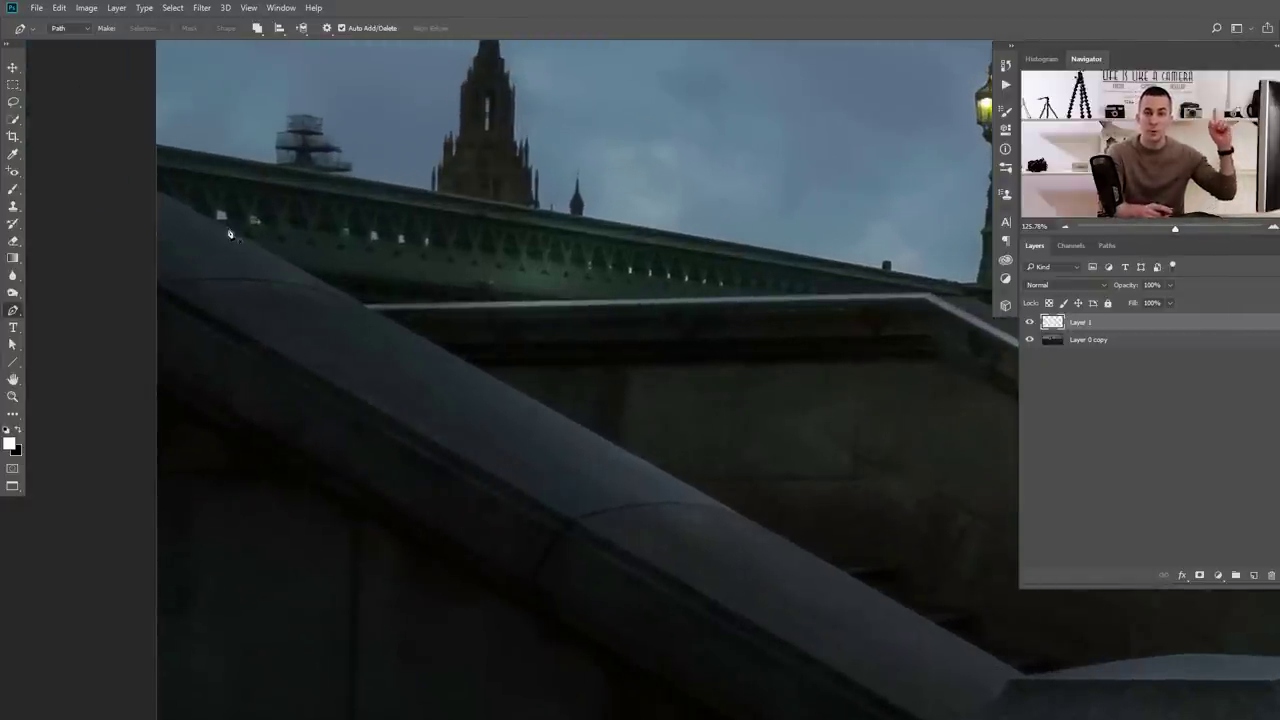
scroll(160, 200, "up", 1)
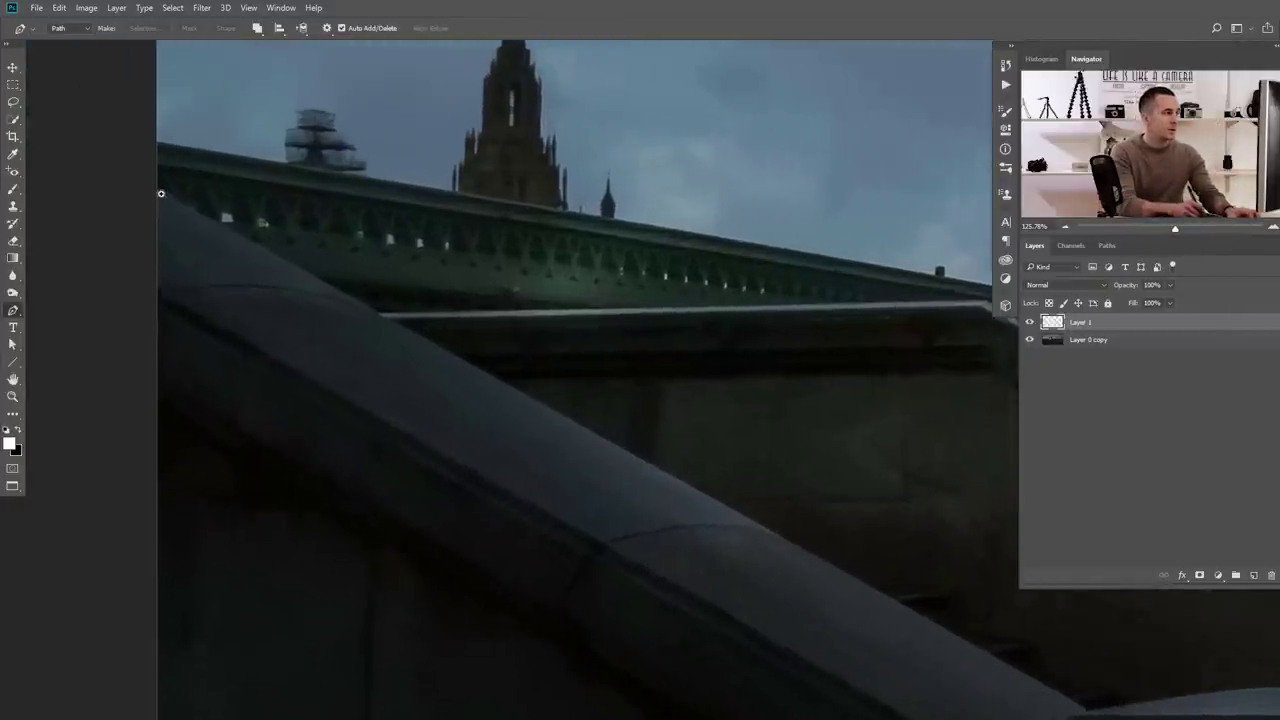
left_click(155, 188)
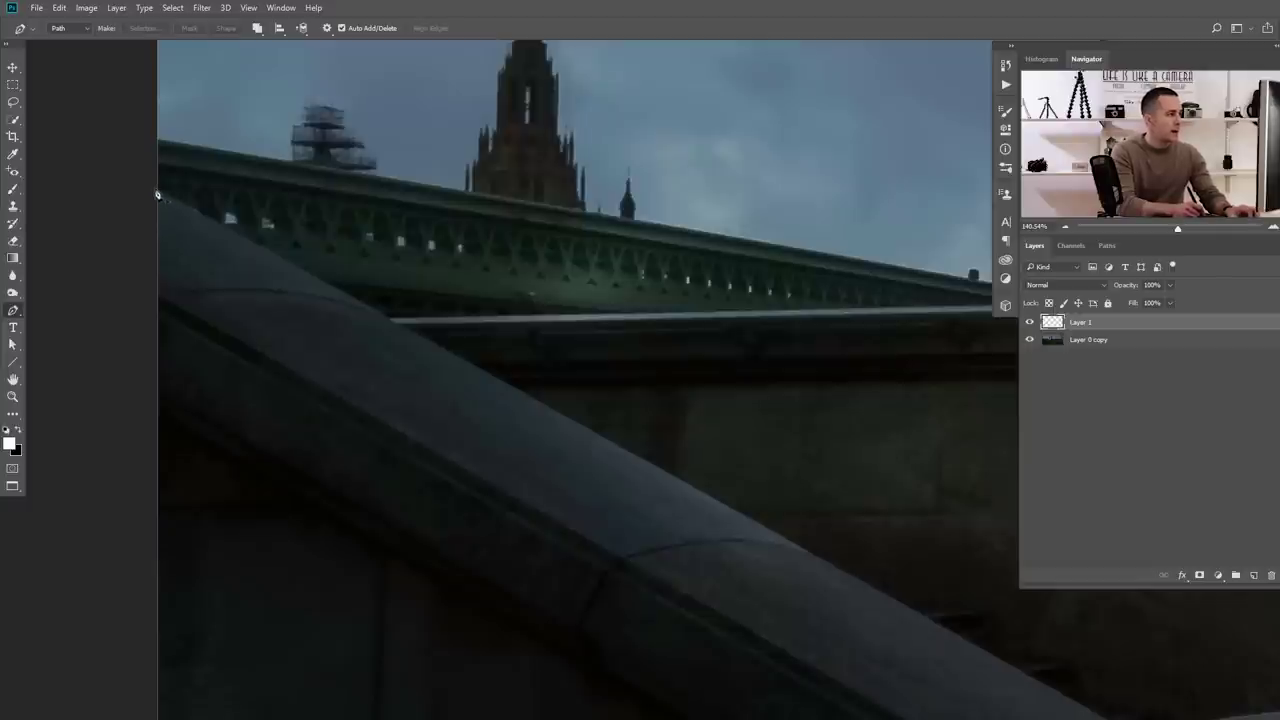
left_click_drag(615, 433, 508, 383)
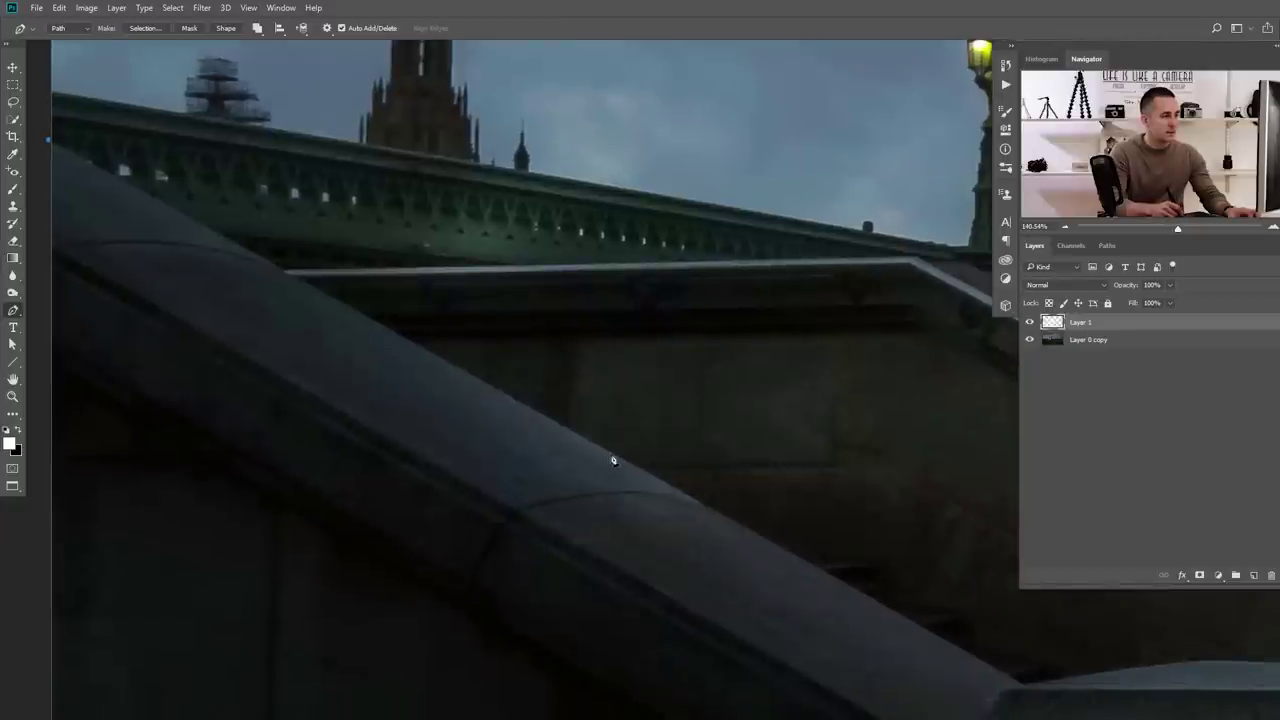
left_click(614, 460)
left_click_drag(689, 503, 466, 323)
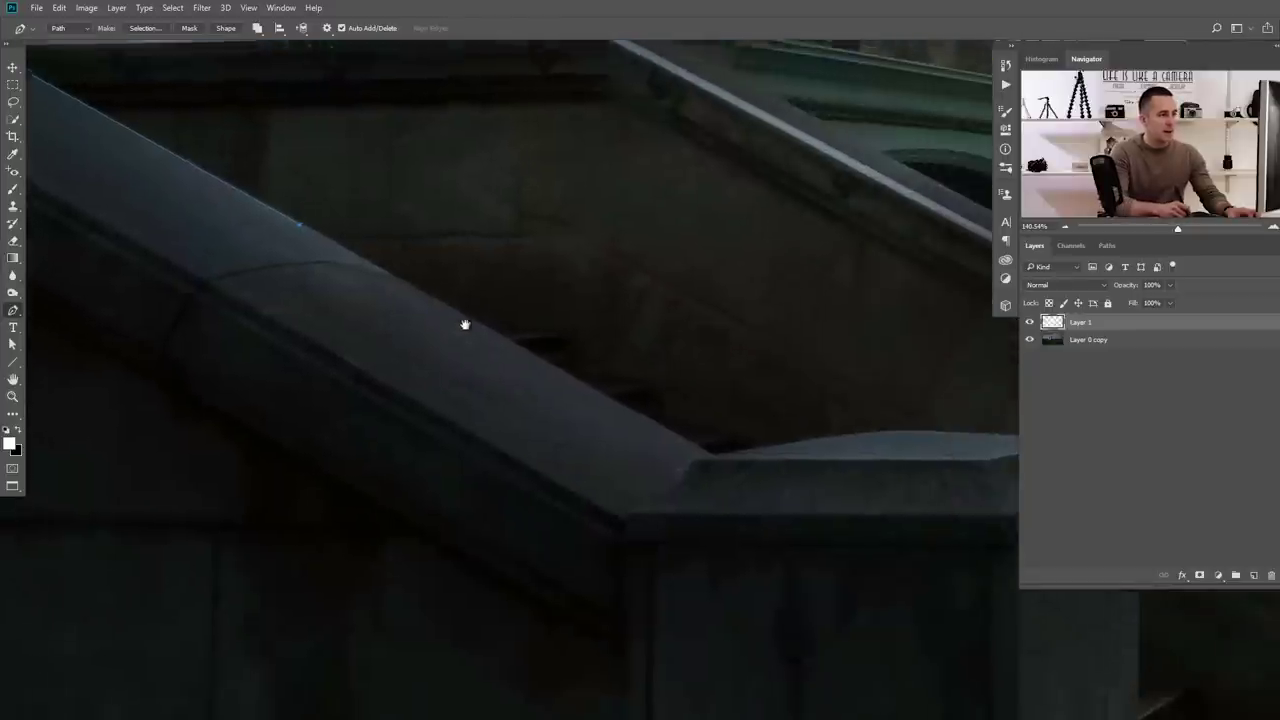
left_click(706, 448)
Continue the path along the top edge of the pillar cap, ending in a corner point at its right tip
scroll(742, 454, "up", 5)
left_click_drag(673, 462, 436, 480)
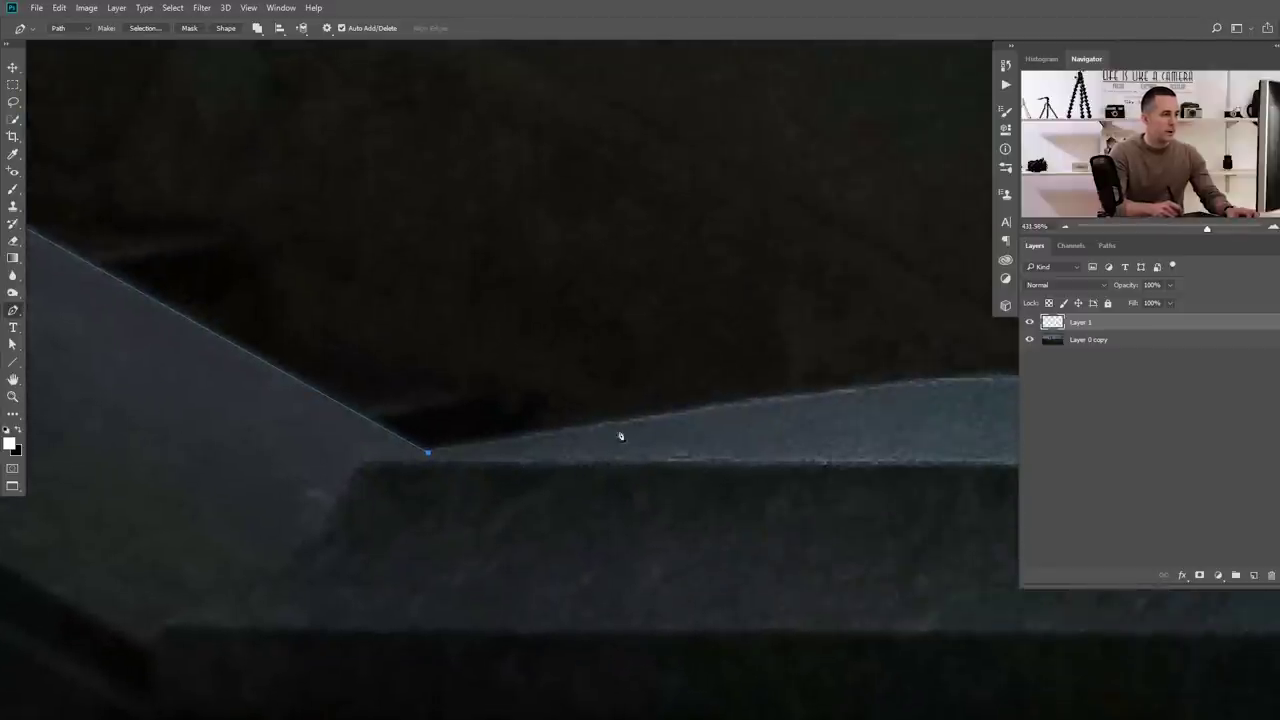
left_click(751, 405)
left_click_drag(797, 394, 529, 403)
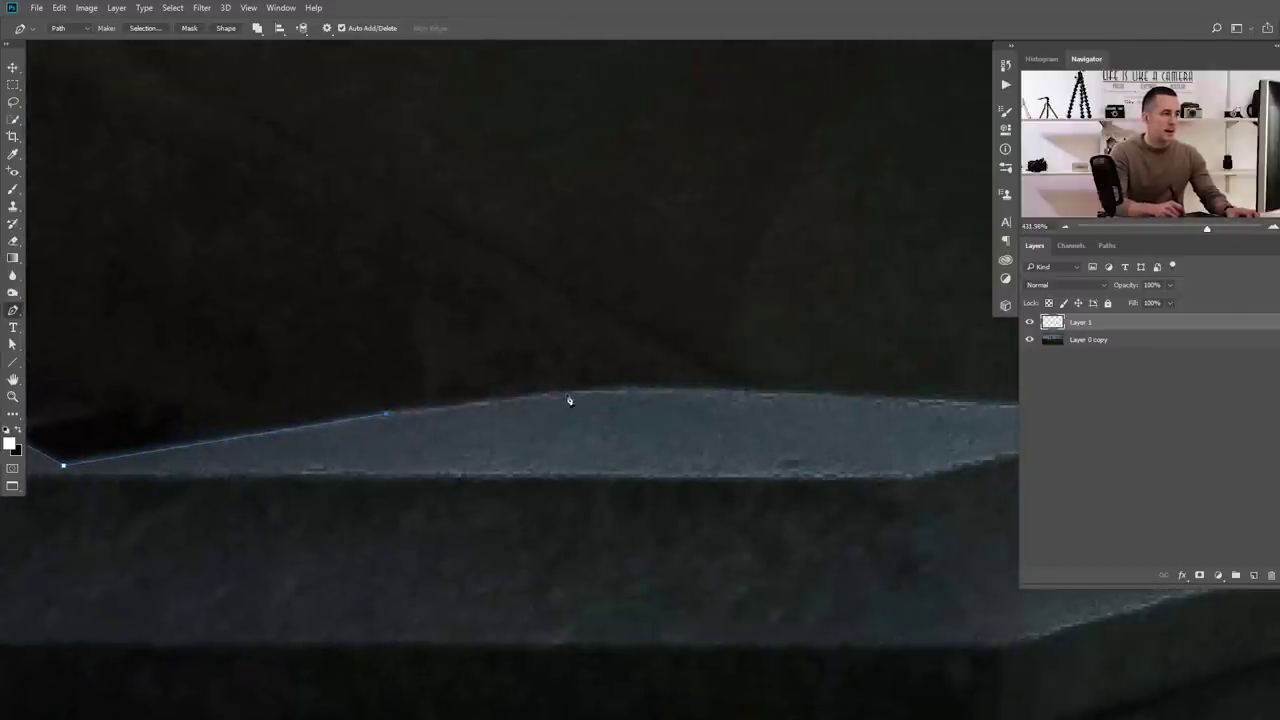
left_click(565, 398)
left_click_drag(760, 423, 403, 394)
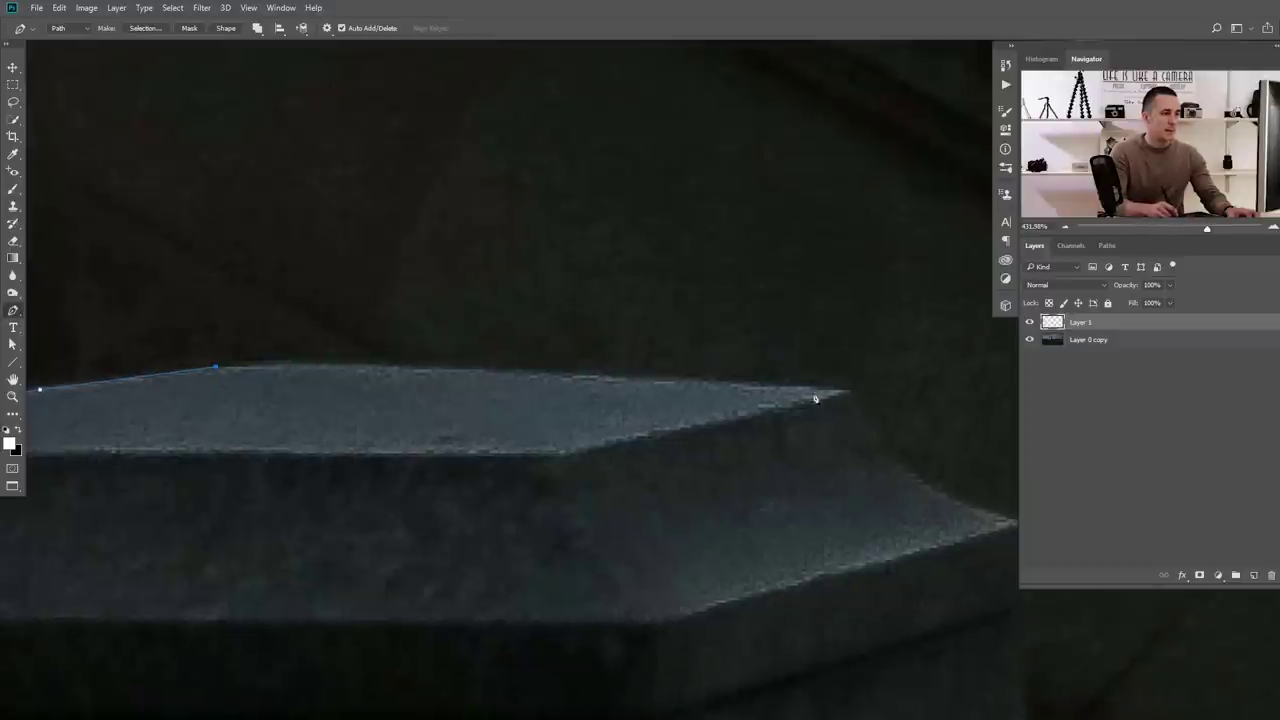
left_click_drag(846, 394, 956, 419)
left_click(846, 394, "alt")
Trace the concave right edge of the pillar cap and the short vertical side below it
left_click_drag(708, 376, 316, 194)
left_click_drag(629, 340, 755, 352)
left_click_drag(603, 449, 617, 330)
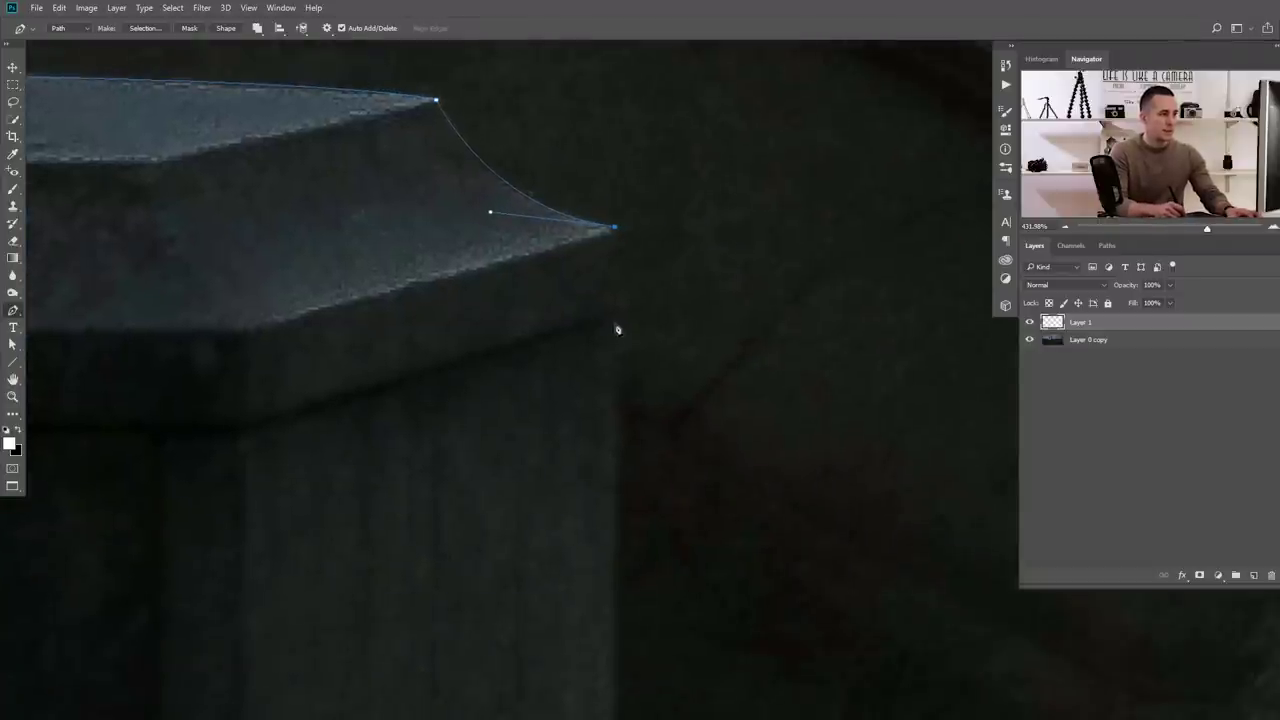
left_click(616, 310)
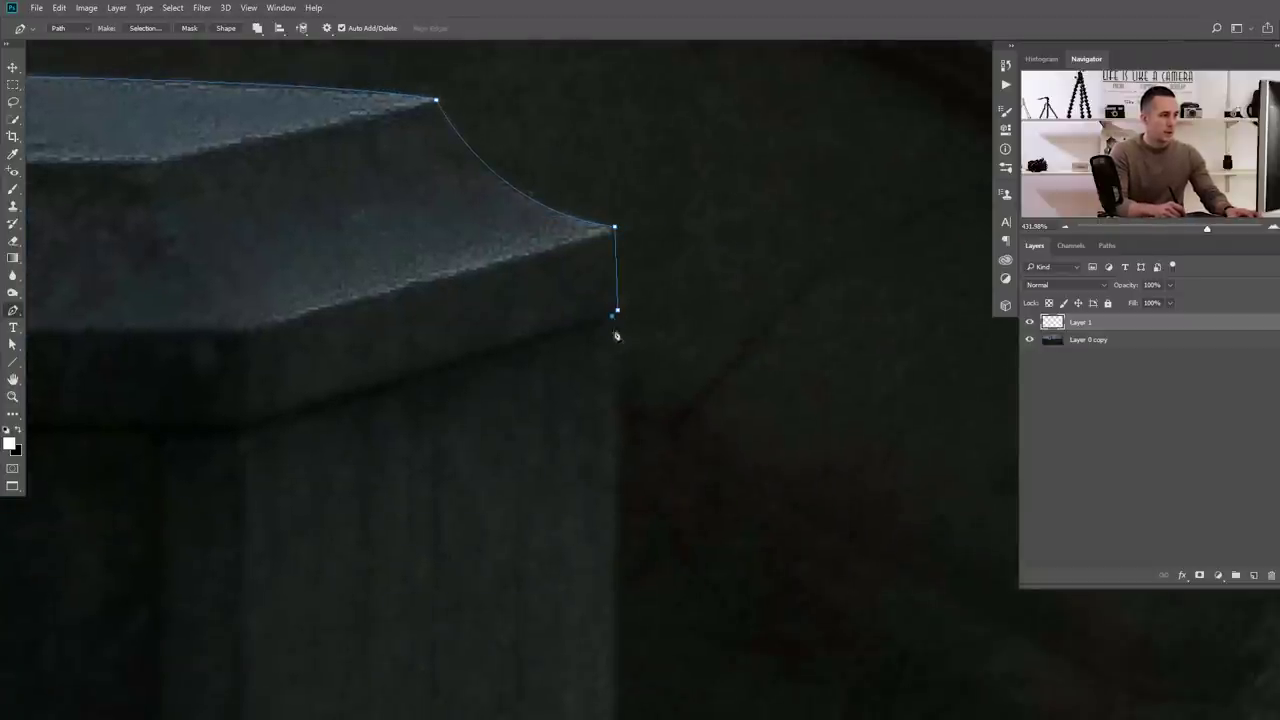
Extend the path down the pillar's right side to the bottom edge of the canvas
scroll(616, 337, "down", 10)
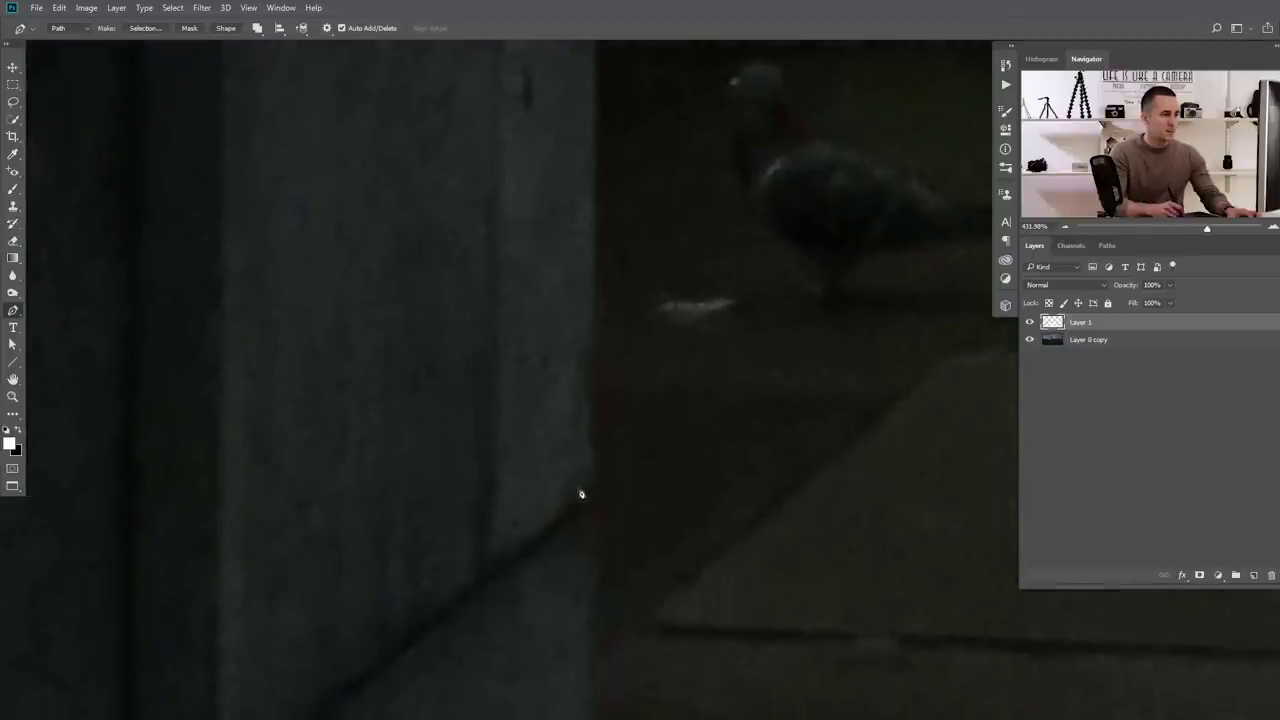
left_click(591, 501)
scroll(611, 471, "down", 6)
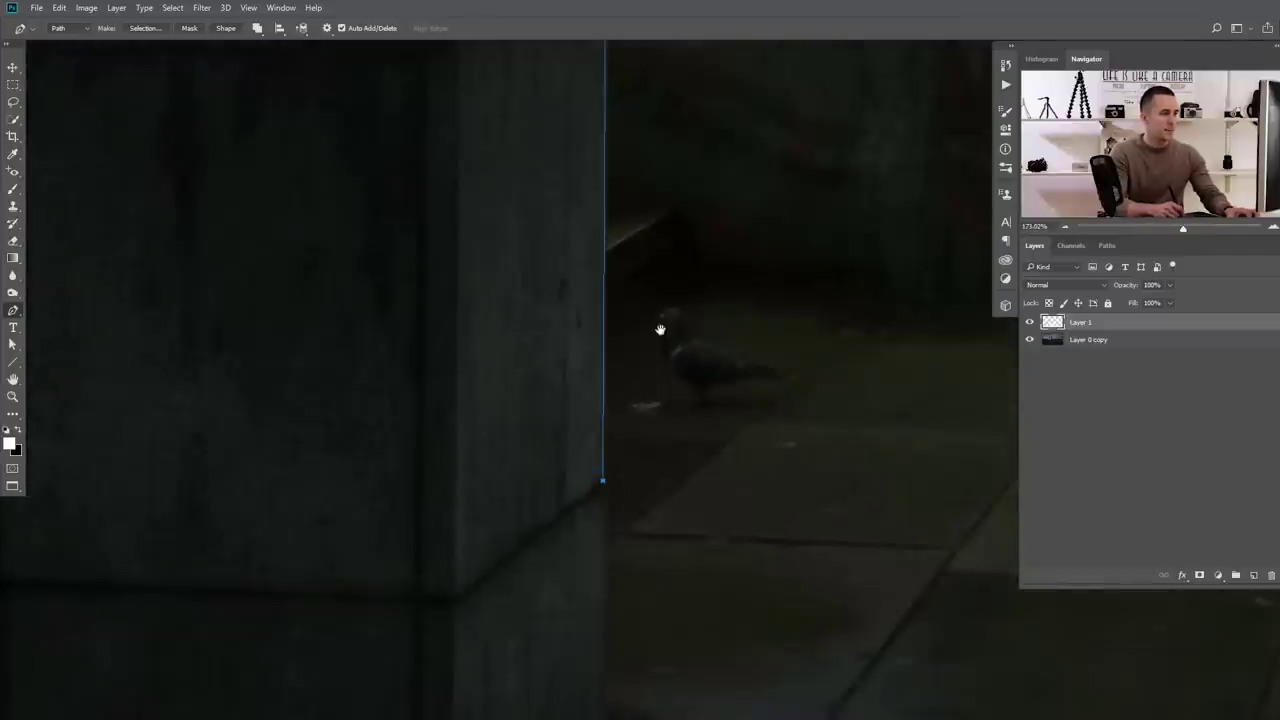
scroll(616, 410, "up", 4)
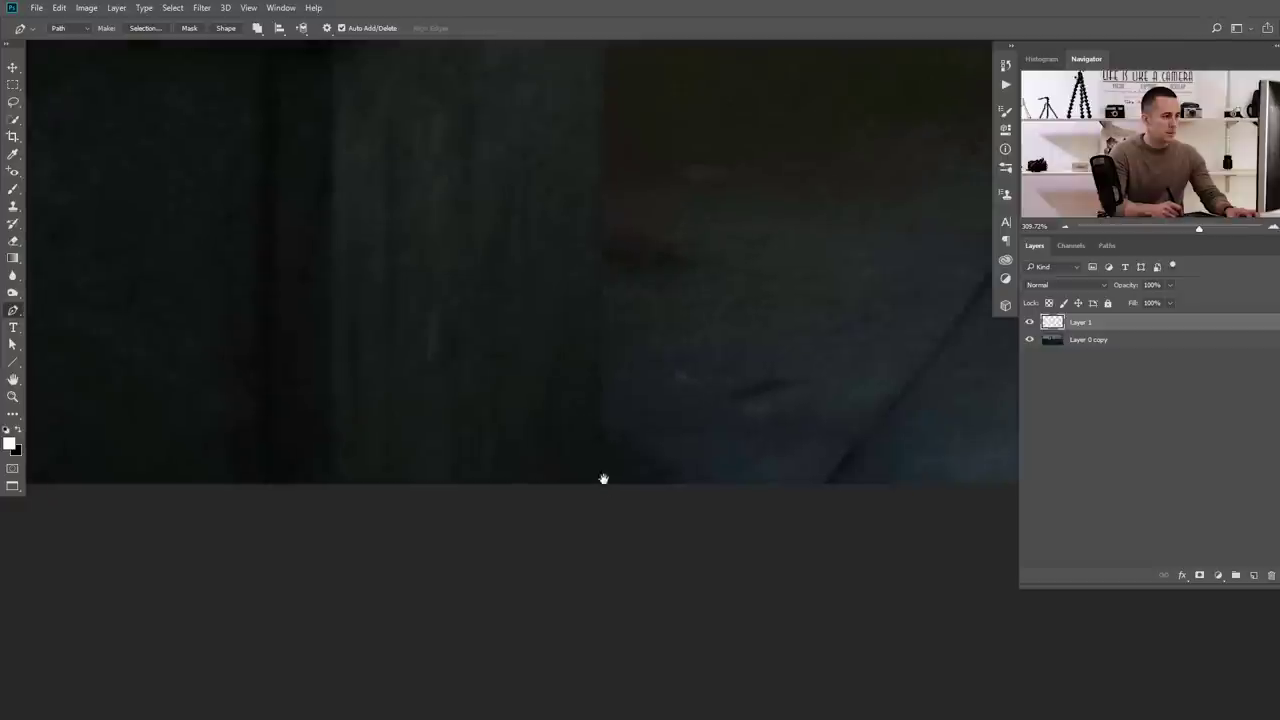
scroll(600, 491, "down", 5)
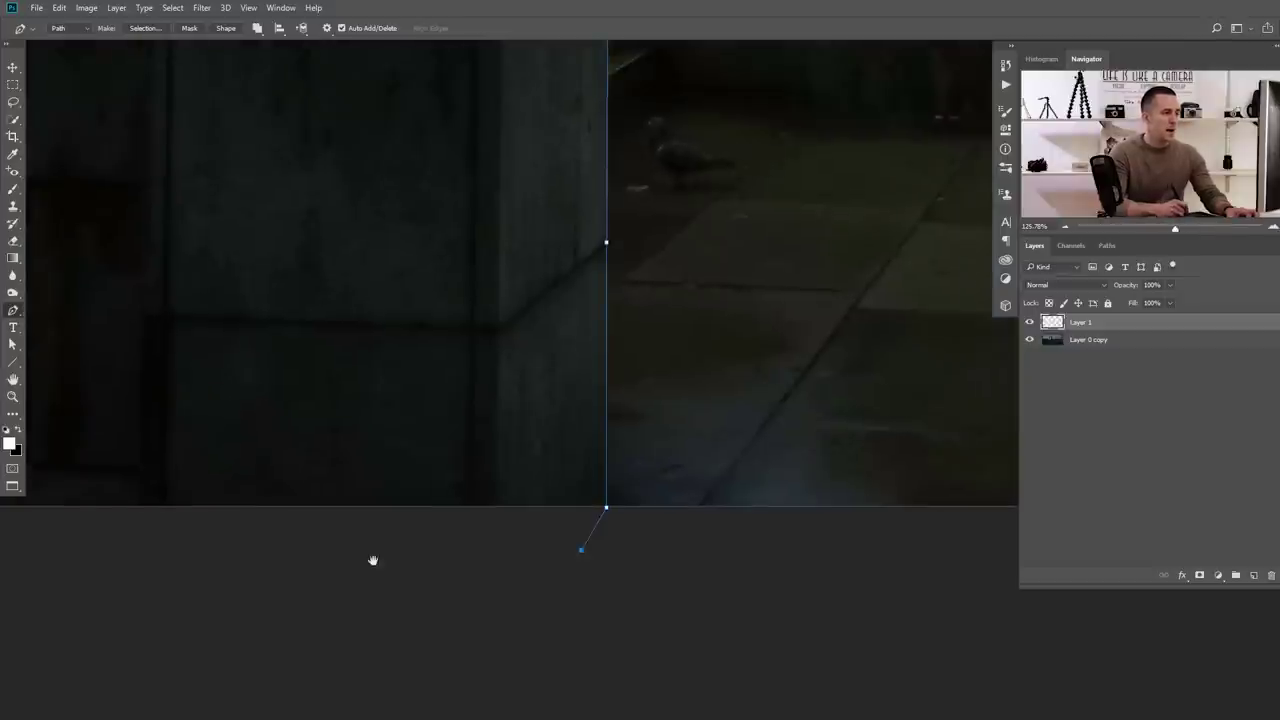
Close the path around the foreground wall with anchor points outside the bottom and left edges of the canvas
scroll(656, 507, "down", 5)
left_click(486, 522)
left_click(389, 463)
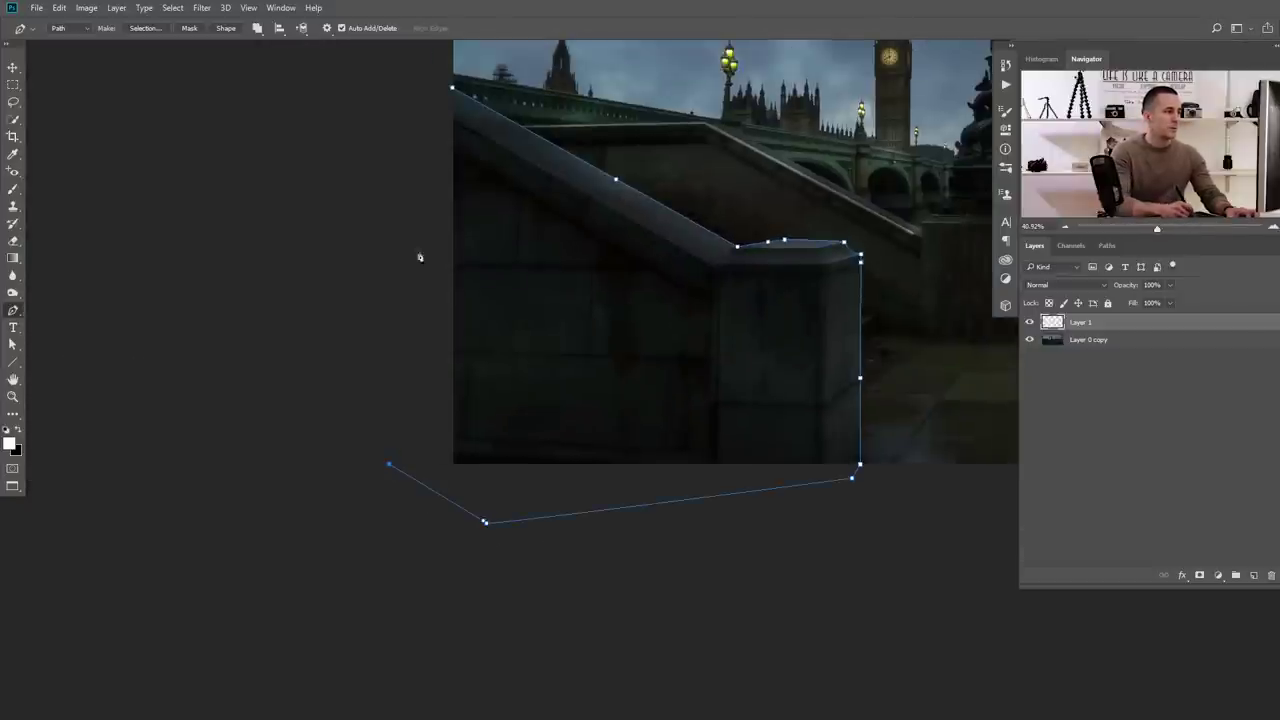
left_click(417, 115)
left_click_drag(434, 237, 338, 349)
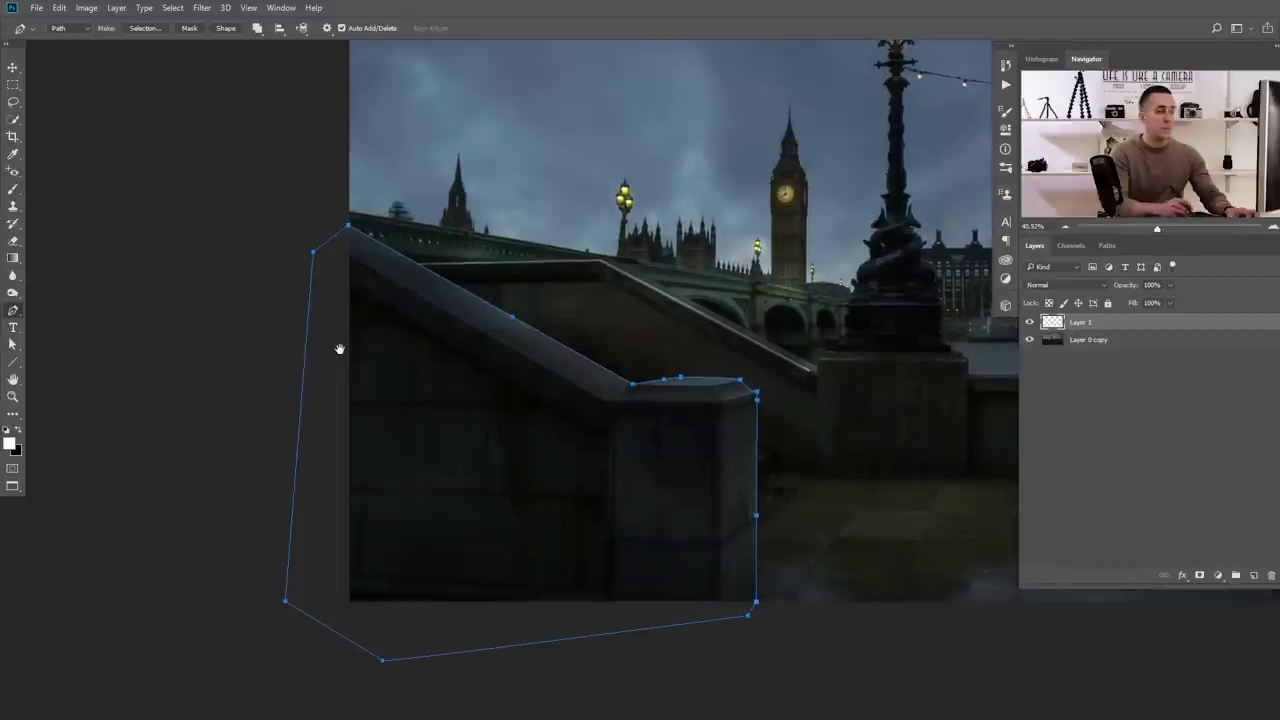
Convert the path to a selection, add a mask hiding the foreground wall area on the new layer, and check the mask on its own
key("ctrl+Return")
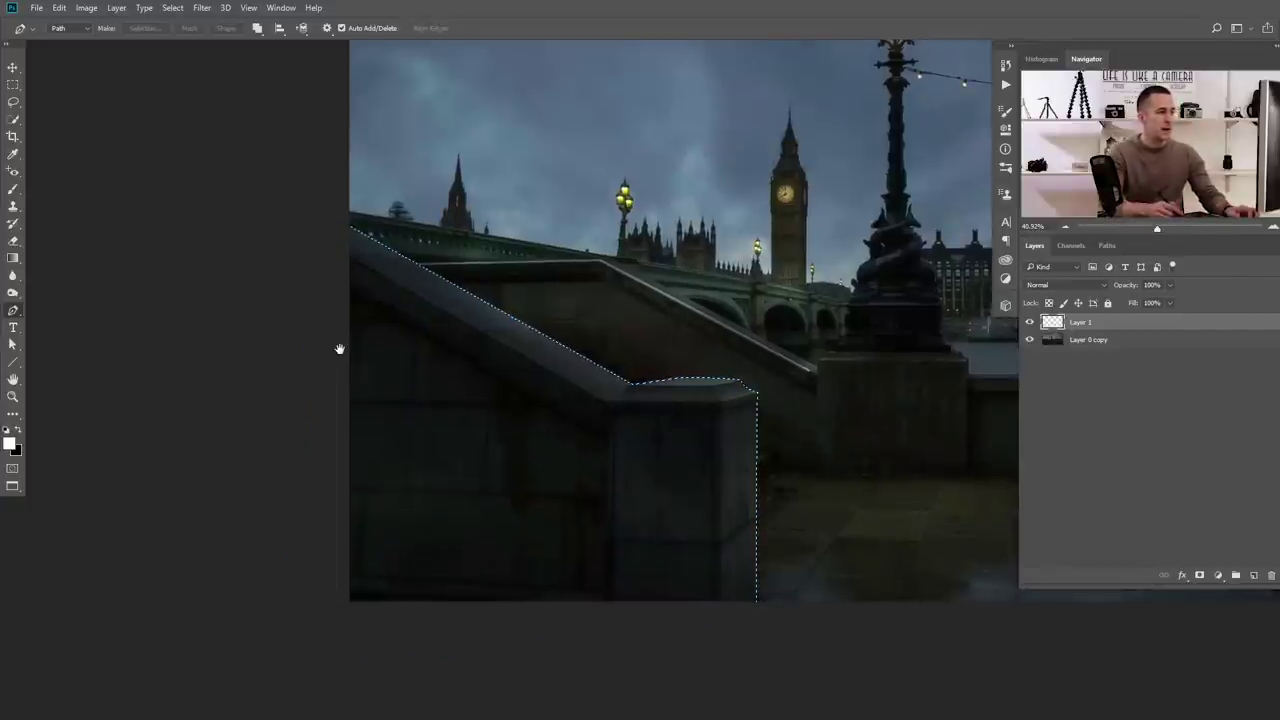
scroll(561, 418, "down", 2)
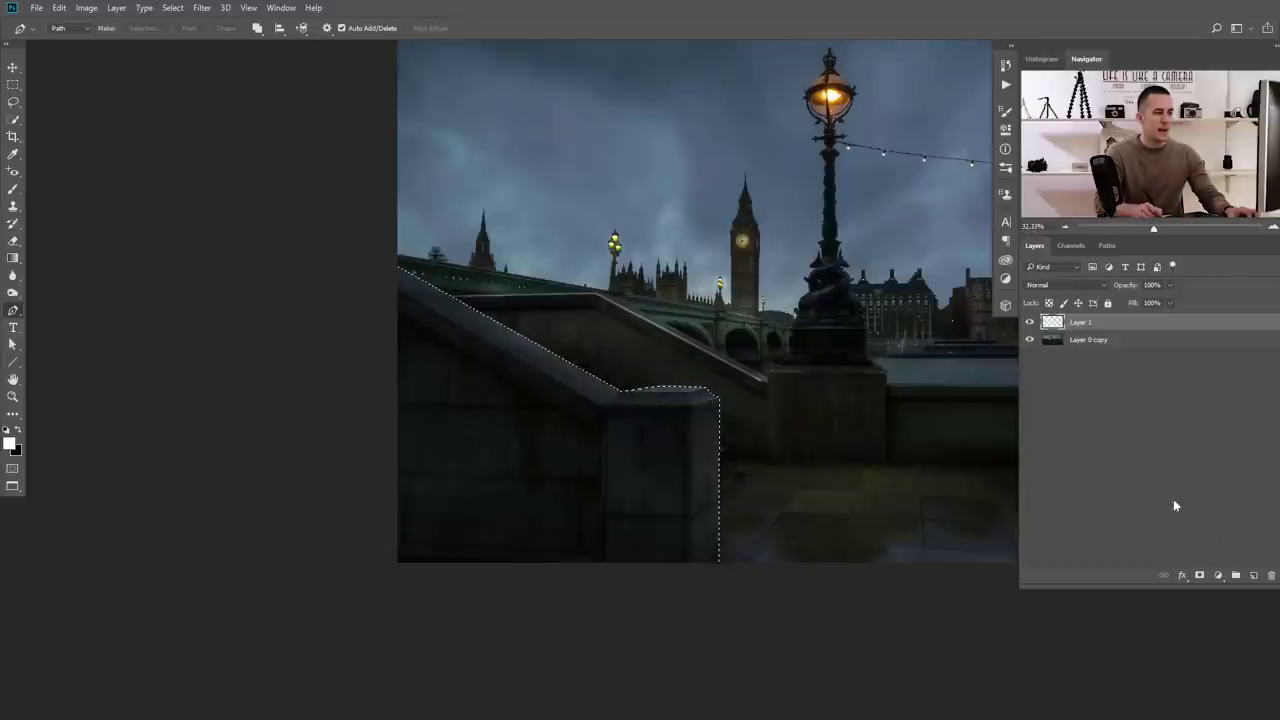
left_click(1199, 576)
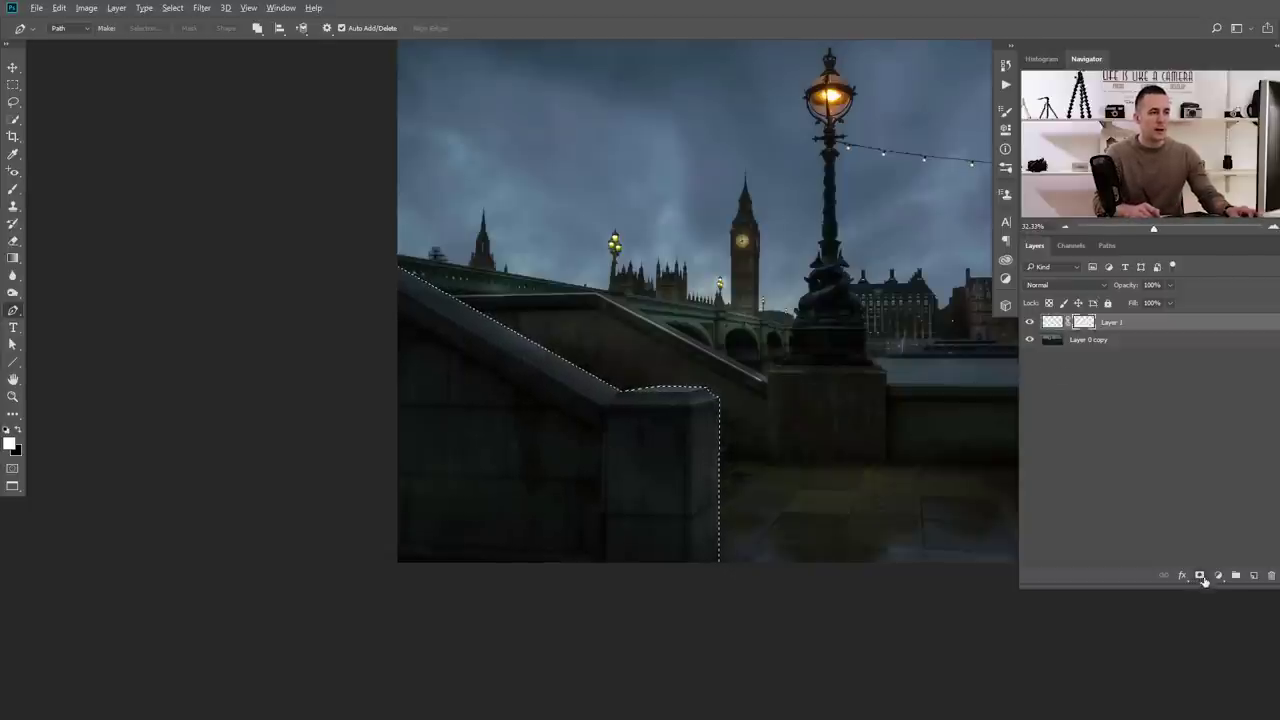
left_click(1083, 323, "alt")
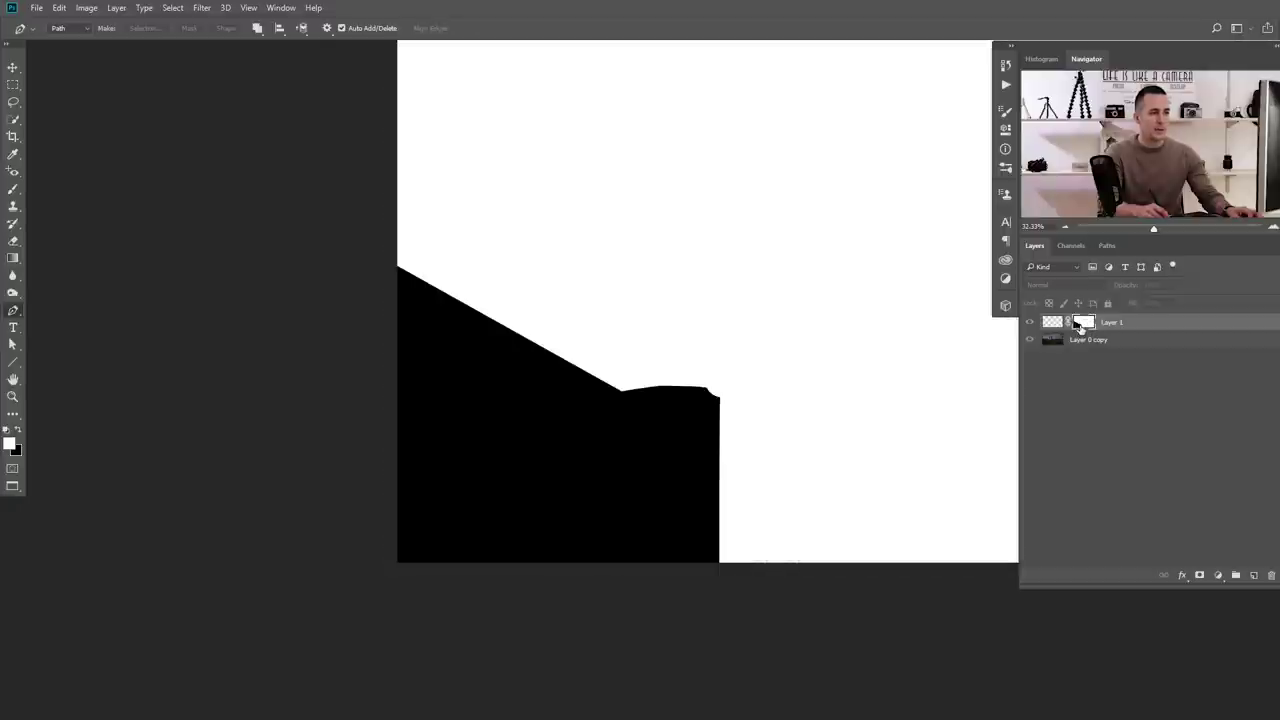
left_click(1083, 323, "alt")
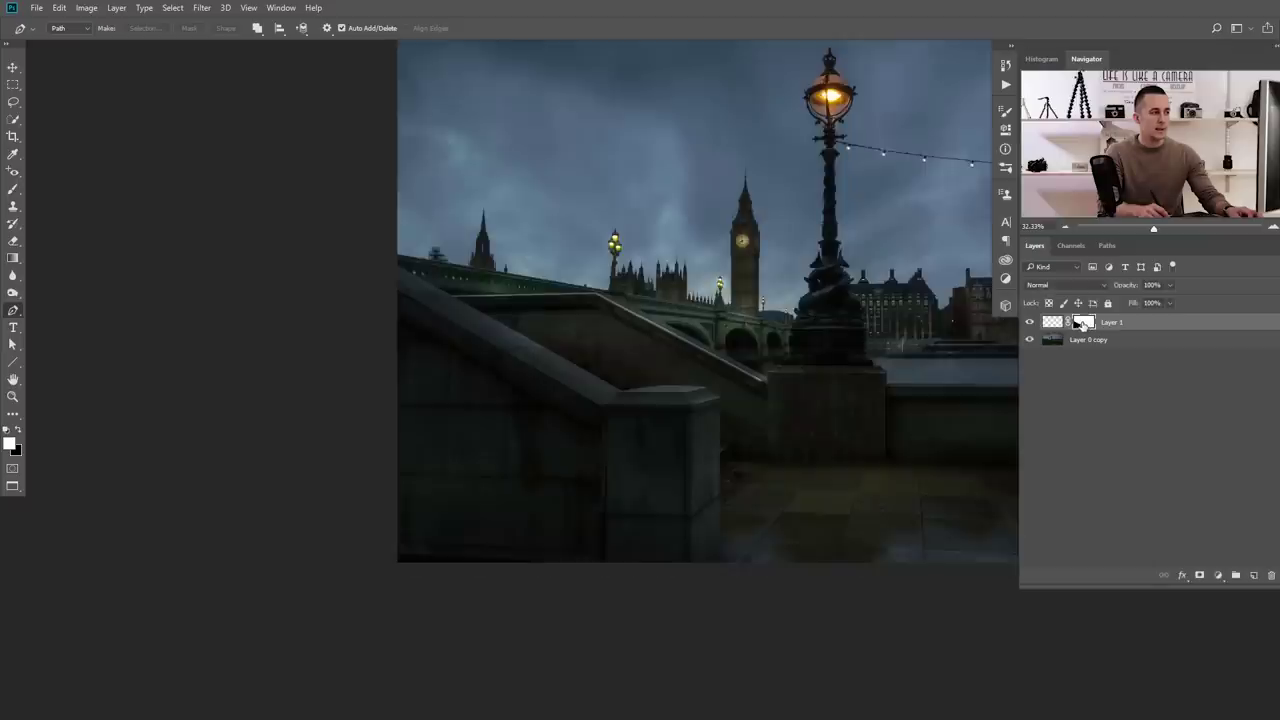
Compare the foreground wall's layer mask on its own with the full London scene
left_click(1083, 323, "alt")
left_click(1083, 323, "alt")
left_click(1083, 323, "alt")
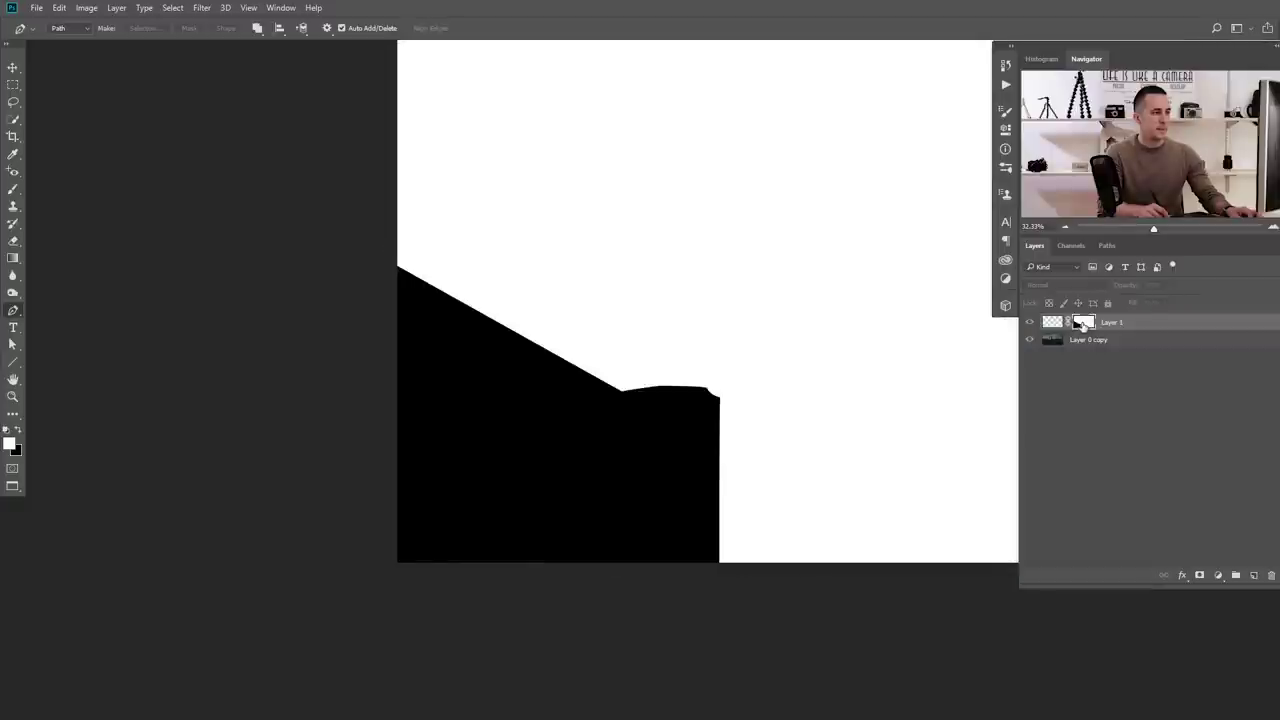
left_click(1083, 323, "alt")
left_click_drag(818, 362, 607, 383)
scroll(606, 383, "right", 3)
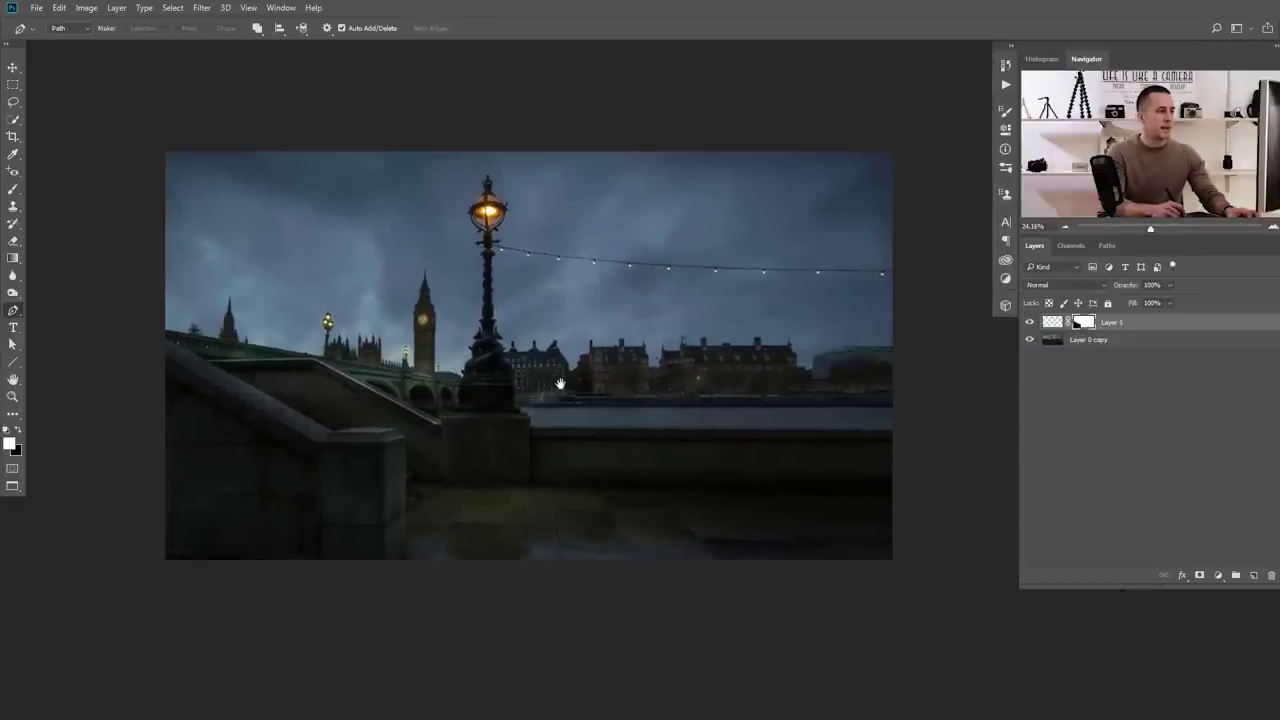
scroll(606, 383, "up", 1)
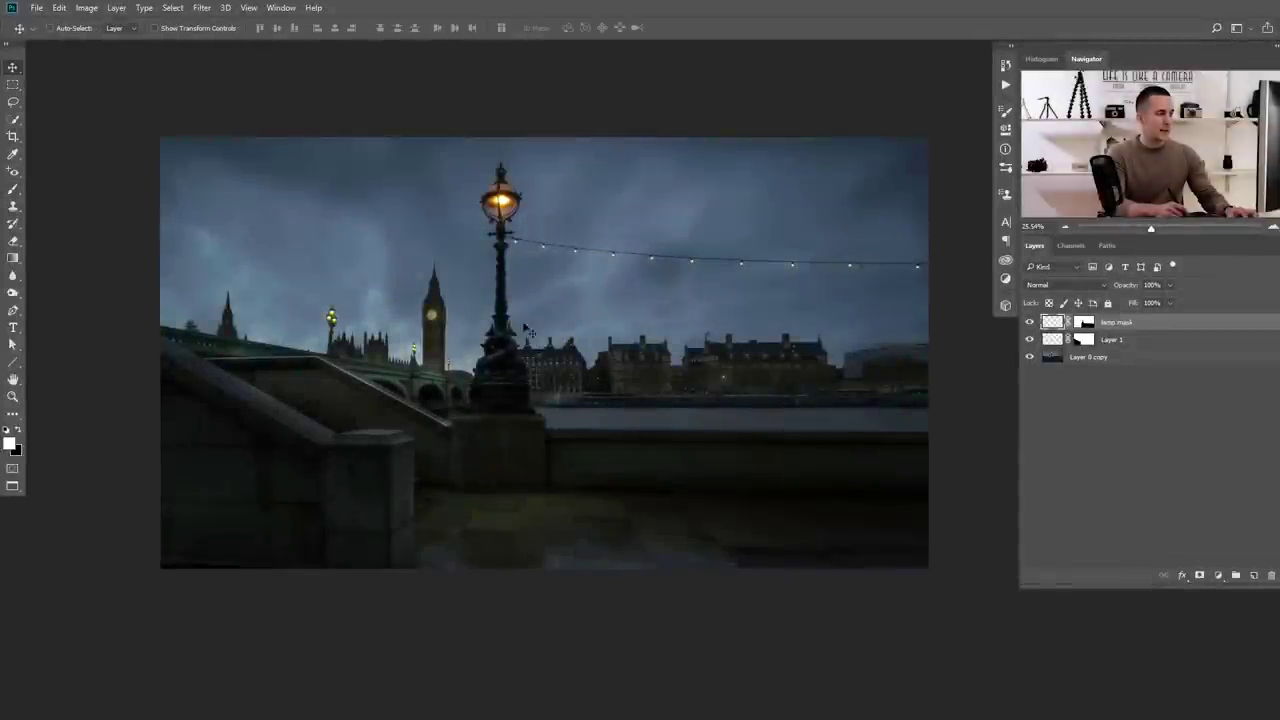
View the lamp mask layer's mask on its own and return to the image
left_click_drag(523, 328, 768, 328)
left_click(1085, 324, "alt")
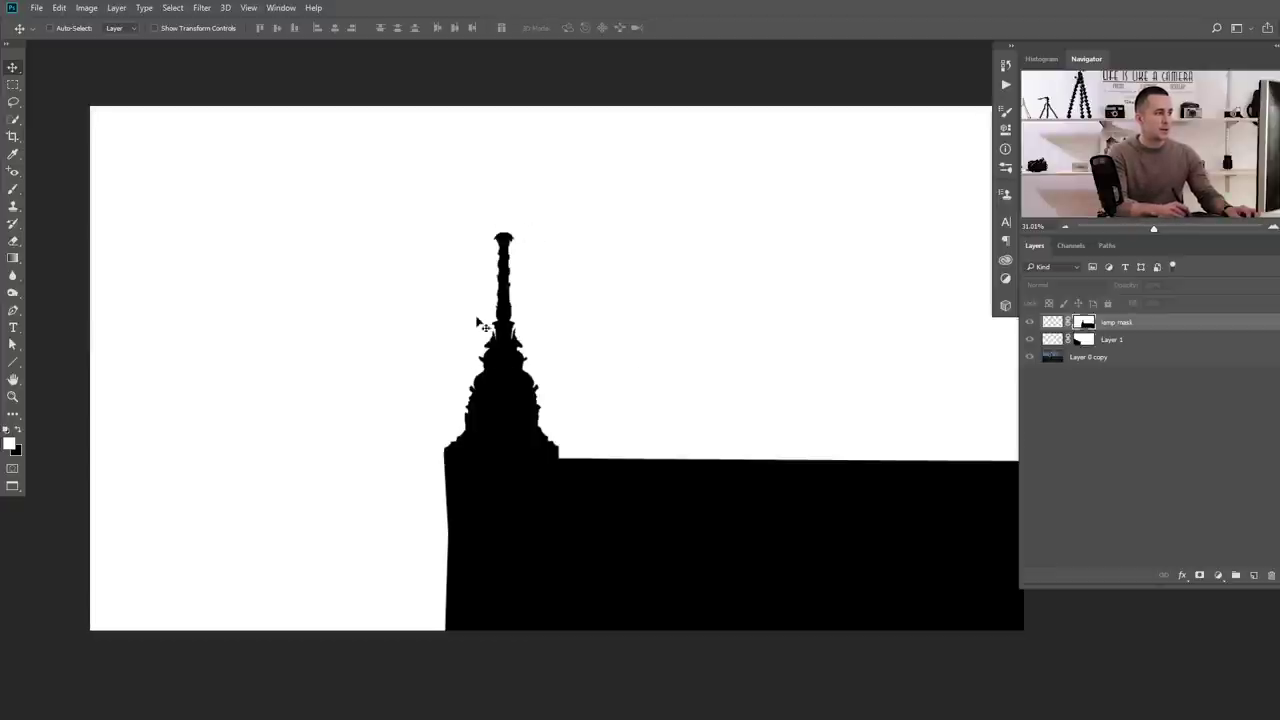
left_click(1085, 323, "alt")
left_click_drag(823, 466, 457, 437)
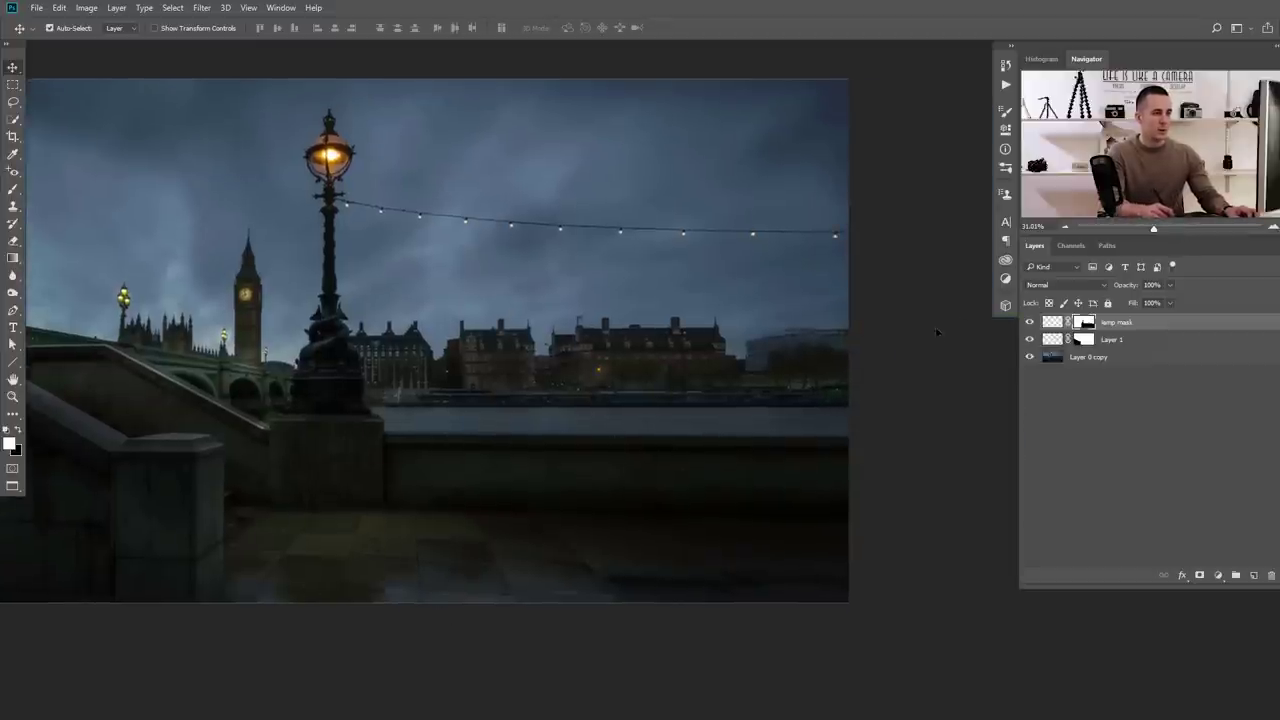
Load the lamp mask as a selection, inspect its edges around the lamp post base, and deselect
left_click(1085, 324, "ctrl")
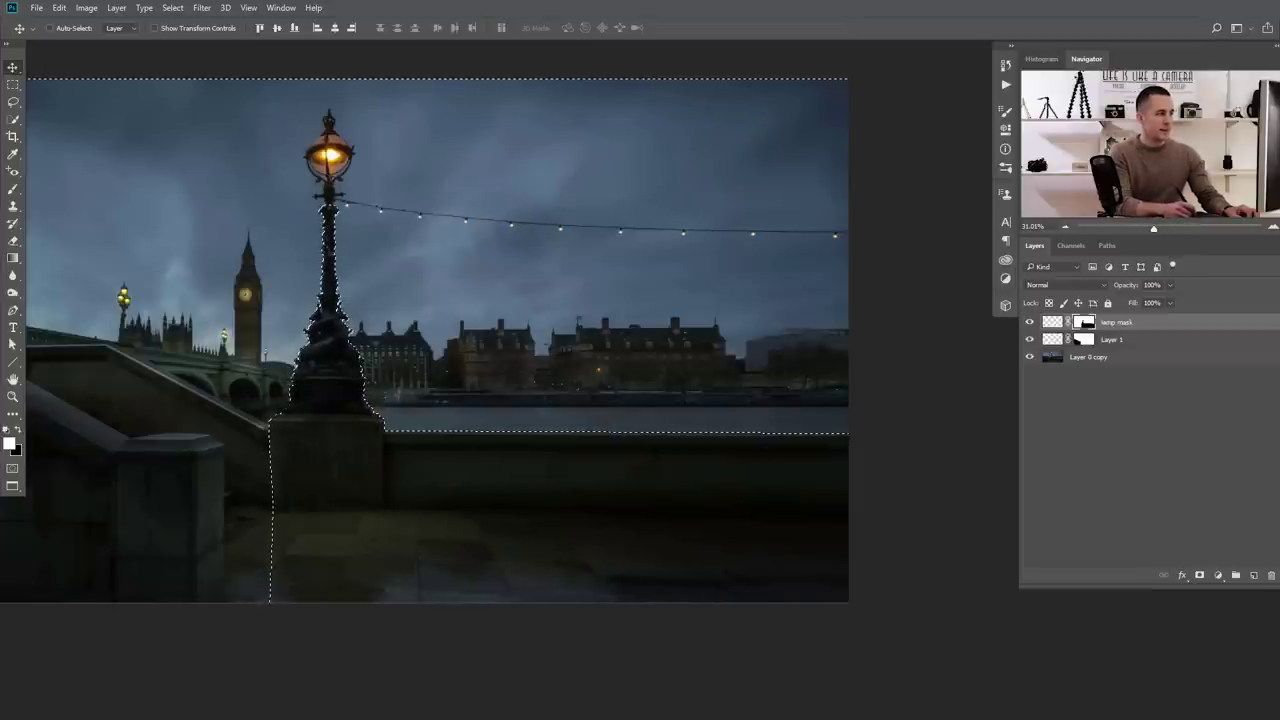
scroll(335, 432, "up", 5)
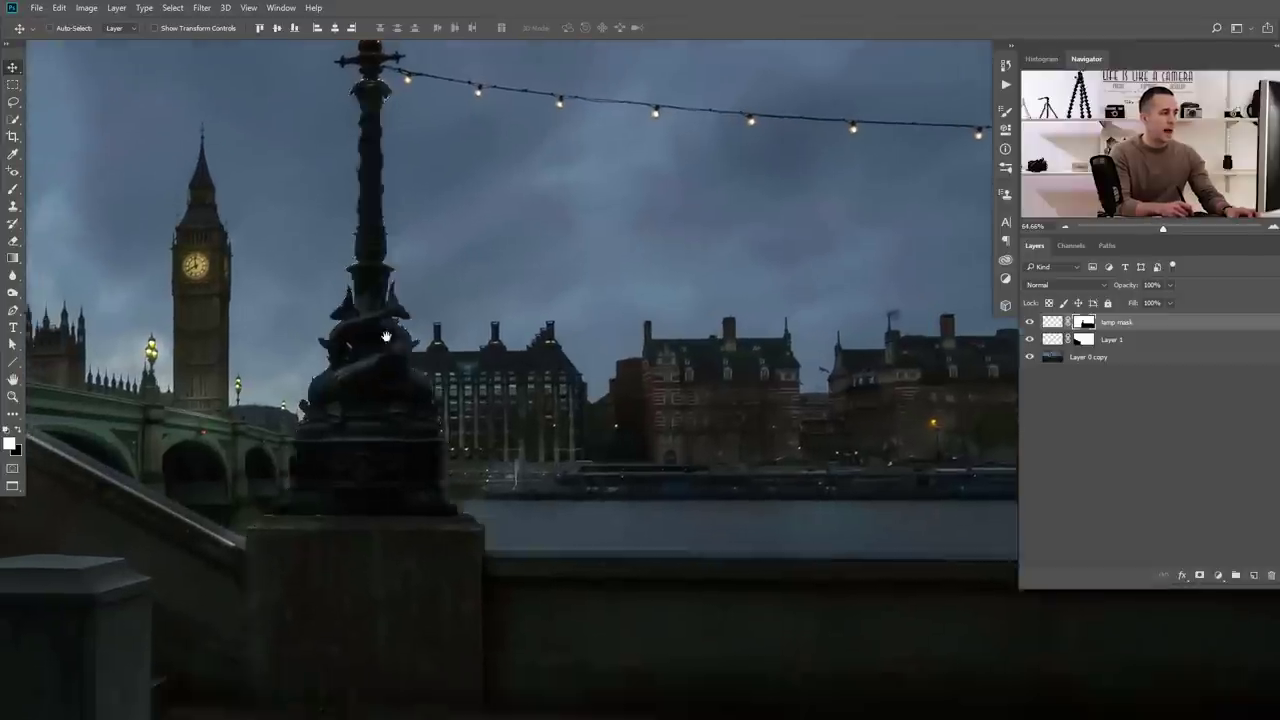
scroll(356, 354, "up", 5)
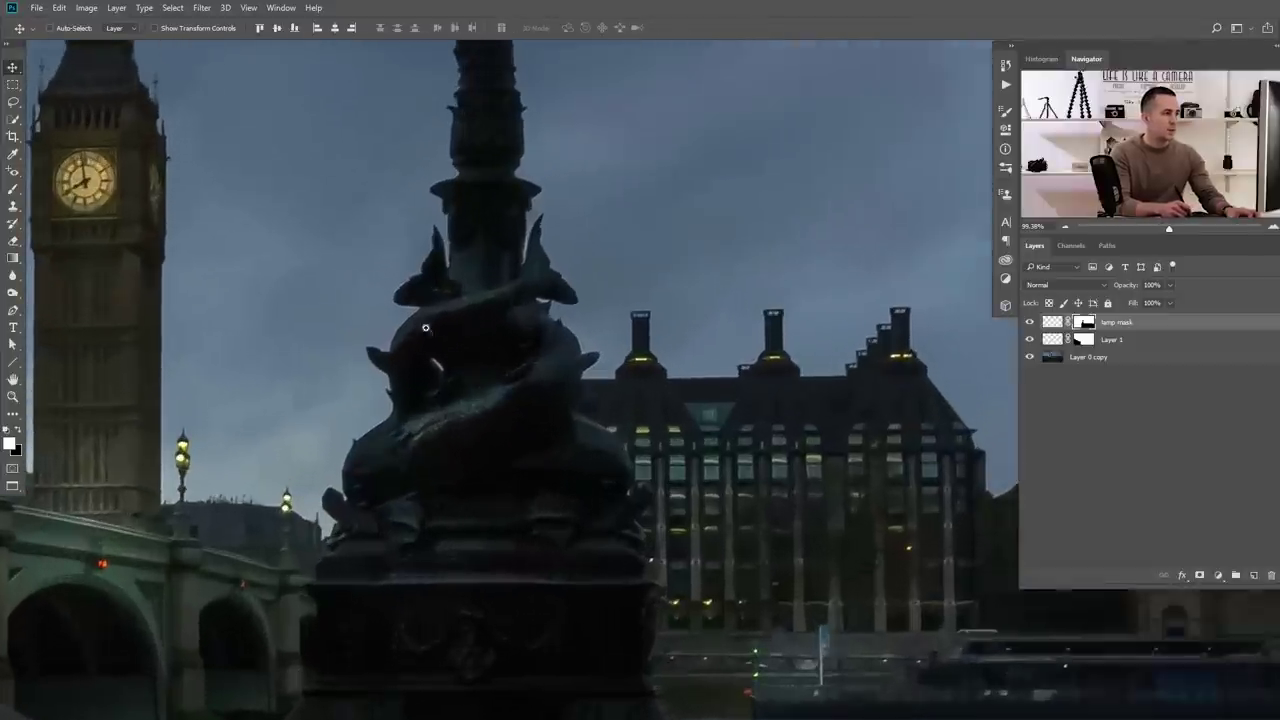
scroll(460, 372, "down", 4)
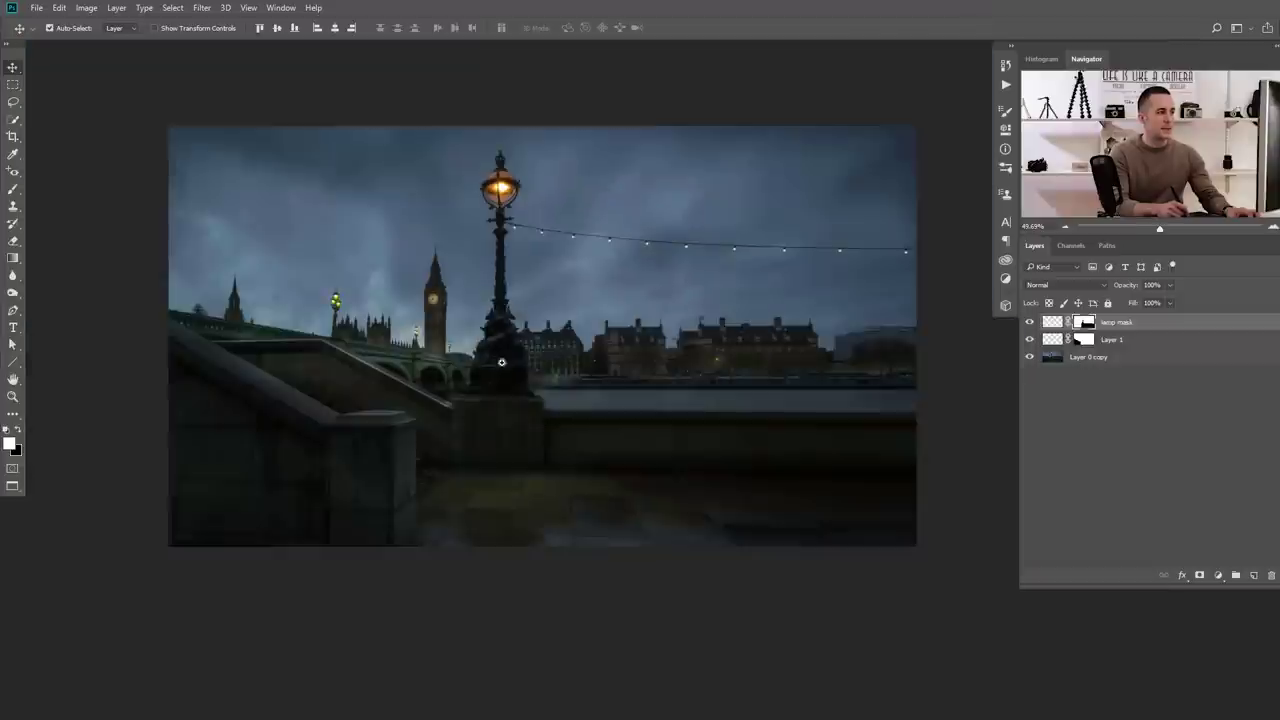
left_click_drag(461, 372, 475, 372)
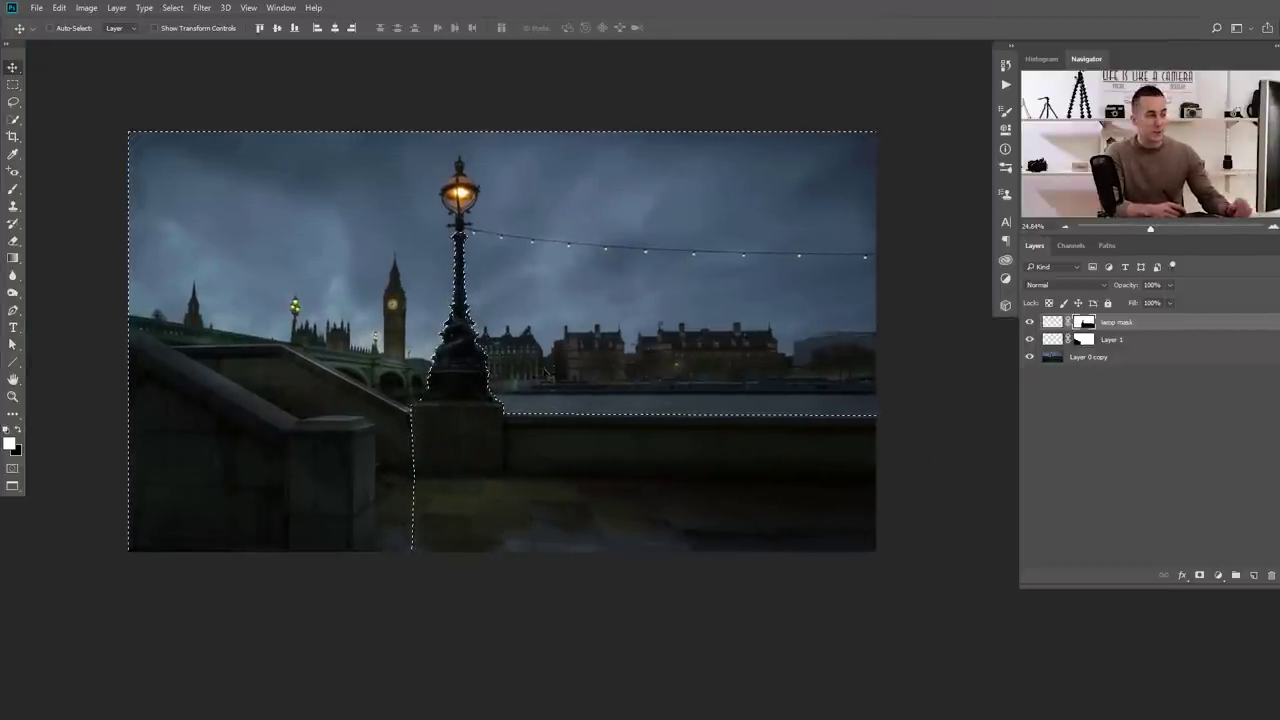
key("ctrl+d")
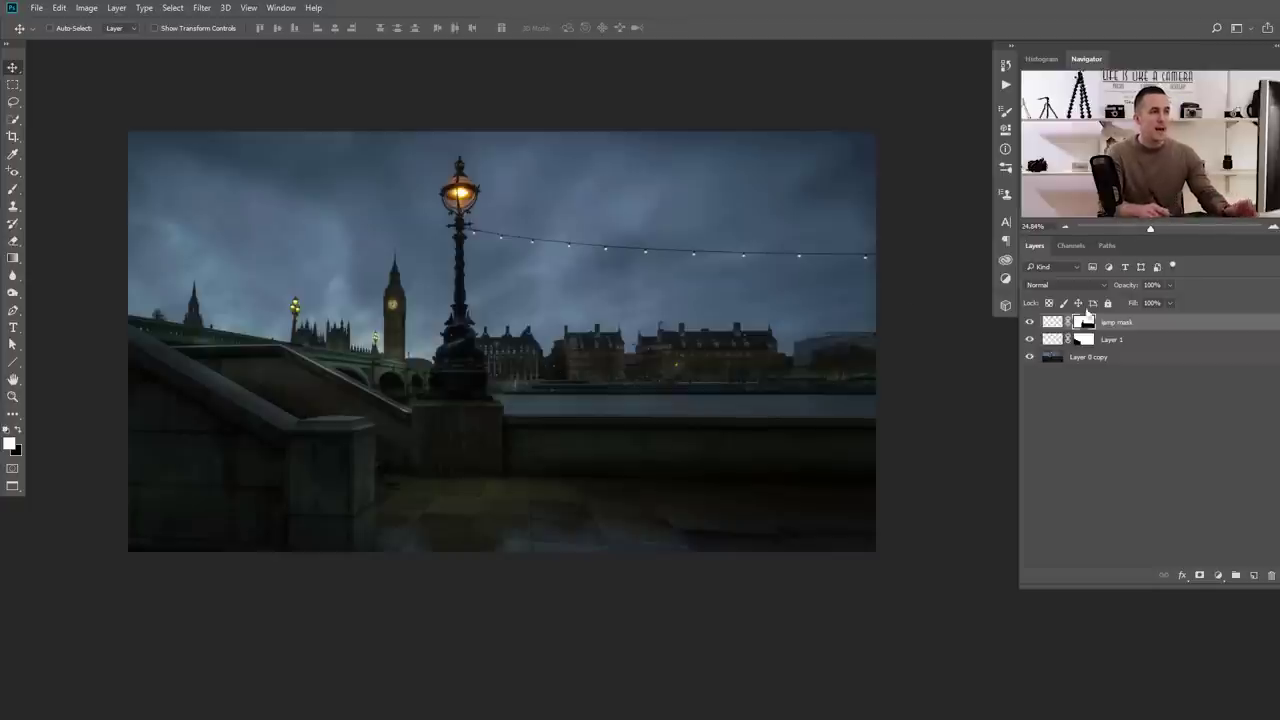
Rename Layer 1, which holds the foreground wall mask, as "Stairs mask"
double_click(1112, 340)
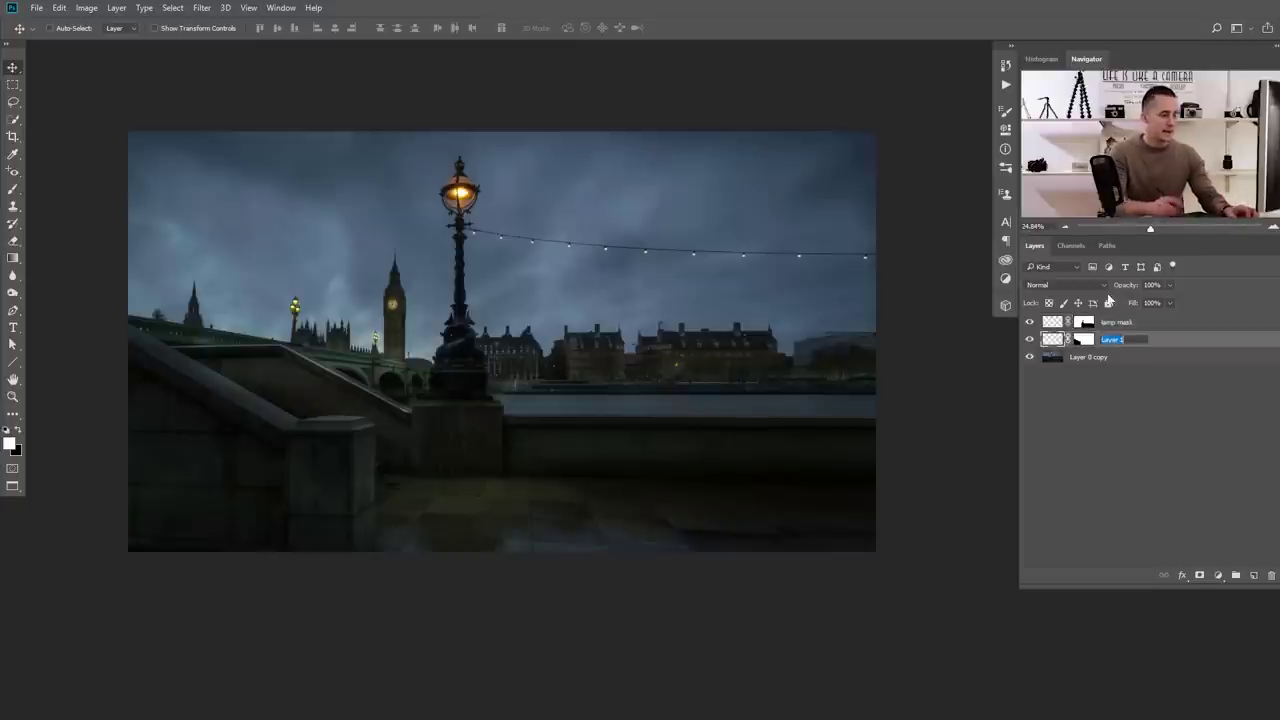
type("Stairs mask")
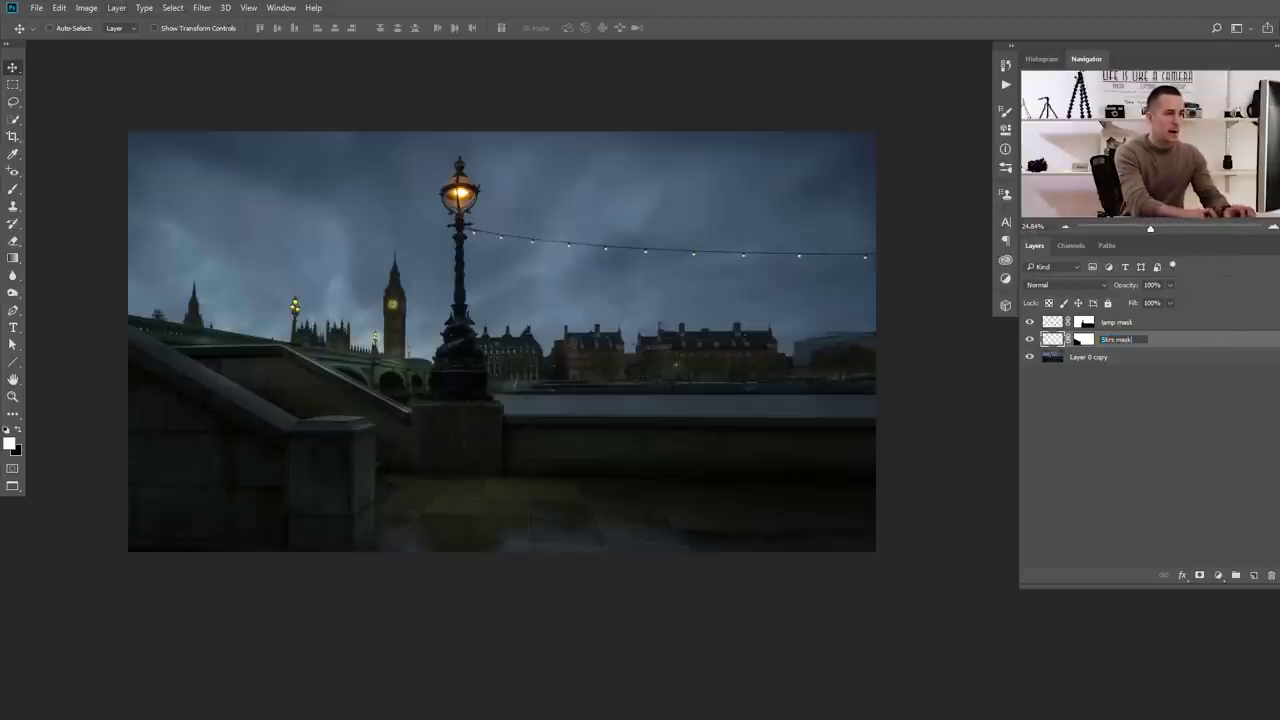
key("Return")
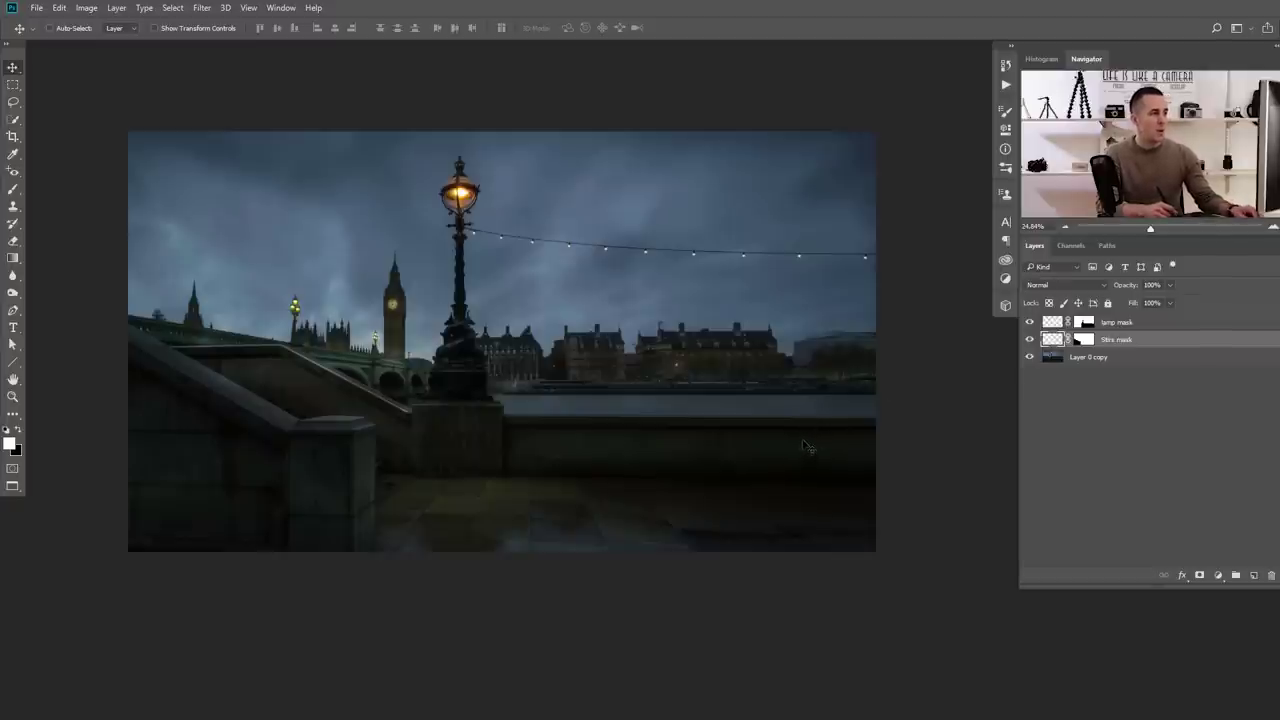
Copy the whole Christmas tree image into the London scene above the stairs mask layer, placing it just right of the lamp post
key("ctrl+Tab")
key("ctrl+Tab")
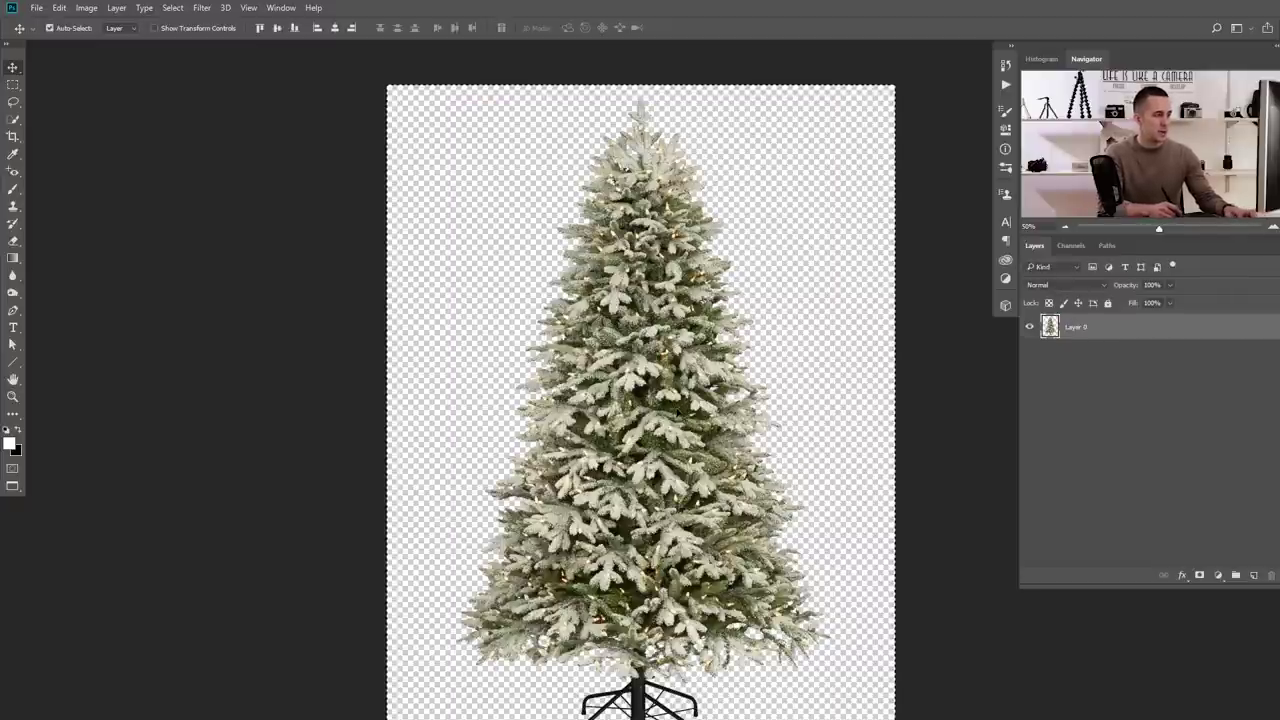
key("ctrl+a")
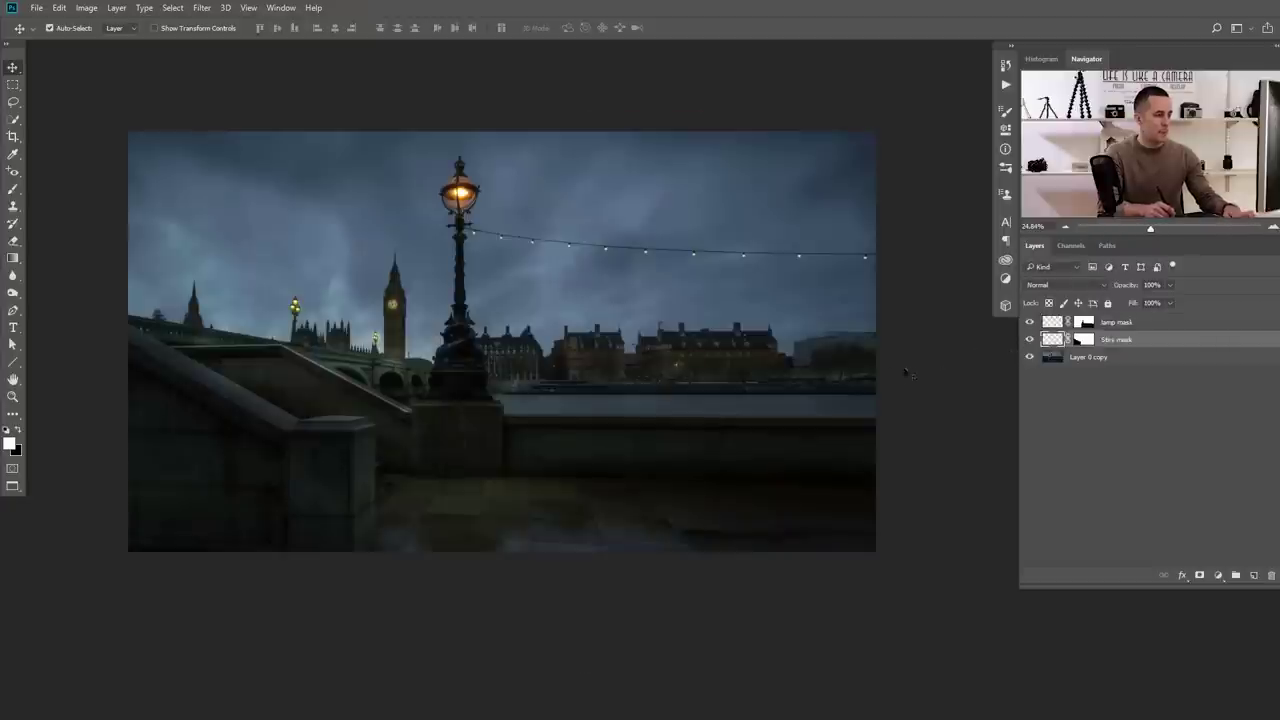
key("ctrl+v")
left_click_drag(547, 415, 617, 378)
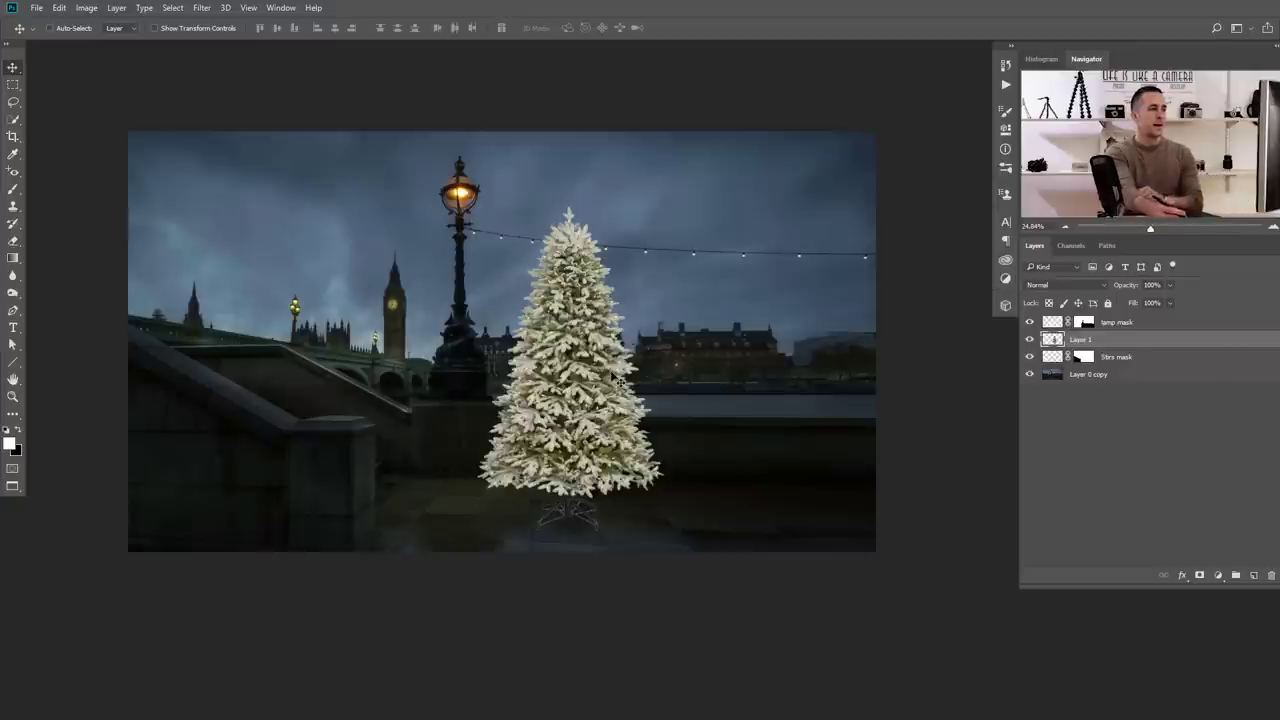
left_click_drag(567, 405, 603, 405)
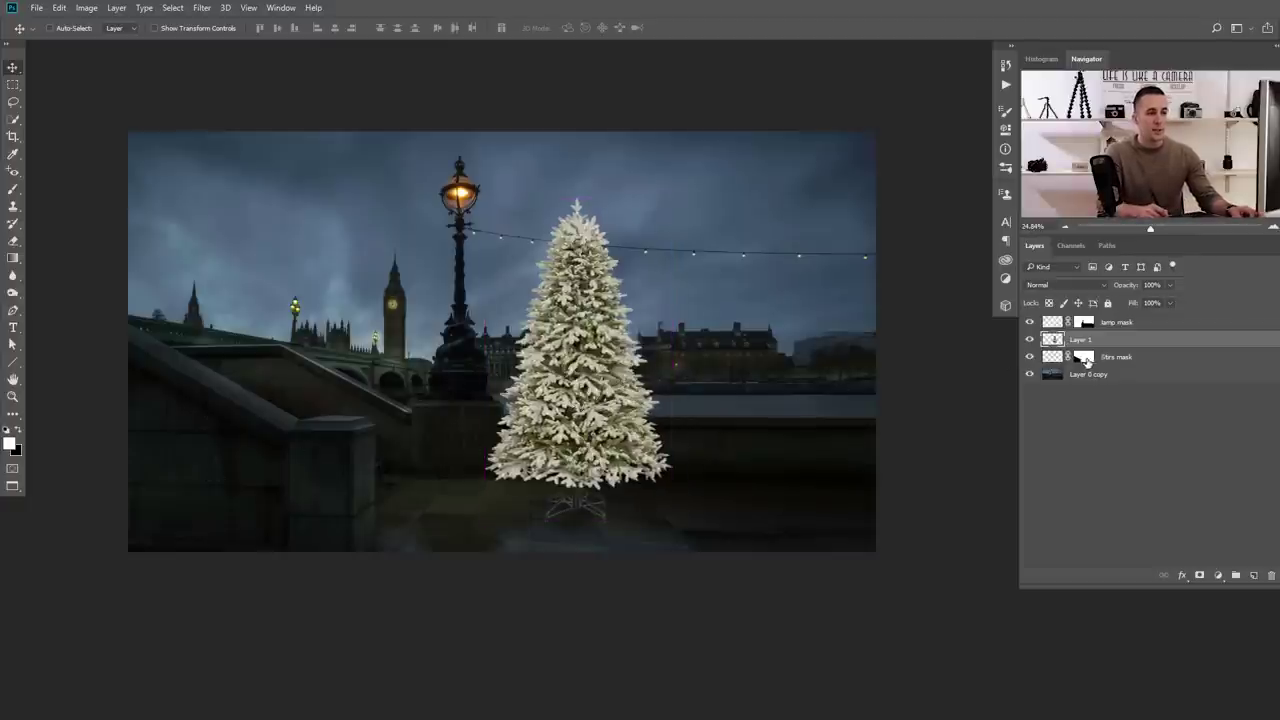
Copy the stairs mask onto the tree layer, unlink it from the tree, and move the tree behind the foreground wall
left_click_drag(1084, 360, 1088, 345)
left_click(1068, 340)
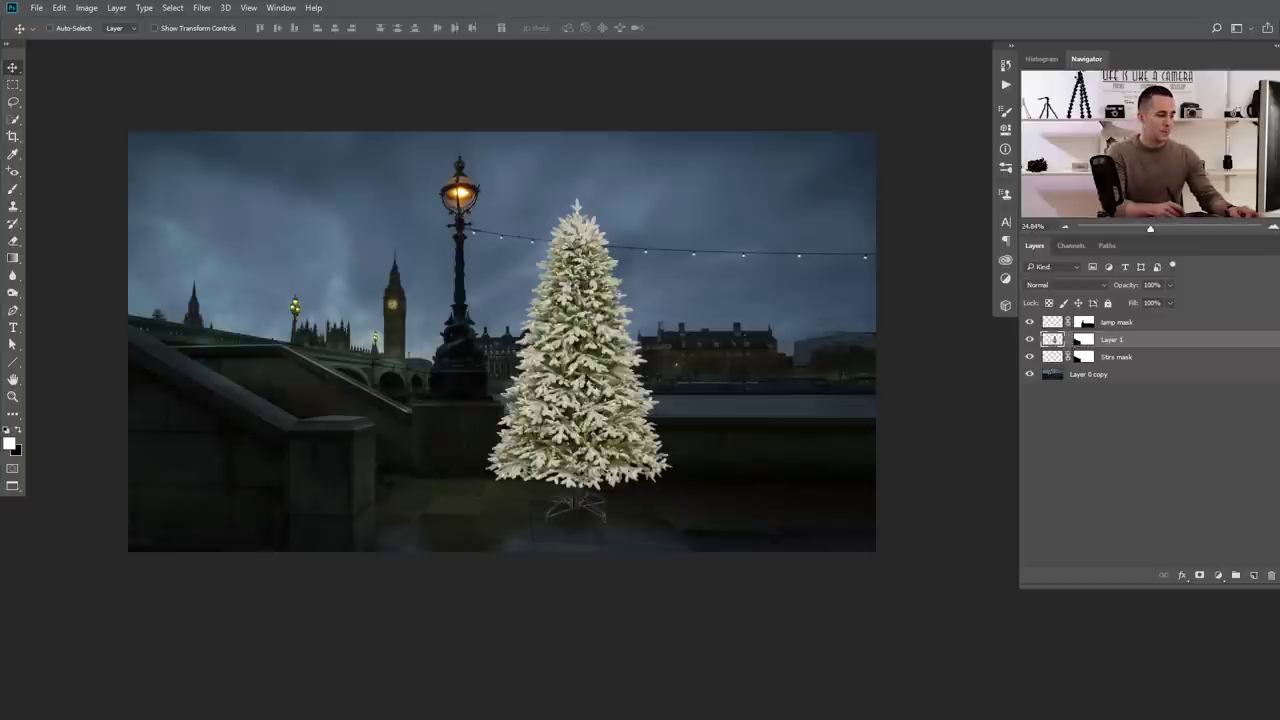
left_click_drag(595, 395, 226, 362)
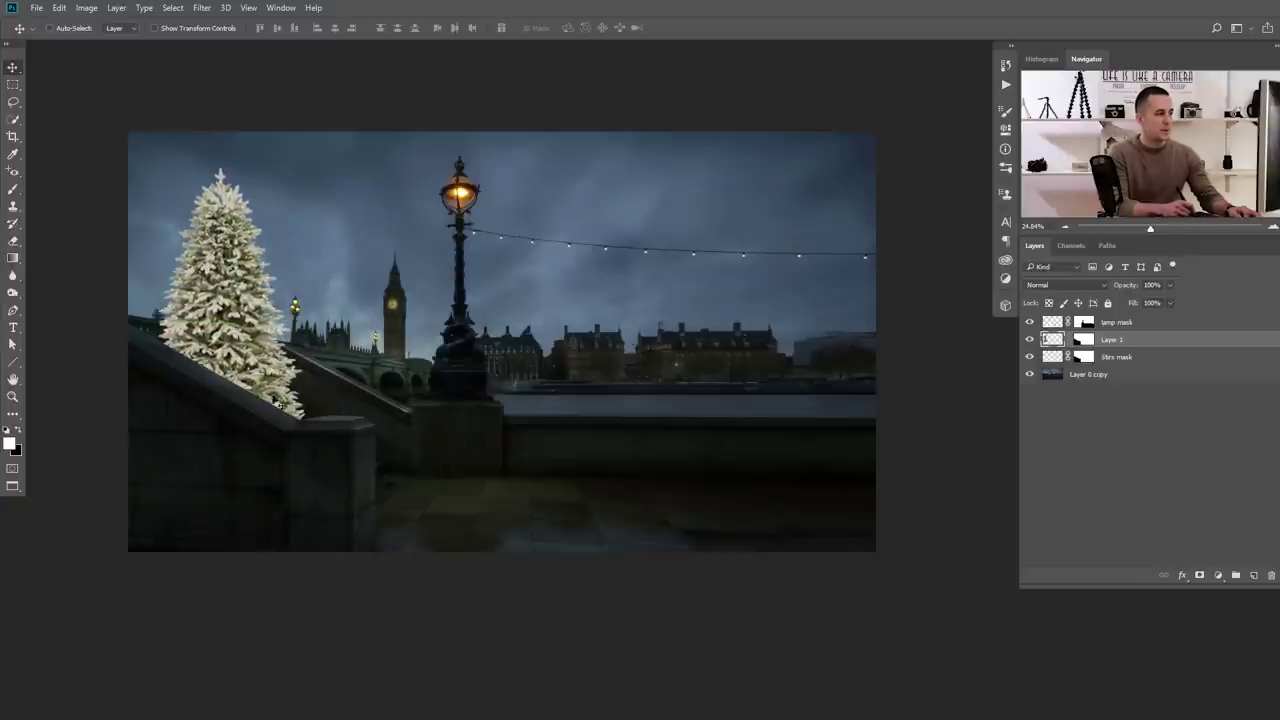
left_click_drag(310, 430, 377, 437)
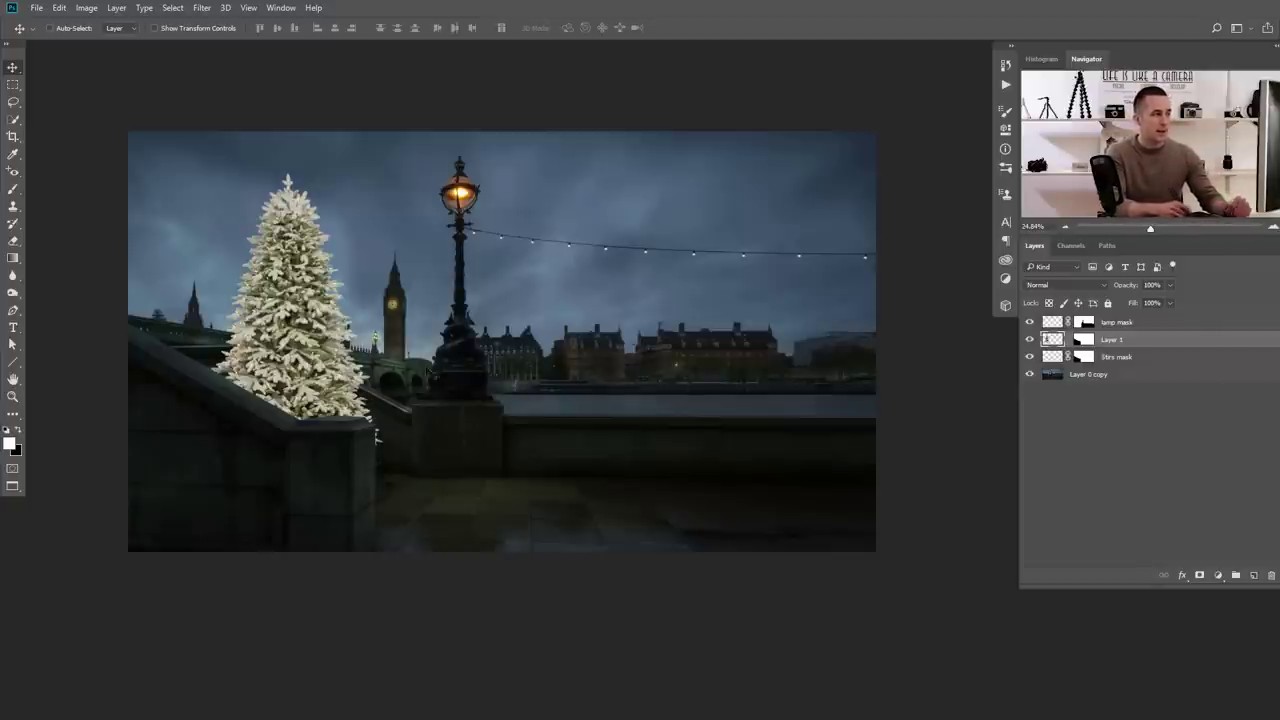
left_click_drag(330, 392, 243, 429)
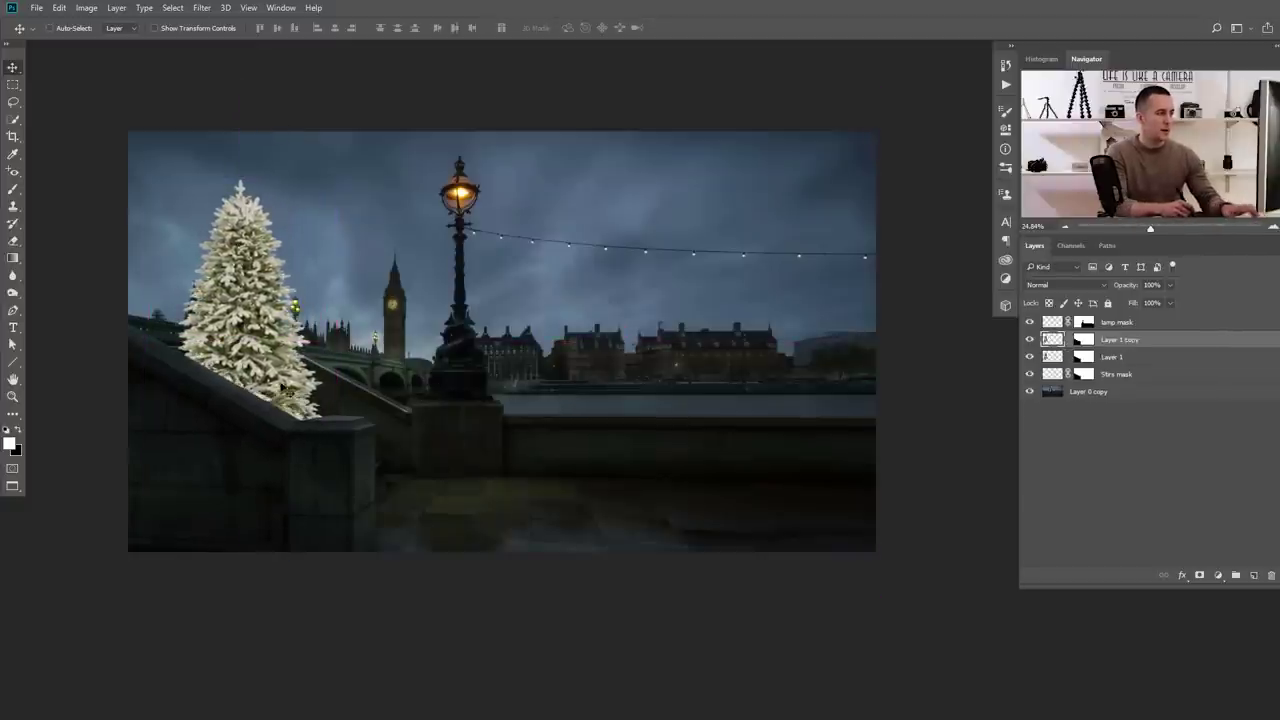
Duplicate the masked tree layer, place the copy right of the lamp post, and delete the copy's layer mask
left_click_drag(288, 392, 635, 393)
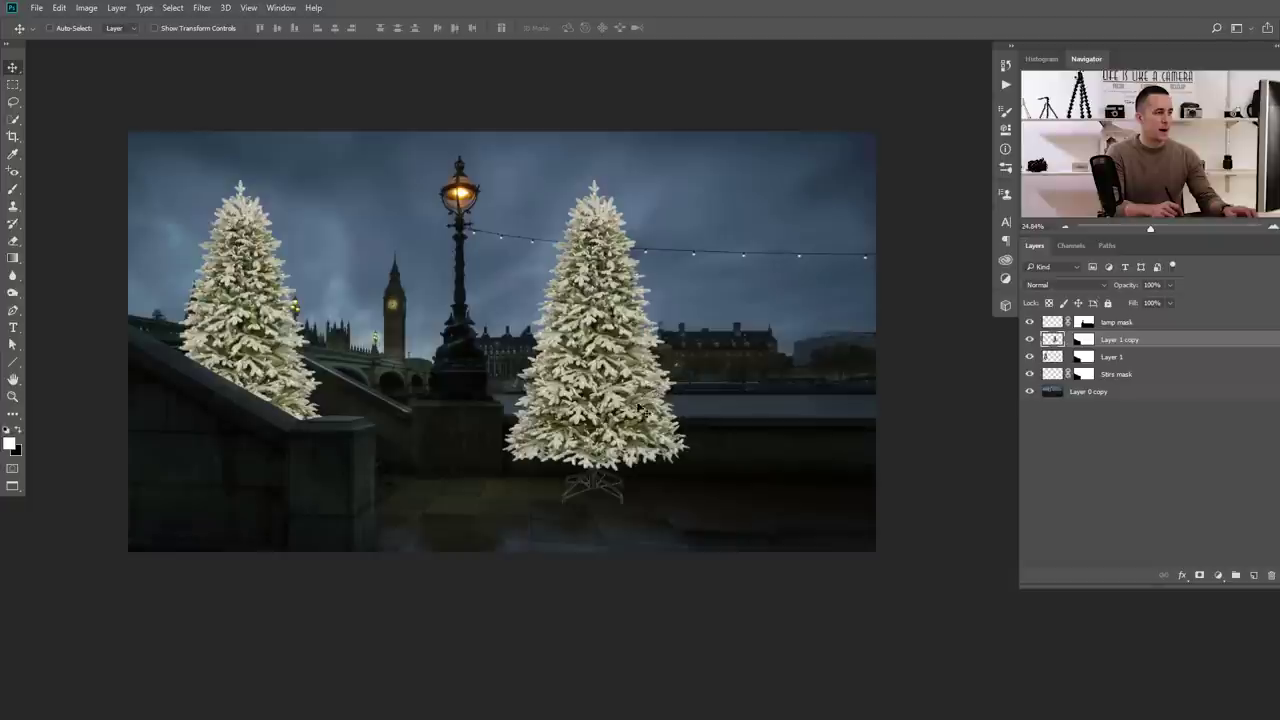
right_click(1081, 343)
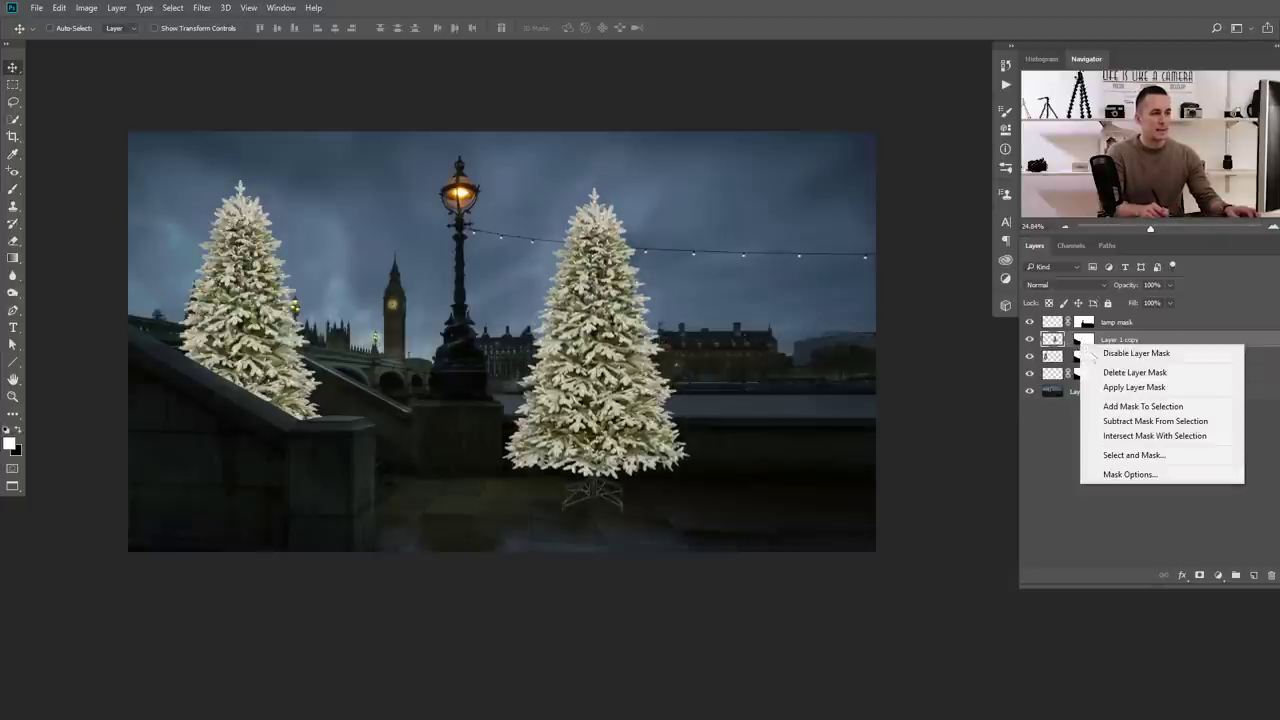
left_click(1134, 372)
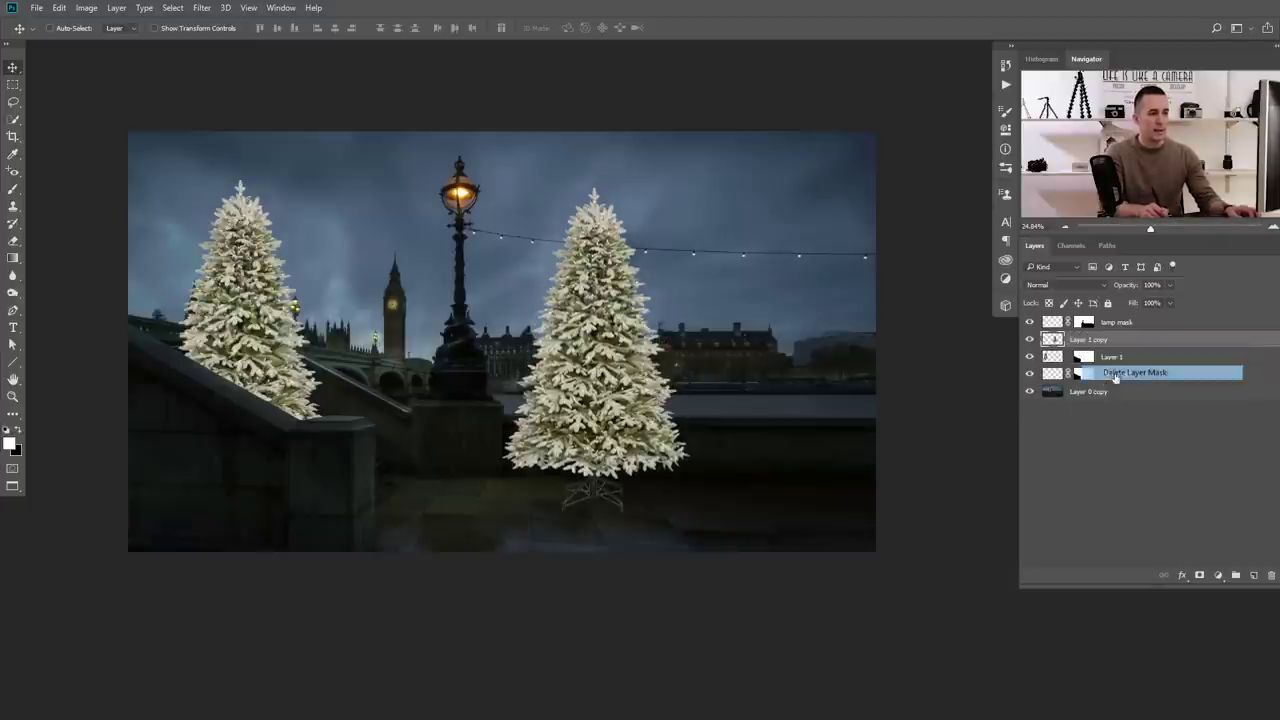
left_click_drag(658, 458, 648, 458)
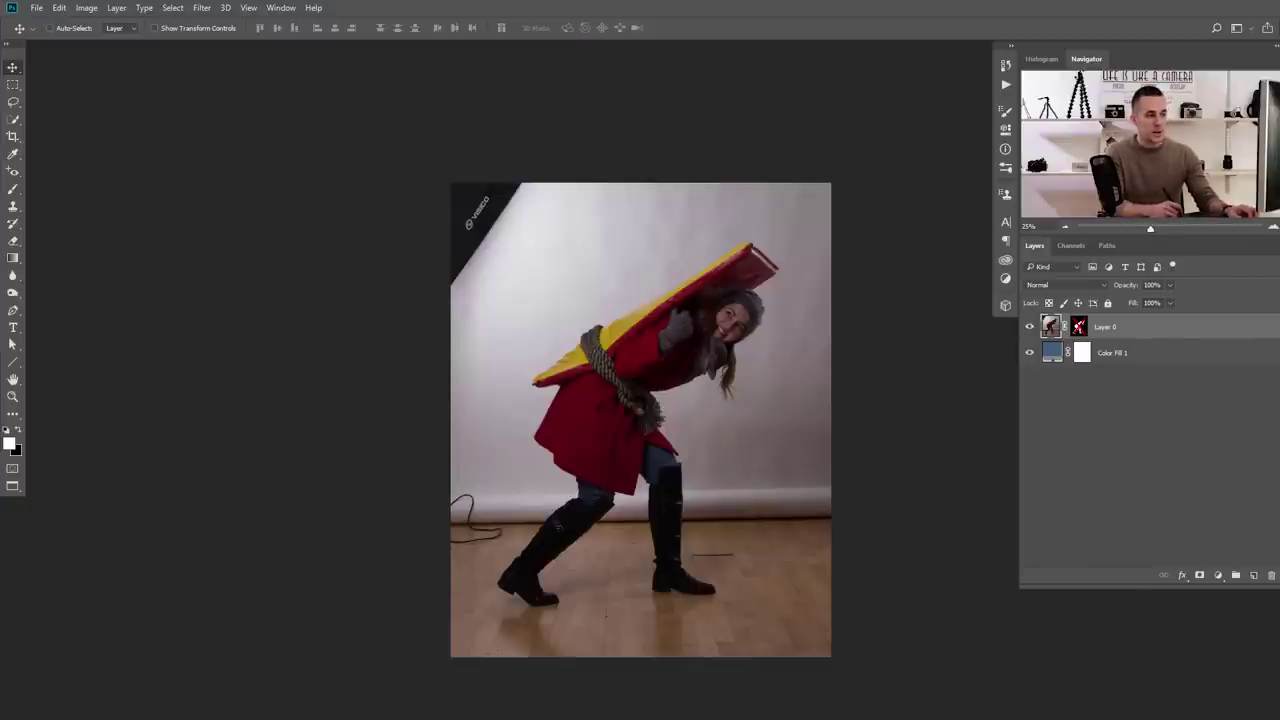
Toggle the layer mask in the woman's studio photo to compare the cutout with the original background
left_click(1079, 329, "shift")
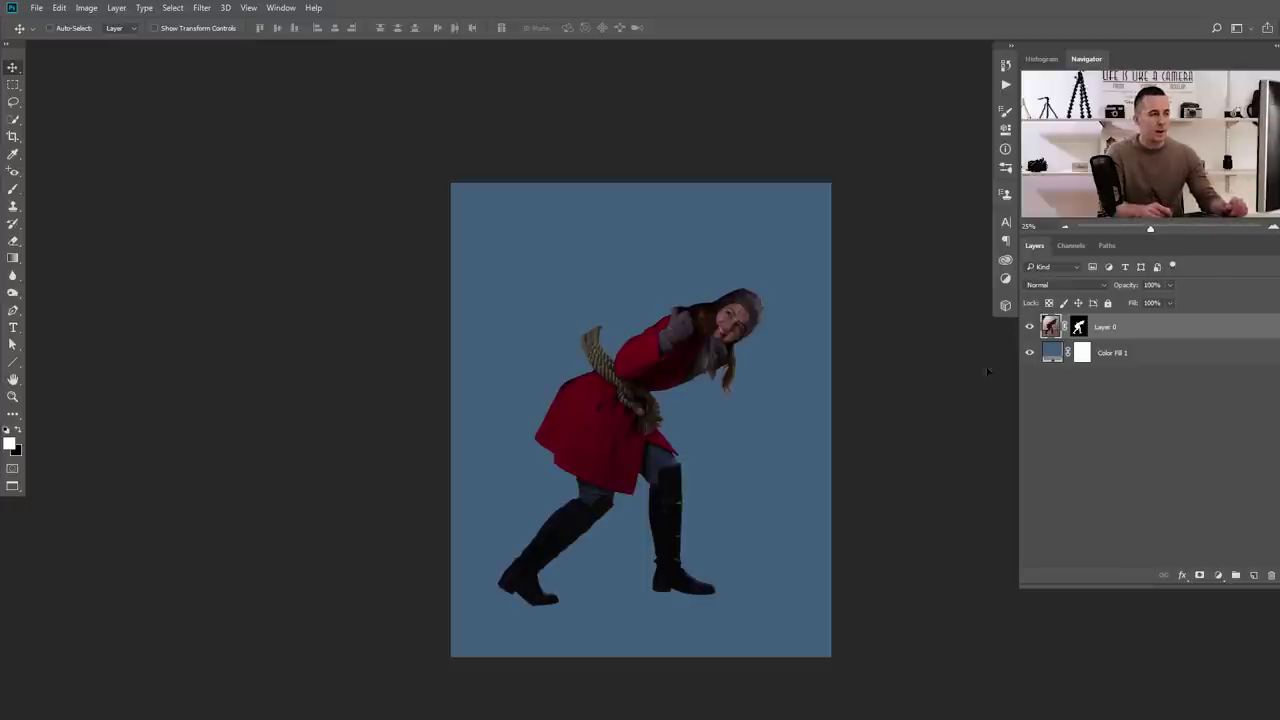
left_click(1077, 330, "shift")
scroll(705, 358, "up", 3)
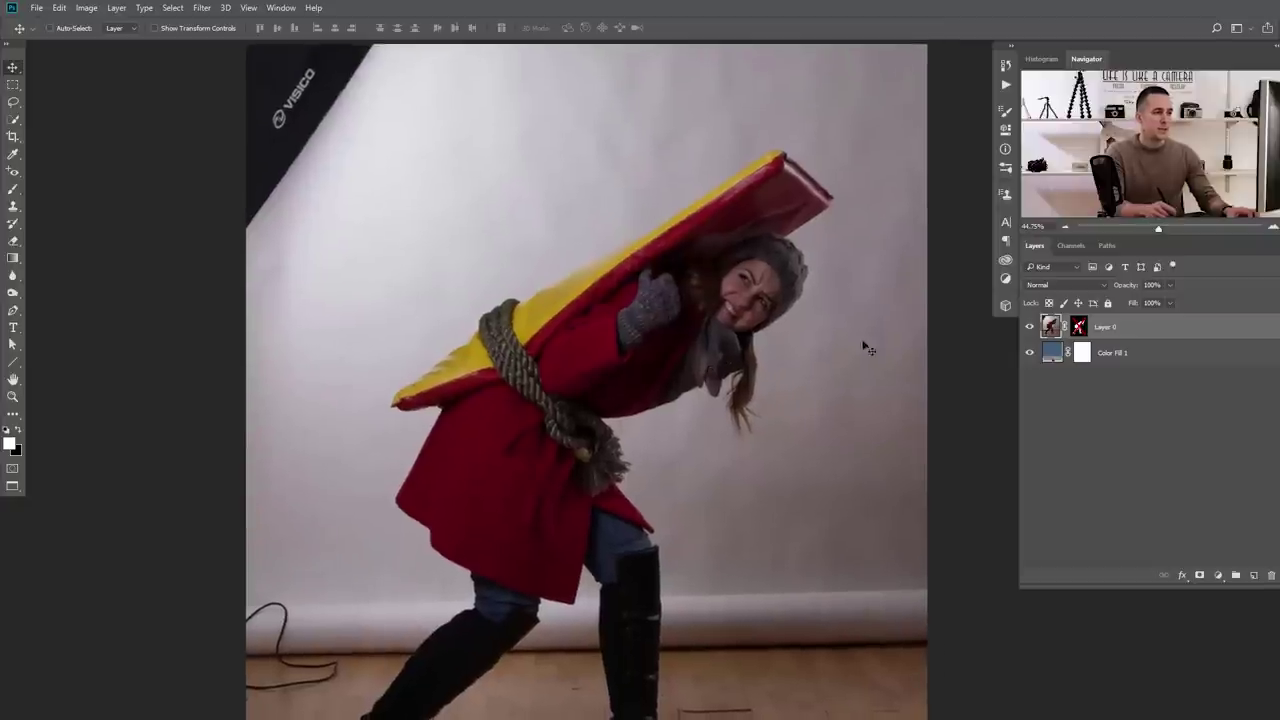
Select the woman from her face and coat down to the boots with the Quick Selection tool
left_click(14, 119)
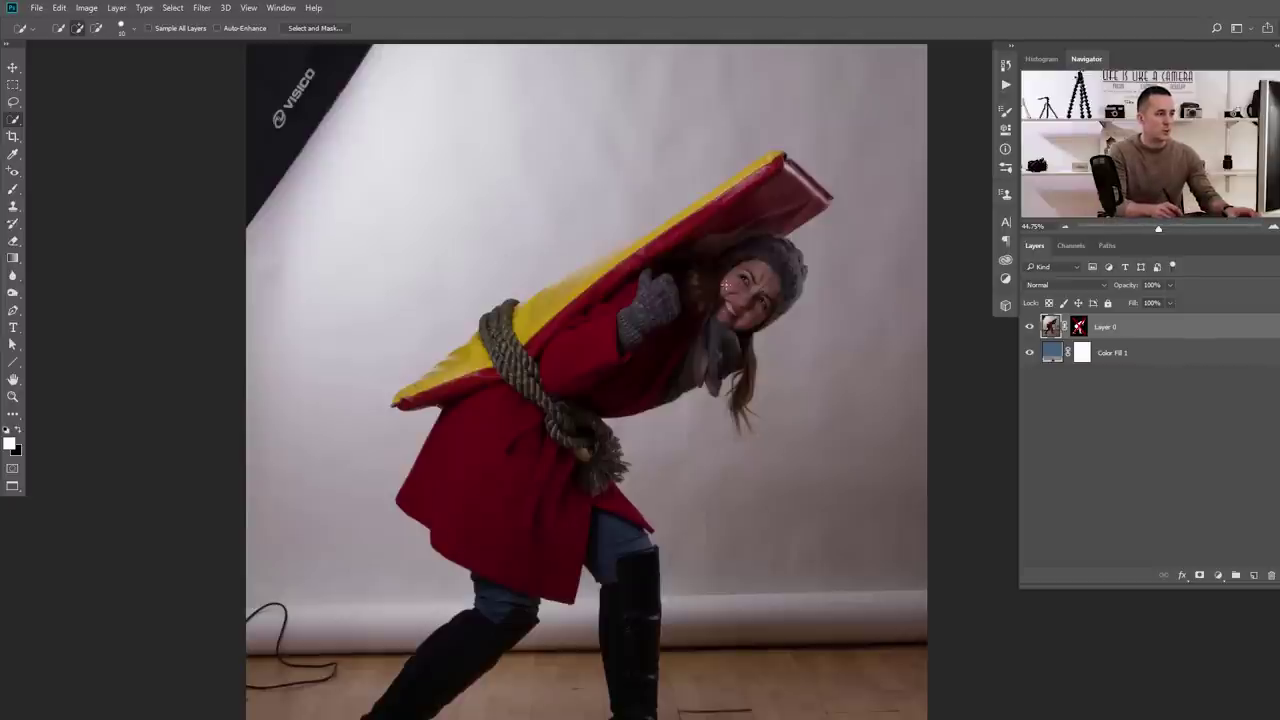
mouse_move(738, 284)
left_mouse_down()
mouse_move(767, 289)
mouse_move(757, 360)
mouse_move(660, 270)
mouse_move(481, 362)
mouse_move(486, 480)
mouse_move(626, 585)
mouse_move(612, 362)
left_mouse_up()
left_click_drag(486, 428, 376, 562)
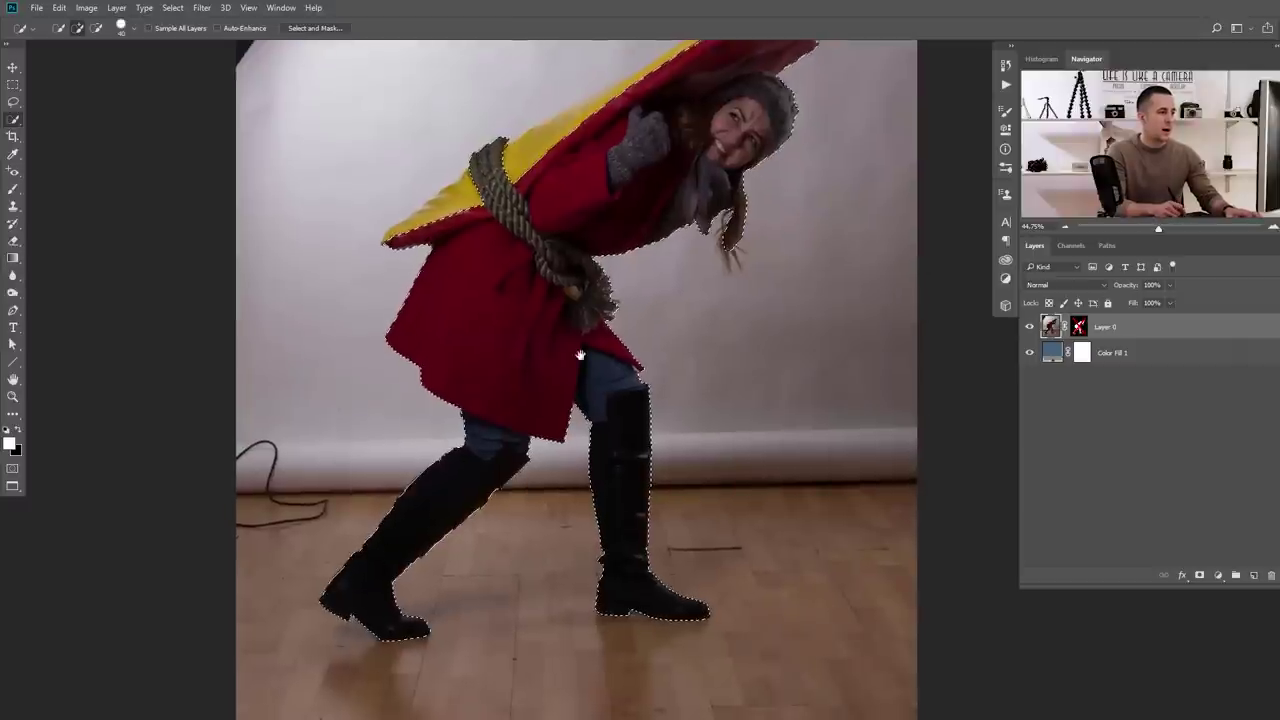
left_click_drag(580, 354, 533, 467)
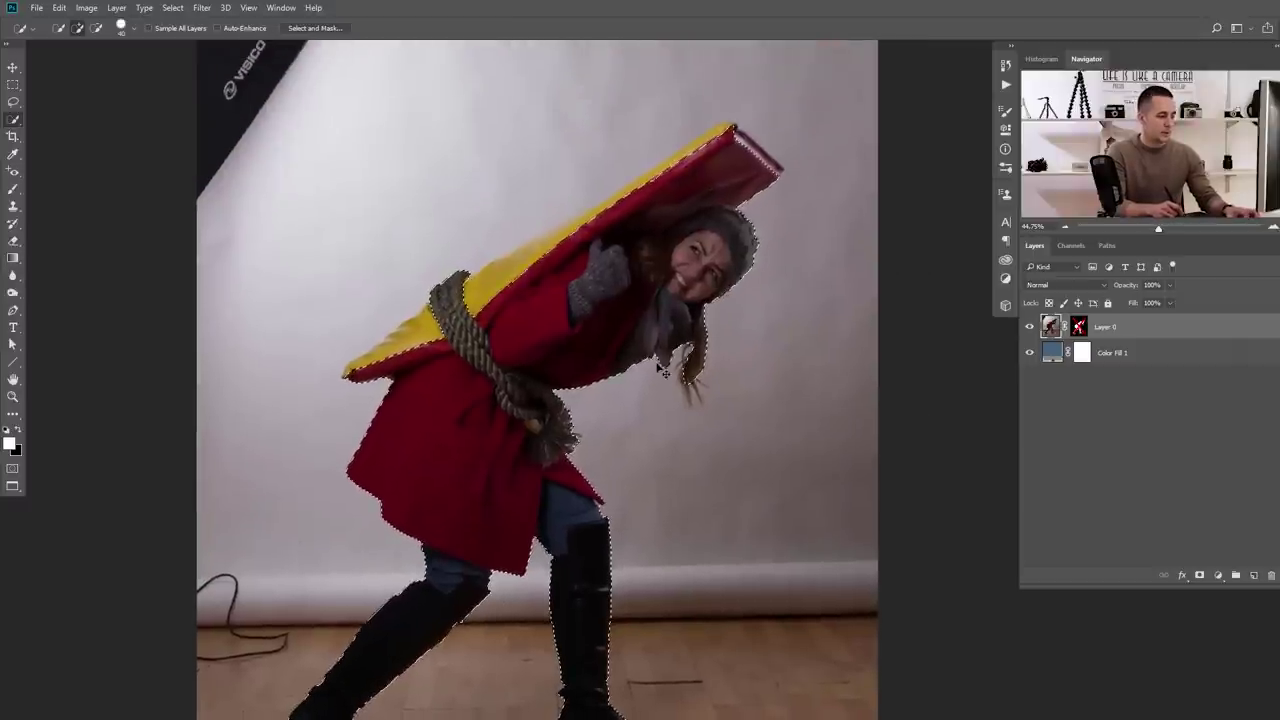
Enable the woman's layer mask and bring her cutout into the London scene, placing her in front of the tree beside the lamp post
left_click(1078, 327, "shift")
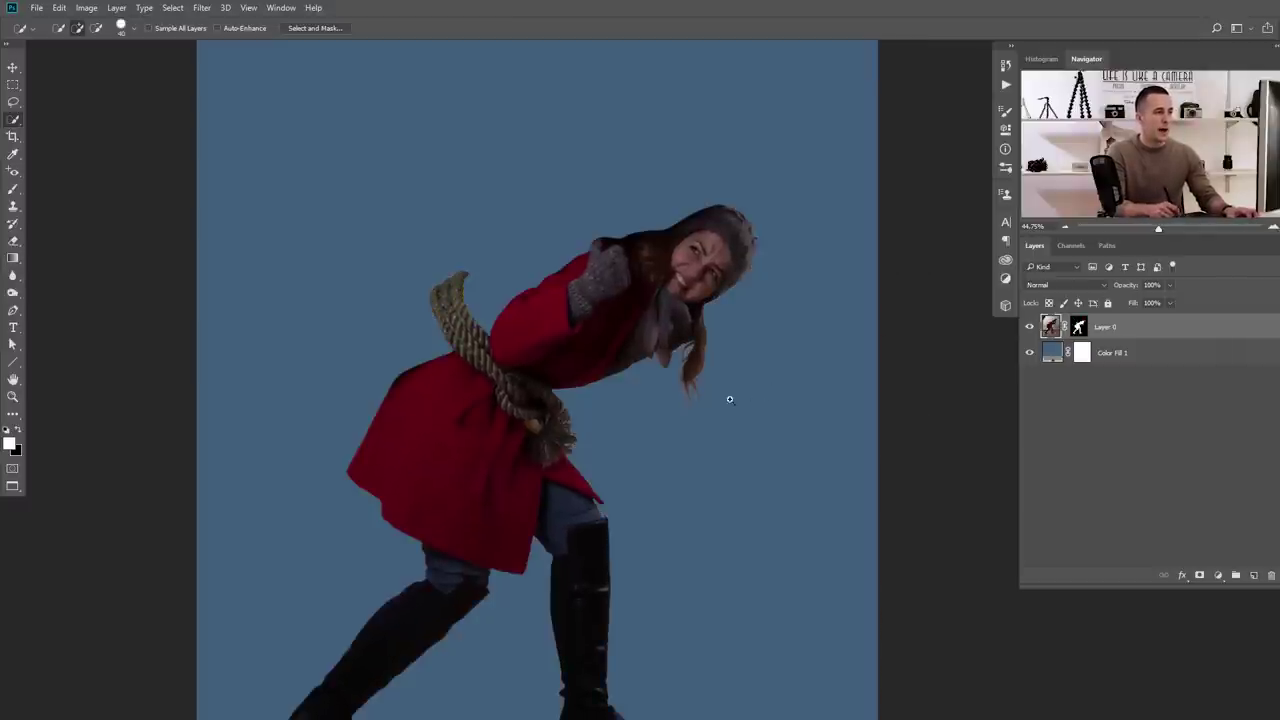
scroll(716, 401, "down", 2)
key("v")
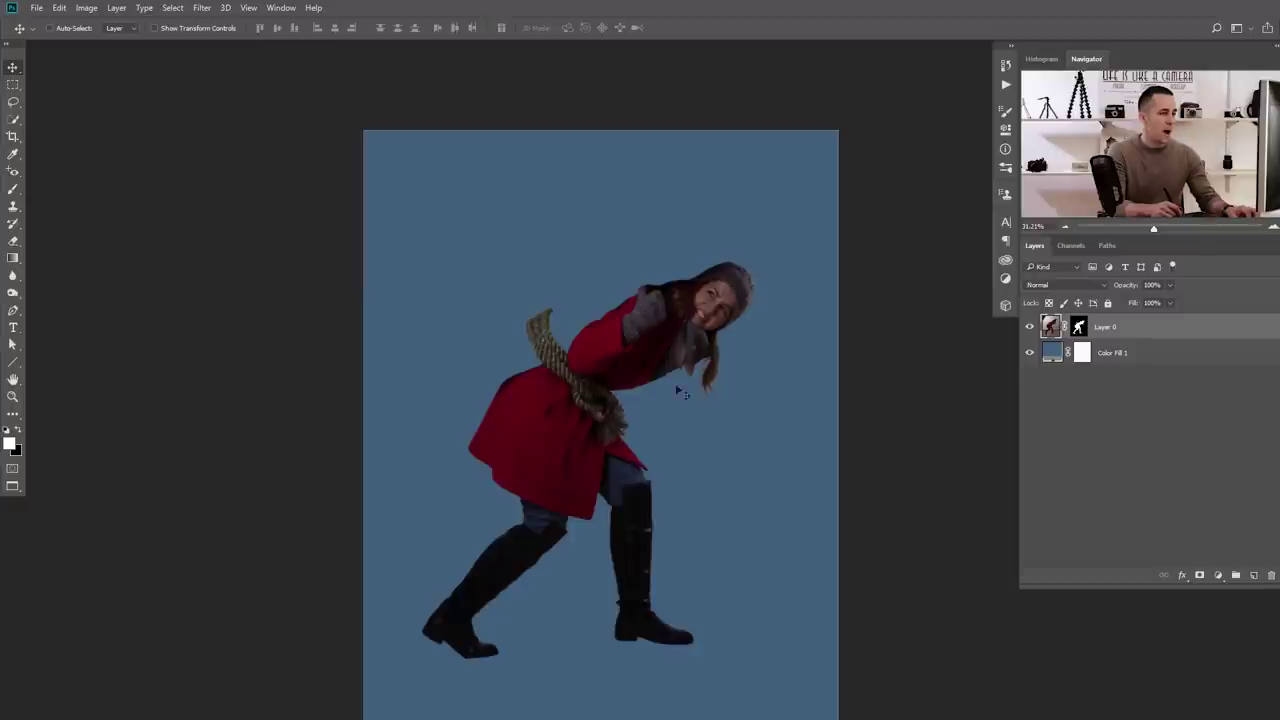
key("ctrl")
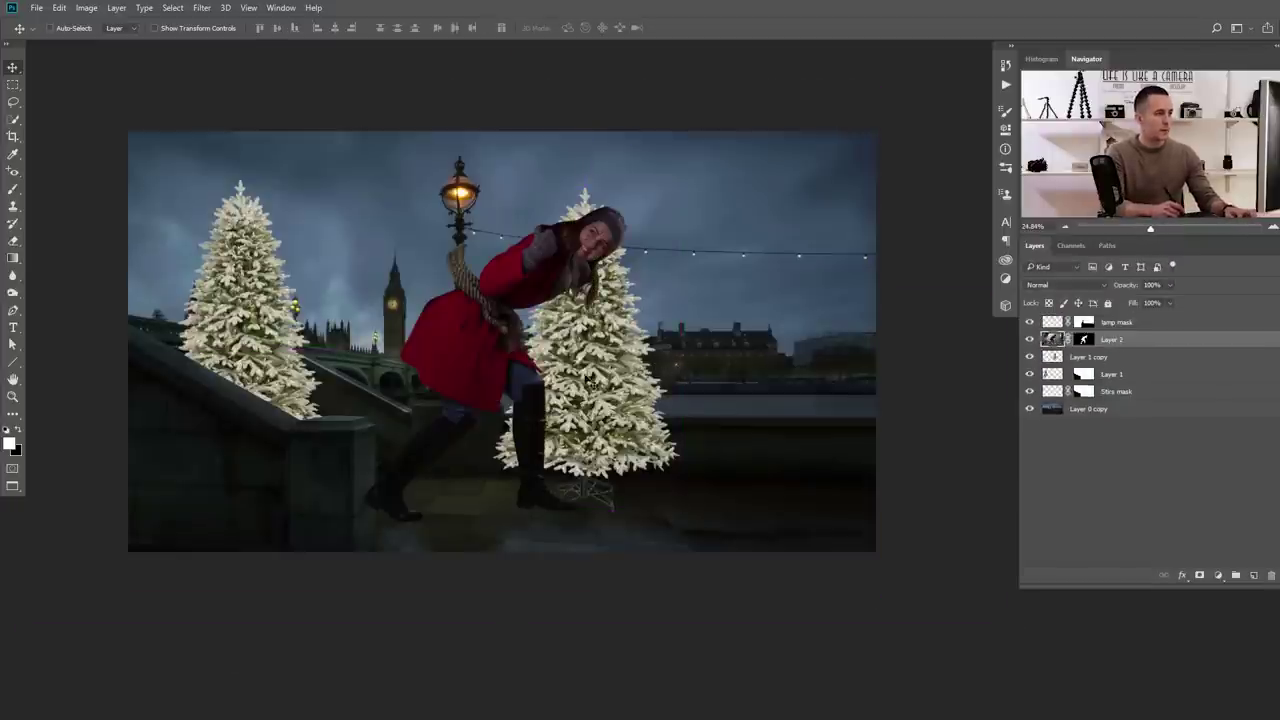
left_click_drag(590, 382, 645, 380)
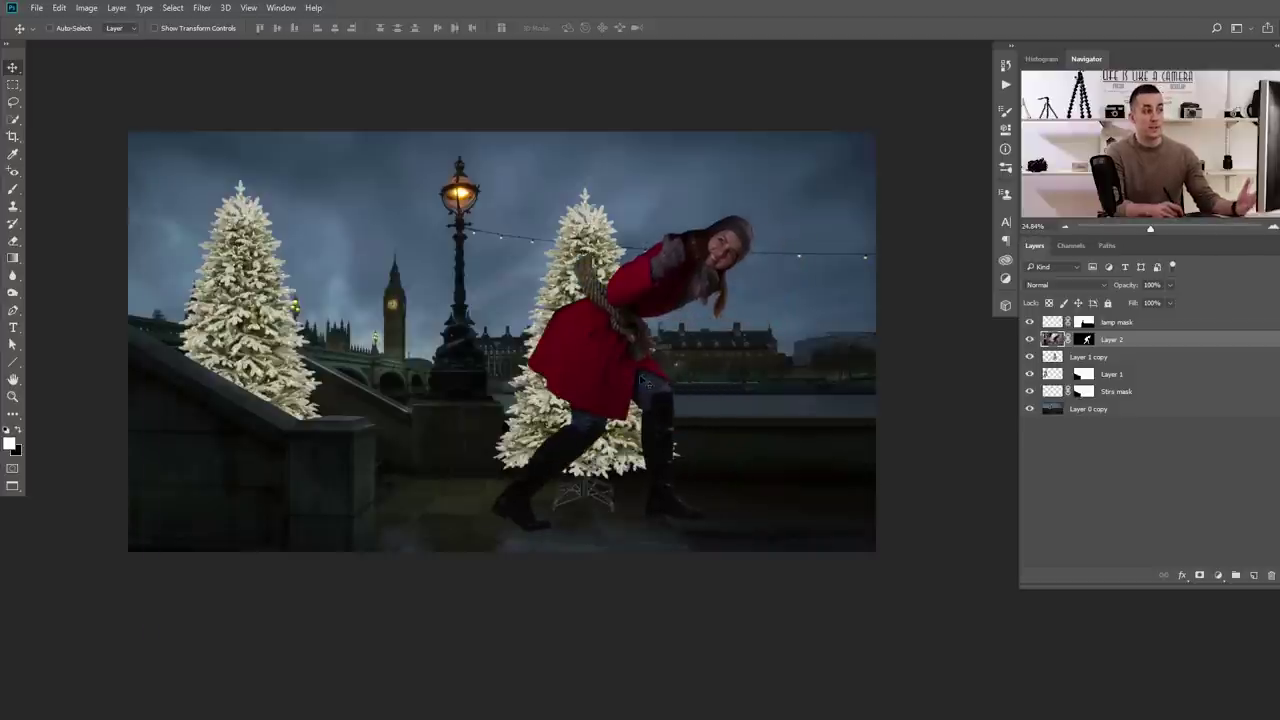
Convert the woman's layer to a smart object, scale her to about 72% and place her just right of the right-hand tree
right_click(1158, 347)
left_click(1056, 326)
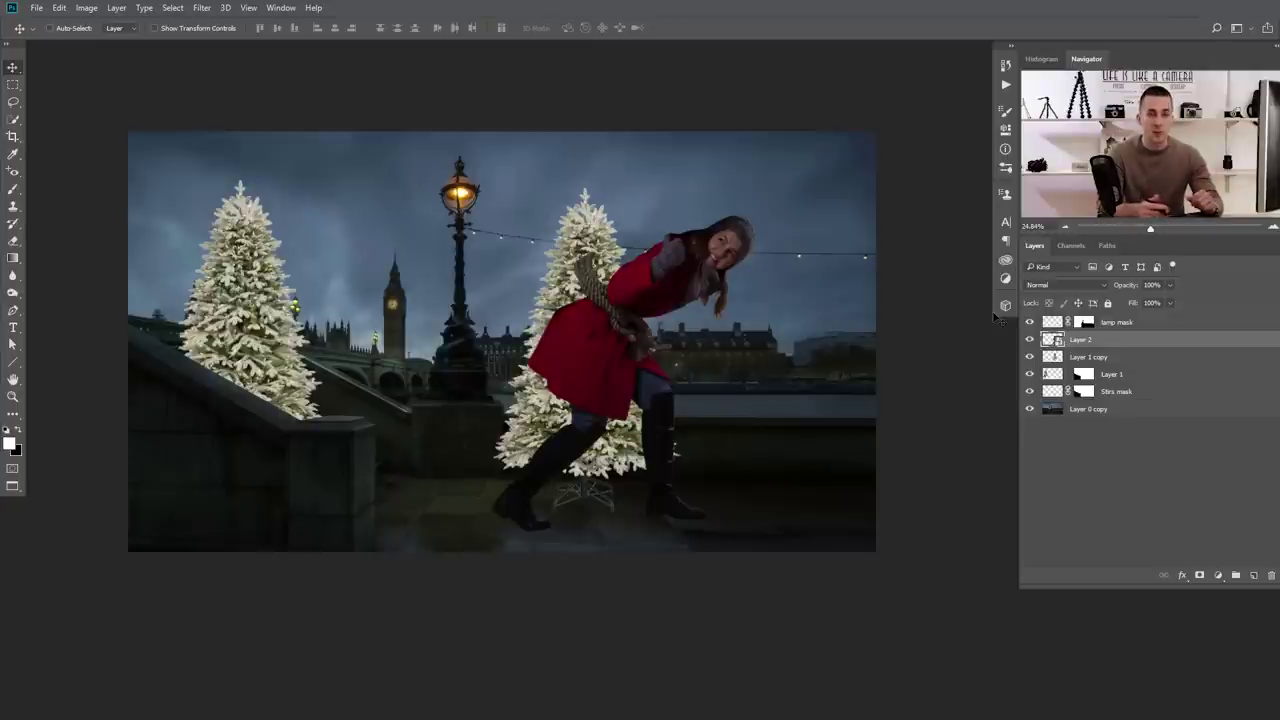
key("ctrl+t")
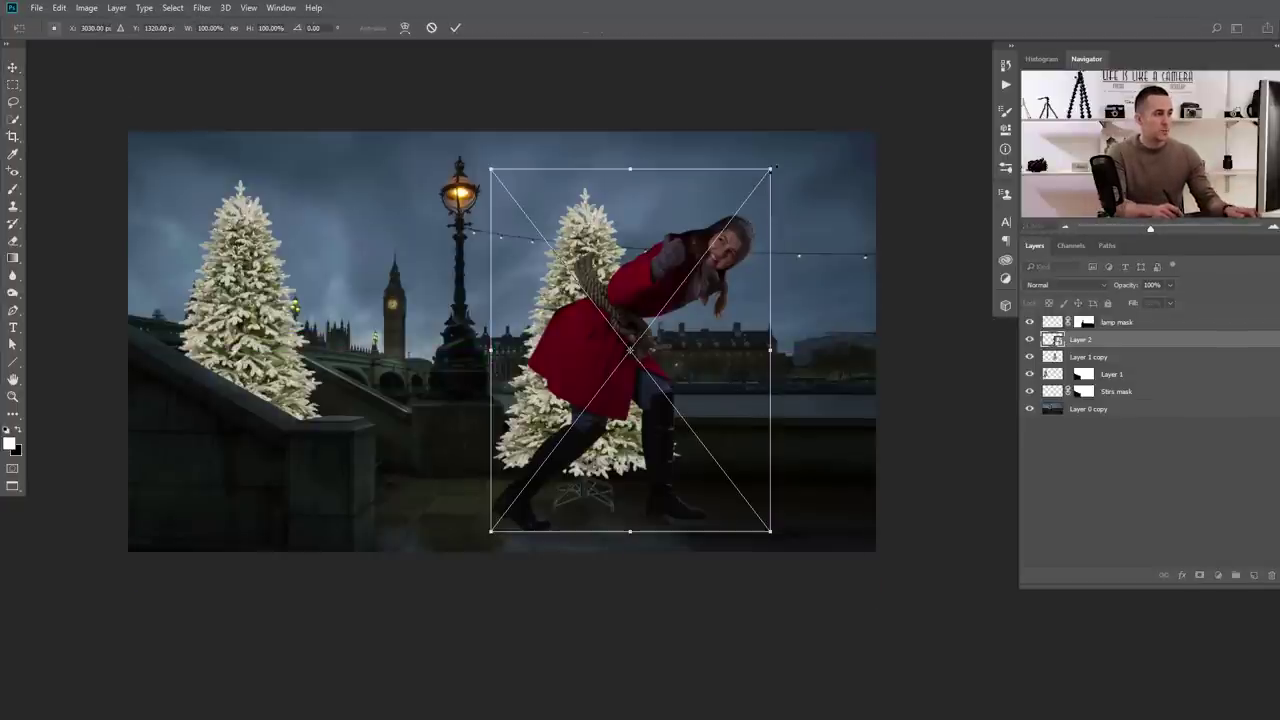
left_click_drag(772, 166, 703, 257)
left_click_drag(634, 361, 353, 377)
left_click_drag(429, 233, 424, 241)
left_click_drag(381, 371, 701, 397)
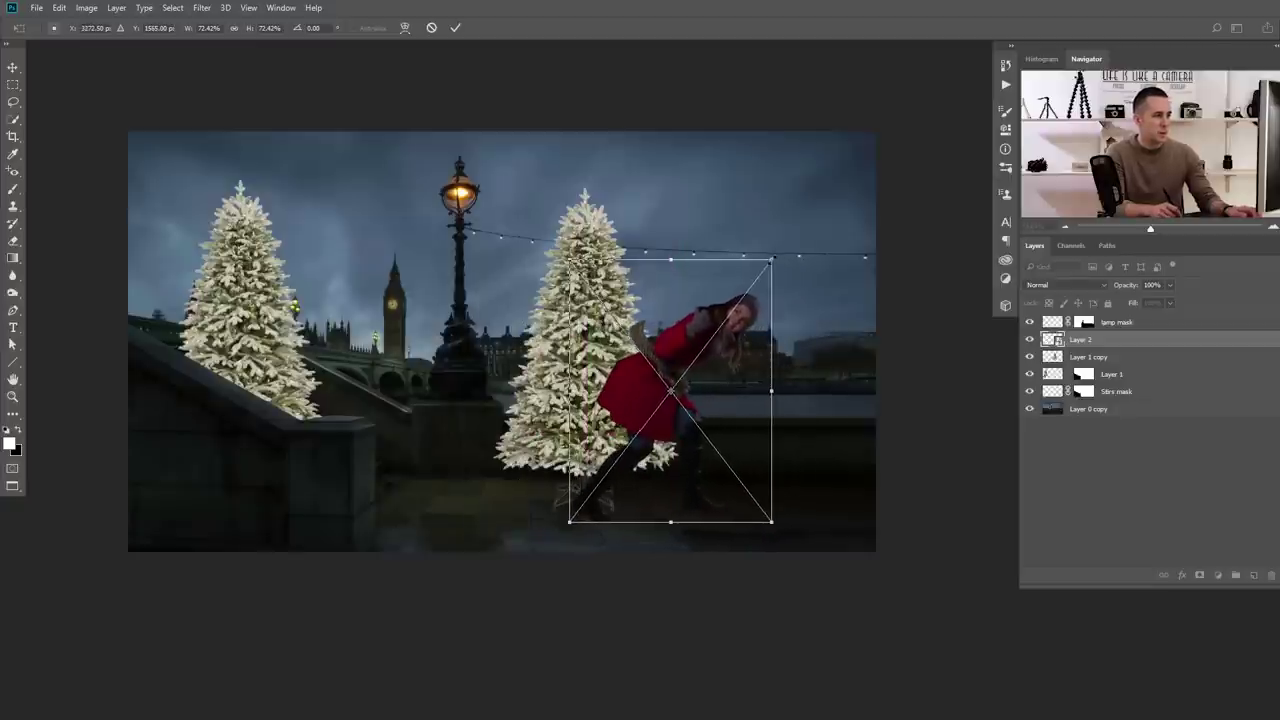
left_click_drag(771, 263, 767, 265)
key("Return")
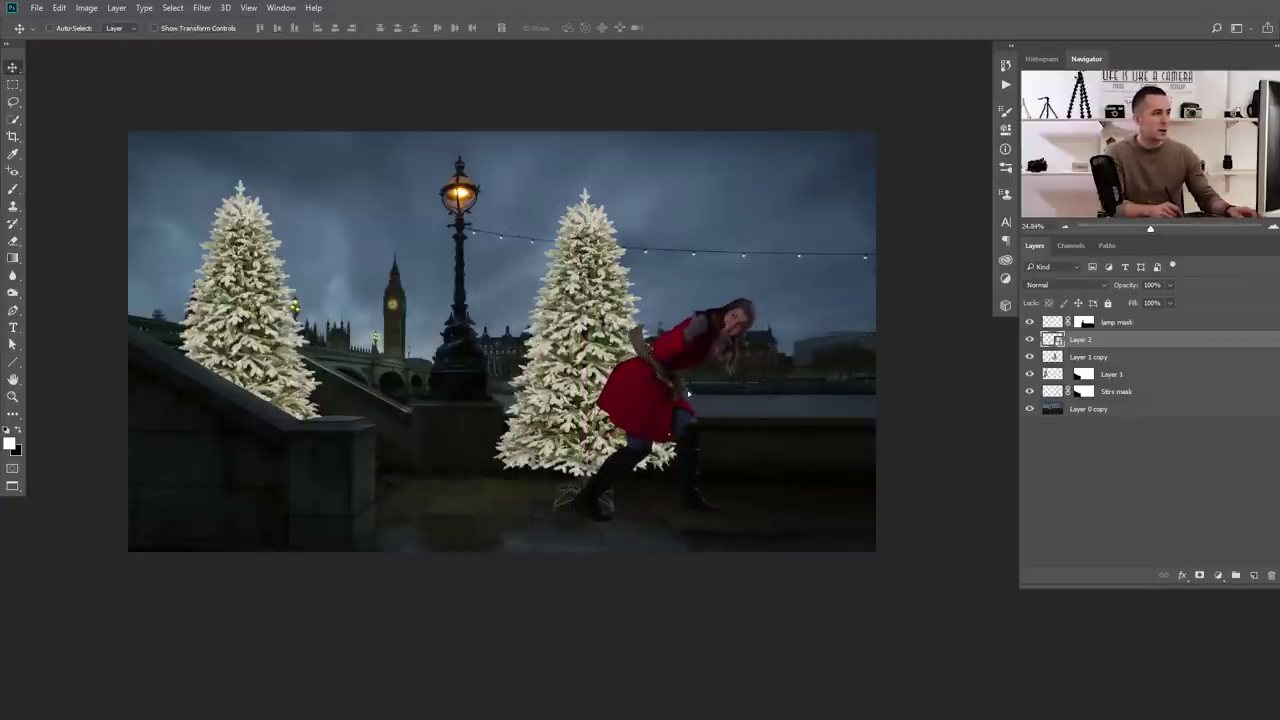
Try enlarging the woman's smart object to about 103% and inspect the detail in her face and coat
left_click_drag(688, 393, 704, 429)
key("ctrl+t")
left_click_drag(781, 270, 920, 106)
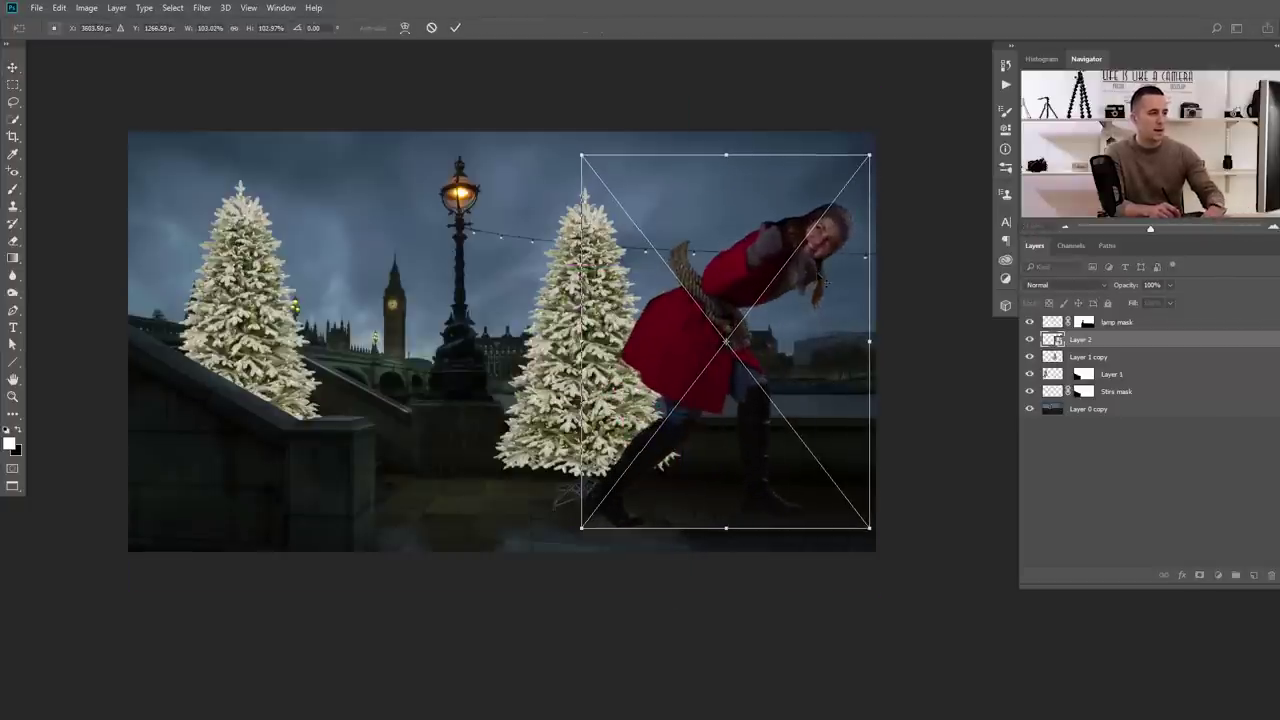
key("Return")
scroll(822, 284, "up", 3)
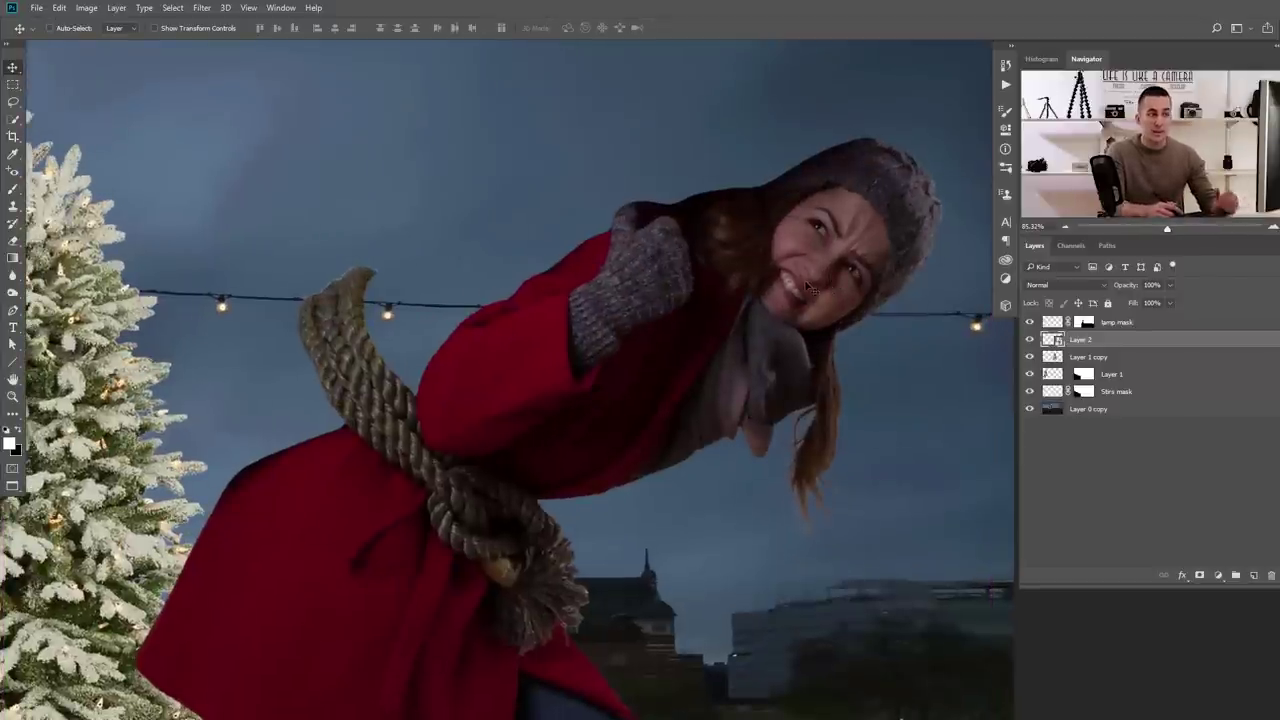
scroll(810, 288, "down", 5)
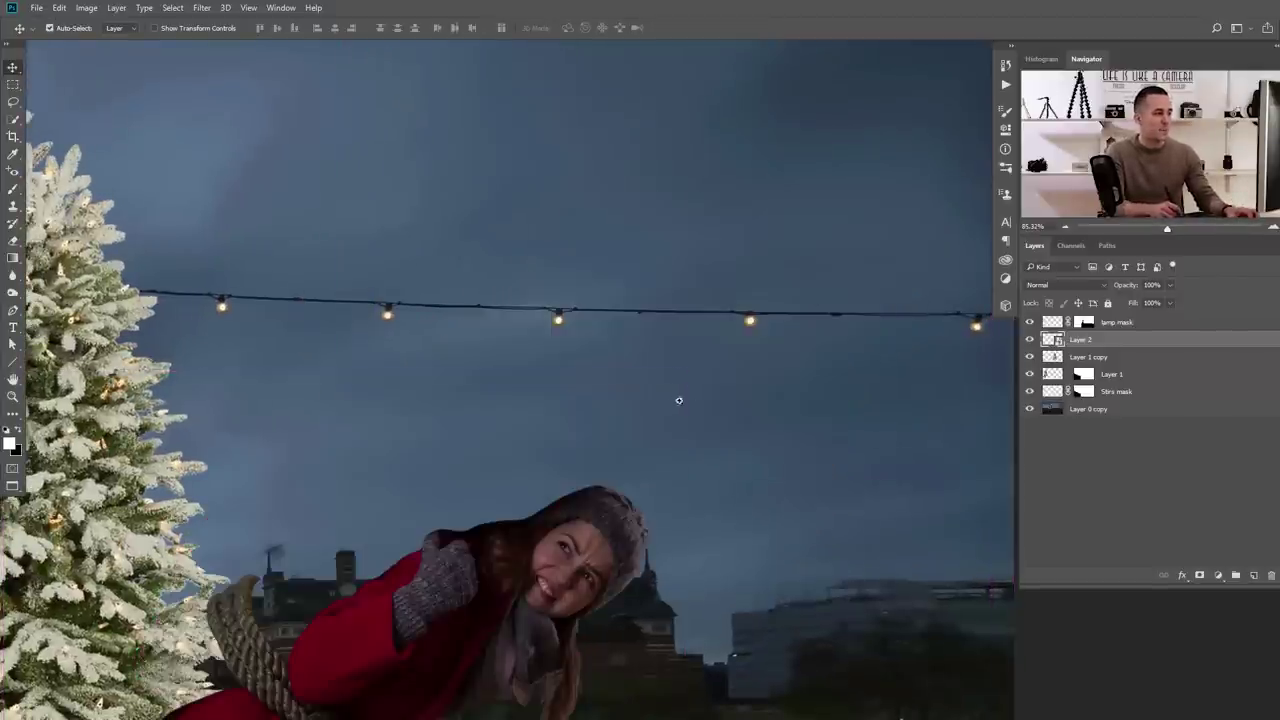
scroll(673, 374, "down", 2)
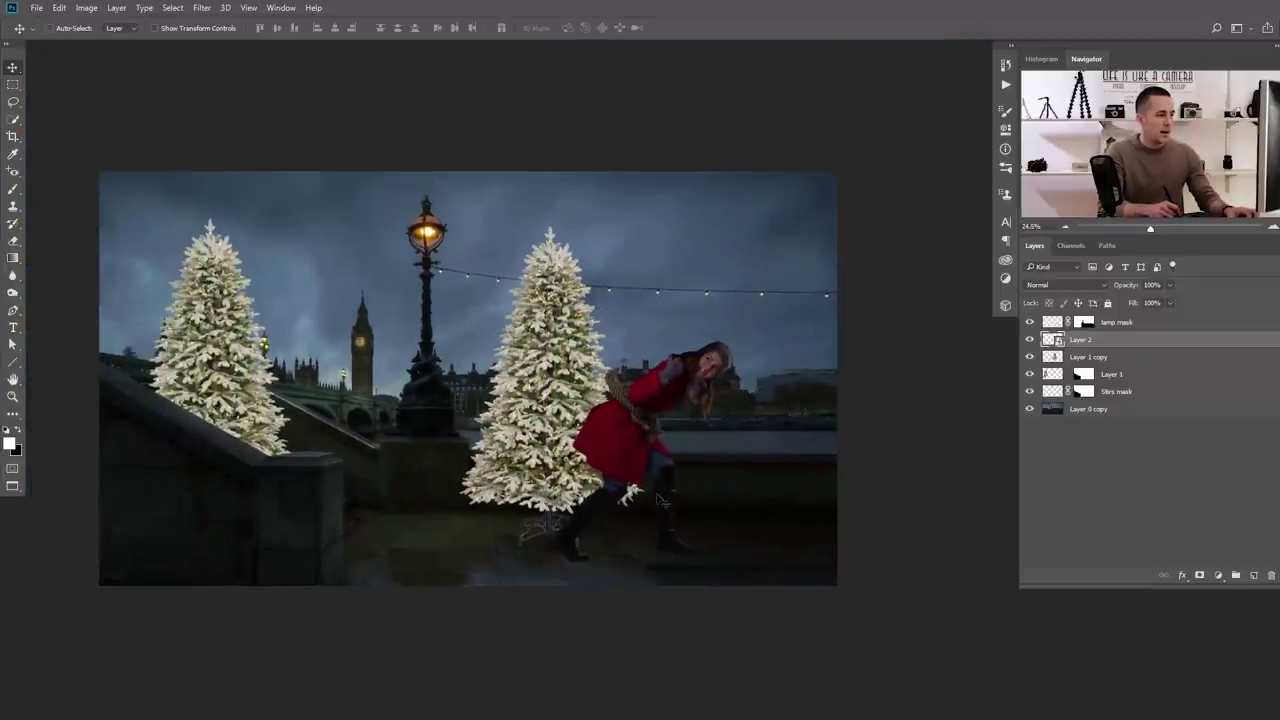
Move the woman farther right of the tree and scale her down slightly
left_click_drag(659, 515, 696, 510)
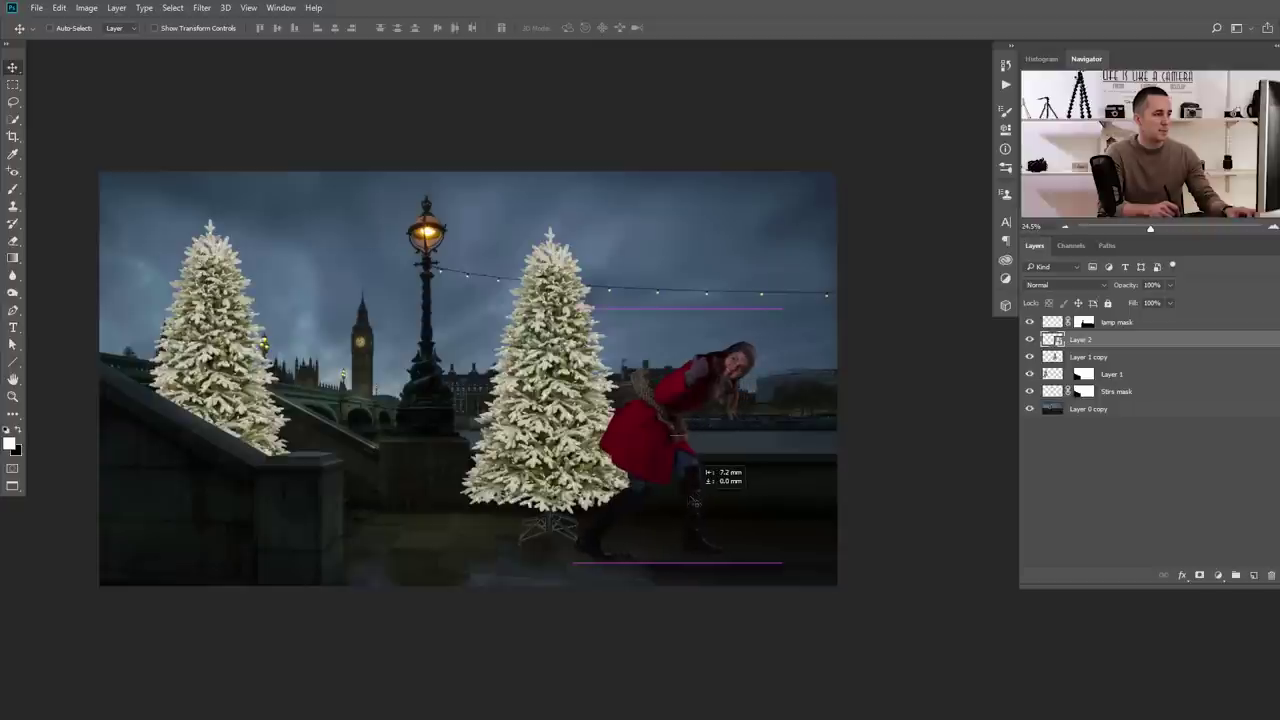
key("ctrl+t")
left_click_drag(770, 308, 756, 323)
left_click_drag(731, 441, 734, 442)
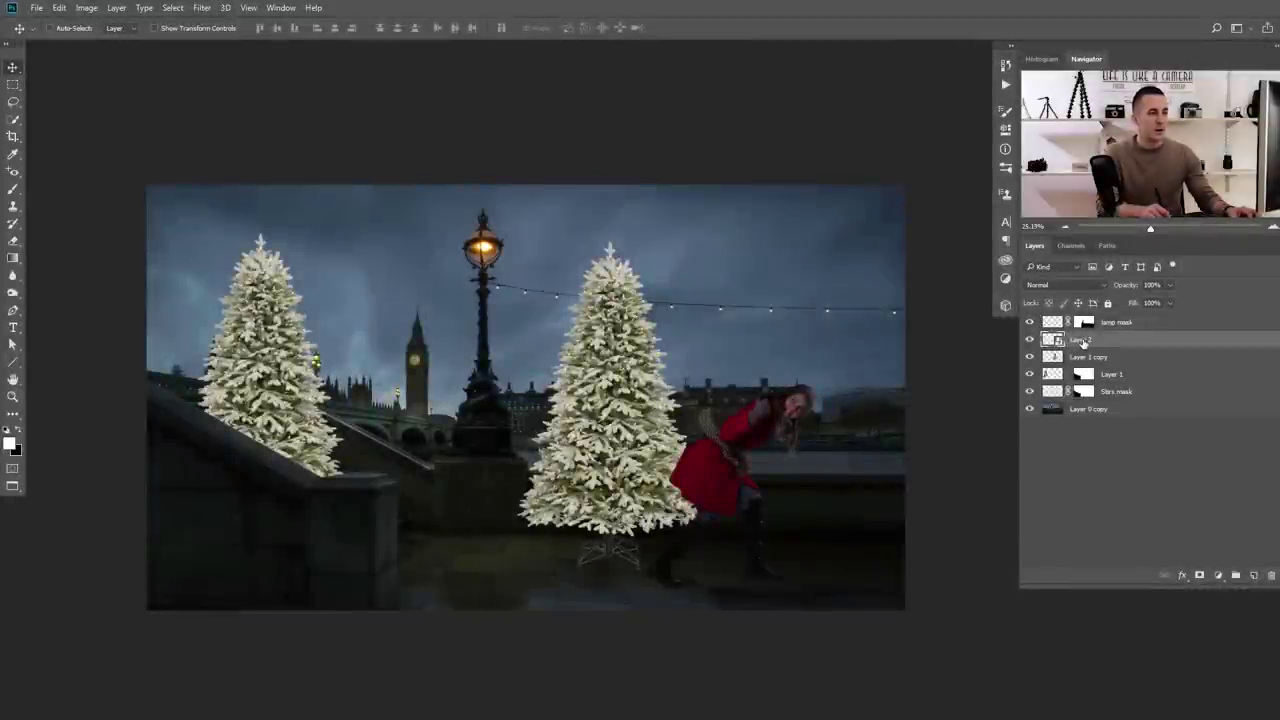
Rename the woman's layer Girl and the right-hand tree's layer Christmas Tree
double_click(1082, 341)
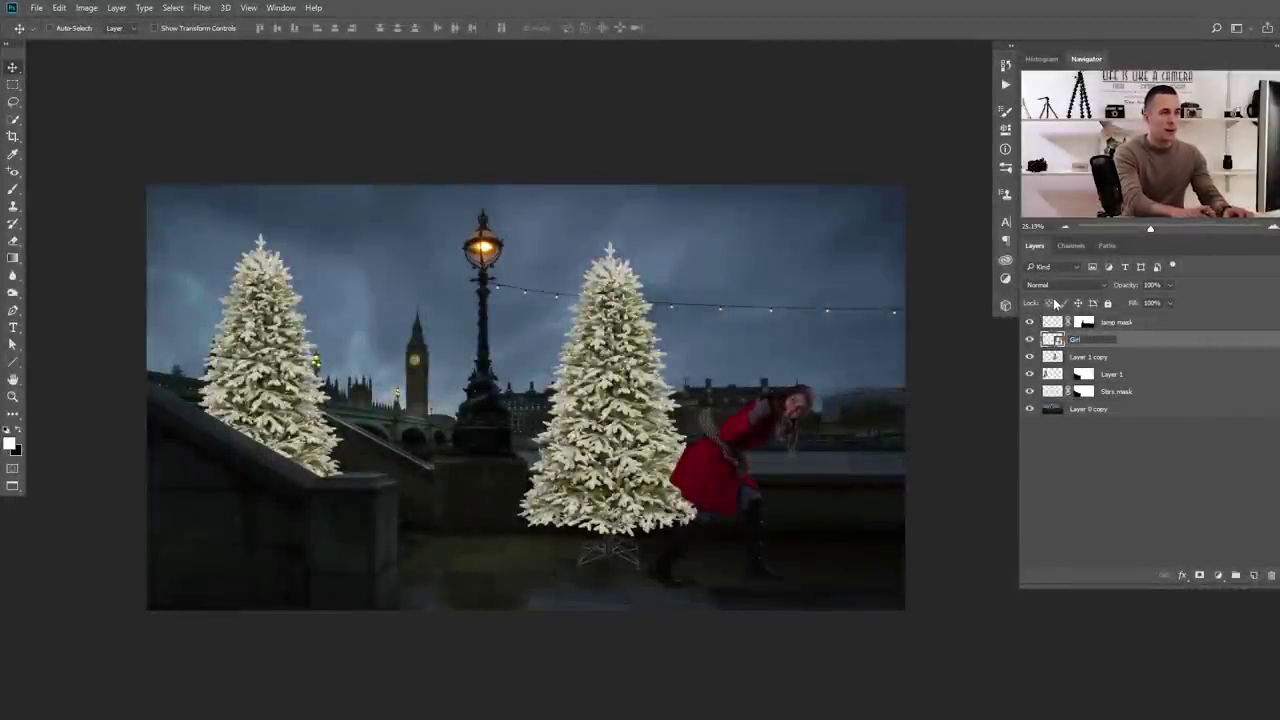
key("Return")
left_click(1090, 361)
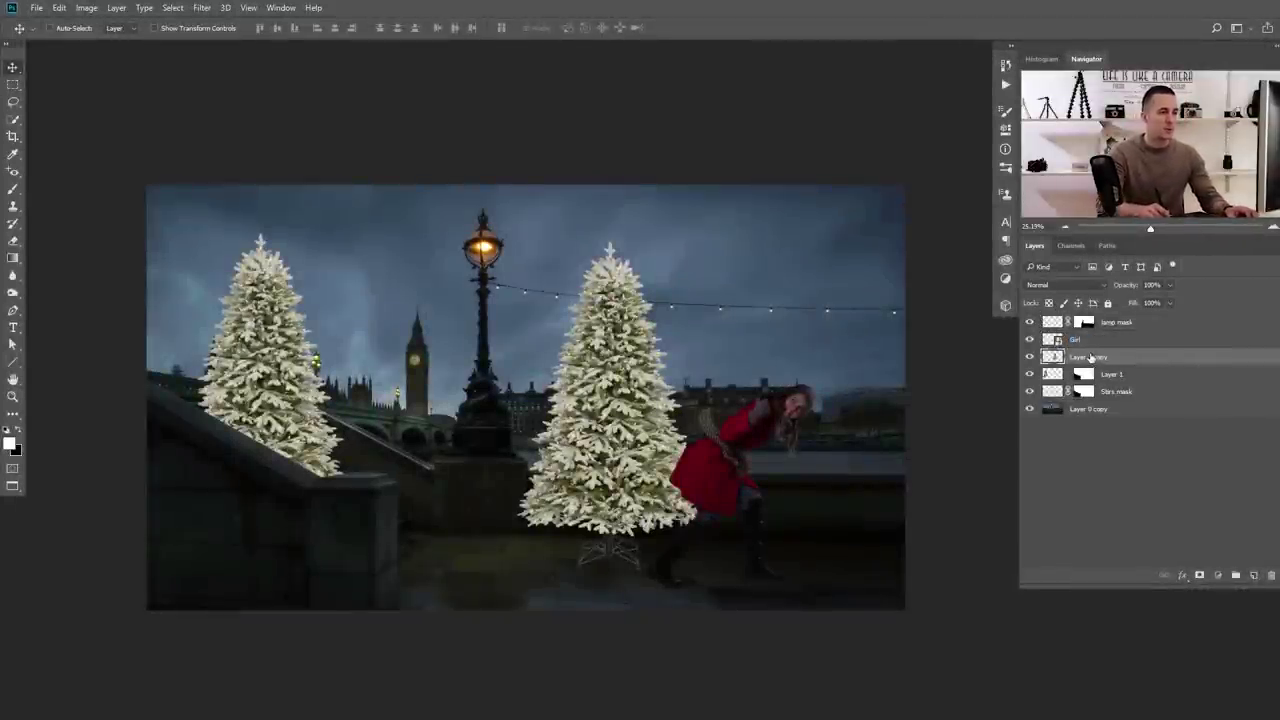
double_click(1090, 357)
type("Christmas Tree")
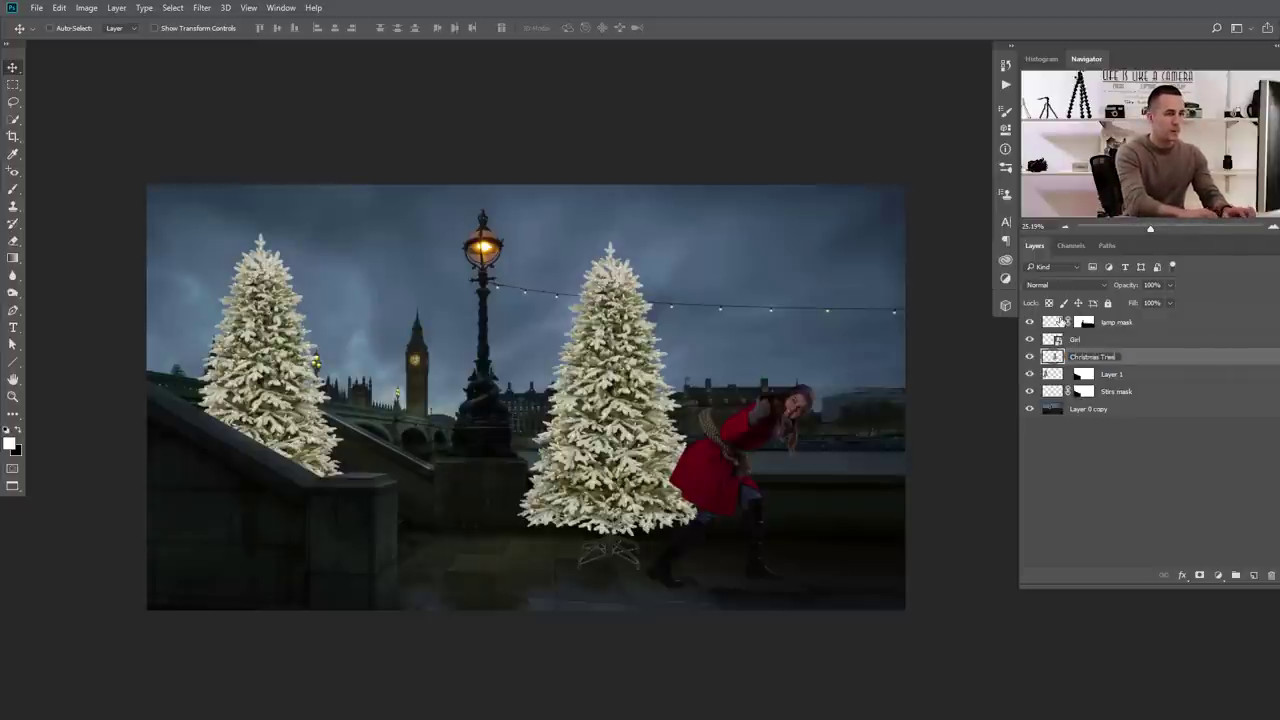
key("Return")
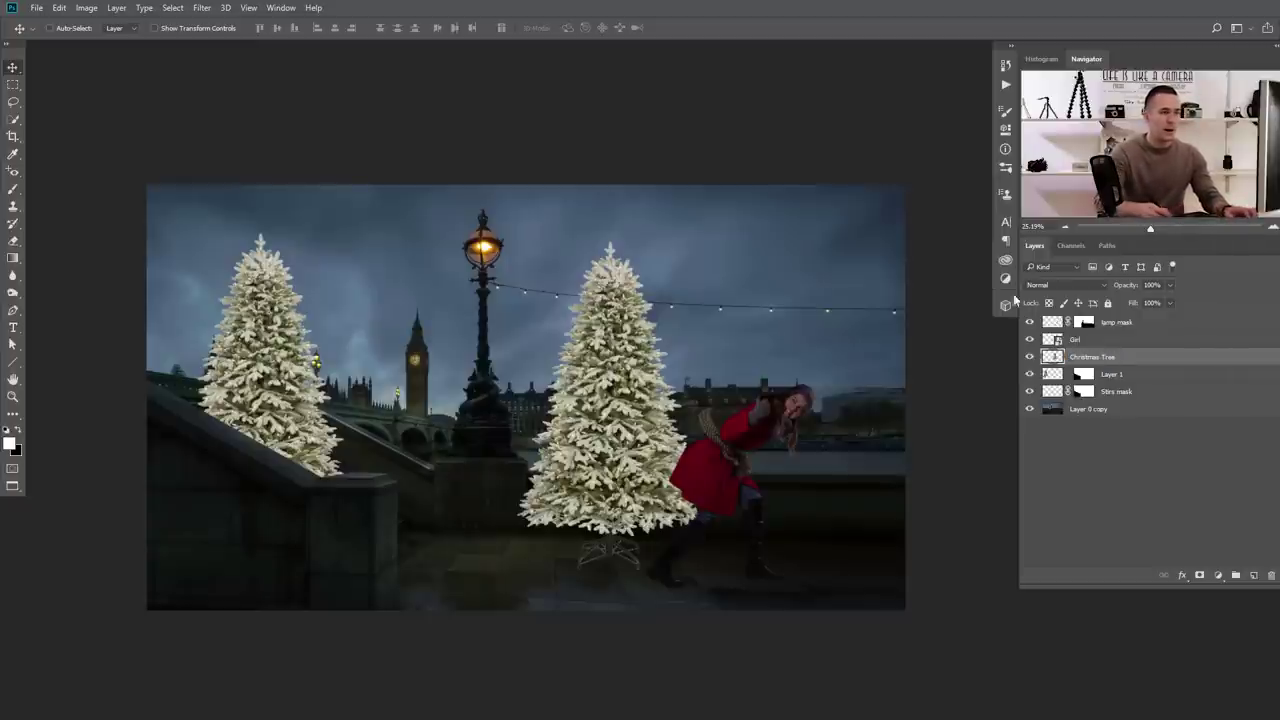
Rename the masked left tree's layer C T and the London background layer BG
double_click(1112, 374)
type("C")
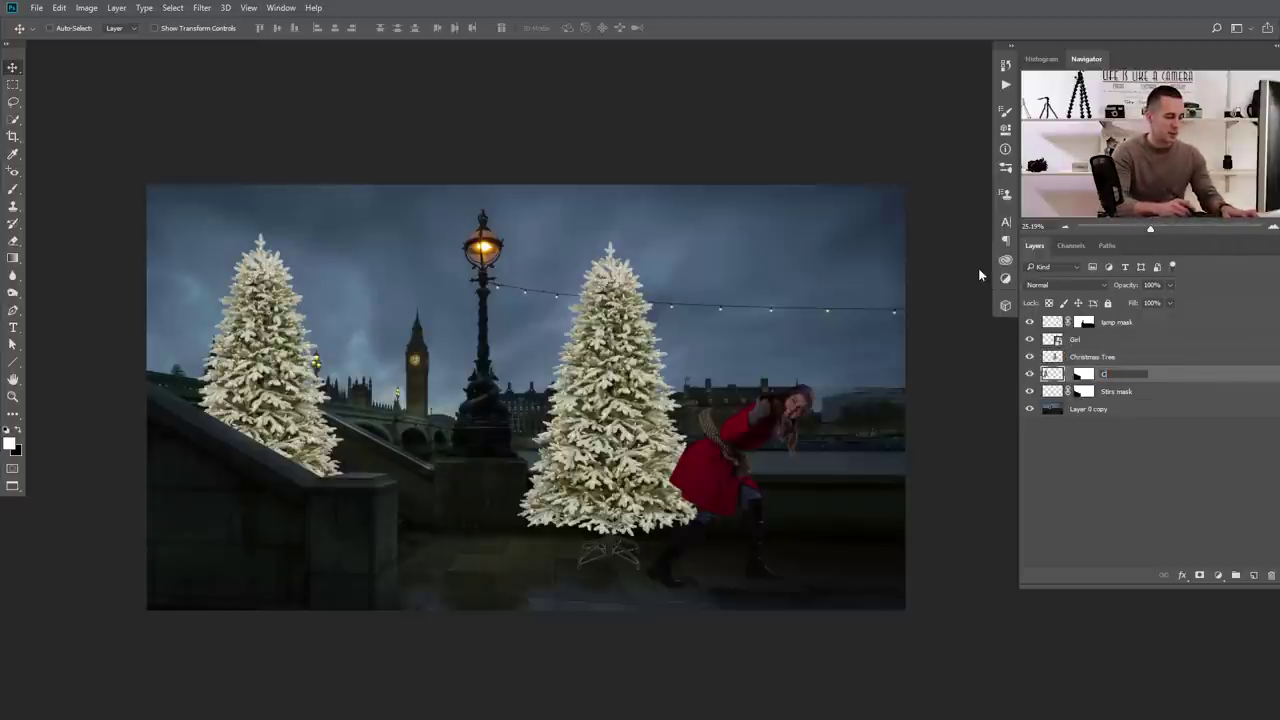
type(" T")
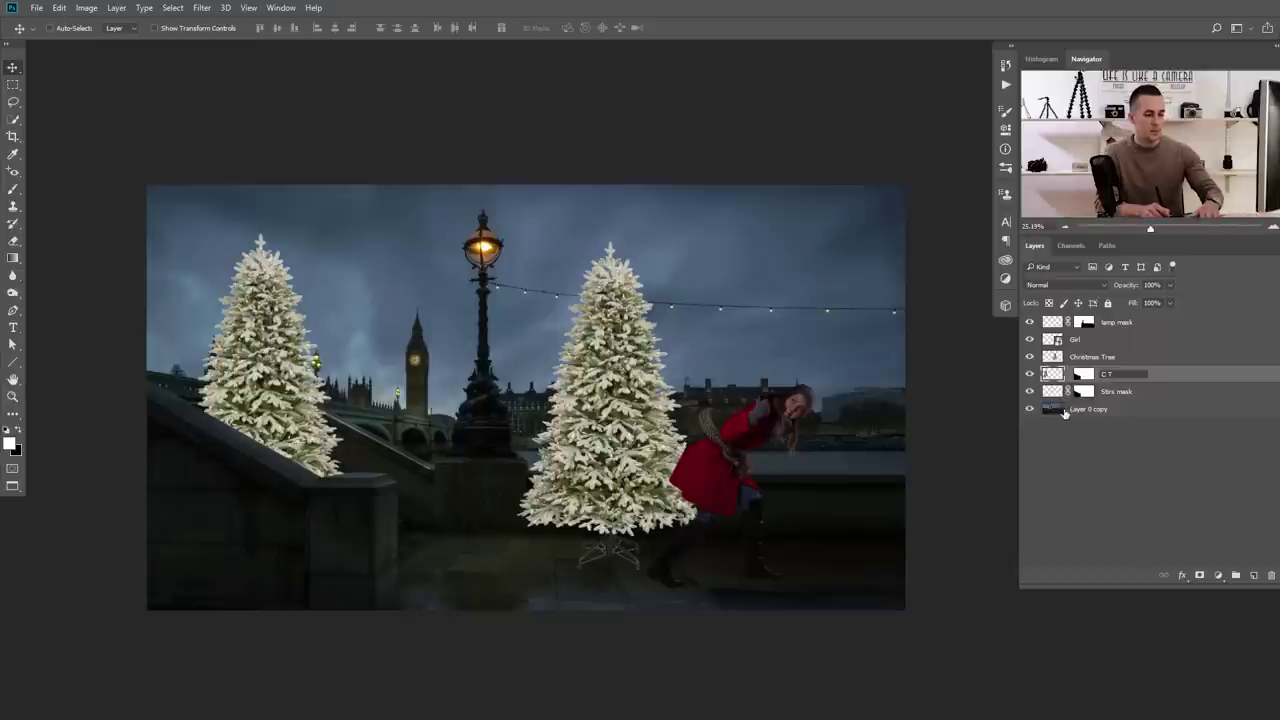
key("Return")
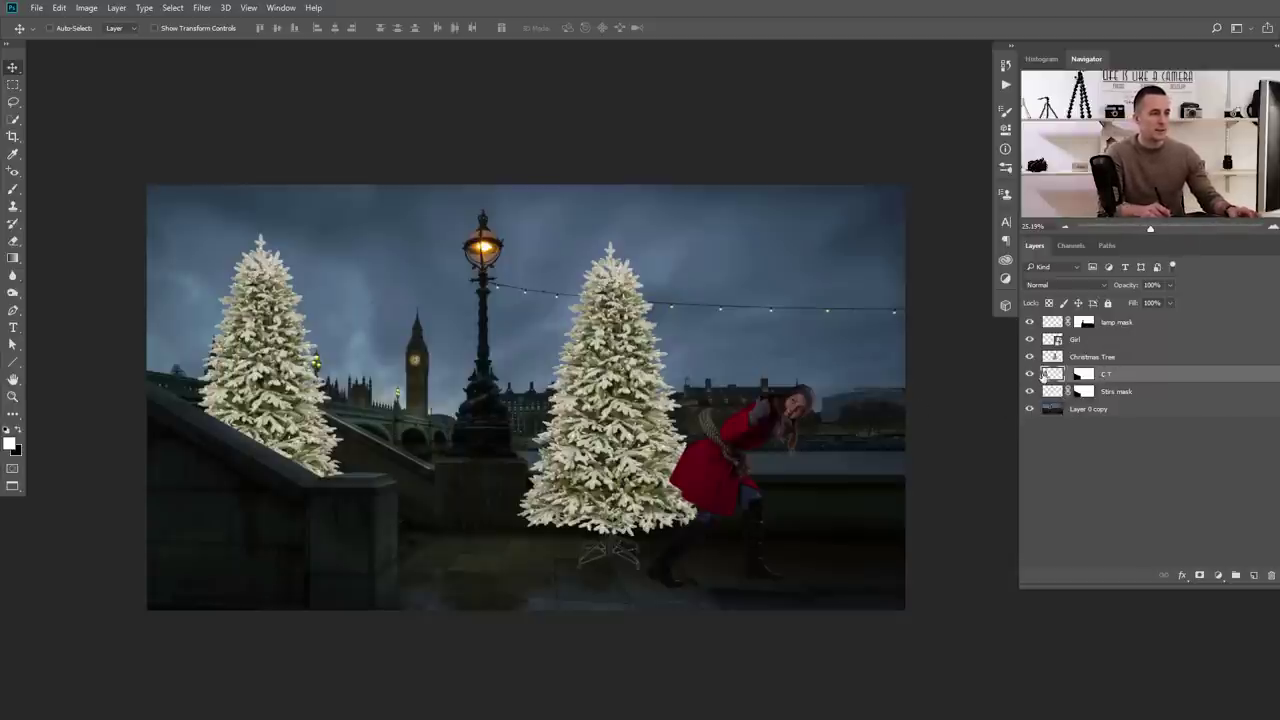
double_click(1091, 410)
type("BG")
key("Return")
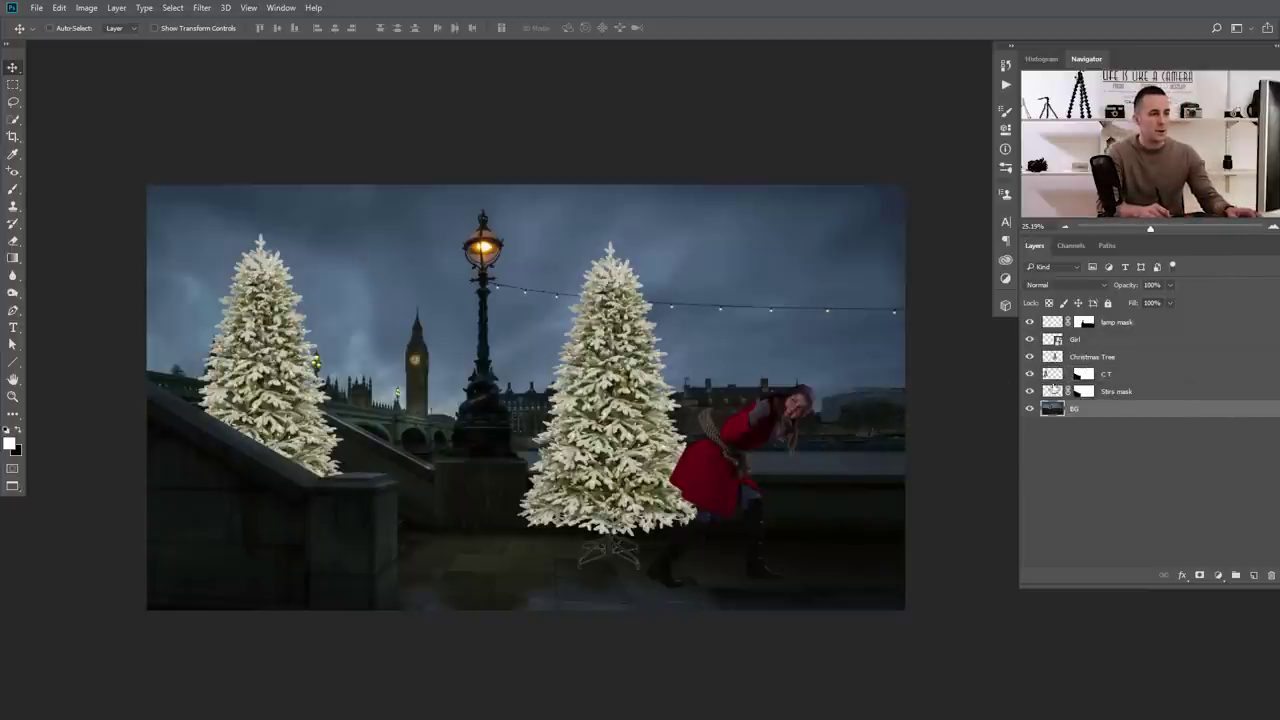
Move the lamp mask layer directly above the stairs mask layer and group both as Masks
left_click_drag(1066, 330, 1064, 397)
left_click(1056, 393, "shift")
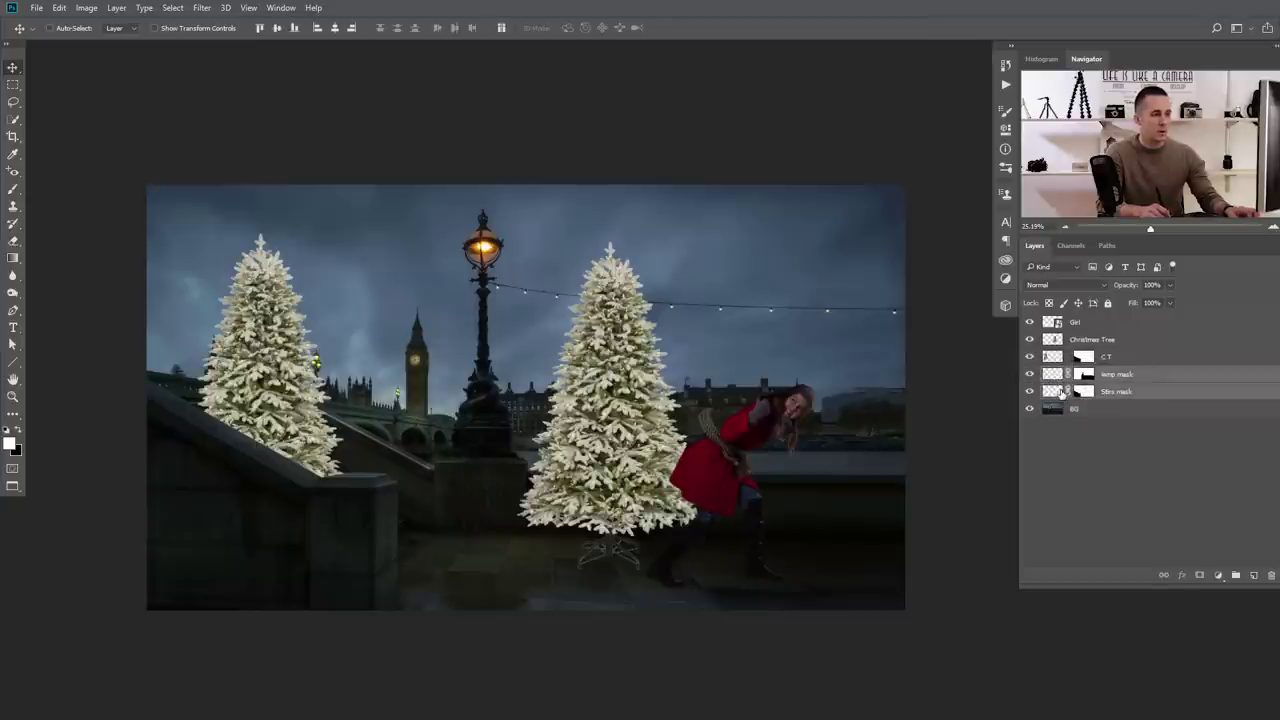
key("ctrl+g")
double_click(1080, 373)
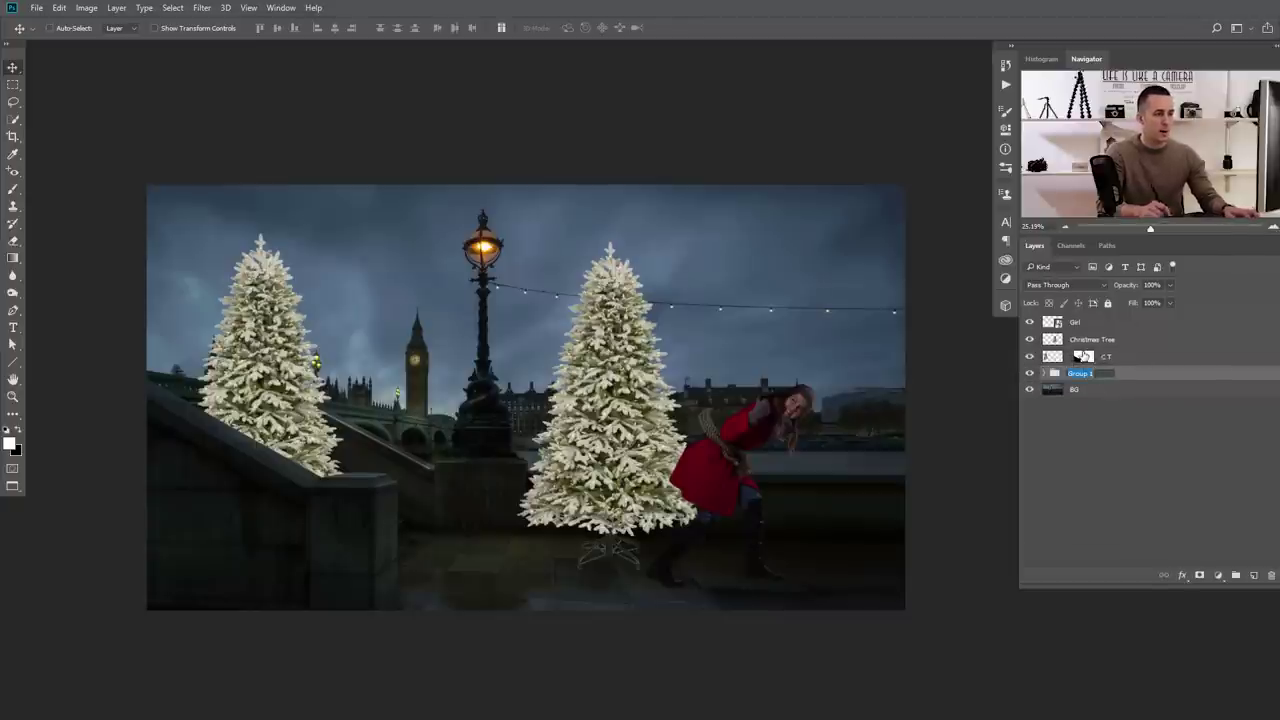
type("Masks")
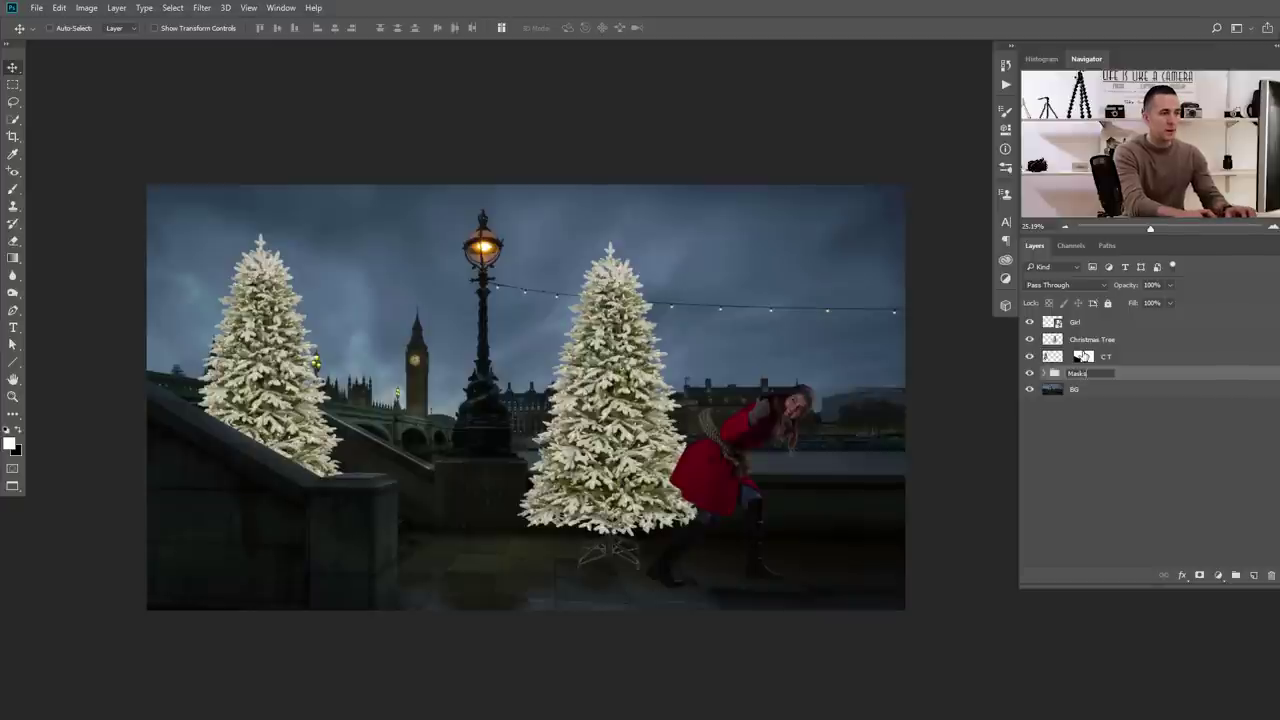
key("Return")
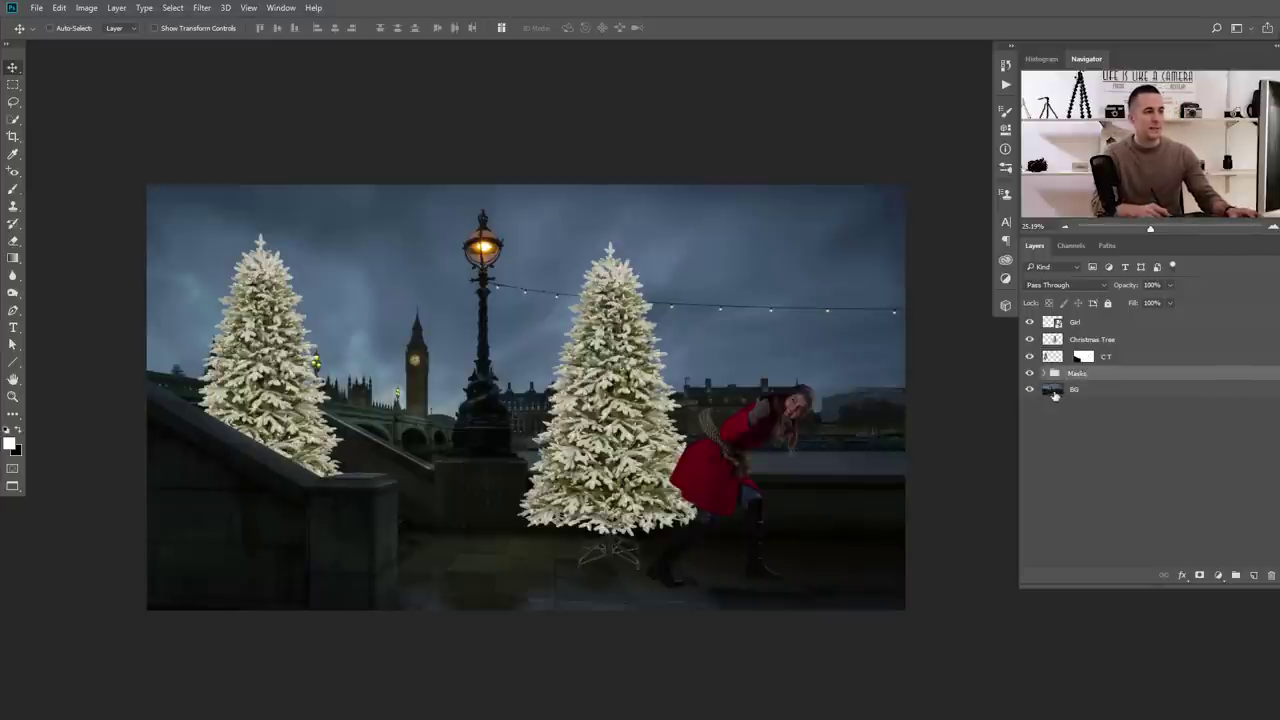
Add an Exposure adjustment clipped to the Christmas Tree layer, with exposure -0.86 and offset -0.0136
left_click(1053, 325)
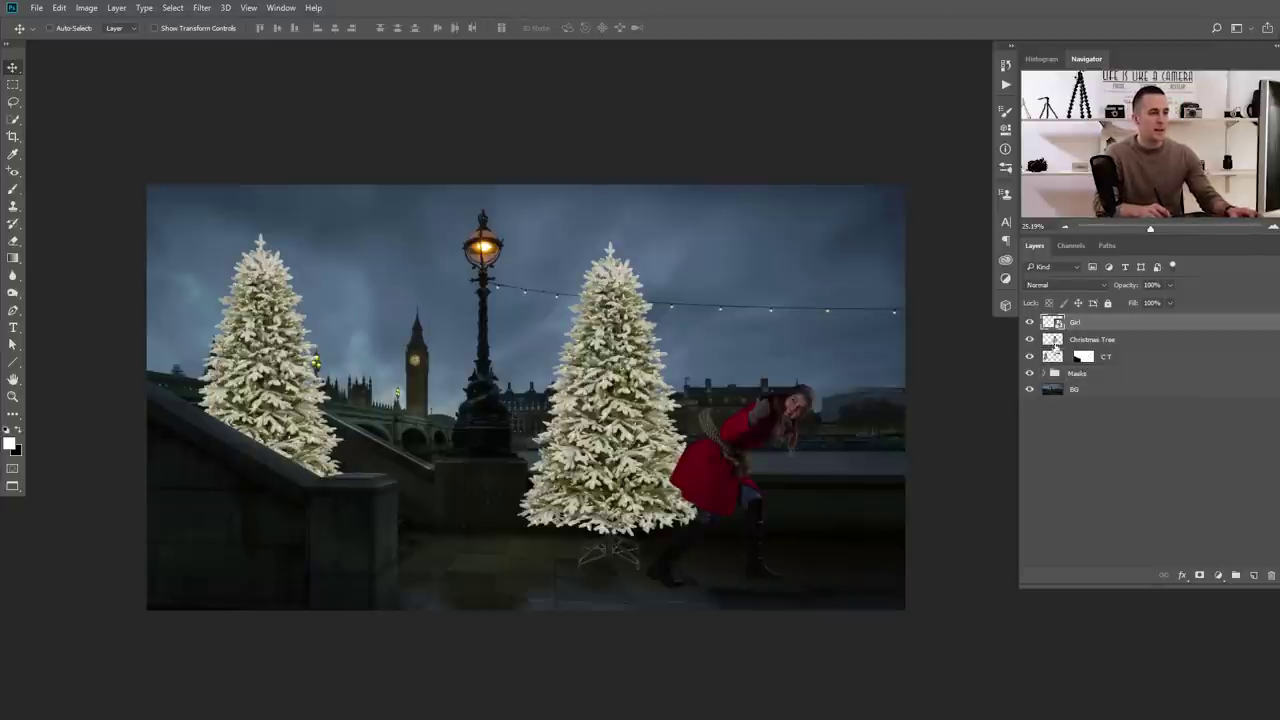
left_click(1056, 345)
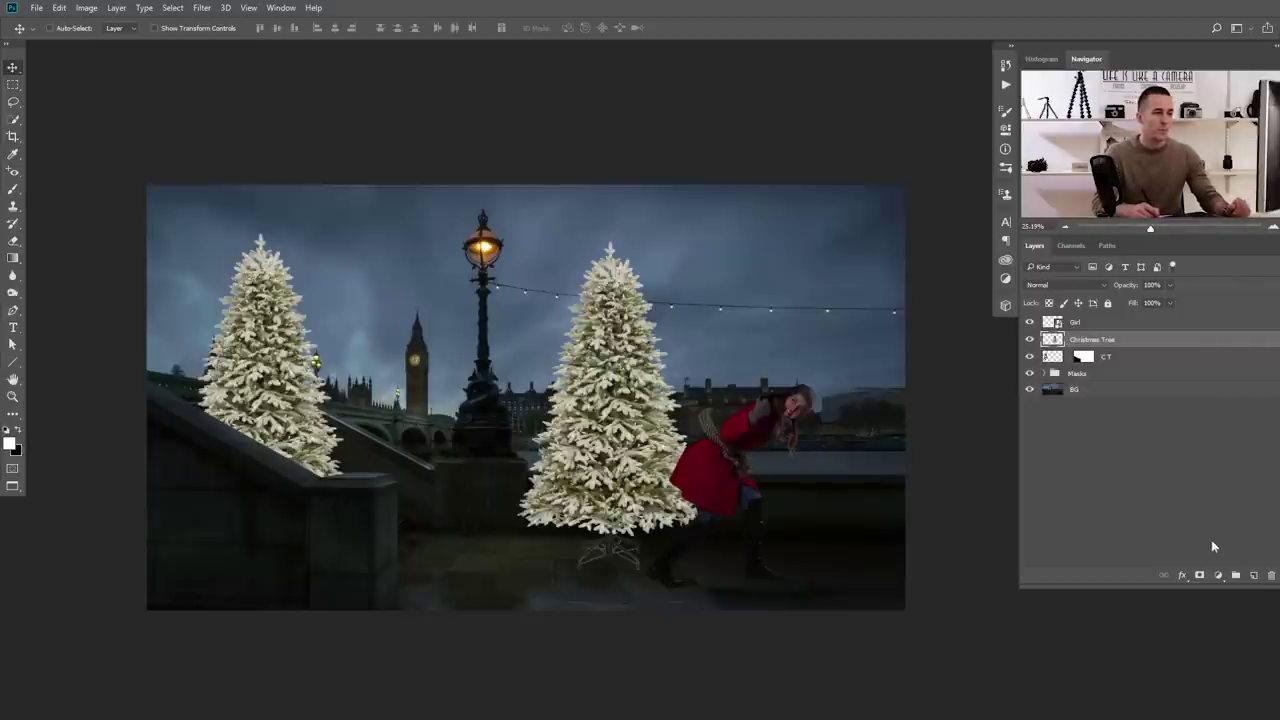
left_click(1218, 576)
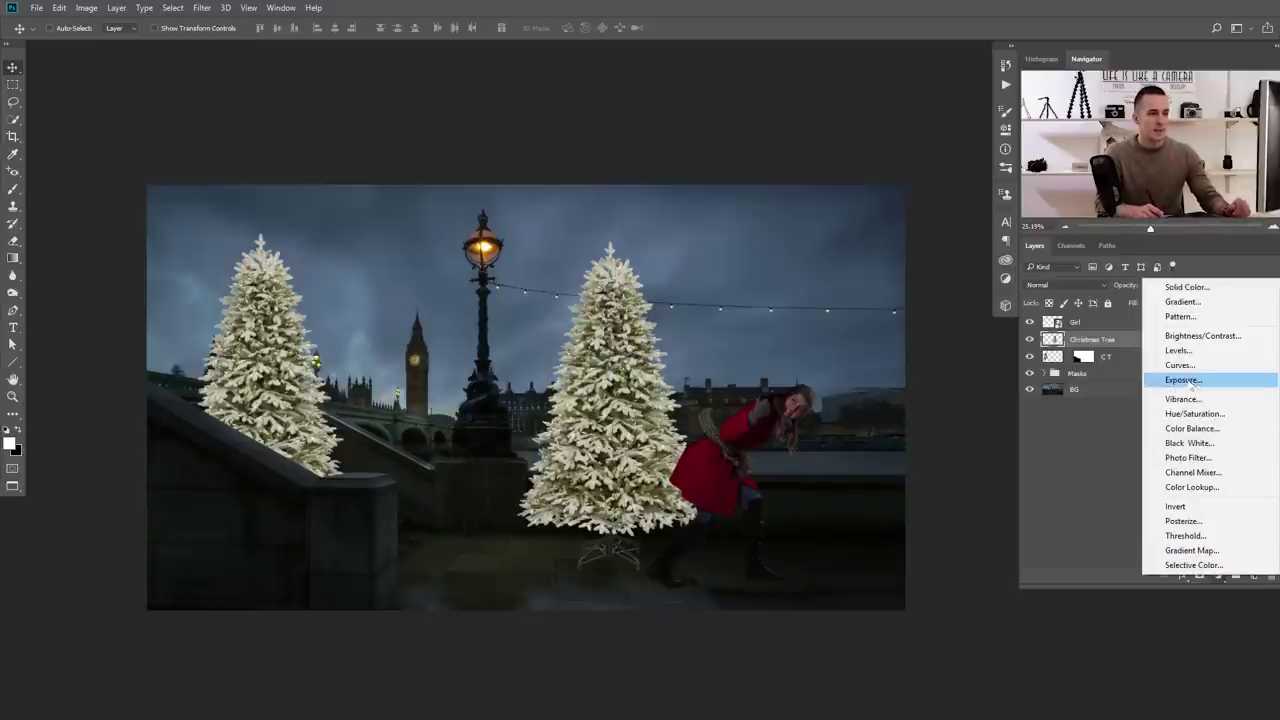
left_click(1185, 380)
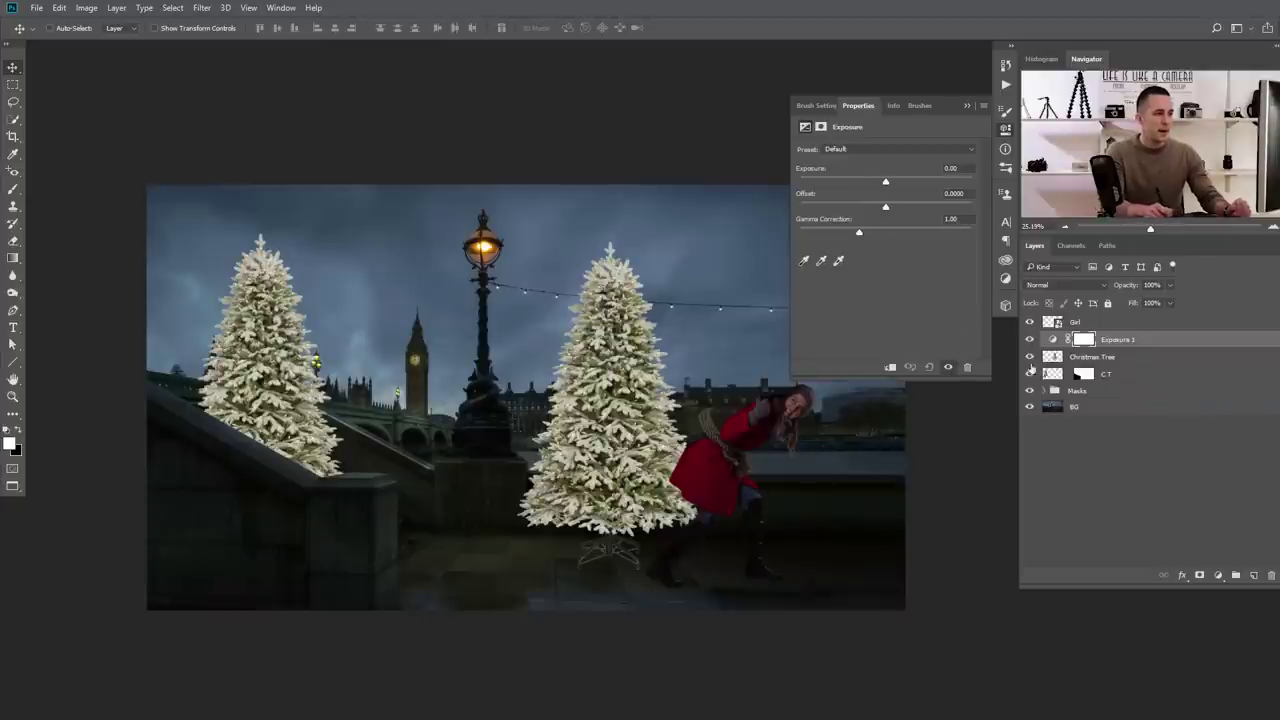
left_click(890, 367)
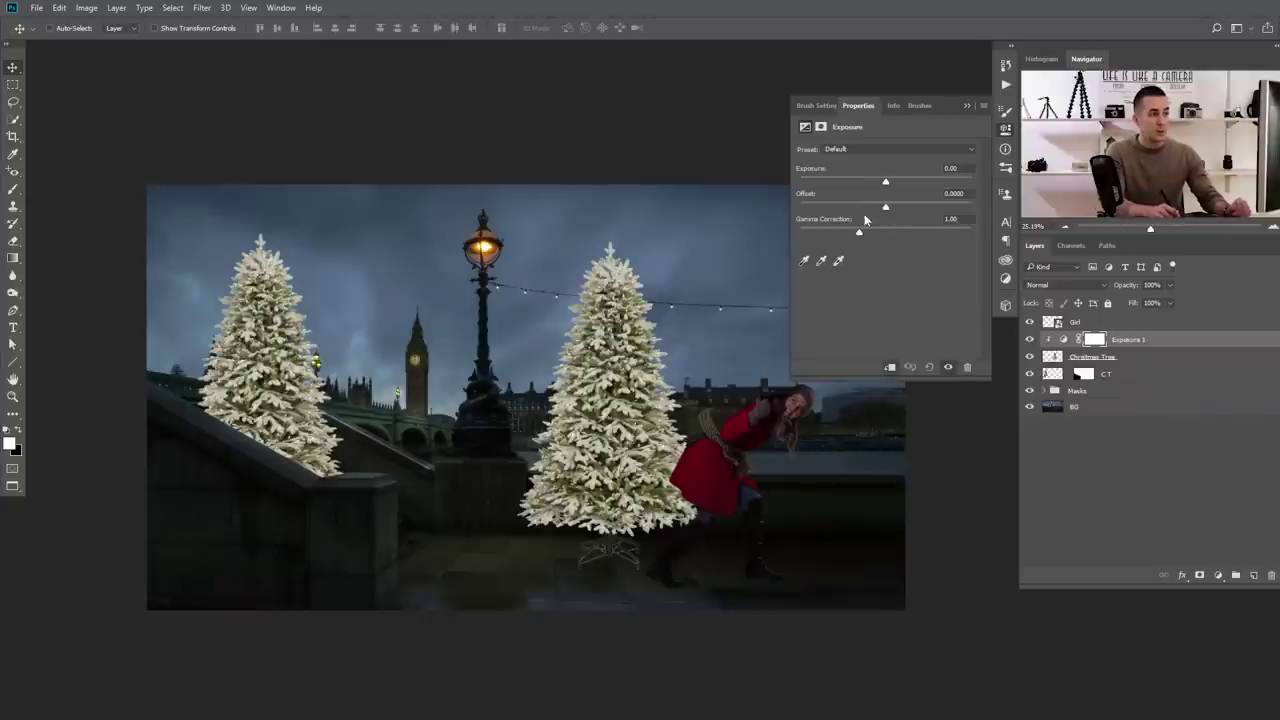
mouse_move(885, 185)
left_mouse_down()
mouse_move(869, 184)
mouse_move(894, 209)
mouse_move(874, 209)
mouse_move(874, 181)
mouse_move(883, 210)
left_mouse_up()
Add a Curves adjustment clipped to the Christmas Tree layer, lowering the white point and setting the midtone point to input 143, output 91
left_click(1218, 576)
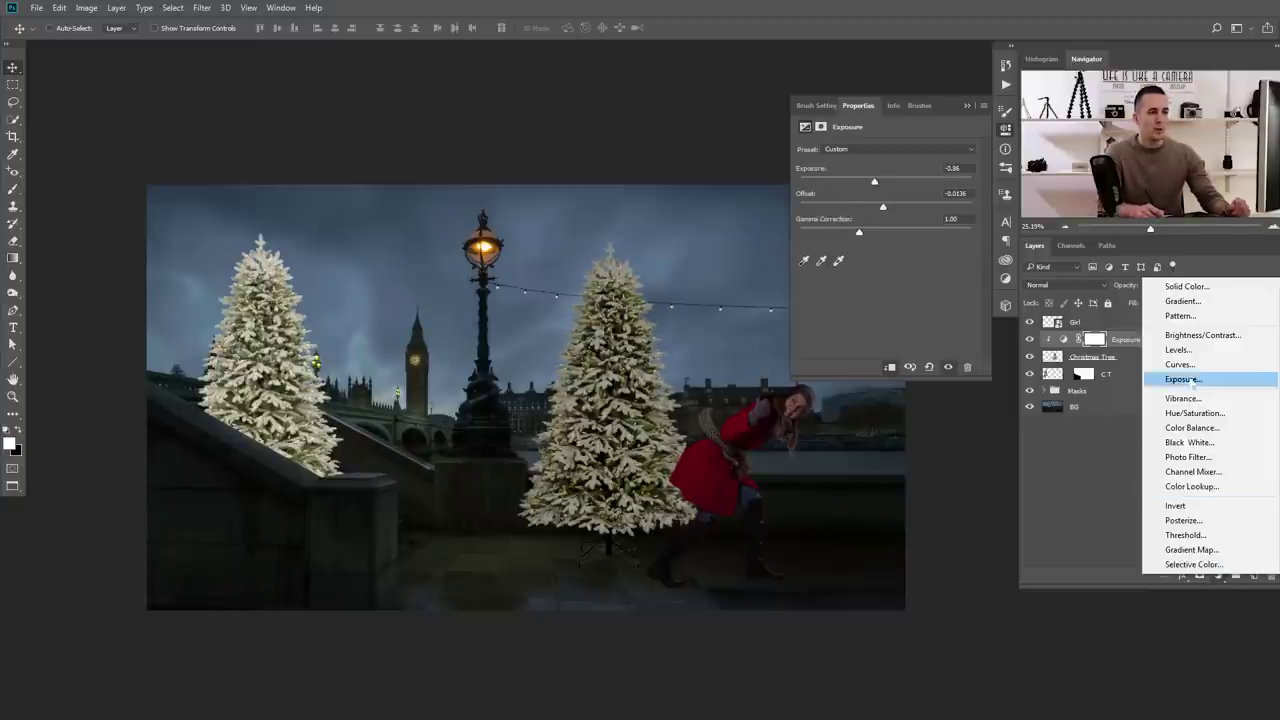
left_click(1190, 367)
left_click_drag(897, 252, 902, 262)
left_click(890, 367)
left_click_drag(968, 180, 968, 203)
left_click_drag(904, 261, 906, 271)
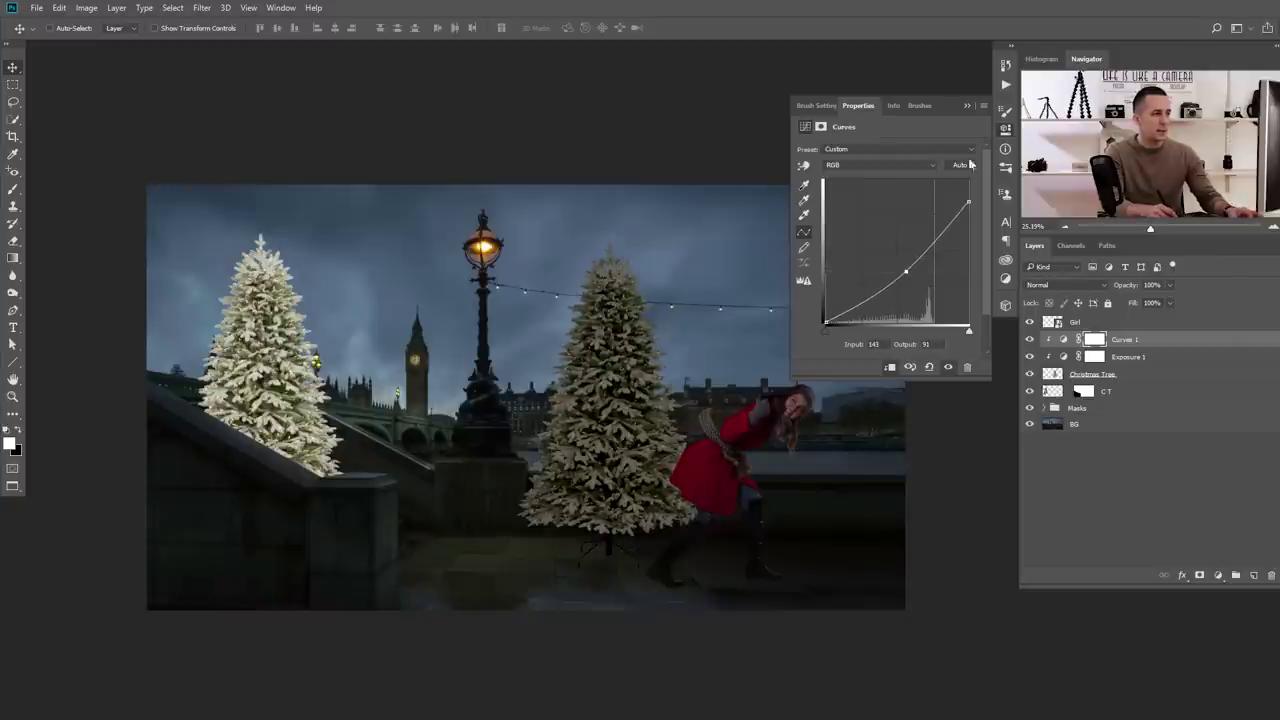
Check the darkened tree against its surroundings and lower its Curves midtone point to input 150, output 79
left_click_drag(643, 392, 760, 423)
scroll(681, 396, "up", 2)
scroll(697, 421, "up", 1)
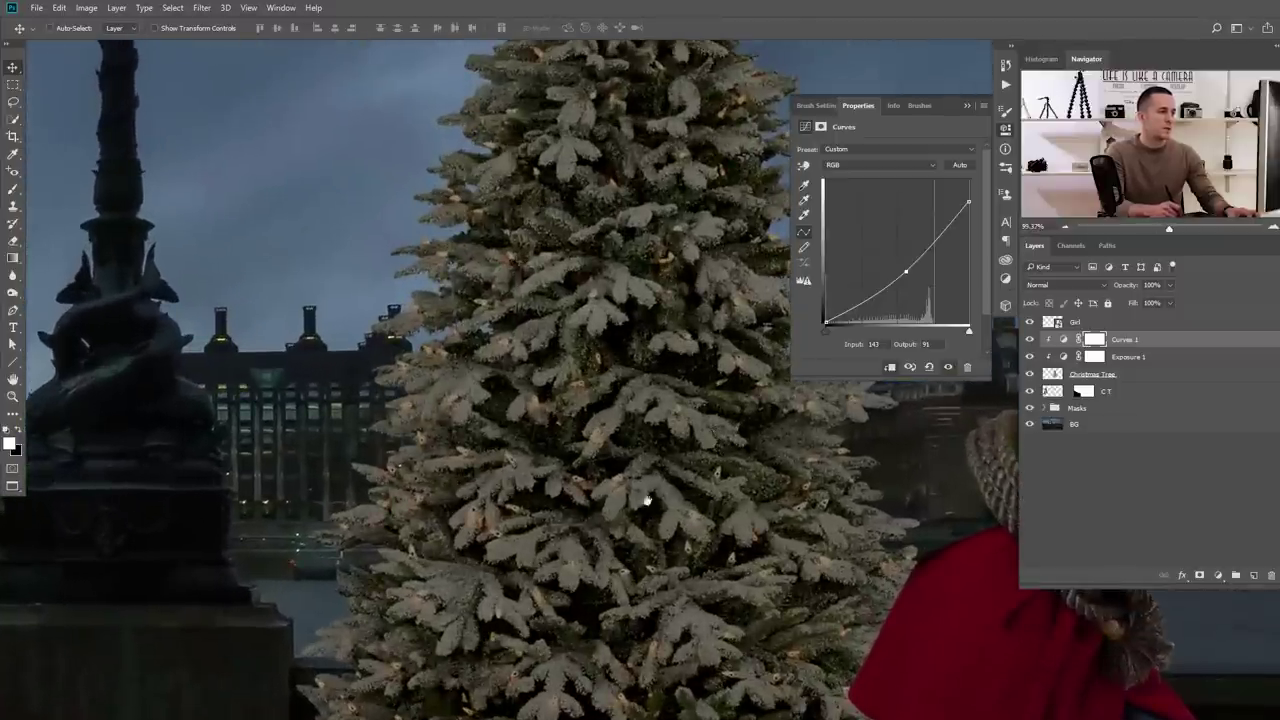
left_click_drag(676, 446, 652, 446)
scroll(651, 447, "down", 3)
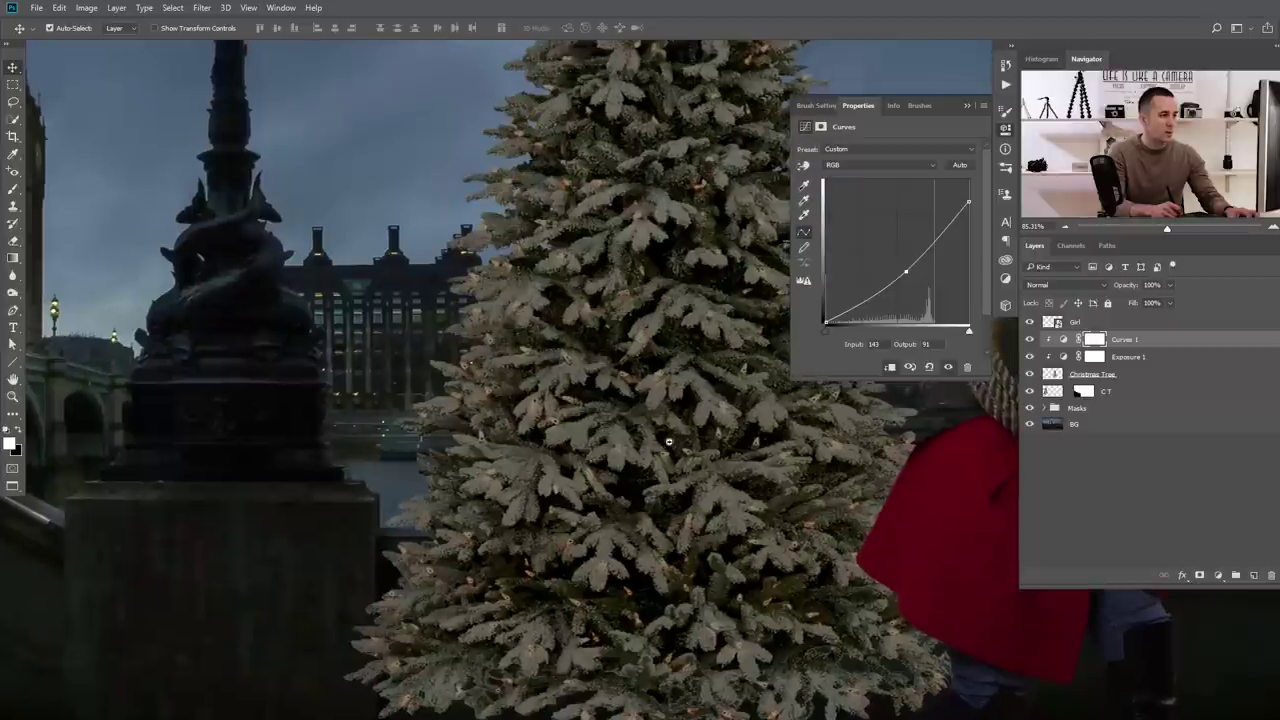
scroll(656, 344, "down", 2)
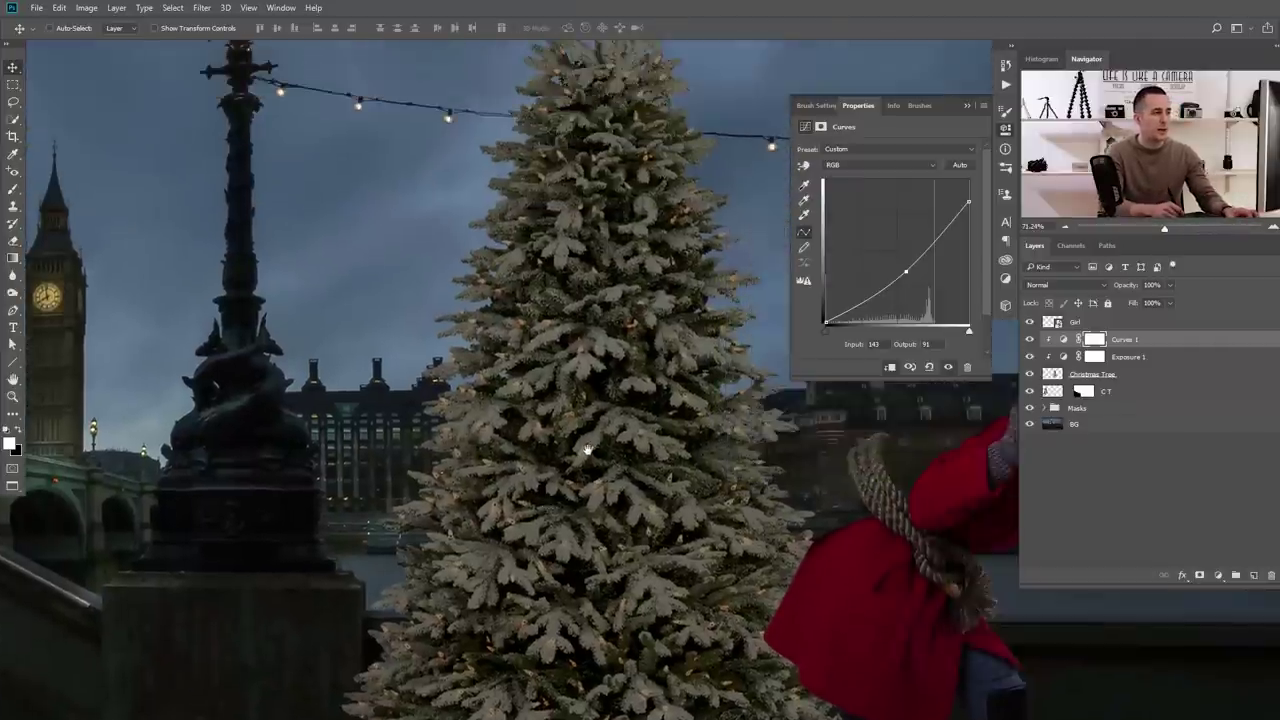
scroll(648, 405, "down", 2)
key("ctrl")
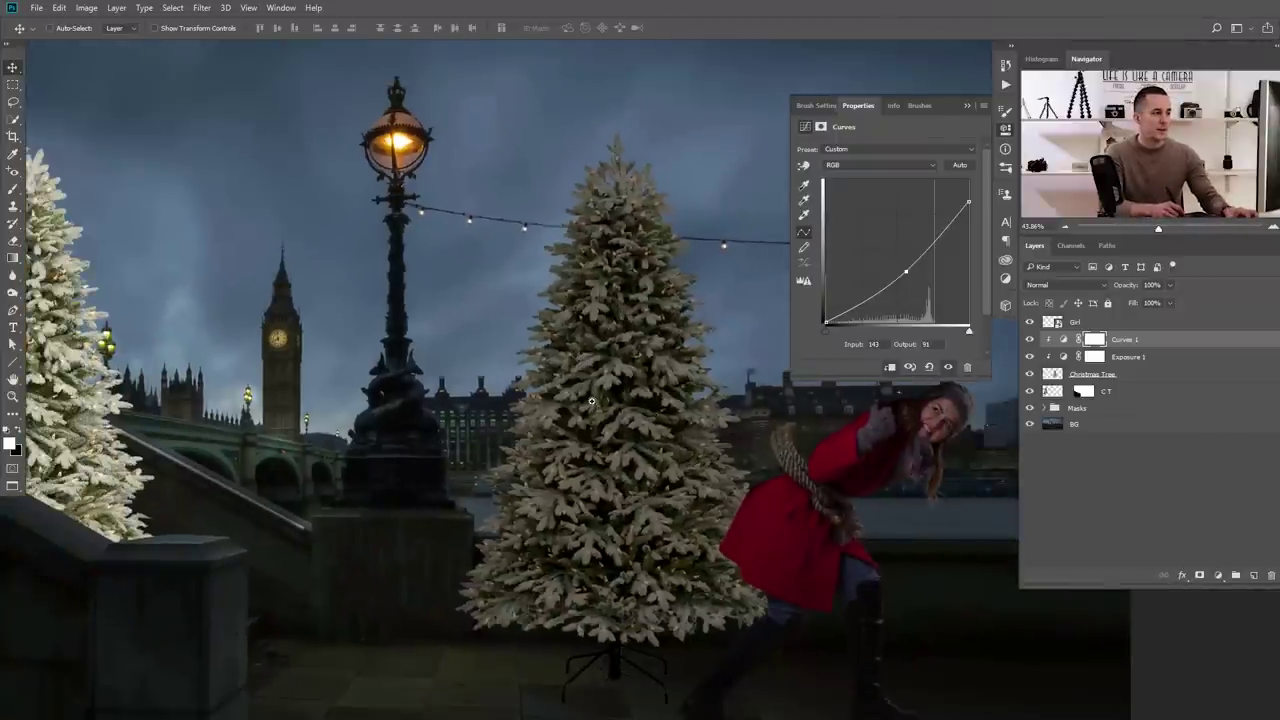
scroll(592, 402, "up", 3)
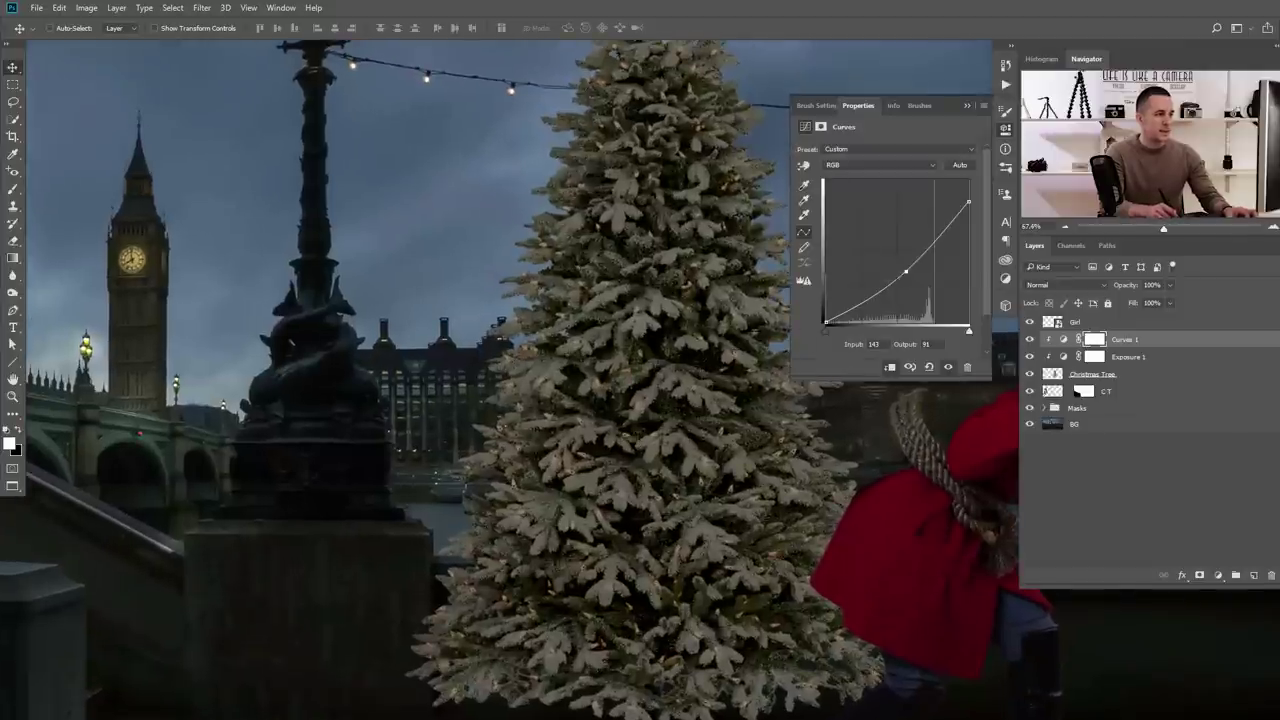
left_click_drag(906, 271, 910, 279)
scroll(650, 428, "down", 5)
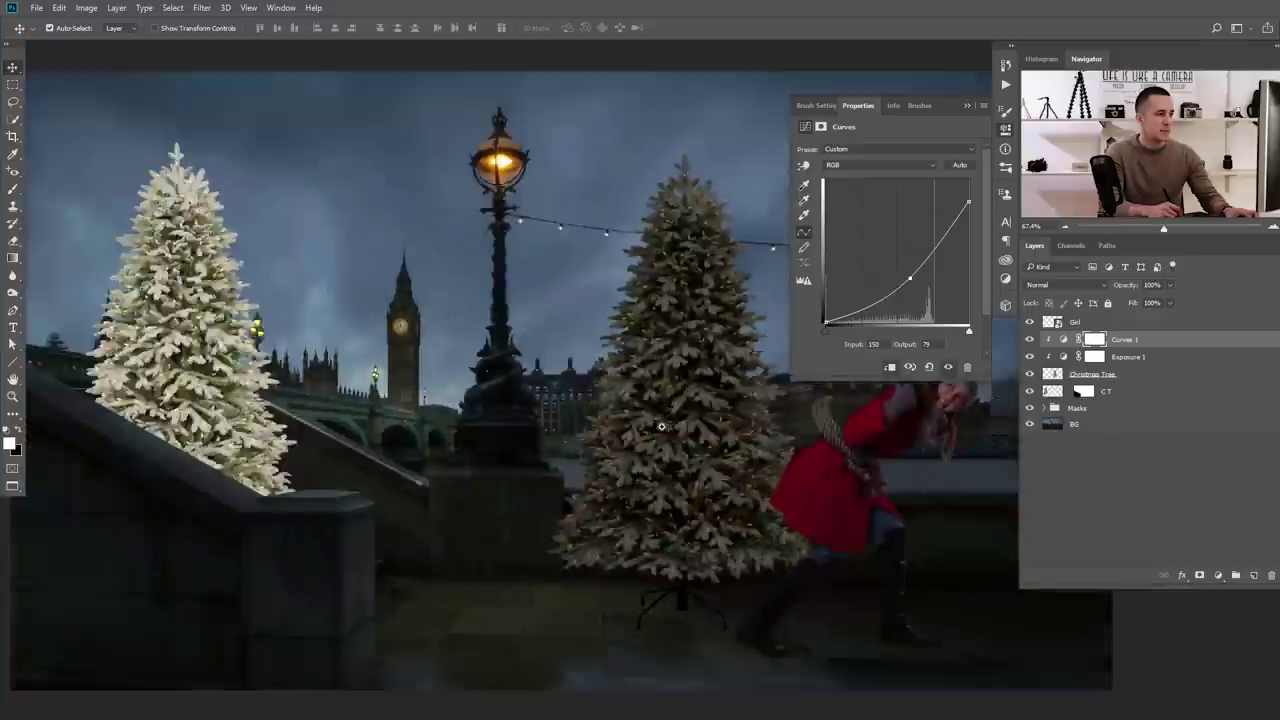
Free-transform the Christmas Tree layer, rotating it about 59.5 degrees and moving it onto the woman's back
scroll(648, 430, "up", 3)
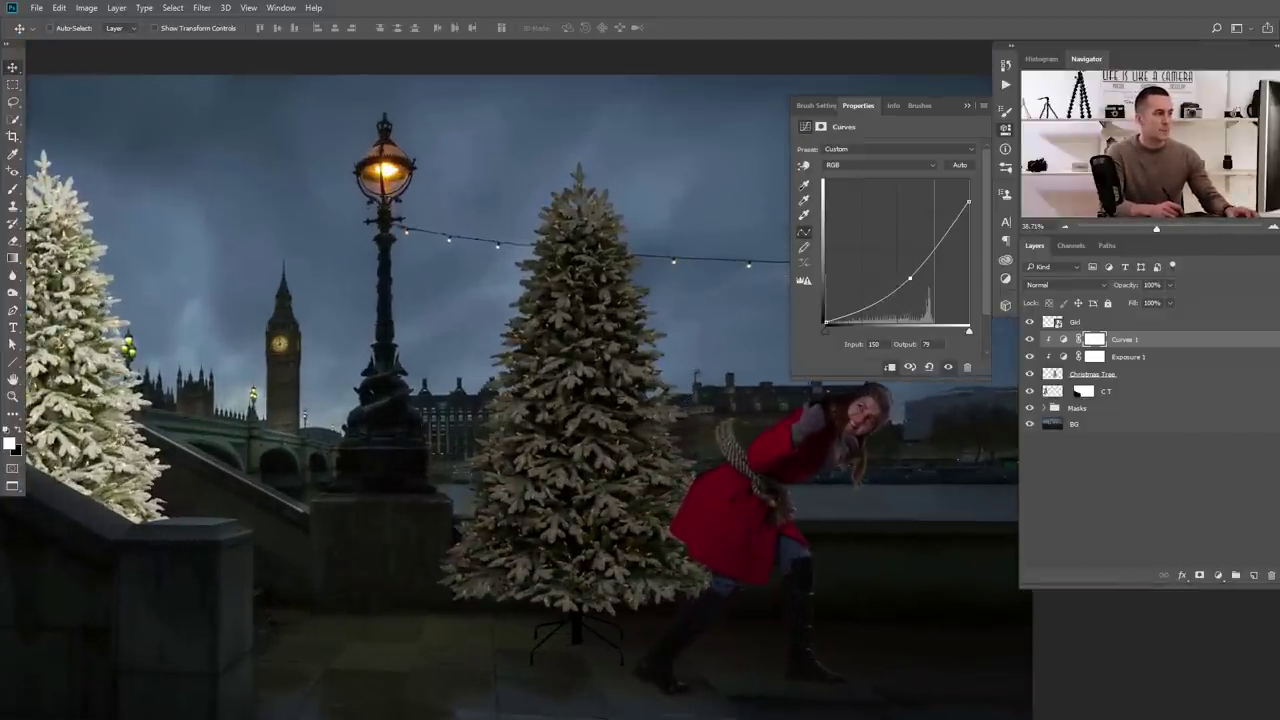
left_click(966, 105)
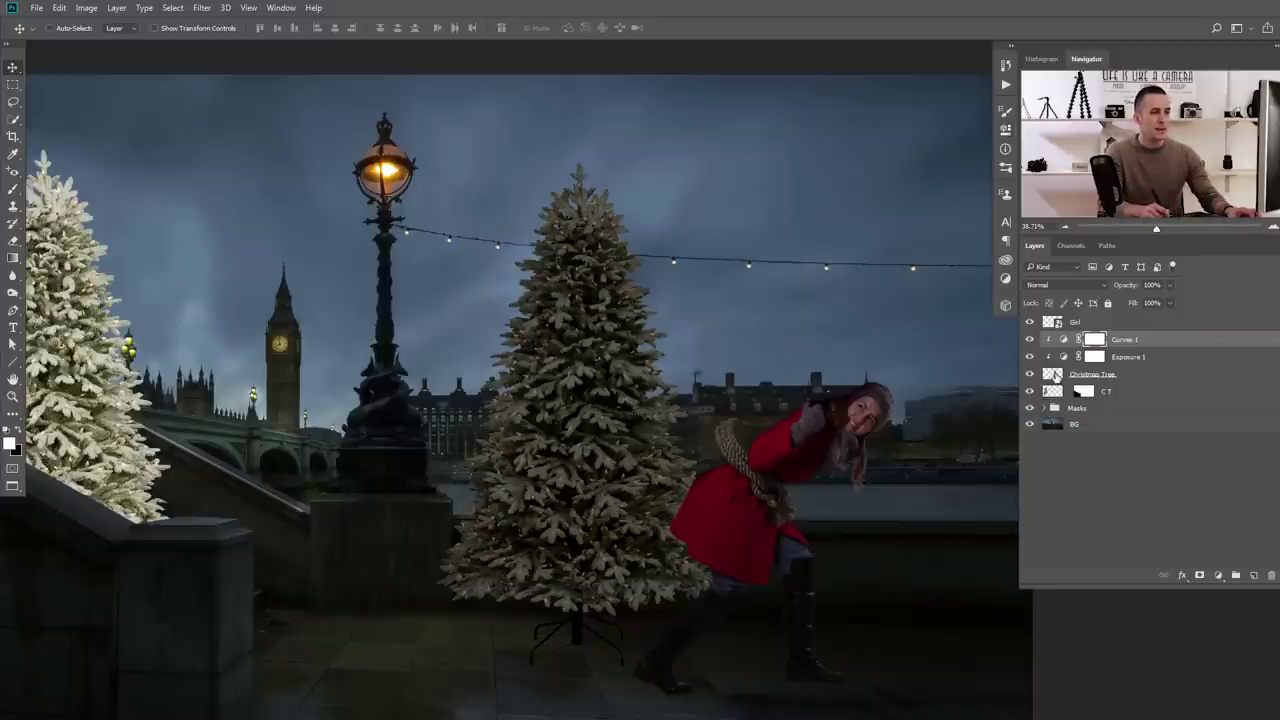
left_click(1058, 376)
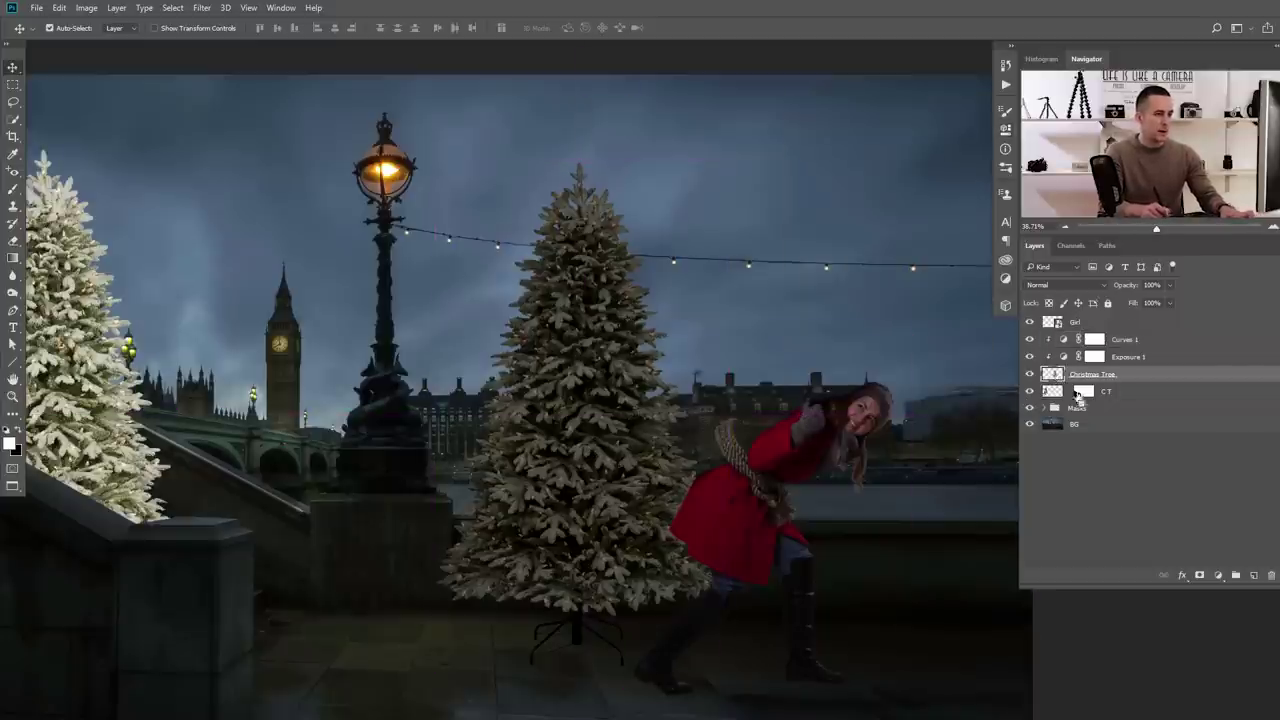
key("ctrl+t")
left_click_drag(760, 150, 872, 232)
left_click_drag(874, 300, 900, 463)
left_click_drag(652, 432, 793, 457)
left_click_drag(780, 396, 776, 399)
left_click_drag(944, 224, 968, 260)
left_click_drag(755, 396, 696, 441)
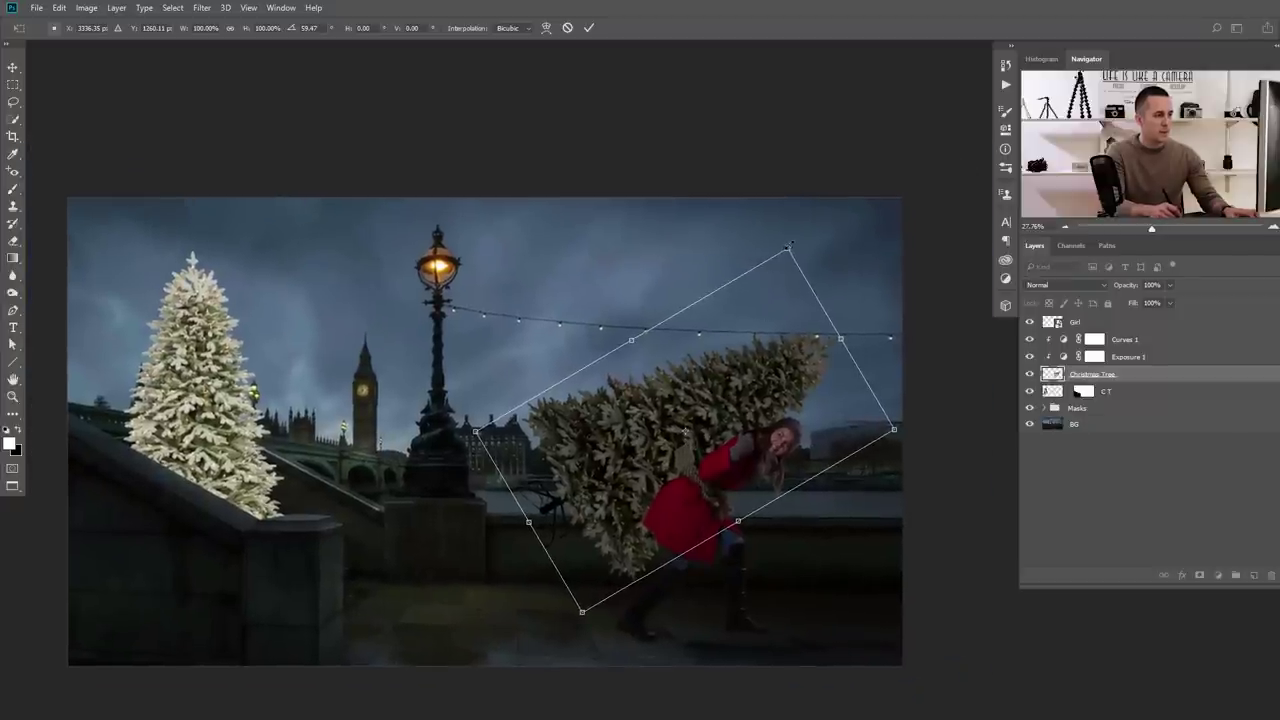
Enlarge the tilted tree slightly past 103%, fine-tune its fit behind the woman, and apply the transformation
left_click_drag(790, 248, 794, 237)
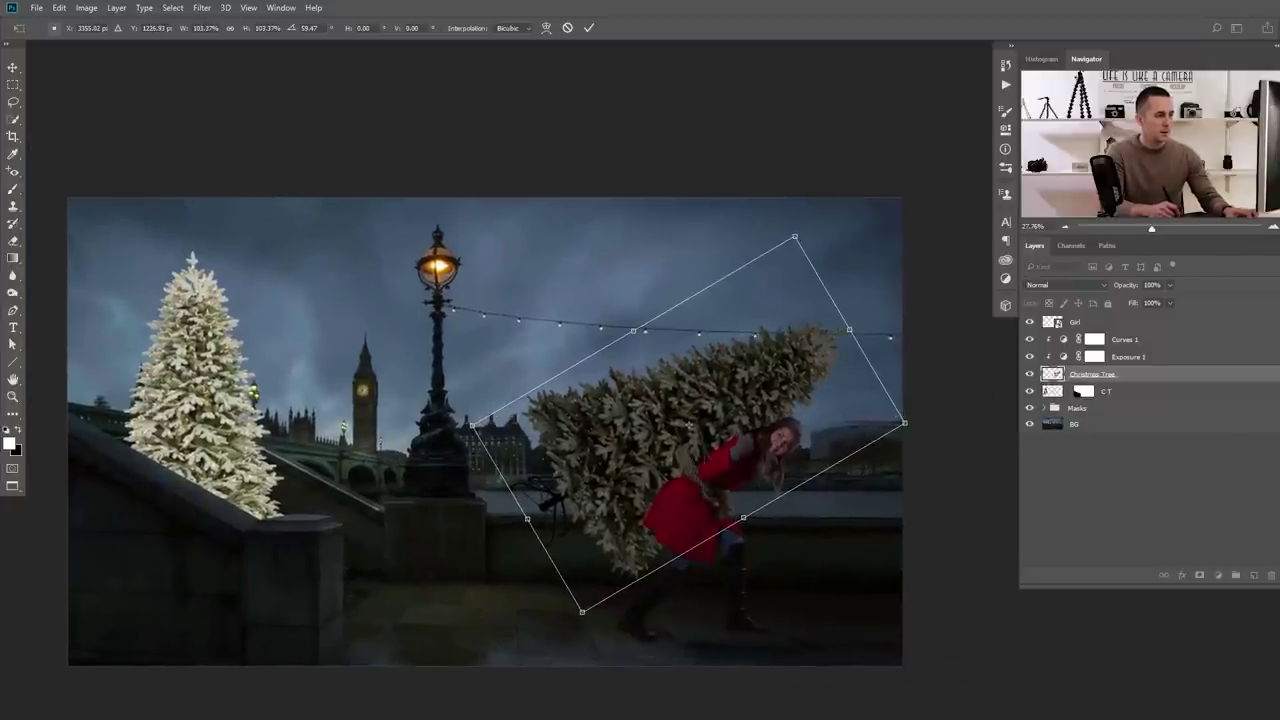
scroll(718, 468, "up", 2)
scroll(728, 443, "up", 1)
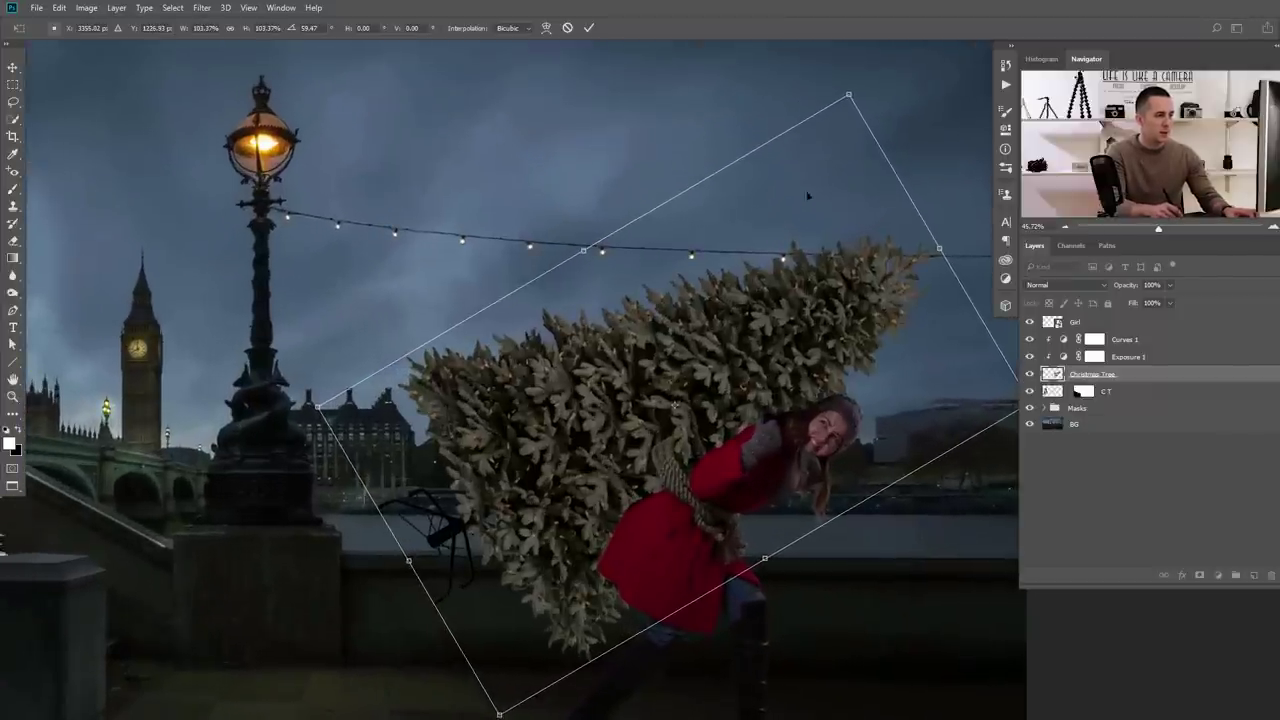
left_click_drag(854, 90, 857, 85)
left_click_drag(770, 416, 700, 460)
key("Return")
scroll(680, 467, "up", 1)
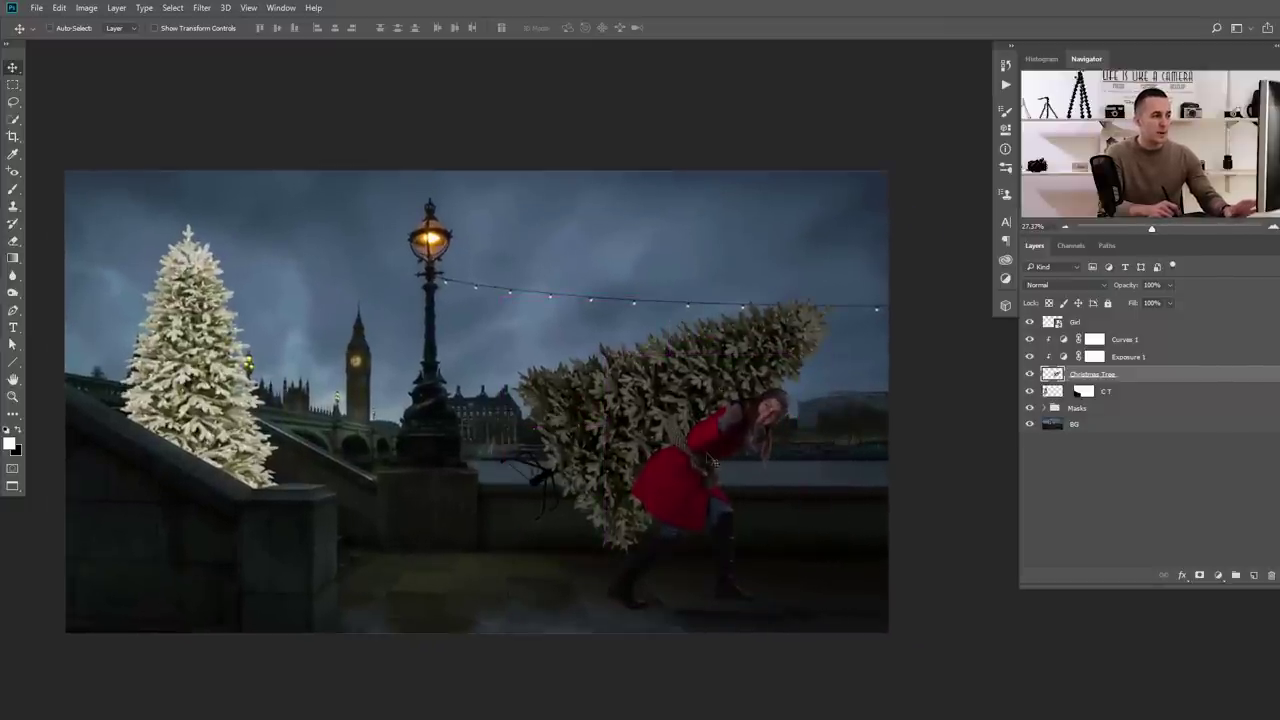
scroll(680, 438, "up", 2)
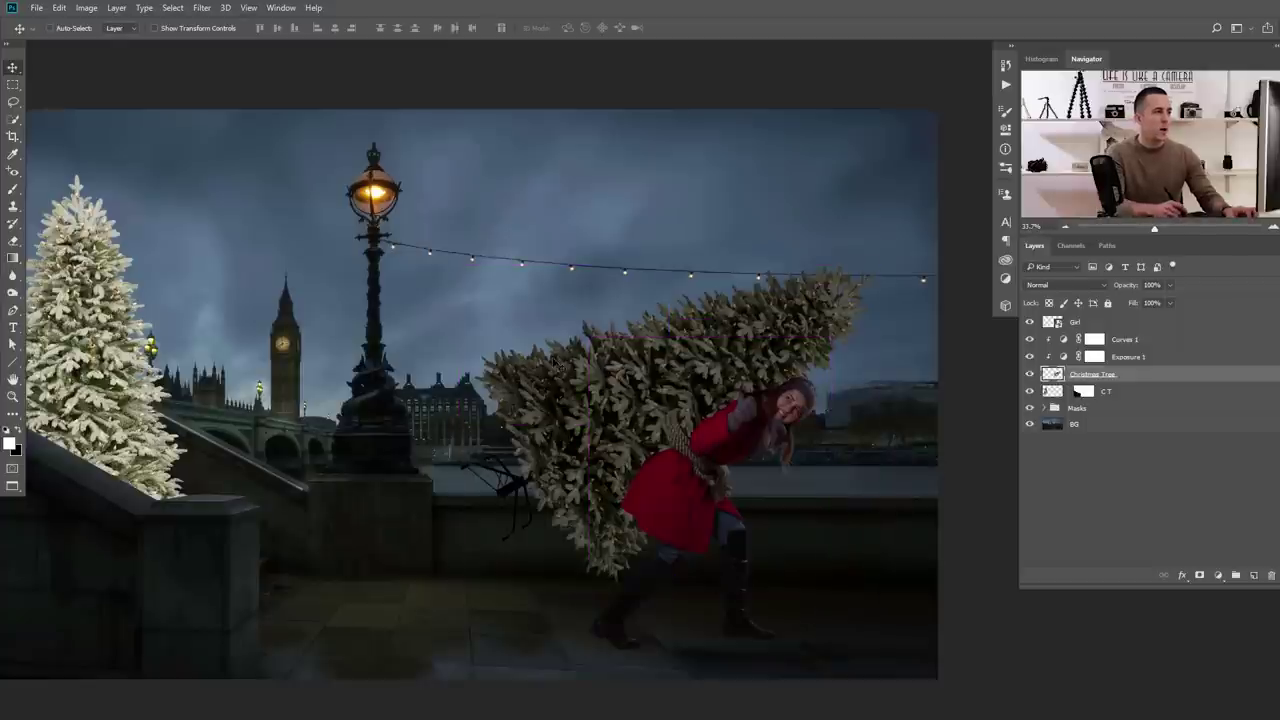
Compare the tilted tree with and without its Curves 1 adjustment
left_click(1098, 357)
left_click(1097, 340)
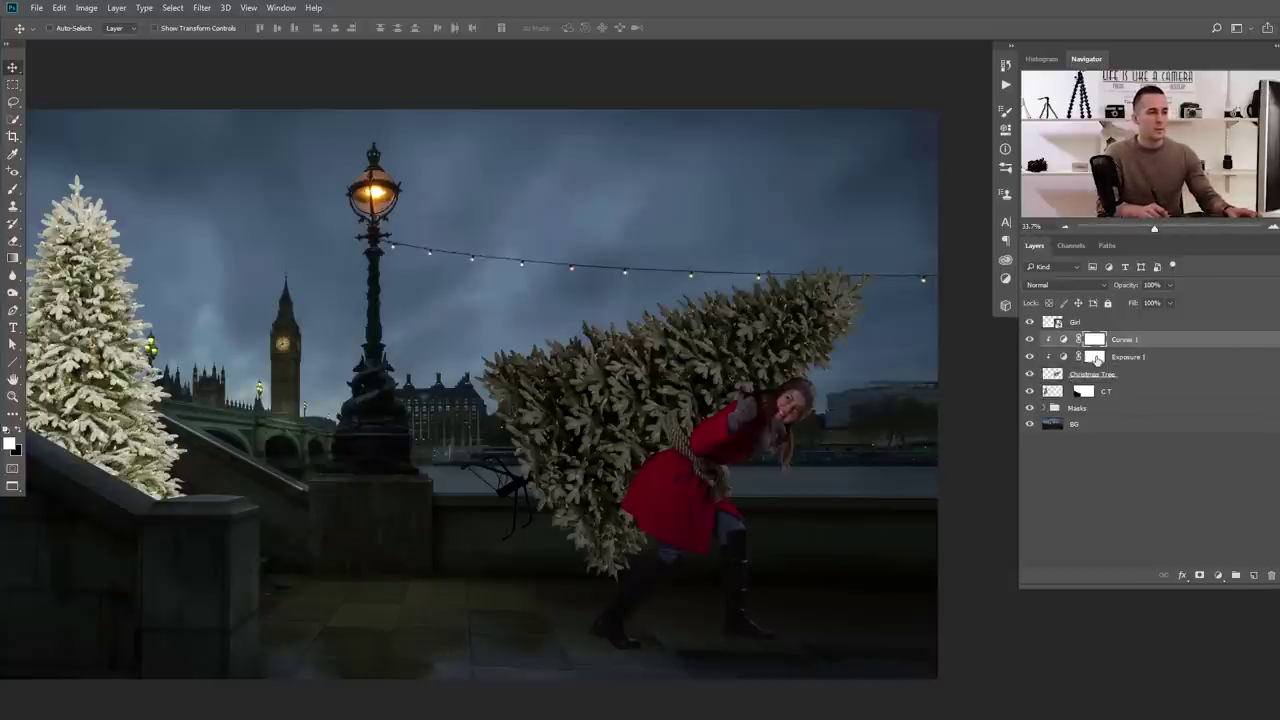
left_click(1096, 357)
left_click(1097, 340)
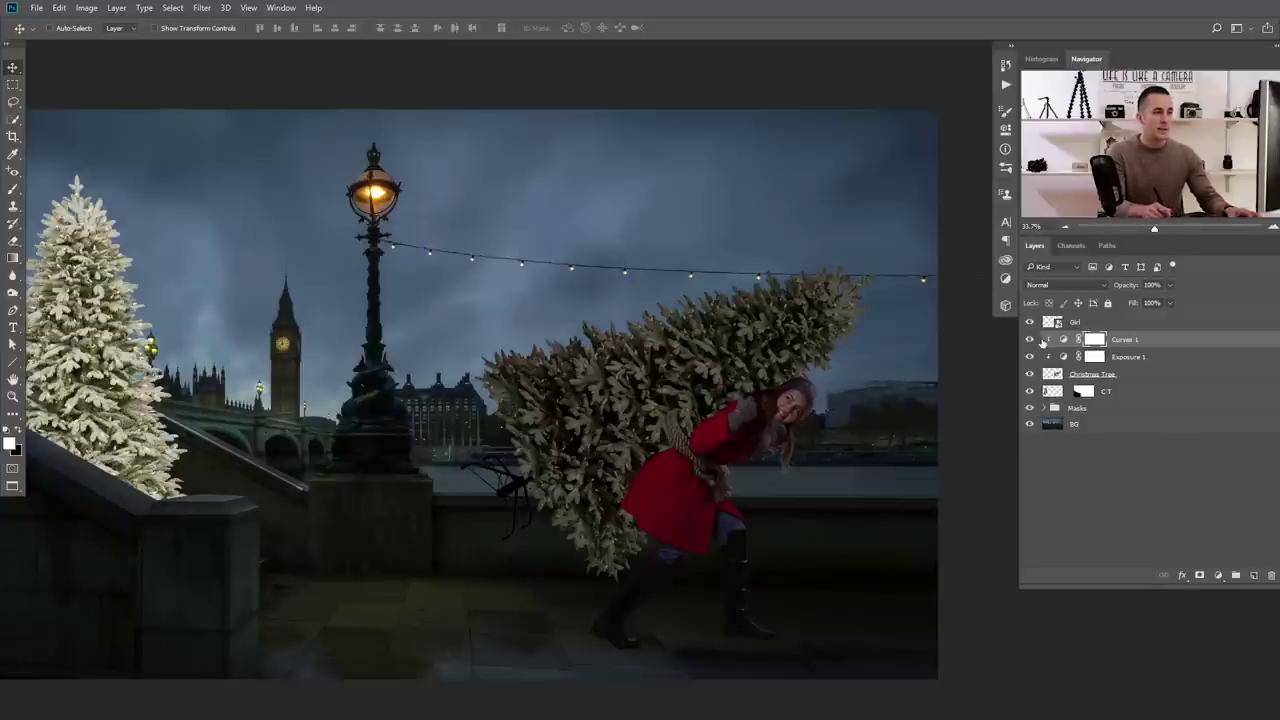
left_click(1029, 340)
left_click(1029, 340)
left_click(1029, 340)
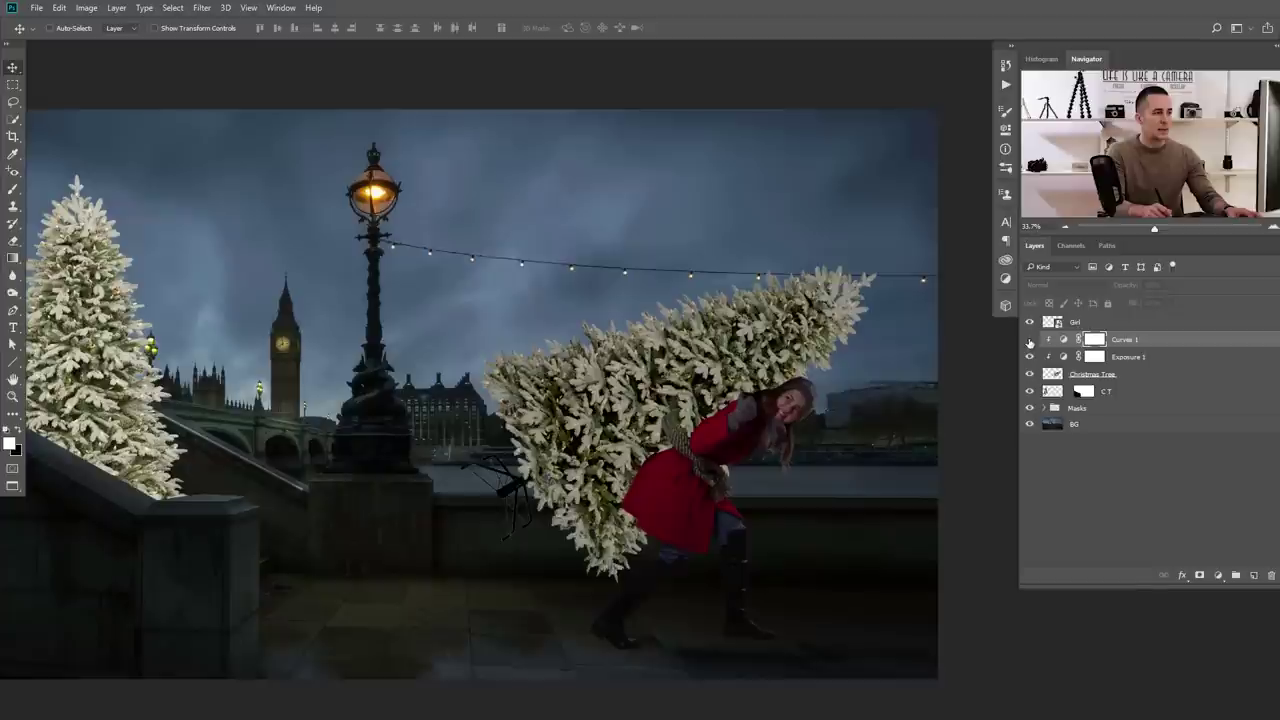
left_click(1029, 340)
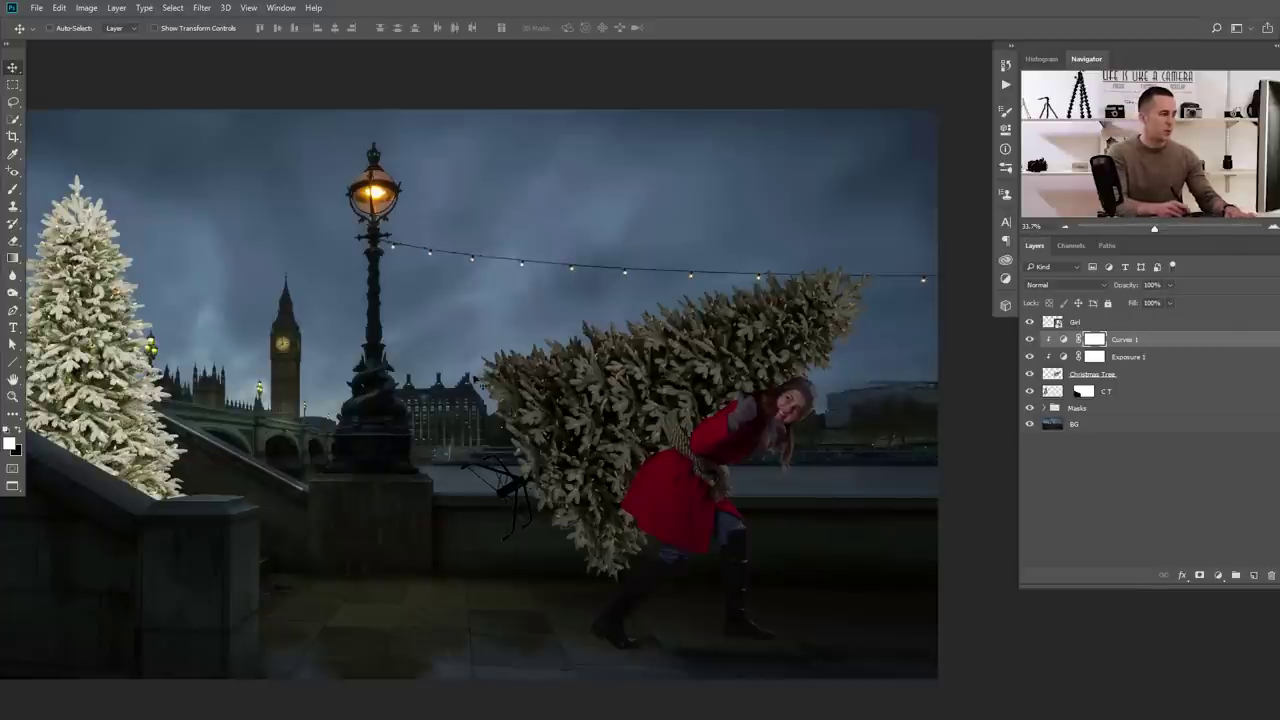
Paint black on the Curves 1 mask along the tree's upper branches with a soft 500 px brush at 20% opacity
key("b")
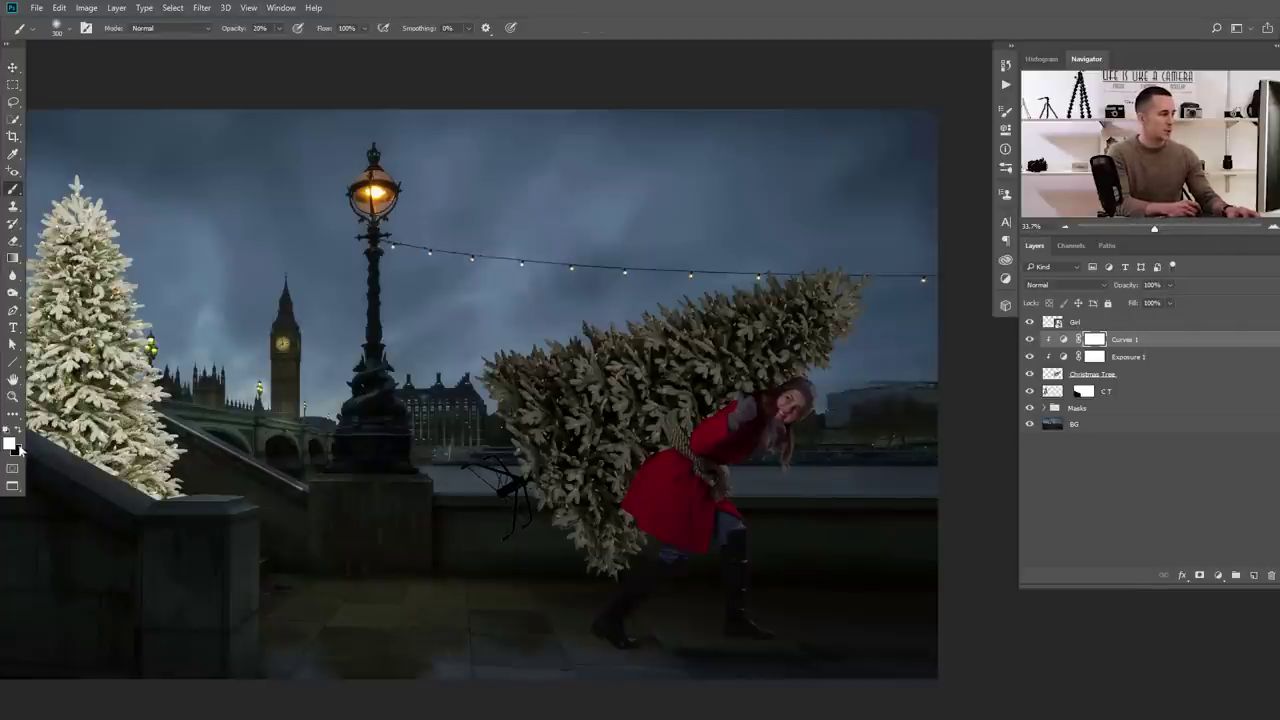
key("x")
right_click(462, 340)
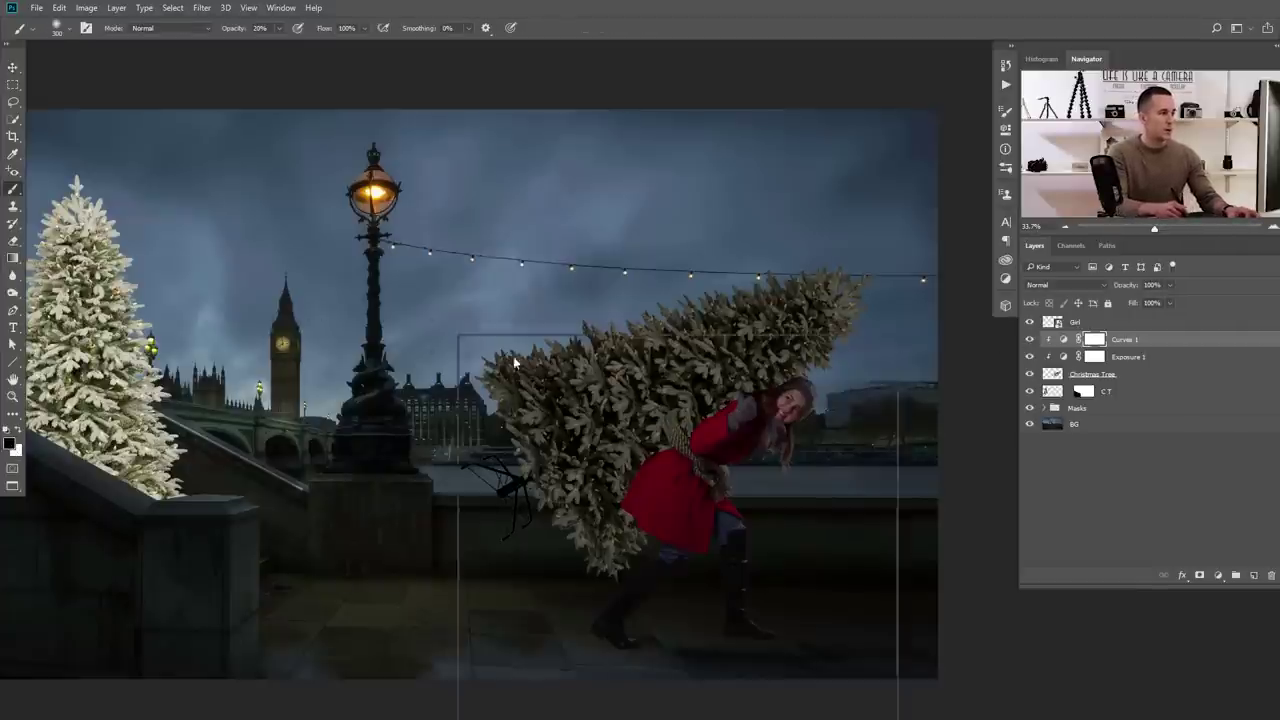
mouse_move(523, 400)
left_mouse_down()
mouse_move(506, 396)
mouse_move(672, 318)
left_mouse_up()
key("Return")
key("]")
mouse_move(482, 380)
left_mouse_down()
mouse_move(782, 267)
mouse_move(696, 293)
mouse_move(493, 400)
mouse_move(590, 353)
left_mouse_up()
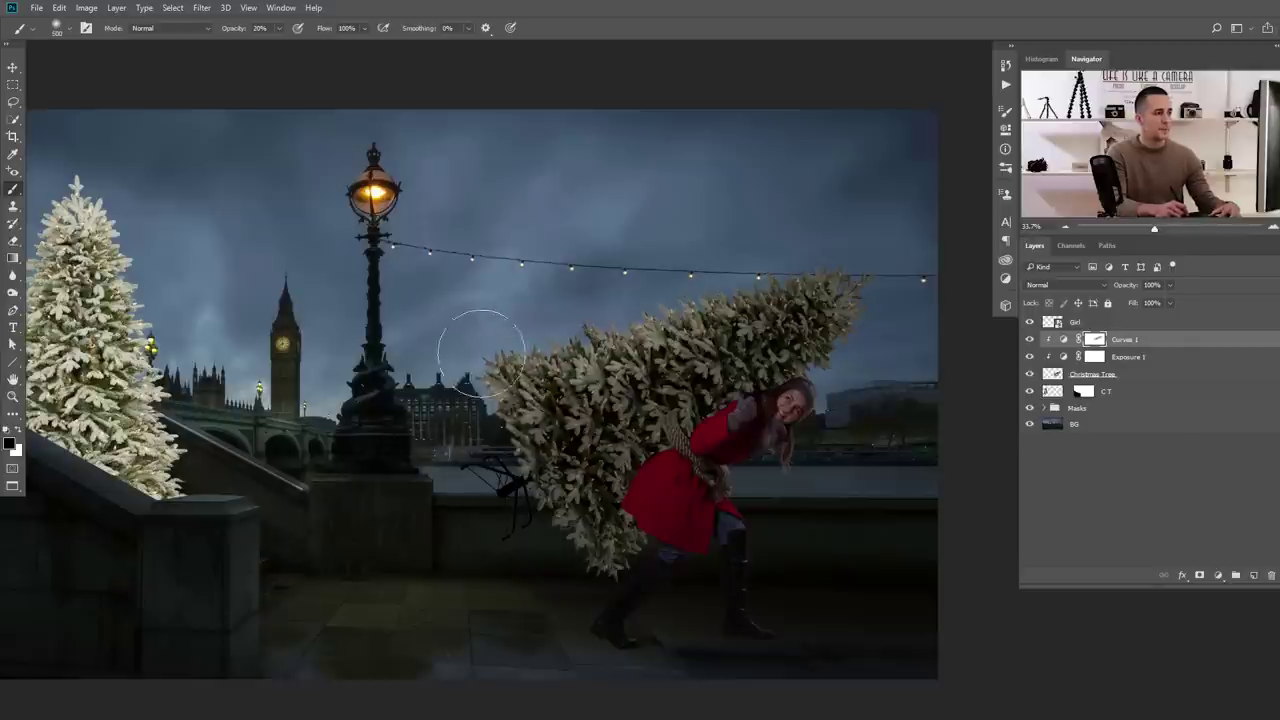
Reduce the brush to 300 px and paint black on the Exposure 1 mask along the tree's upper edge
key("bracketright")
key("bracketleft")
key("bracketleft")
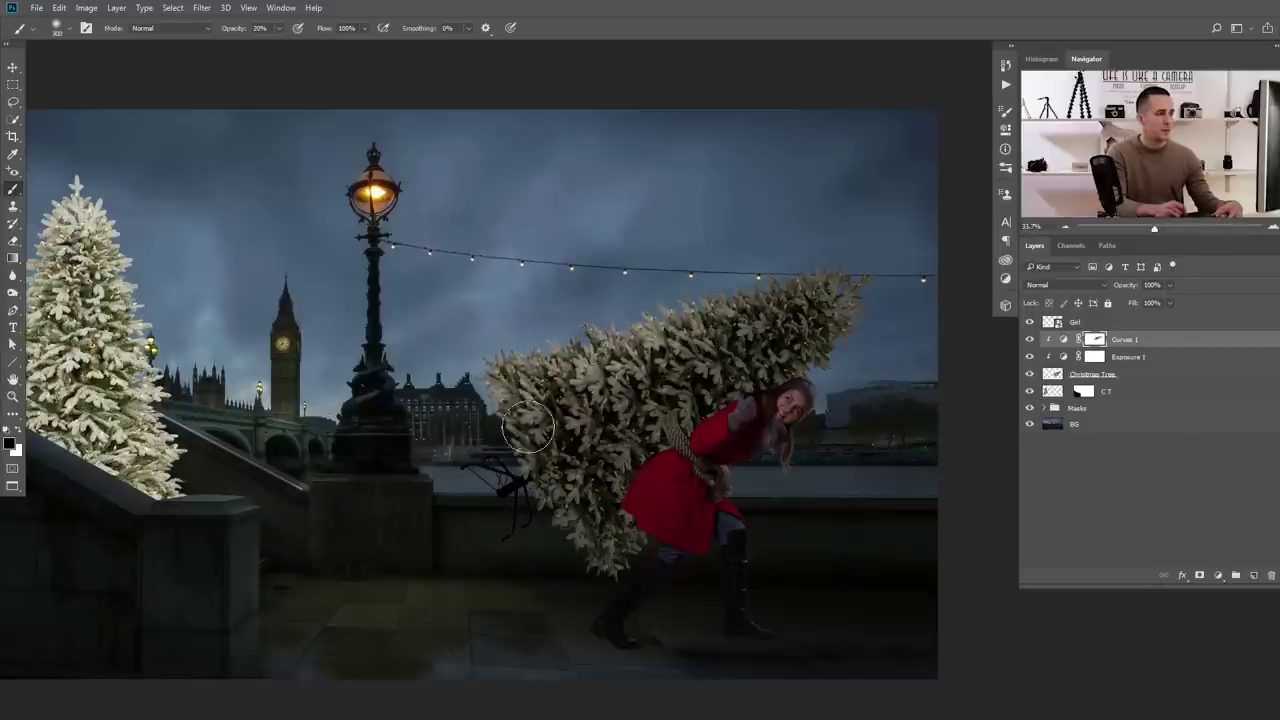
left_click(1094, 357)
mouse_move(522, 368)
left_mouse_down()
mouse_move(690, 302)
mouse_move(754, 280)
left_mouse_up()
Paint more black on the Curves 1 mask across the tree's upper edge and the branches behind the woman
left_click(1094, 339)
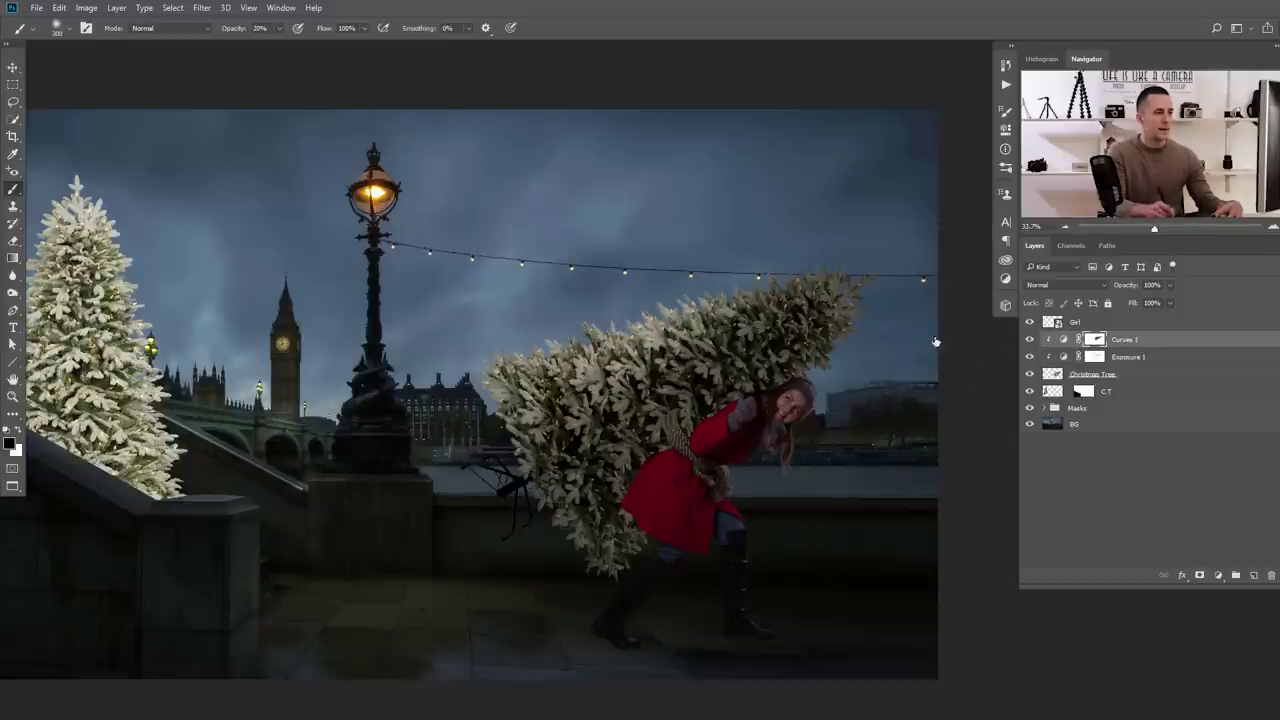
key("bracketright")
mouse_move(526, 350)
left_mouse_down()
mouse_move(775, 283)
mouse_move(823, 254)
mouse_move(686, 299)
left_mouse_up()
left_click_drag(791, 362, 672, 402)
Brighten the tree tip and branches above the woman's head on the Curves 1 mask, using a 300 px brush and lowering its opacity to 10%
key("bracketleft")
key("bracketleft")
key("bracketleft")
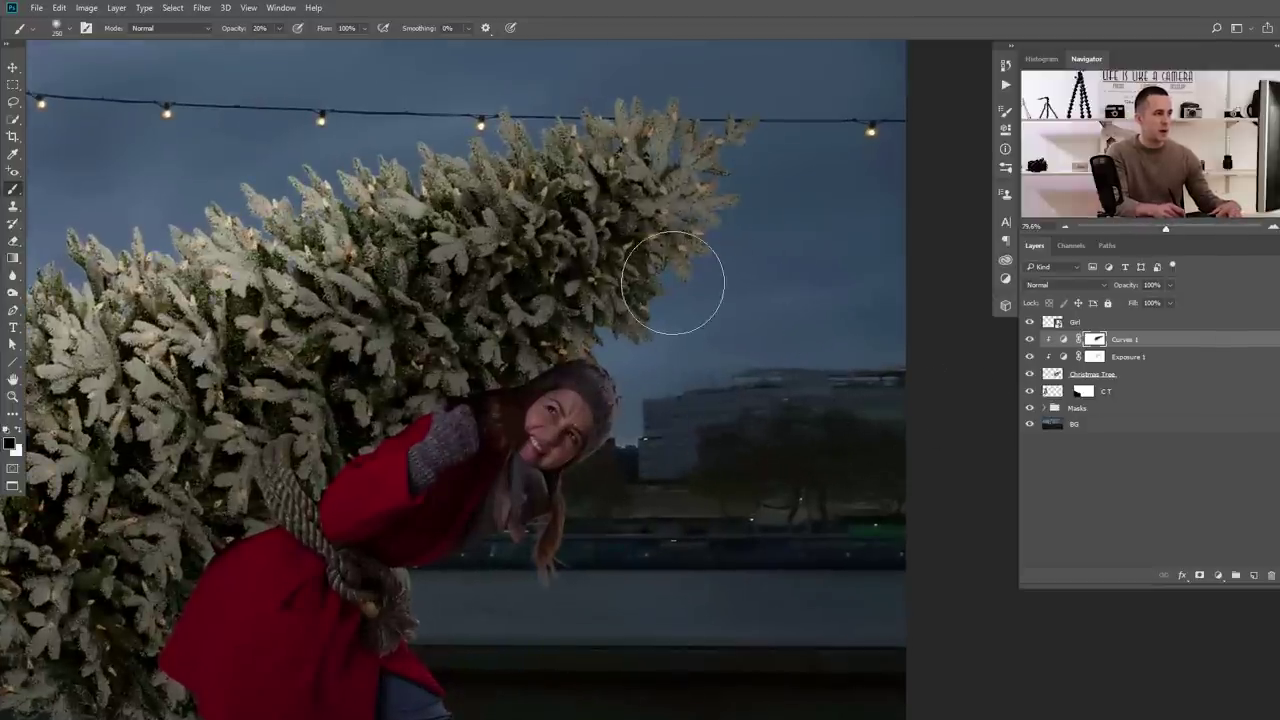
key("bracketright")
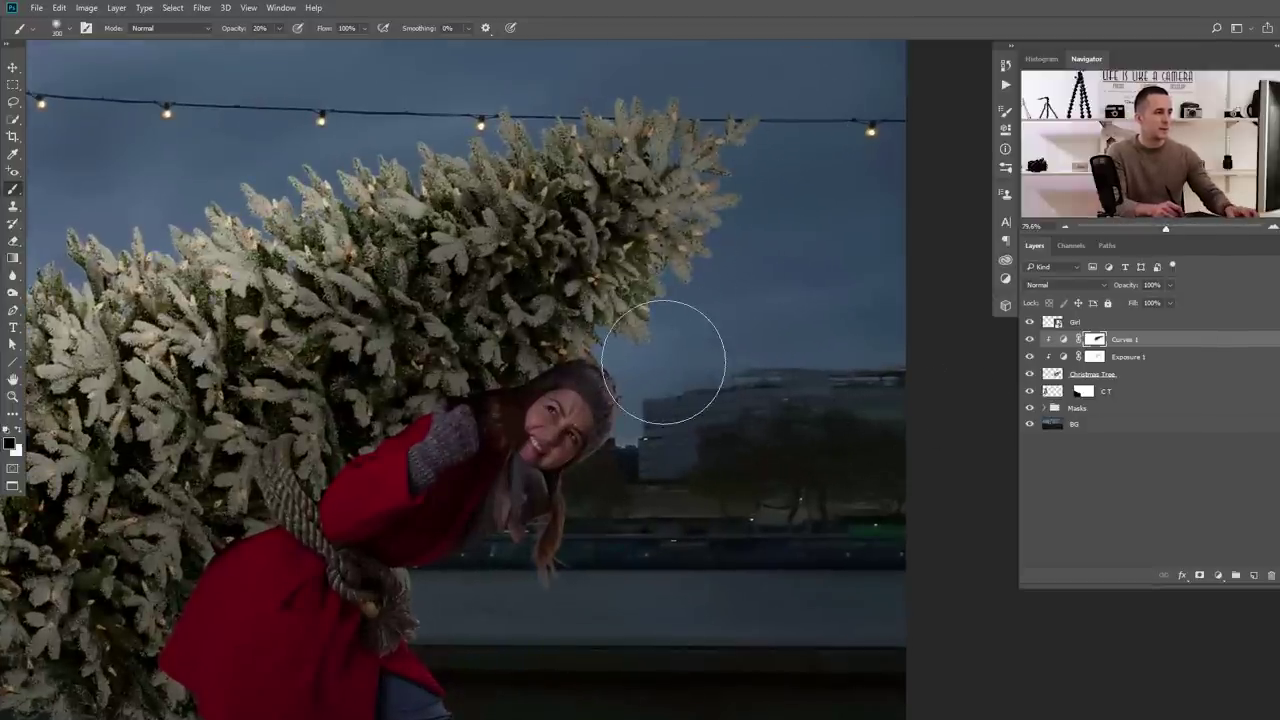
key("1")
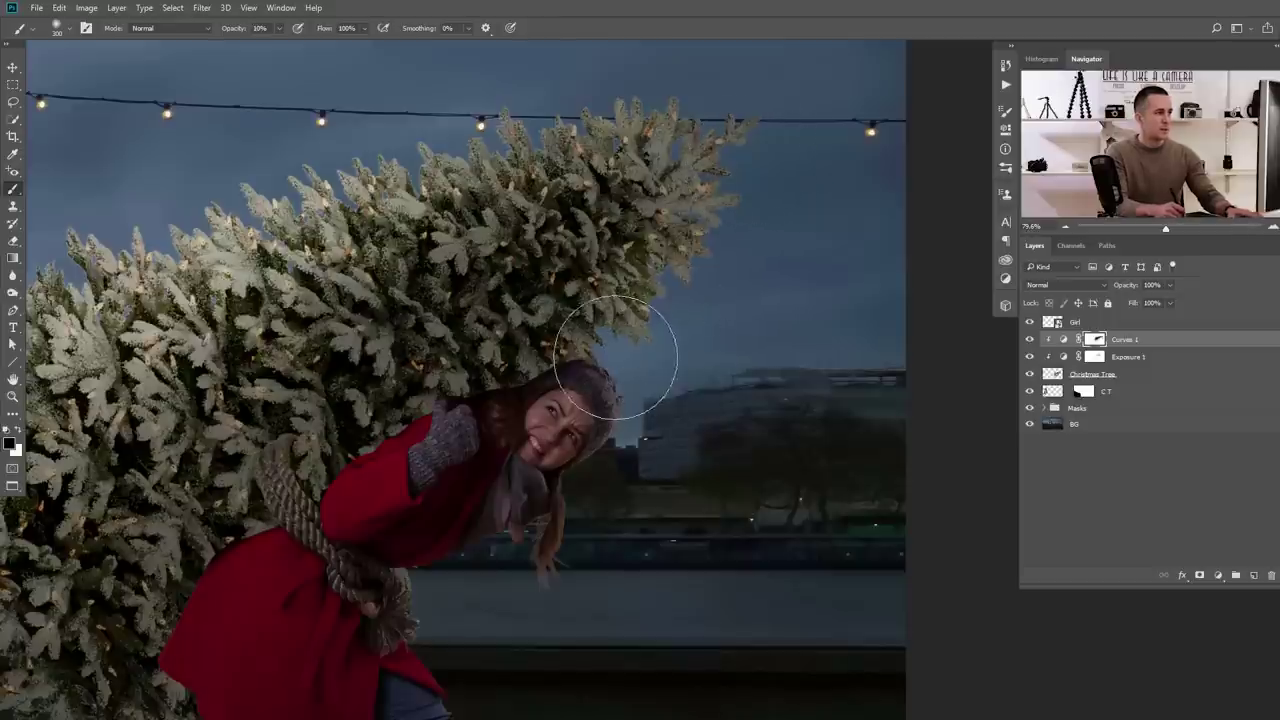
left_click_drag(712, 427, 600, 427)
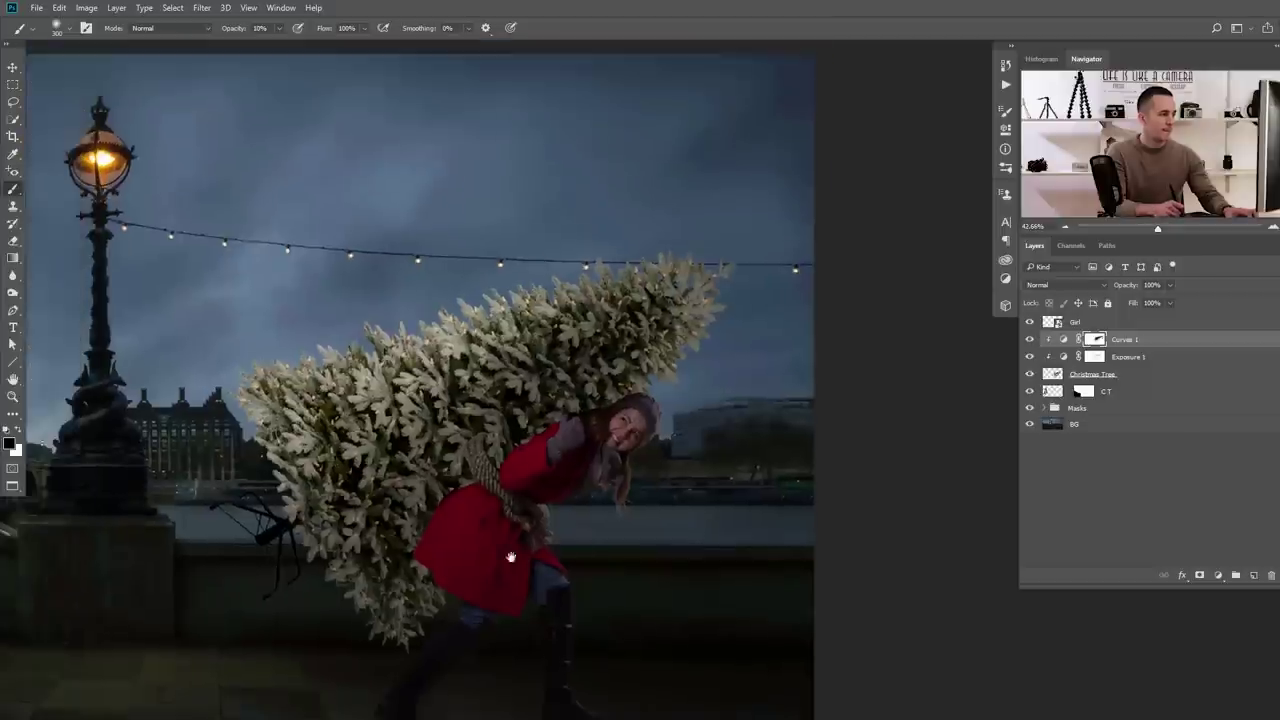
left_click_drag(511, 557, 749, 443)
scroll(514, 505, "down", 3)
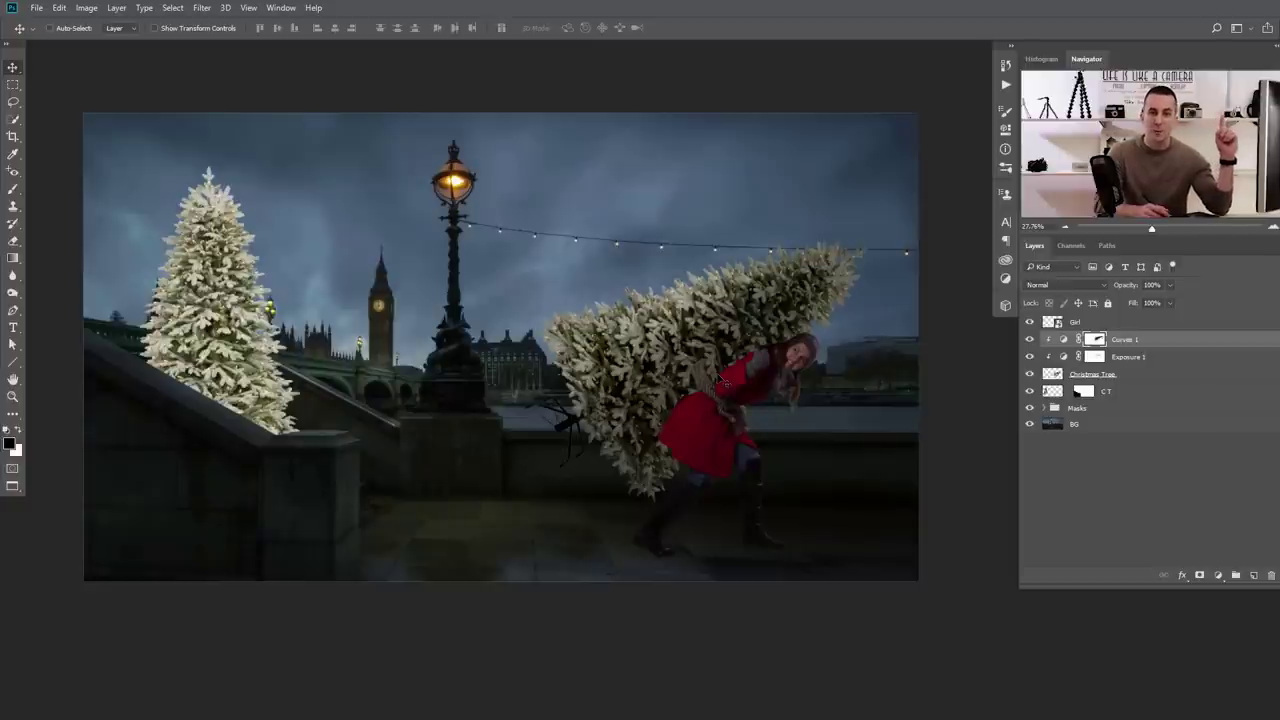
Start Puppet Warp on the Christmas Tree layer with 20 px expansion and place pins along its centre to bend the tip downward
left_click(1053, 373)
left_click(60, 8)
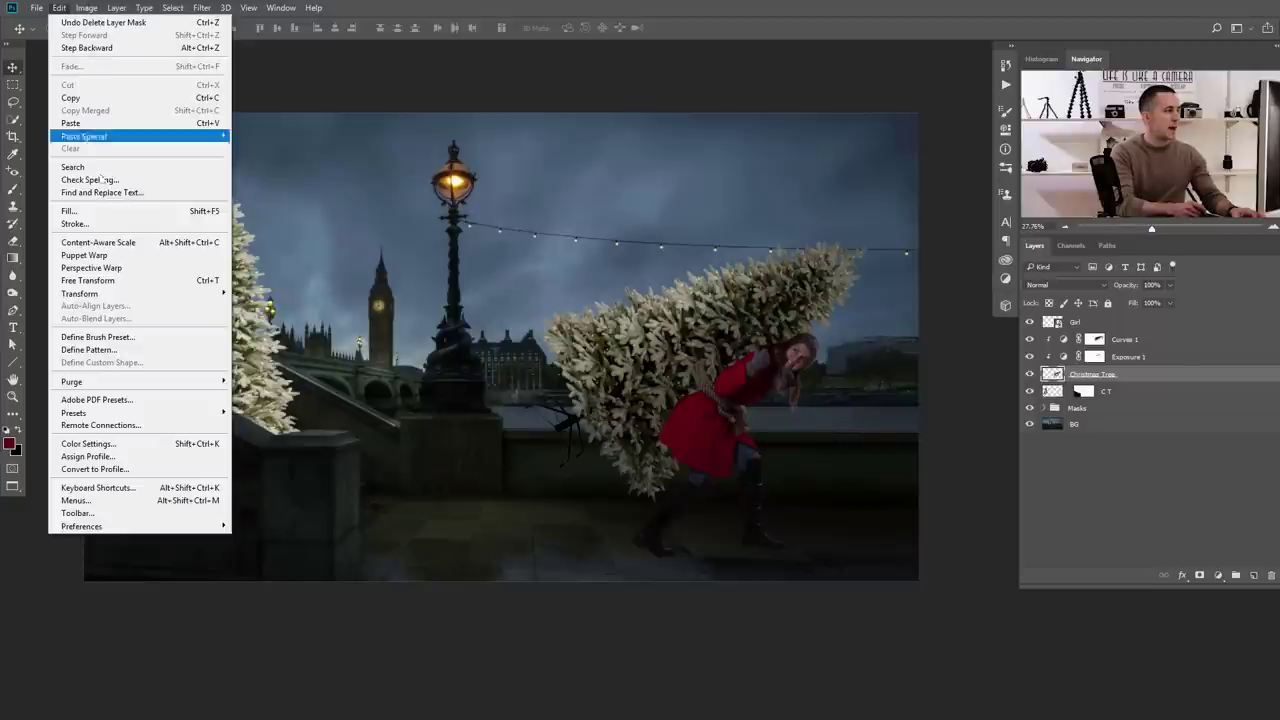
left_click(90, 255)
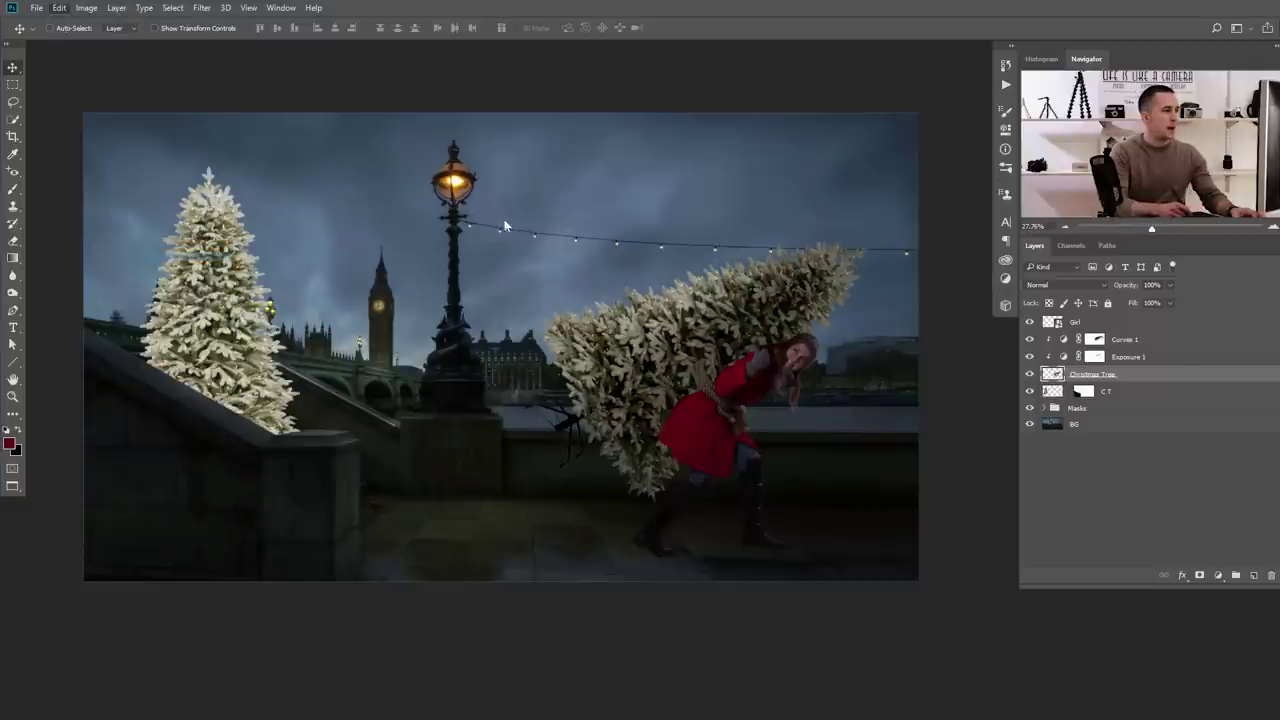
left_click(628, 391)
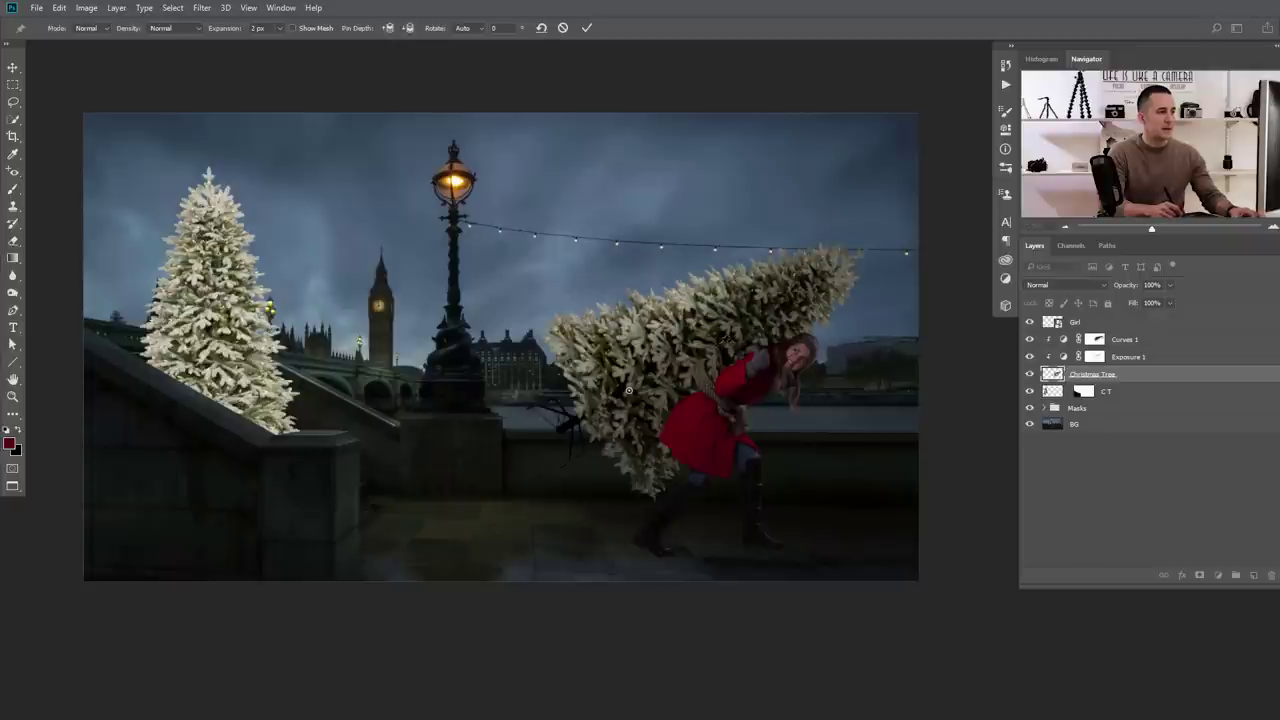
left_click(720, 343)
left_click_drag(231, 32, 240, 32)
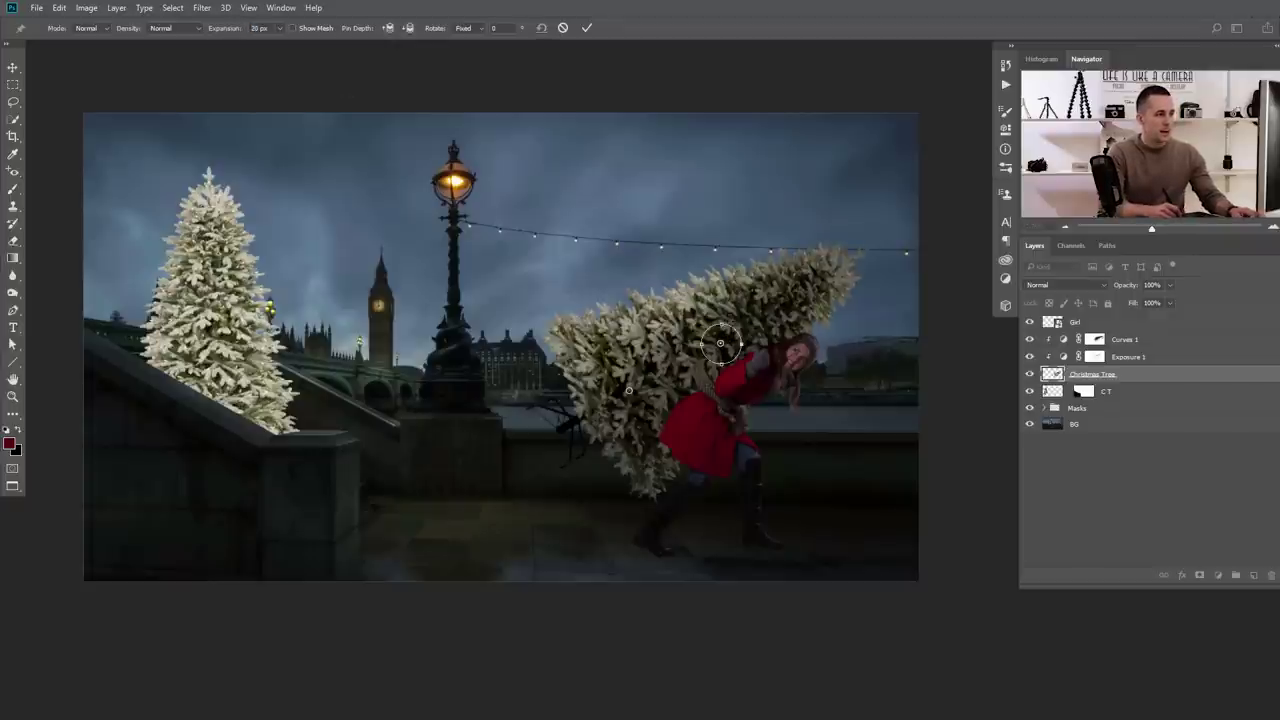
left_click_drag(745, 329, 713, 344)
left_click(775, 313)
left_click(826, 296)
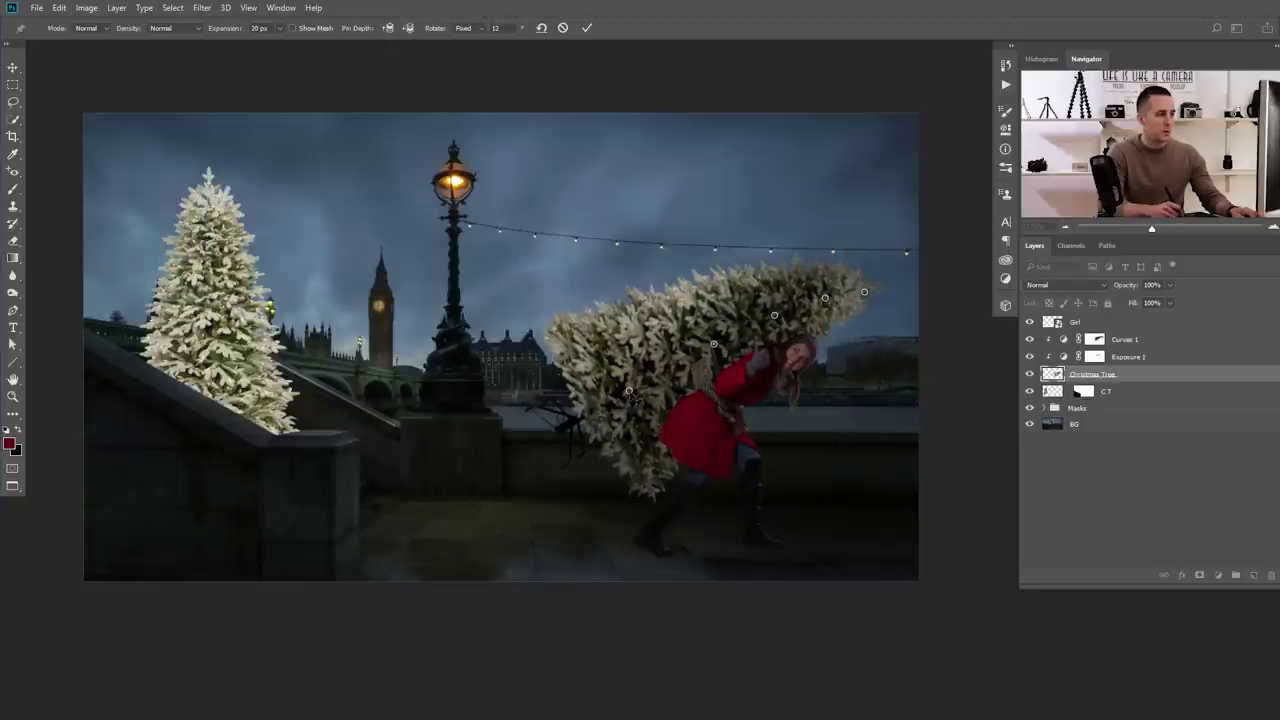
Pin the tree's middle and lower branches and pull the lowest branches slightly upward behind the woman's coat
left_click_drag(629, 390, 630, 389)
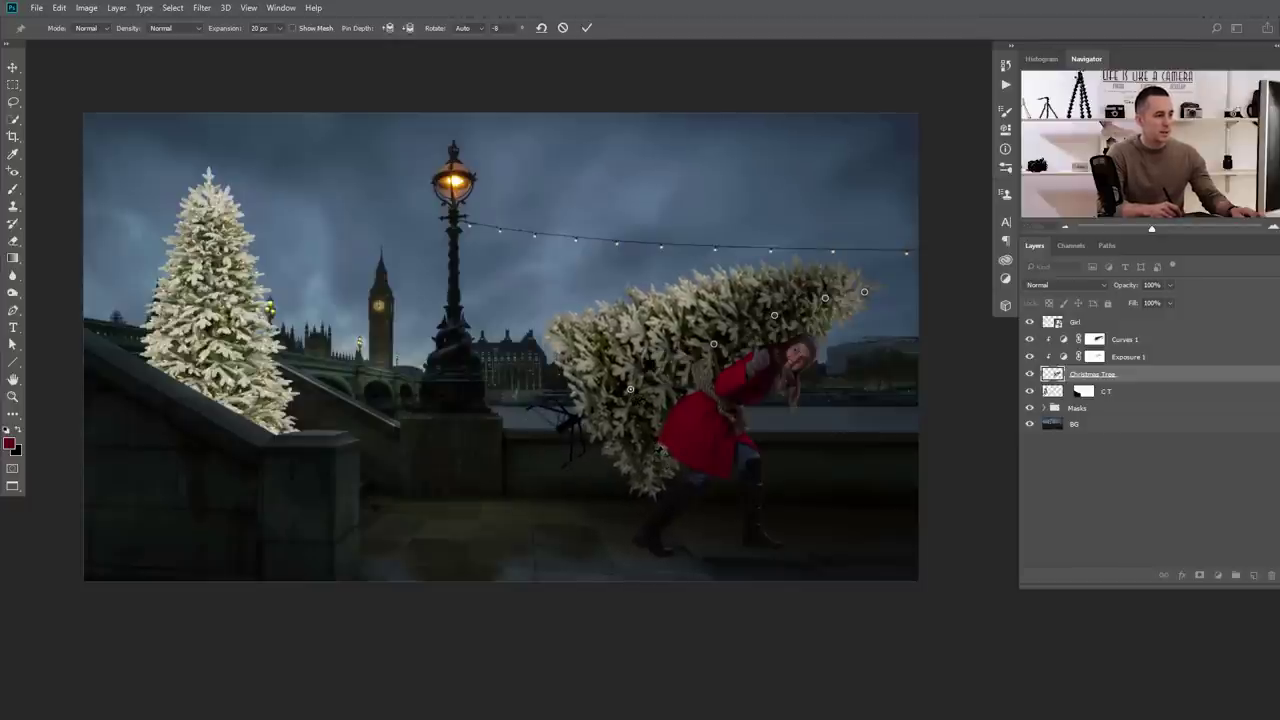
left_click_drag(658, 454, 652, 438)
left_click_drag(692, 387, 687, 386)
left_click(744, 352)
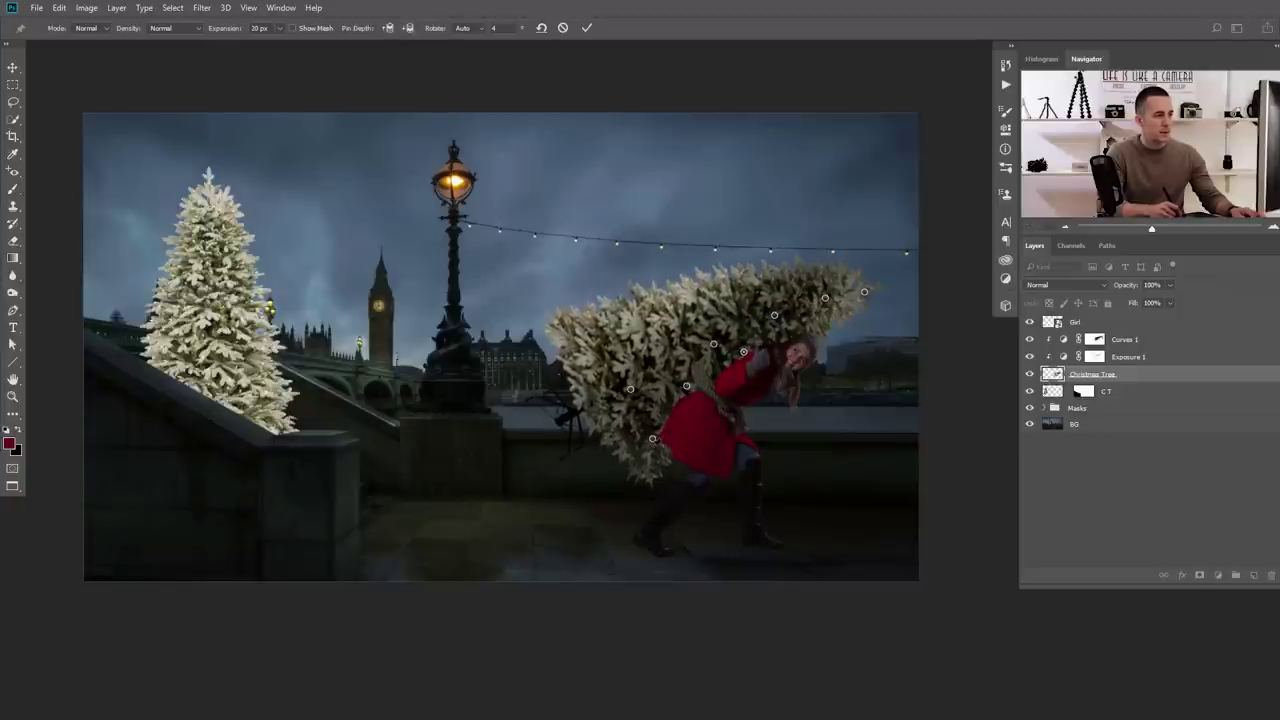
left_click(651, 471)
Pin and adjust the tree's upper edge and wide base end, and apply the puppet warp
left_click_drag(625, 336, 622, 329)
left_click_drag(705, 304, 700, 310)
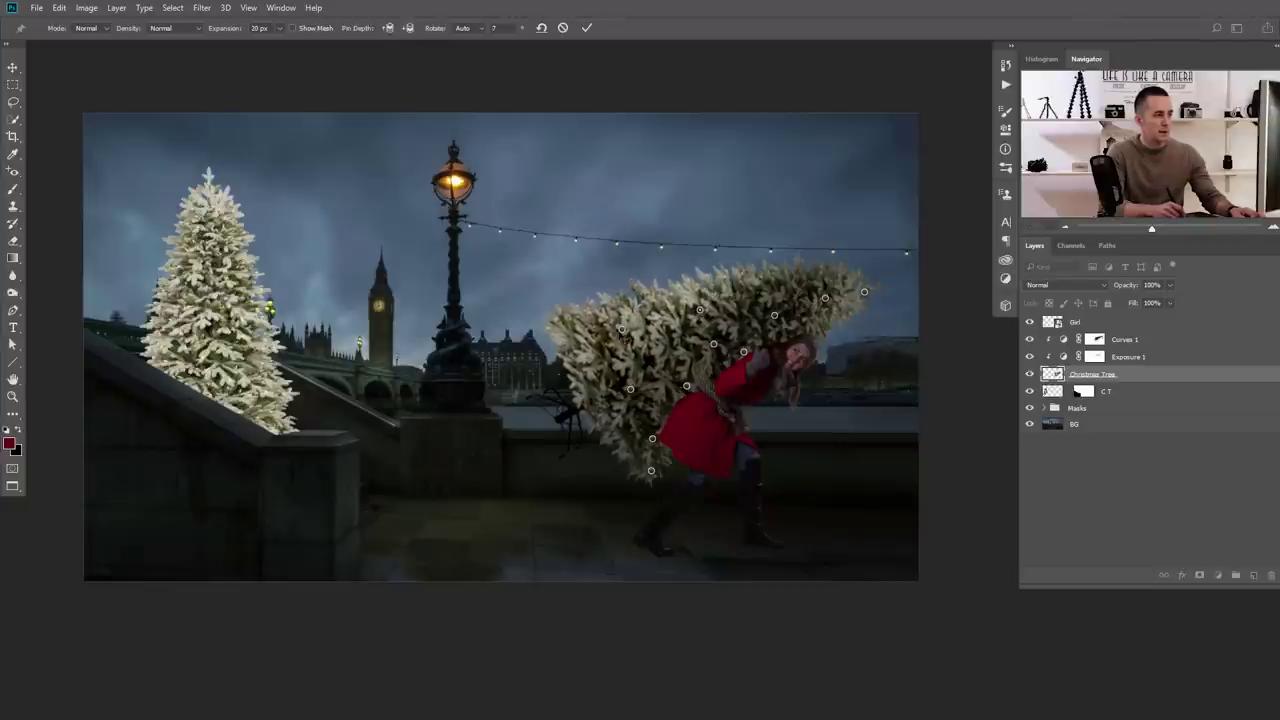
left_click_drag(622, 329, 570, 353)
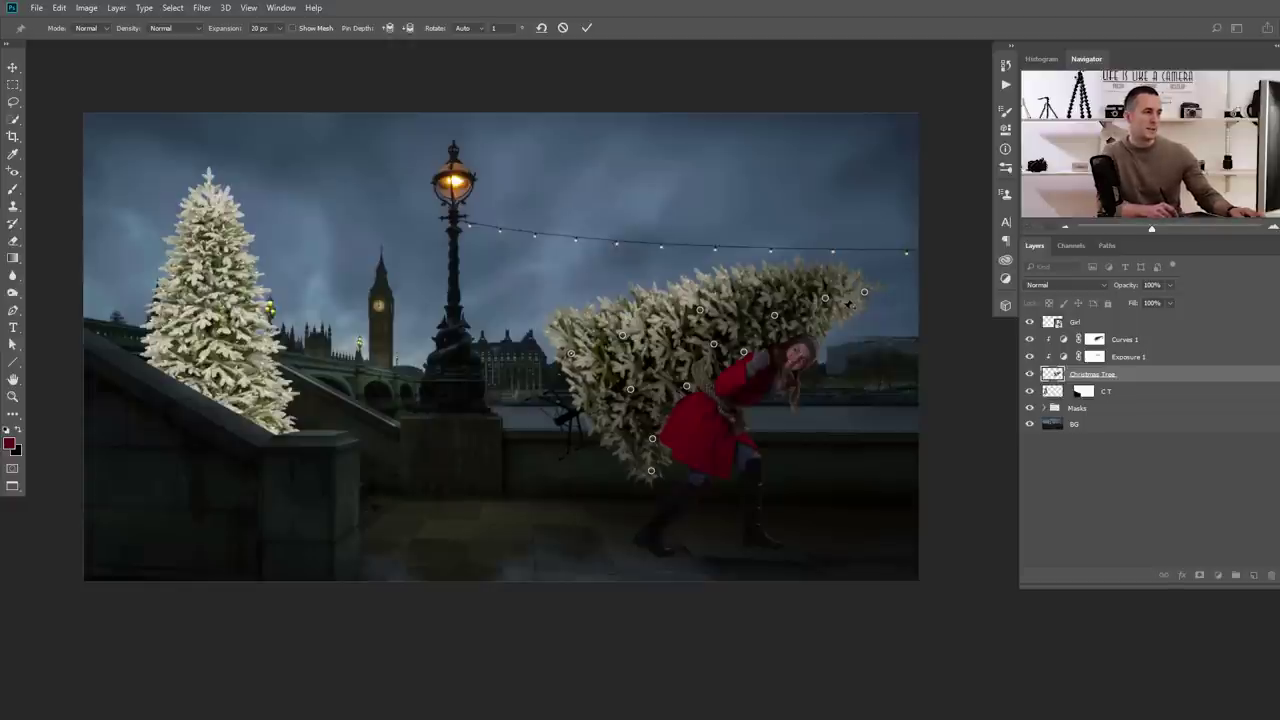
left_click(585, 28)
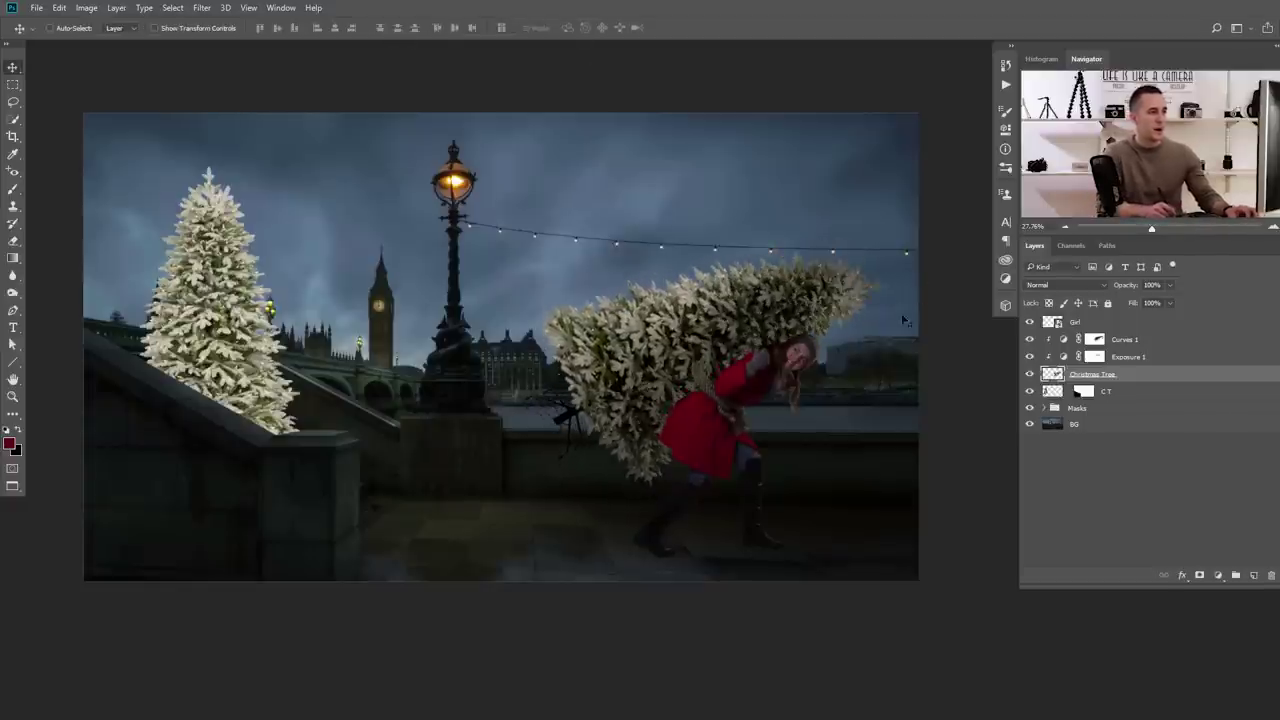
Add a layer mask to the Girl layer and set up a soft round brush with 75% hardness
scroll(760, 386, "up", 2)
left_click_drag(748, 380, 655, 389)
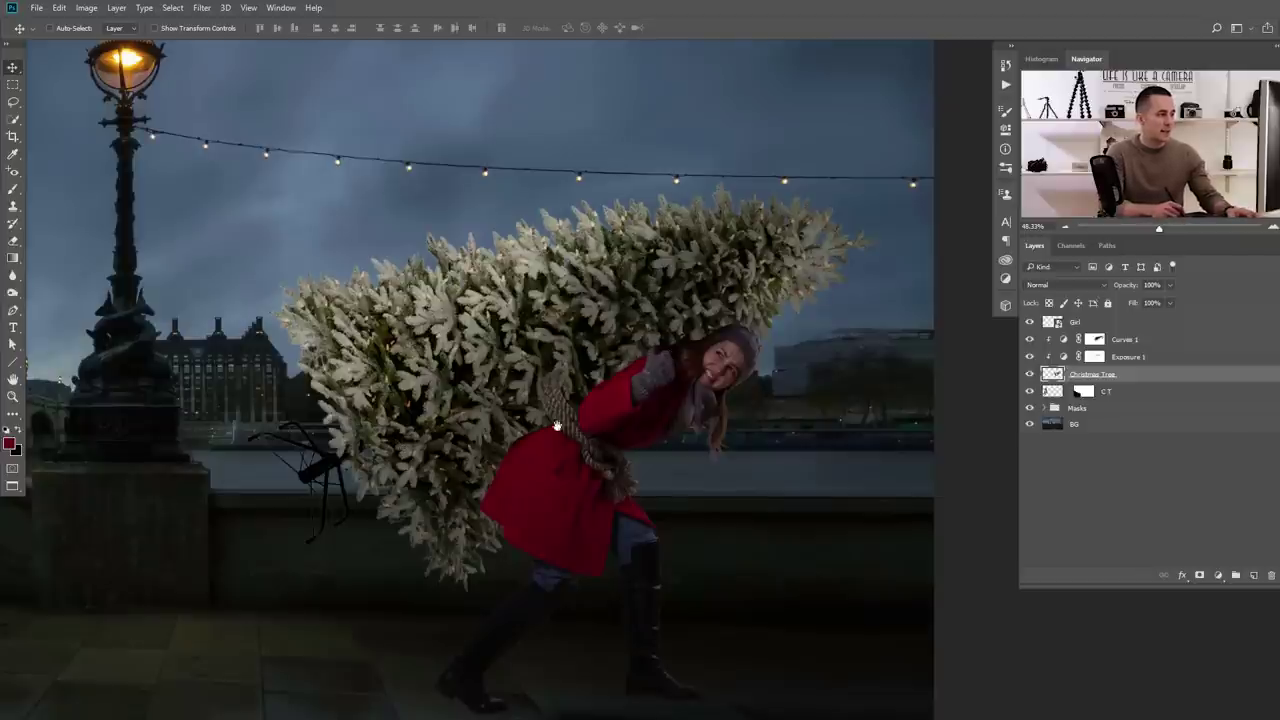
left_click_drag(557, 425, 595, 393)
left_click_drag(556, 457, 590, 437)
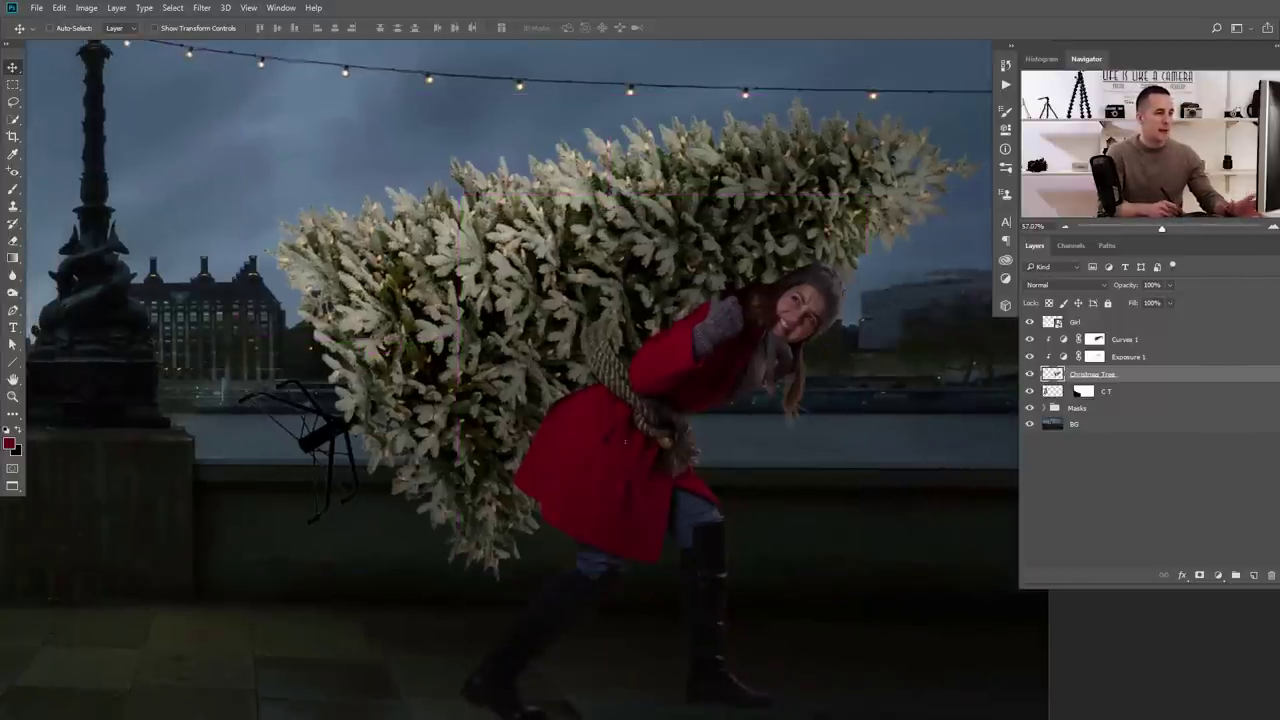
left_click(1059, 325)
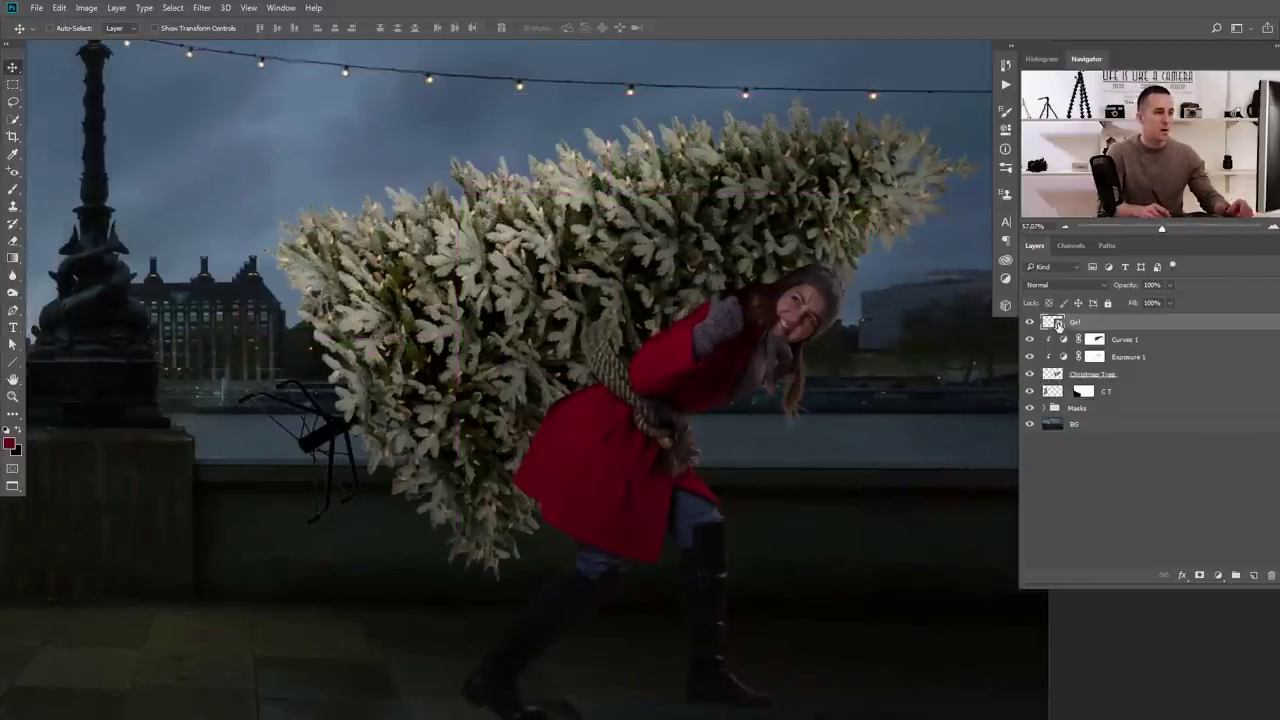
left_click(1199, 577)
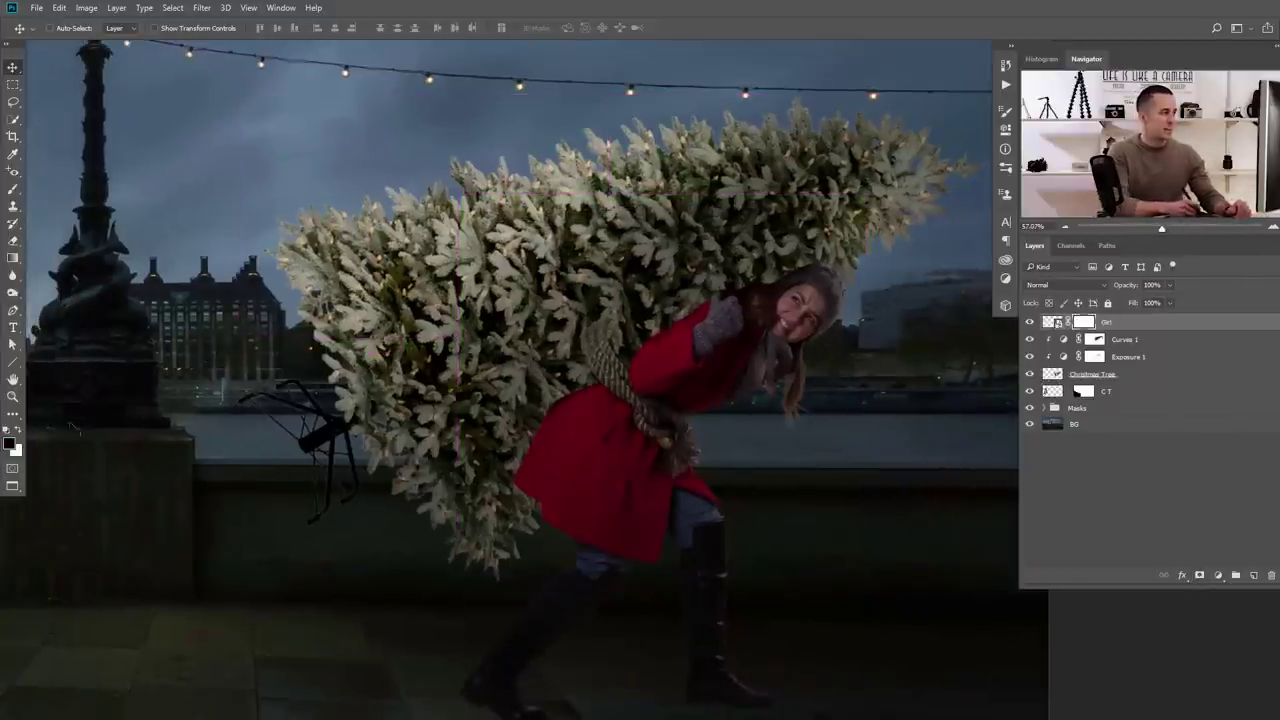
key("b")
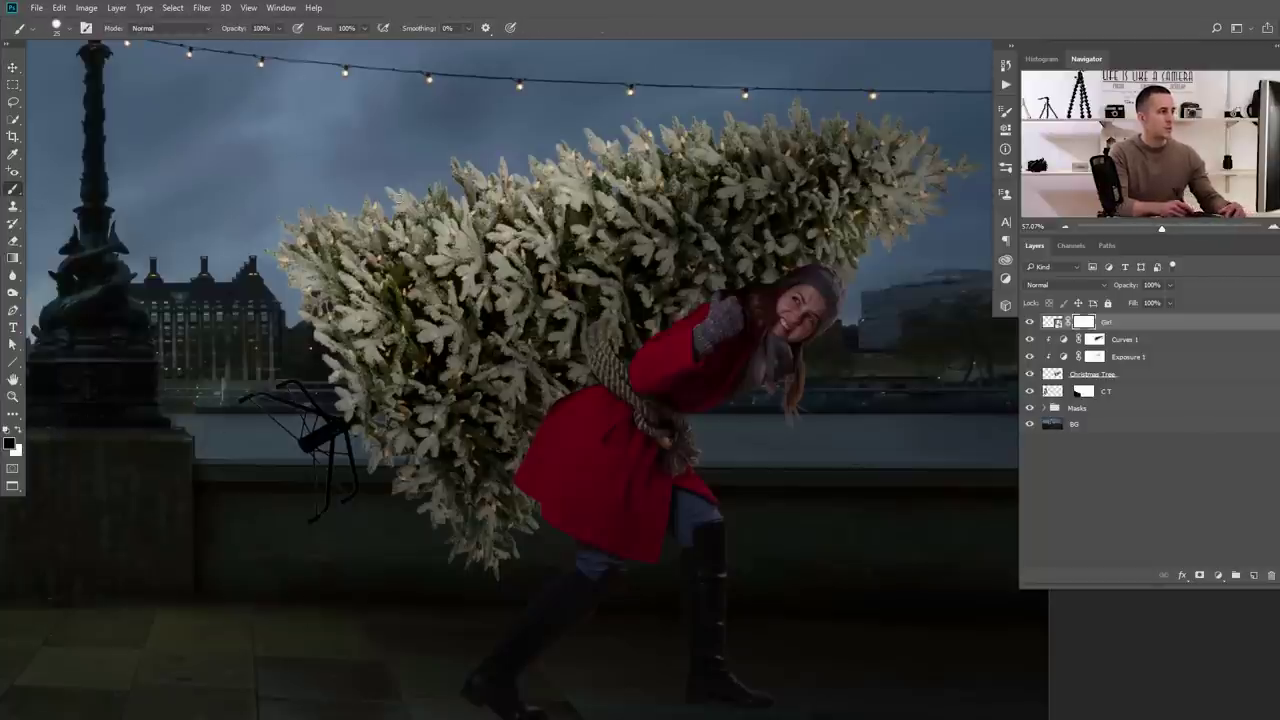
right_click(541, 344)
left_click_drag(672, 405, 676, 404)
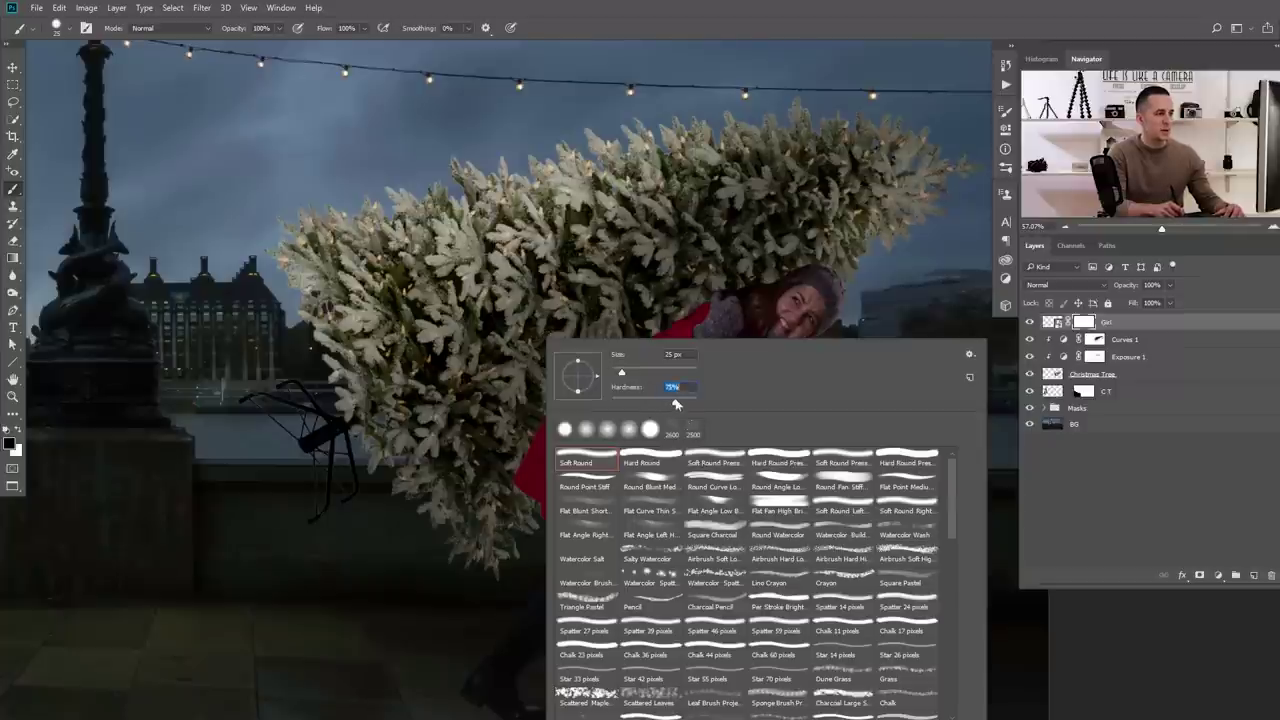
left_click(494, 588)
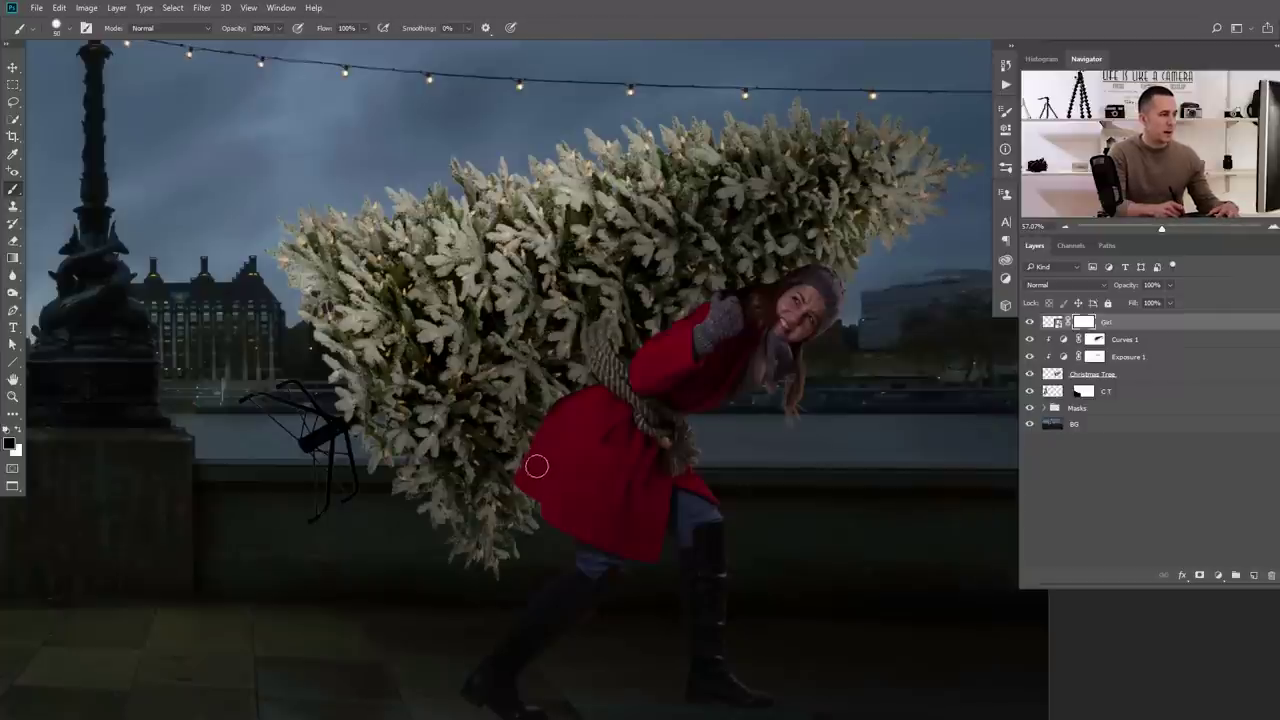
Paint on the Girl mask along the coat's back edge, using a smaller brush to bring branch tips over the coat below the rope
scroll(515, 463, "up", 2)
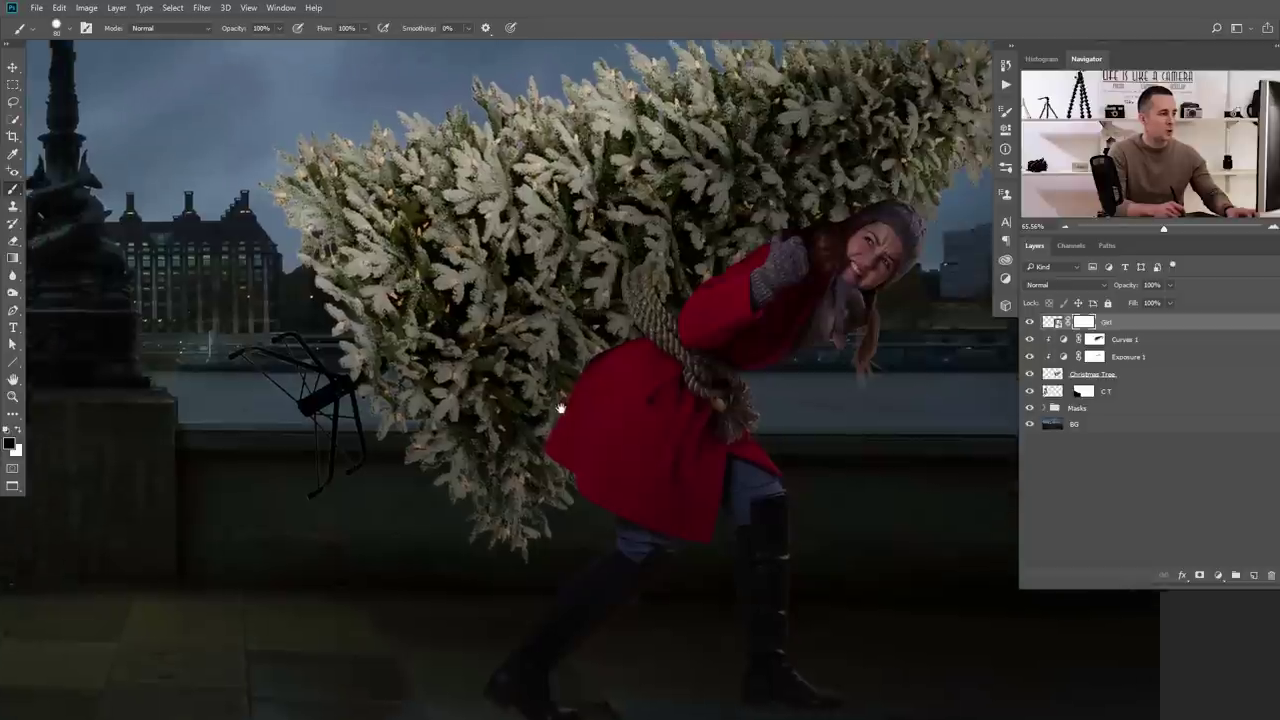
mouse_move(601, 343)
left_mouse_down()
mouse_move(548, 426)
mouse_move(595, 351)
mouse_move(552, 463)
mouse_move(621, 329)
left_mouse_up()
scroll(621, 329, "up", 4)
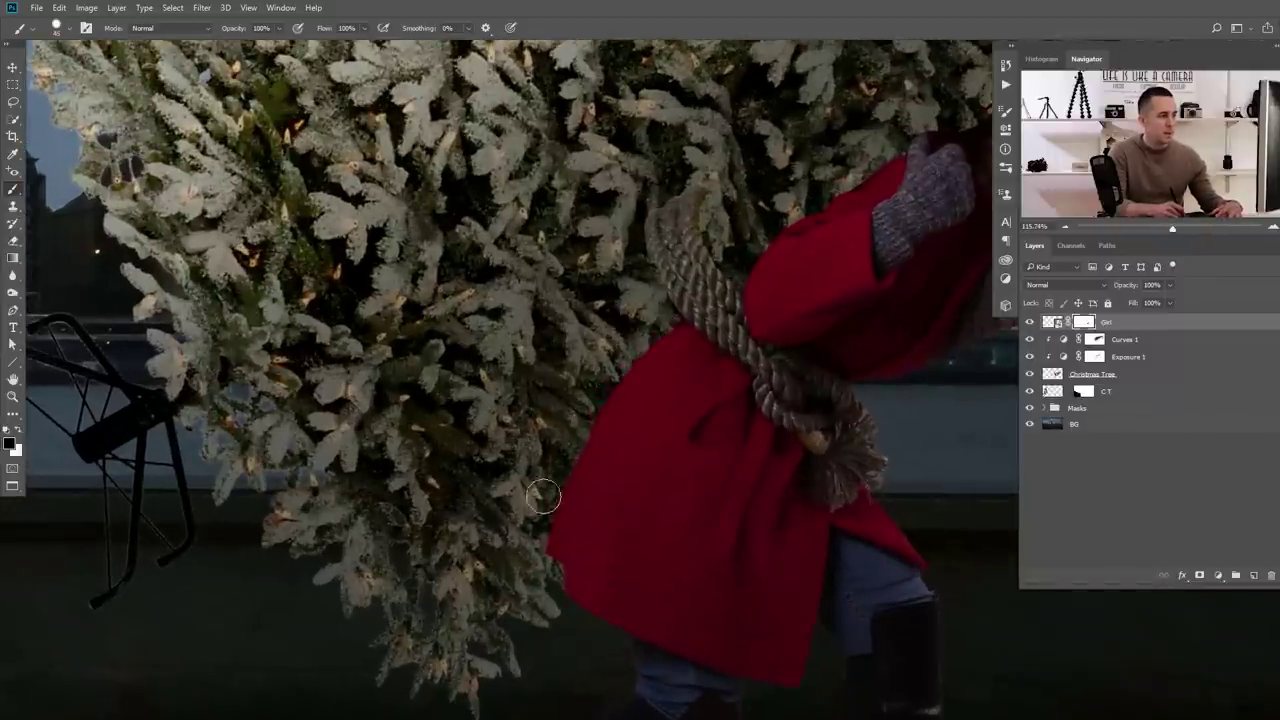
left_click_drag(543, 496, 528, 578)
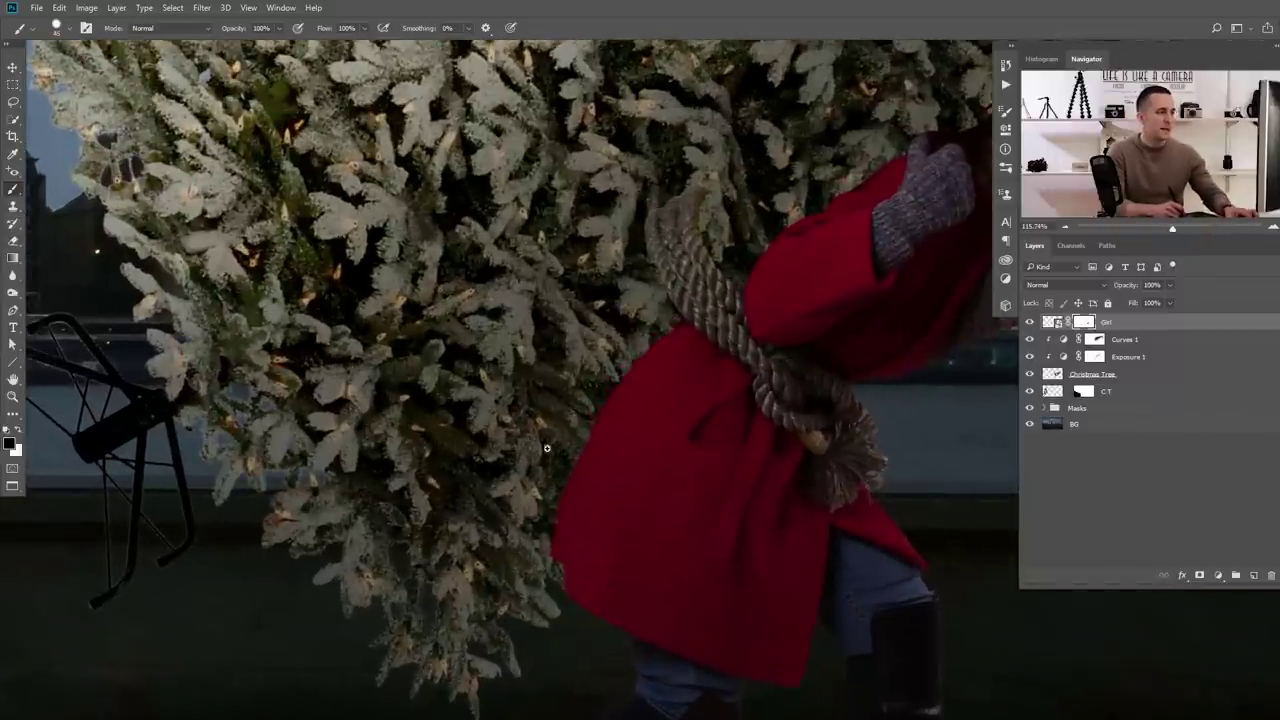
scroll(578, 440, "up", 2)
key("bracketleft")
key("bracketleft")
key("bracketleft")
key("bracketleft")
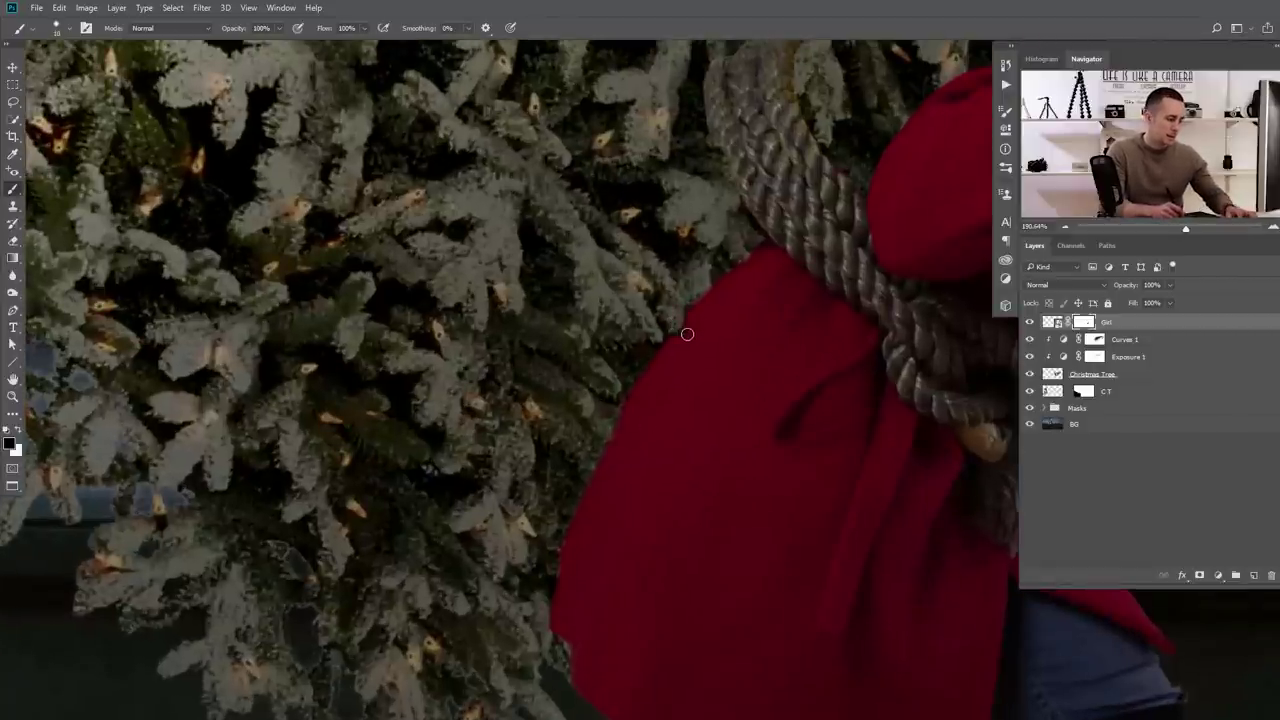
key("x")
key("x")
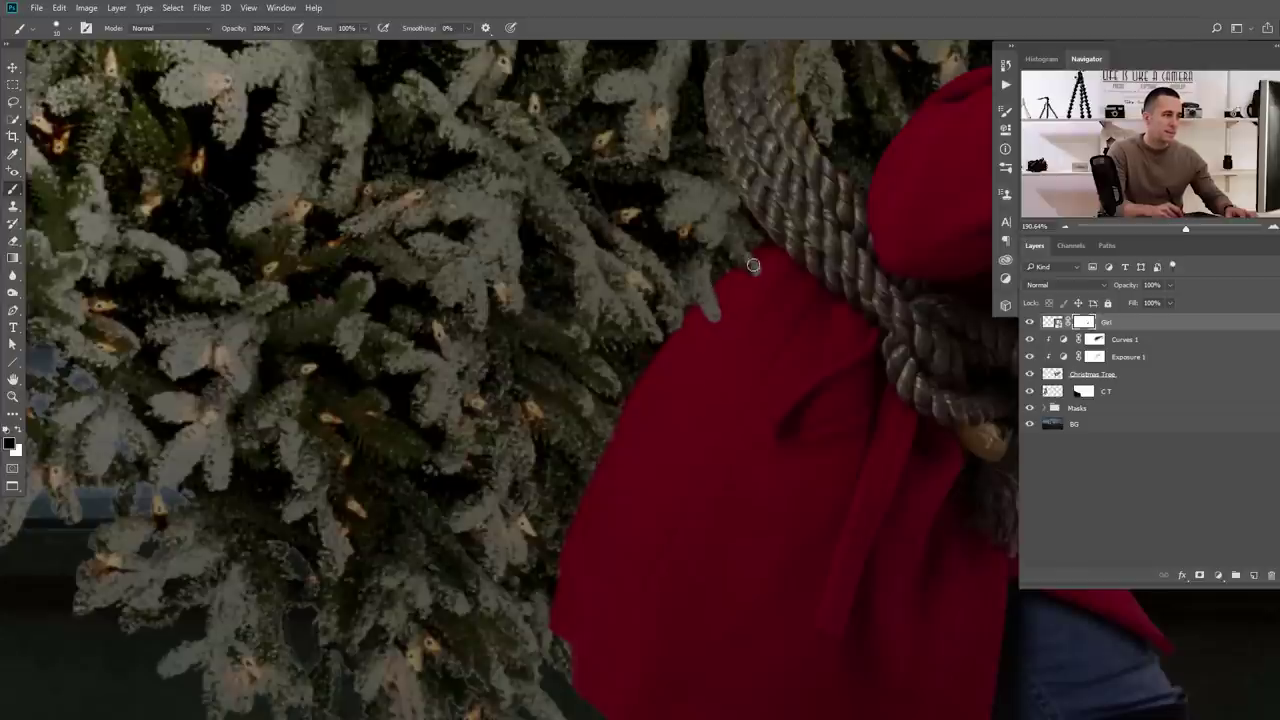
key("x")
key("x")
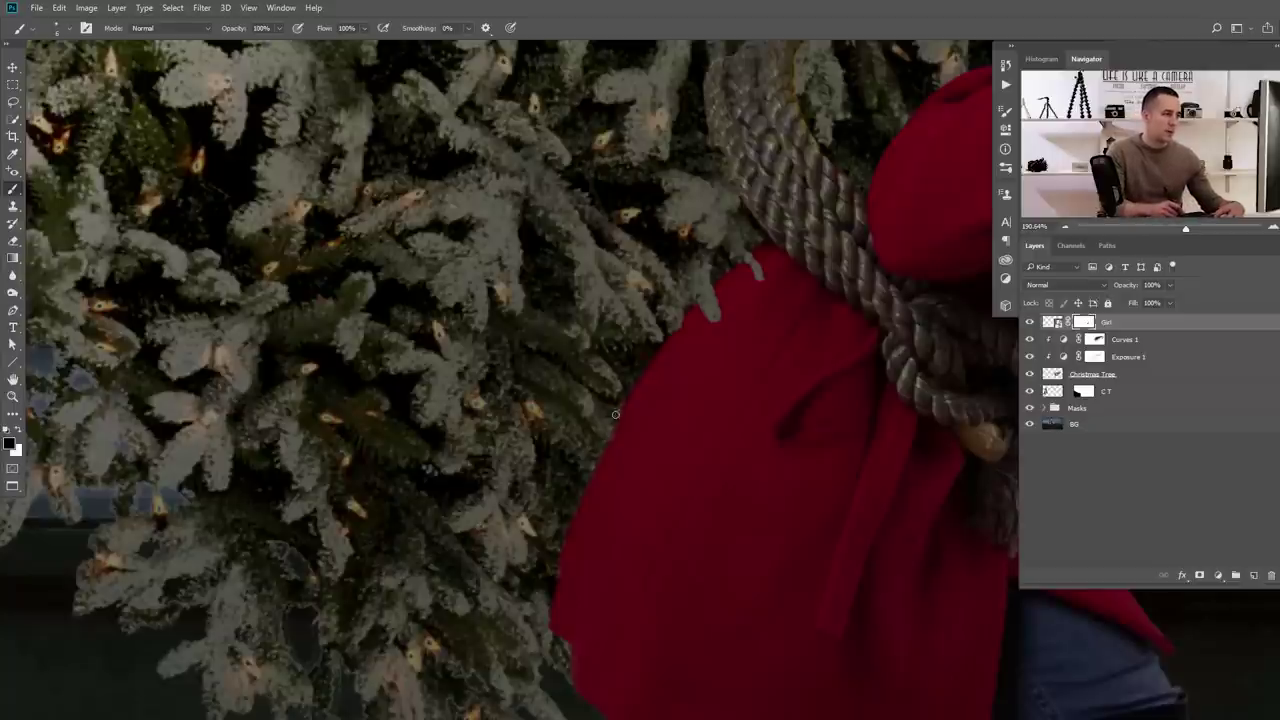
Continue masking the middle and lower back edge of the coat so individual branch tips overlap the red fabric
key("x")
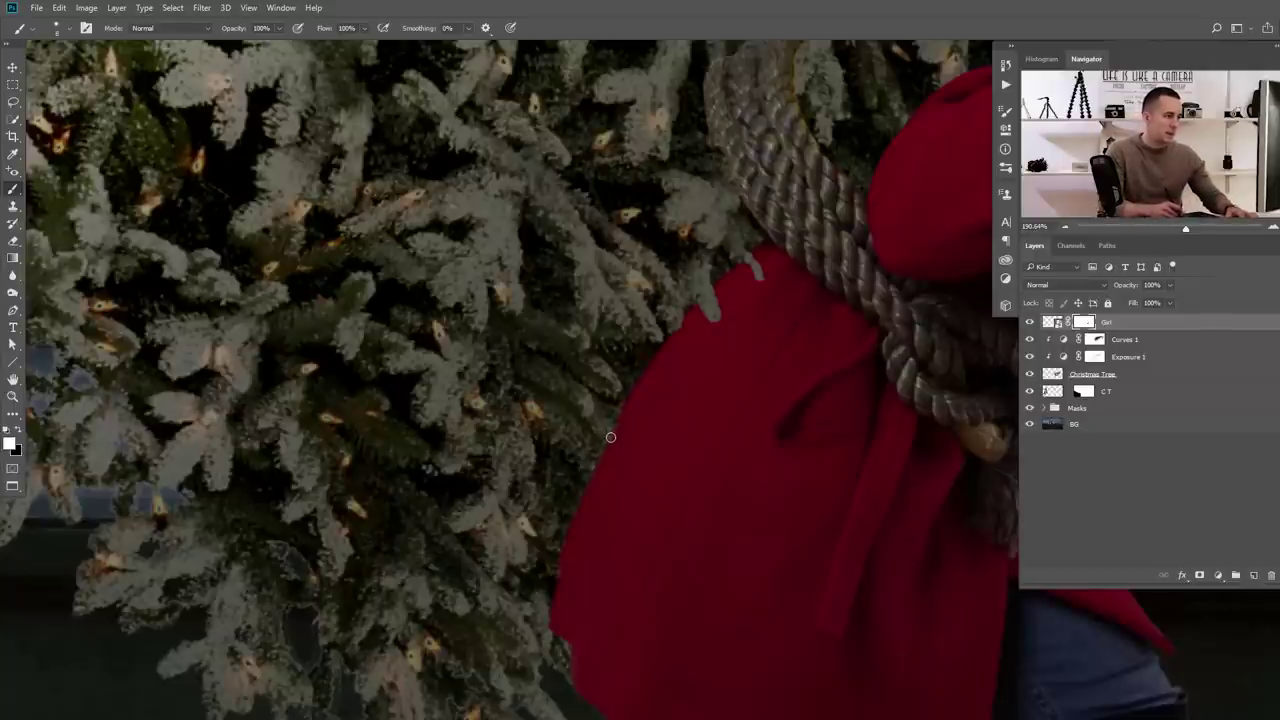
key("x")
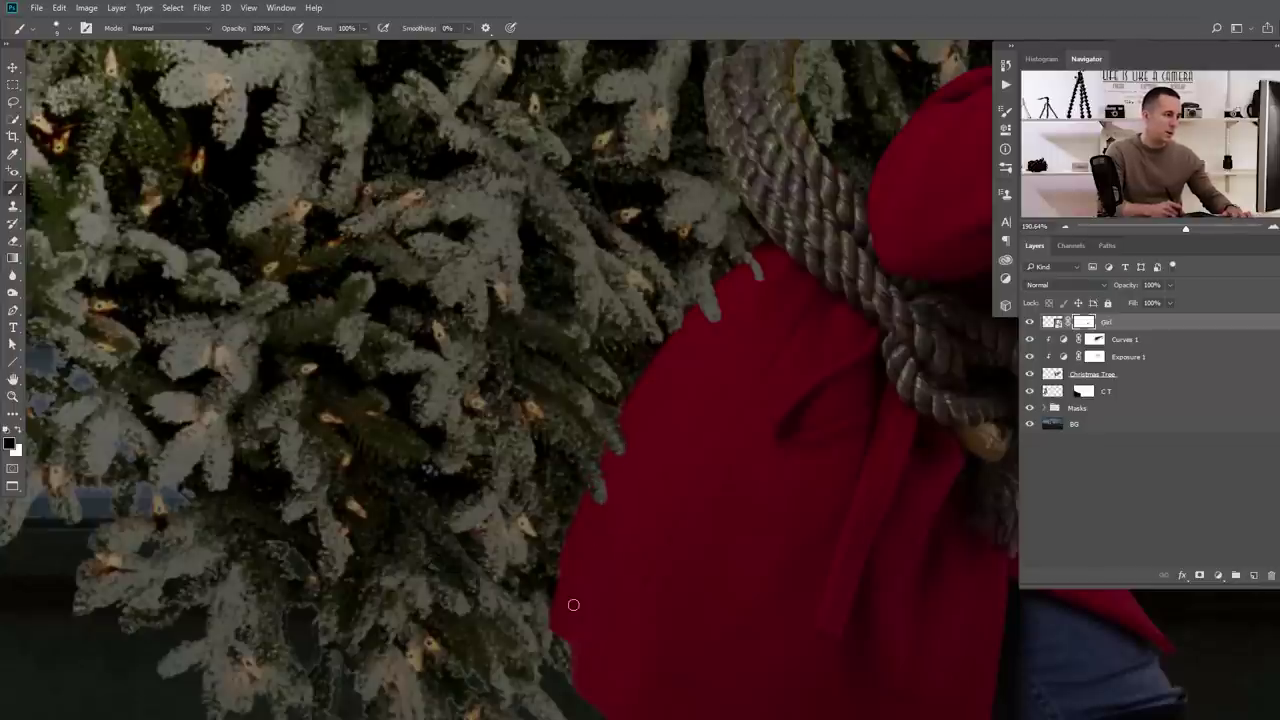
left_click_drag(571, 603, 563, 515)
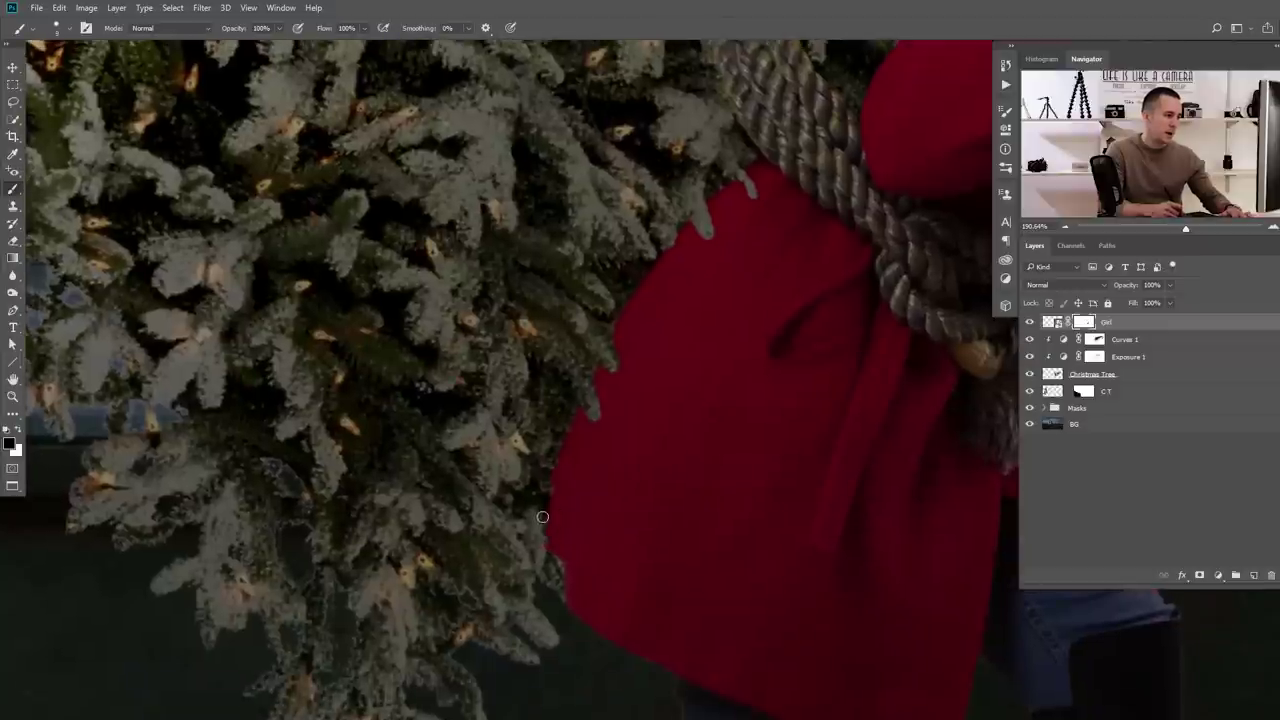
left_click_drag(561, 462, 563, 459)
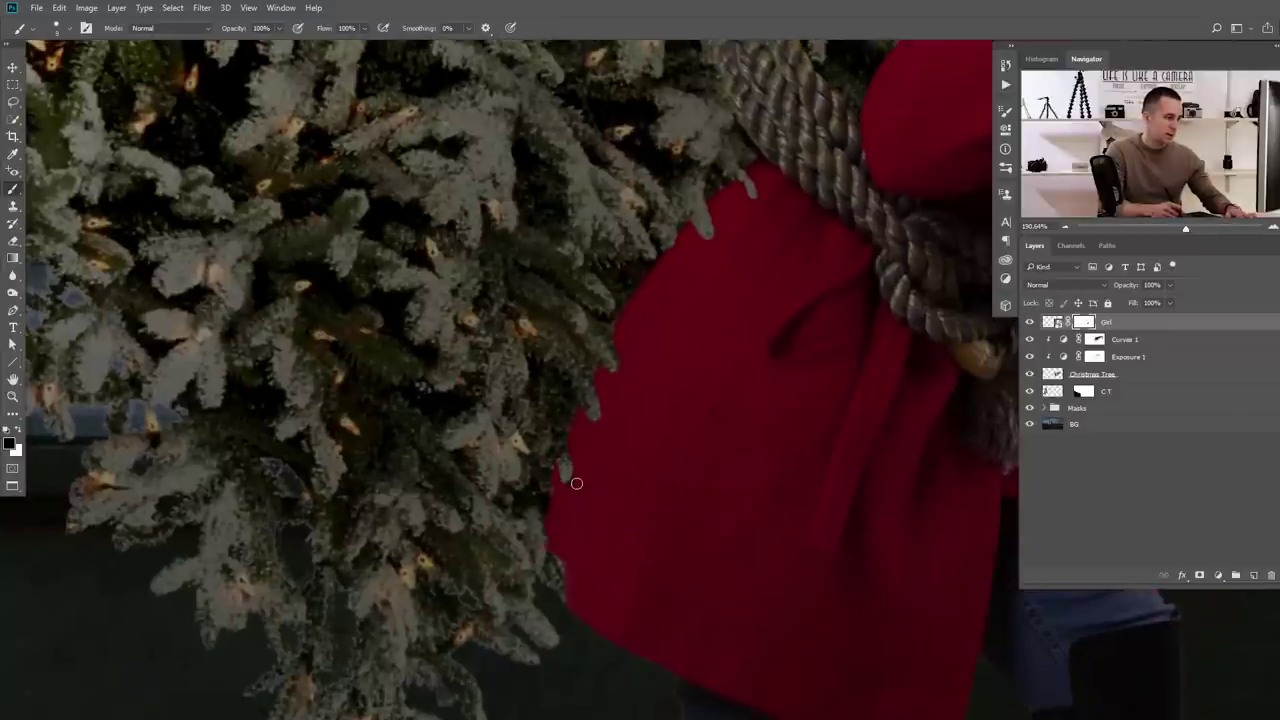
key("x")
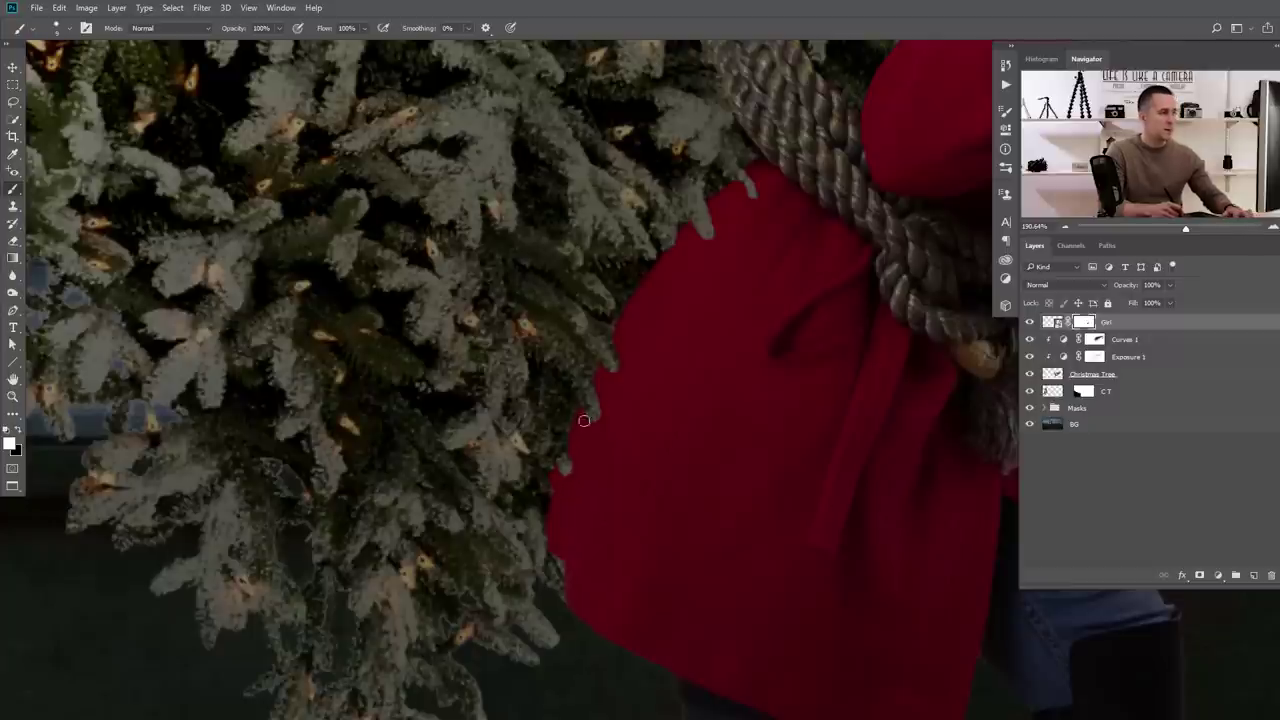
Refine the Girl mask around the branch tip beside the rope at the coat's upper back
scroll(614, 449, "down", 3)
scroll(622, 418, "up", 4)
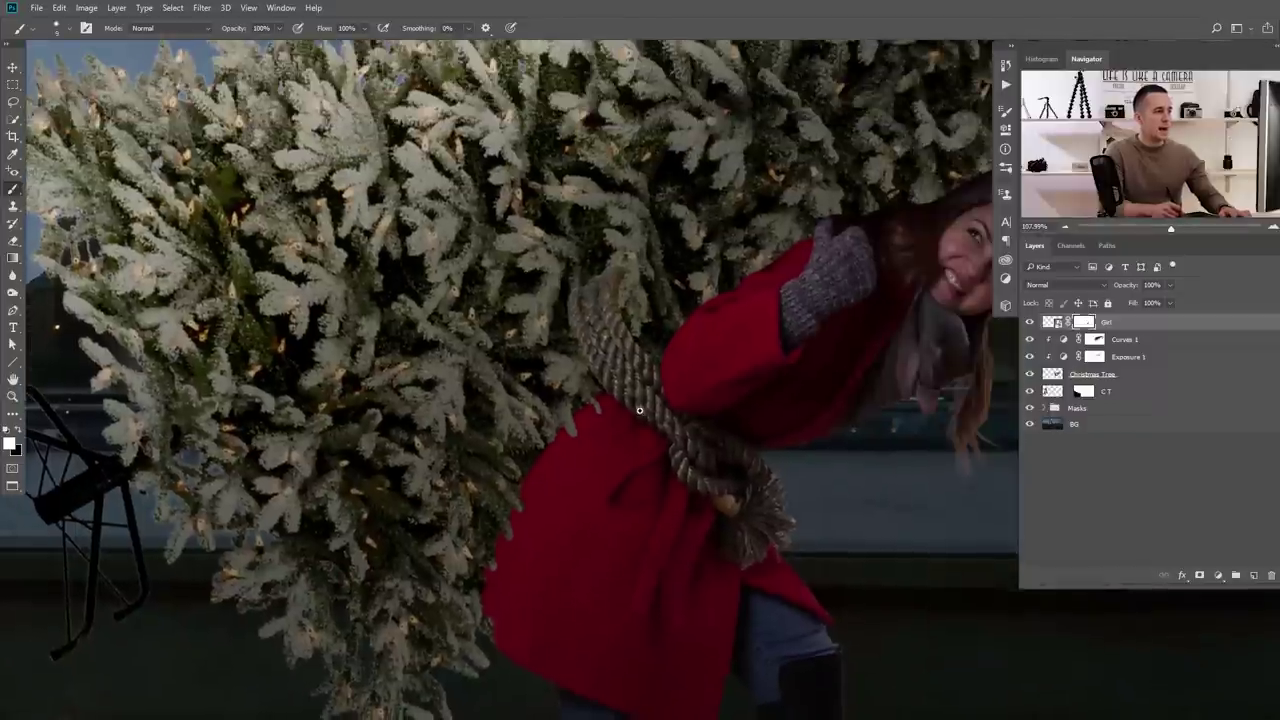
key("x")
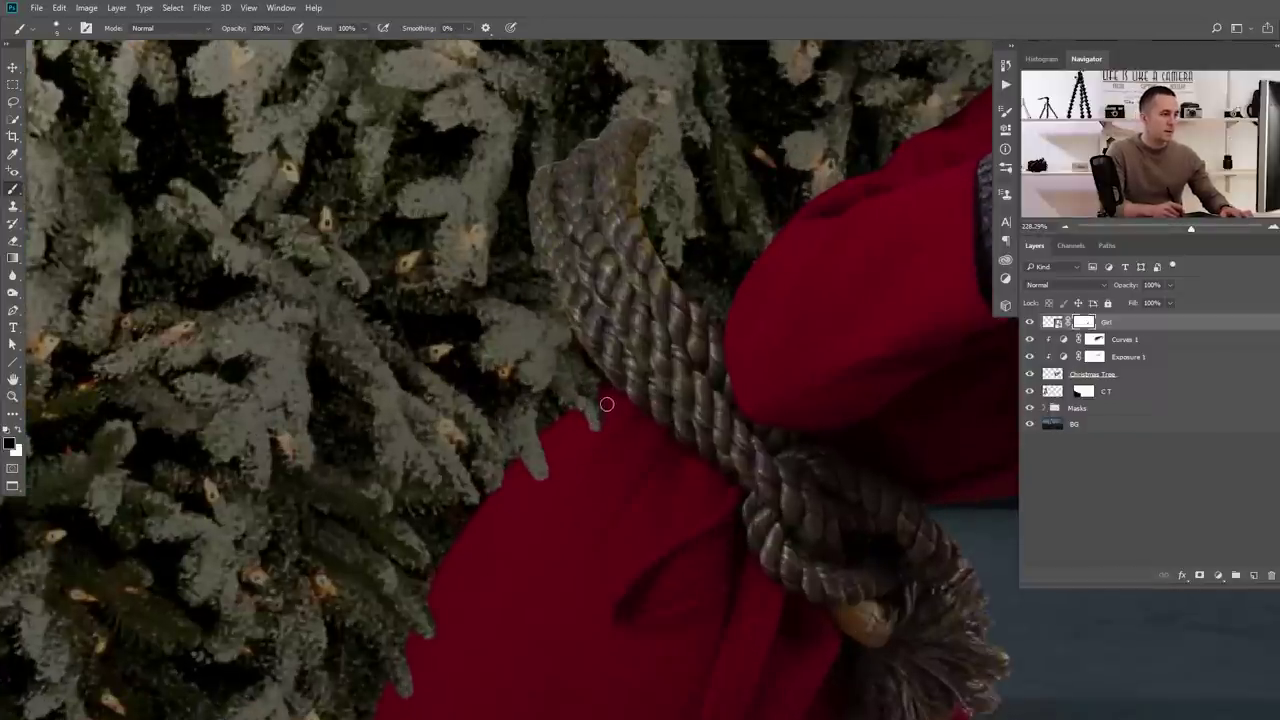
key("x")
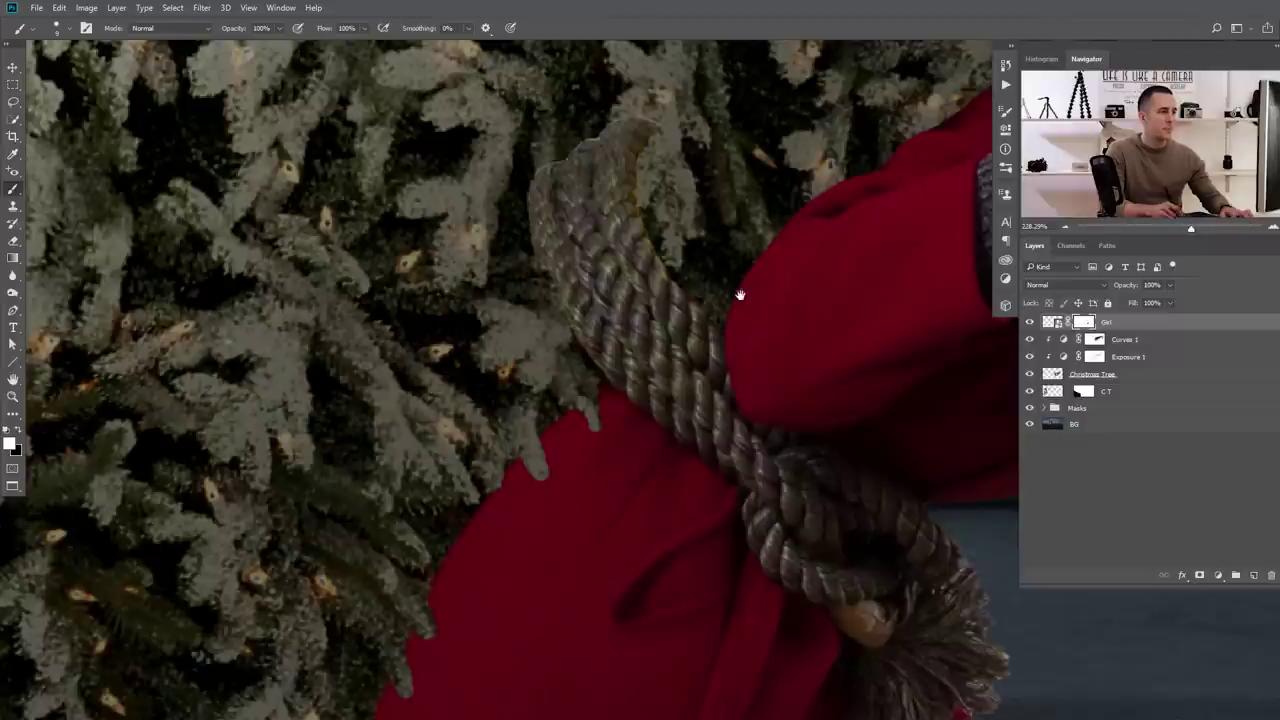
Refine the Girl mask along the raised sleeve and the top of the knit hat so branches overlap their edges
left_click_drag(740, 294, 640, 374)
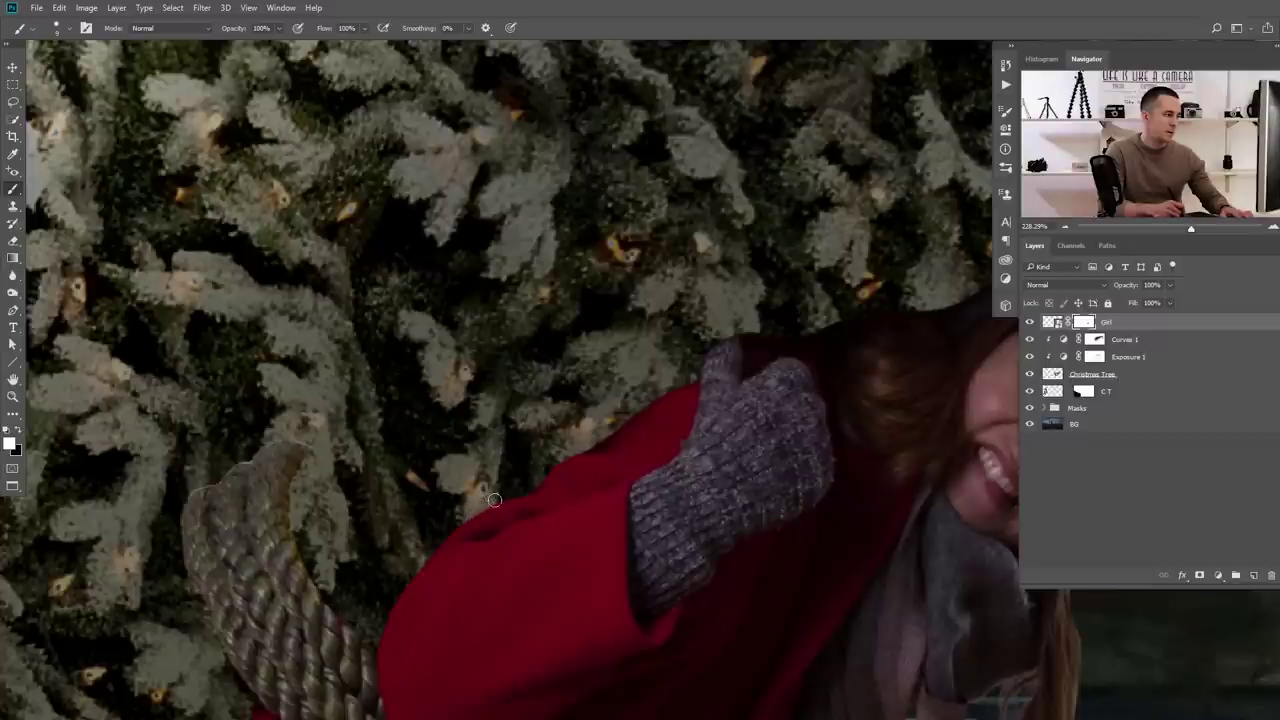
key("x")
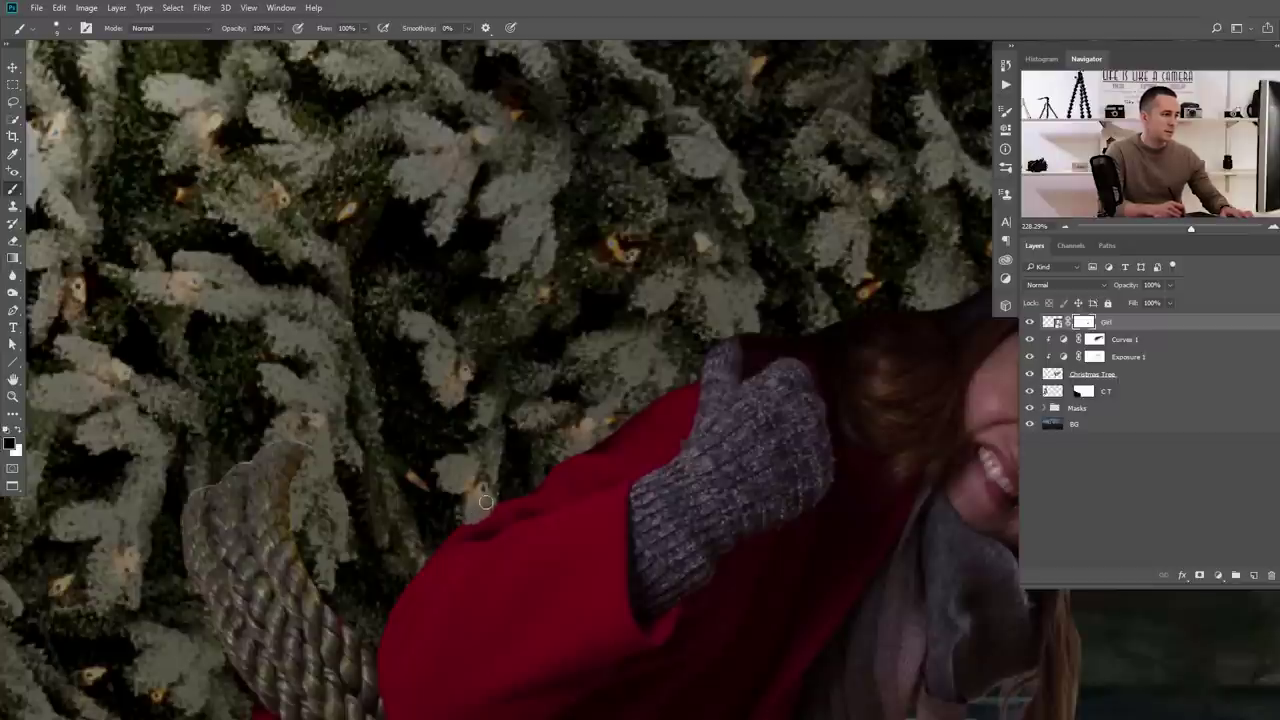
left_click_drag(557, 430, 142, 585)
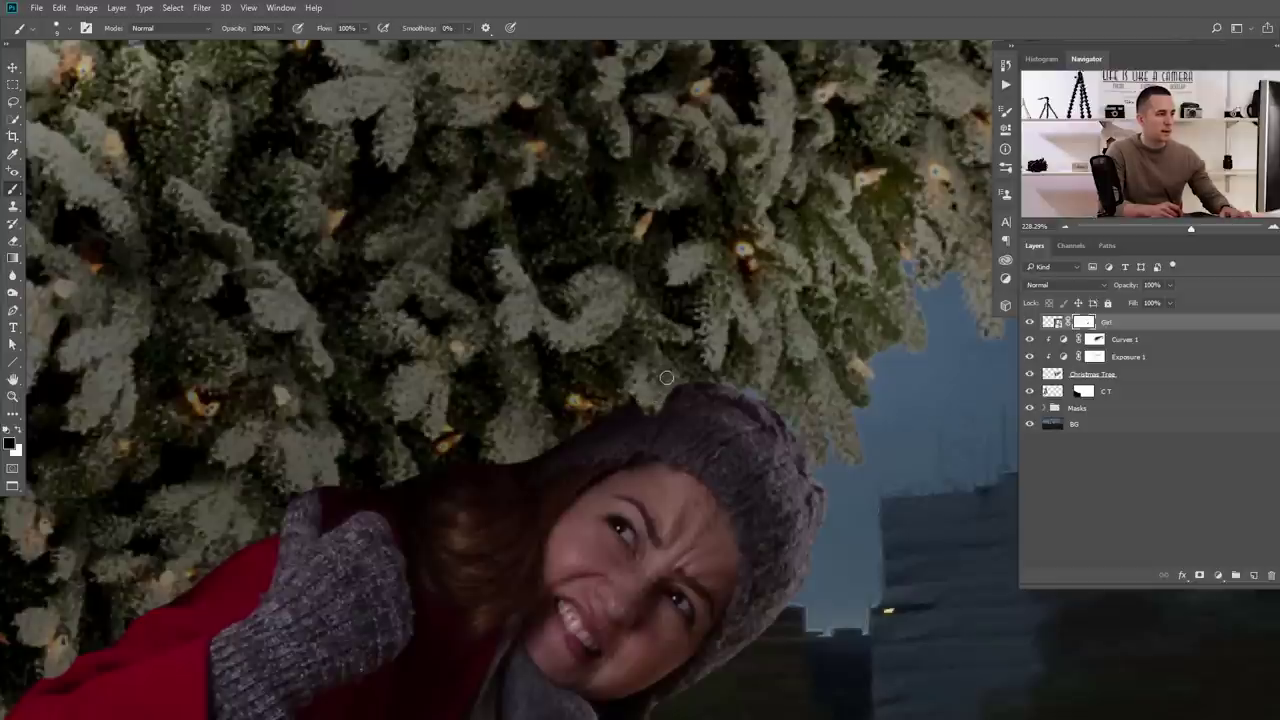
key("x")
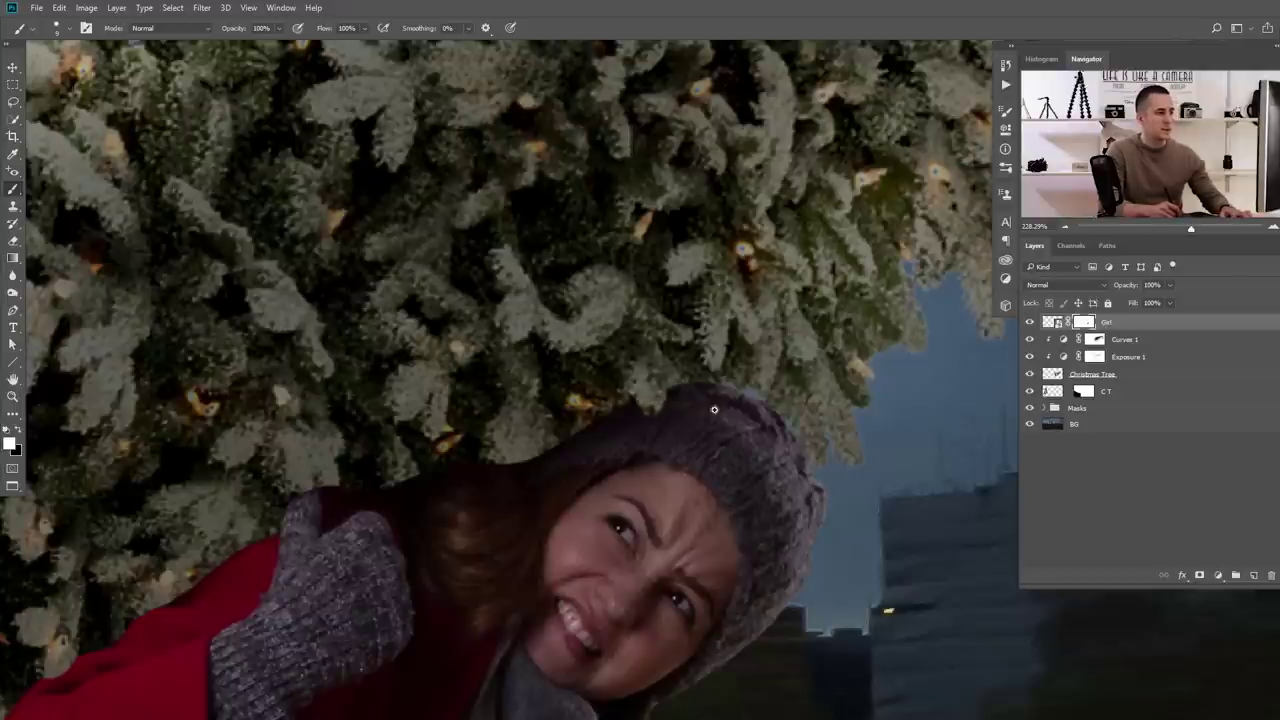
left_click_drag(727, 409, 590, 447)
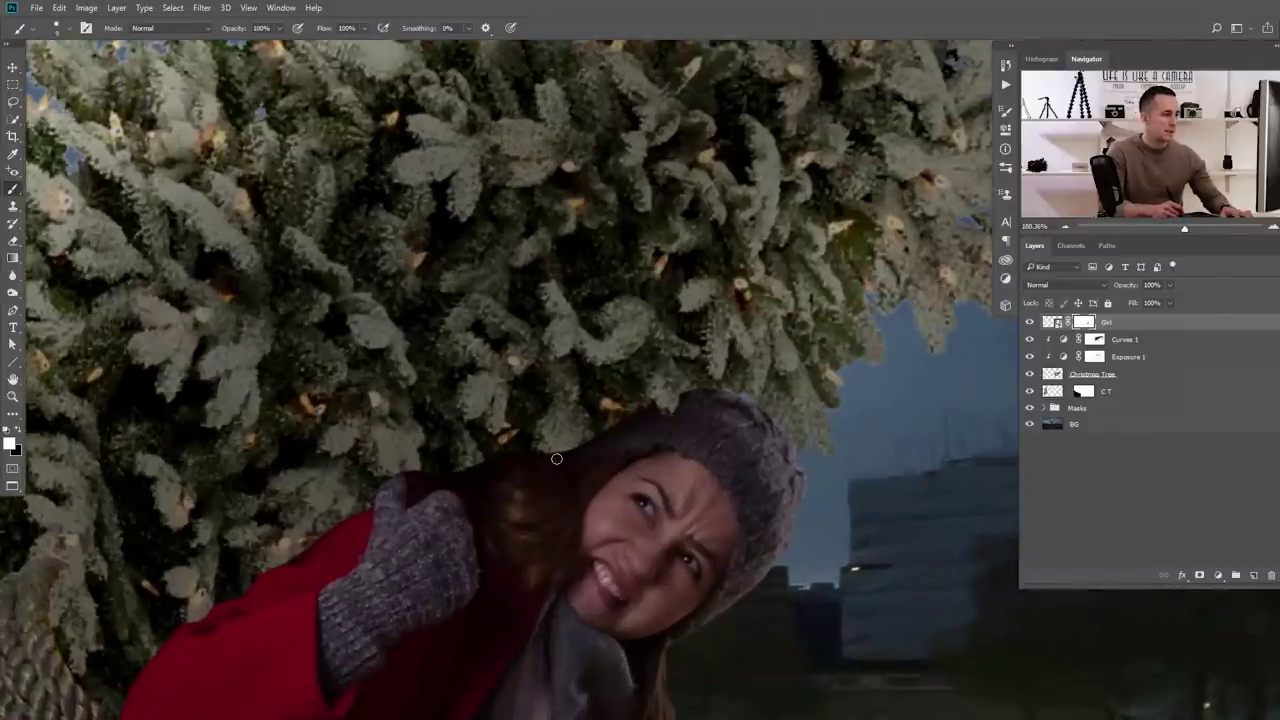
Create a new layer above Girl, clip it to the Girl layer, and name it Shadow
scroll(578, 447, "down", 5)
scroll(575, 495, "up", 3)
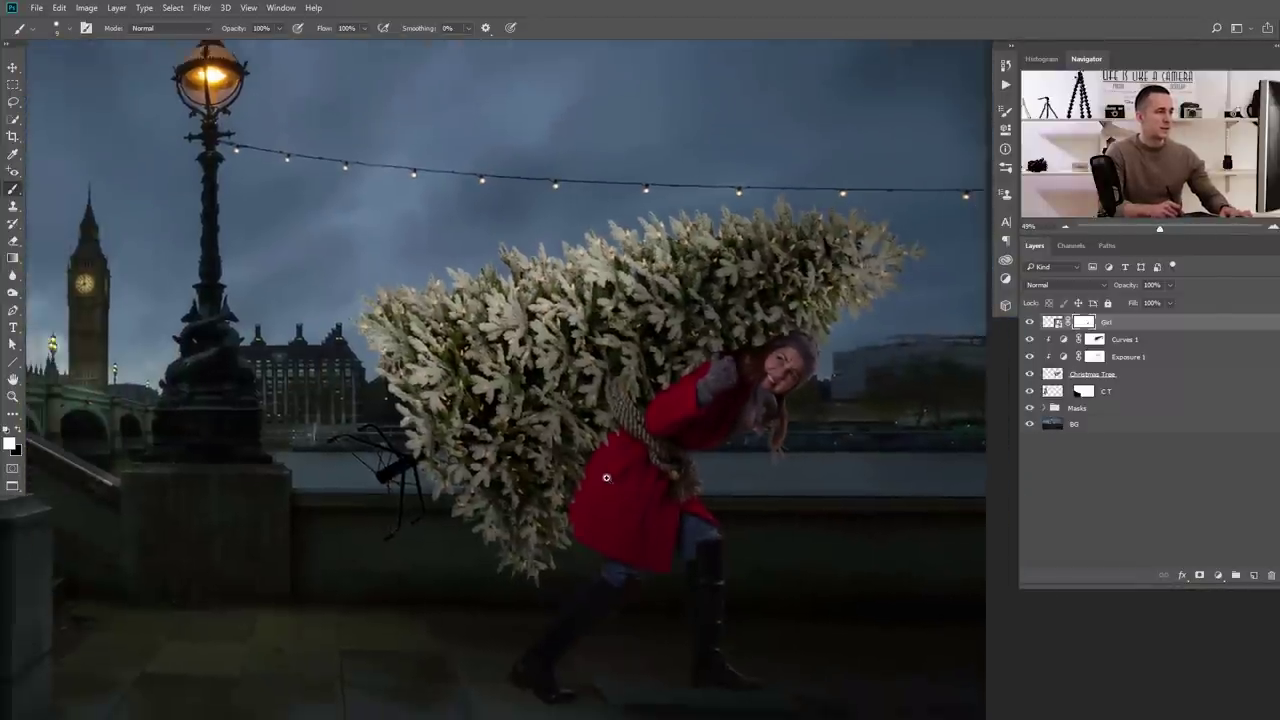
scroll(615, 492, "up", 3)
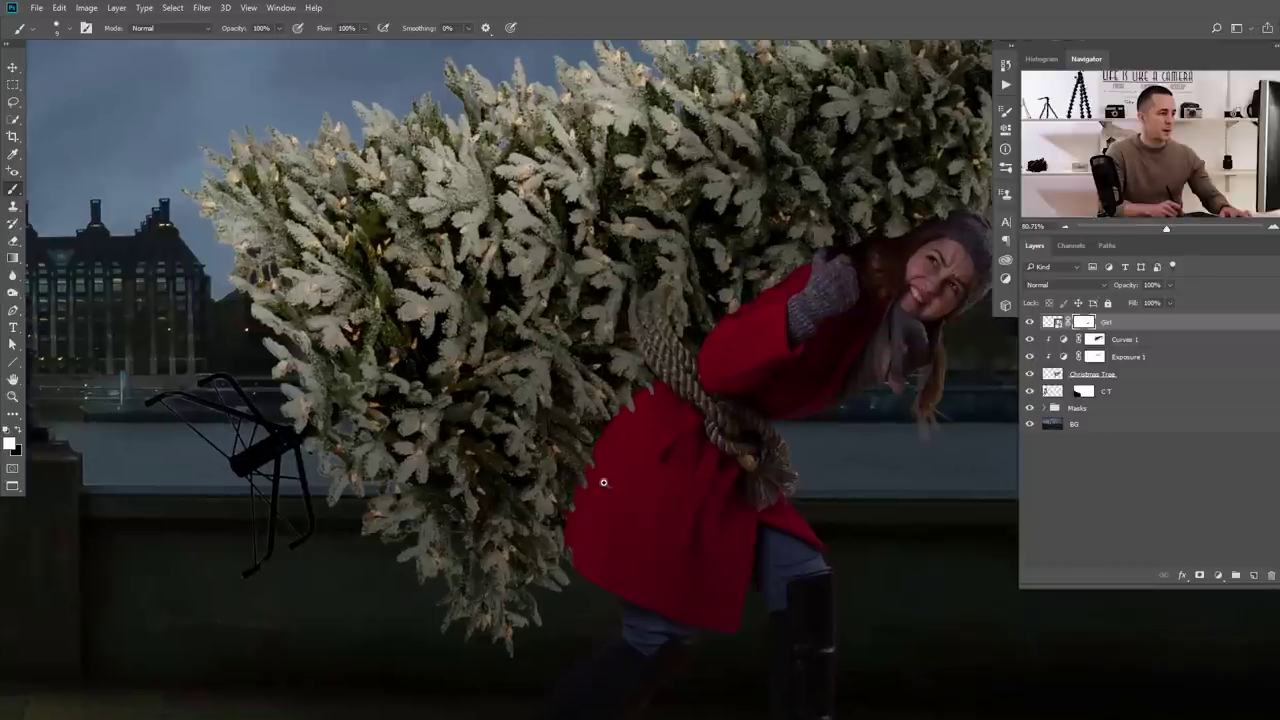
scroll(617, 461, "down", 5)
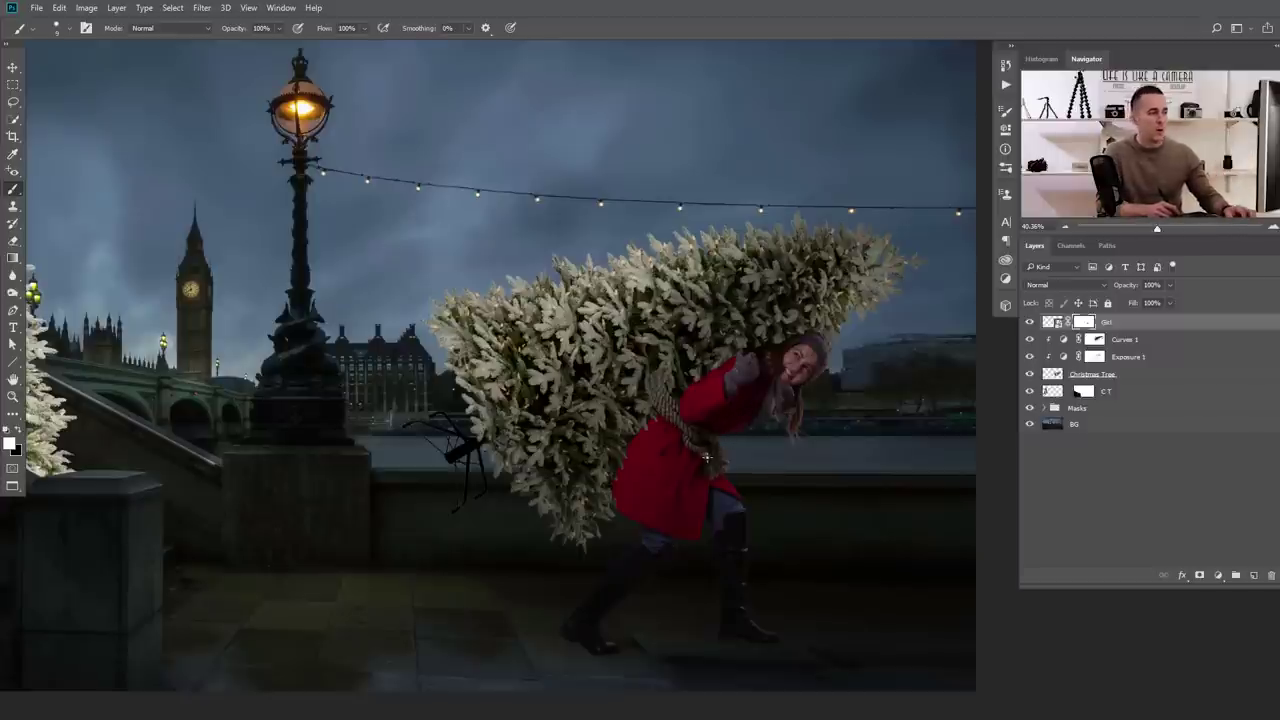
scroll(622, 445, "up", 1)
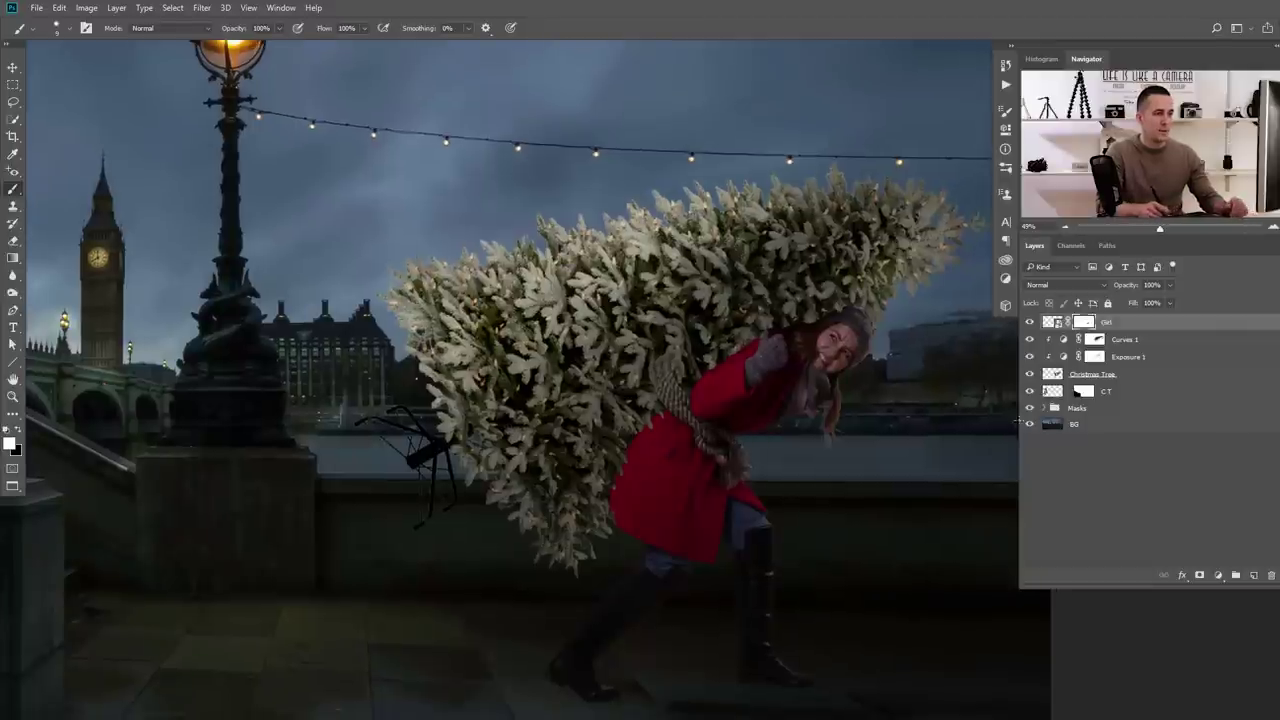
left_click(1052, 322)
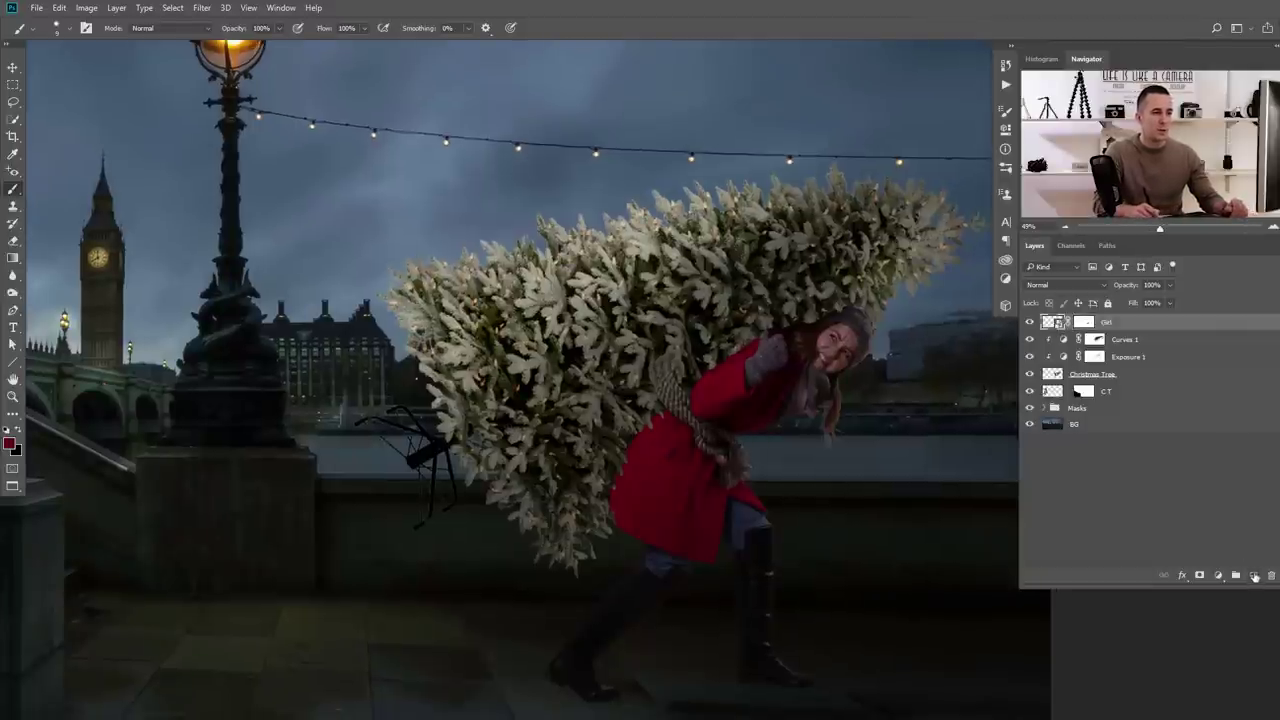
left_click(1255, 576)
left_click(1050, 331, "alt")
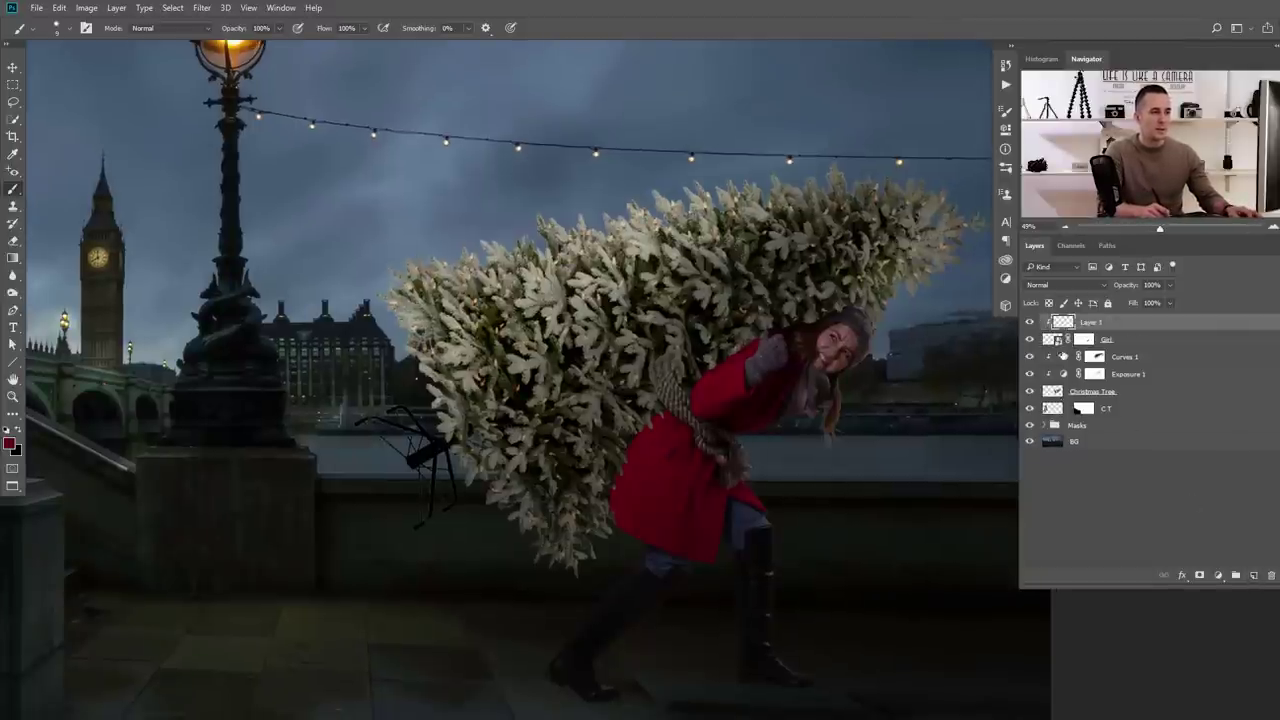
double_click(1088, 322)
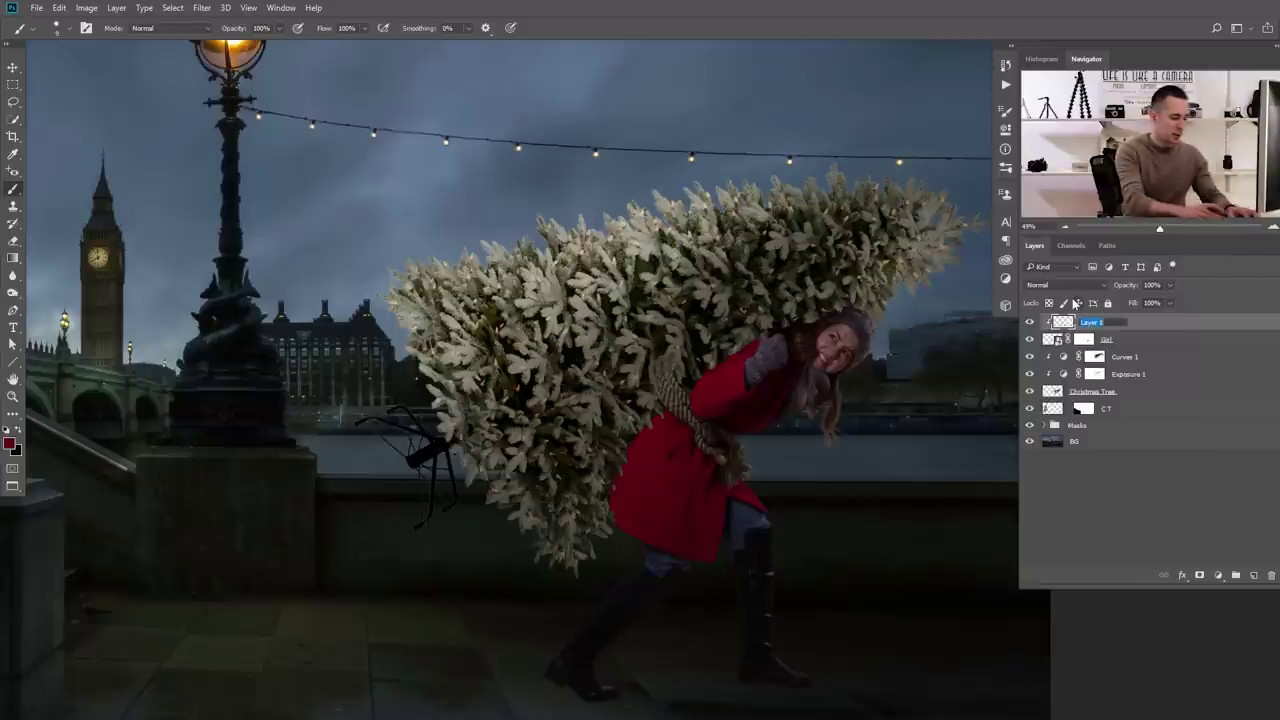
type("Shadow")
key("Return")
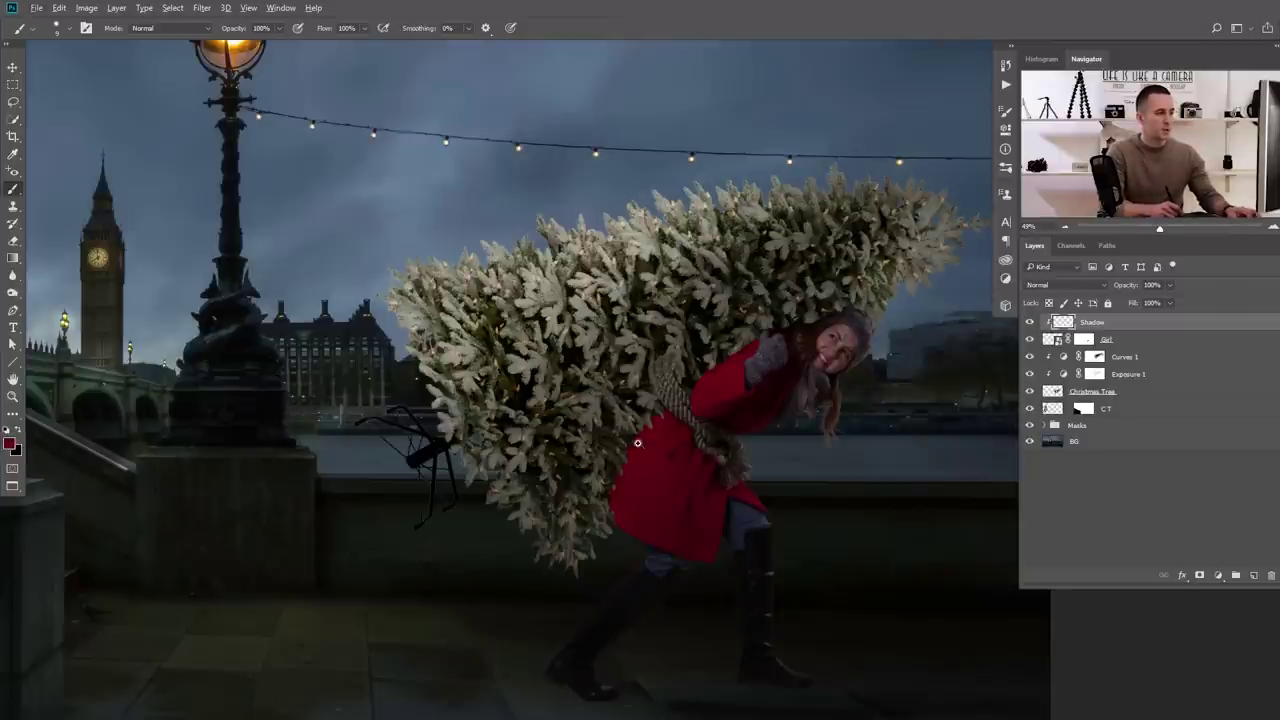
scroll(637, 443, "up", 3)
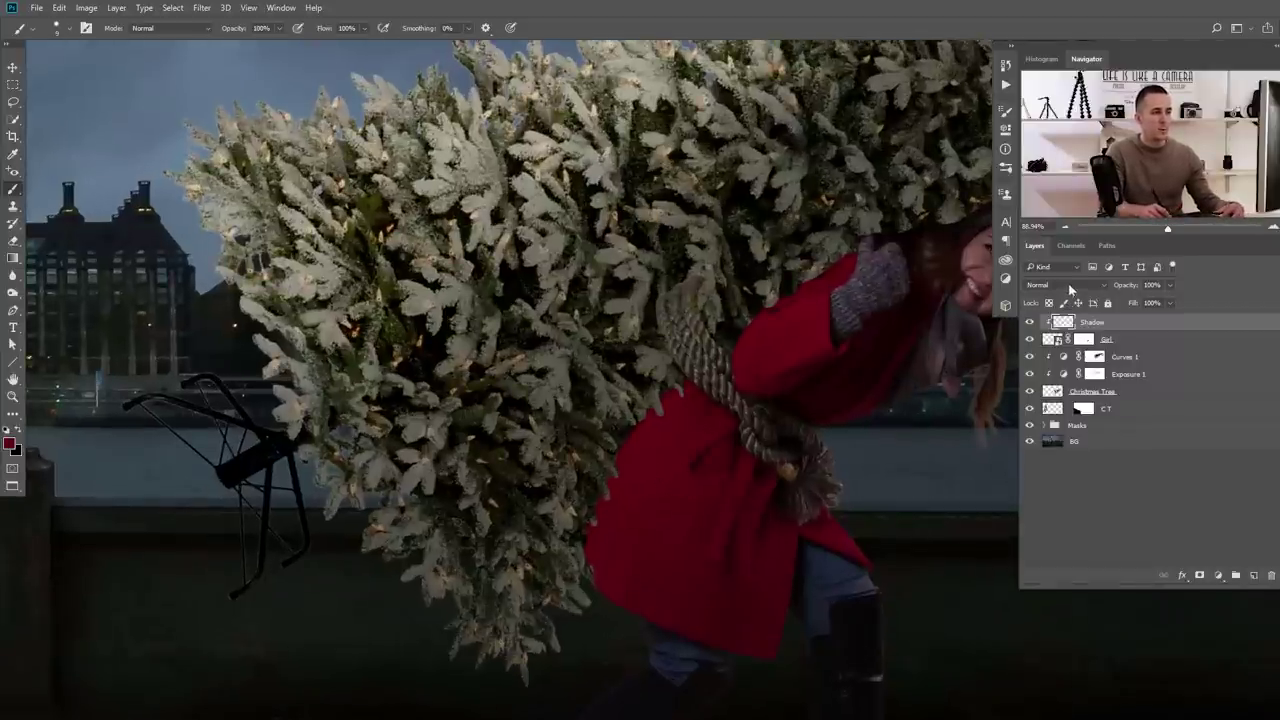
Set the Shadow layer to Multiply and paint dark red shadow along the coat's back edge beneath the branches with a 40 px brush
left_click(1068, 286)
left_click(1035, 328)
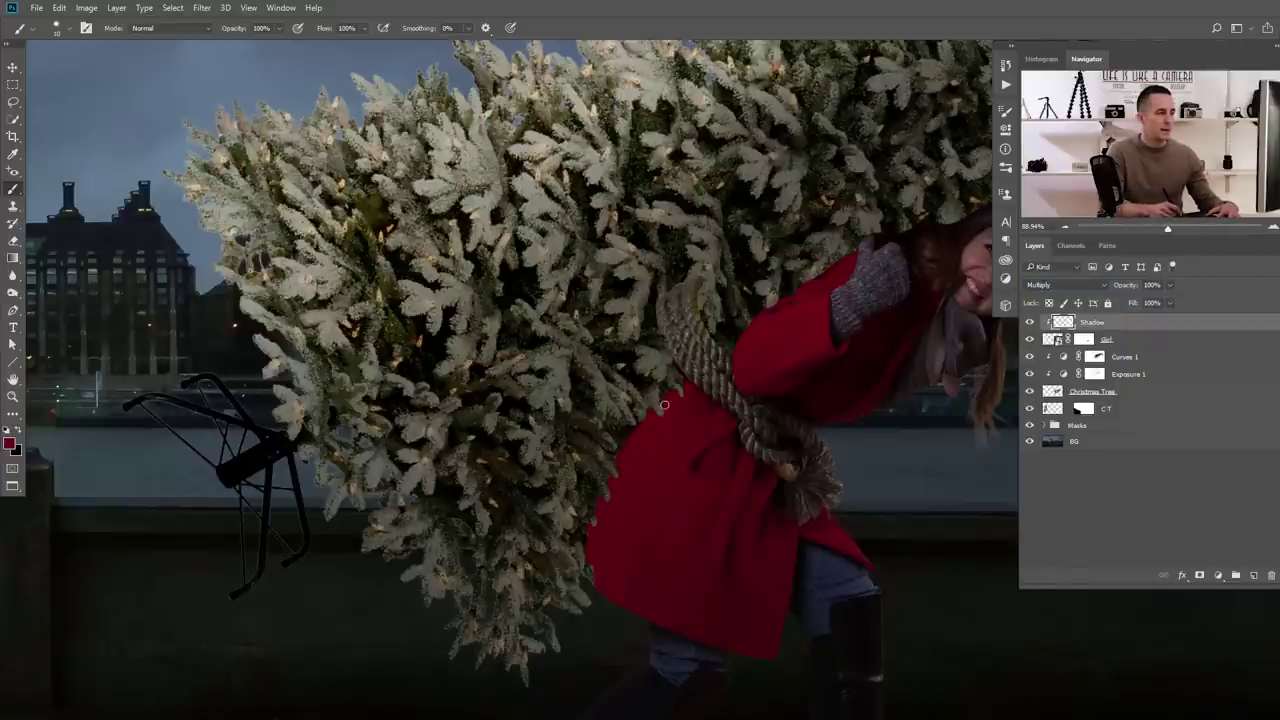
key("bracketright")
key("bracketright")
key("bracketright")
key("bracketright")
key("bracketright")
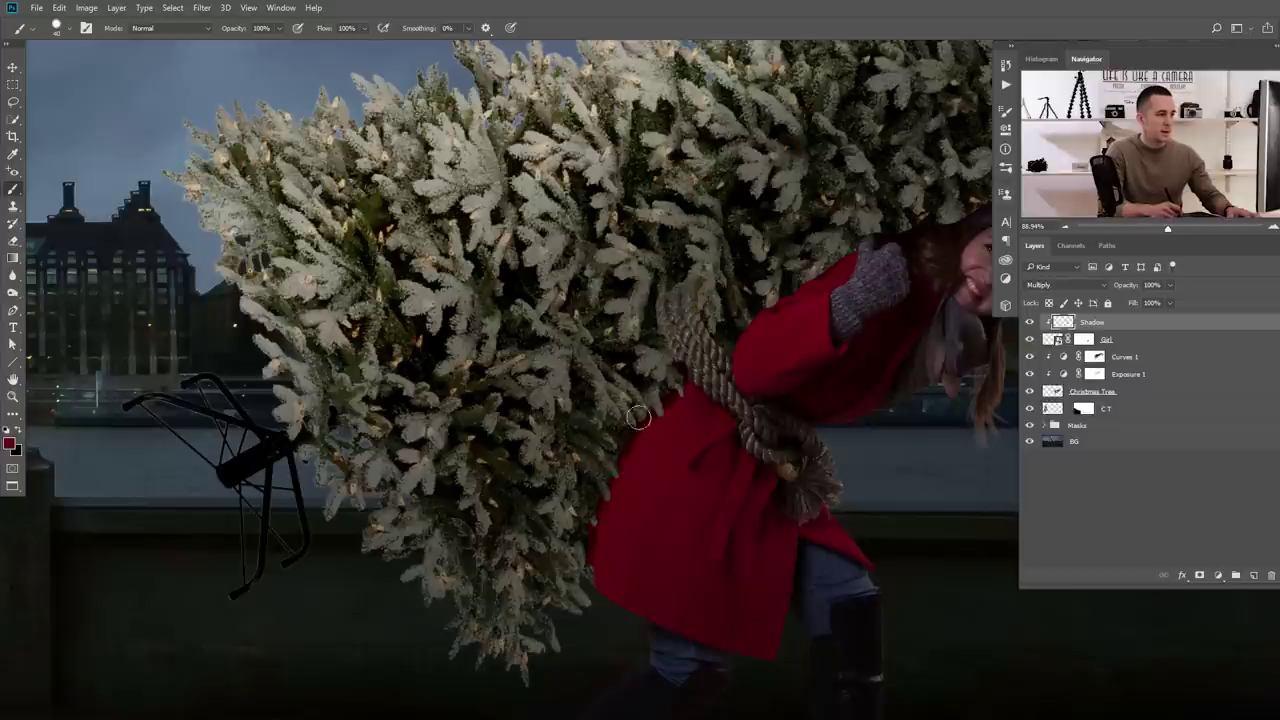
left_click_drag(766, 302, 718, 411)
left_click_drag(710, 429, 706, 429)
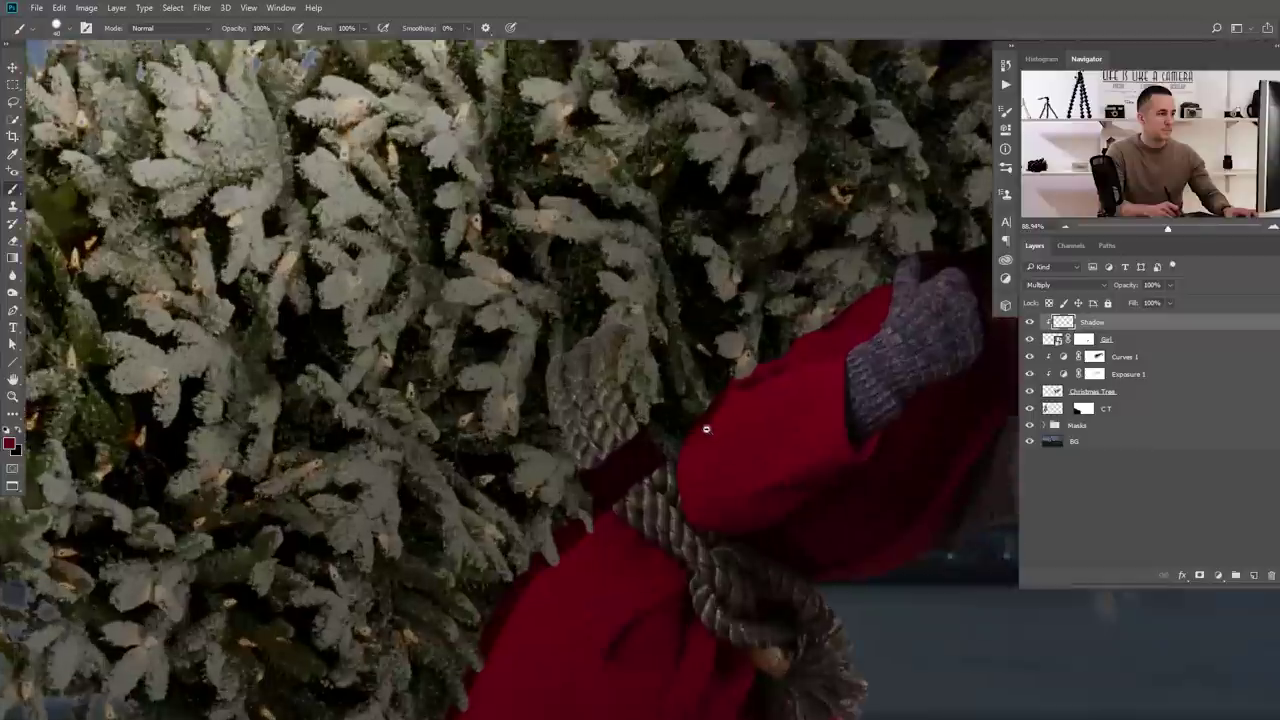
scroll(706, 428, "up", 1)
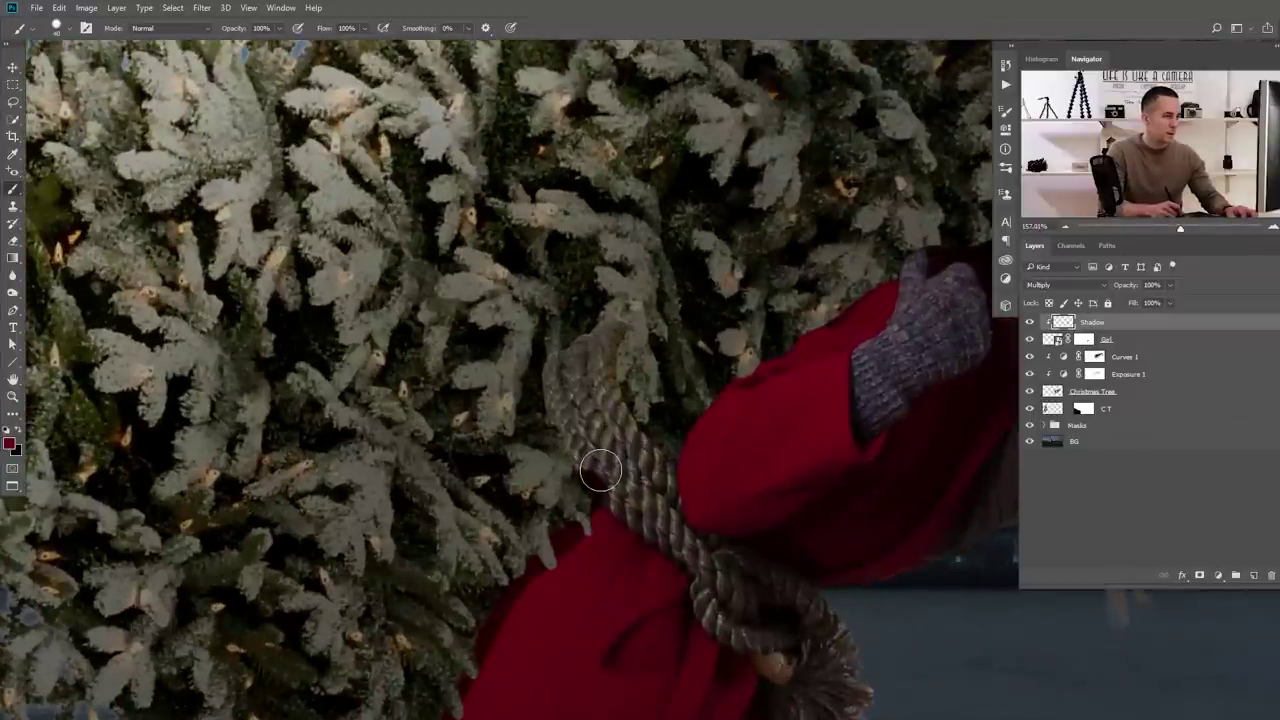
Erase the shadow spilling onto the rope, and paint shadow along the upper edge of the raised sleeve and shoulder
key("e")
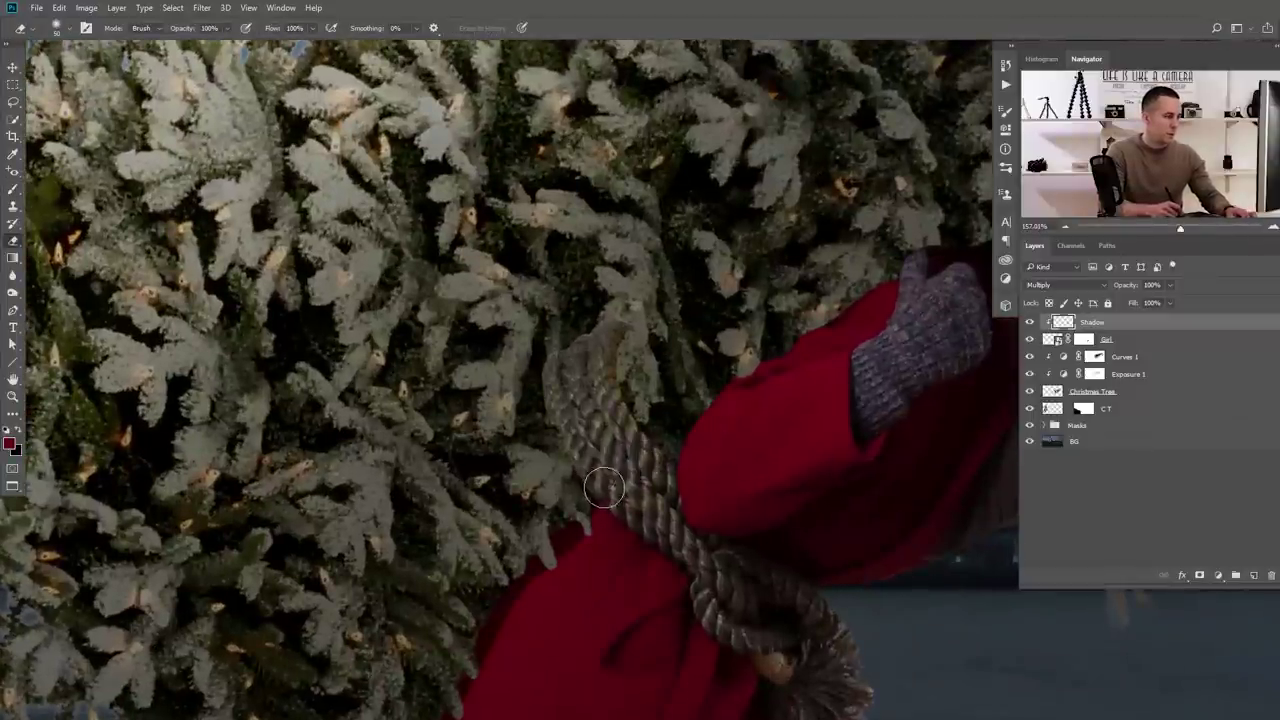
key("b")
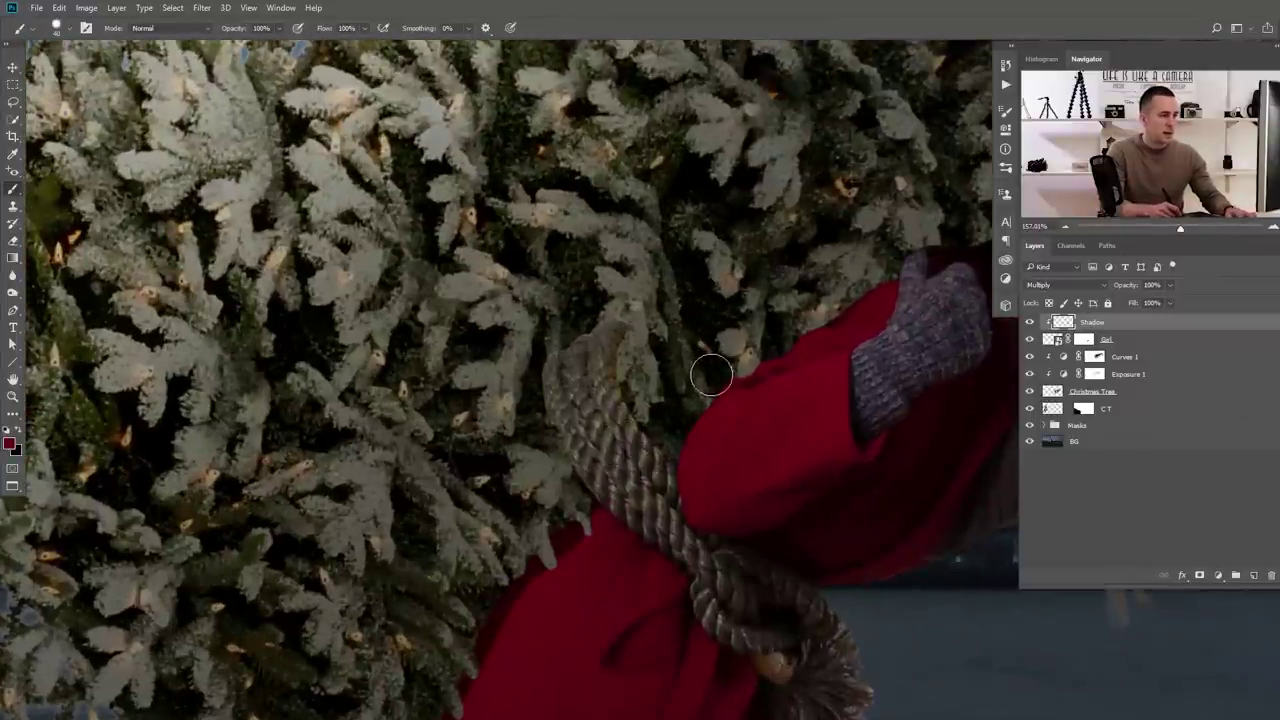
left_click_drag(848, 280, 691, 381)
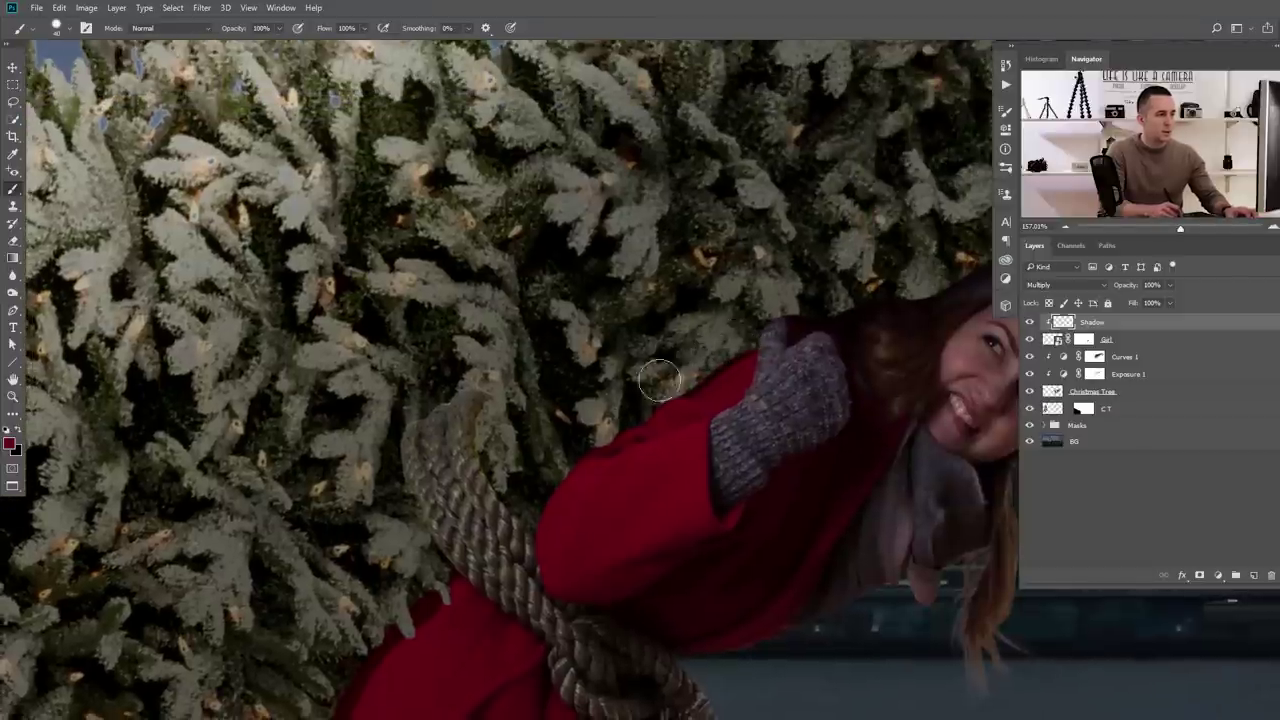
mouse_move(883, 303)
left_mouse_down()
mouse_move(637, 366)
mouse_move(694, 306)
mouse_move(609, 363)
left_mouse_up()
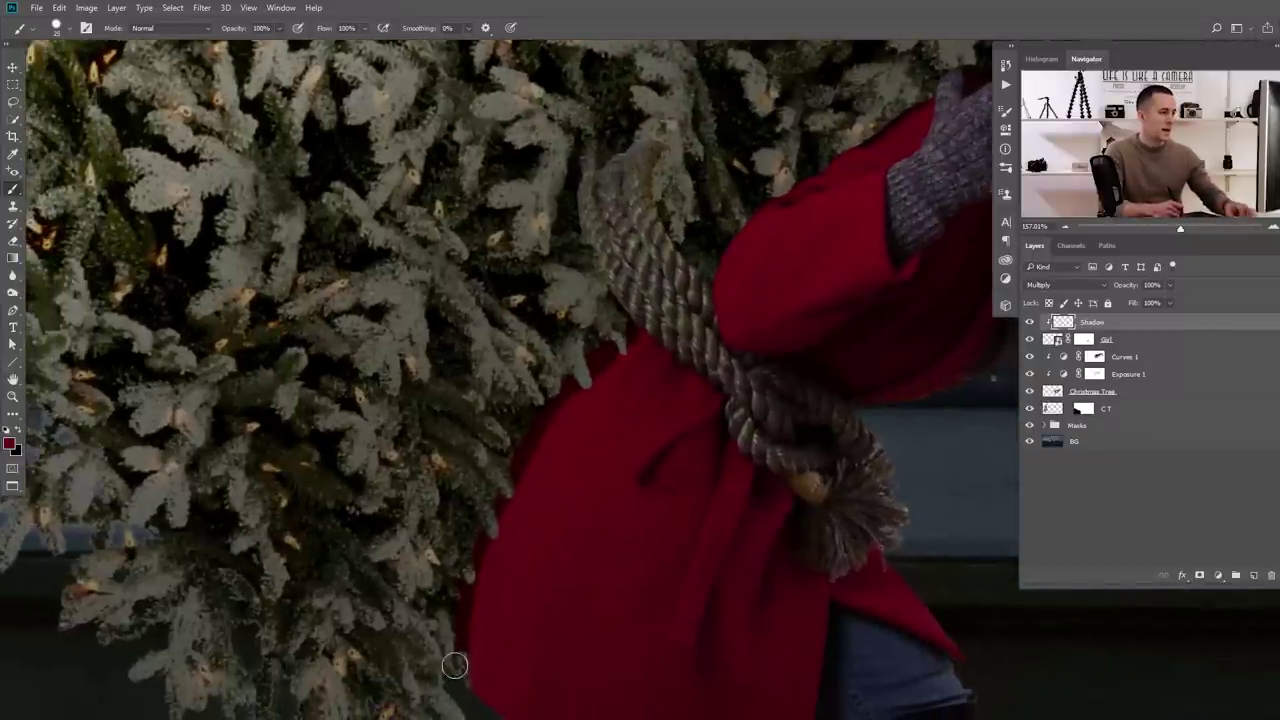
Paint shadow along the coat's lower back edge, and use a smaller brush to refine it along the sleeve, hair and hat
mouse_move(465, 572)
left_mouse_down()
mouse_move(508, 482)
mouse_move(549, 435)
left_mouse_up()
key("bracketleft")
key("bracketleft")
key("bracketleft")
key("bracketleft")
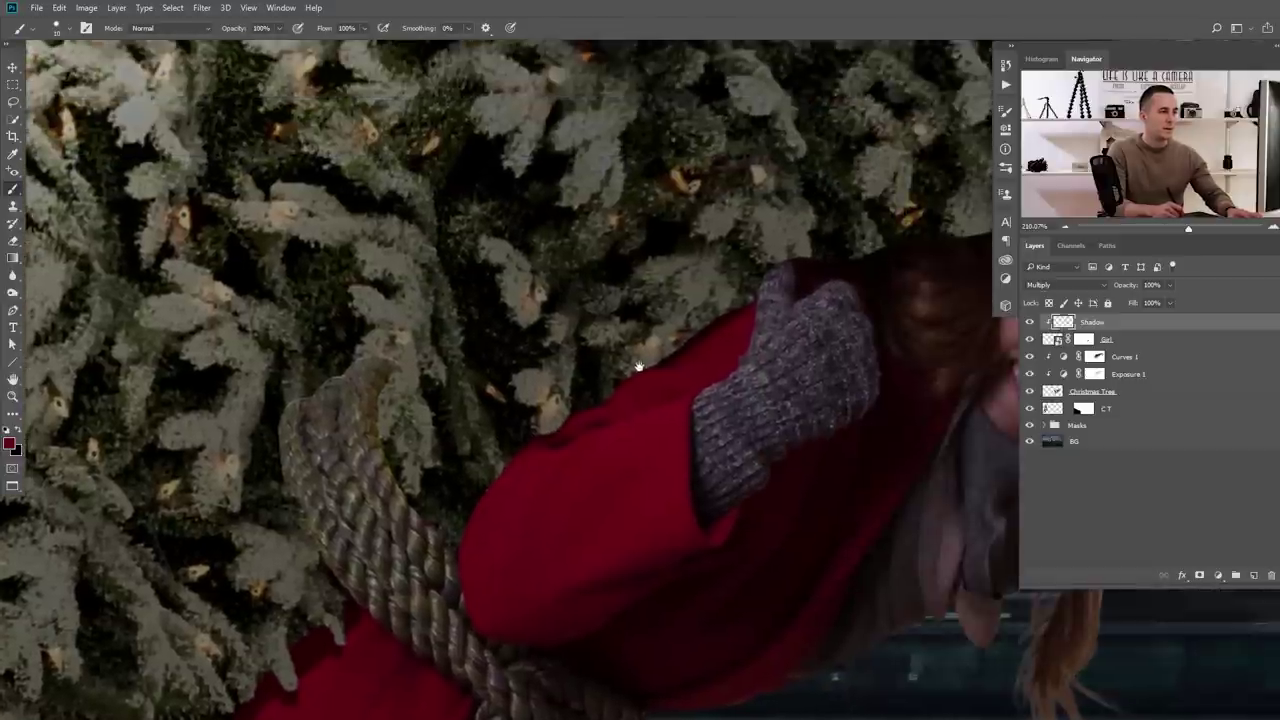
left_click_drag(692, 357, 503, 462)
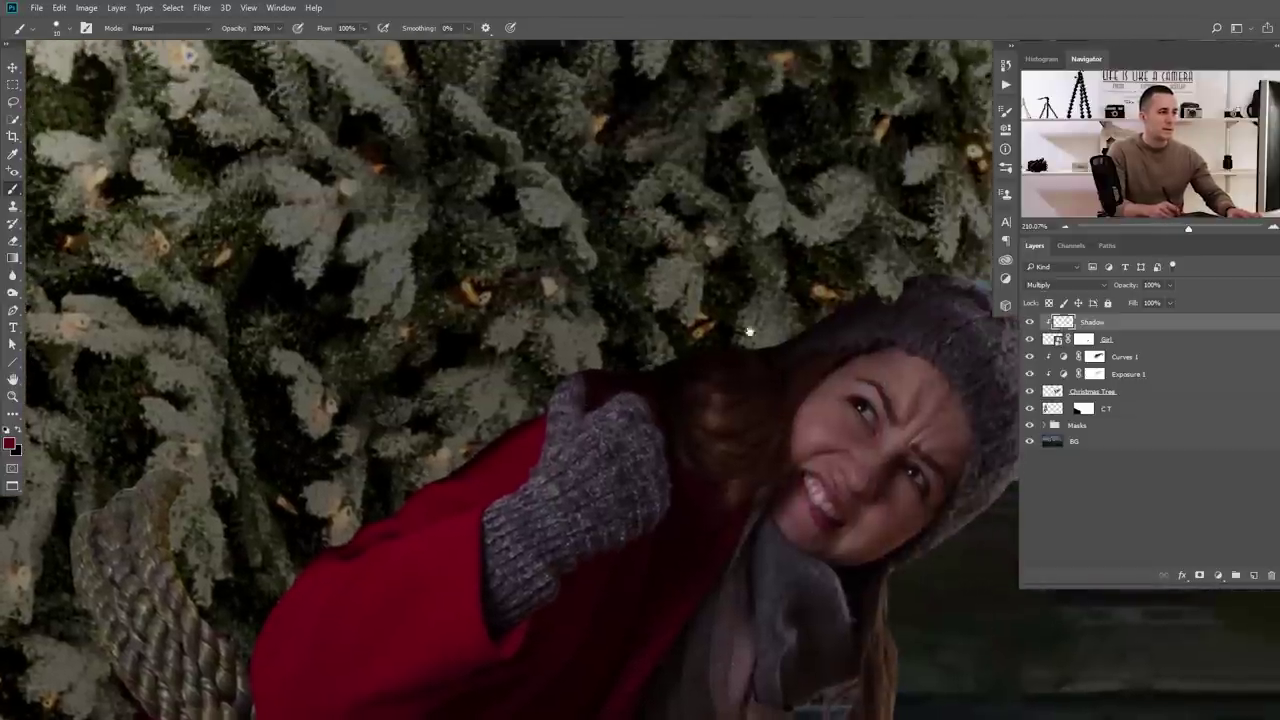
left_click_drag(749, 331, 638, 376)
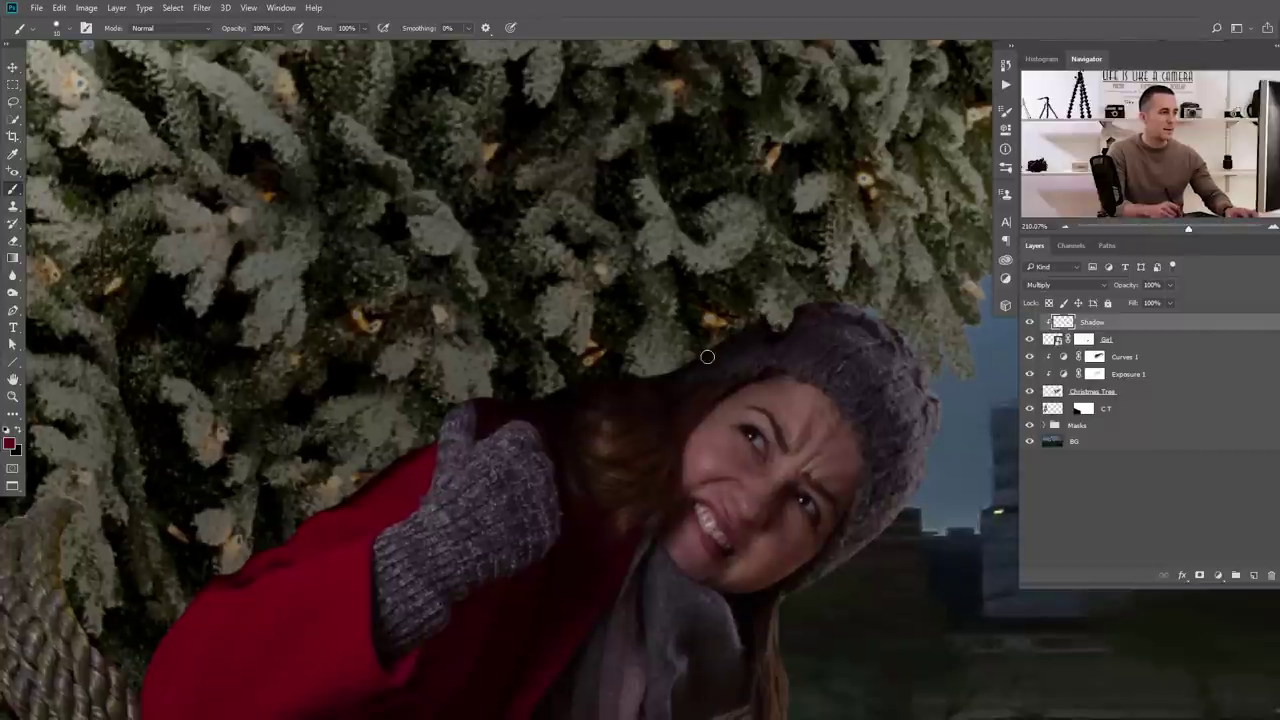
Touch up the shadow with a fine brush where the branch tips meet the coat beside the rope
key("ctrl+0")
scroll(632, 396, "down", 2)
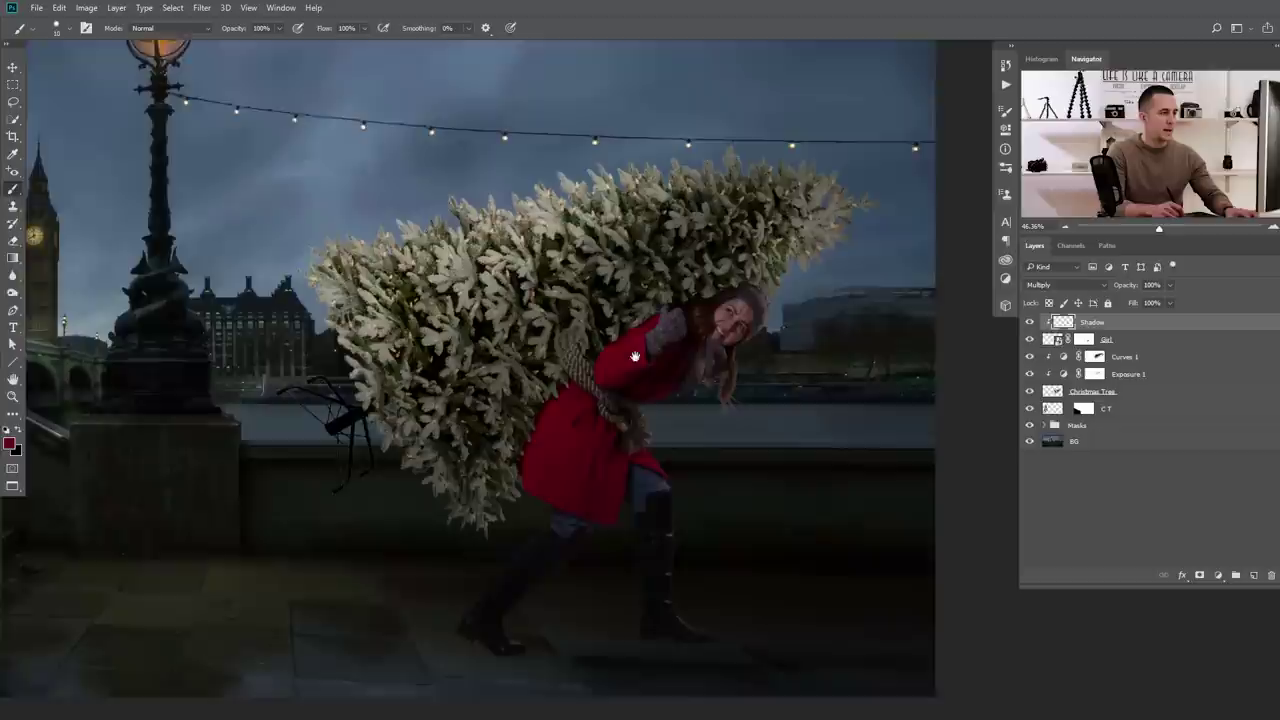
scroll(537, 397, "up", 6)
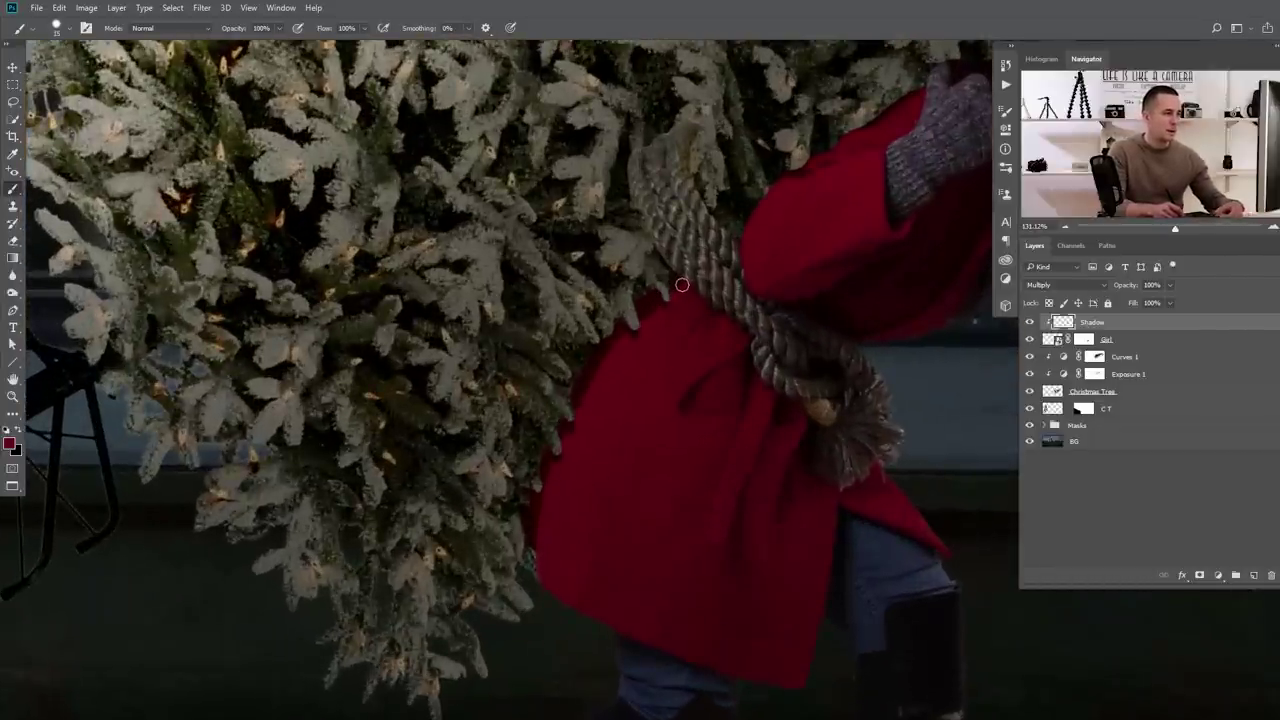
scroll(684, 284, "up", 3)
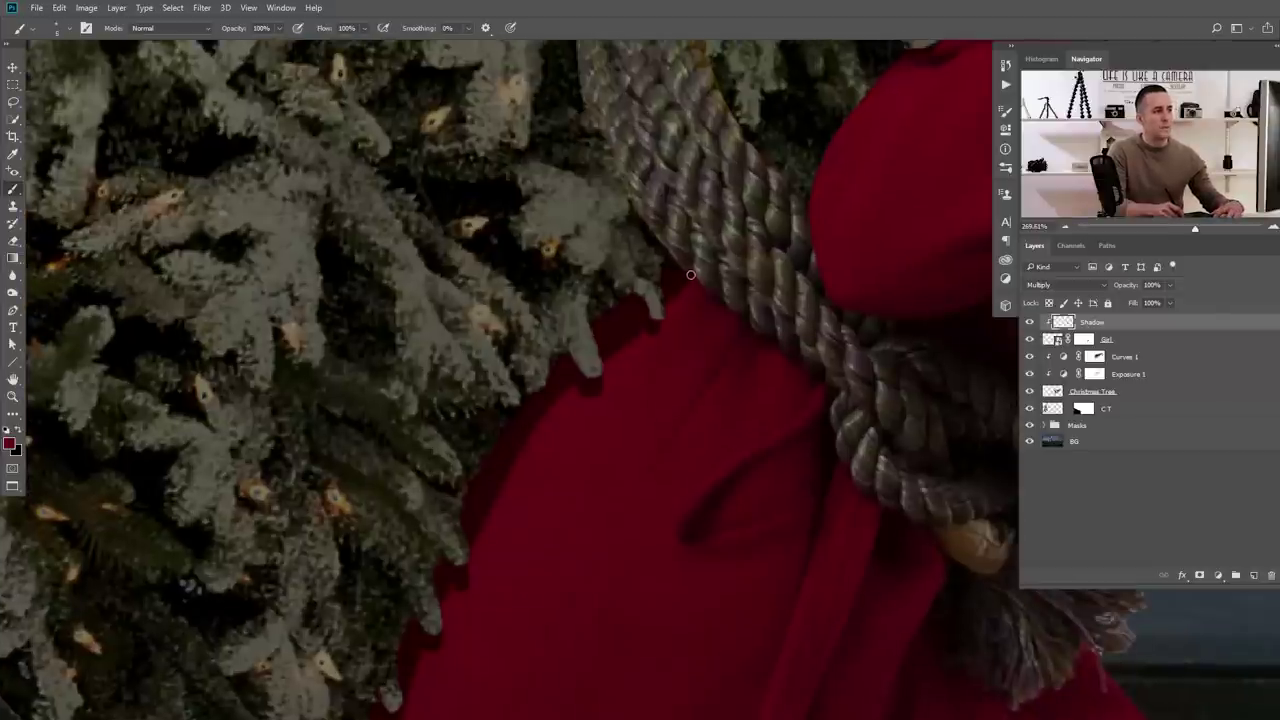
scroll(656, 304, "down", 6)
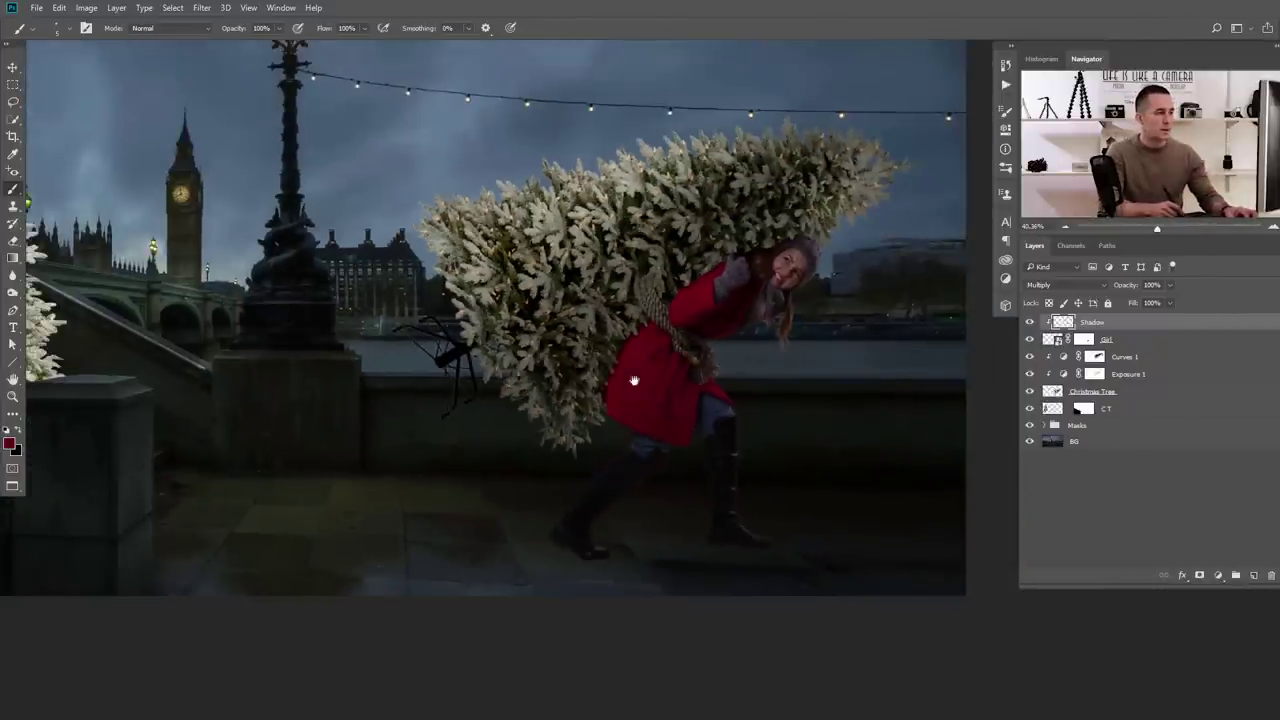
left_click_drag(633, 381, 629, 437)
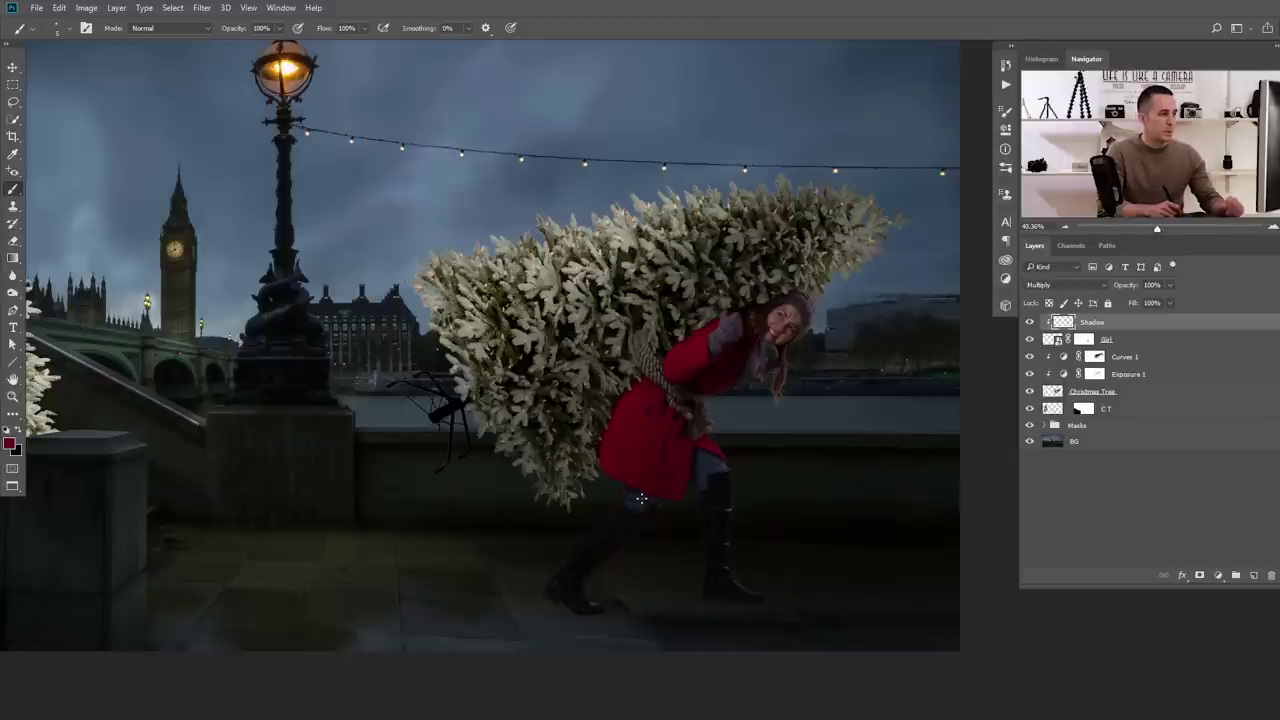
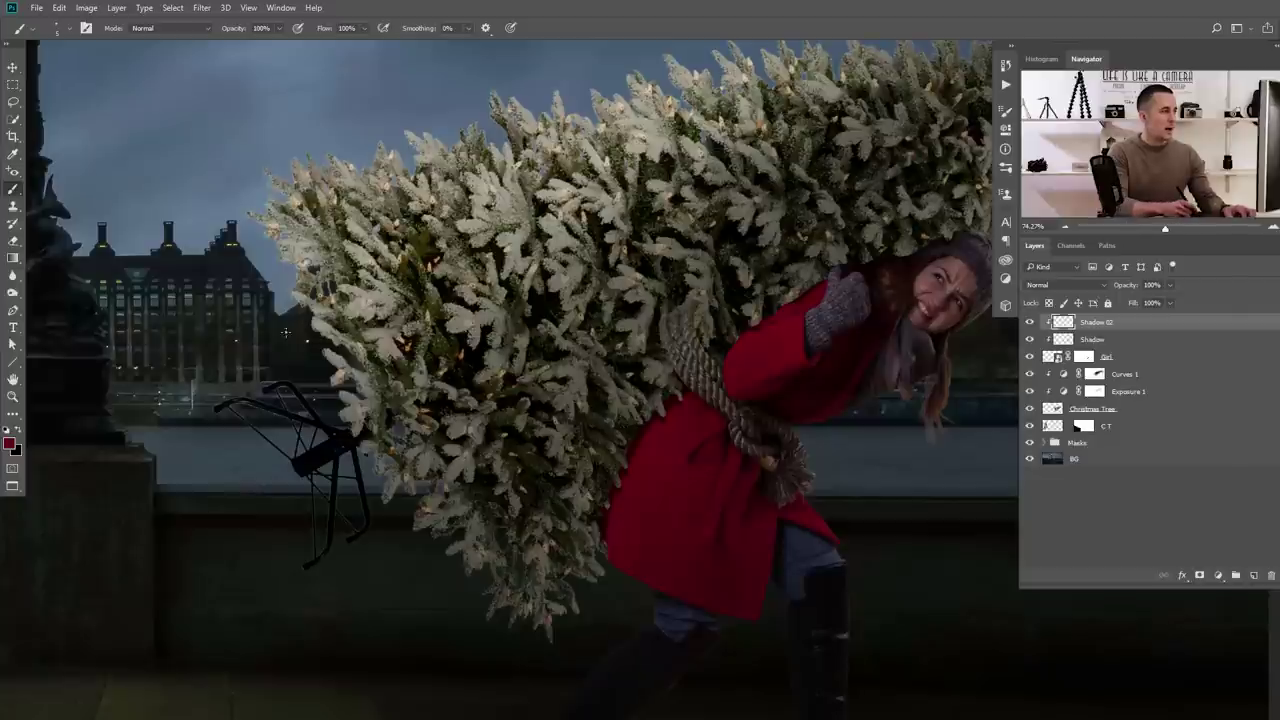
Set the brush opacity to 20% and the Shadow 02 layer's blend mode to Multiply
key("2")
left_click(1079, 290)
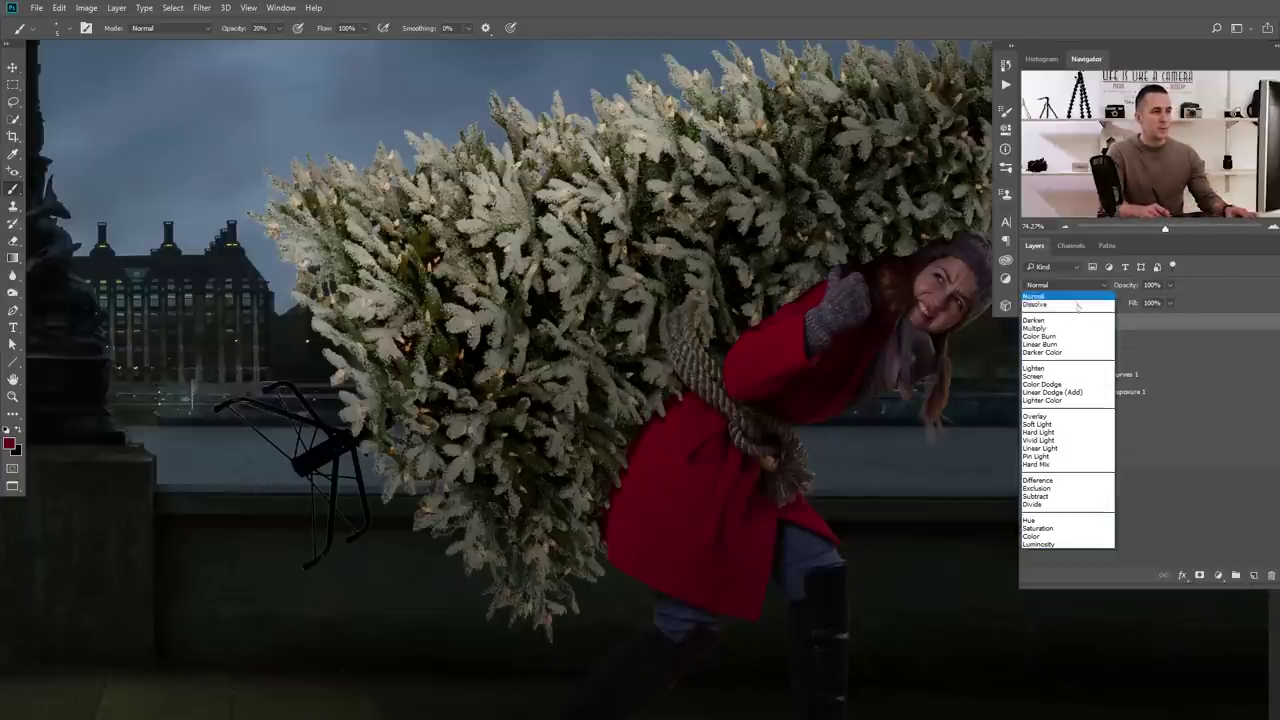
left_click(1061, 325)
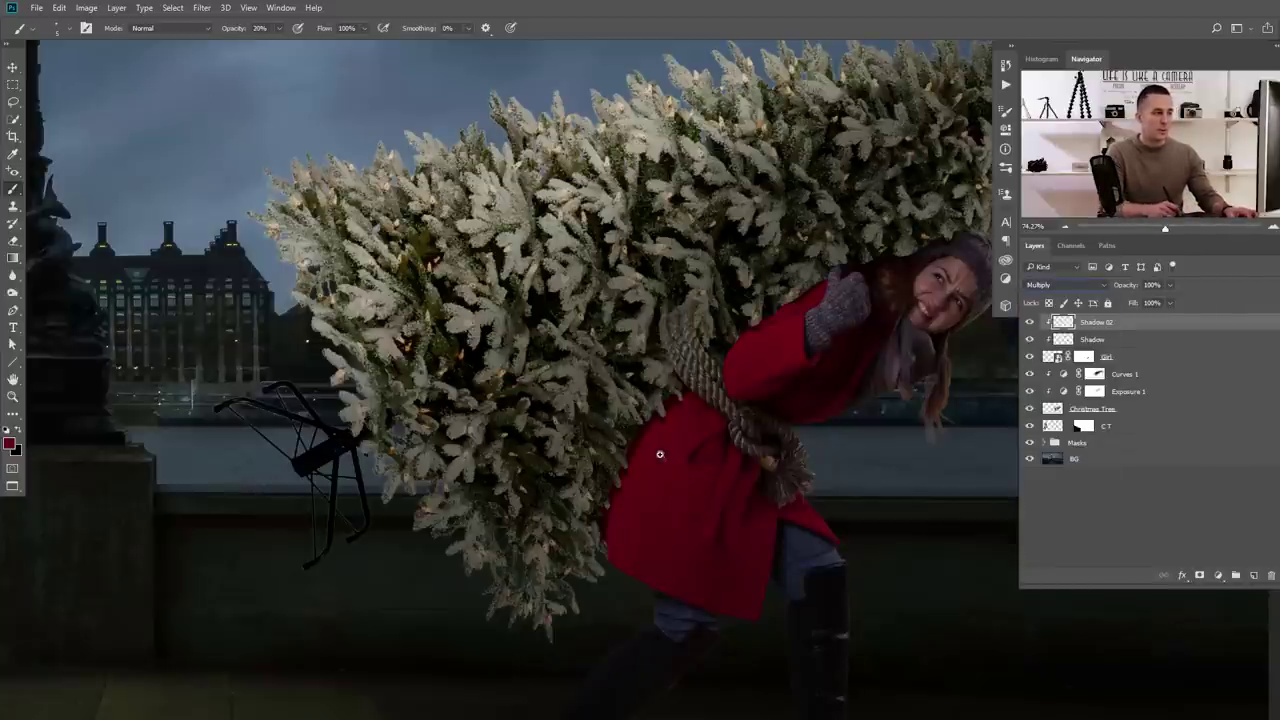
Paint a soft shadow on Shadow 02 over the upper sleeve, shoulder and hat with a 125 px brush
left_click_drag(660, 454, 708, 446)
key("bracketright")
key("bracketright")
key("bracketright")
key("bracketright")
key("bracketright")
key("bracketright")
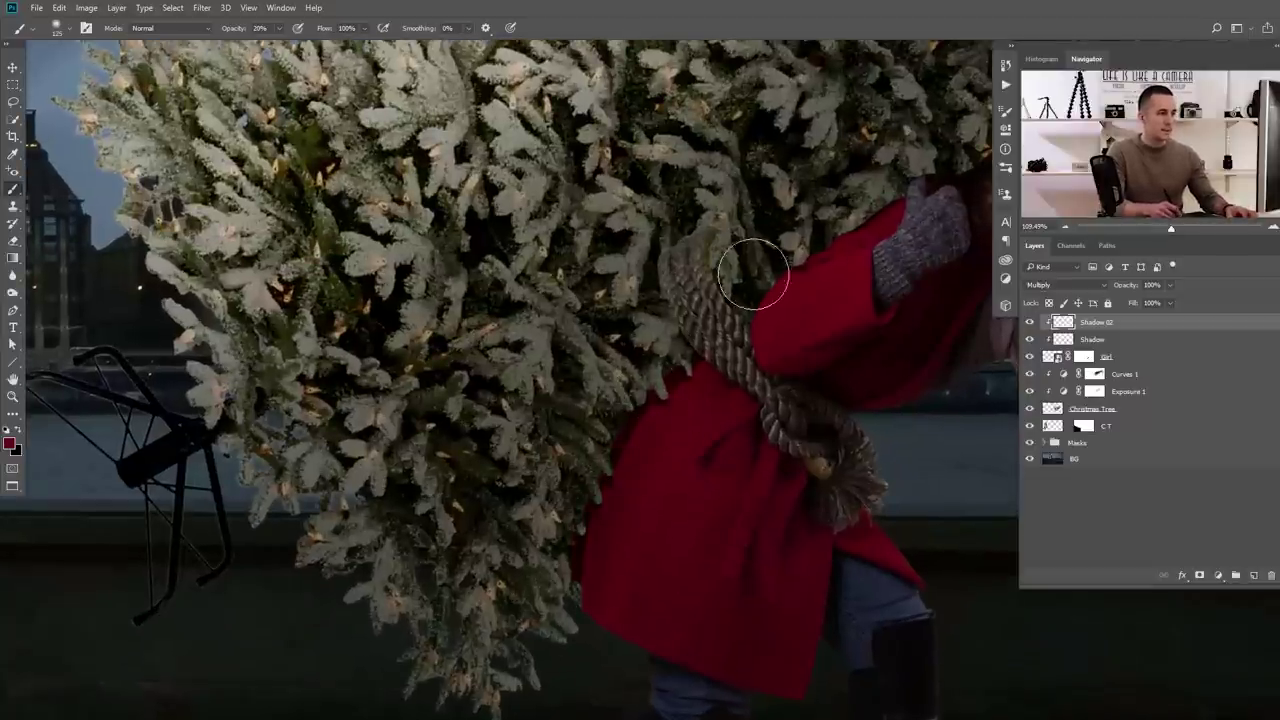
left_click_drag(834, 217, 663, 357)
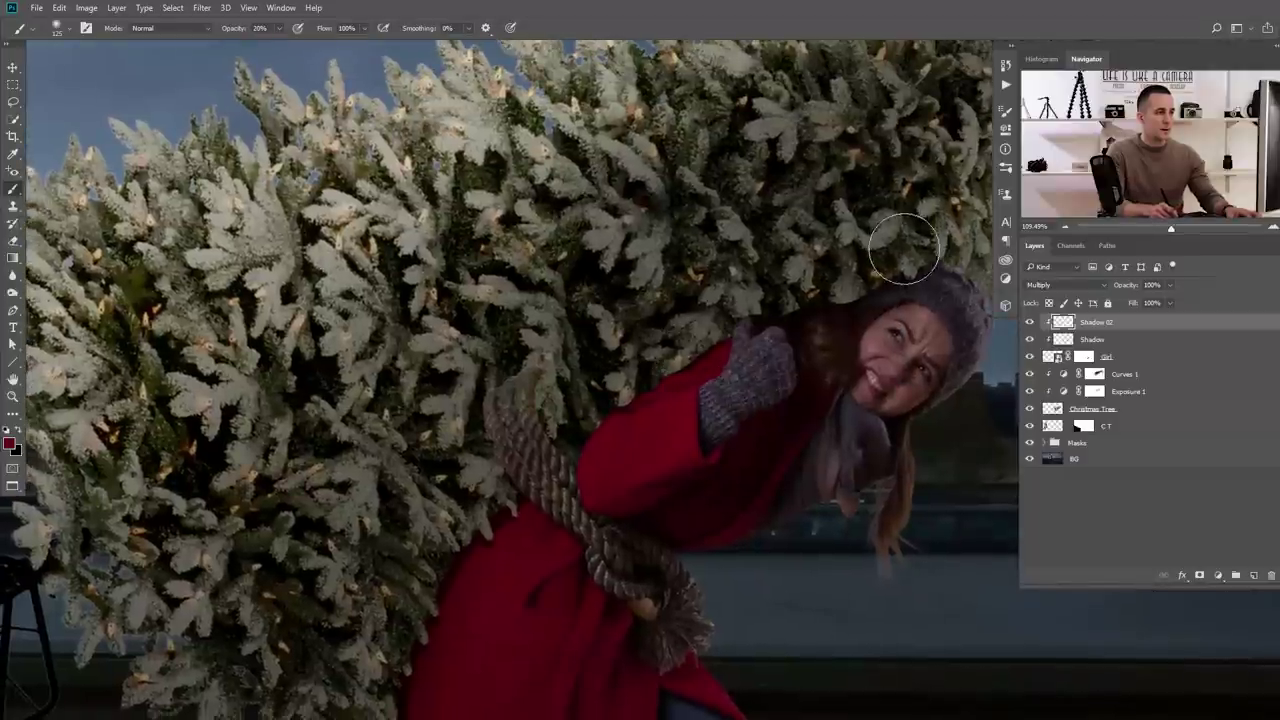
Continue the soft shadow down the coat's back edge under the branches, using a smaller brush near the branch tips
left_click_drag(491, 534, 557, 443)
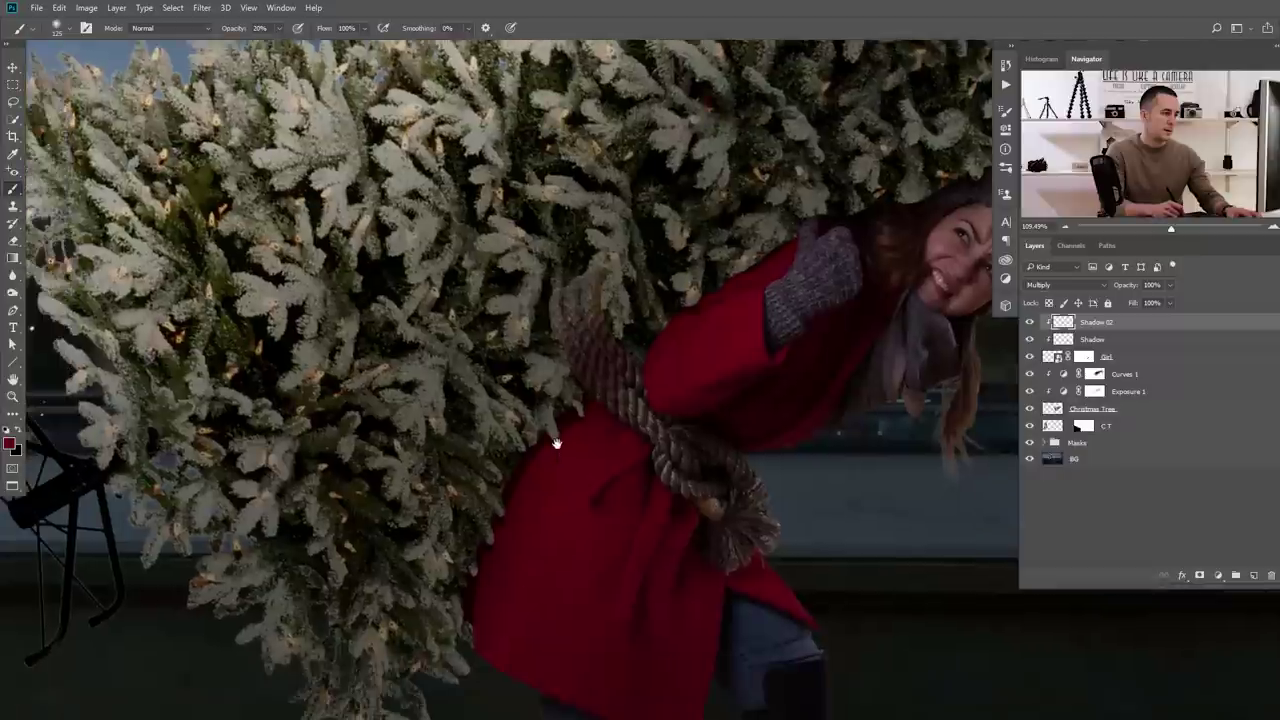
scroll(580, 370, "up", 2)
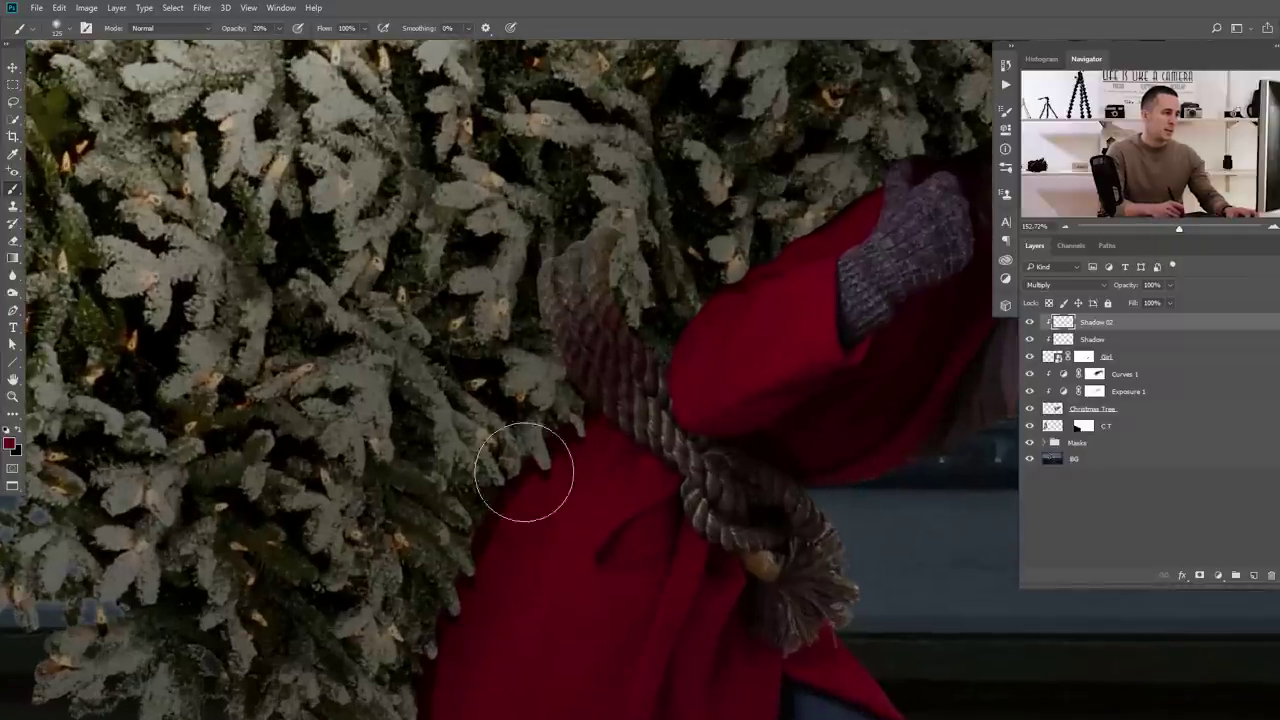
left_click_drag(543, 486, 563, 389)
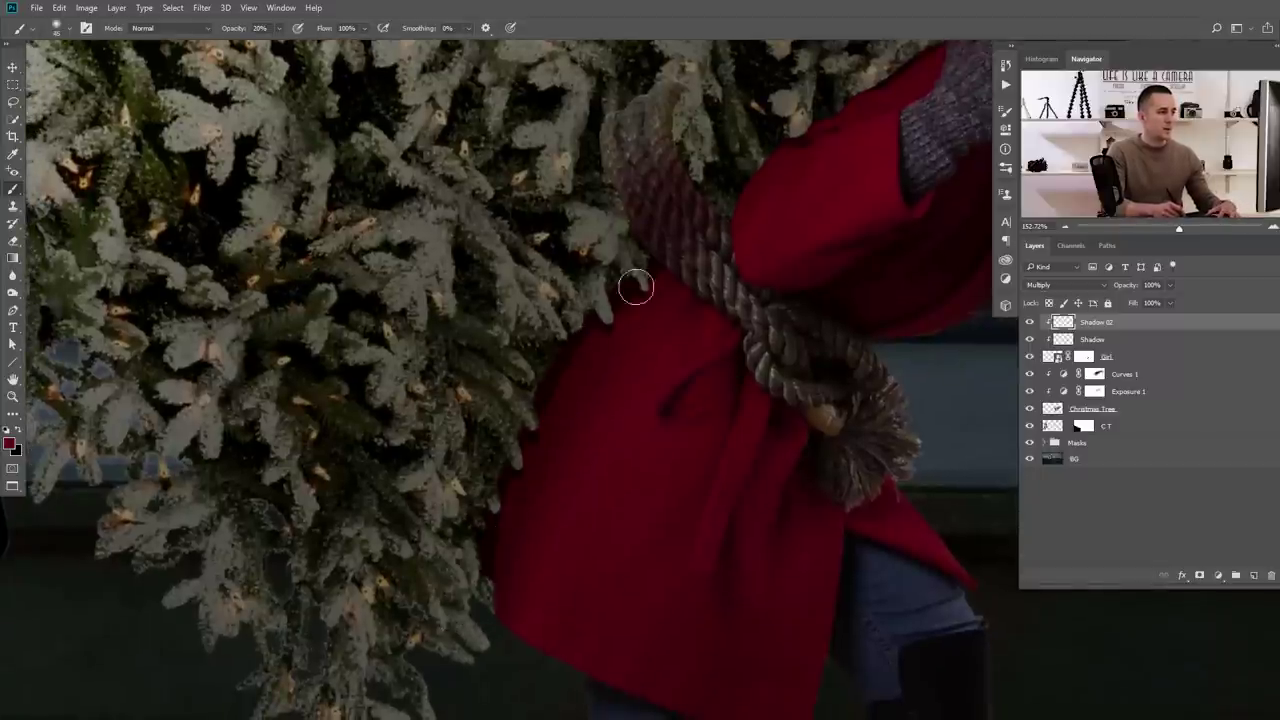
key("ctrl+0")
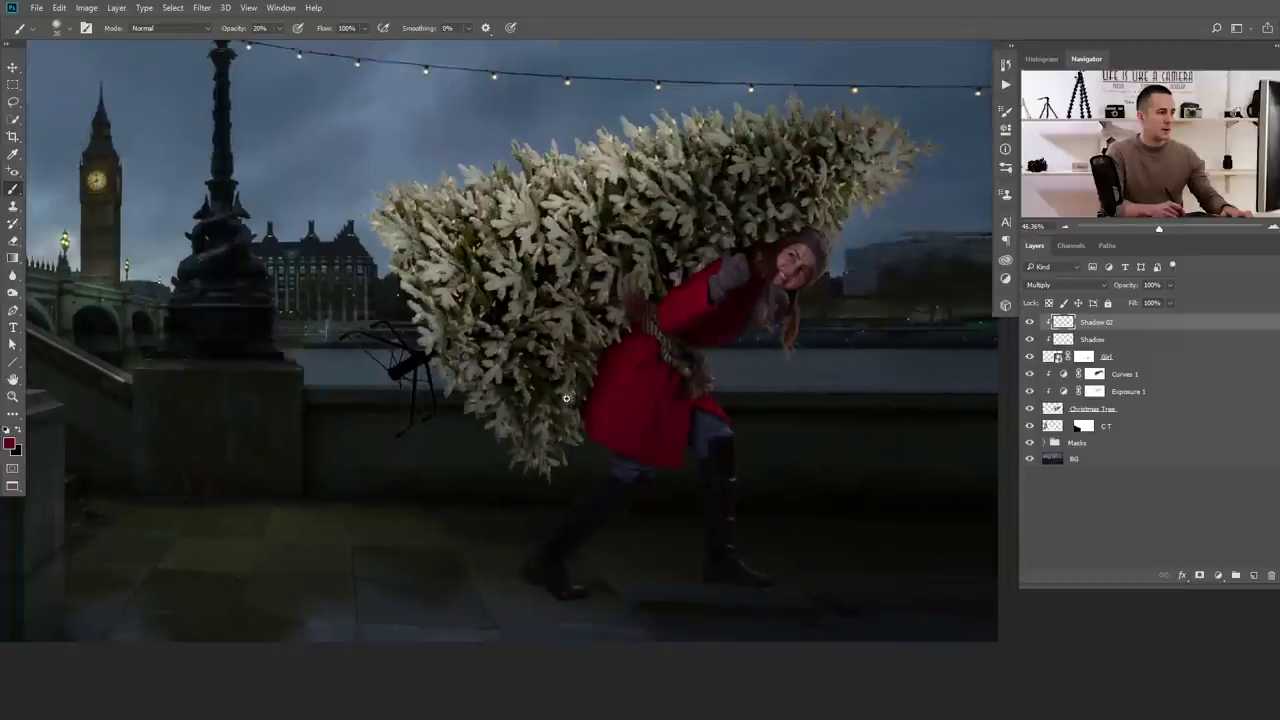
scroll(566, 398, "down", 1)
scroll(590, 392, "up", 5)
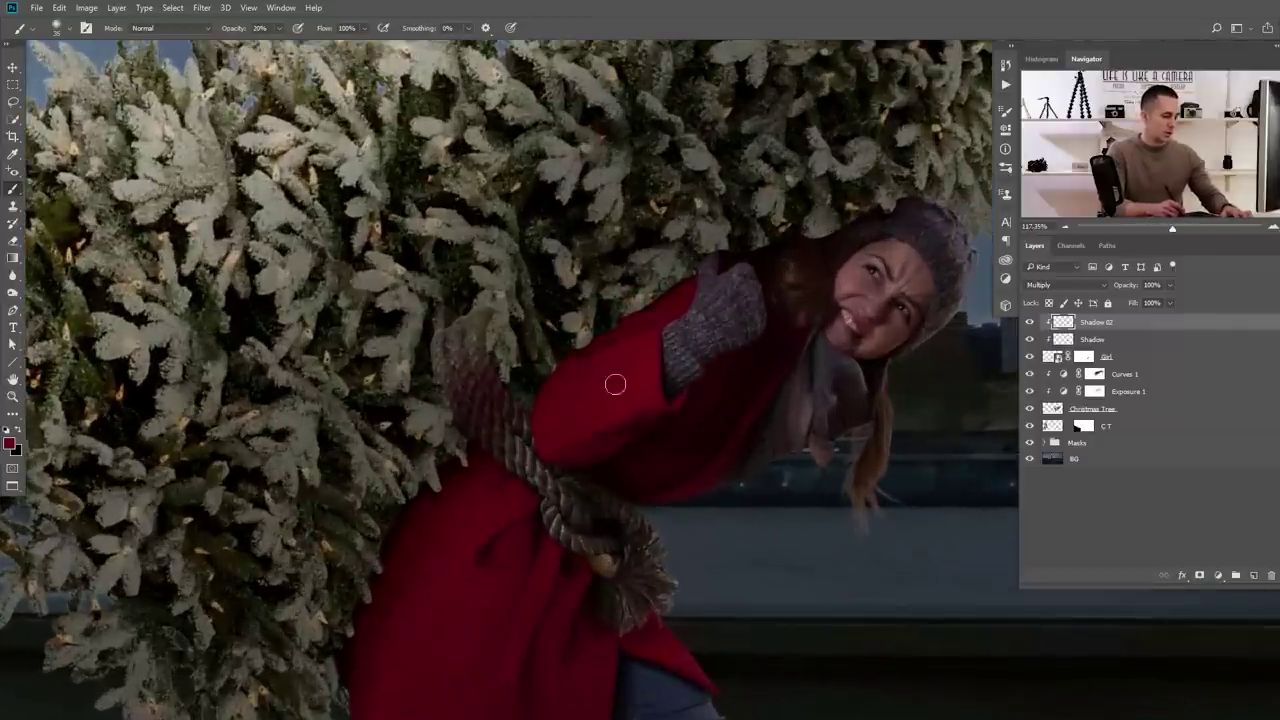
Erase the Shadow 02 paint from the rope between the tree and the coat at 100% opacity
key("e")
scroll(560, 388, "up", 3)
mouse_move(558, 377)
left_mouse_down()
mouse_move(576, 404)
mouse_move(546, 367)
mouse_move(580, 438)
mouse_move(600, 404)
mouse_move(588, 346)
mouse_move(631, 416)
mouse_move(630, 400)
mouse_move(629, 432)
mouse_move(613, 430)
mouse_move(612, 451)
mouse_move(605, 426)
mouse_move(563, 413)
left_mouse_up()
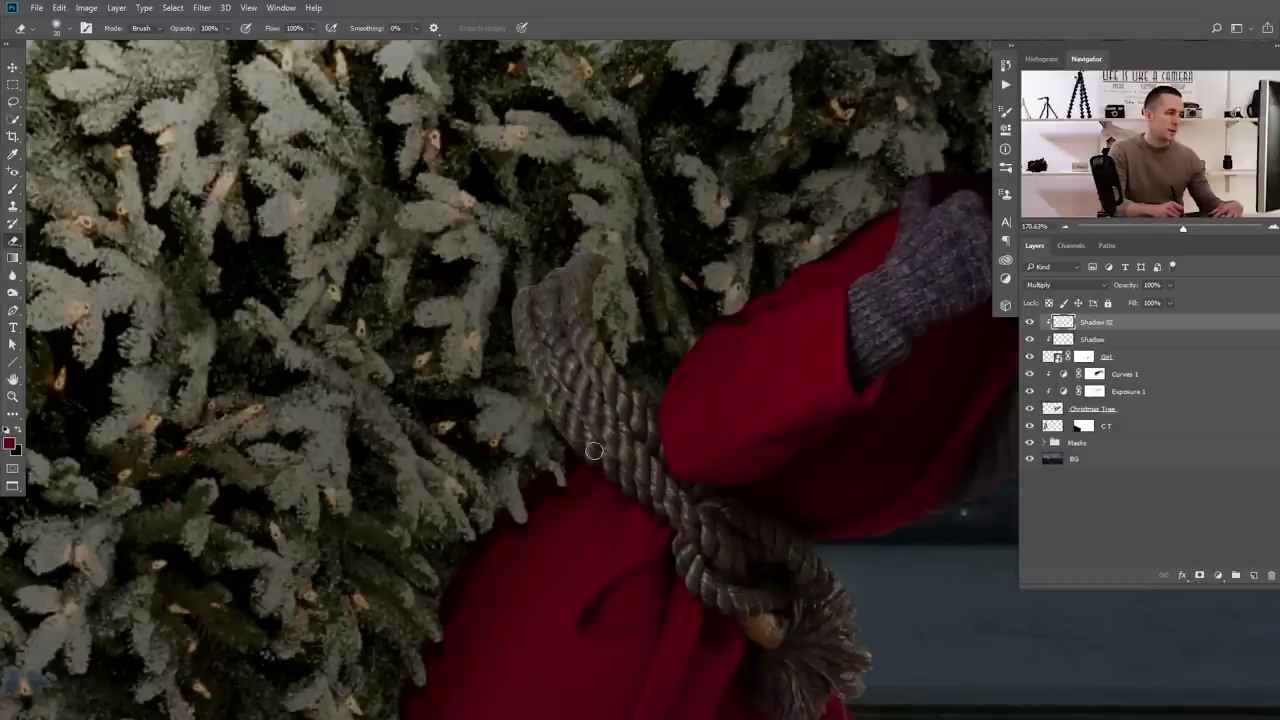
mouse_move(597, 396)
left_mouse_down()
mouse_move(573, 349)
mouse_move(574, 300)
left_mouse_up()
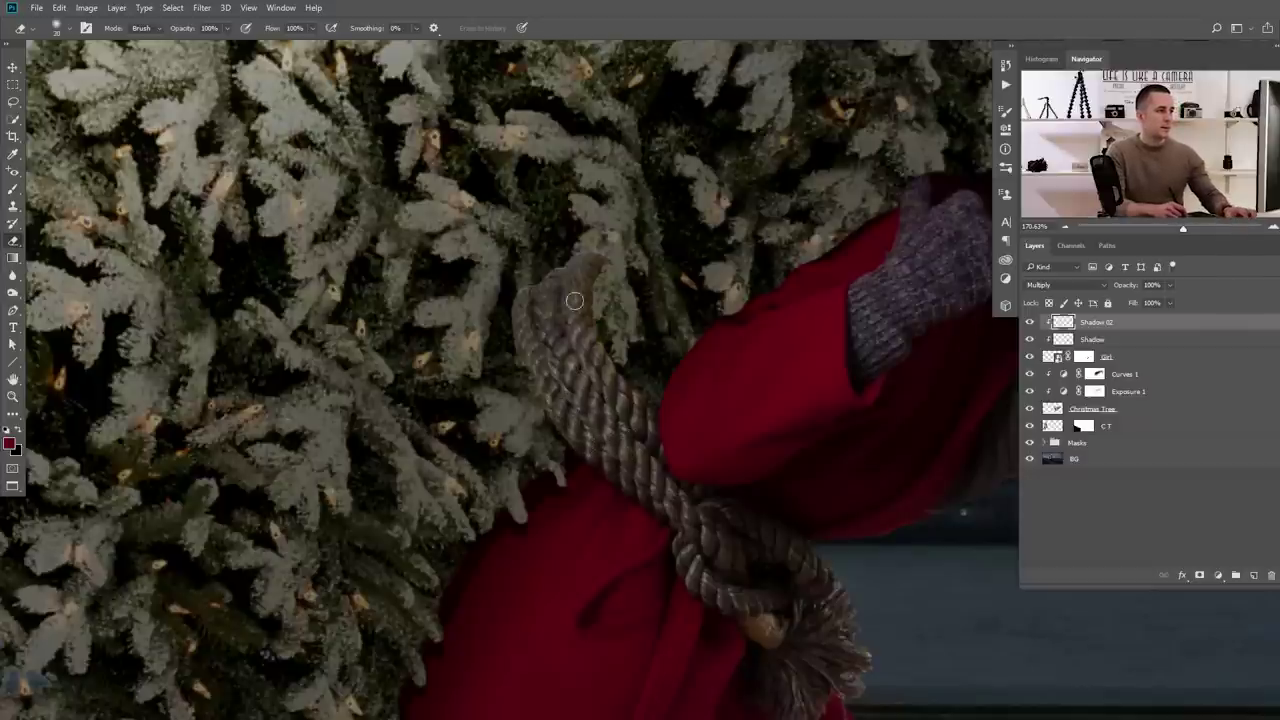
Toggle the Shadow 02 layer's visibility to compare the woman with and without the soft shadow
key("ctrl+0")
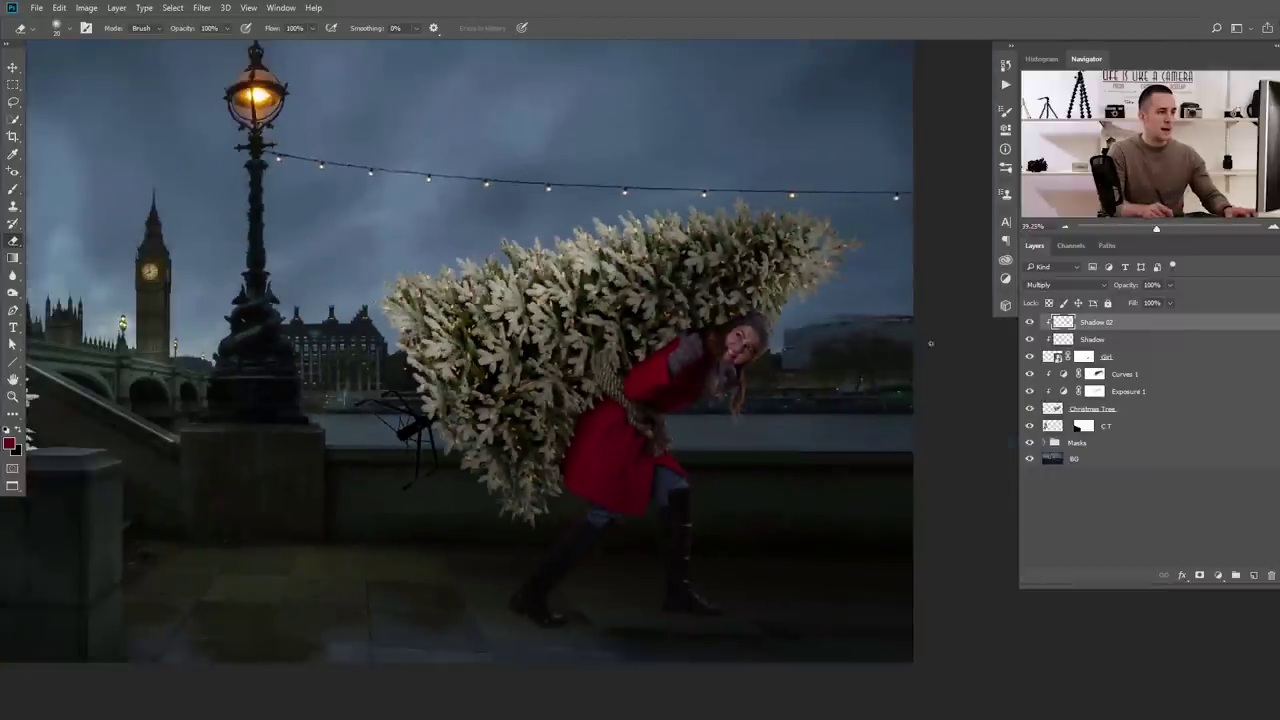
left_click(1030, 324)
left_click(1030, 324)
left_click(1030, 322)
left_click(1030, 322)
Examine how the tree, rope and red coat blend together, both in the whole composite and up close
left_click_drag(670, 436, 646, 456)
scroll(649, 446, "up", 5)
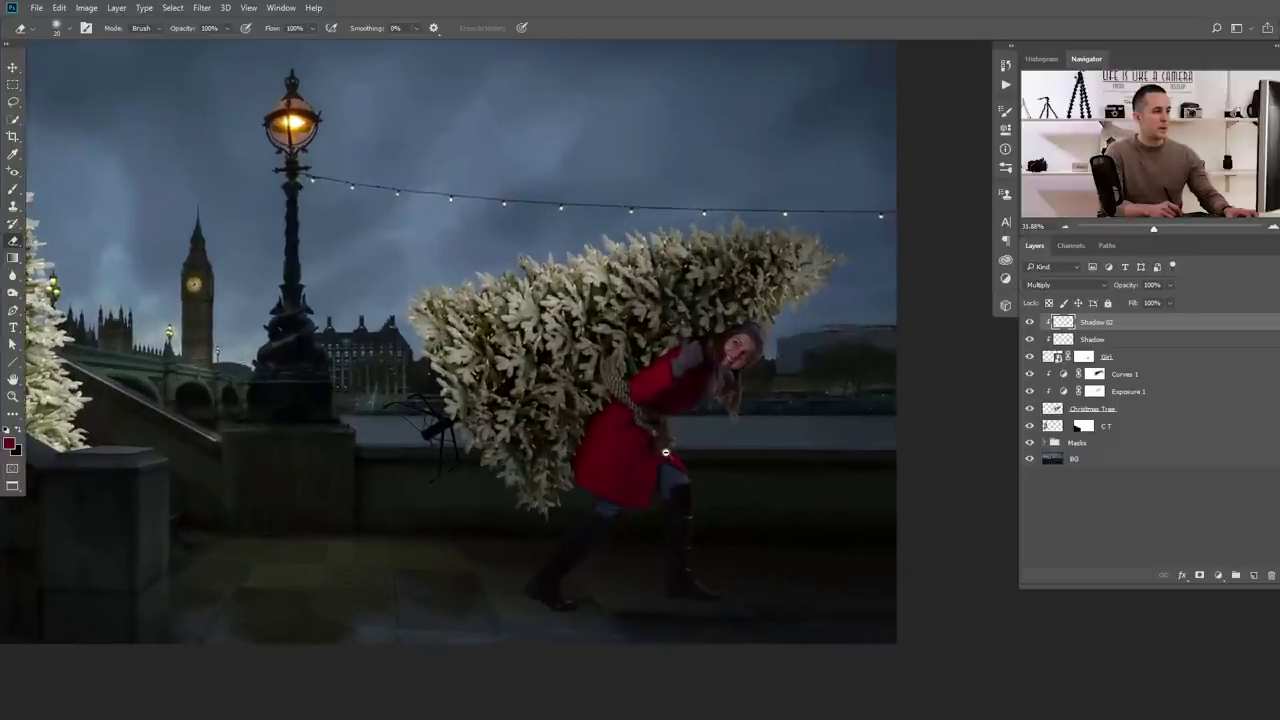
scroll(708, 450, "down", 5)
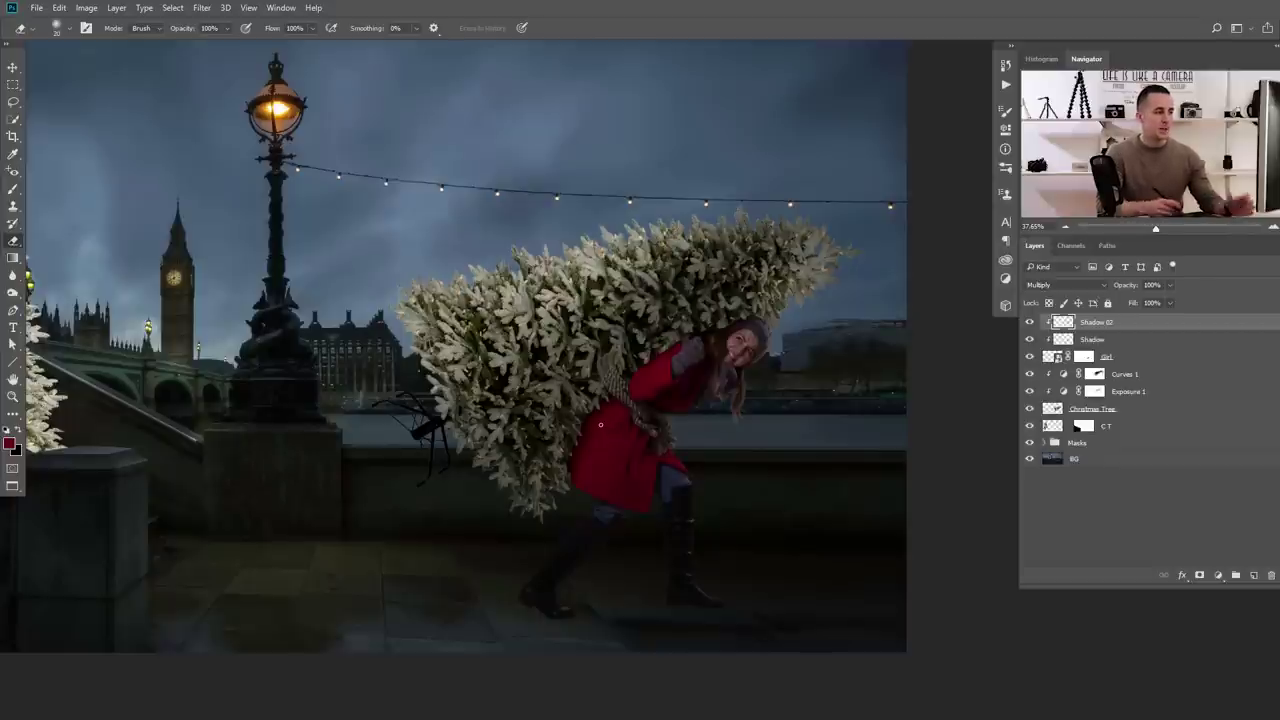
scroll(537, 465, "up", 3)
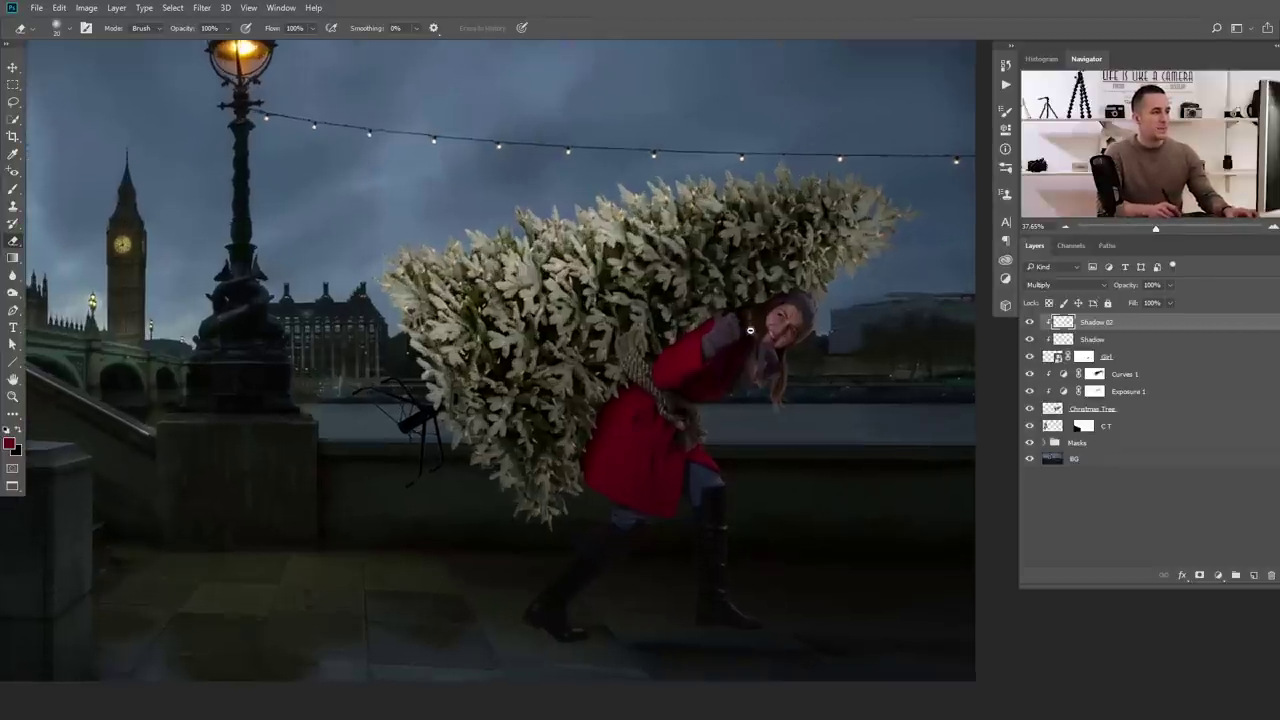
scroll(586, 437, "up", 5)
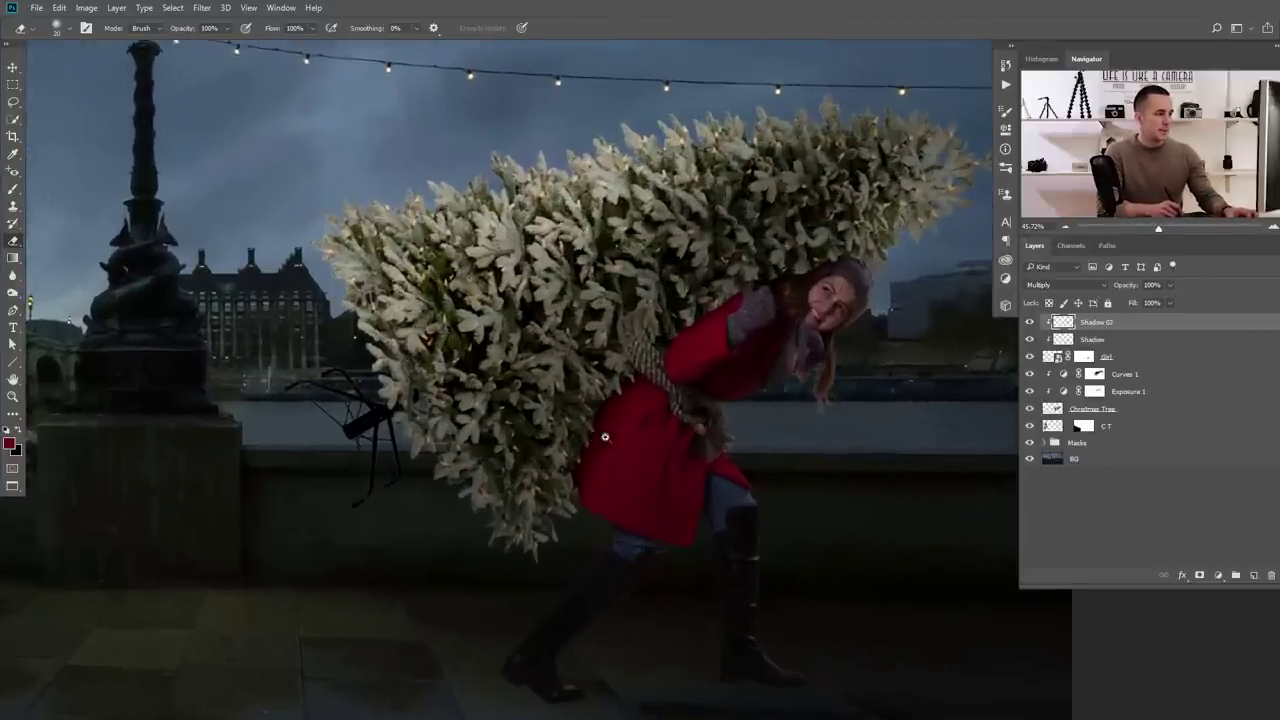
scroll(640, 402, "down", 3)
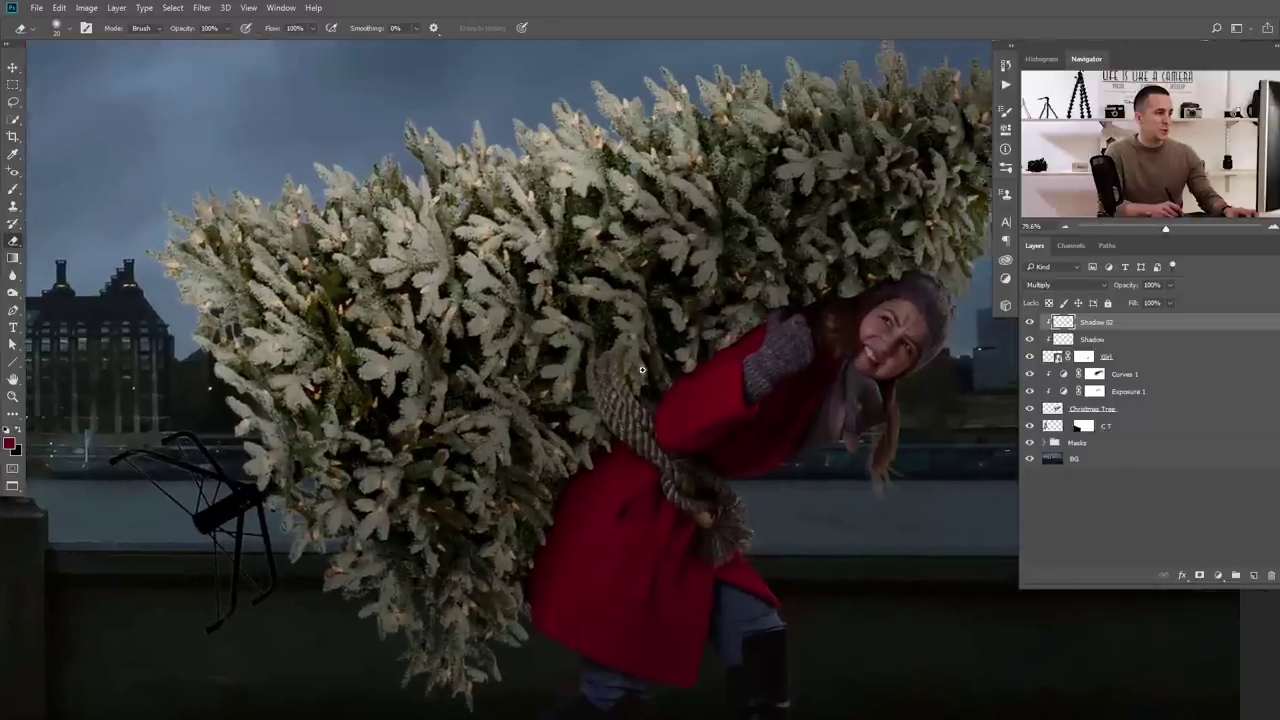
scroll(647, 333, "up", 6)
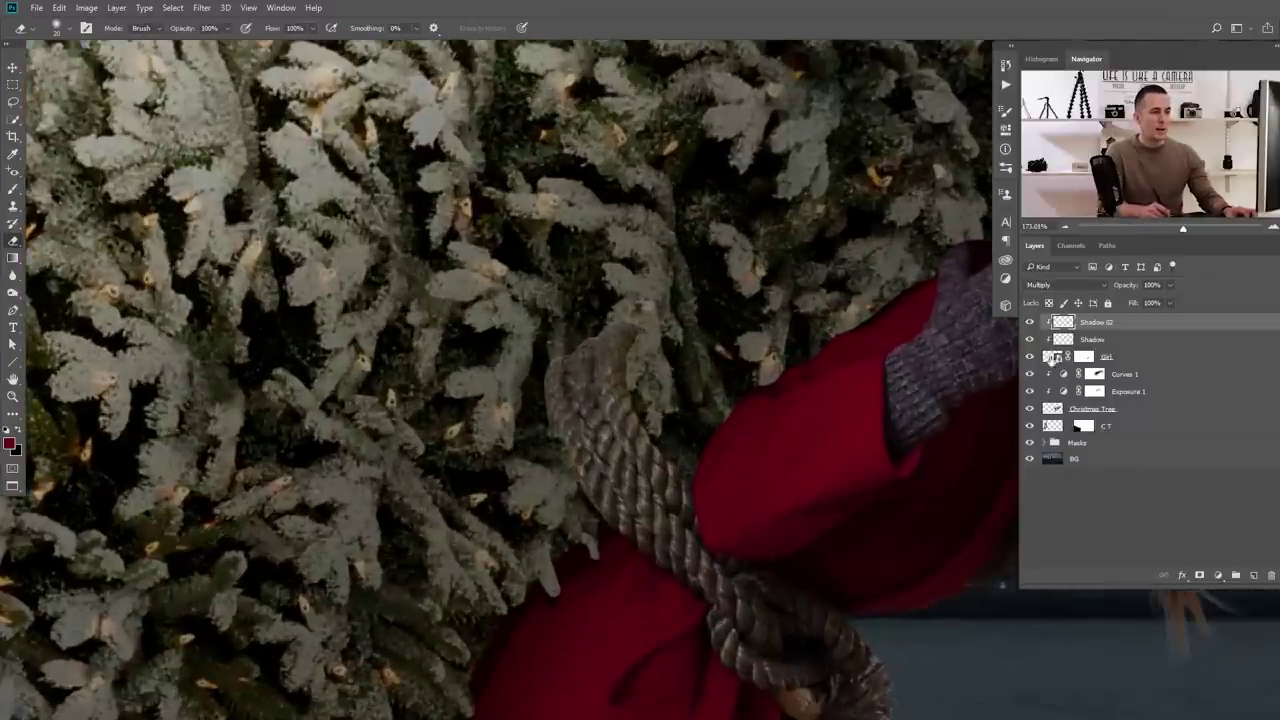
Paint black at 100% opacity on the Girl layer's mask to hide the pointed tip of the rope against the tree
left_click(1085, 358)
right_click(665, 335)
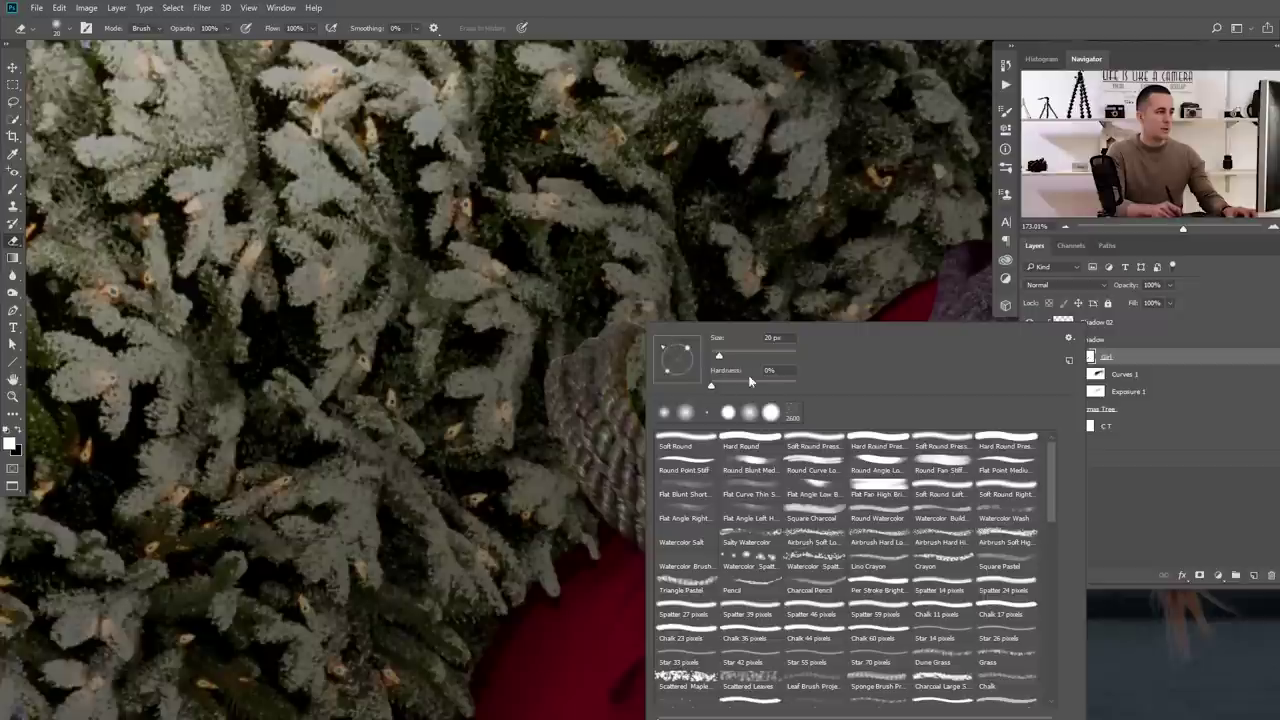
left_click(1165, 500)
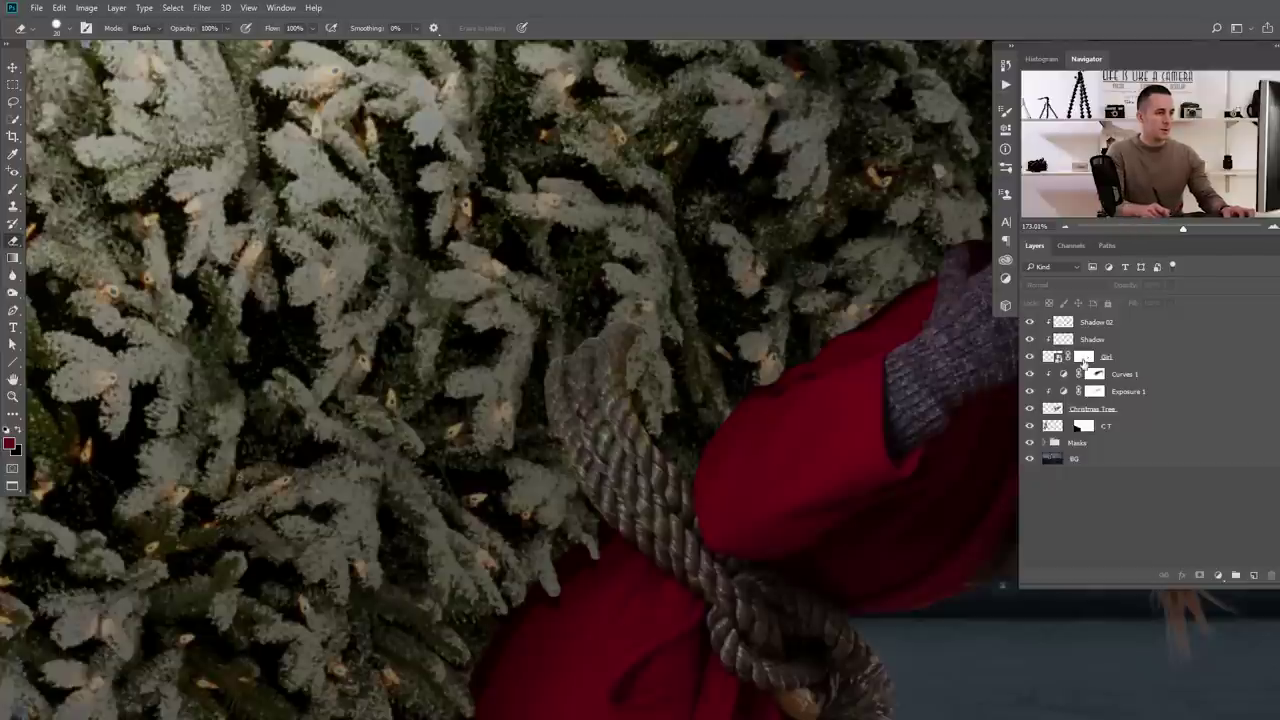
left_click(1085, 358)
key("b")
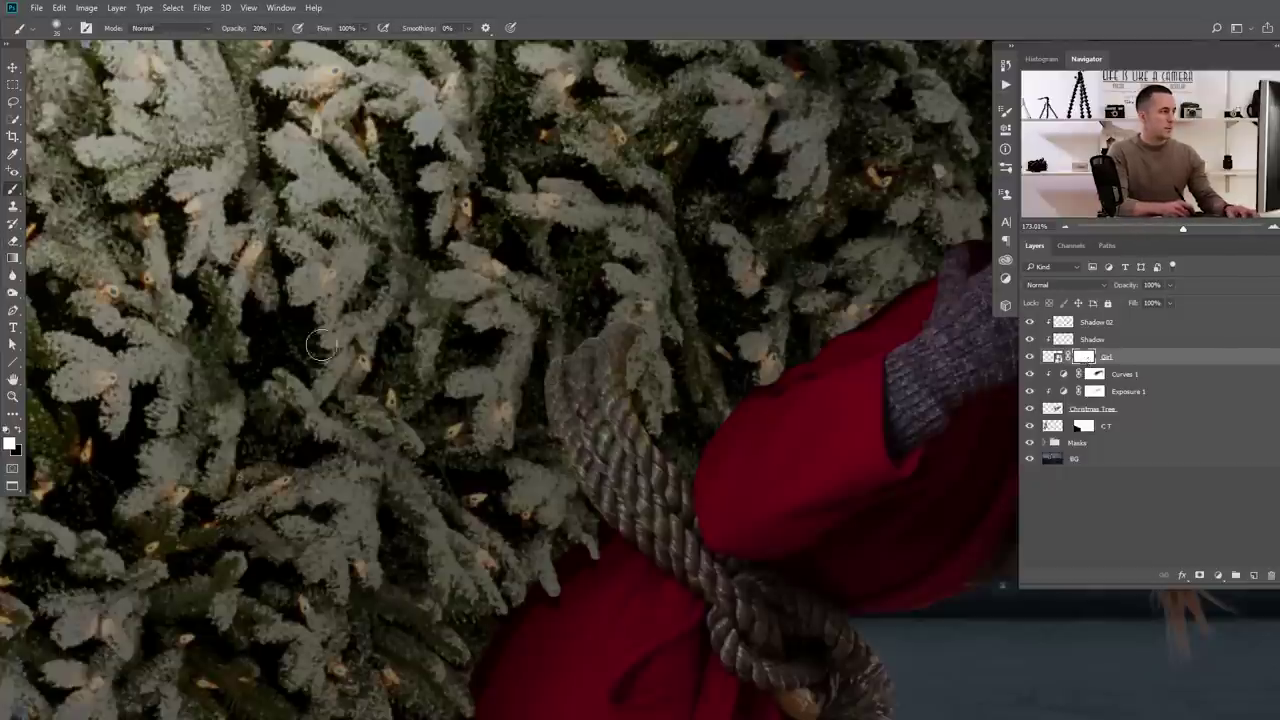
key("x")
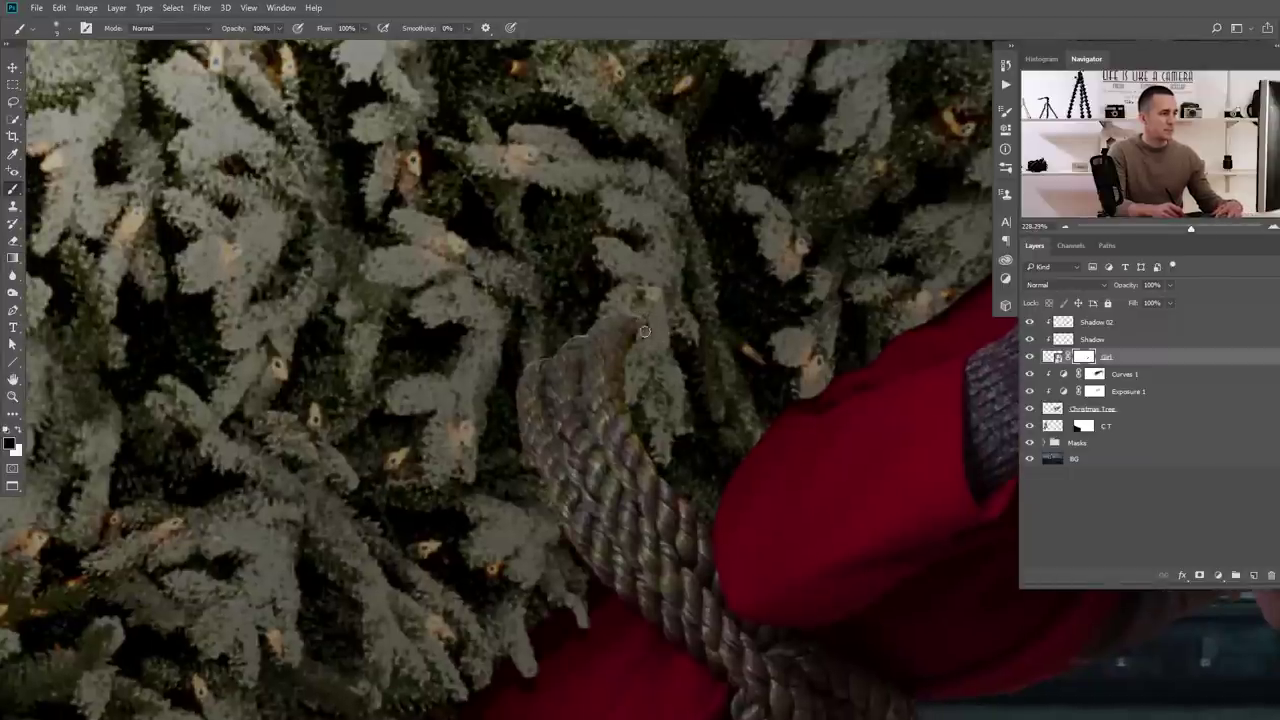
left_click_drag(625, 333, 572, 335)
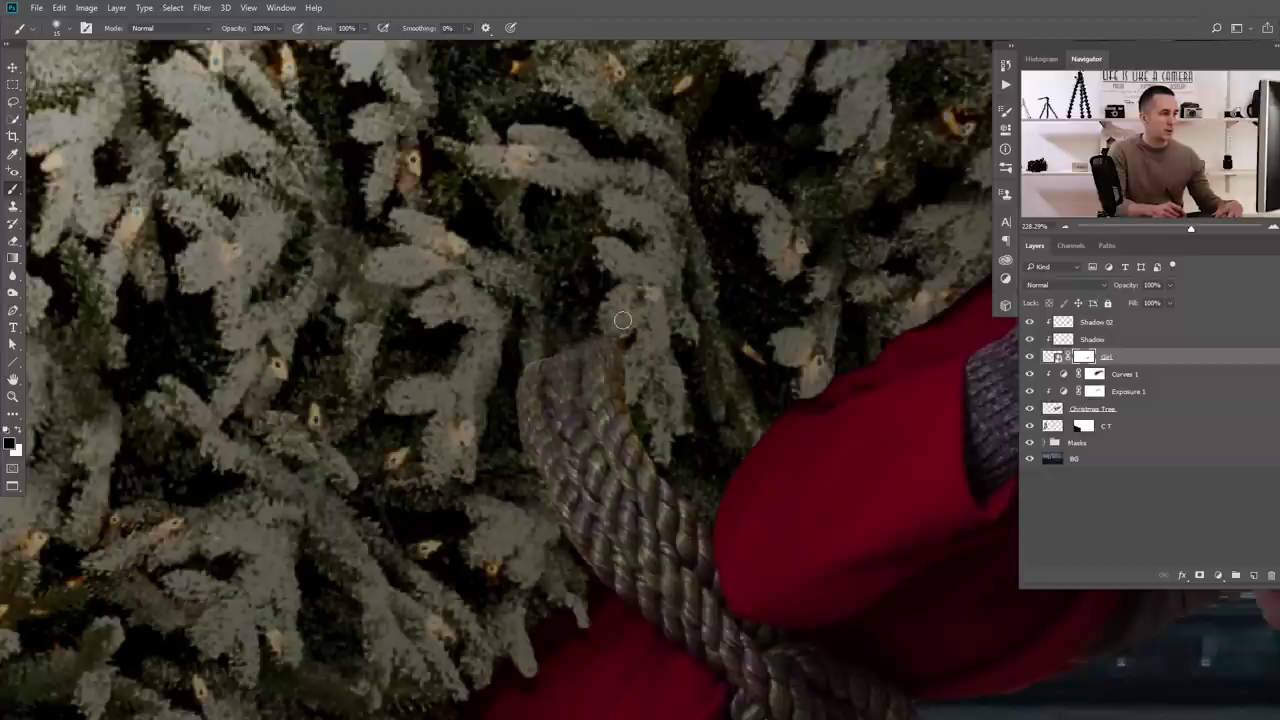
Adjust the brush and mask out the outer edge of the rope's upper end so it blends into the branches
right_click(677, 342)
key("Return")
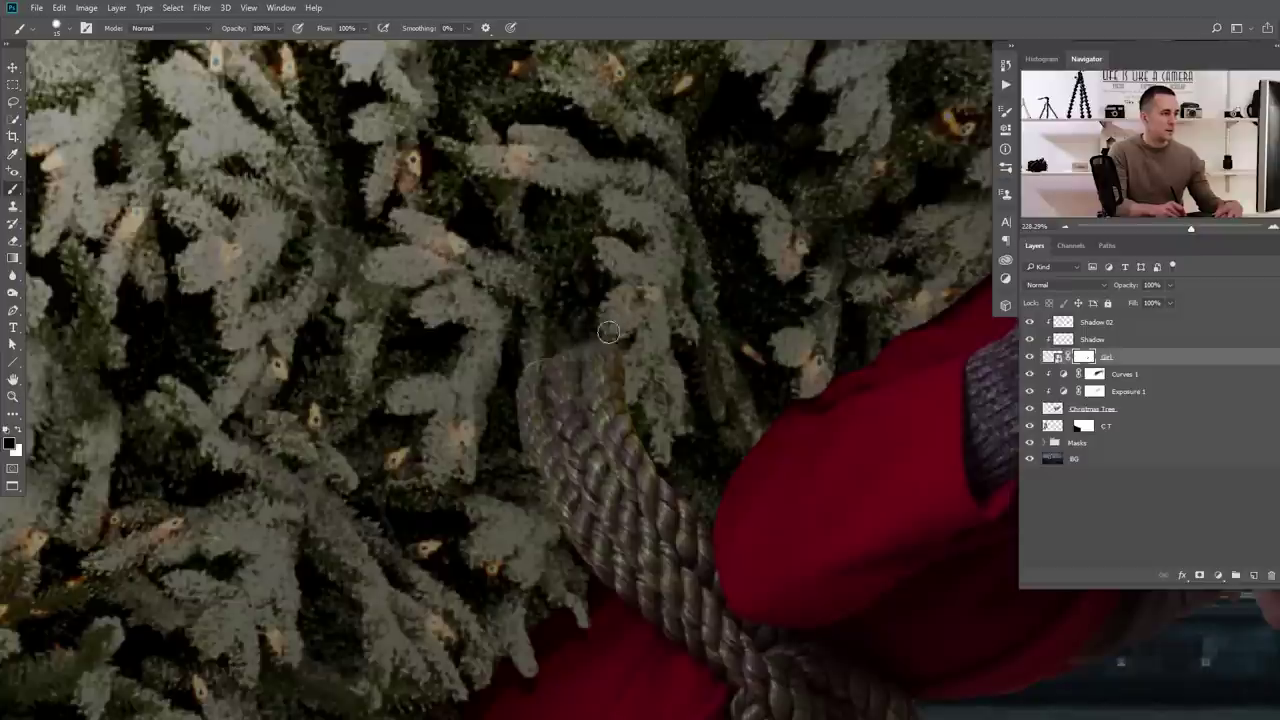
mouse_move(561, 344)
left_mouse_down()
mouse_move(543, 351)
mouse_move(491, 449)
mouse_move(514, 409)
mouse_move(514, 431)
left_mouse_up()
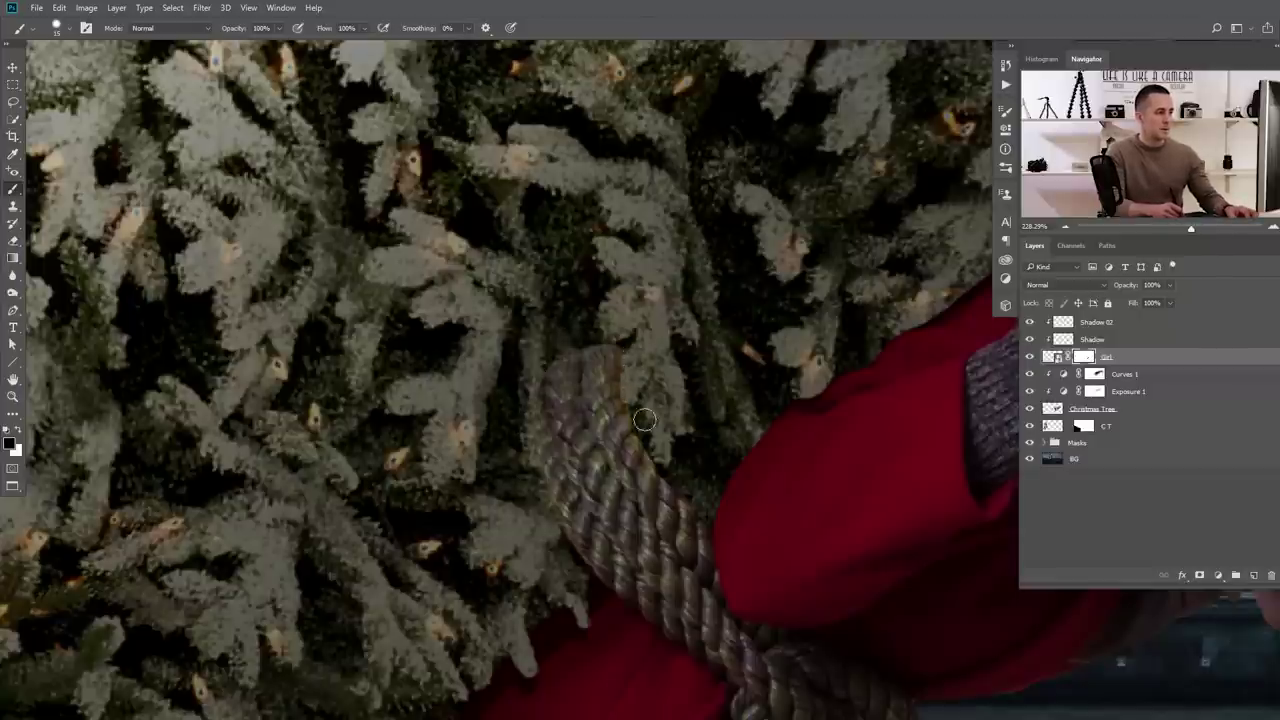
key("ctrl+0")
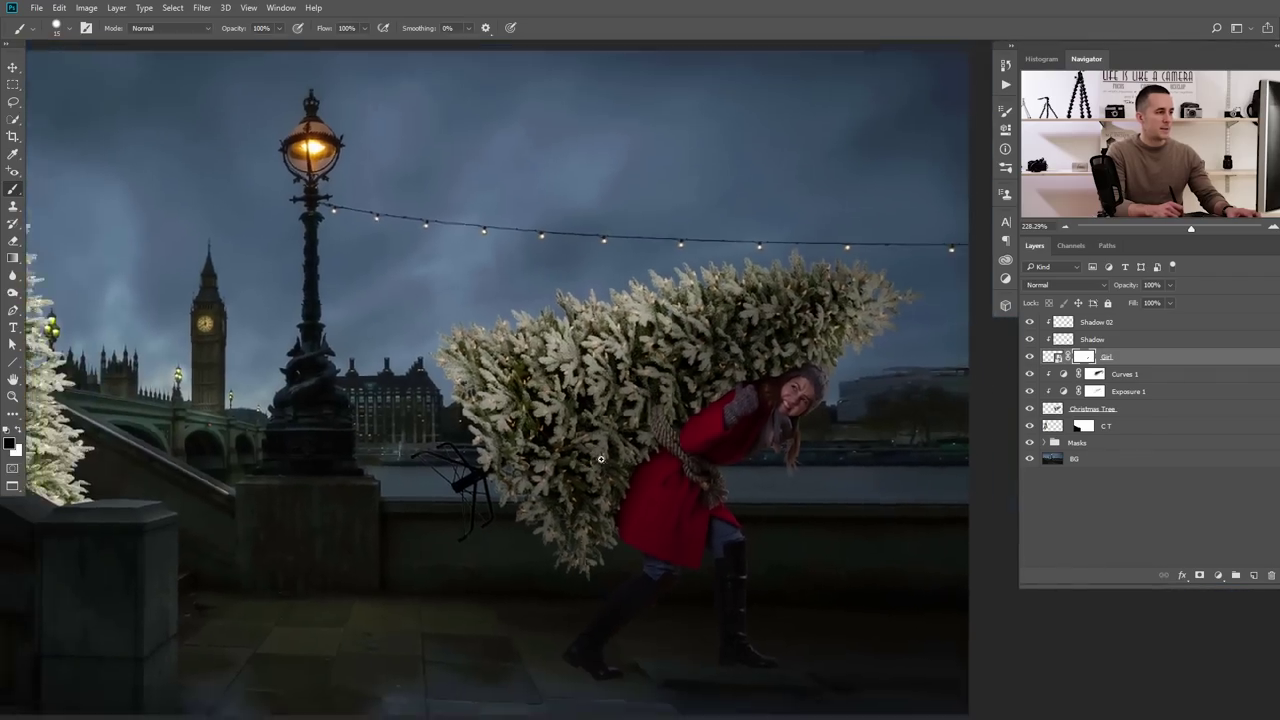
Examine the masked rope end, the tree and the woman, both up close and in the whole composite
left_click_drag(601, 459, 672, 456)
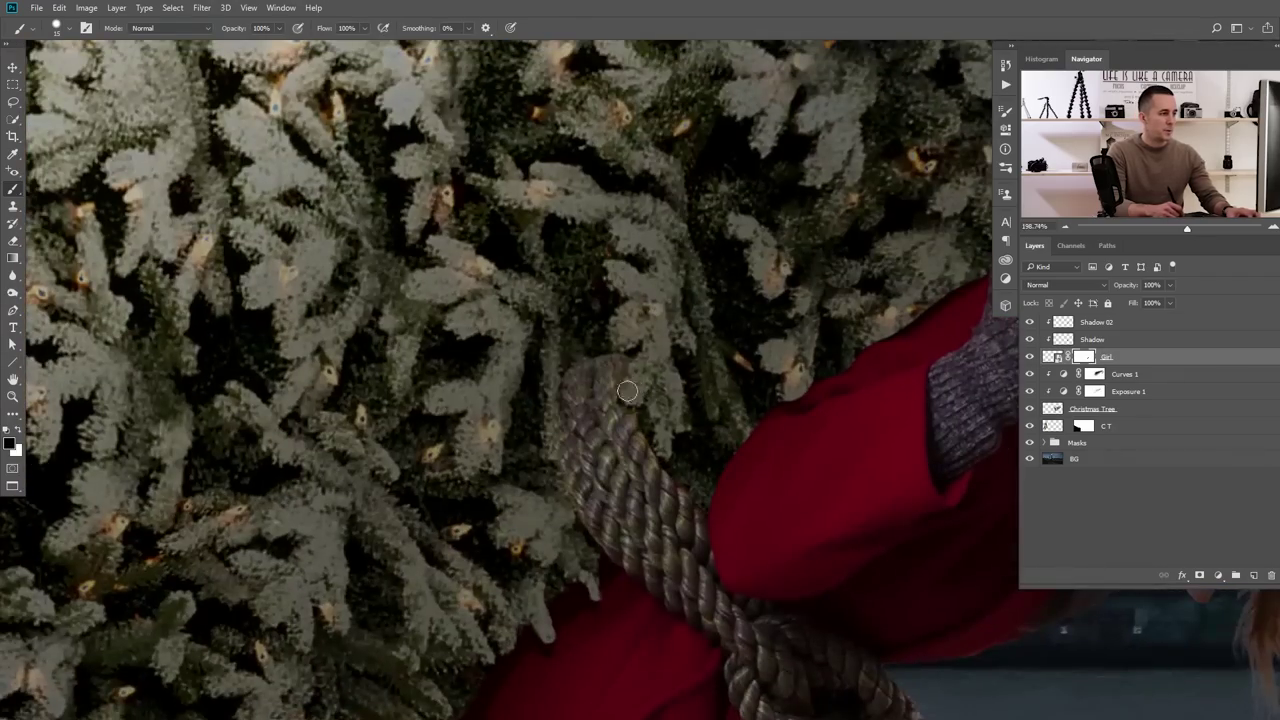
scroll(628, 385, "up", 3)
key("x")
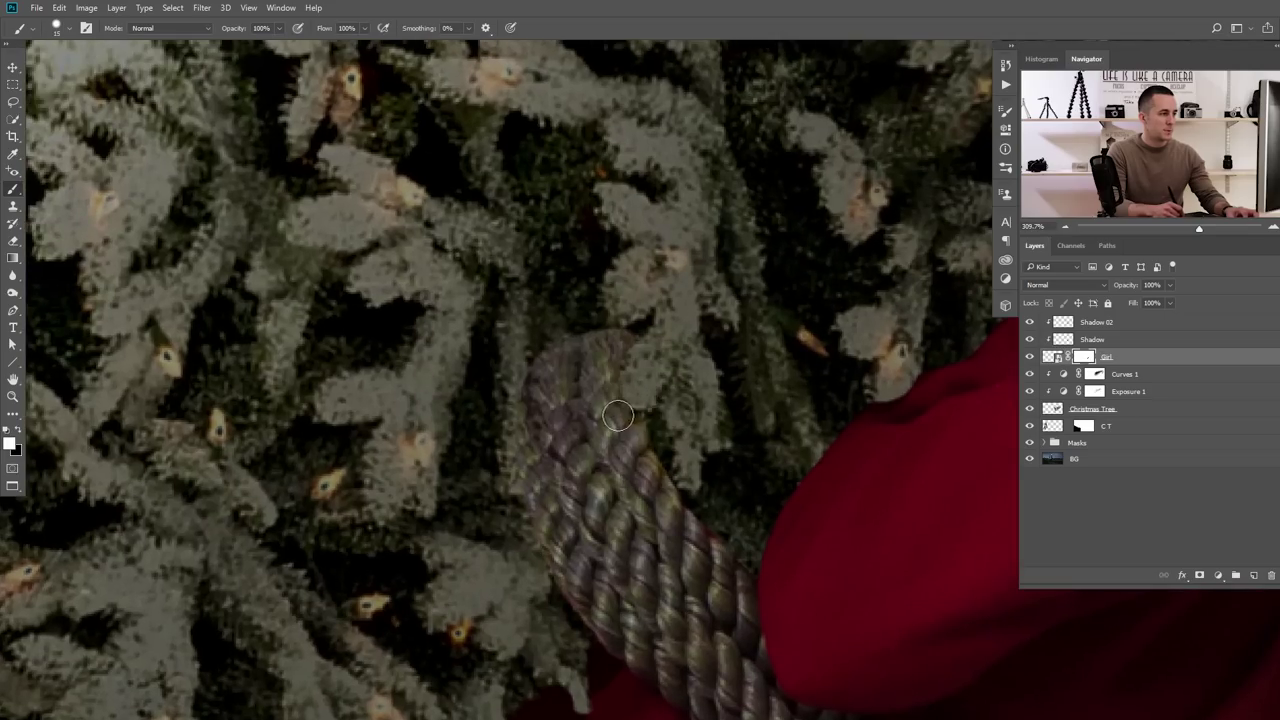
scroll(642, 383, "down", 5)
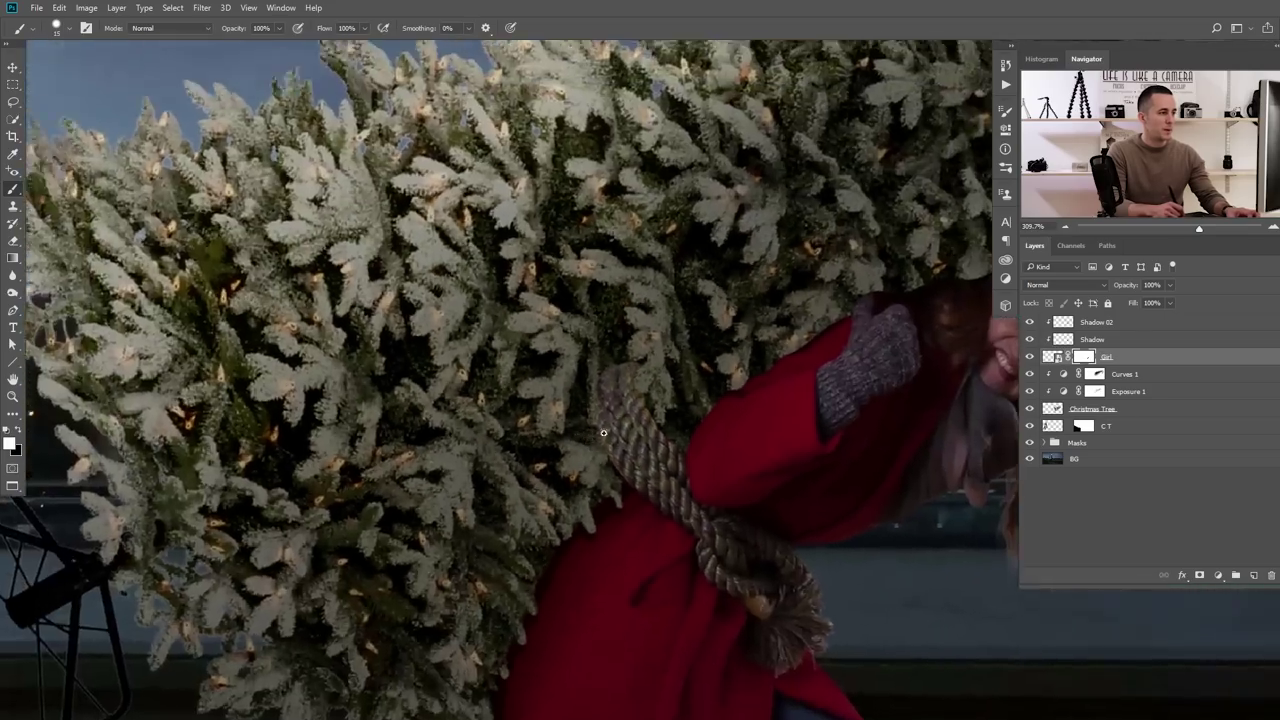
scroll(552, 471, "down", 8)
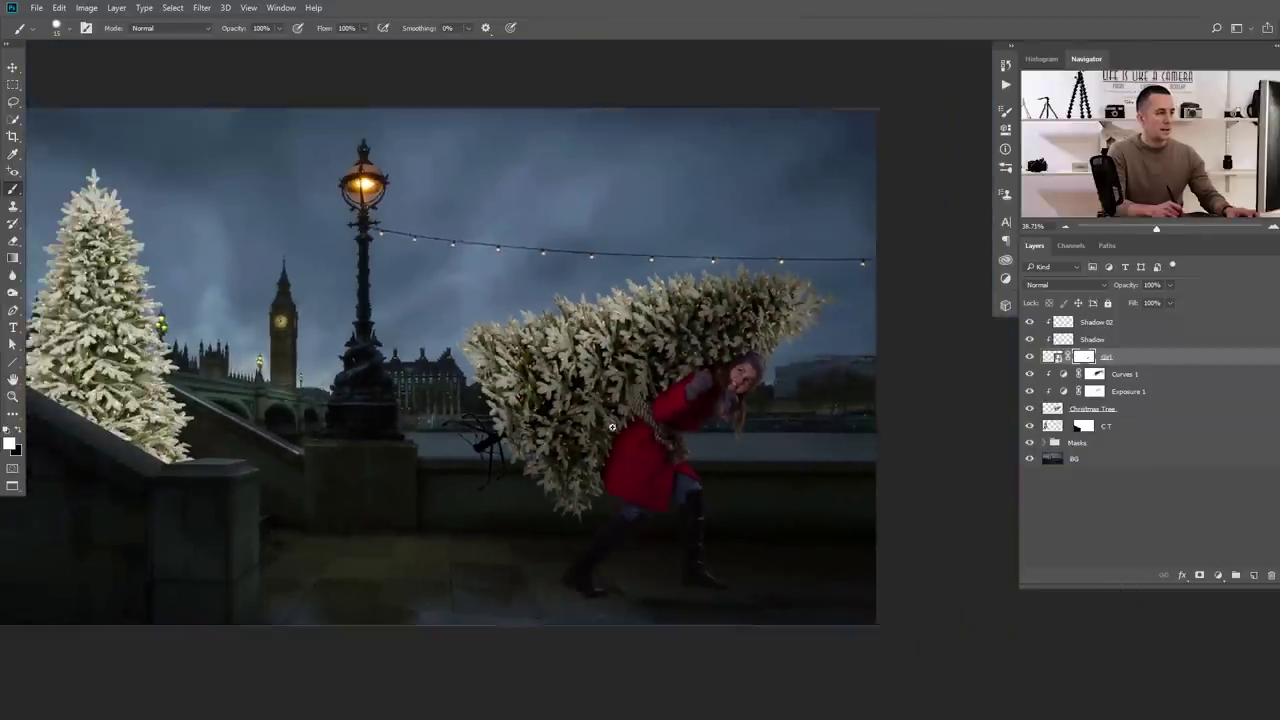
scroll(625, 405, "down", 2)
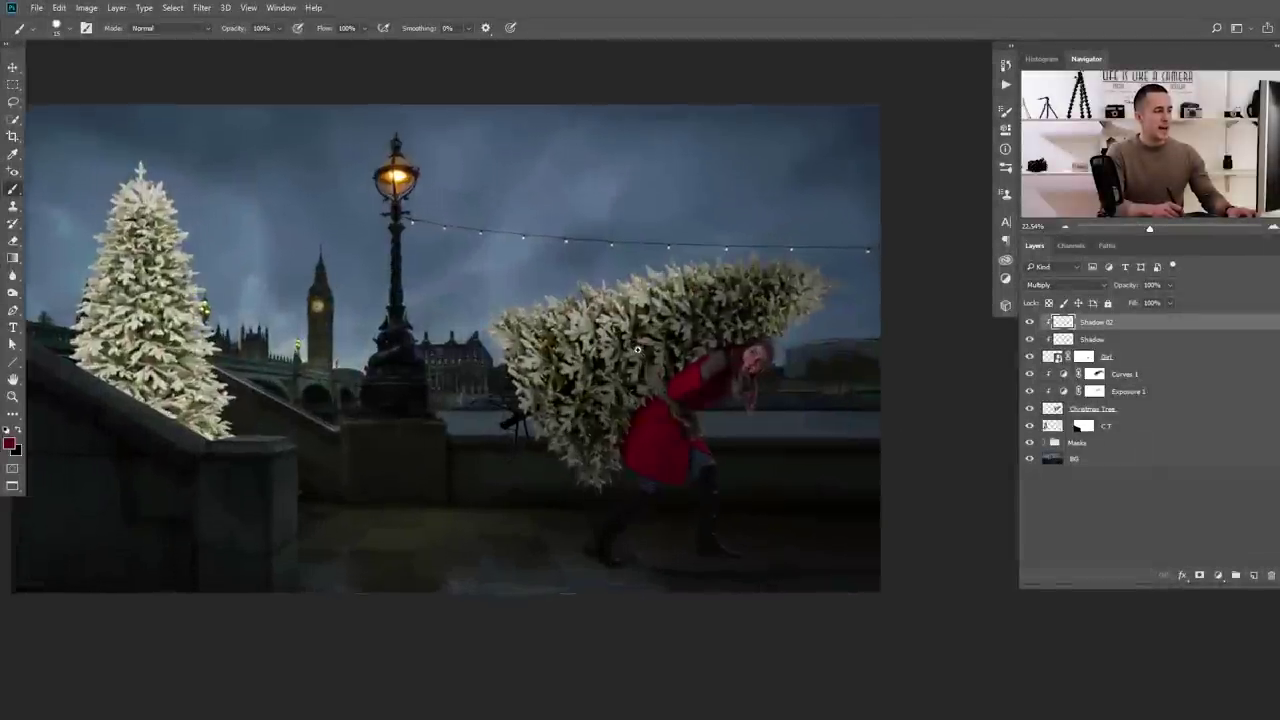
left_click_drag(638, 349, 680, 370)
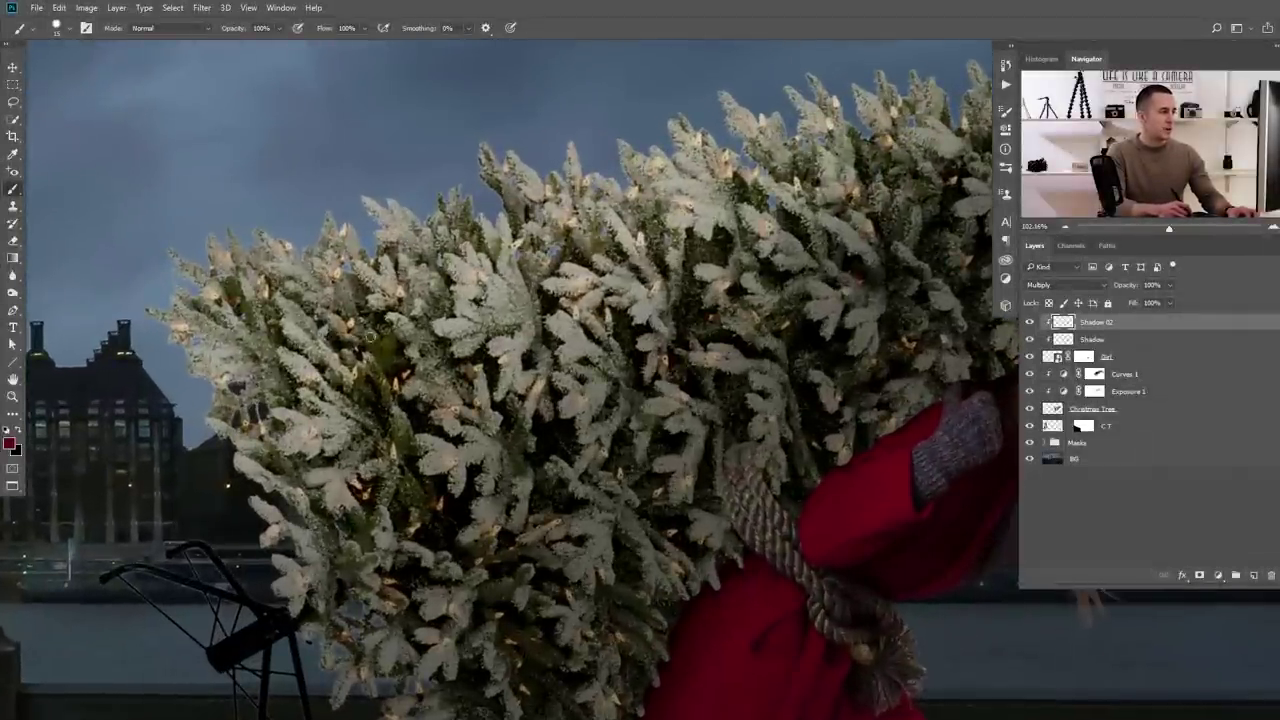
scroll(585, 340, "down", 3)
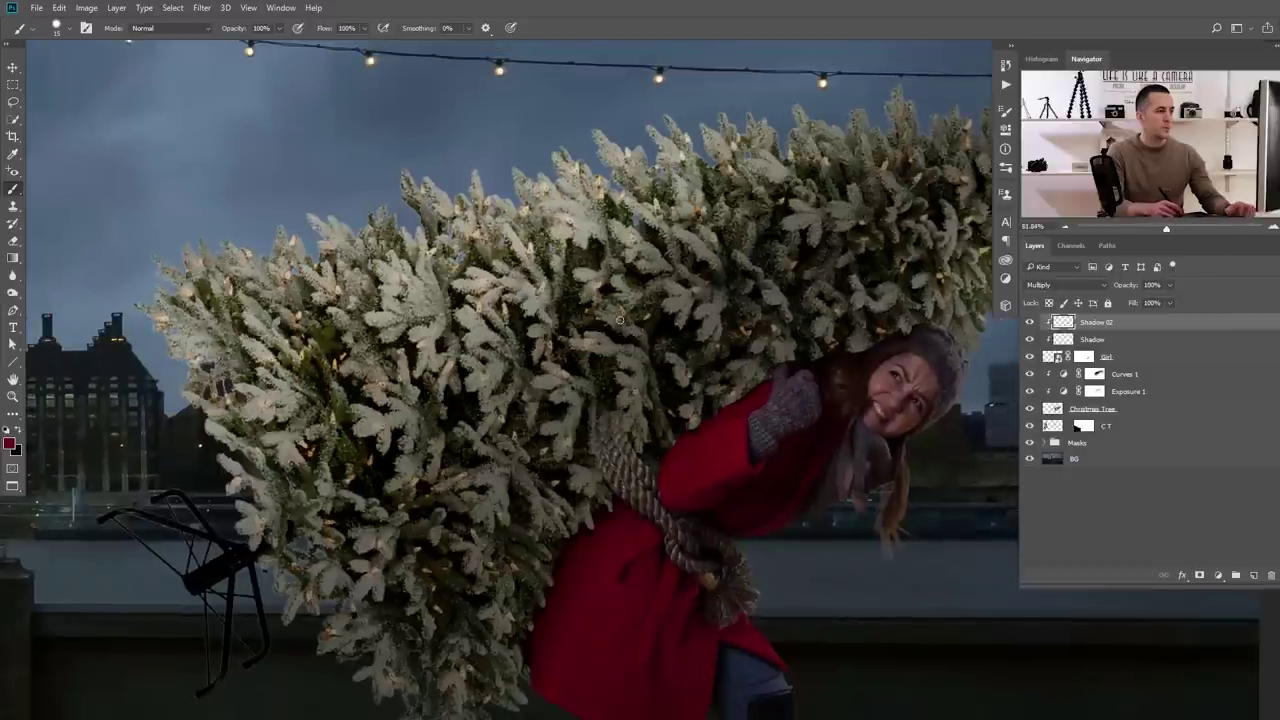
left_click_drag(698, 369, 660, 363)
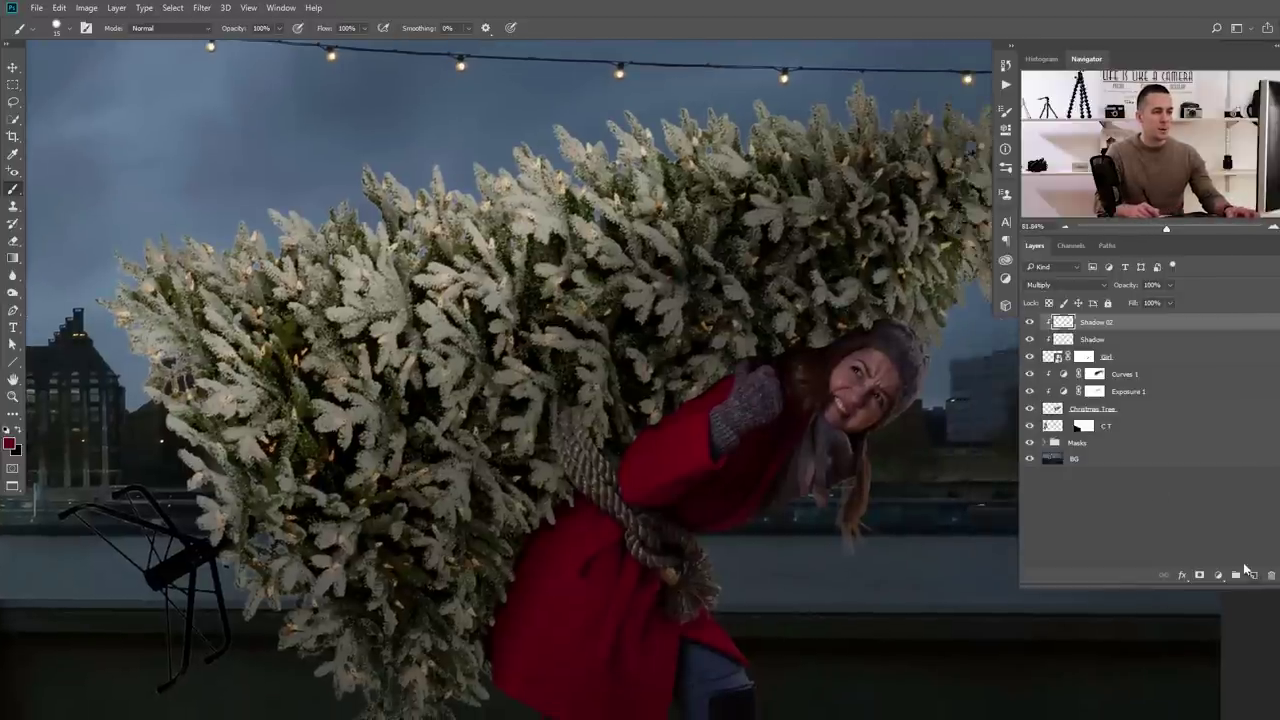
Add a new layer above Shadow 02 and name it Lights
left_click(1056, 409)
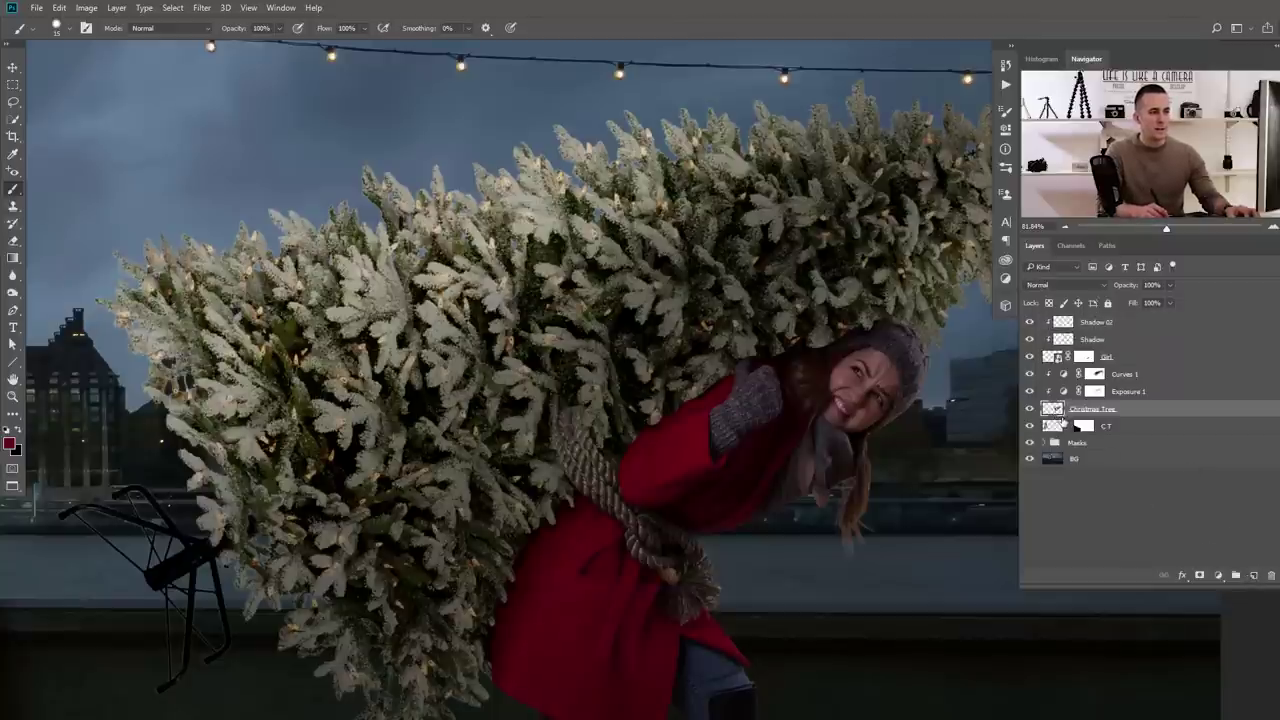
left_click(1094, 377)
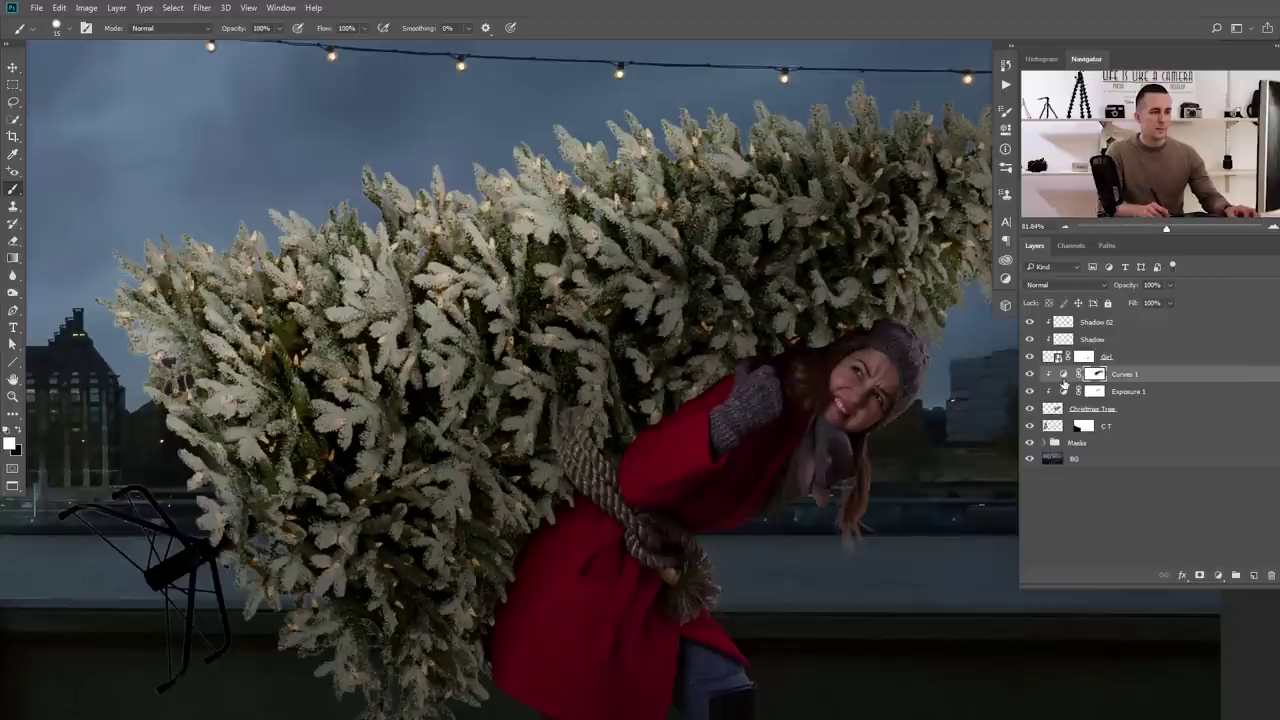
left_click(1066, 324)
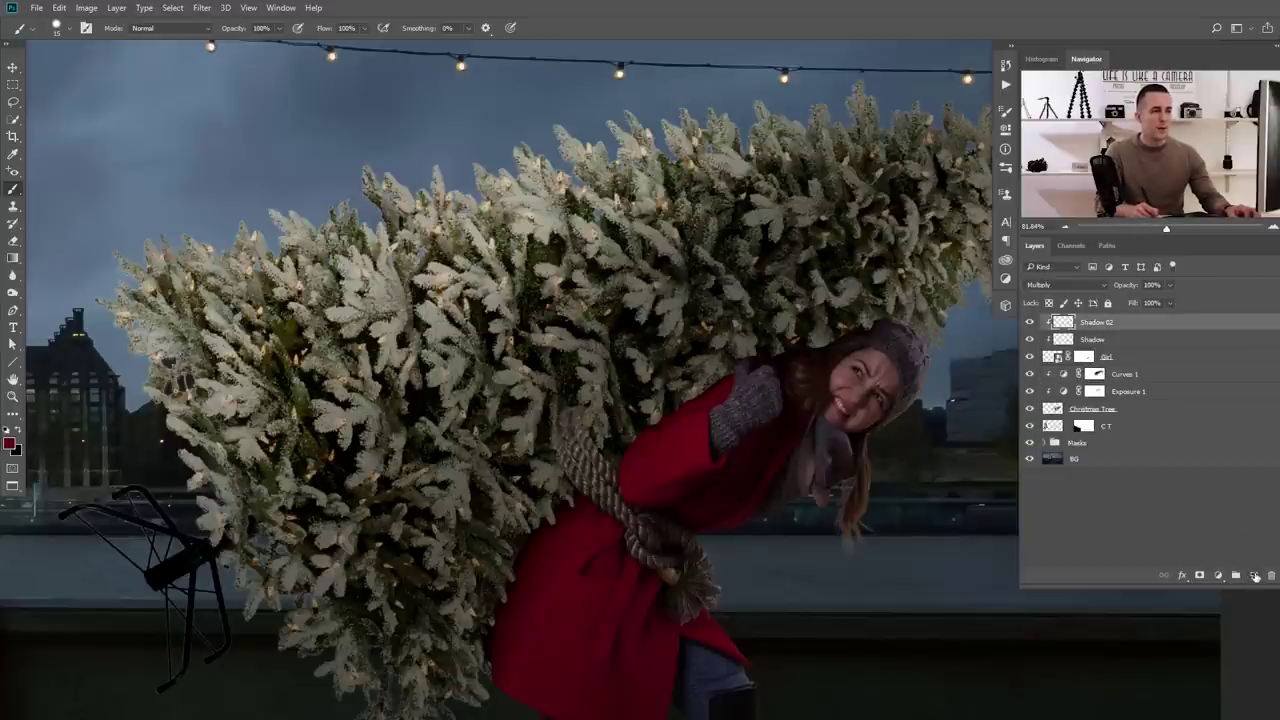
left_click(1255, 577)
type("L")
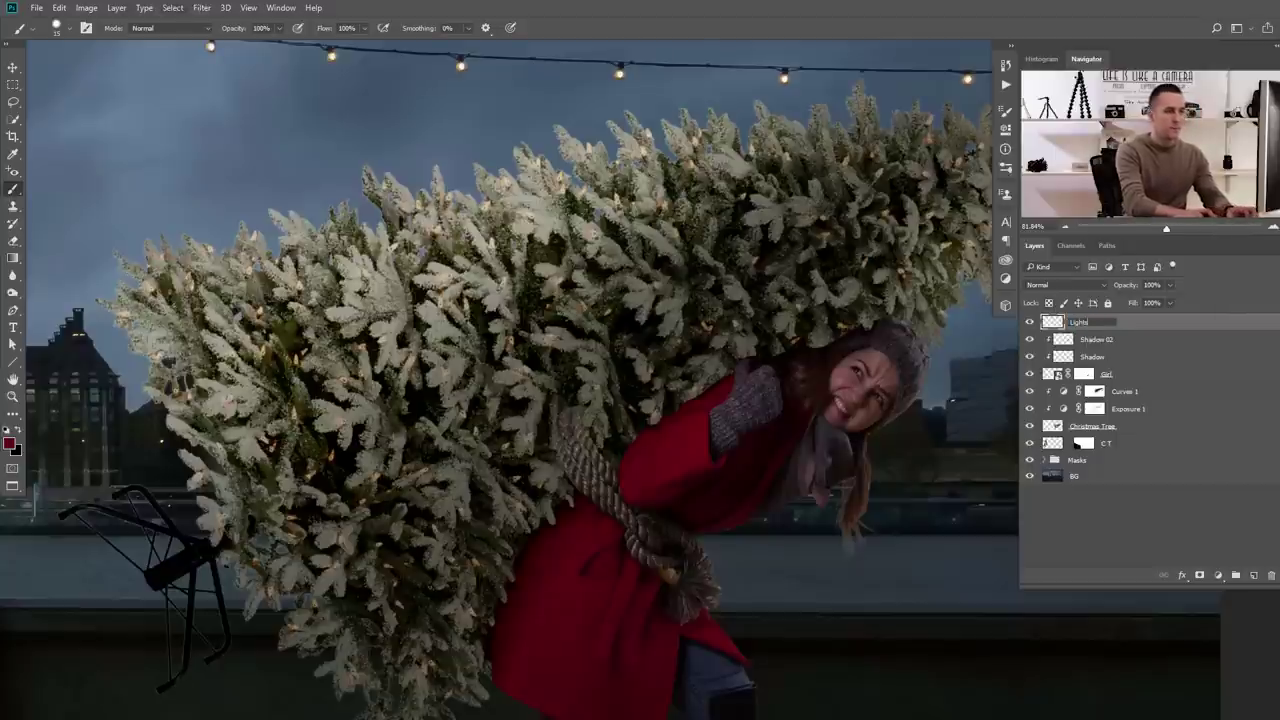
type("ights")
key("Return")
Sample the warm yellow of the tree's bulbs as the brush color and set the Lights layer to Linear Dodge (Add)
mouse_move(383, 479)
left_mouse_down()
mouse_move(470, 470)
mouse_move(530, 430)
left_mouse_up()
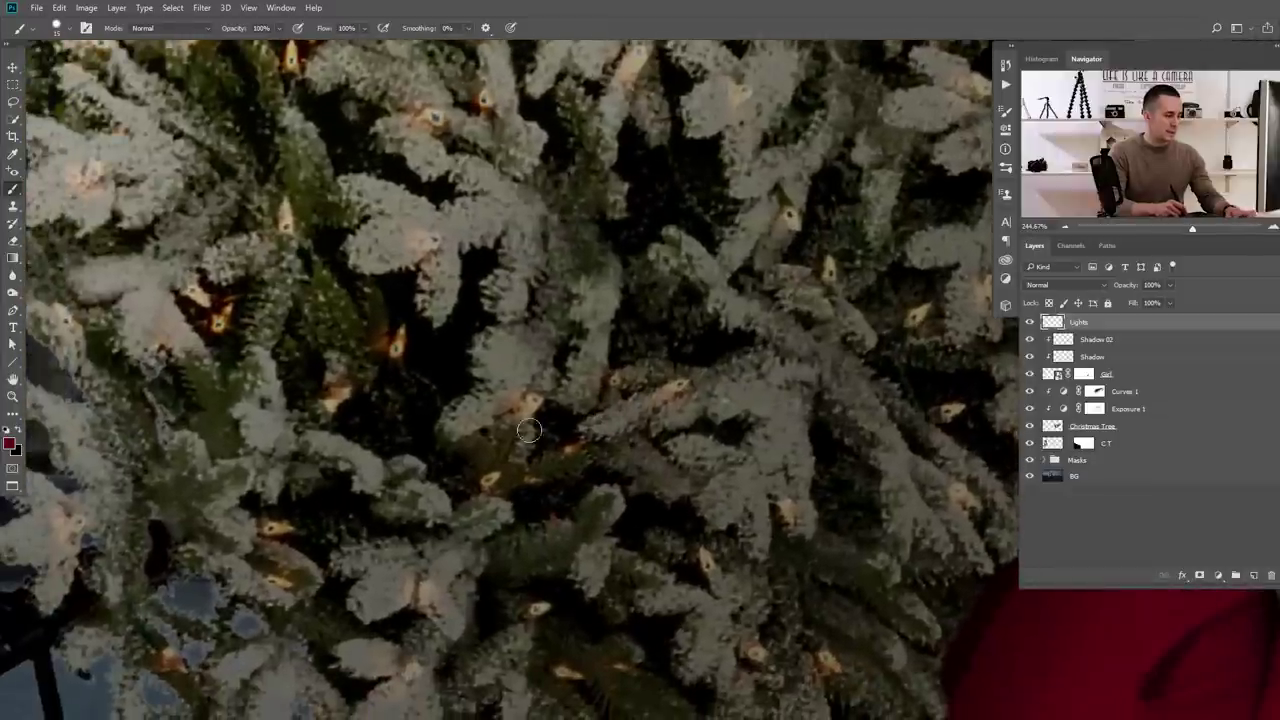
left_click(498, 470, "alt")
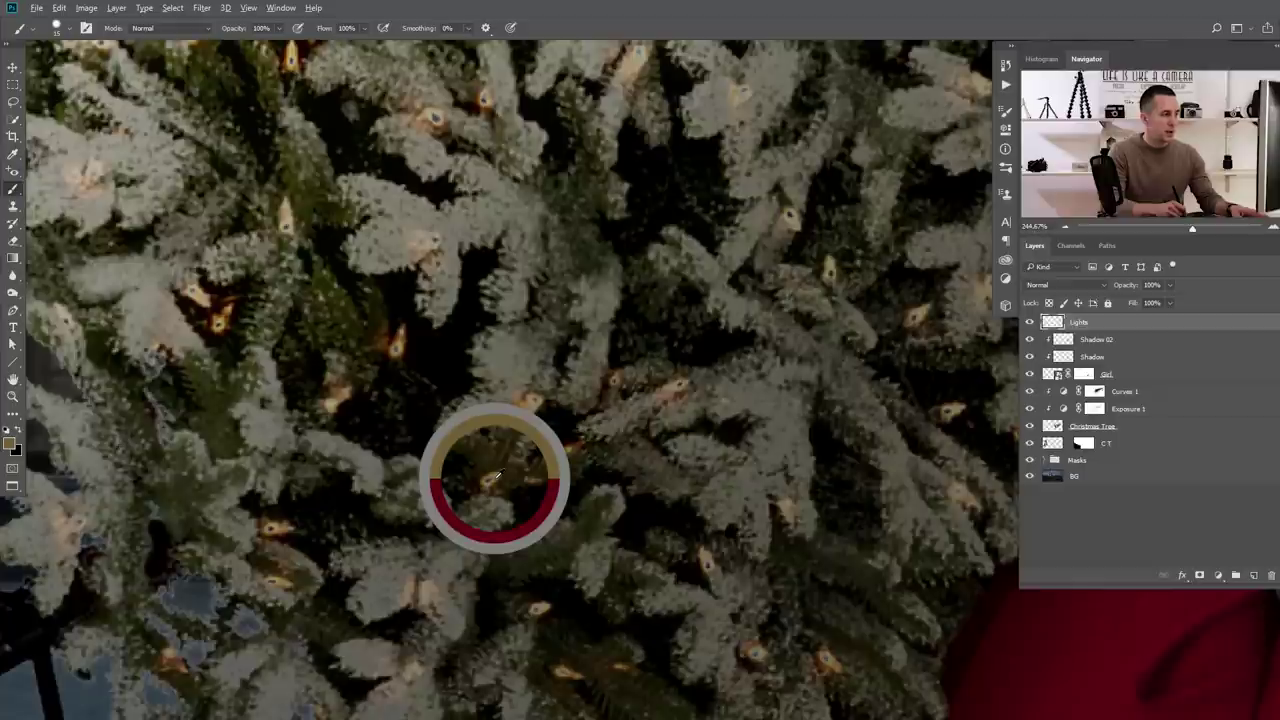
left_click(531, 402, "alt")
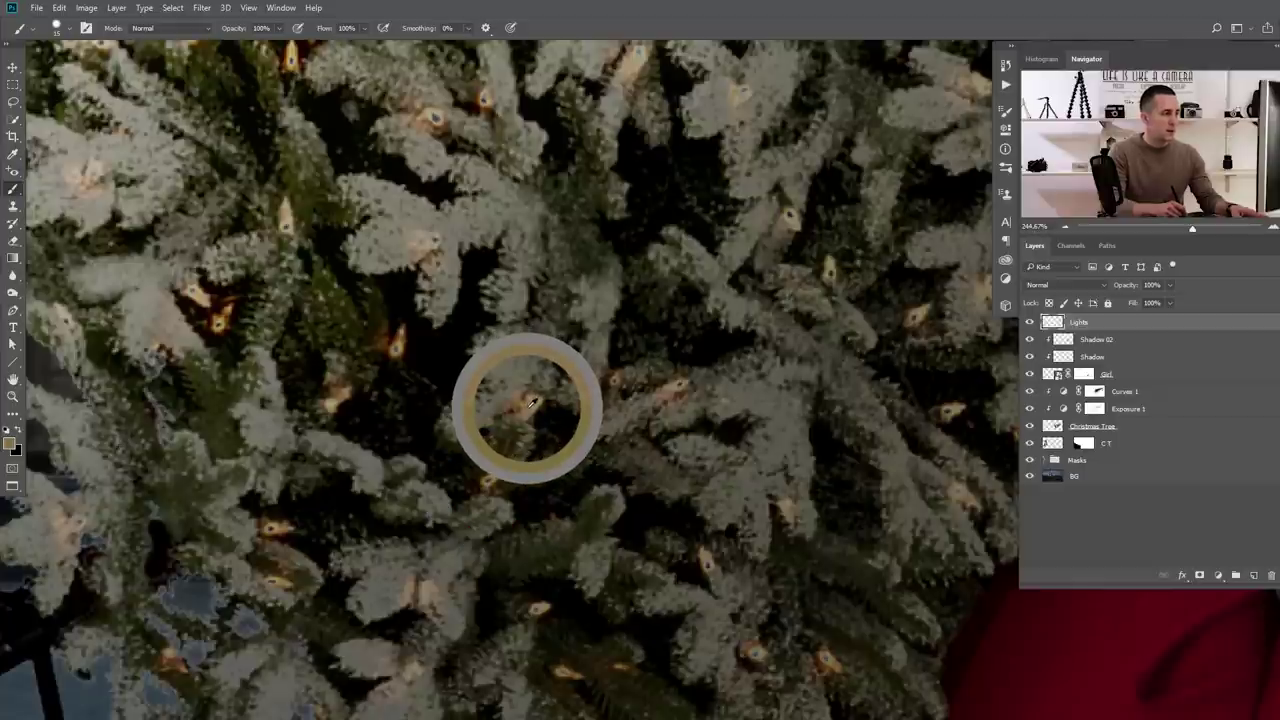
left_click(1064, 288)
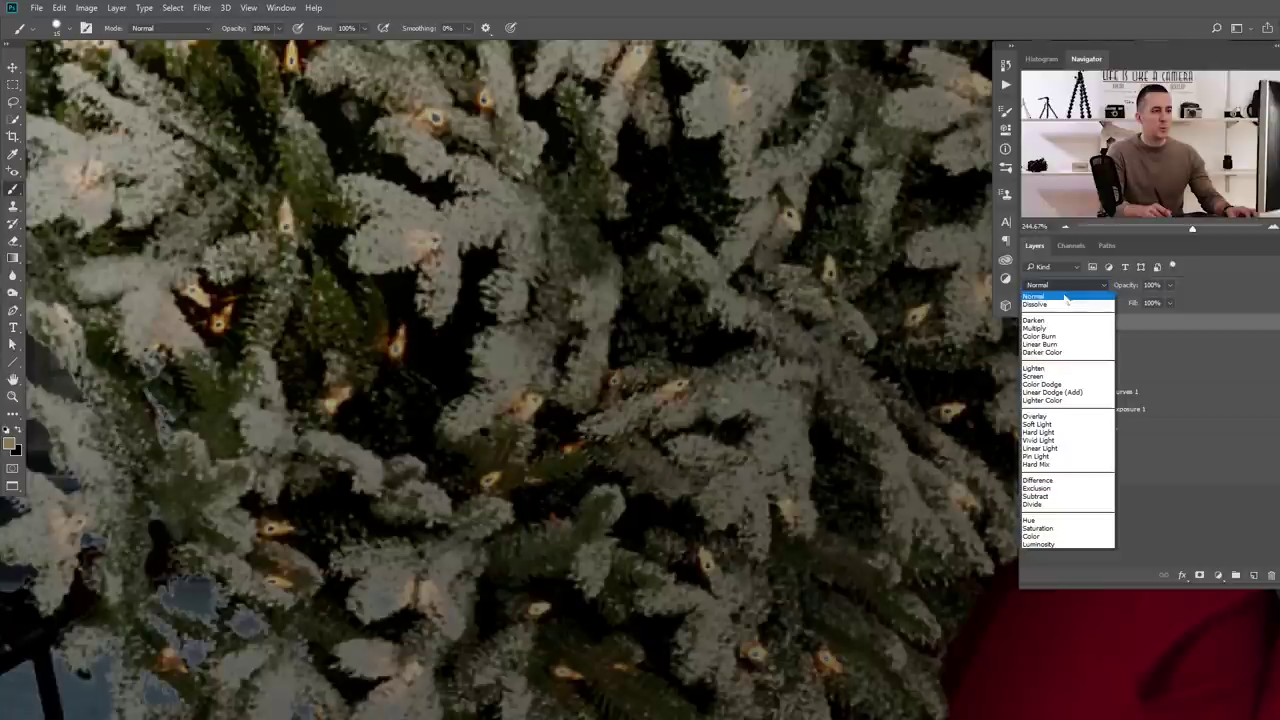
left_click(1060, 392)
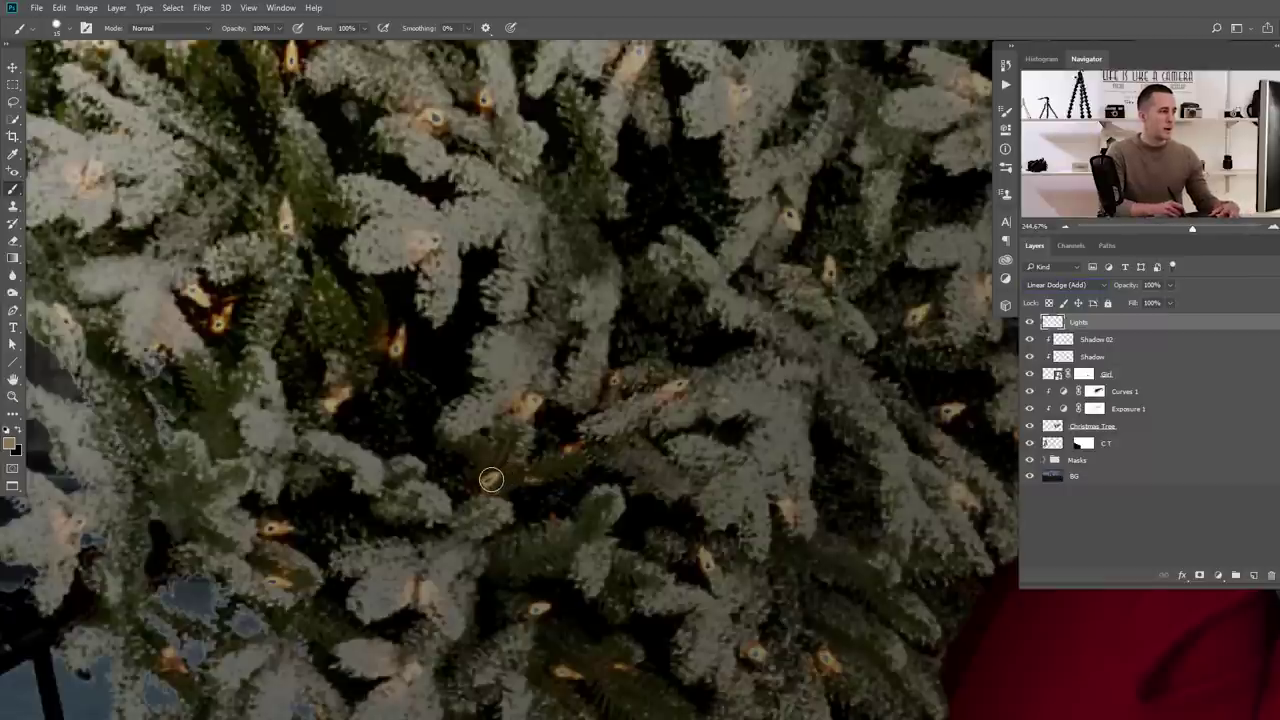
Enlarge the brush after a test dab and paint soft glows over two neighboring bulbs in the tree's lower branches
left_click(490, 479)
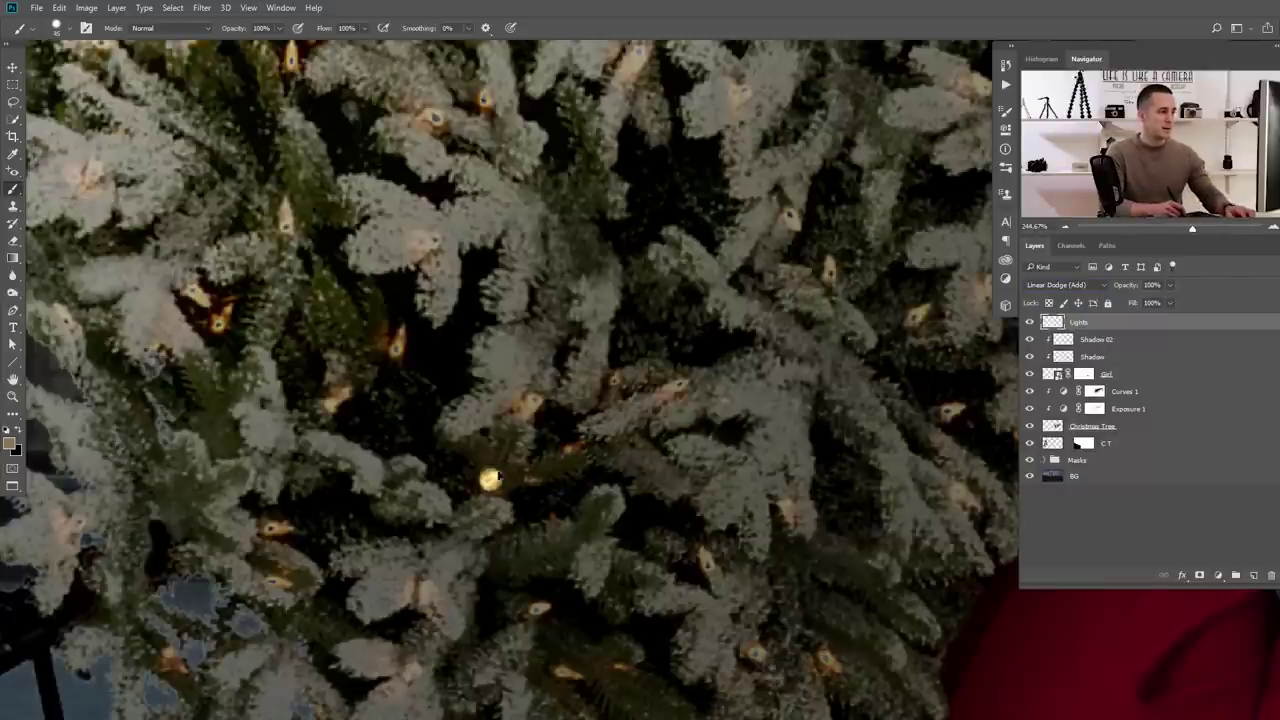
right_click(593, 432)
left_click_drag(593, 427, 556, 437)
left_click(489, 480)
left_click(545, 418)
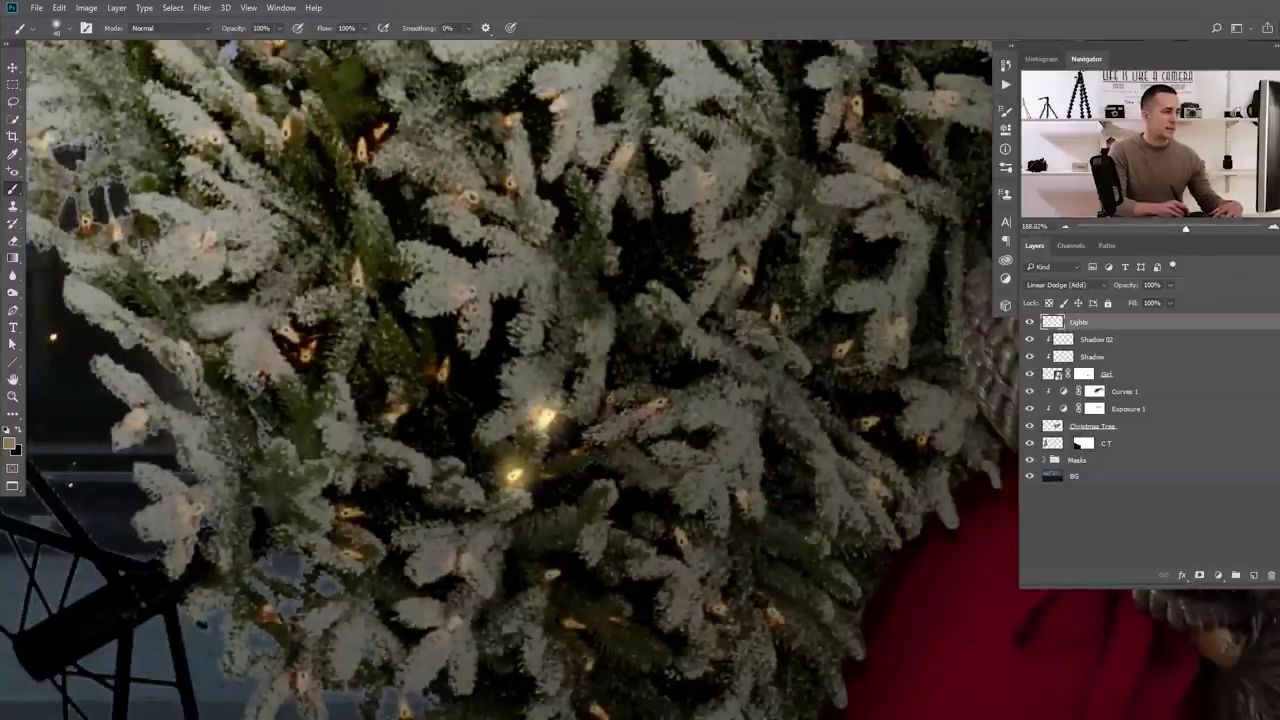
Dab the warm glow onto the remaining bulbs scattered around the wide end of the carried tree, near the tree stand
left_click(441, 372)
left_click(395, 413)
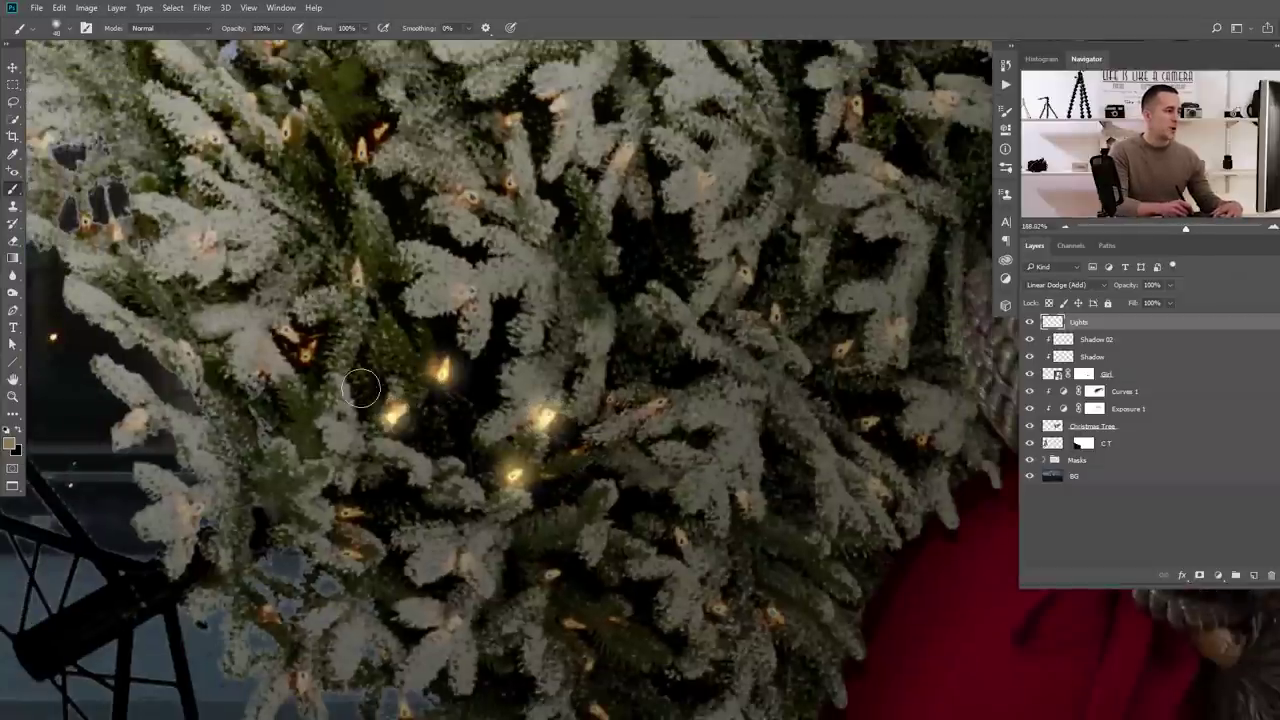
left_click(305, 352)
left_click(287, 335)
left_click(356, 271)
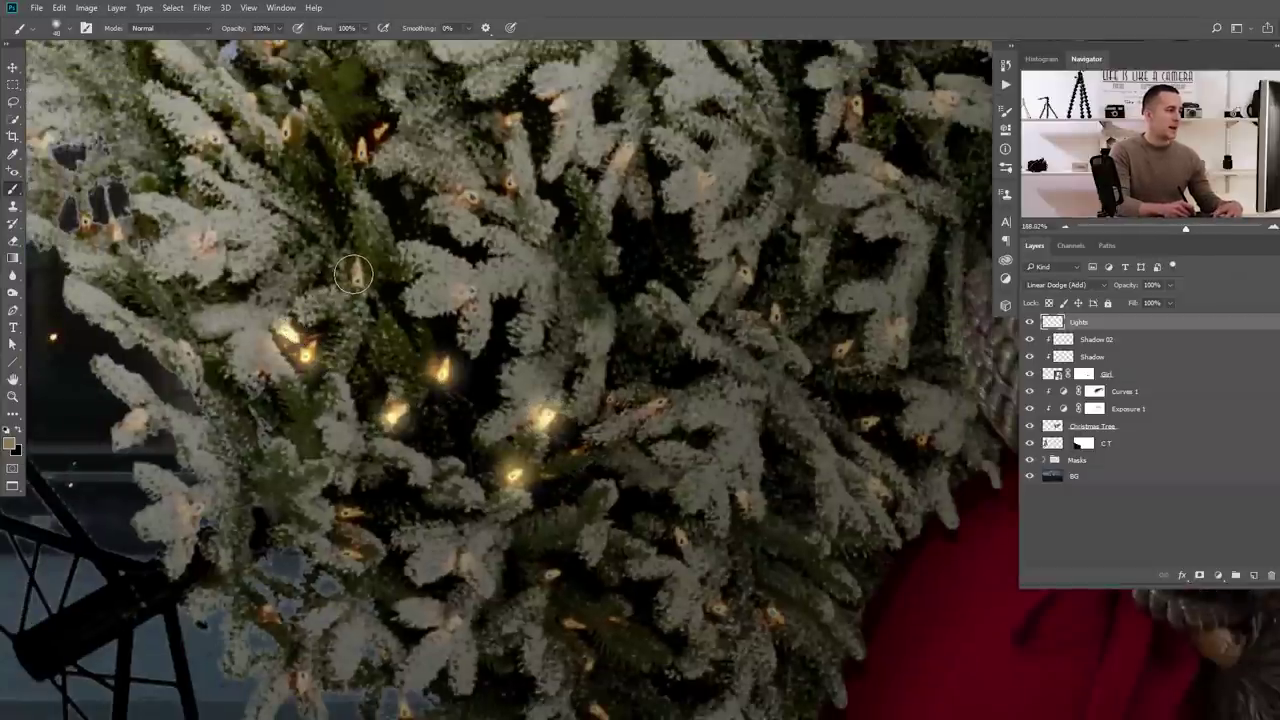
left_click(466, 198)
left_click(513, 180)
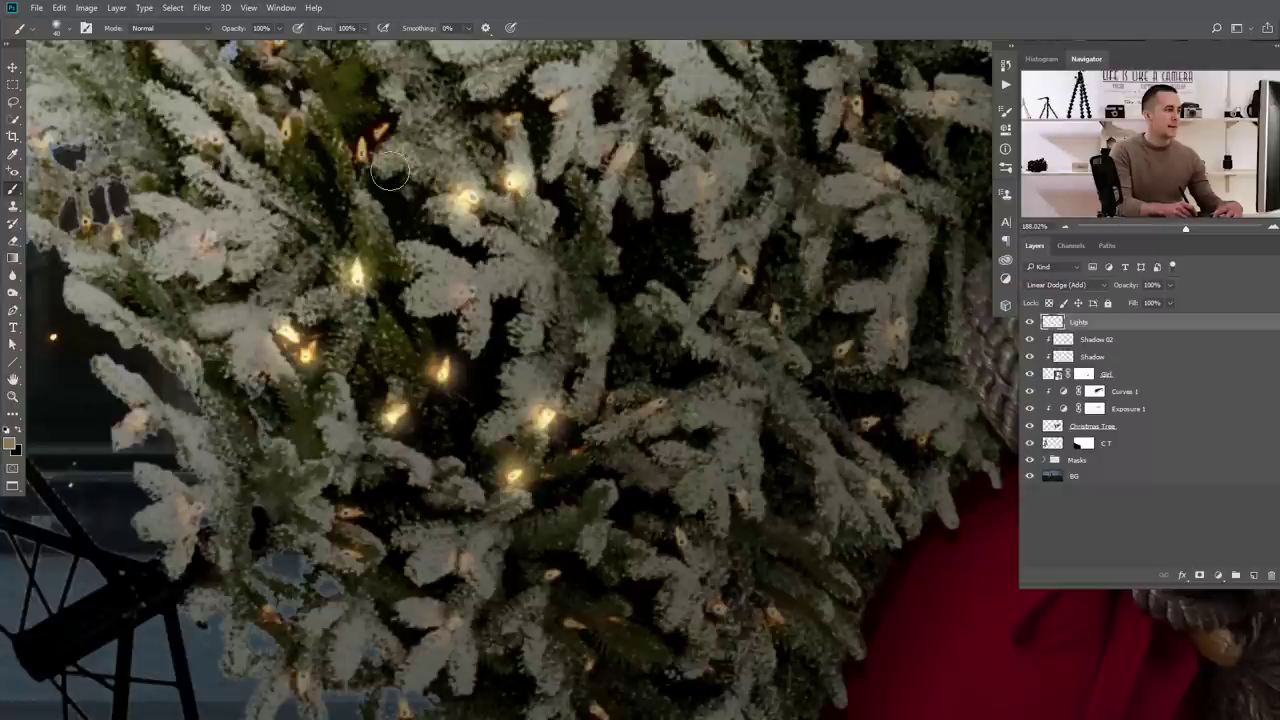
left_click(380, 131)
left_click(287, 125)
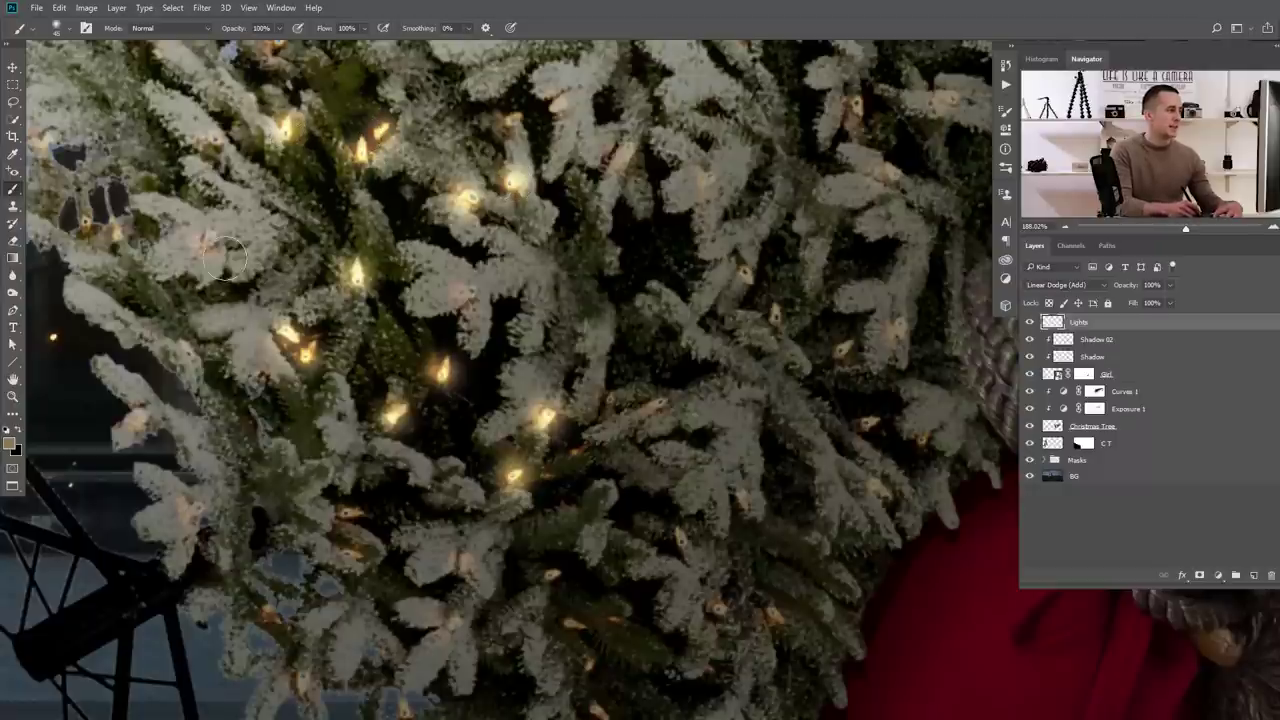
left_click(85, 215)
left_click(116, 229)
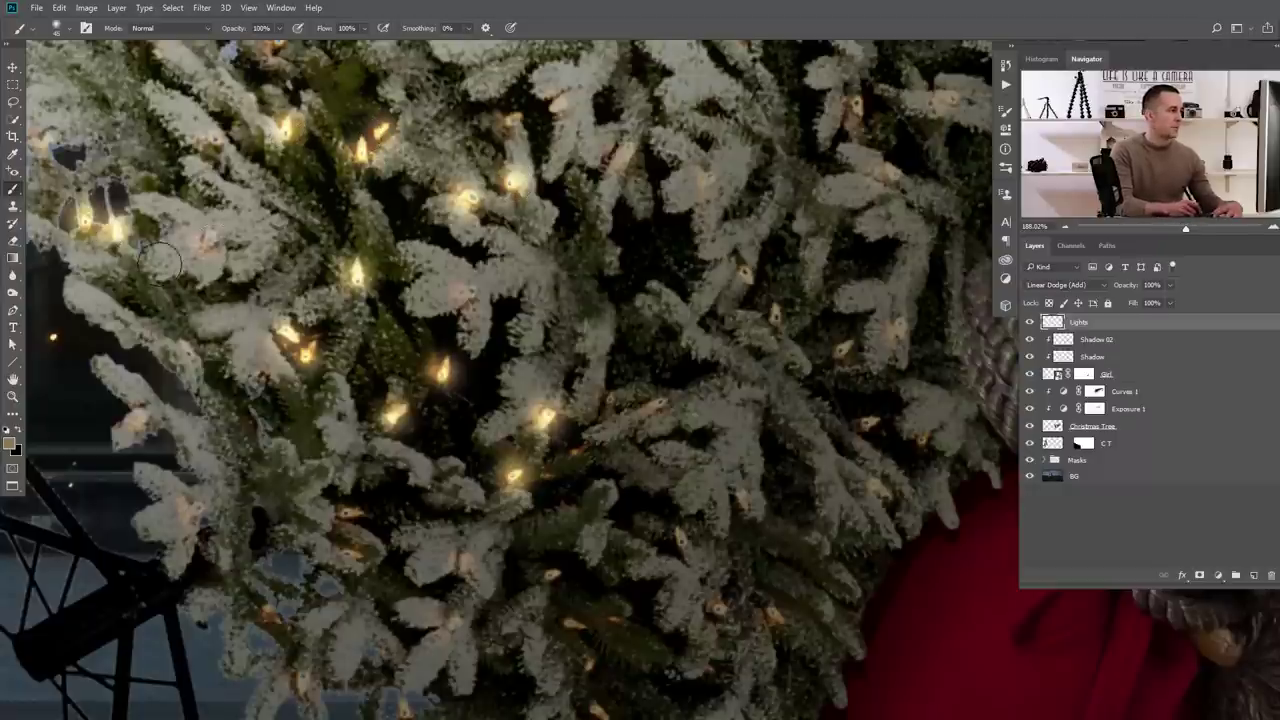
left_click(348, 512)
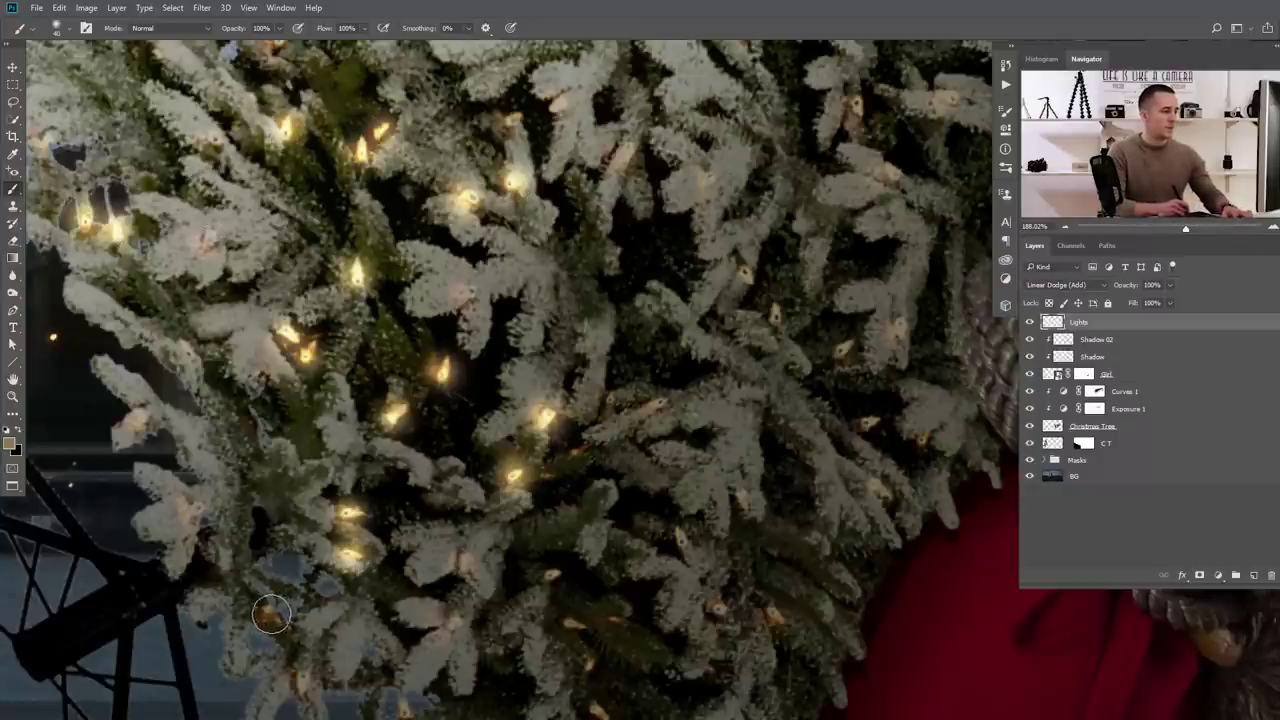
left_click(271, 612)
scroll(391, 553, "down", 4)
scroll(697, 312, "up", 3)
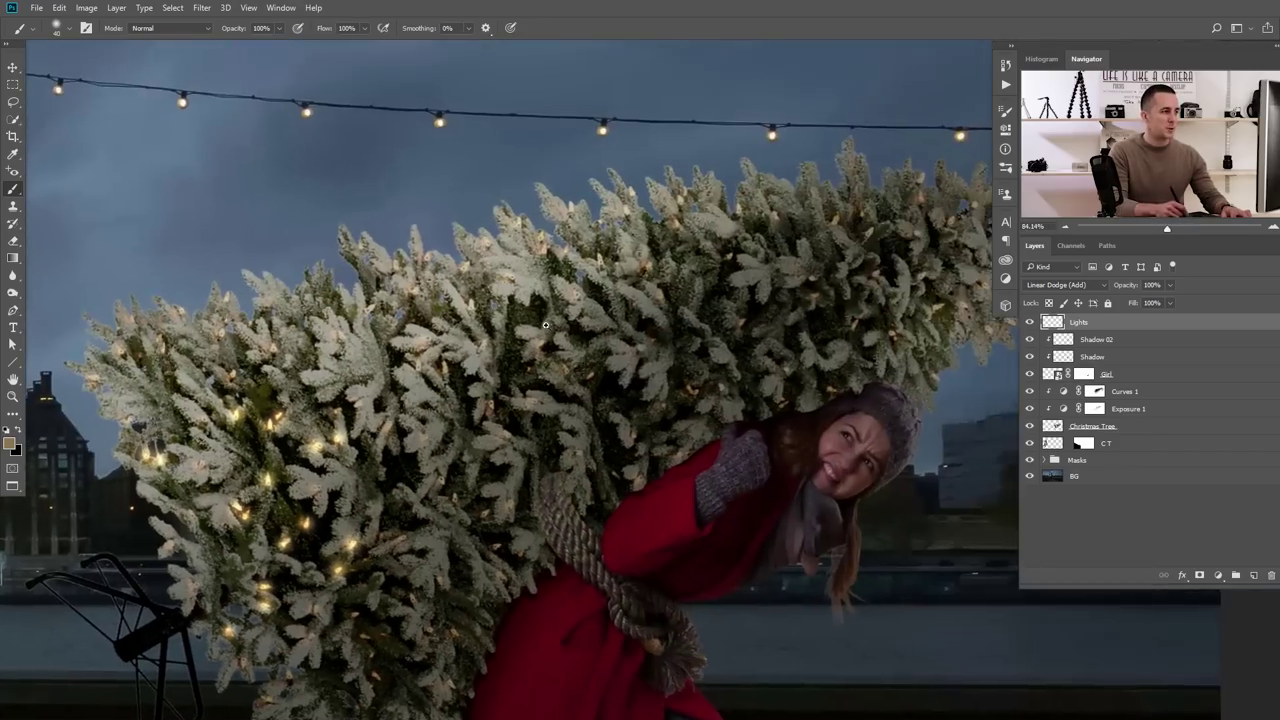
scroll(560, 319, "down", 5)
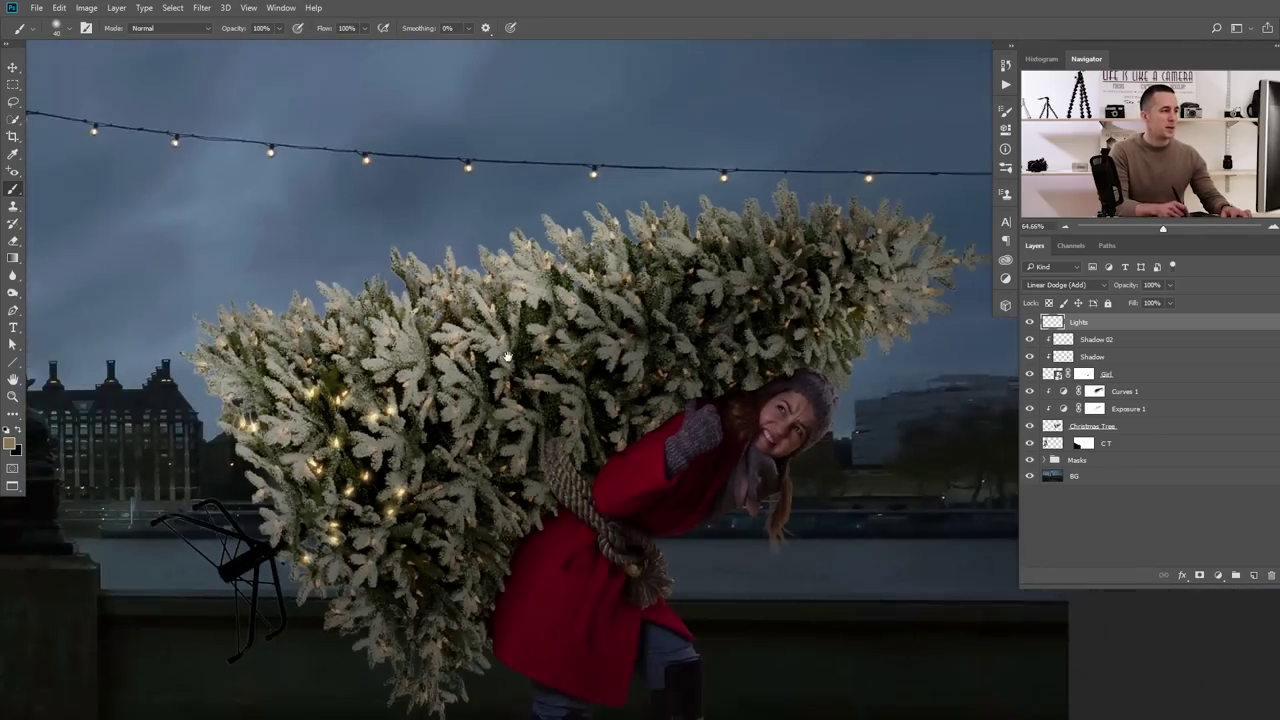
Dab warm glows onto the bulbs along the carried tree's lower edge, from beside the stand down to the lowest branch tips
left_click_drag(512, 362, 550, 288)
scroll(480, 420, "up", 4)
scroll(435, 470, "up", 2)
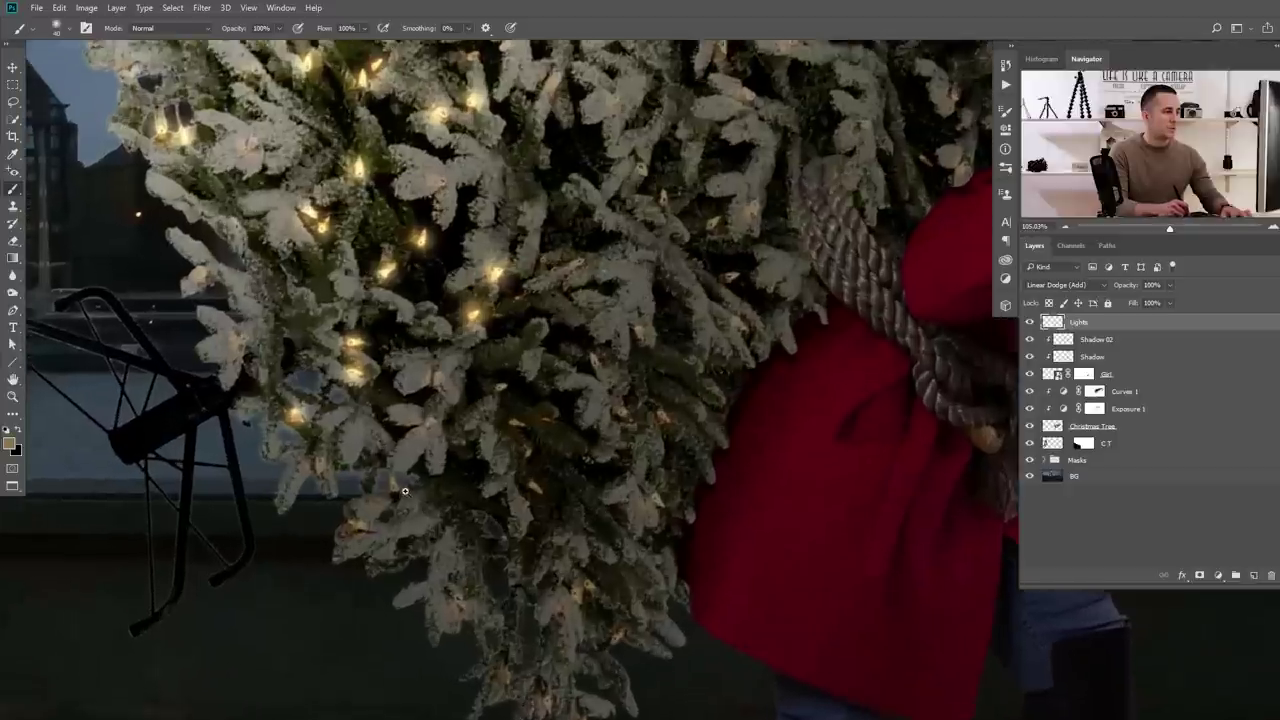
left_click(319, 463)
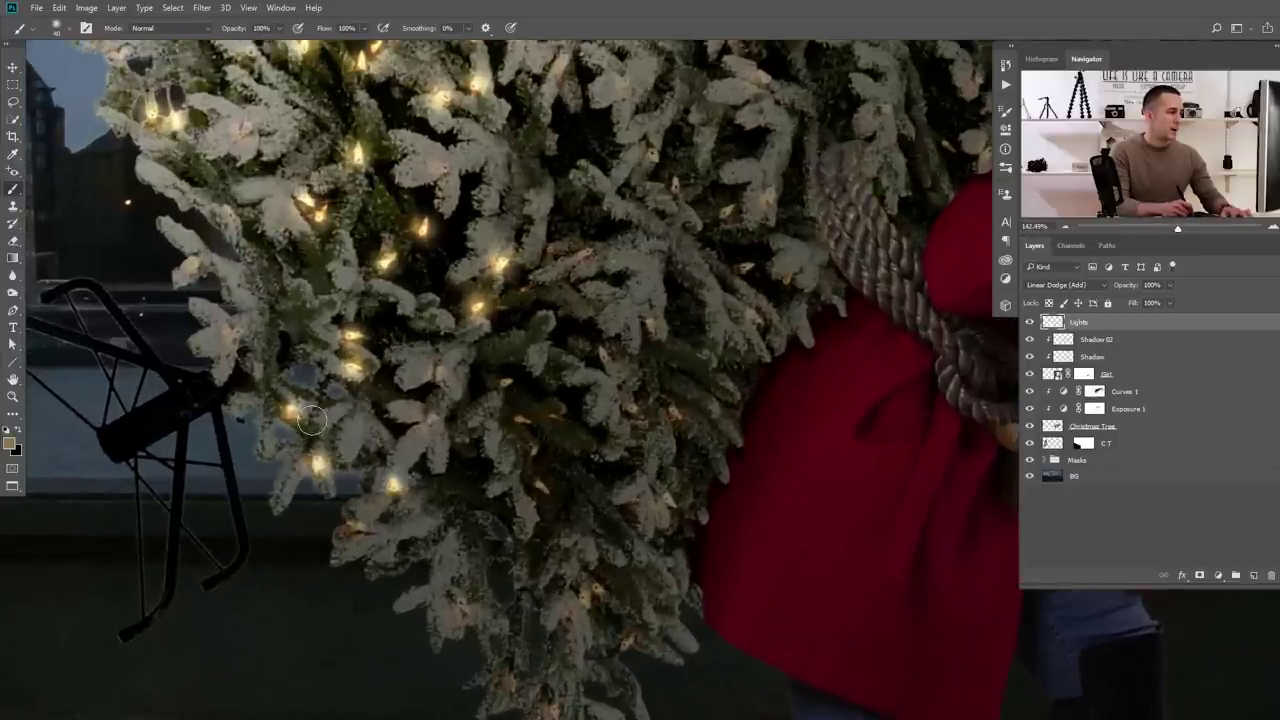
left_click(359, 528)
left_click_drag(470, 573, 416, 465)
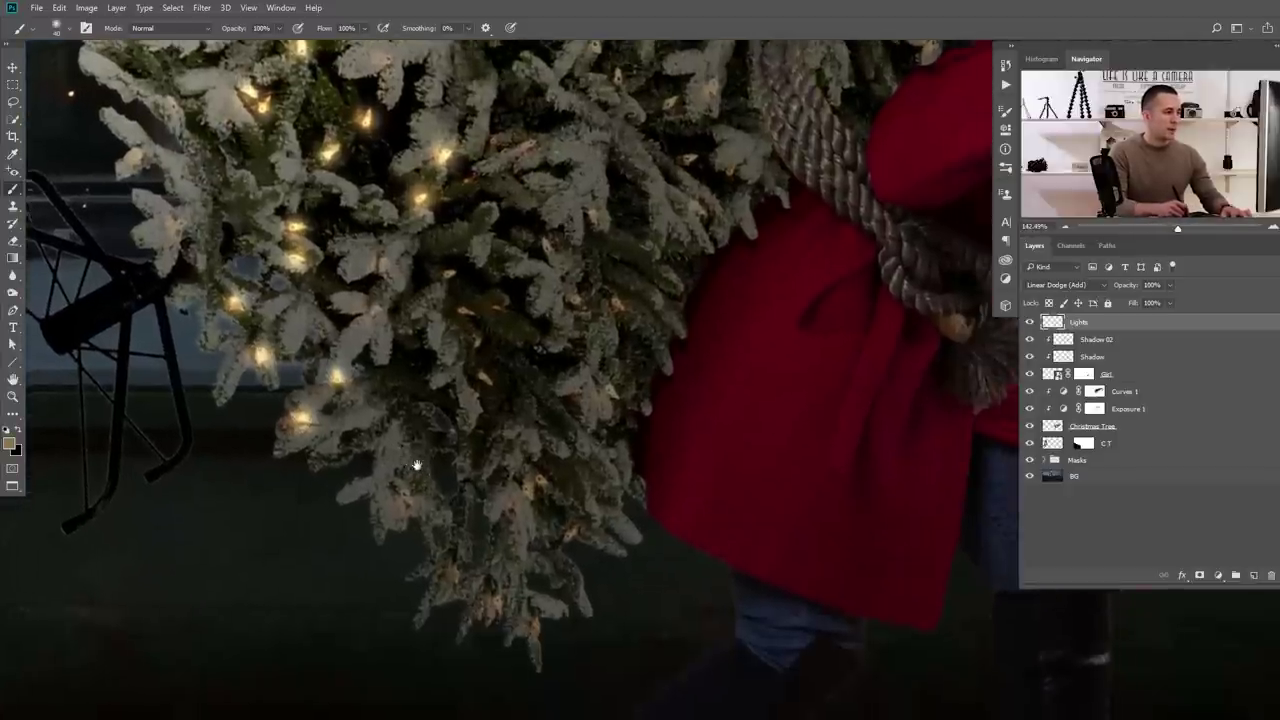
left_click(405, 499)
left_click(455, 572)
left_click(497, 604)
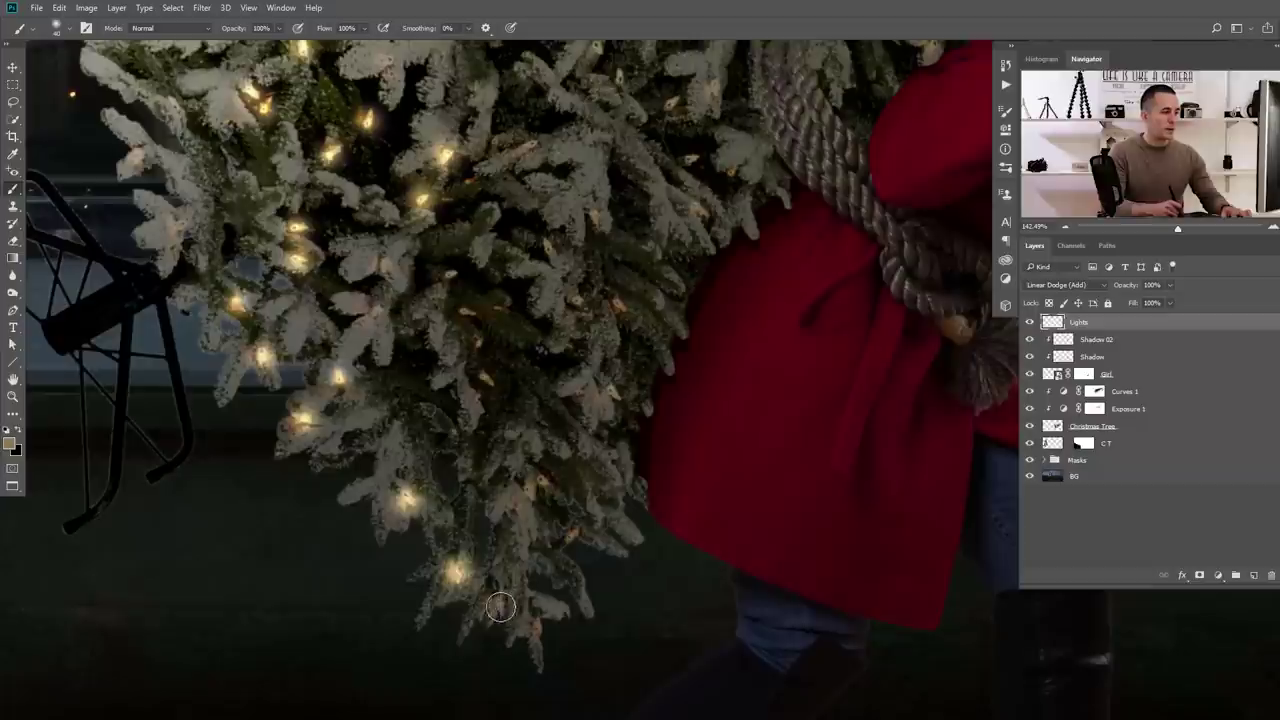
left_click(533, 630)
left_click(575, 536)
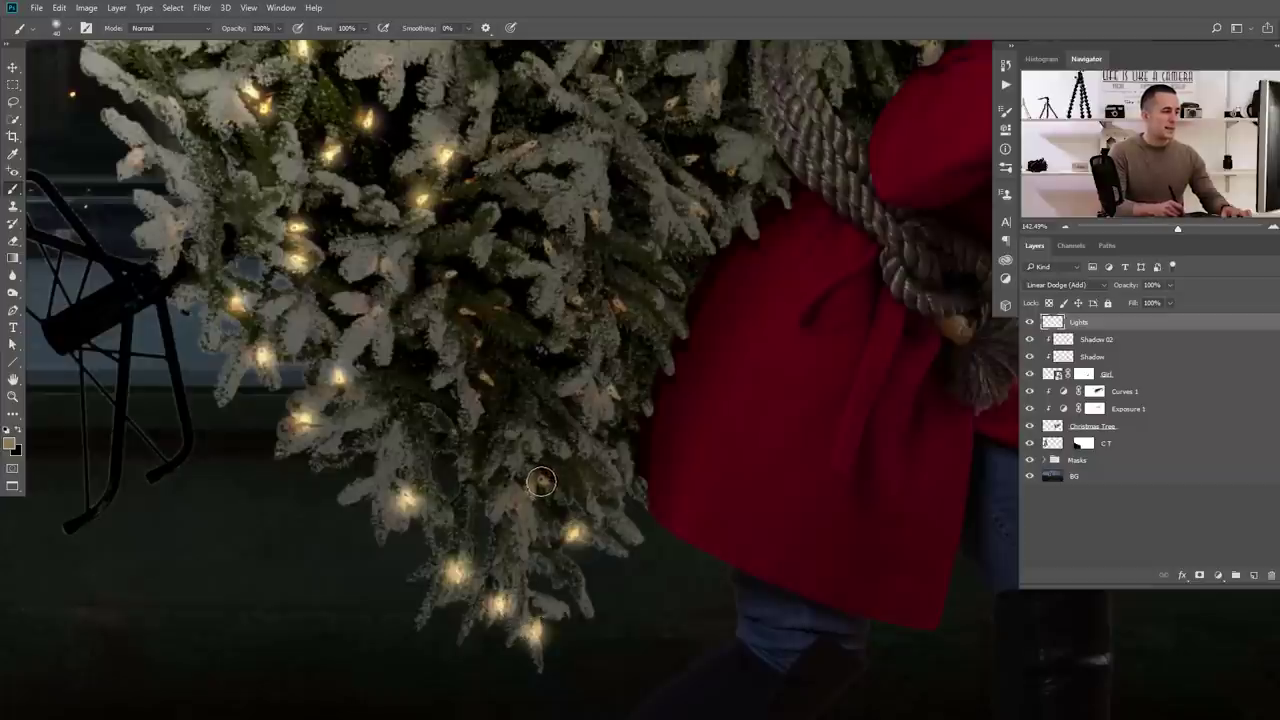
Paint glows over the bulbs in the lower branches beside the woman's red coat
left_click(540, 482)
left_click(527, 491)
left_click(484, 378)
left_click(478, 397)
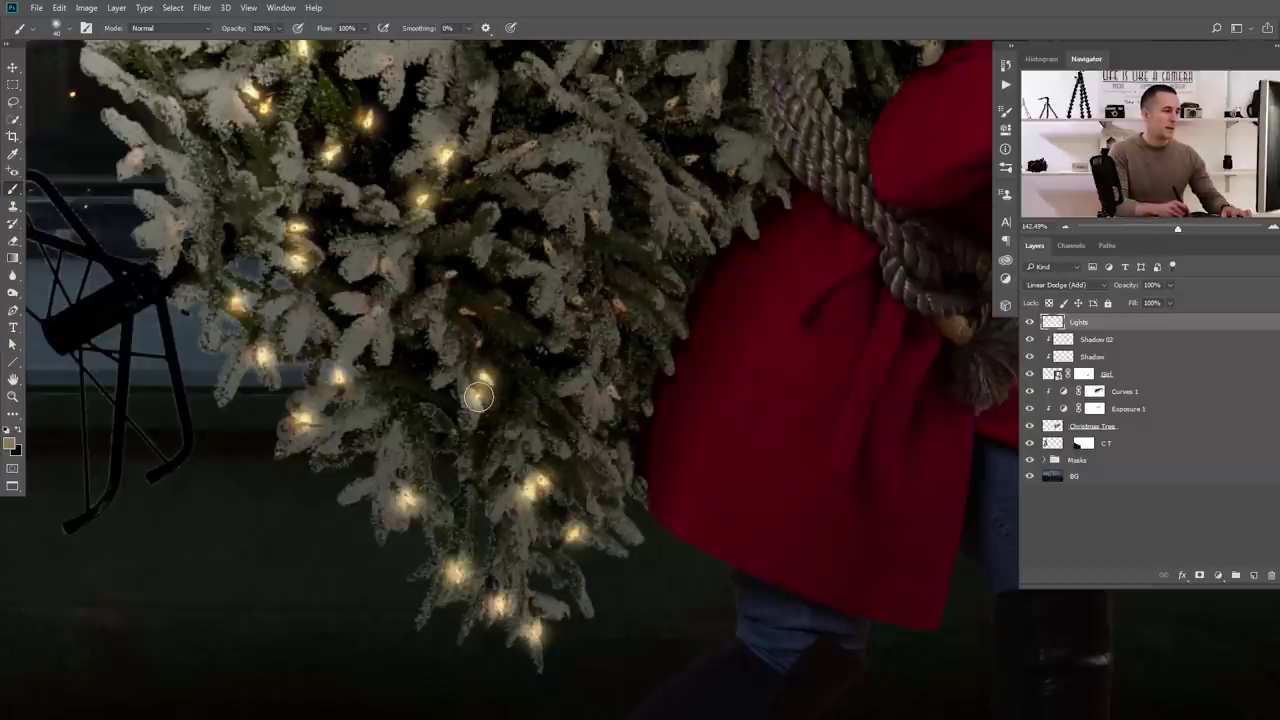
left_click(478, 345)
left_click(466, 312)
left_click(499, 308)
left_click(573, 299)
left_click(568, 343)
left_click(606, 392)
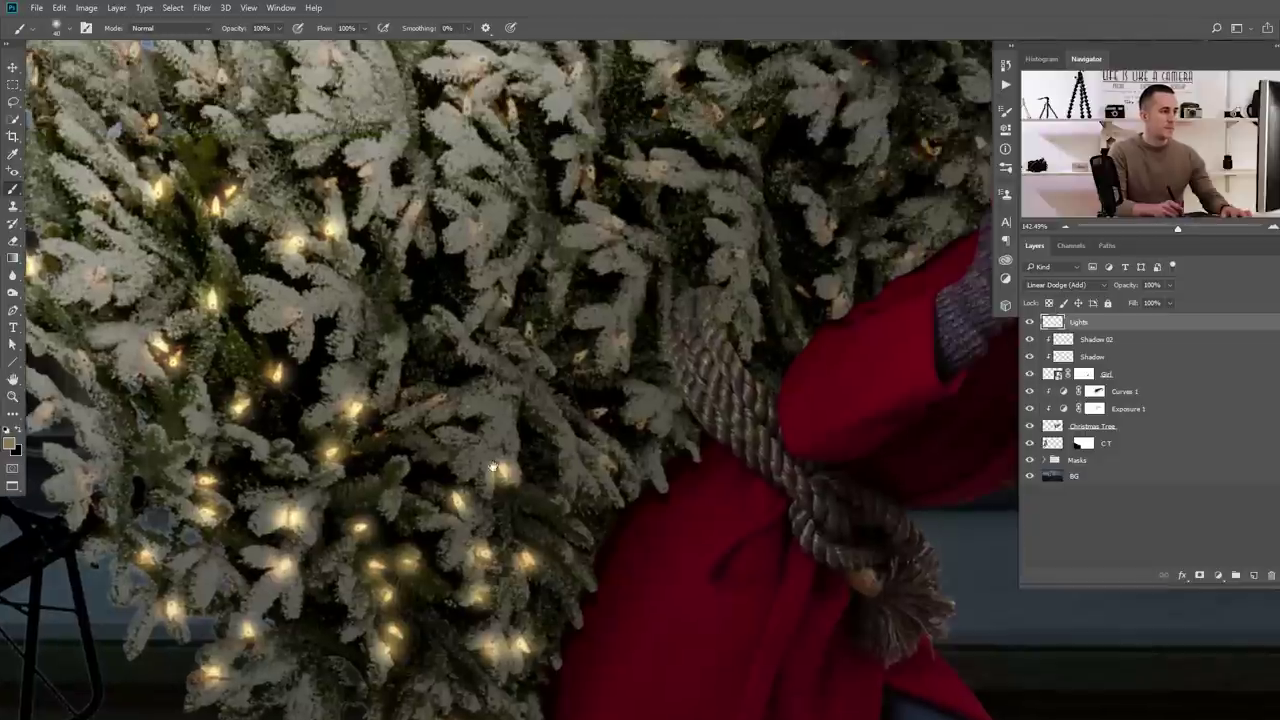
Add glows to the bulbs in the middle of the carried tree, above the rope and toward its wide end
left_click_drag(448, 355, 602, 434)
left_click(671, 222)
left_click(802, 334)
left_click(565, 122)
left_click(405, 188)
left_click(316, 161)
left_click(248, 124)
left_click(158, 144)
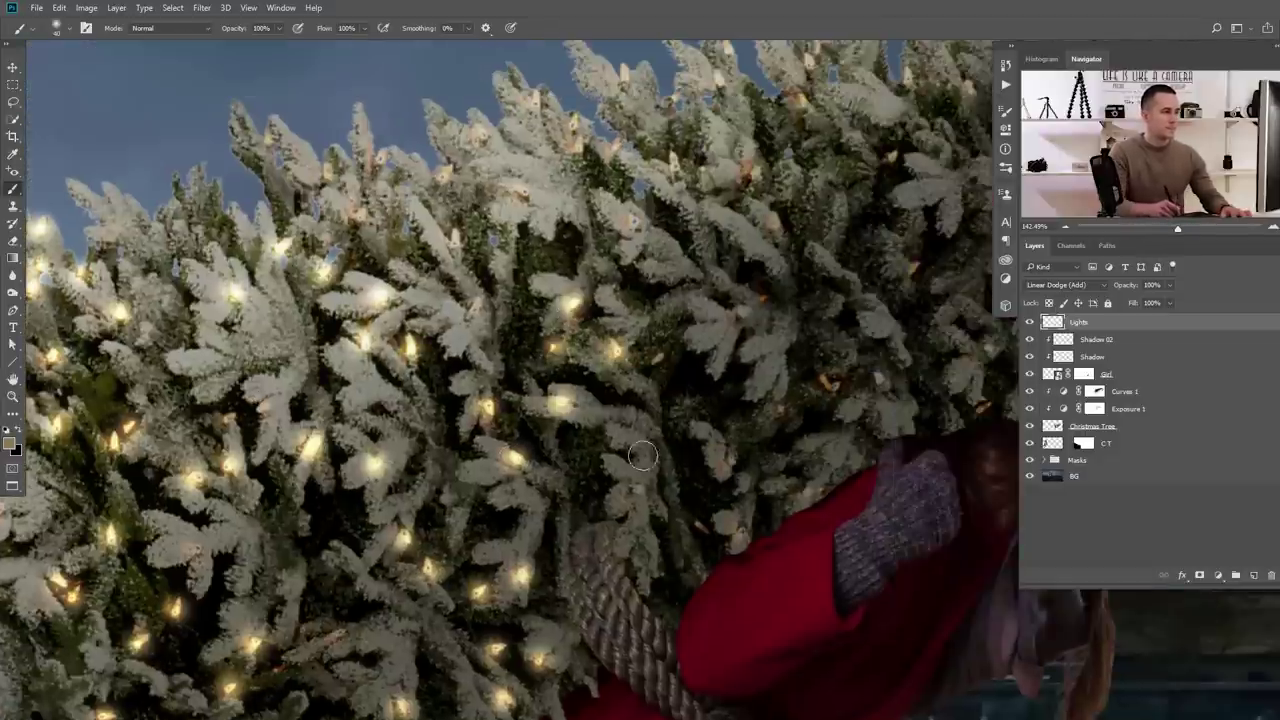
Dab glows onto the bulbs around the woman's glove and just above her hat
left_click(640, 470)
left_click(813, 479)
left_click(739, 221)
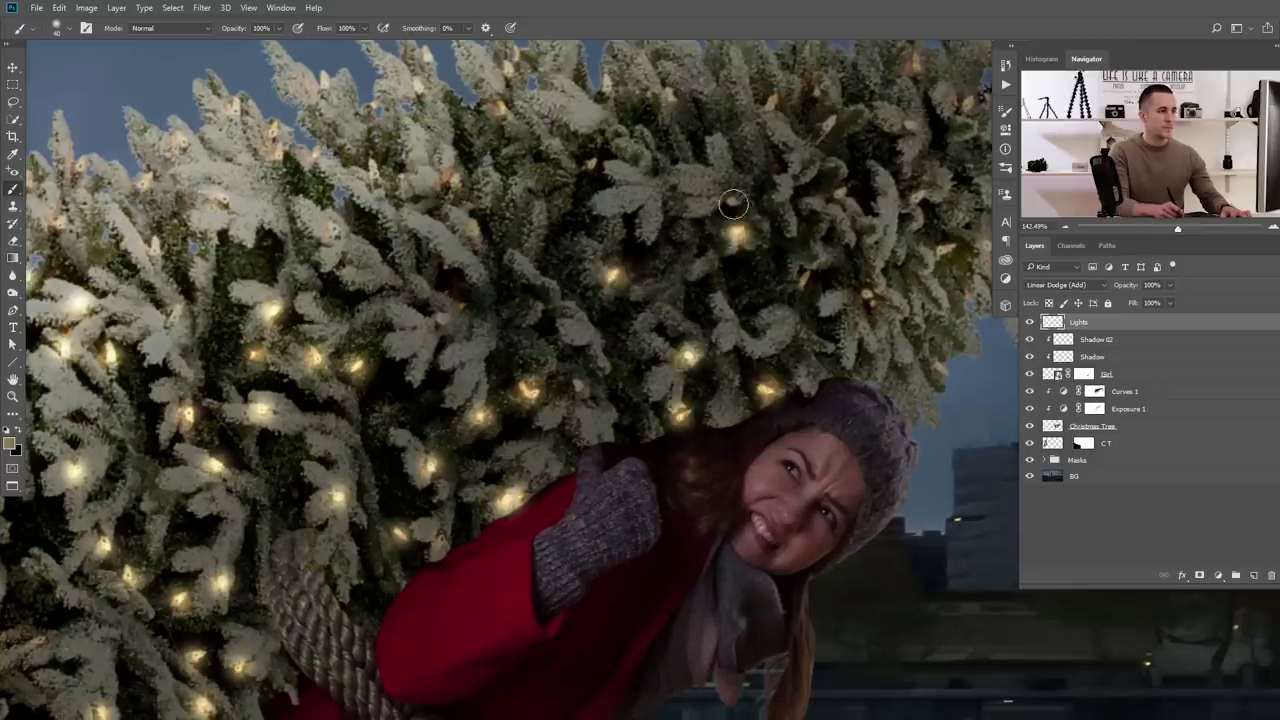
left_click(687, 358)
left_click(756, 304)
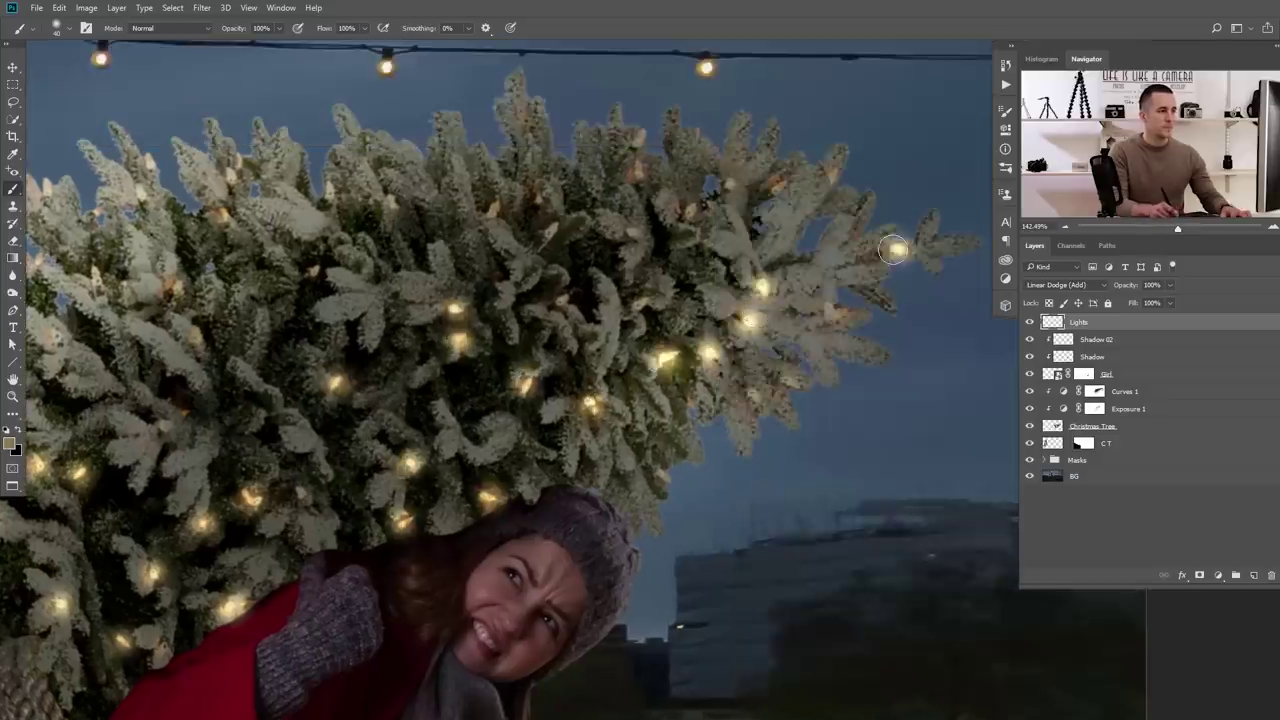
Light up the bulbs at the tree's narrow tip and back along its upper branches under the string lights
left_click(775, 388)
left_click(835, 311)
left_click(785, 192)
left_click(640, 155)
left_click(527, 198)
left_click(550, 232)
left_click(497, 210)
left_click(343, 244)
left_click(430, 232)
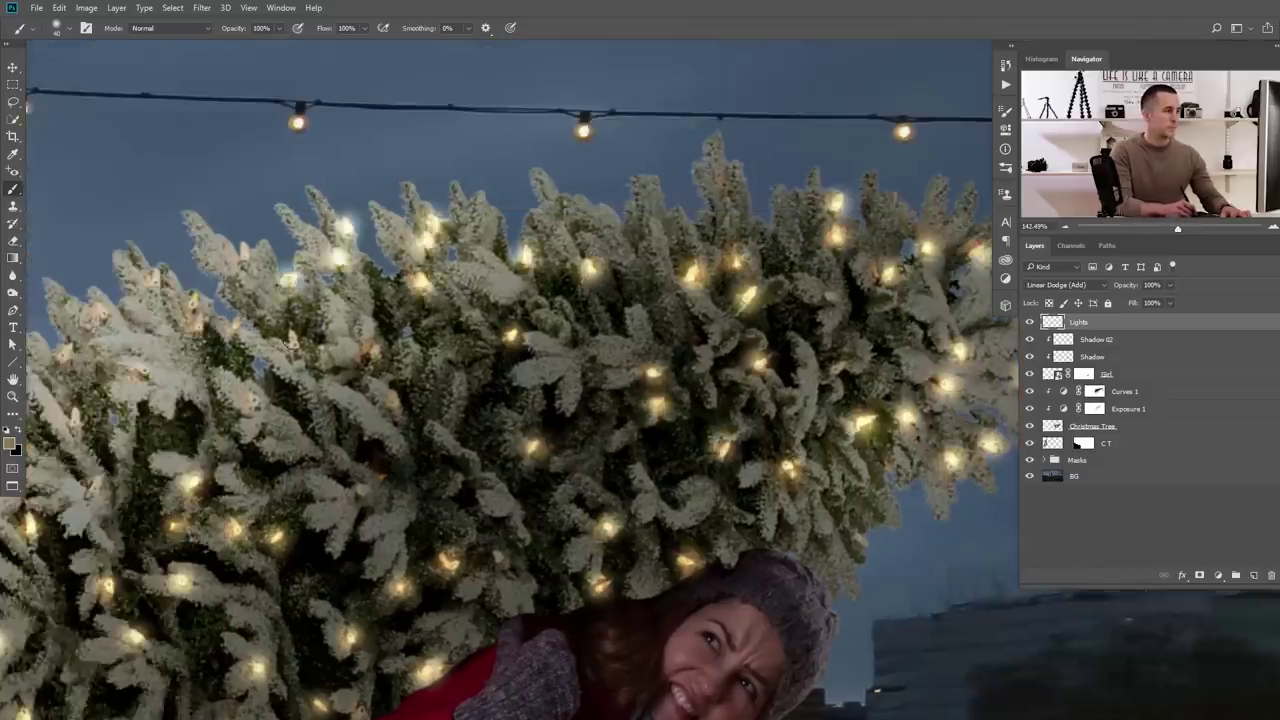
left_click(443, 237)
left_click(379, 206)
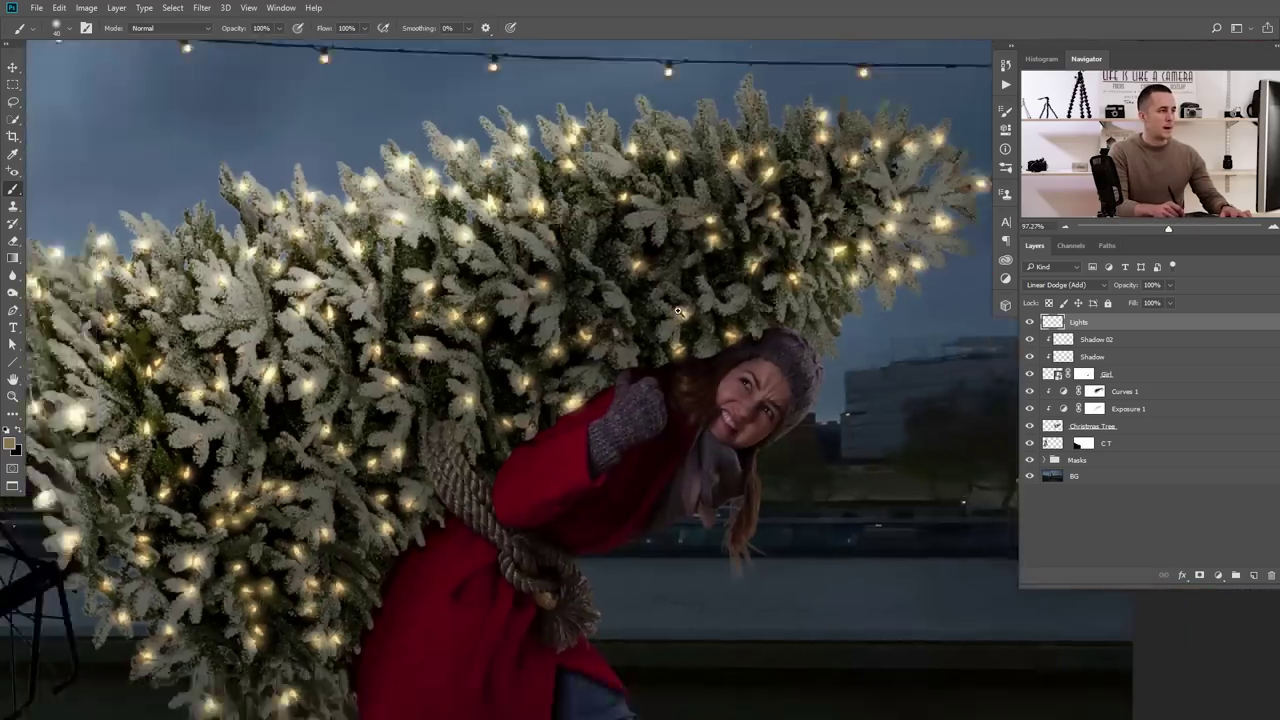
Set the brush opacity to 40% and paint a faint spill of the bulbs' glow onto the coat sleeve, hair and hat edge
left_click_drag(678, 311, 667, 324)
left_click_drag(542, 342, 492, 318)
scroll(591, 242, "up", 1)
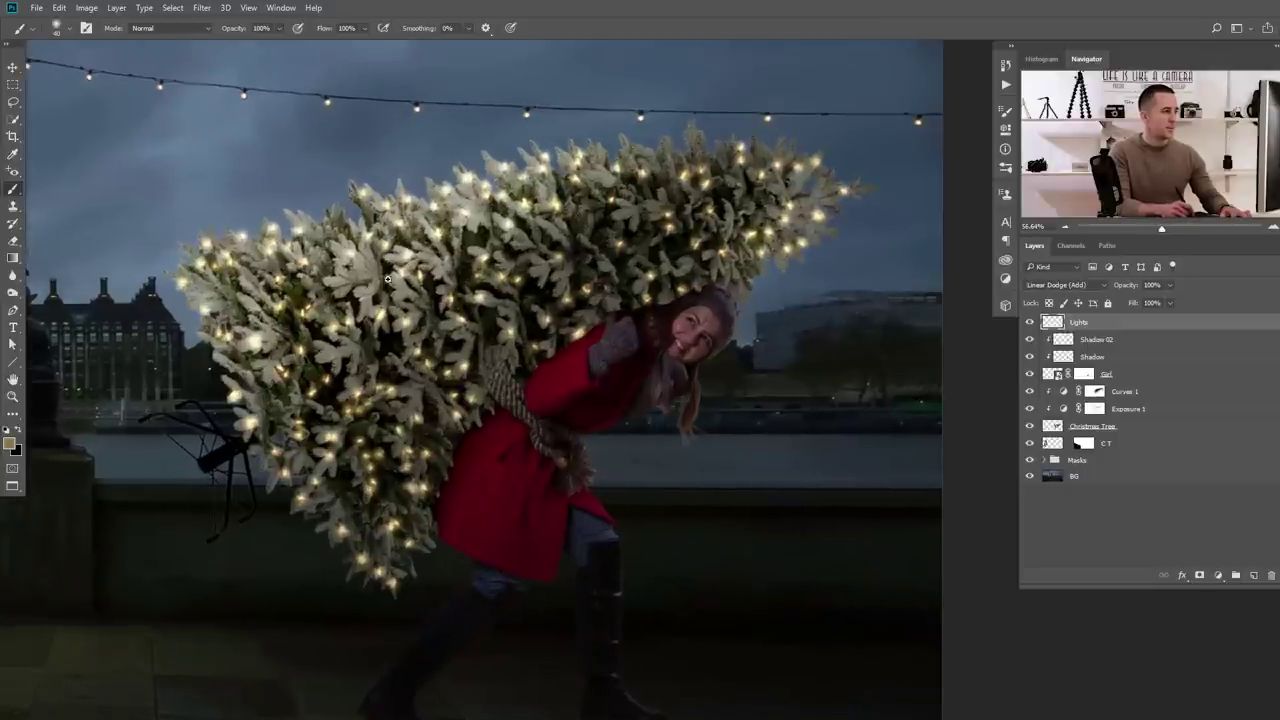
scroll(388, 279, "up", 2)
left_click_drag(697, 255, 626, 288)
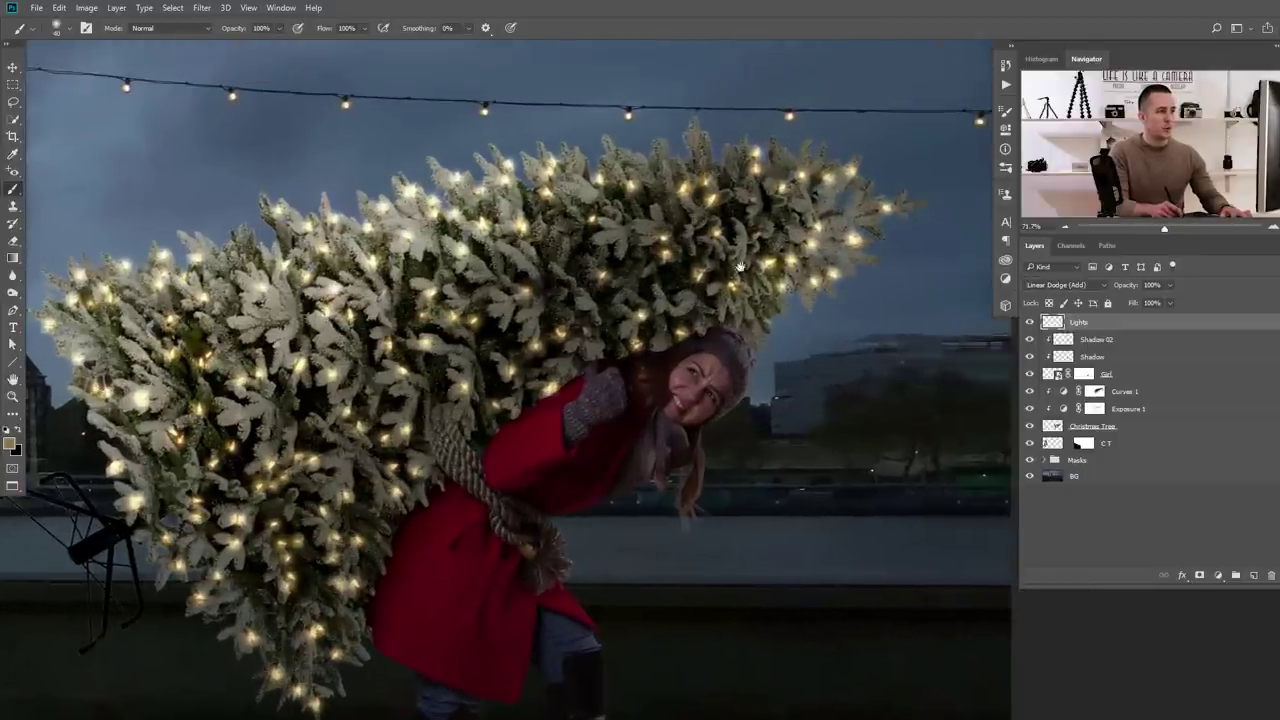
left_click_drag(465, 434, 512, 349)
left_click_drag(446, 446, 690, 317)
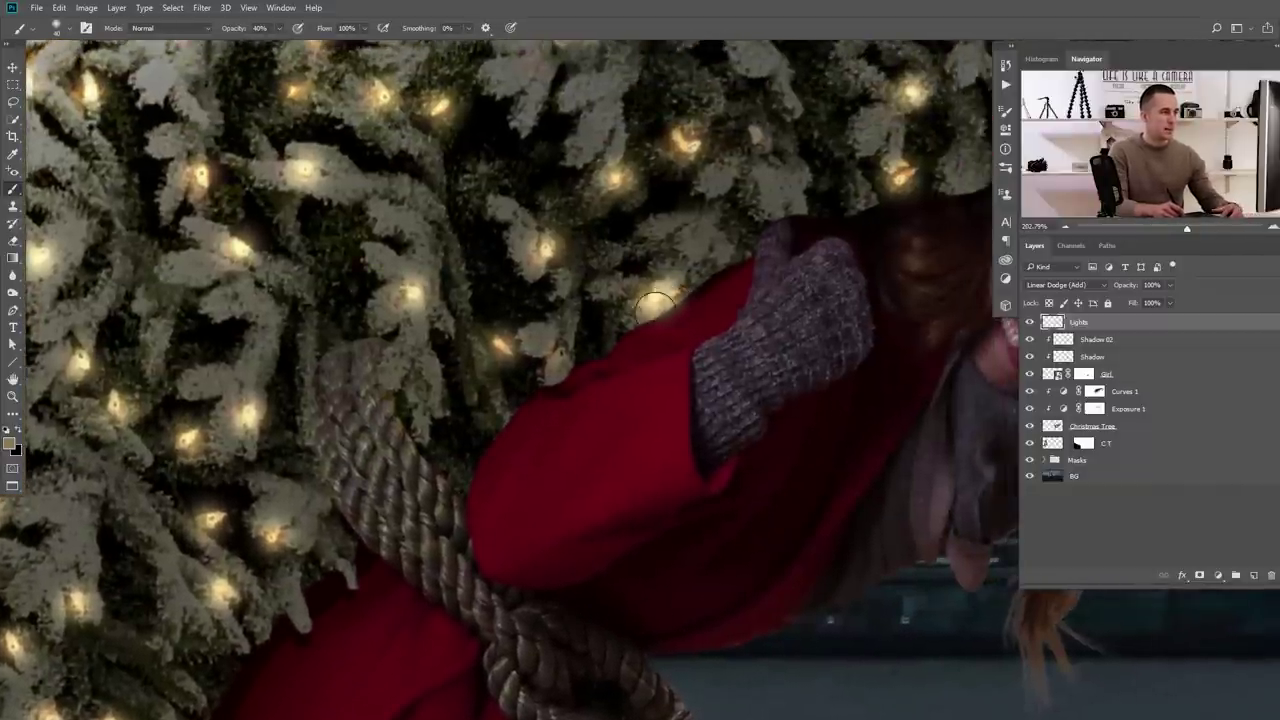
mouse_move(649, 351)
left_mouse_down()
mouse_move(601, 328)
mouse_move(456, 376)
left_mouse_up()
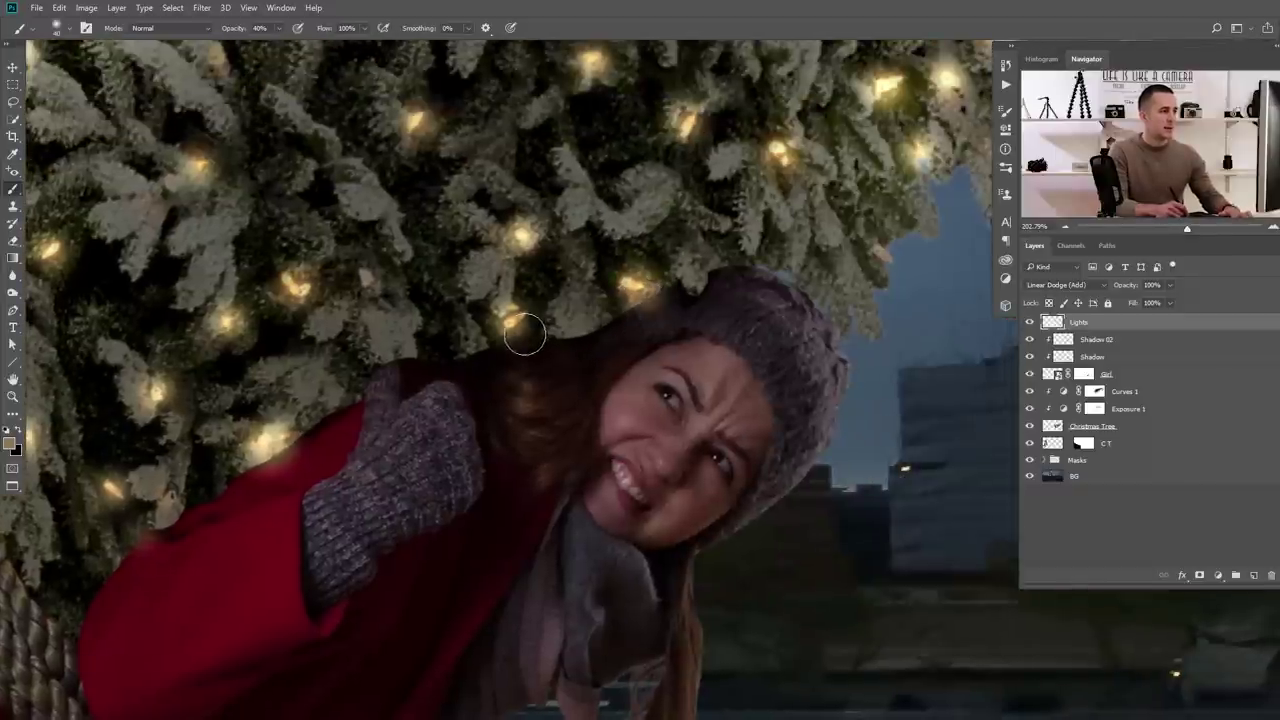
Try a faint glow on the back edge of the red coat beside the lower branches, and undo it
left_click_drag(636, 269, 800, 120)
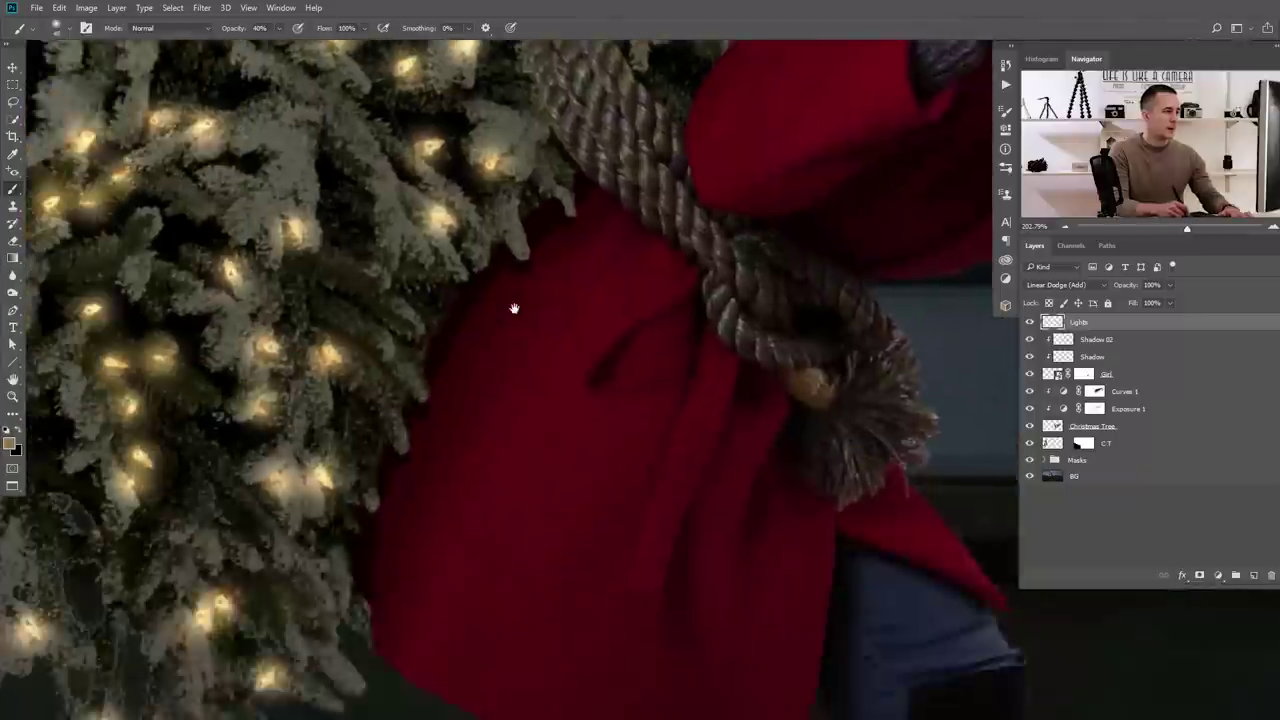
left_click_drag(513, 308, 573, 198)
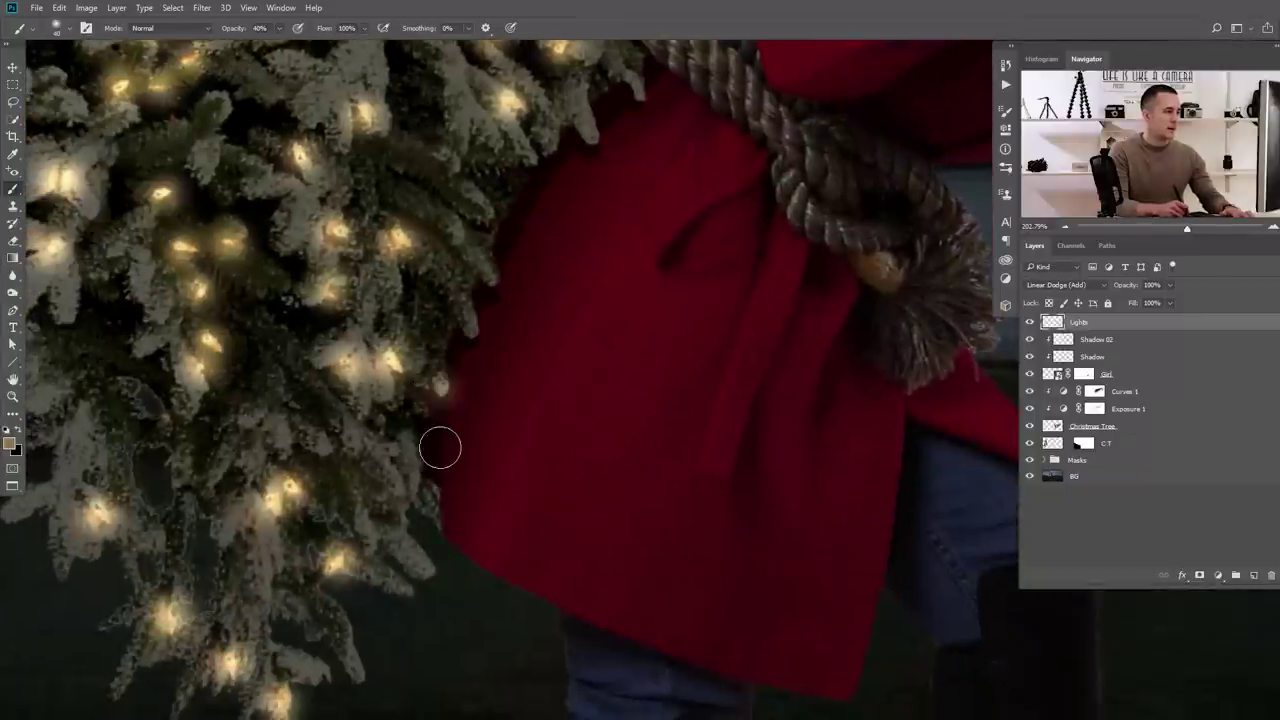
key("ctrl+z")
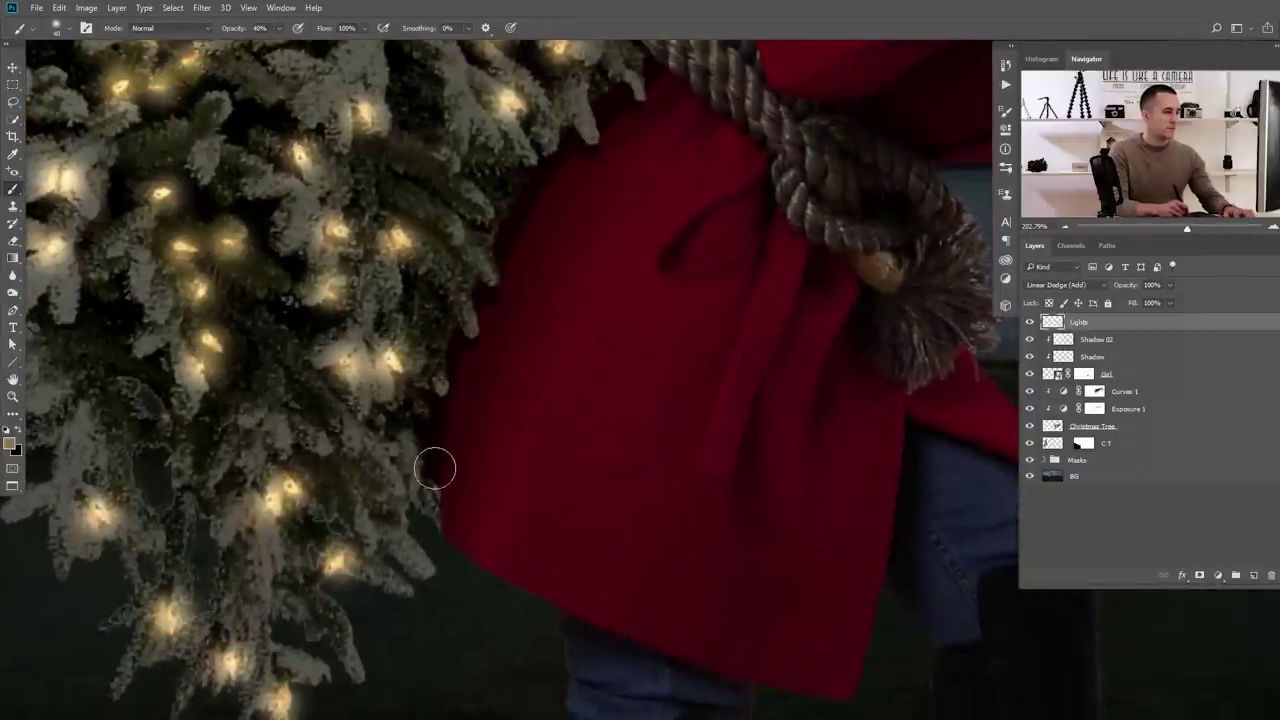
Examine the light spill on the sleeve and hair up close, and the glowing tree within the whole scene
scroll(450, 450, "down", 8)
left_click_drag(471, 380, 451, 452)
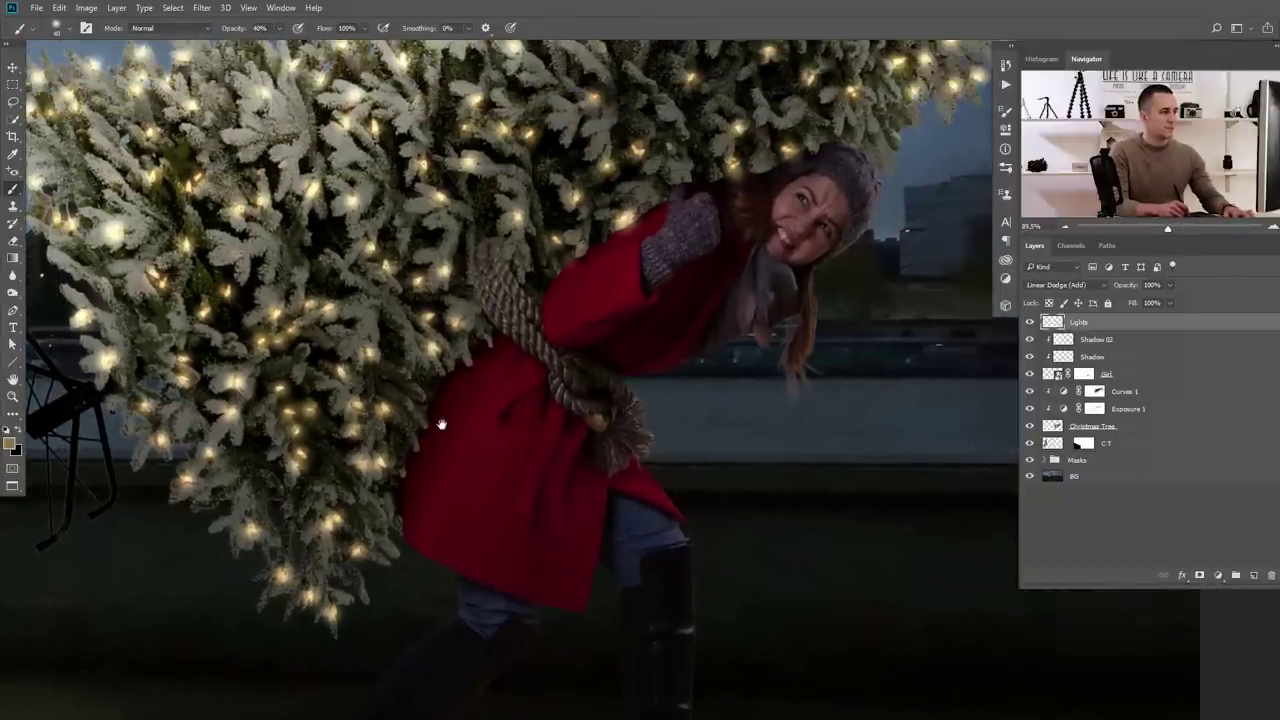
scroll(450, 453, "up", 4)
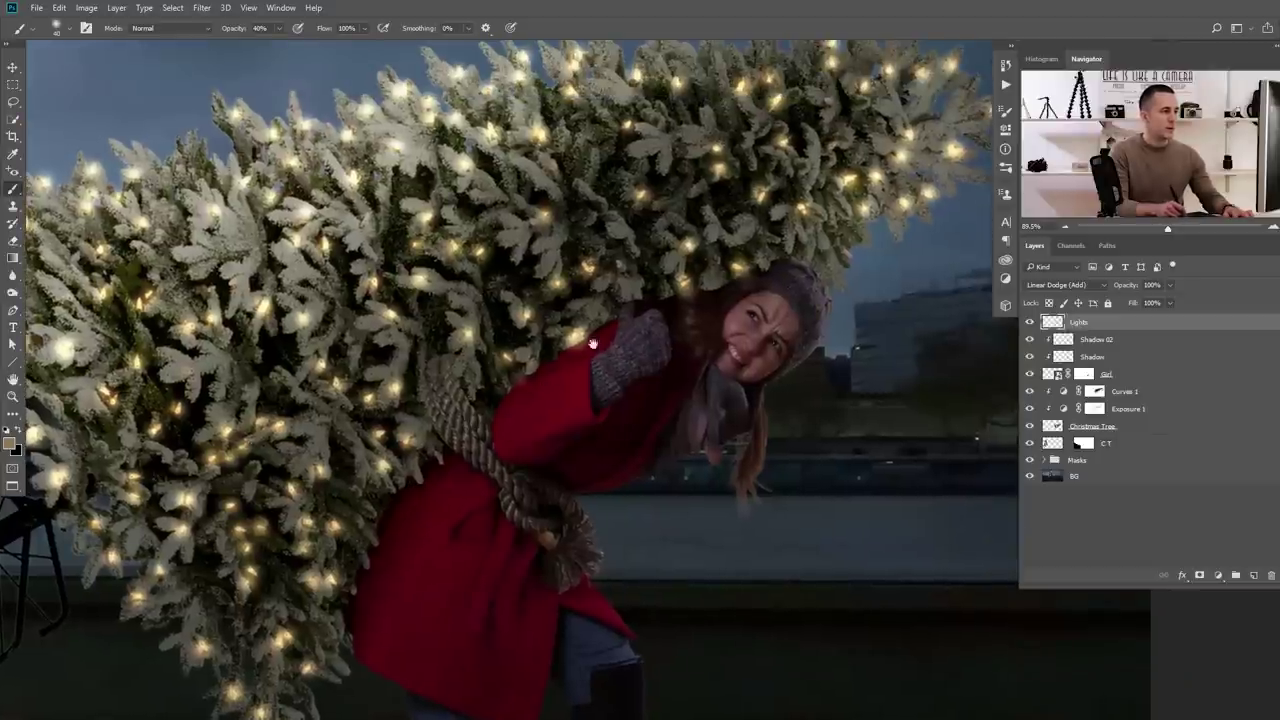
scroll(592, 344, "up", 2)
scroll(522, 410, "up", 3)
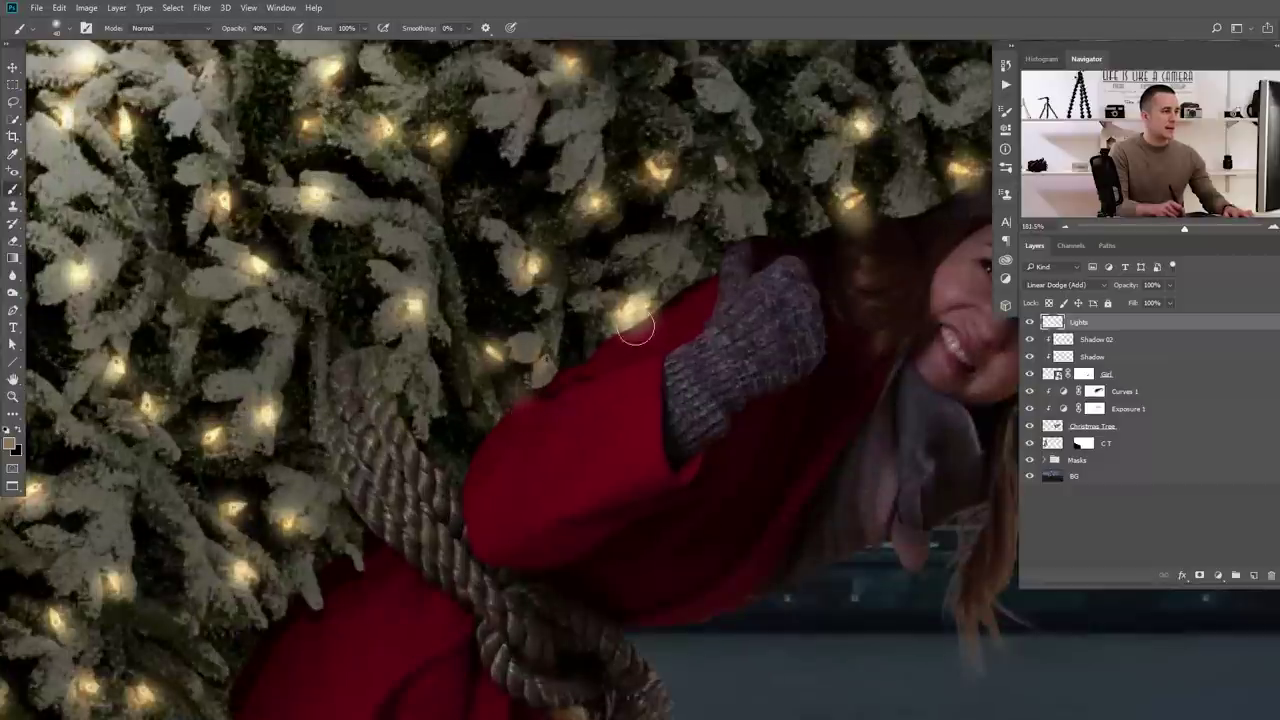
scroll(636, 330, "down", 5)
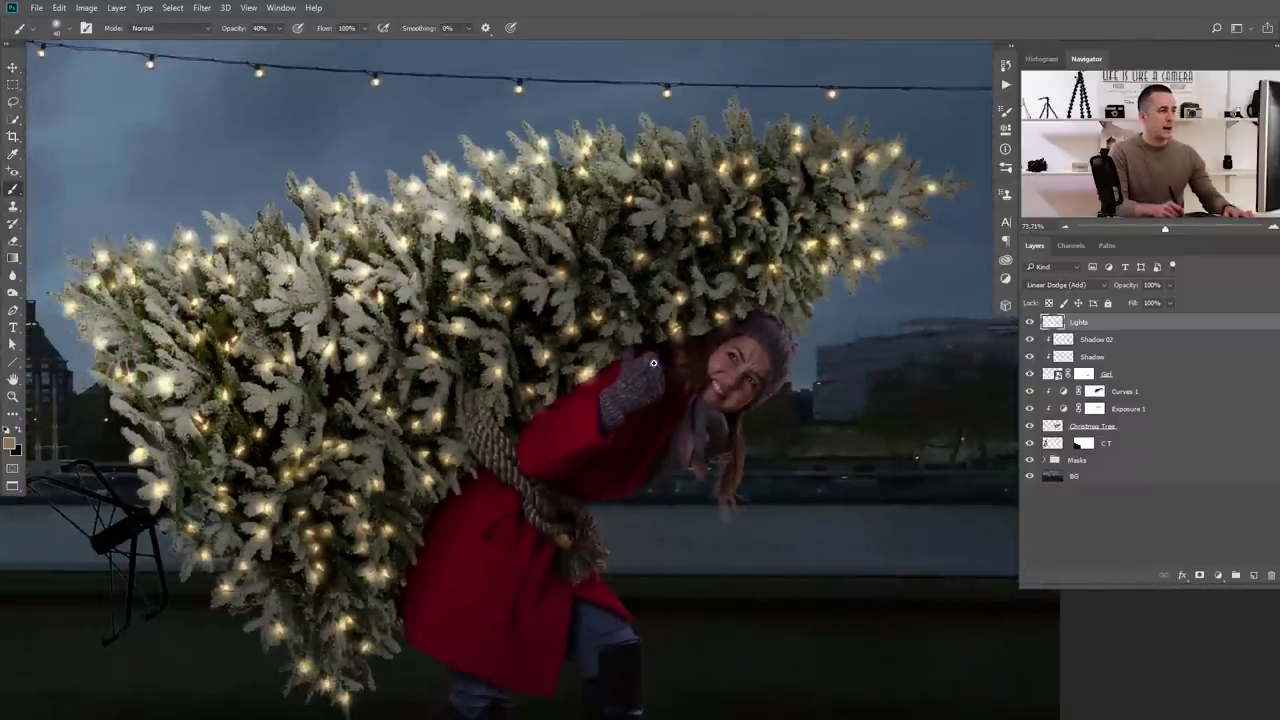
scroll(653, 363, "down", 3)
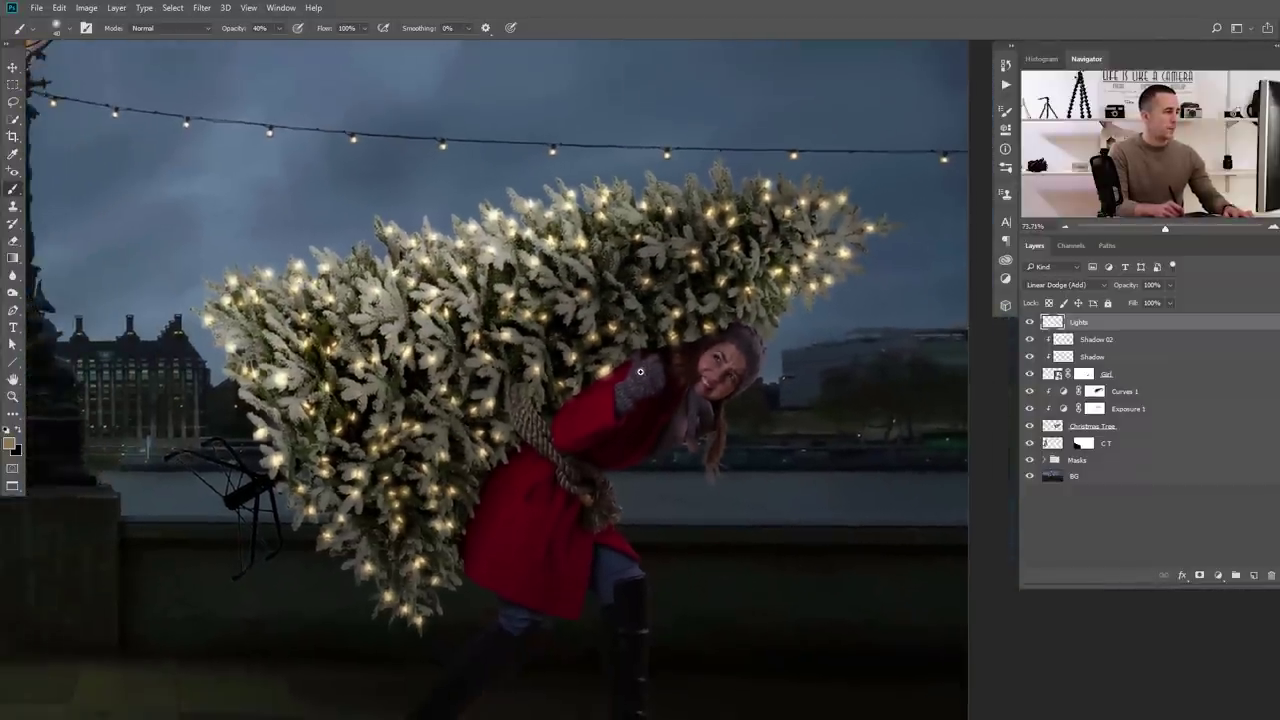
scroll(640, 372, "down", 2)
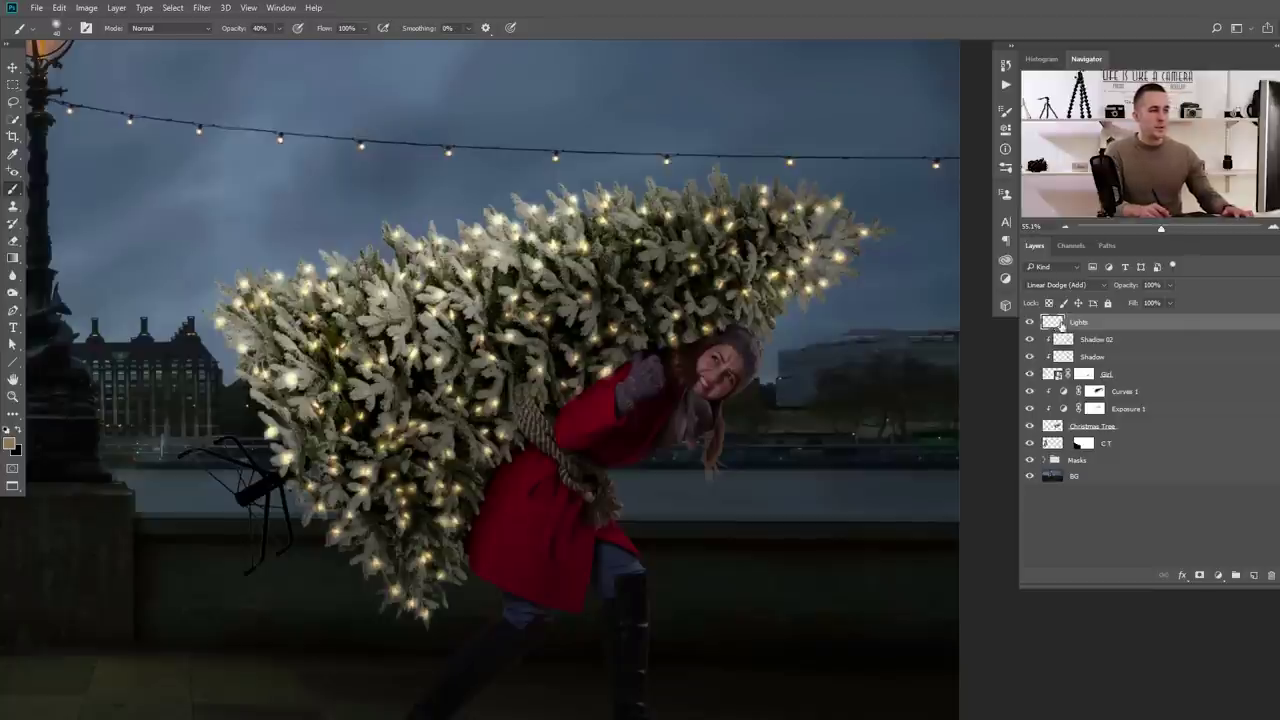
Add a Hue/Saturation adjustment clipped to the Lights layer, with Hue -12 and Saturation +26
left_click(1219, 575)
left_click(1188, 415)
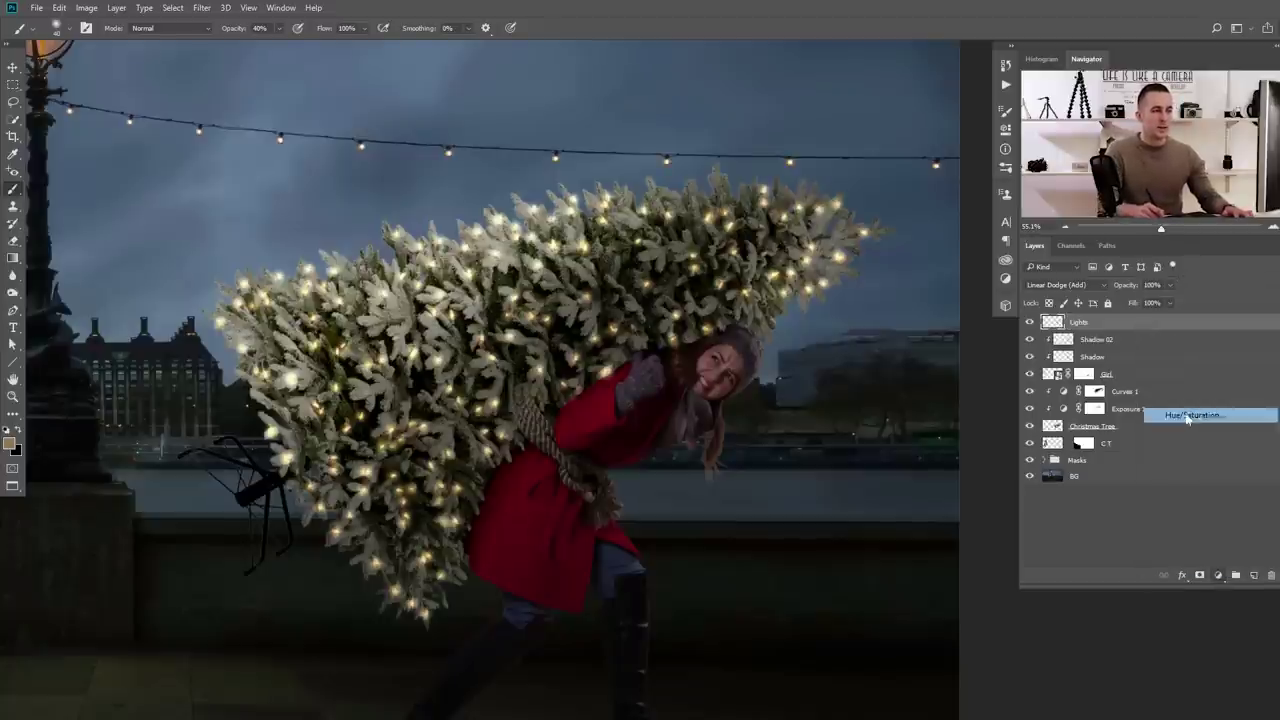
mouse_move(885, 196)
left_mouse_down()
mouse_move(845, 199)
mouse_move(954, 197)
mouse_move(863, 197)
mouse_move(880, 197)
left_mouse_up()
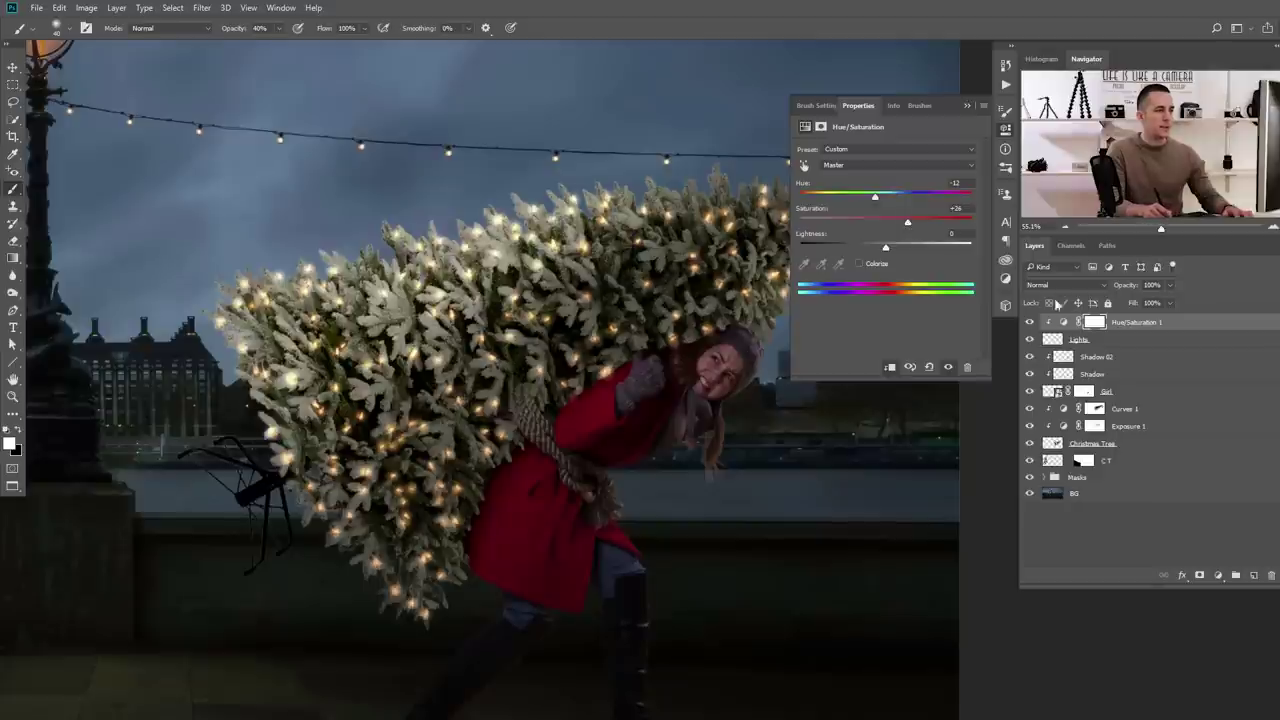
Compare the Lights layer at reduced opacity down to 18% against the full scene, and restore it to 100%
left_click(1115, 339)
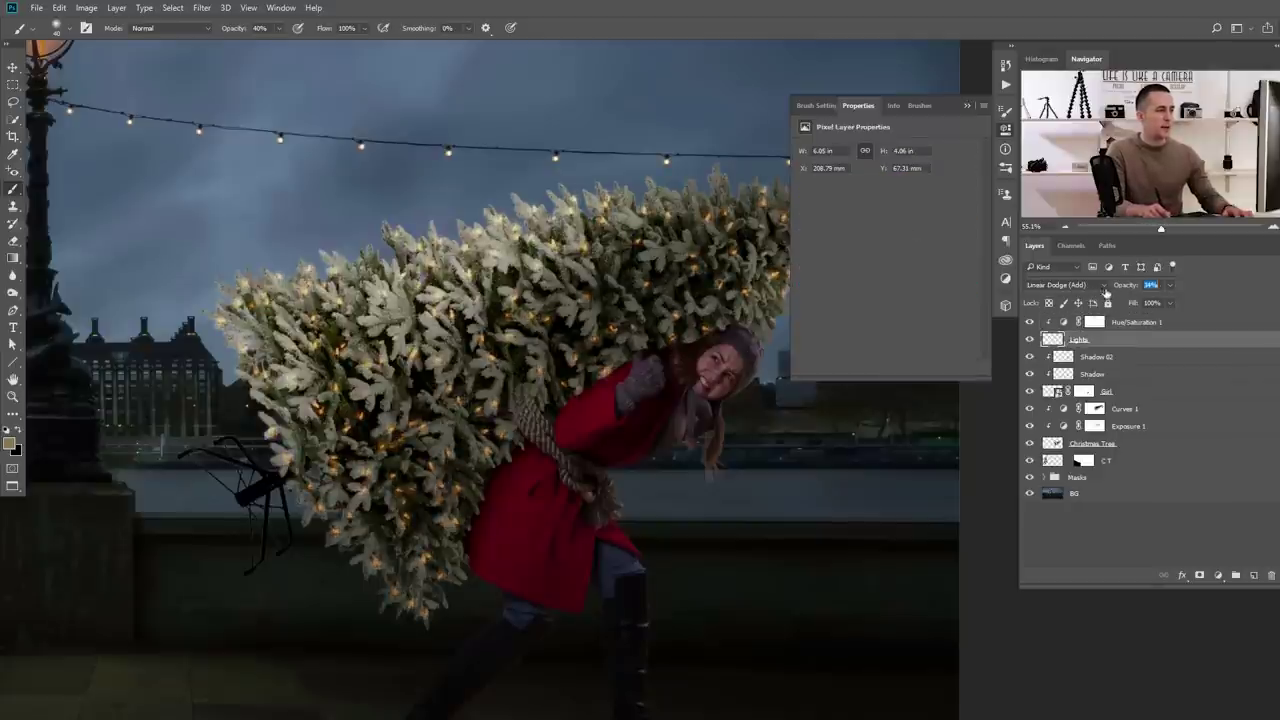
key("ctrl+0")
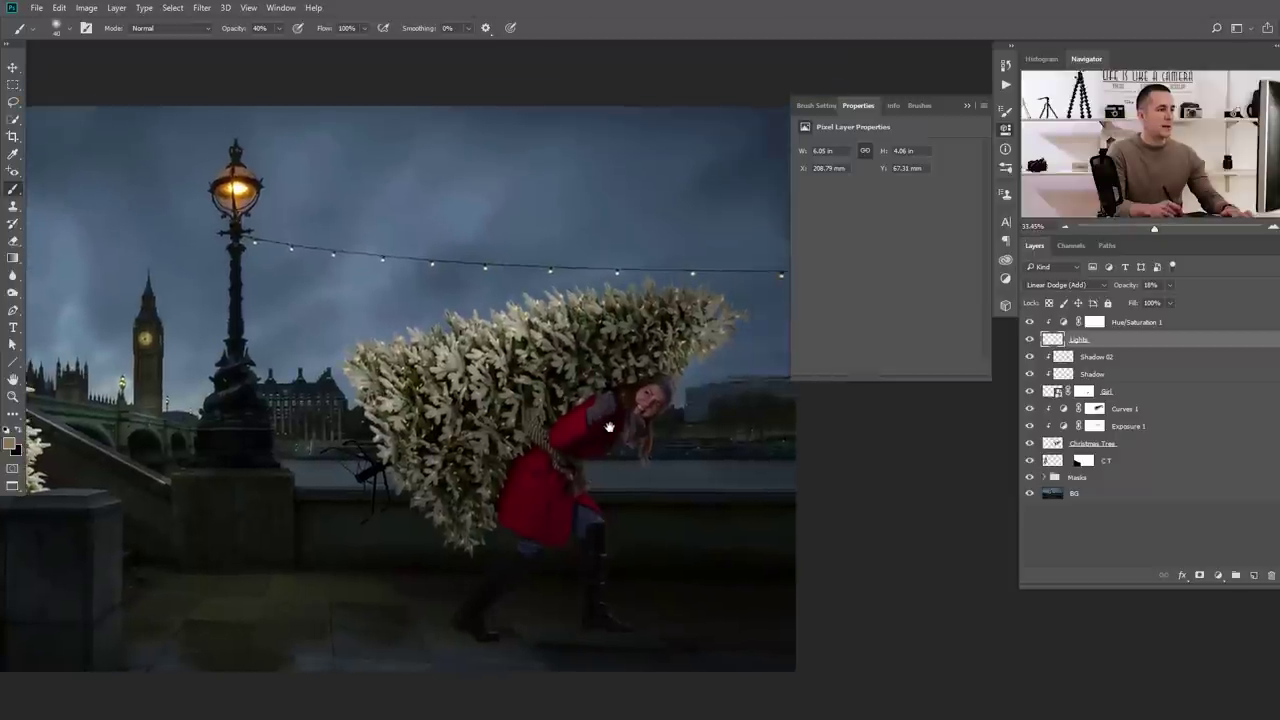
left_click_drag(1149, 287, 1166, 277)
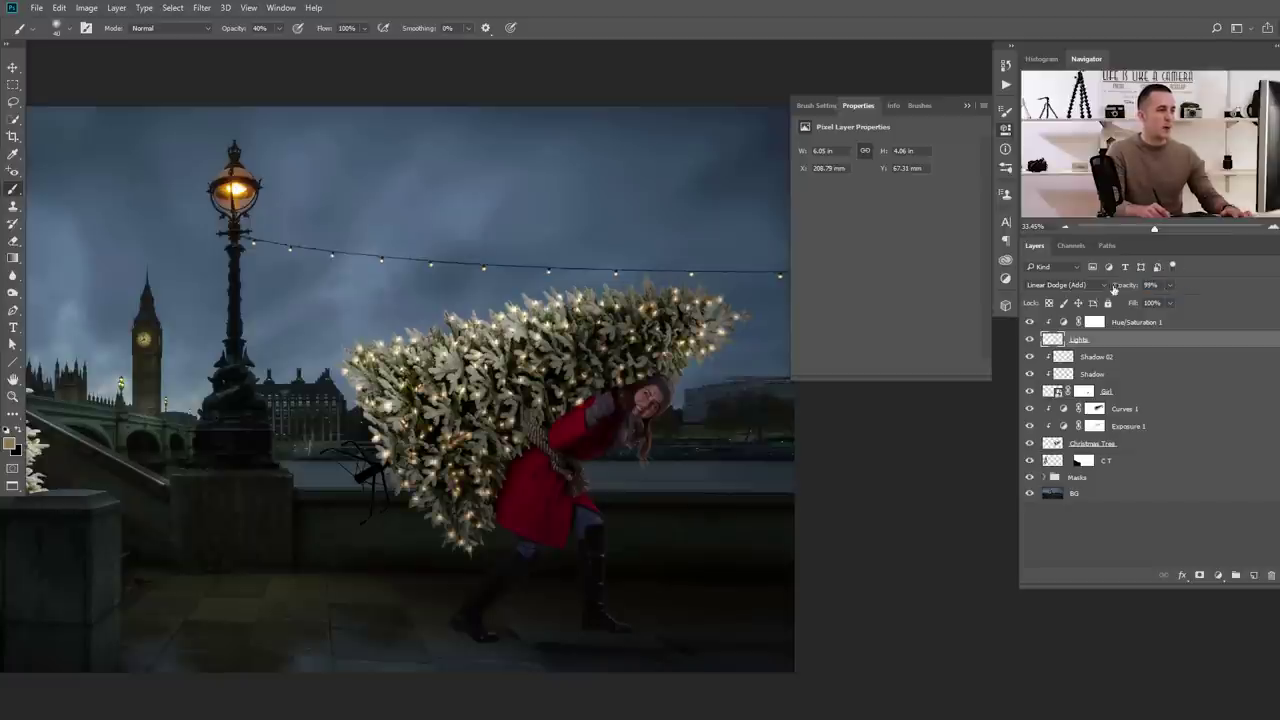
key("Return")
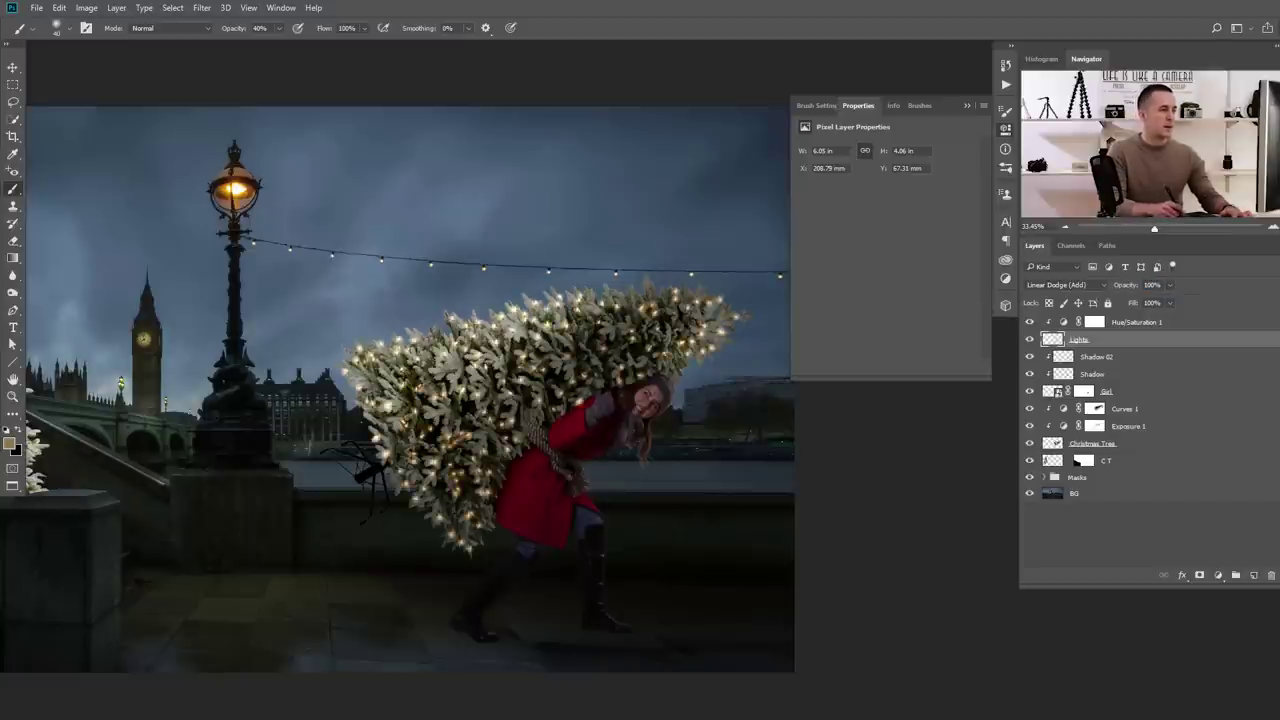
Shift the standing Christmas tree on the C T layer slightly up and to the left behind the stone wall
scroll(572, 376, "up", 1)
left_click_drag(572, 376, 751, 360)
left_click(966, 105)
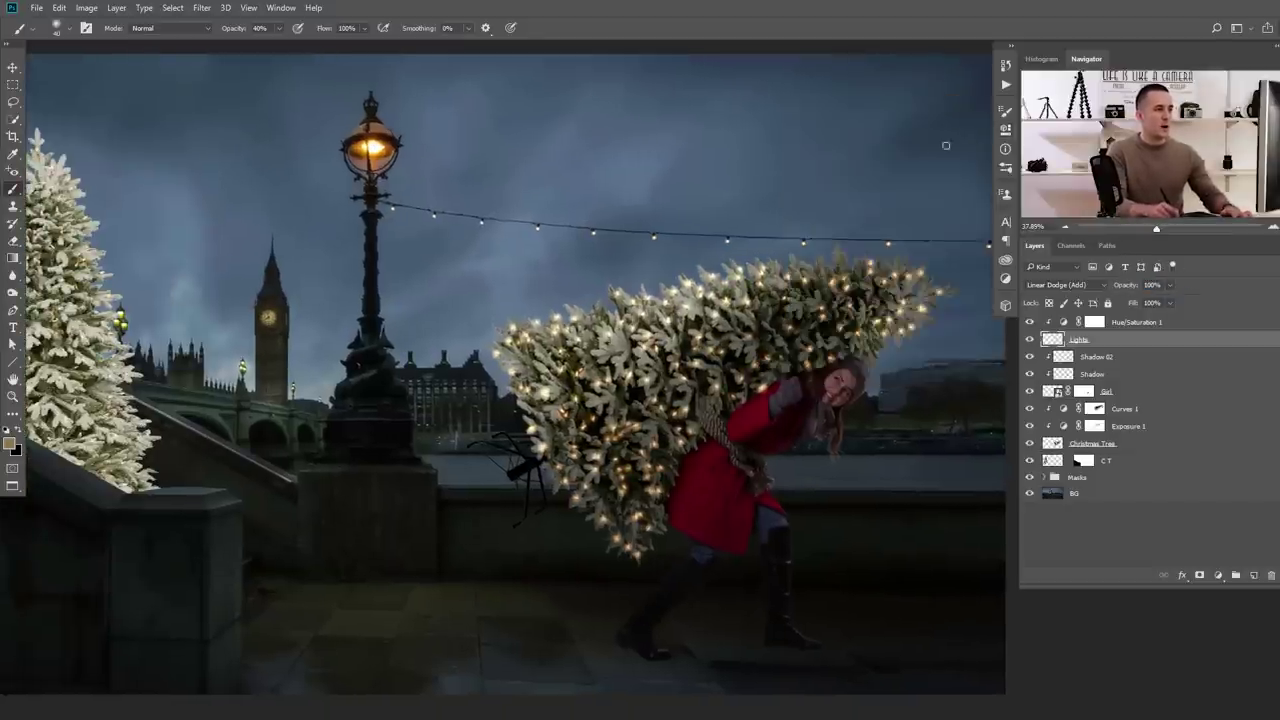
scroll(766, 368, "down", 2)
left_click_drag(265, 367, 350, 362)
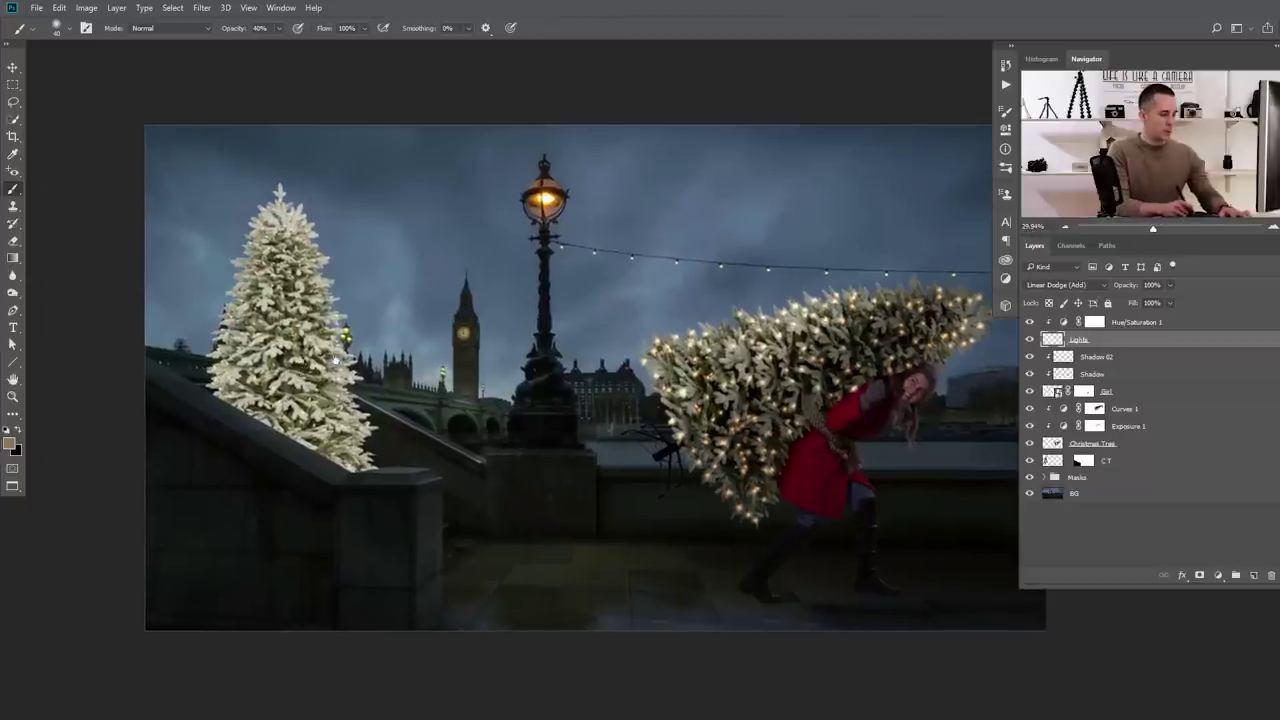
key("v")
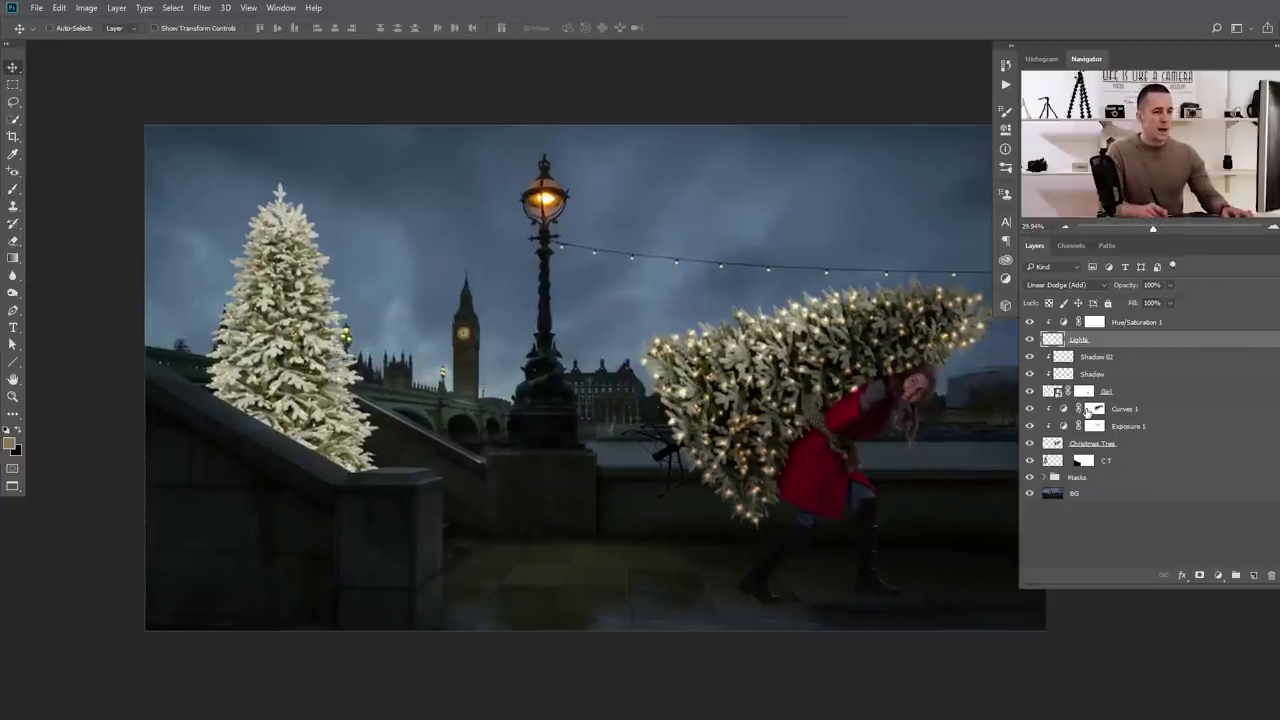
left_click(1052, 459)
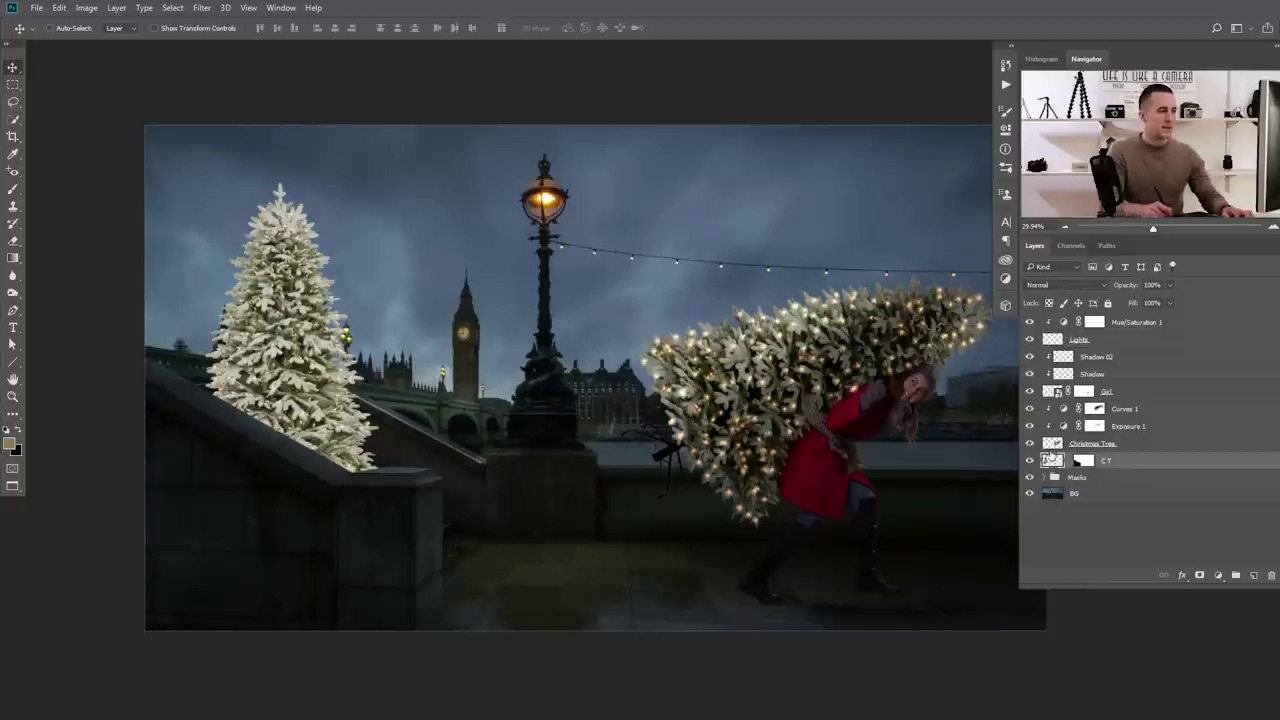
left_click_drag(312, 393, 289, 375)
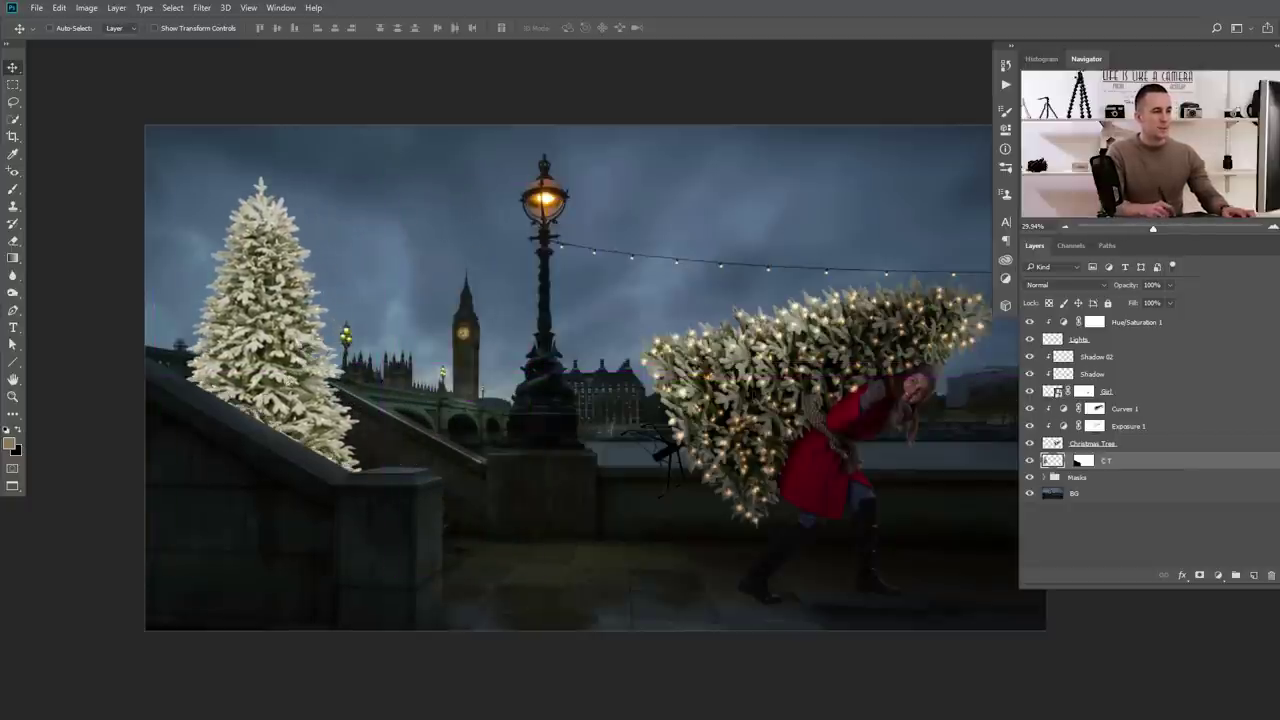
Darken the standing tree with a Curves adjustment clipped to C T, lowering the white point and mapping input 148 to output 82
left_click(1218, 576)
left_click(1190, 372)
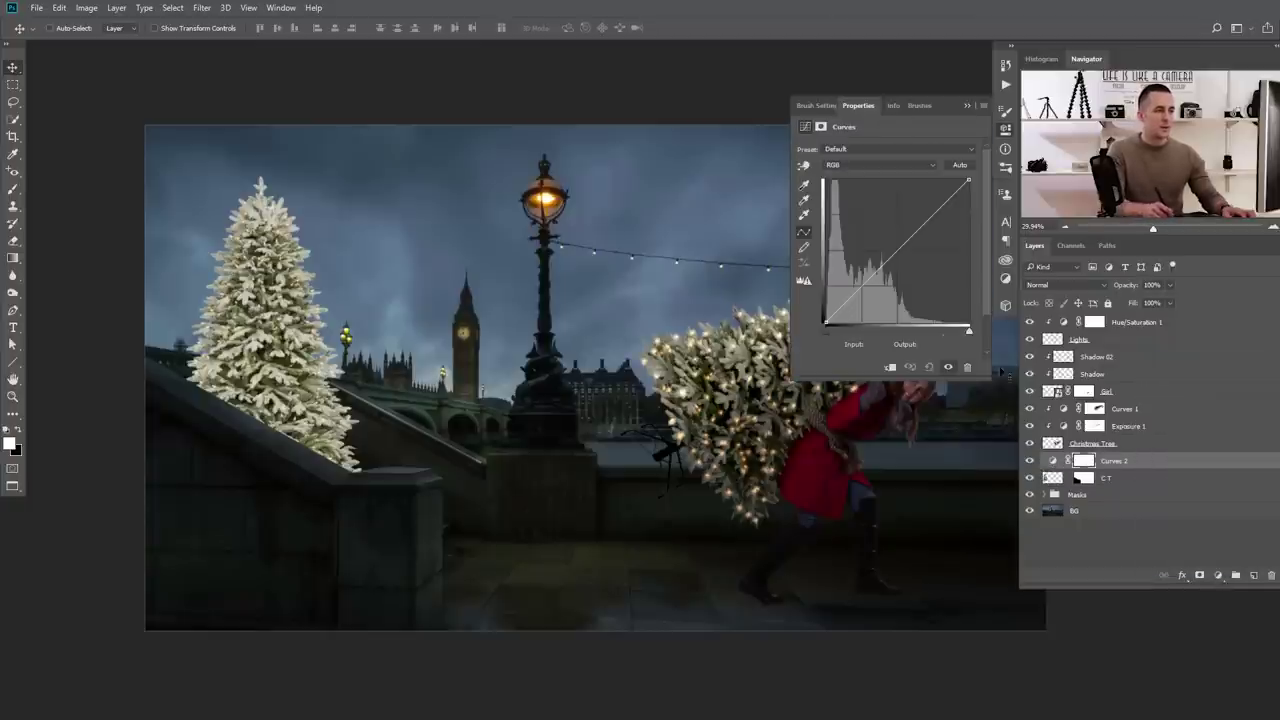
left_click(891, 368)
left_click_drag(905, 243, 905, 265)
left_click_drag(968, 180, 968, 193)
left_click_drag(905, 268, 907, 276)
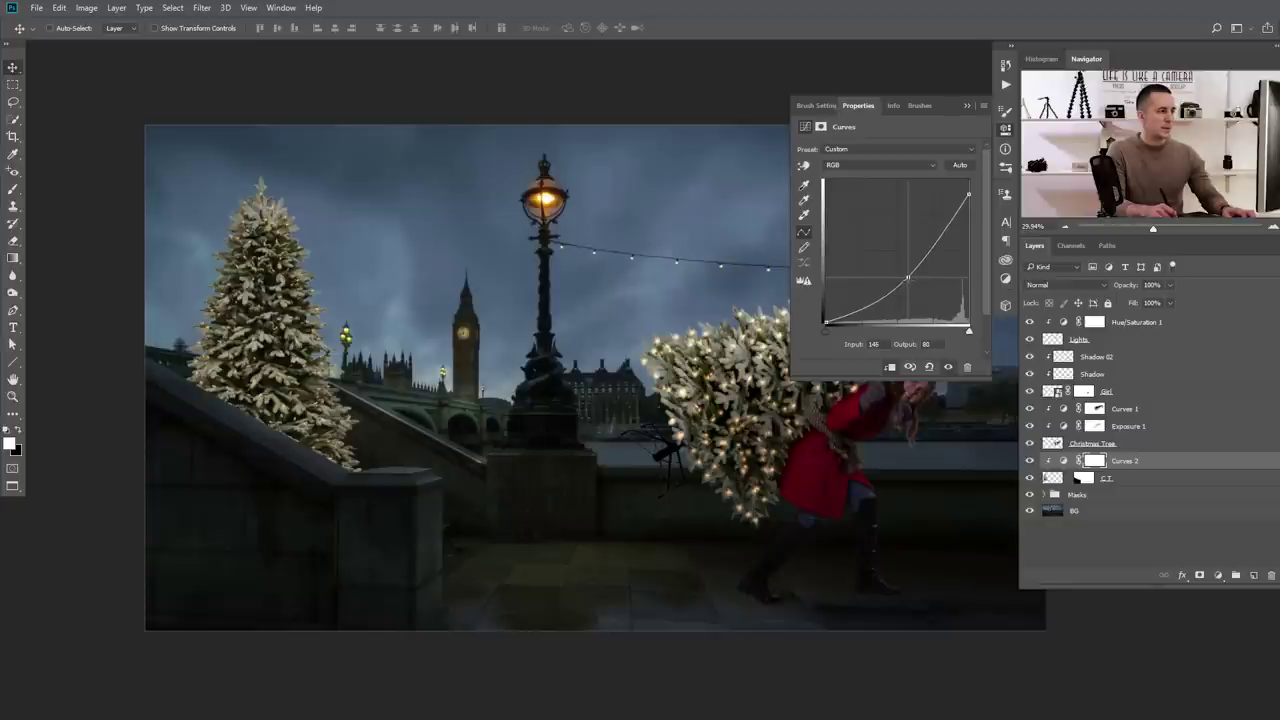
Add an Exposure adjustment clipped to the standing tree, with Exposure -0.39 and Offset -0.0292
left_click(1219, 577)
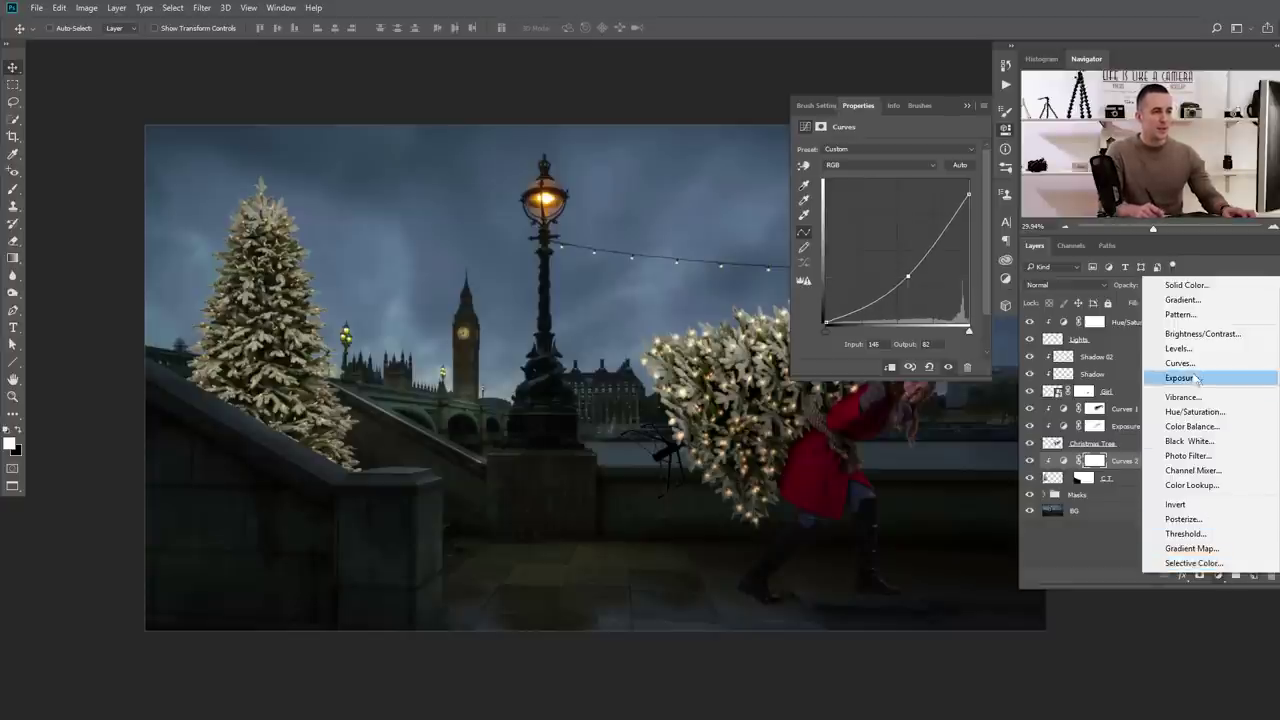
left_click(1175, 378)
left_click_drag(885, 209, 880, 184)
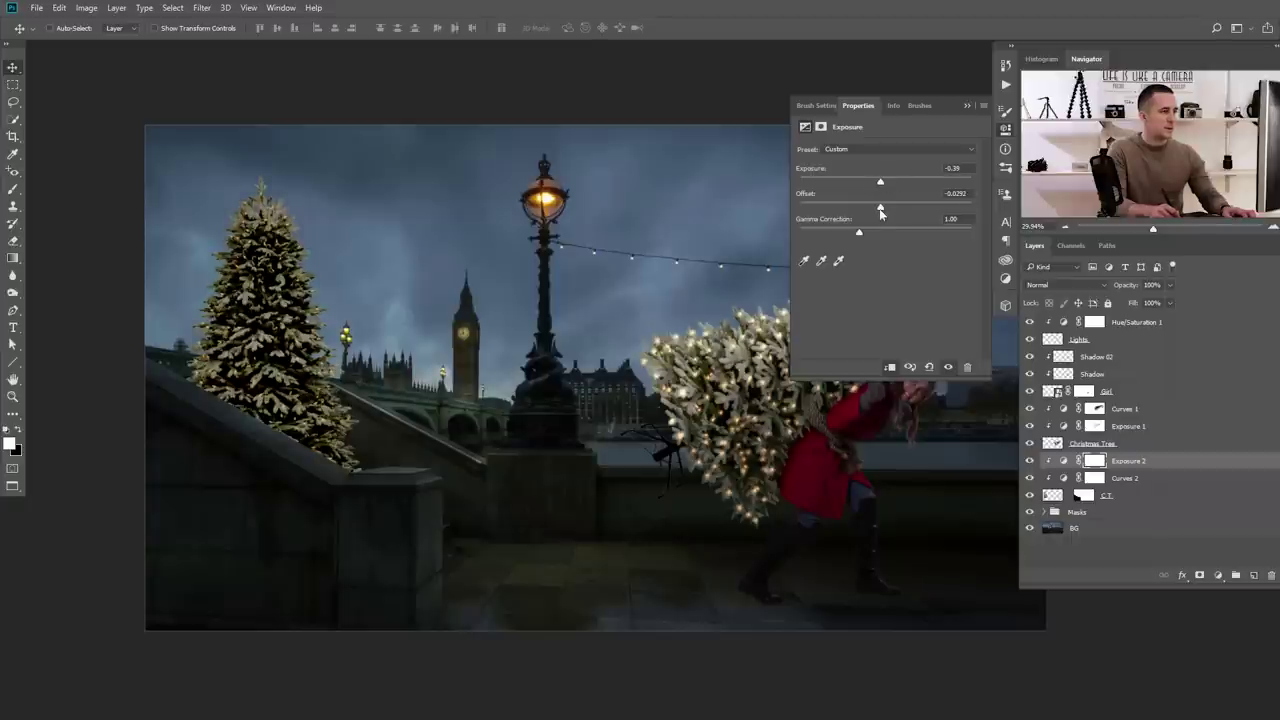
left_click(969, 104)
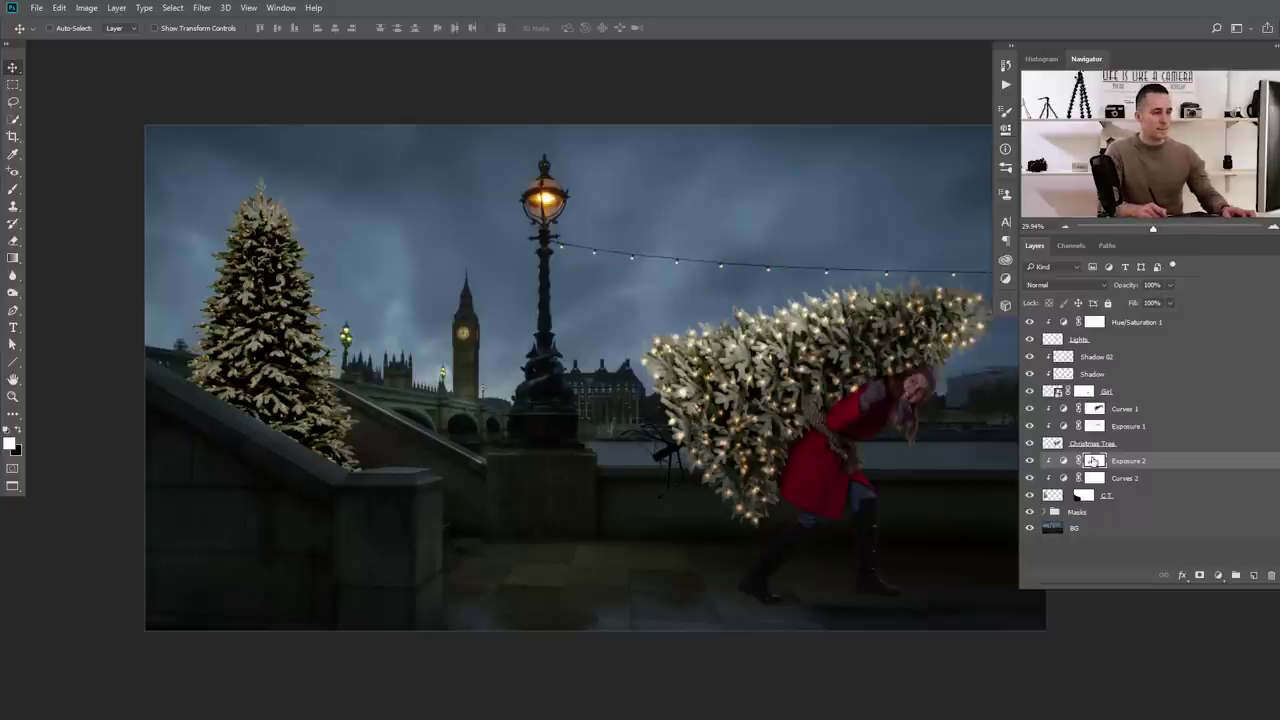
Paint the Exposure 2 mask black along the tree's lamp-facing side with a soft 400 px brush at 20% opacity
key("b")
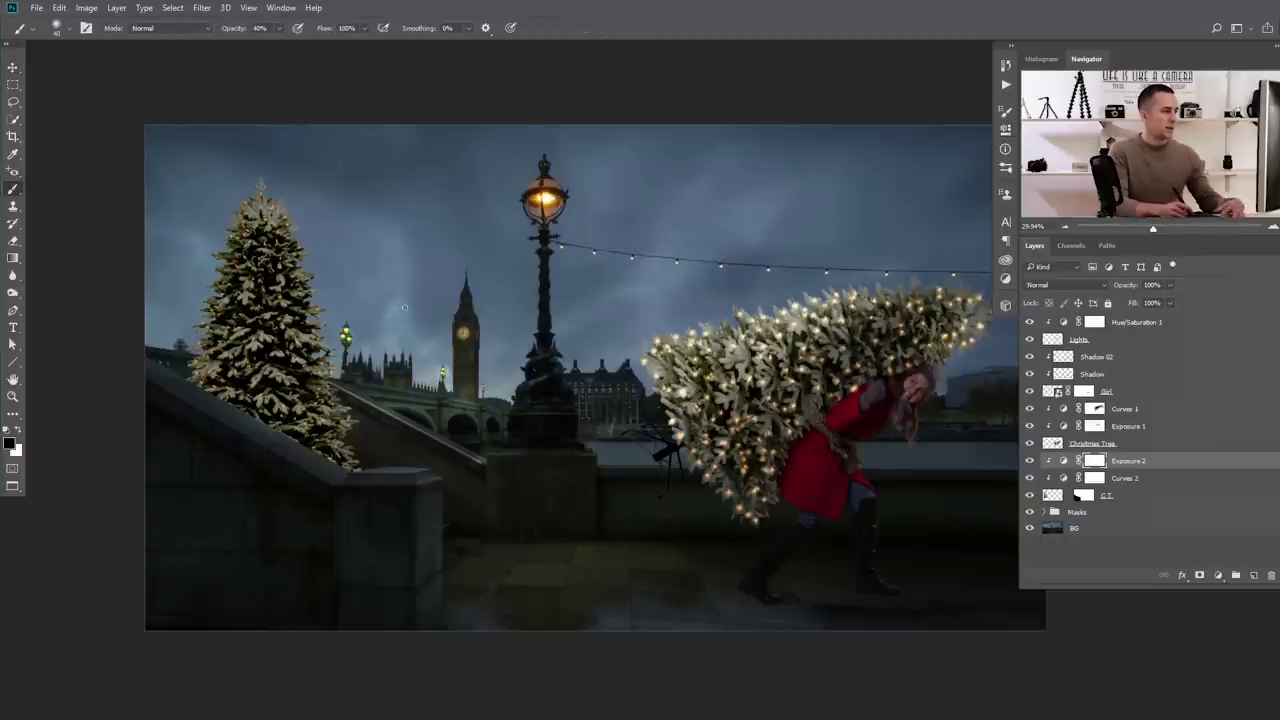
right_click(330, 263)
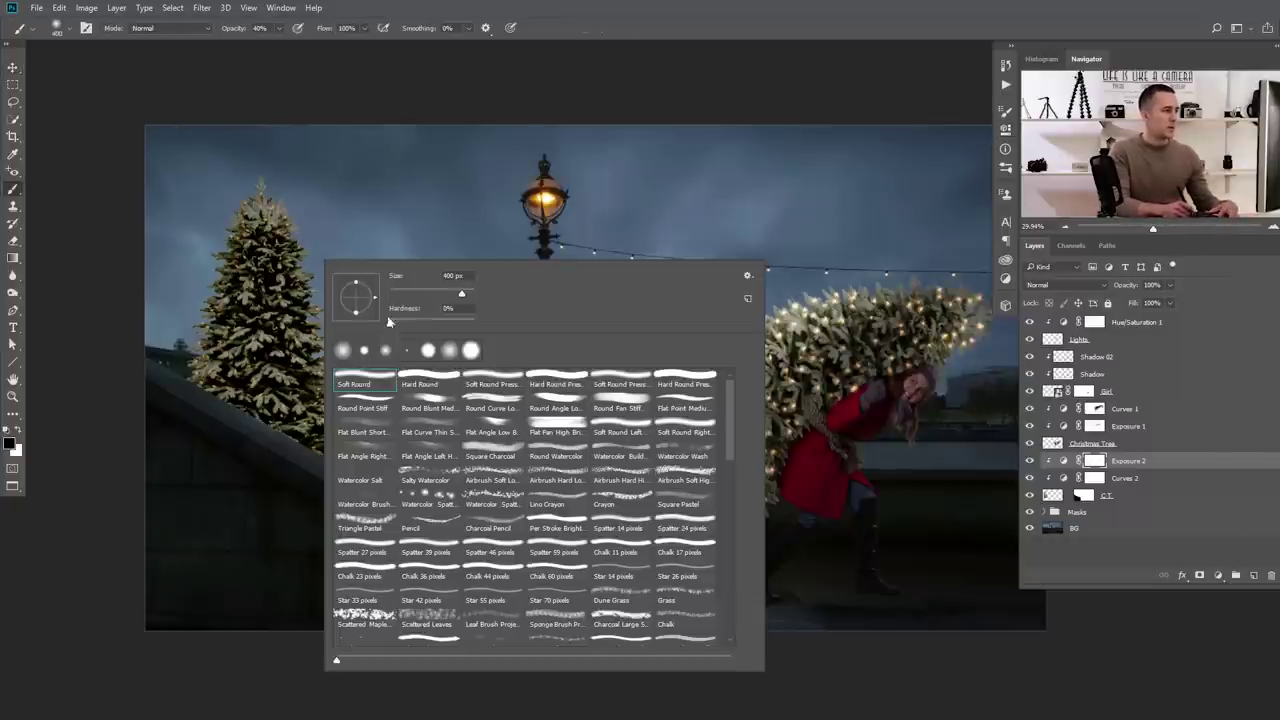
left_click(322, 95)
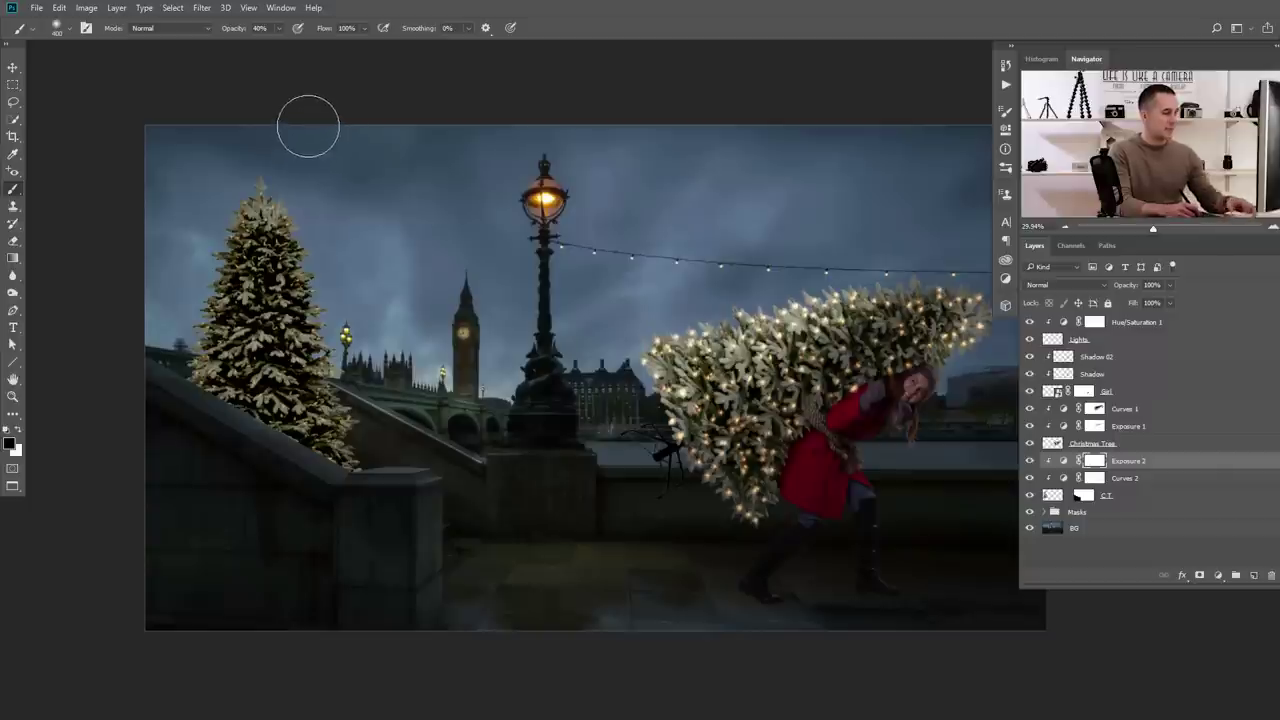
key("2")
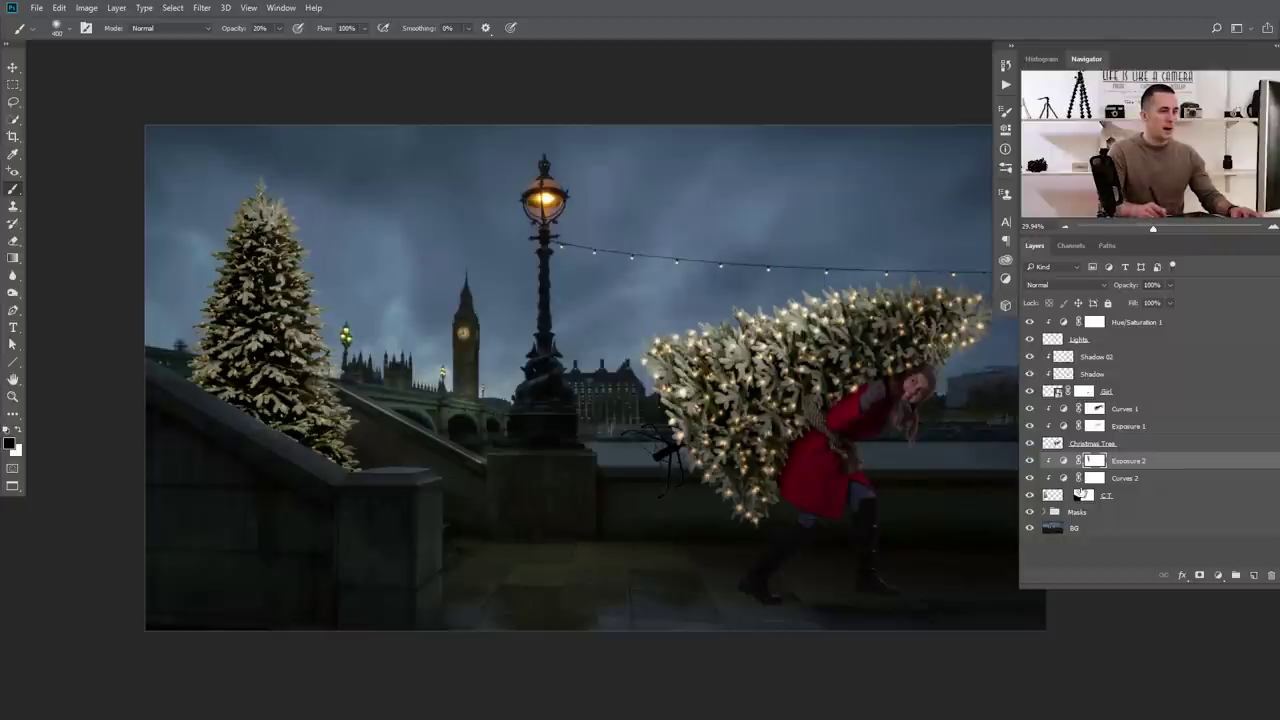
Paint black on the Curves 2 mask down the tree's lamp-facing side at 20% opacity
left_click(1103, 480)
mouse_move(300, 206)
left_mouse_down()
mouse_move(320, 264)
mouse_move(300, 222)
mouse_move(320, 410)
left_mouse_up()
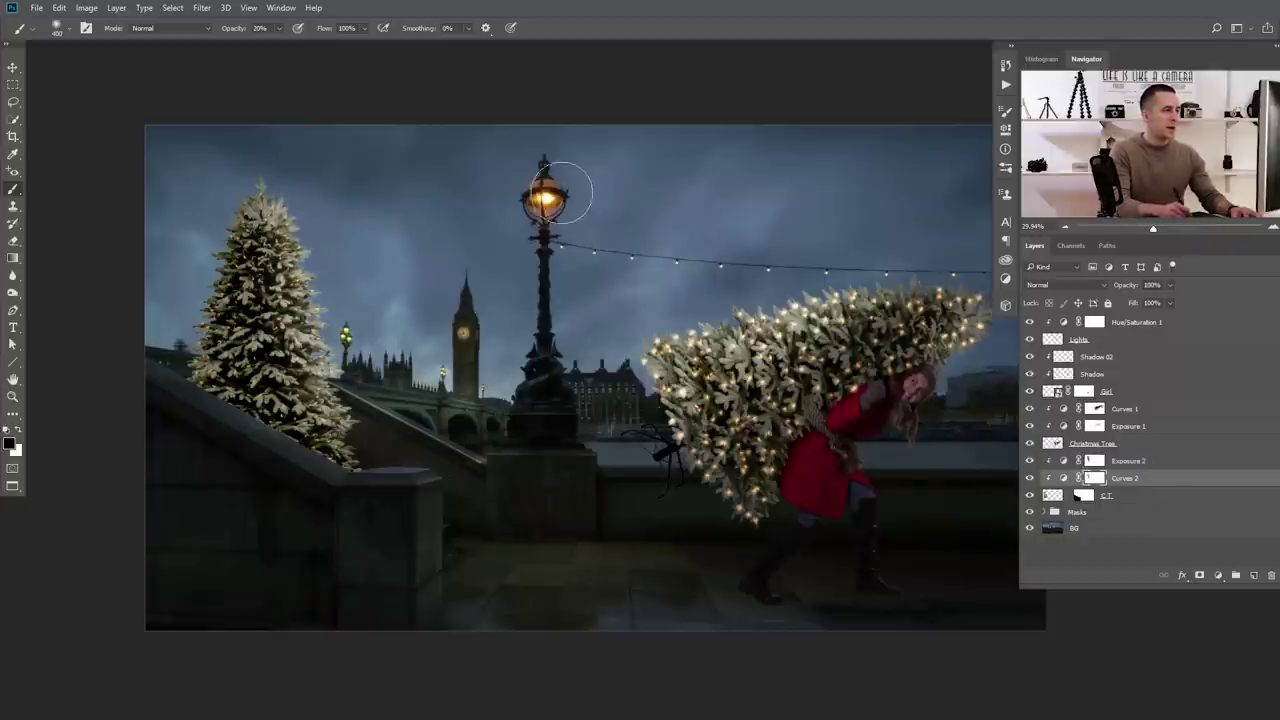
left_click_drag(277, 200, 343, 457)
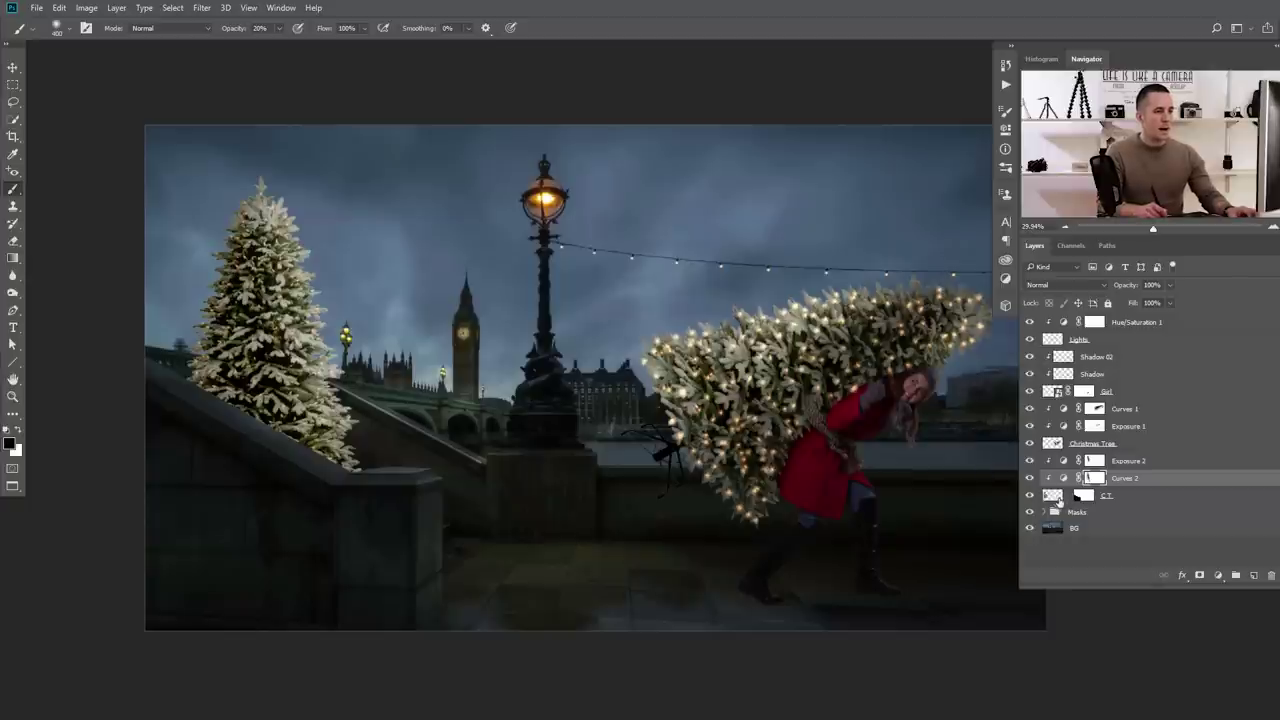
Try duplicating only the C T layer and moving one tree toward Big Ben, and undo it
left_click(1063, 500)
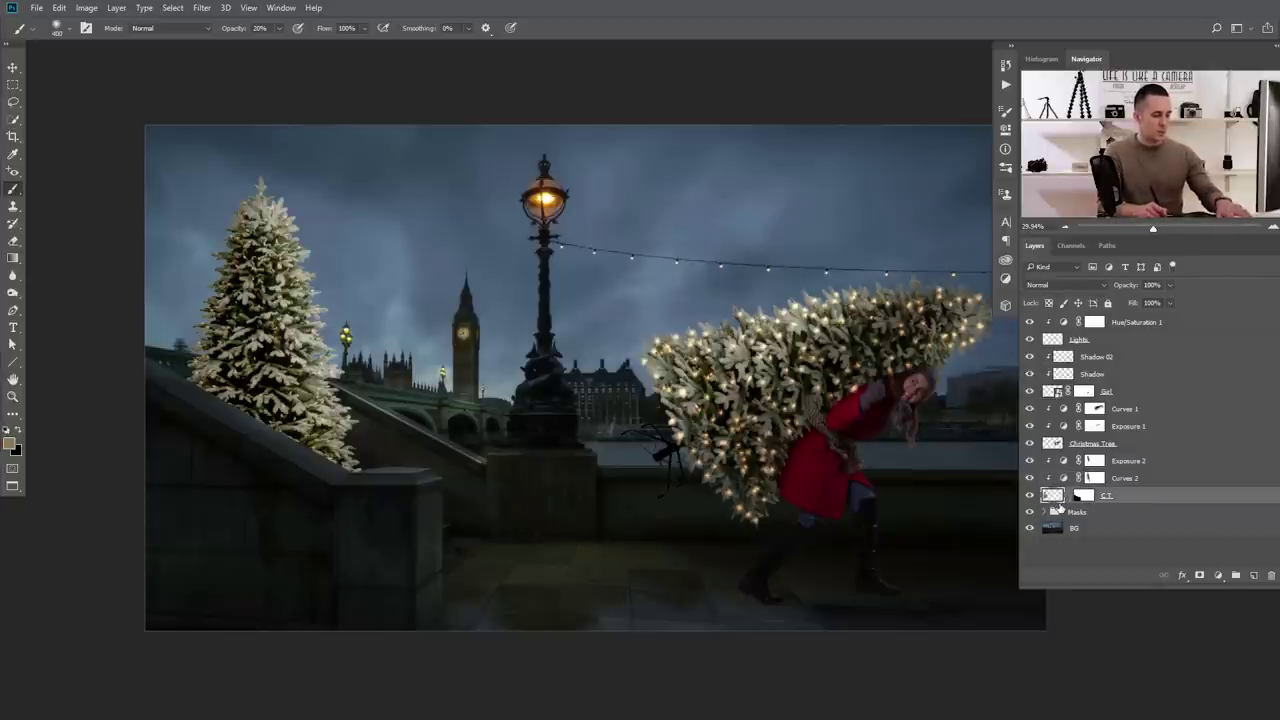
key("ctrl+j")
left_click(1053, 513)
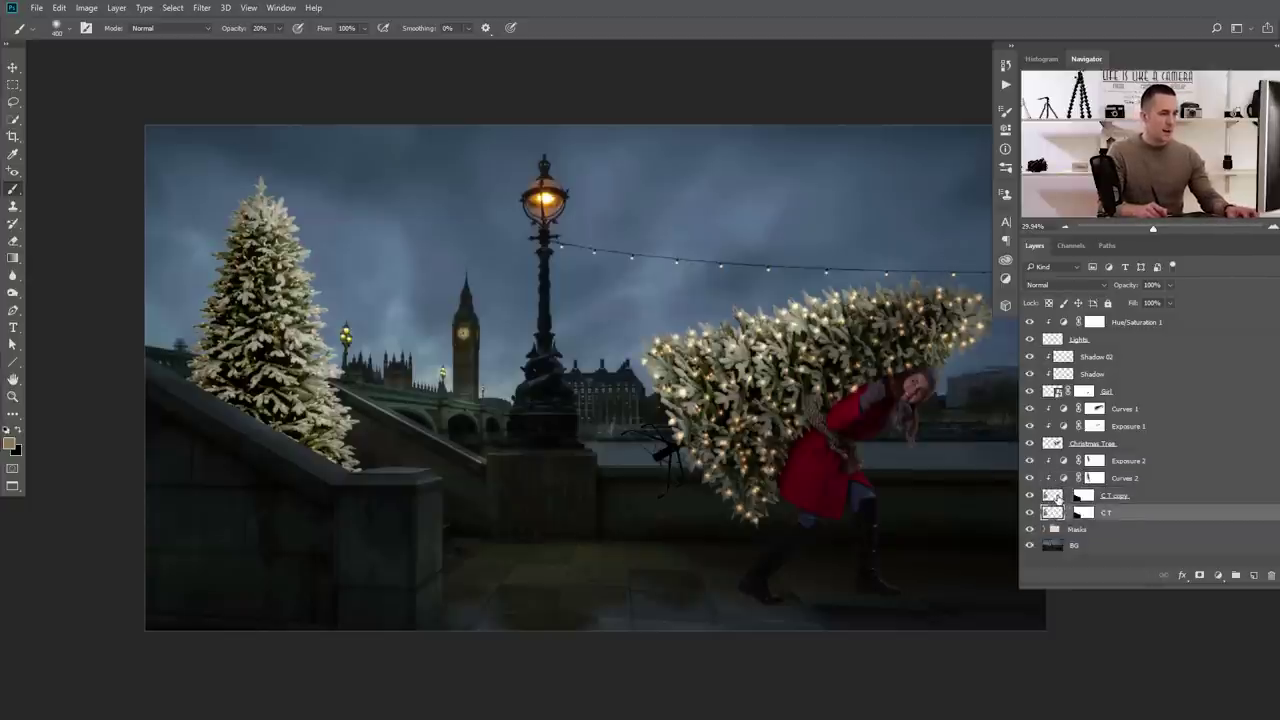
key("v")
left_click_drag(295, 381, 439, 400)
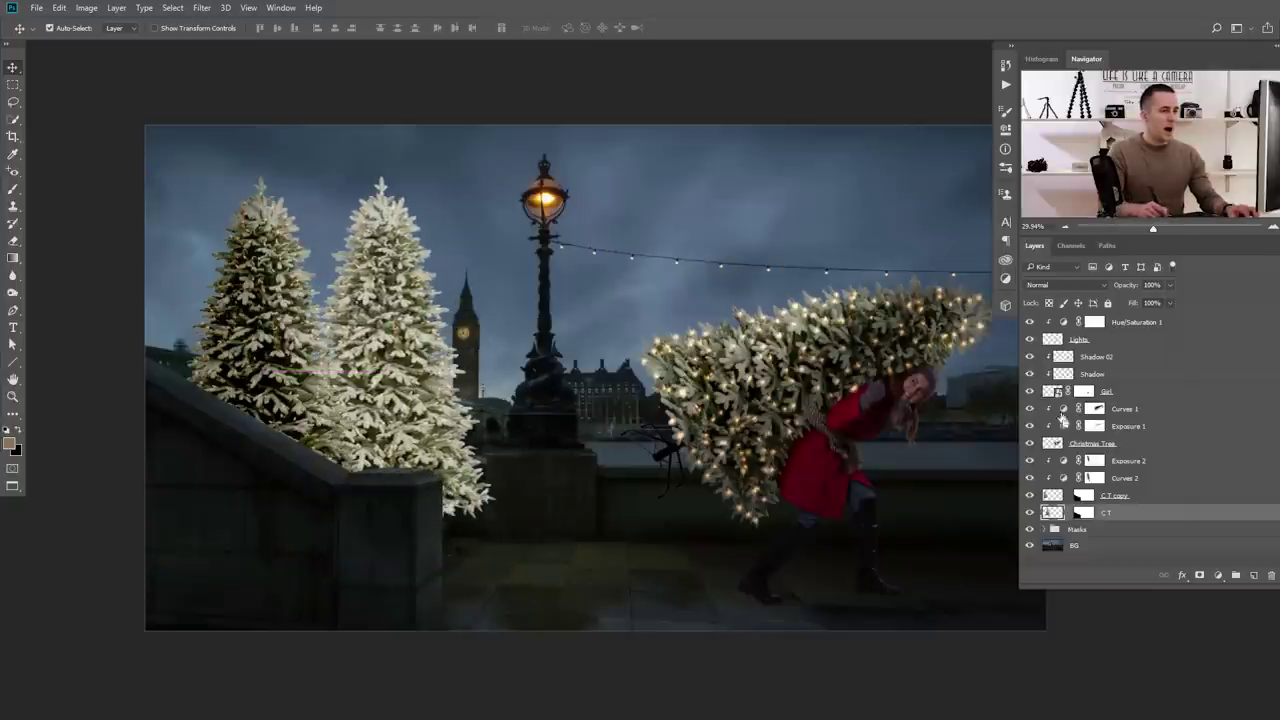
key("ctrl+z")
key("ctrl+z")
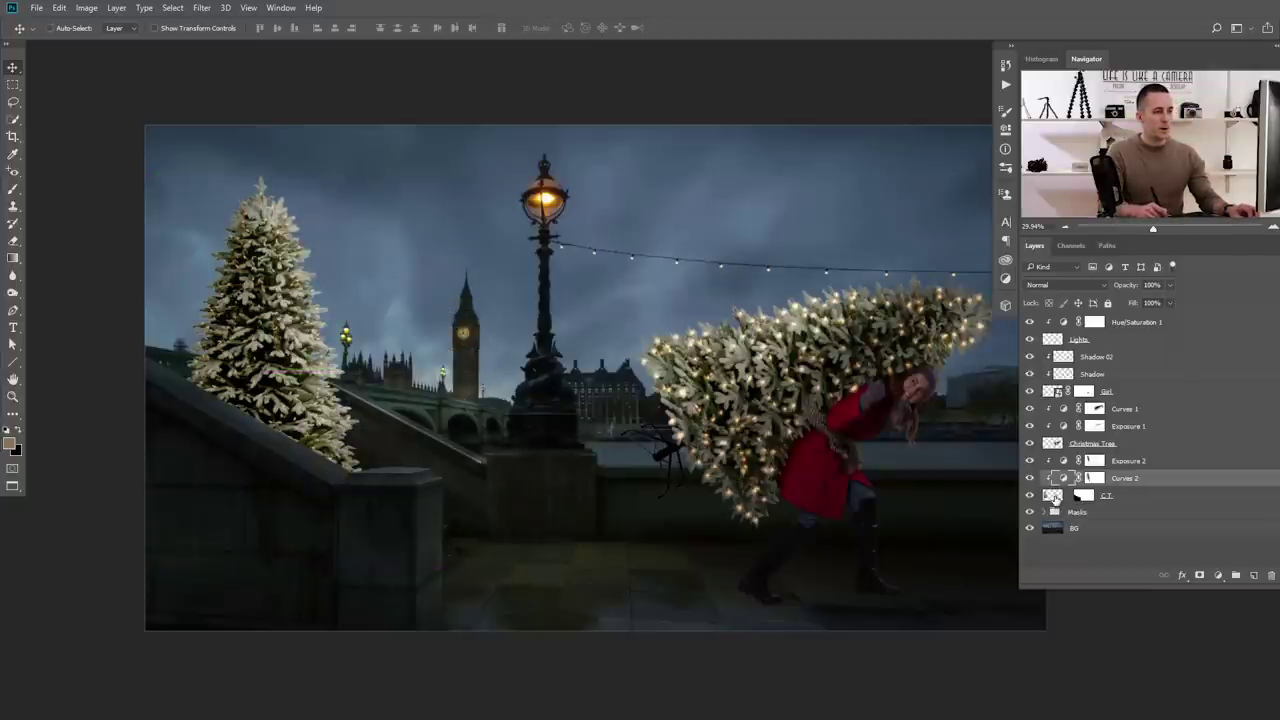
Duplicate the C T layer together with its Curves 2 and Exposure 2 adjustments twice
left_click(1062, 464)
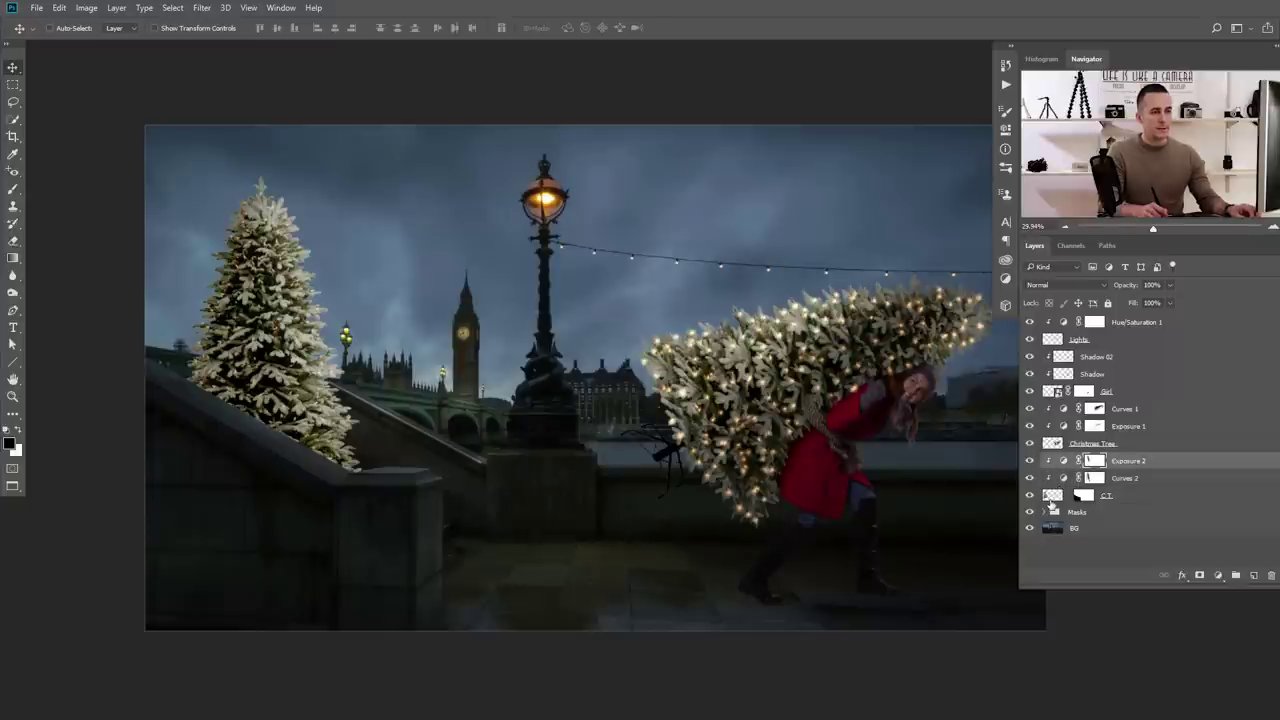
left_click(1052, 500)
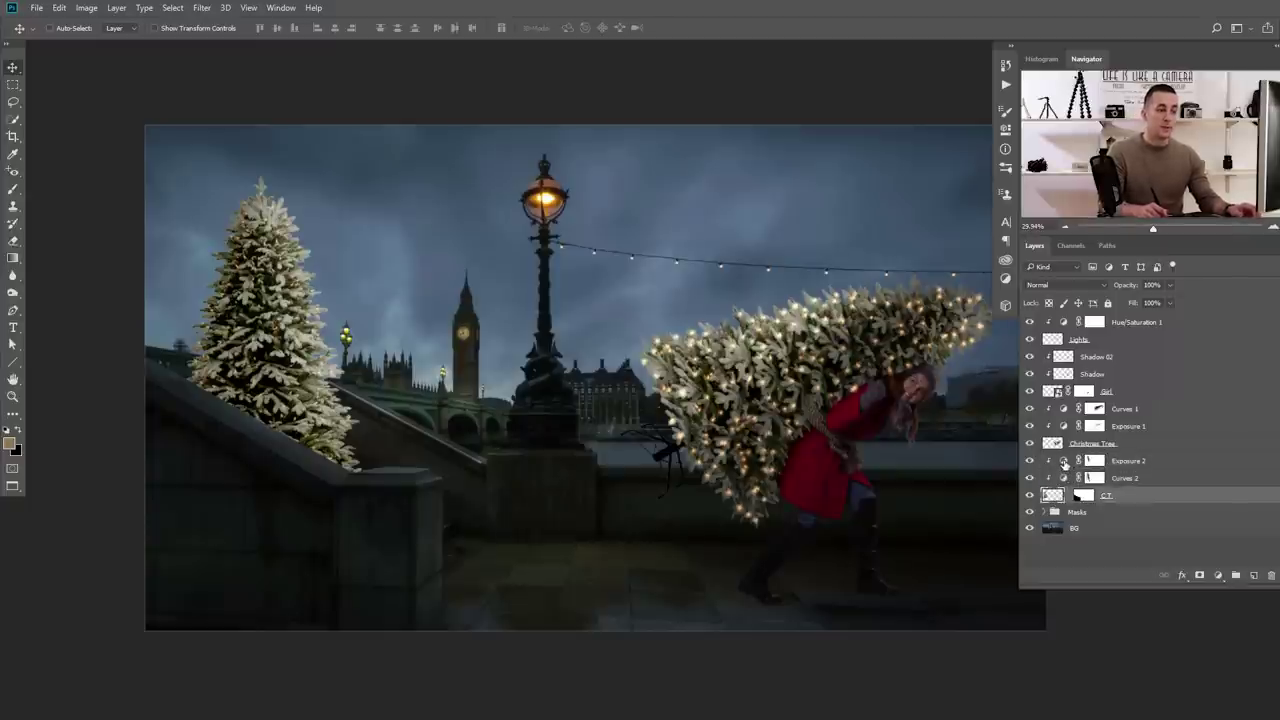
double_click(1064, 462)
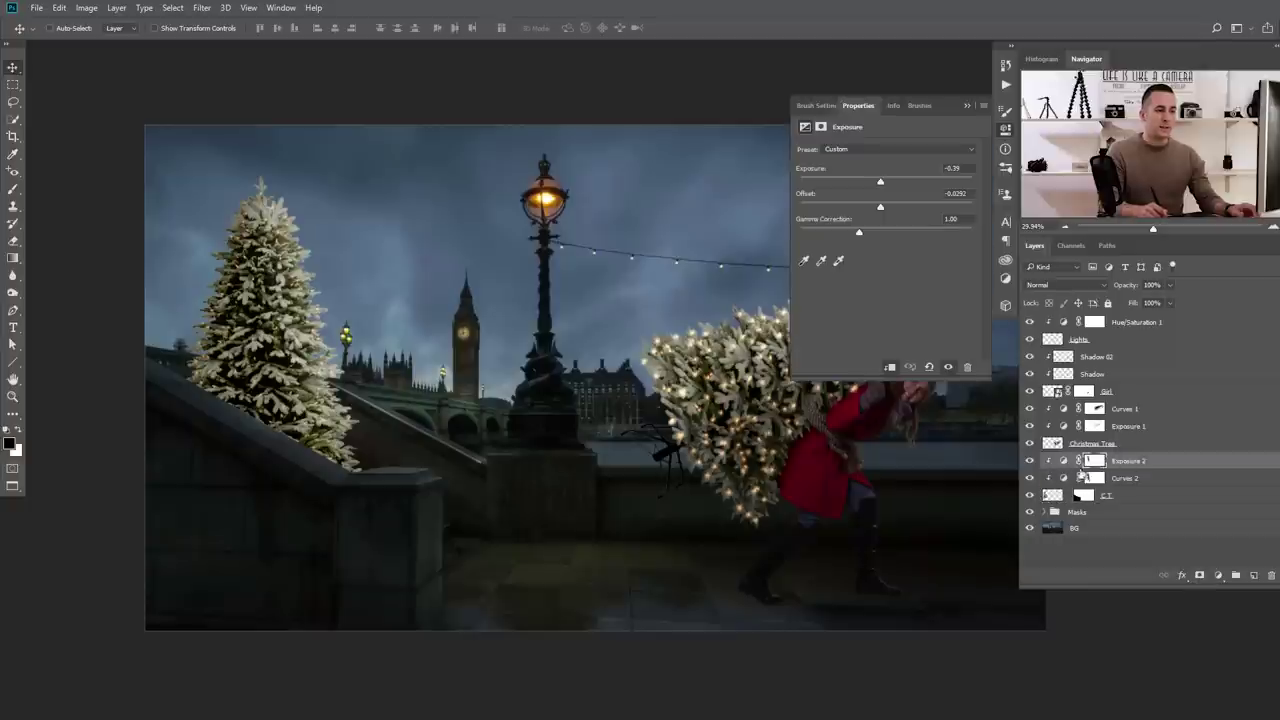
left_click(1054, 497)
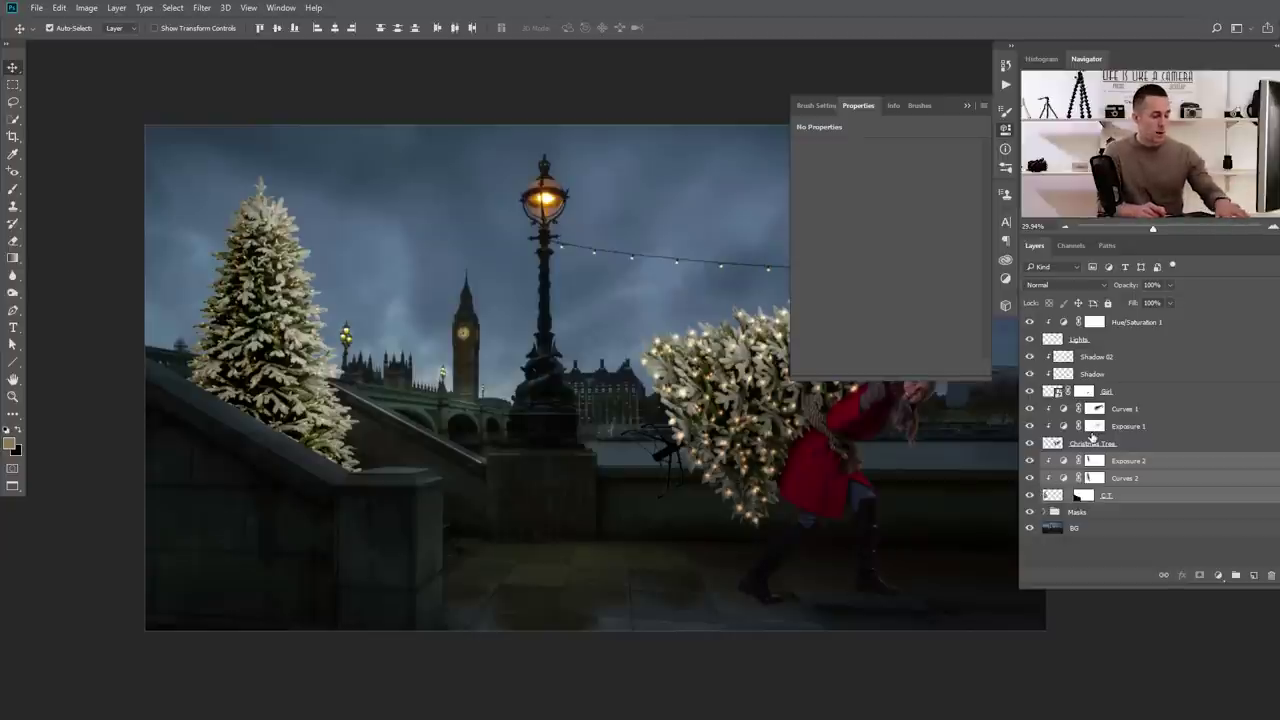
key("ctrl+j")
key("ctrl+j")
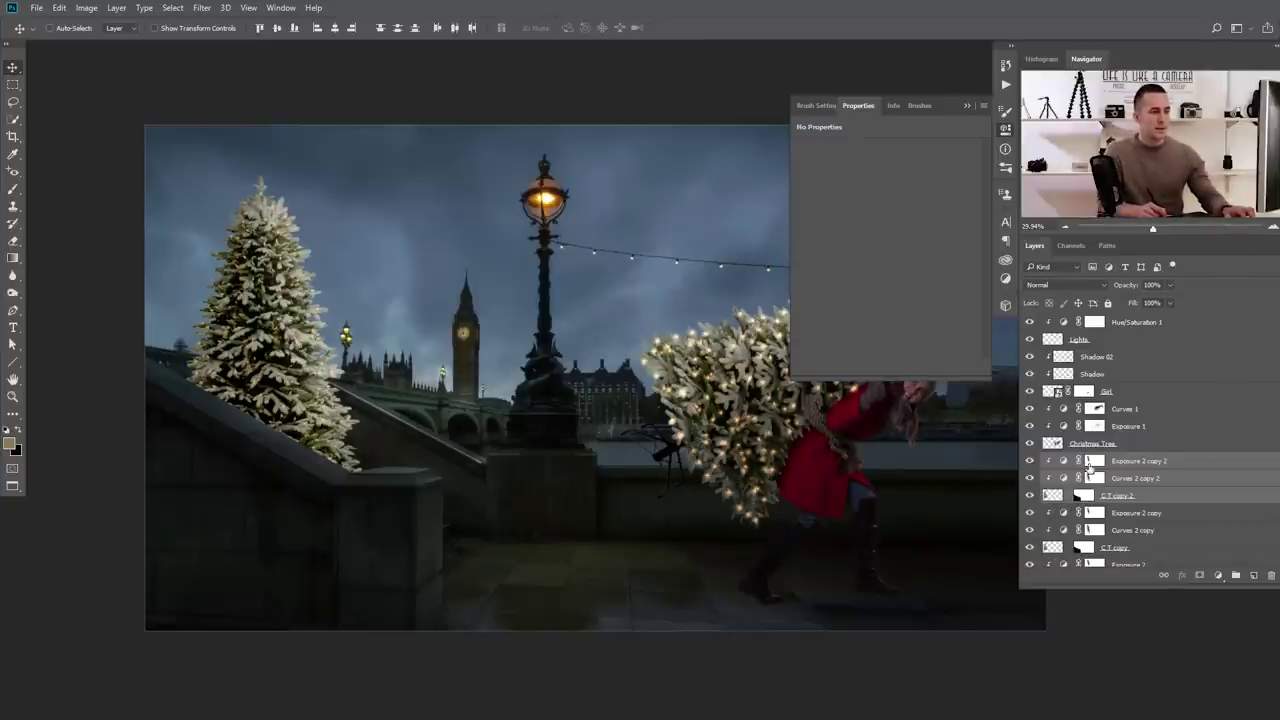
Scale the C T copy 2 tree and its adjustments to about 75% width and 82% height, placing it right of the original tree
left_click_drag(324, 386, 396, 388)
key("ctrl+t")
left_click_drag(497, 136, 450, 209)
left_click_drag(451, 399, 433, 399)
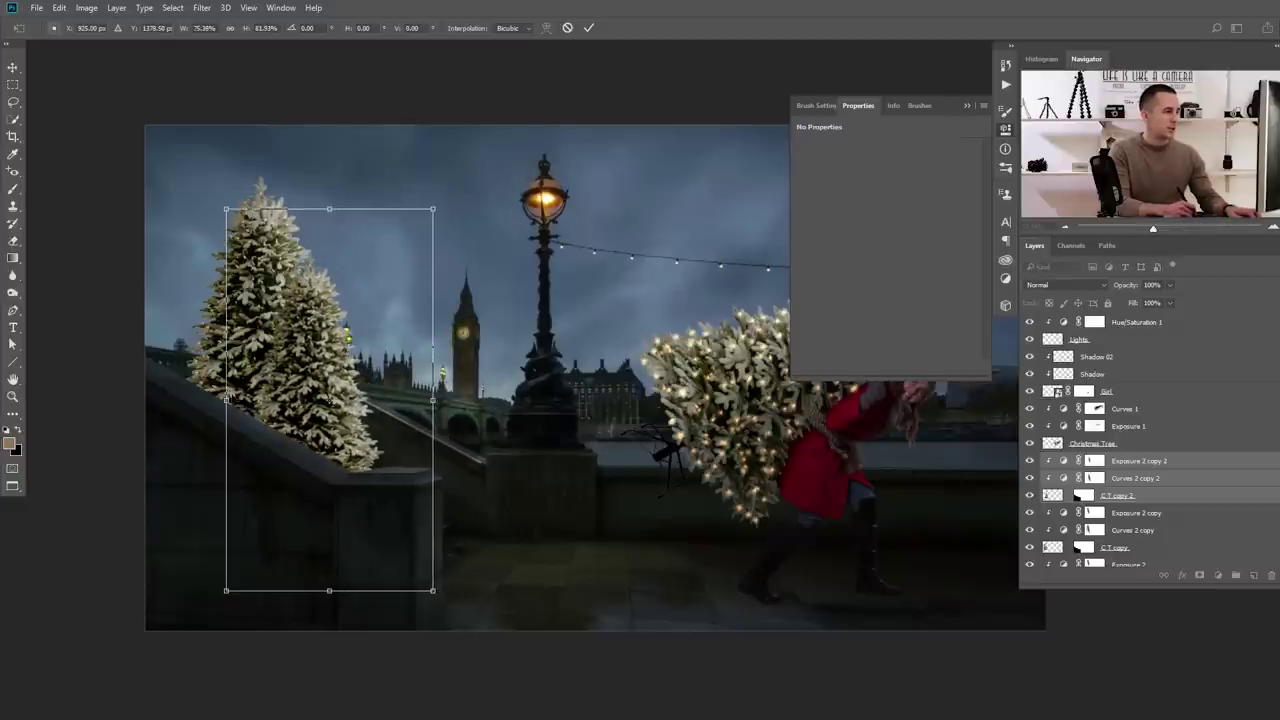
key("Return")
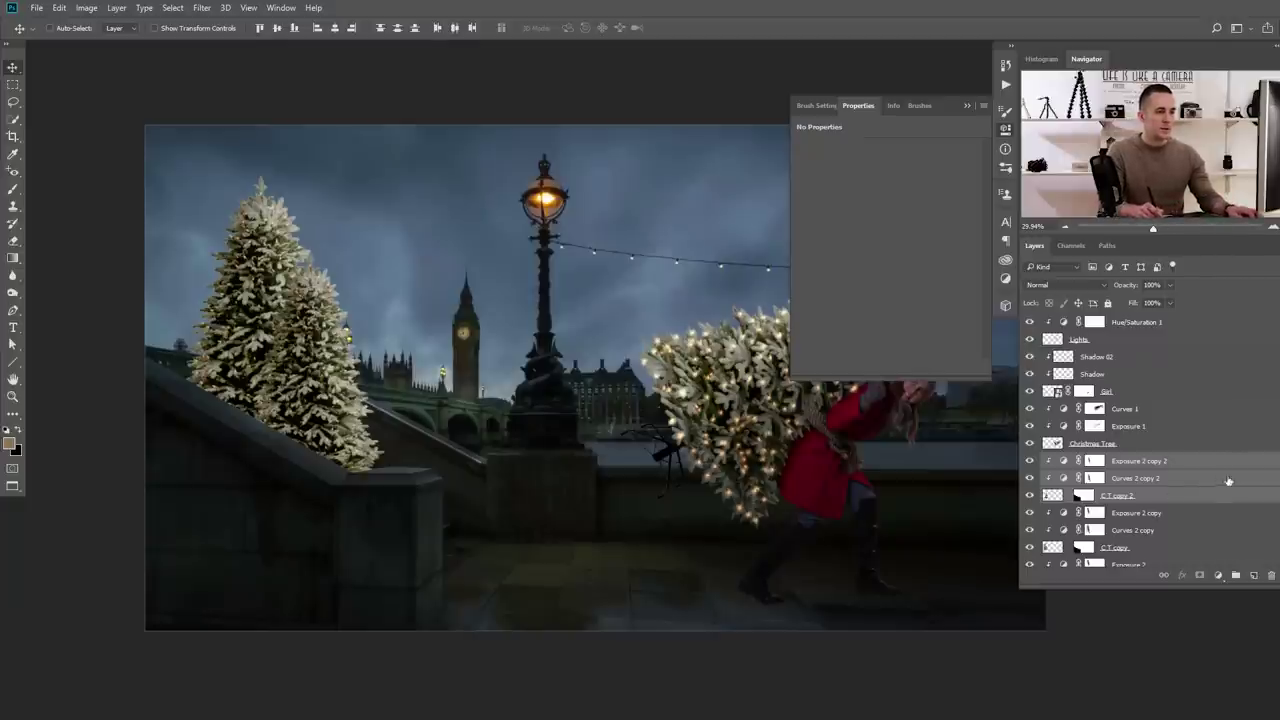
Move the C T copy tree and its adjustments toward Big Ben, and enlarge them to about 104.5% width and 110.6% height
scroll(1240, 420, "down", 3)
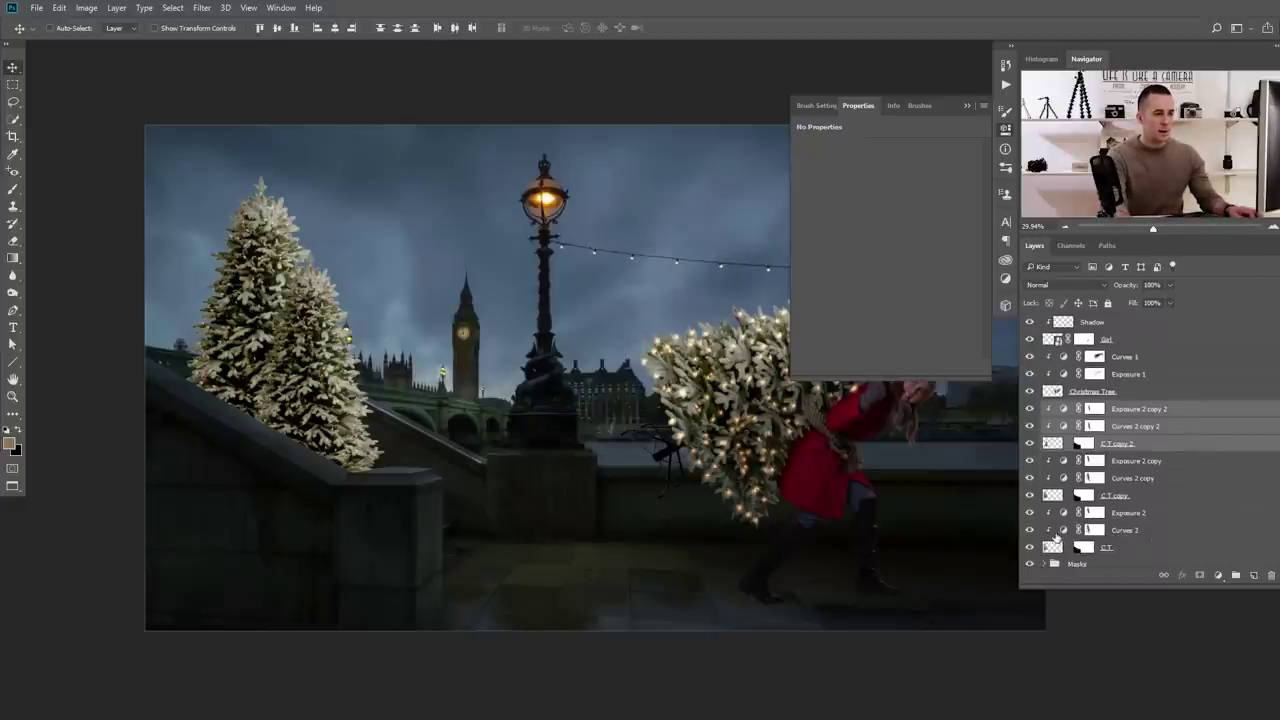
scroll(1058, 530, "down", 1)
left_click(1056, 477)
left_click(1058, 447, "shift")
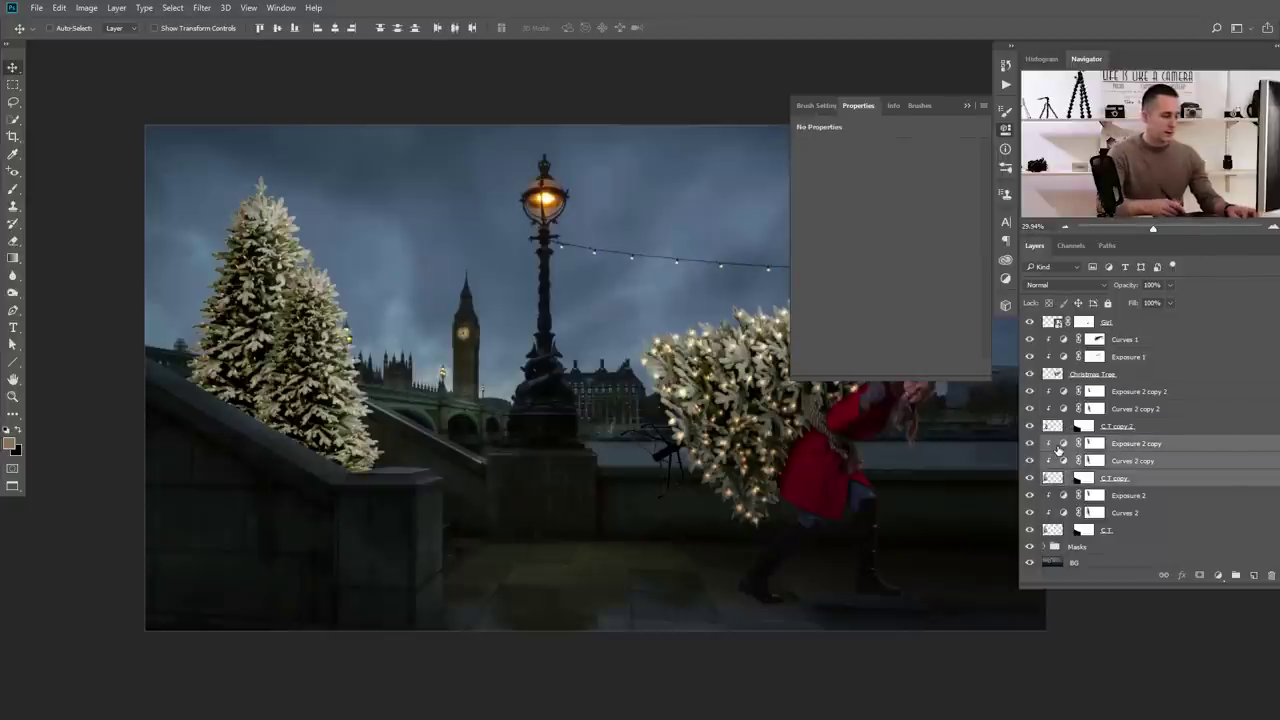
left_click_drag(385, 386, 386, 372)
key("ctrl+t")
left_click_drag(385, 130, 385, 100)
mouse_move(522, 348)
left_mouse_down()
mouse_move(509, 348)
mouse_move(541, 346)
mouse_move(528, 345)
left_mouse_up()
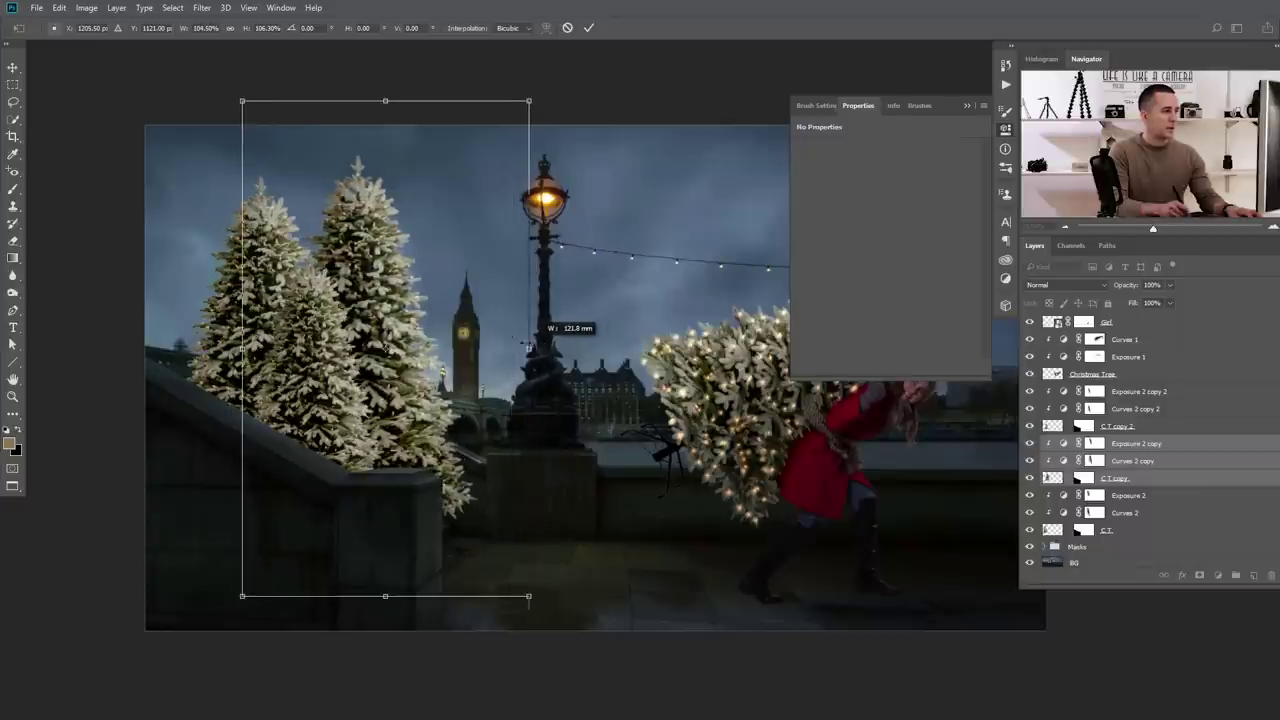
left_click_drag(385, 101, 386, 80)
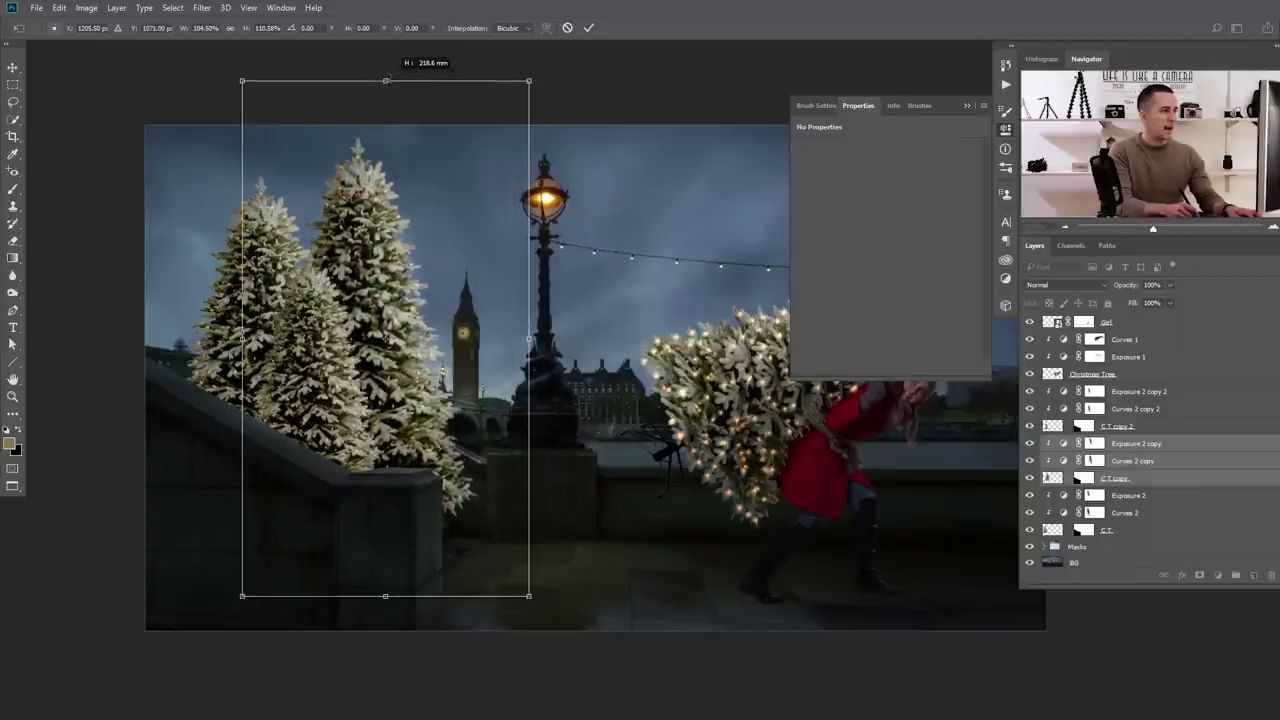
key("Return")
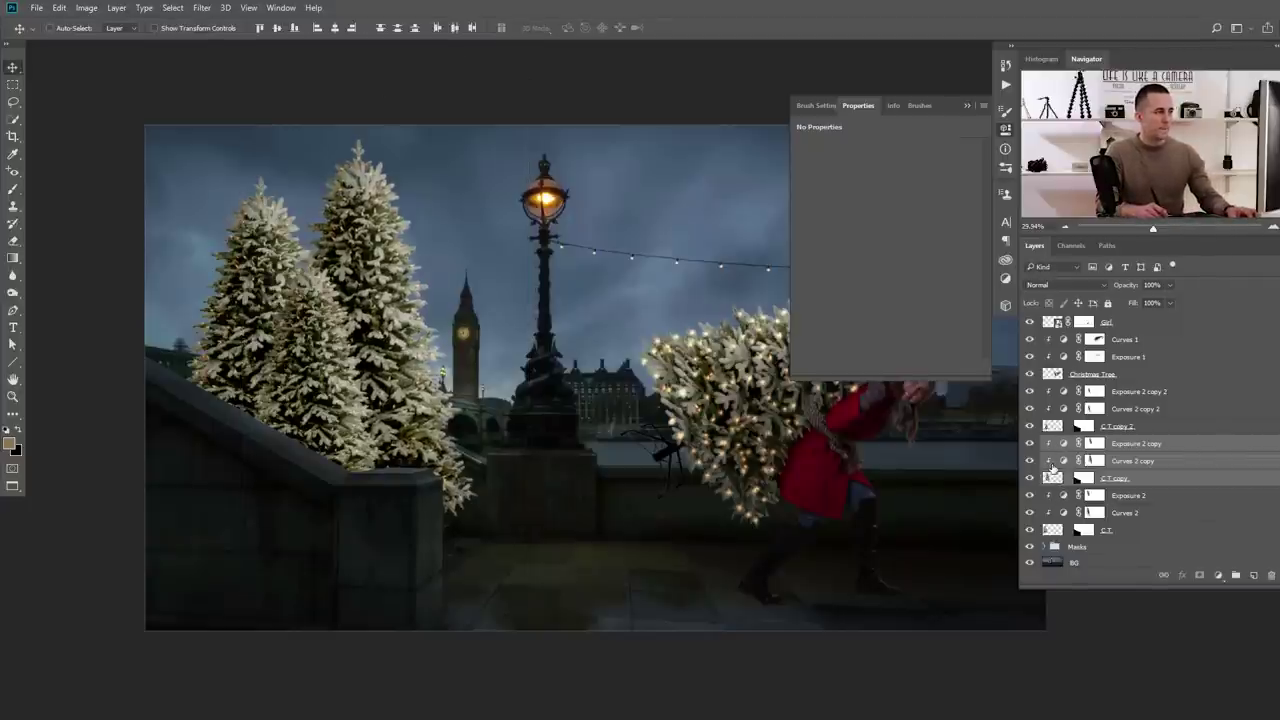
Puppet-warp the C T copy 2 tree with 20 px expansion, bending its upper part slightly toward the tallest tree
left_click(1052, 426)
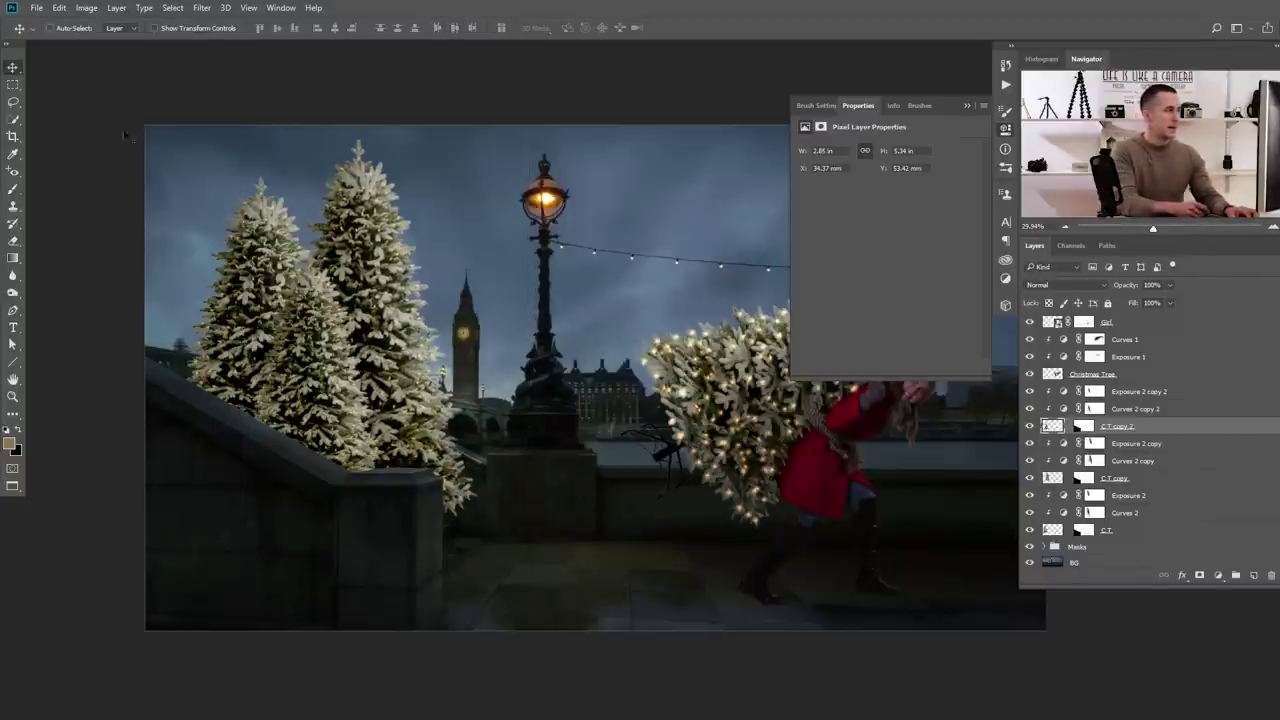
left_click(60, 8)
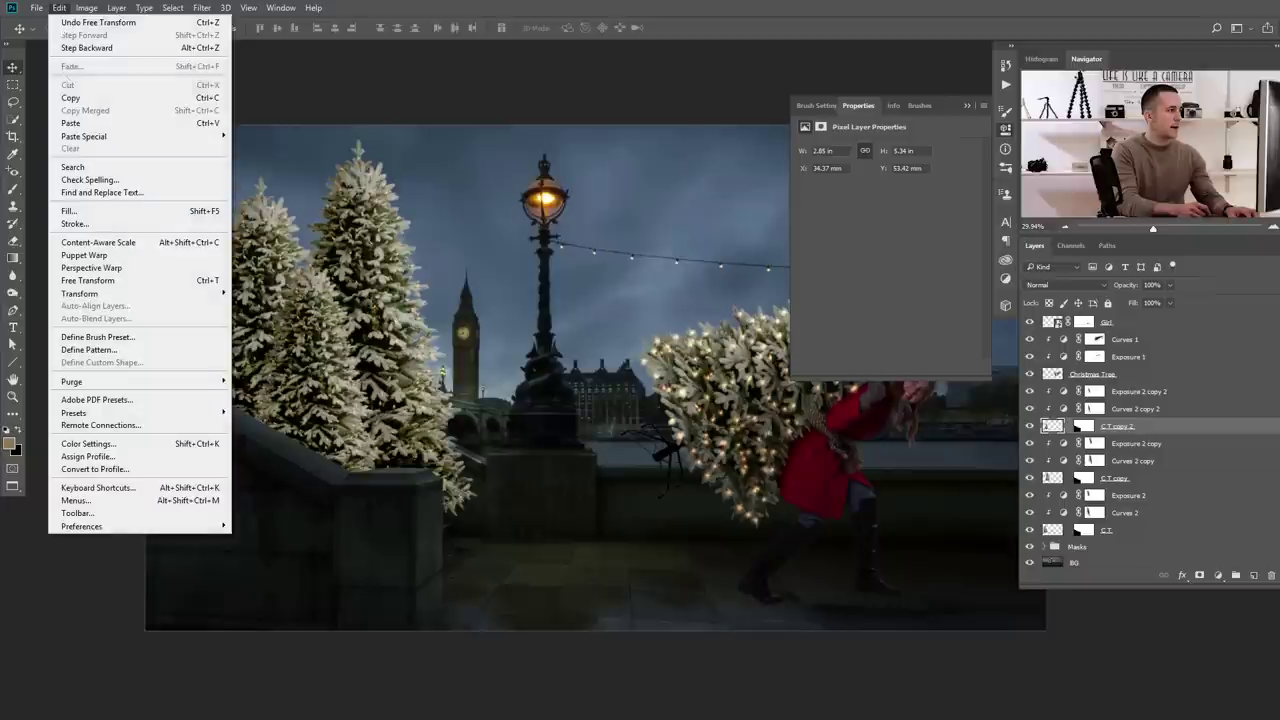
left_click(85, 256)
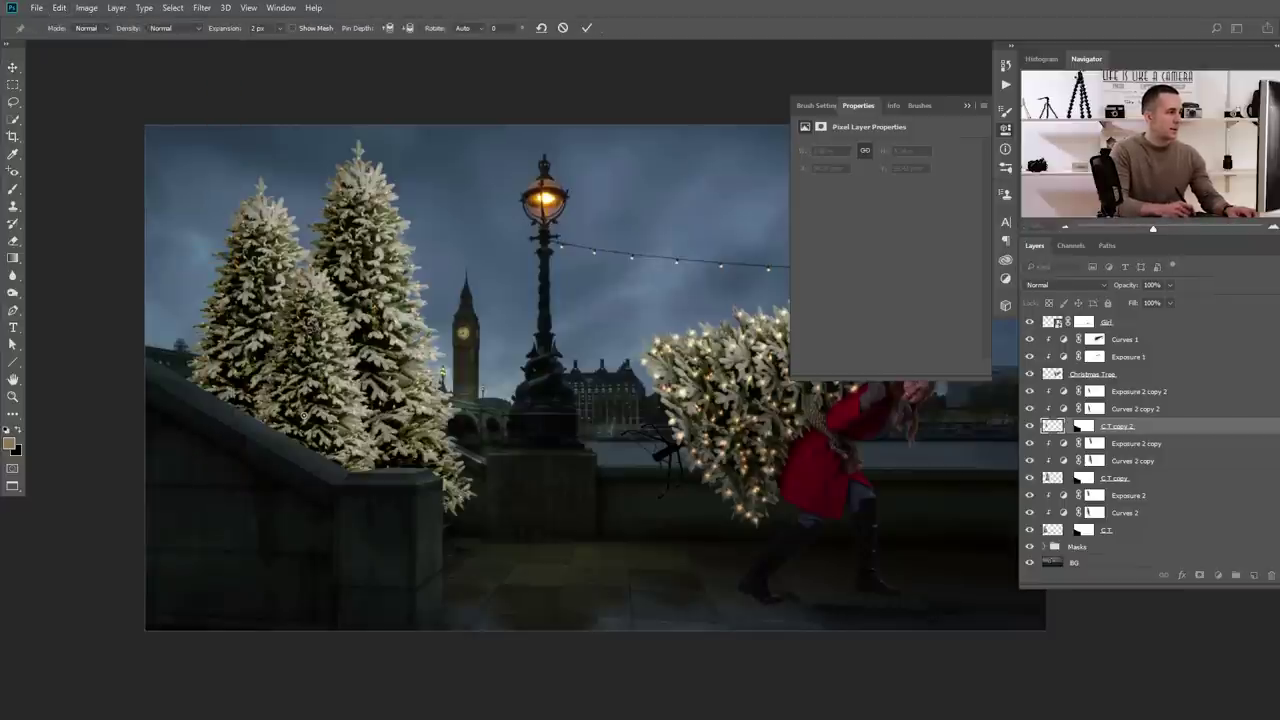
left_click(304, 342)
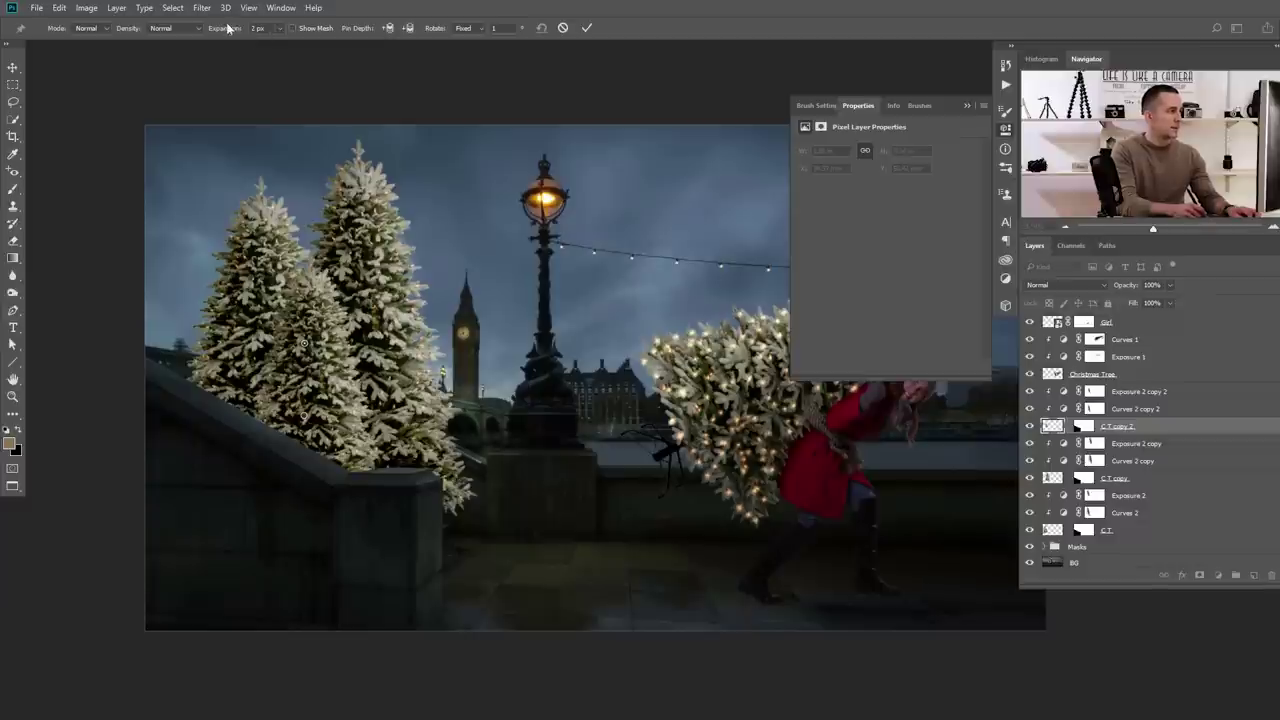
left_click_drag(234, 31, 248, 30)
left_click_drag(314, 362, 306, 364, "alt")
left_click_drag(322, 302, 331, 306)
left_click_drag(304, 415, 317, 376)
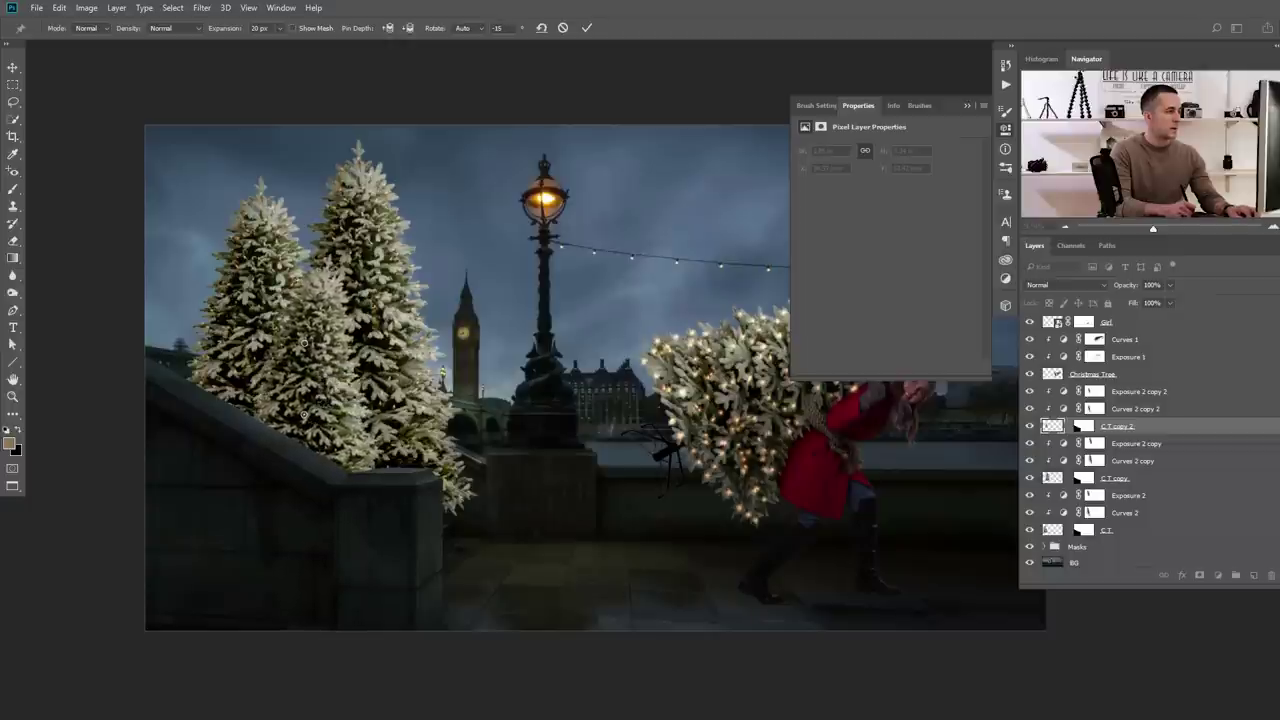
key("Return")
key("ctrl")
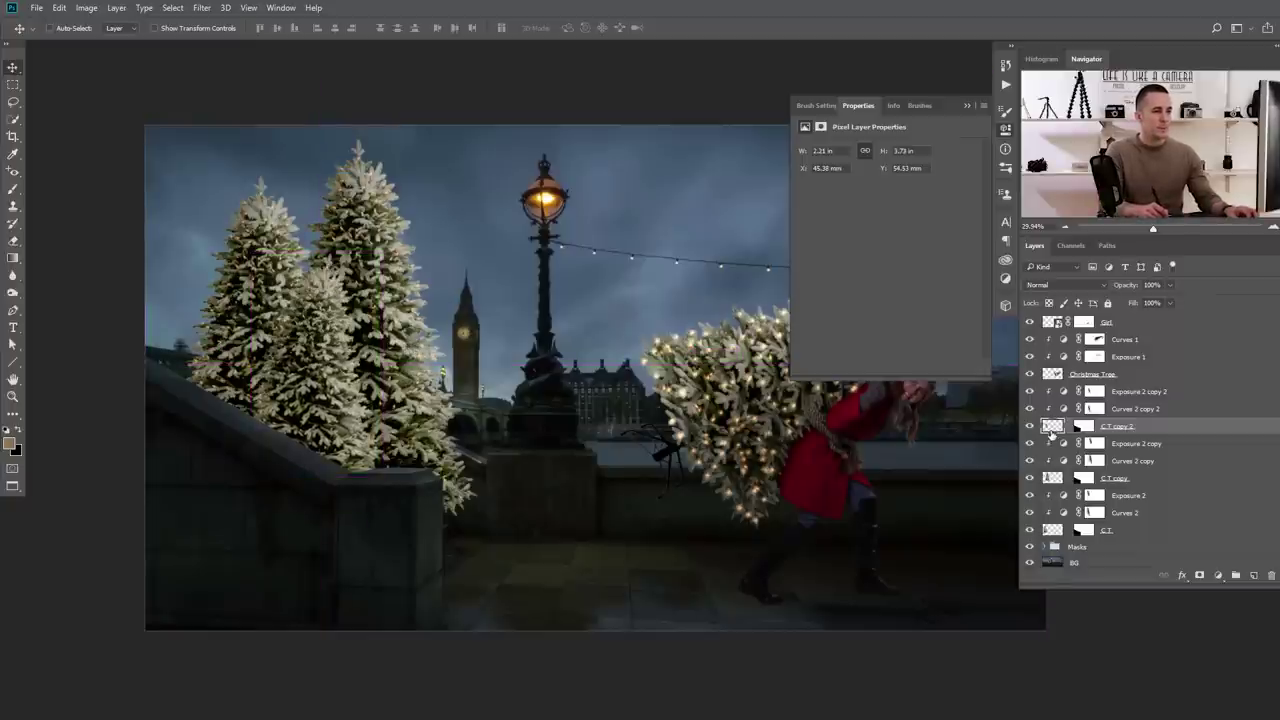
Puppet-warp the C T copy tree with 19 px expansion, tilting its tip slightly away from the lamp post
left_click(1030, 478)
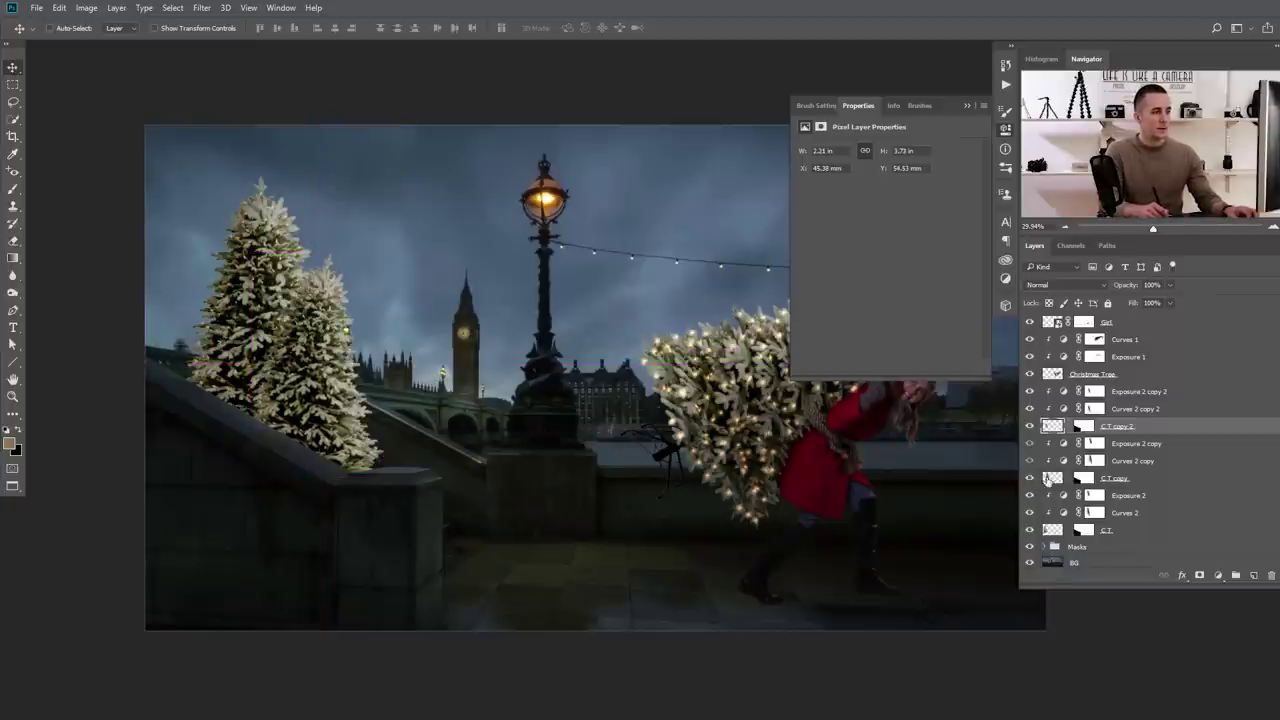
left_click(1030, 478)
left_click(1052, 478)
left_click(78, 8)
mouse_move(59, 8)
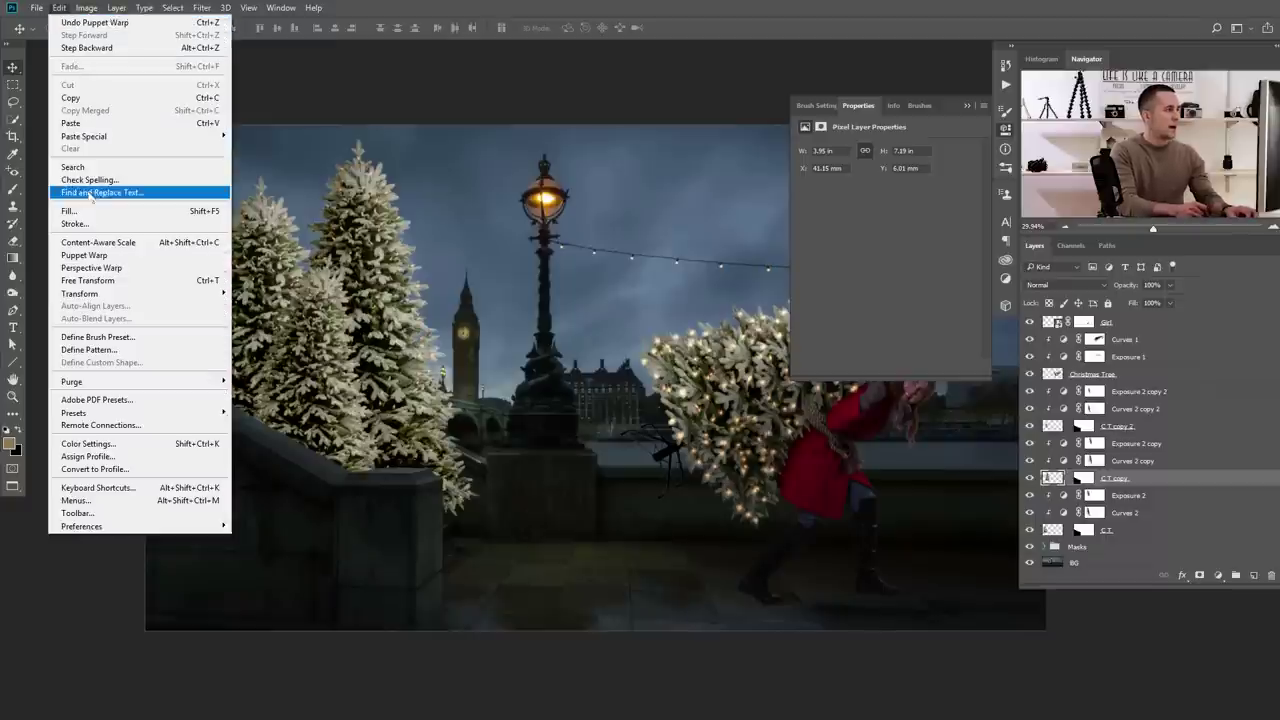
left_click(110, 249)
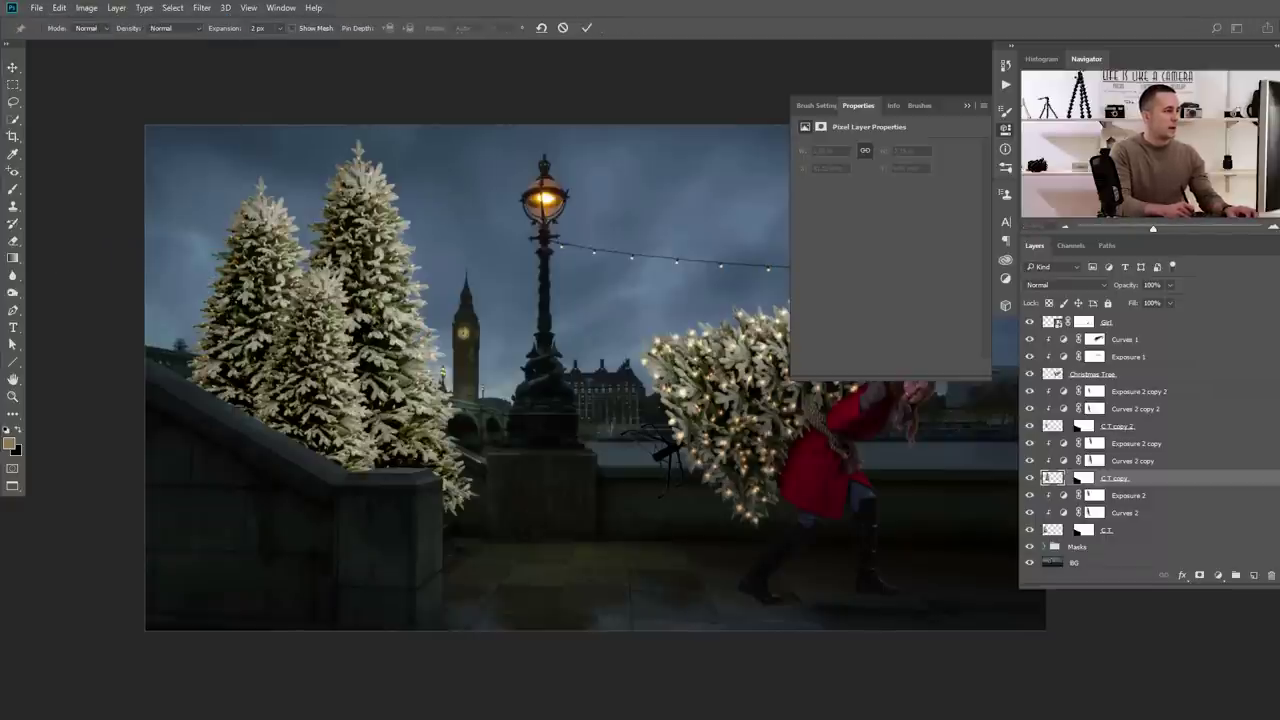
left_click_drag(226, 31, 243, 31)
left_click(364, 254)
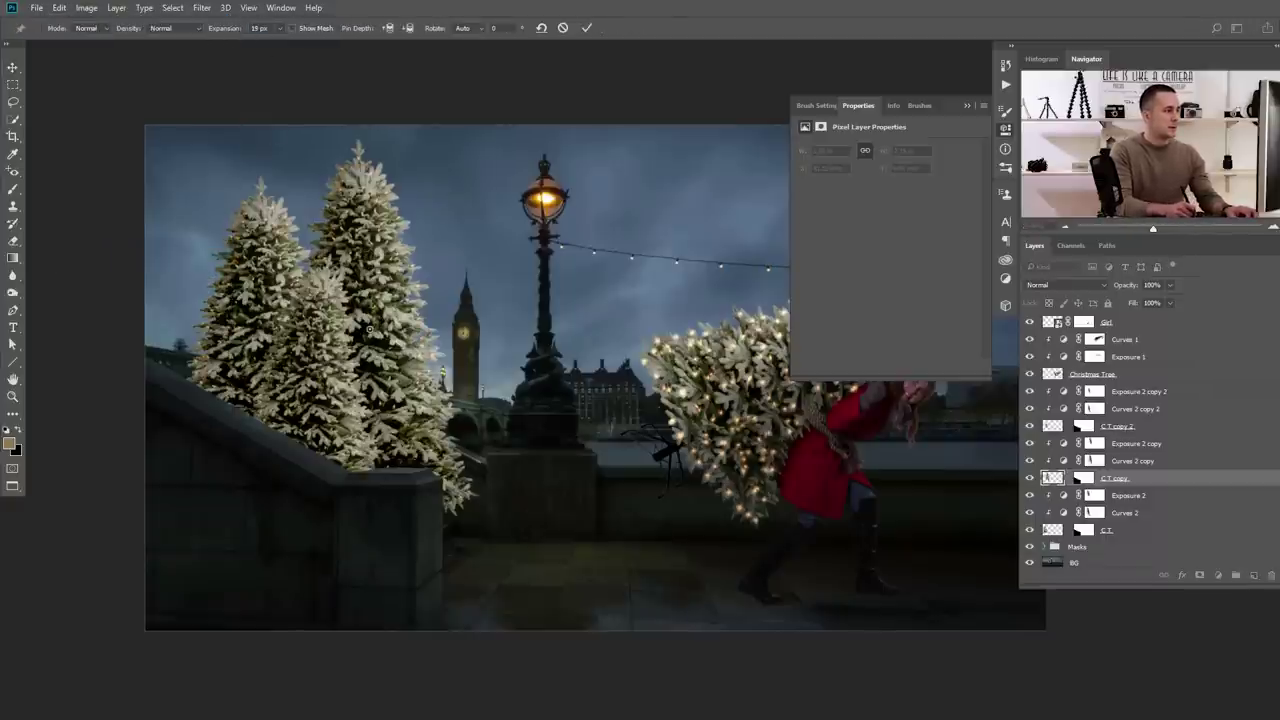
key("ctrl+z")
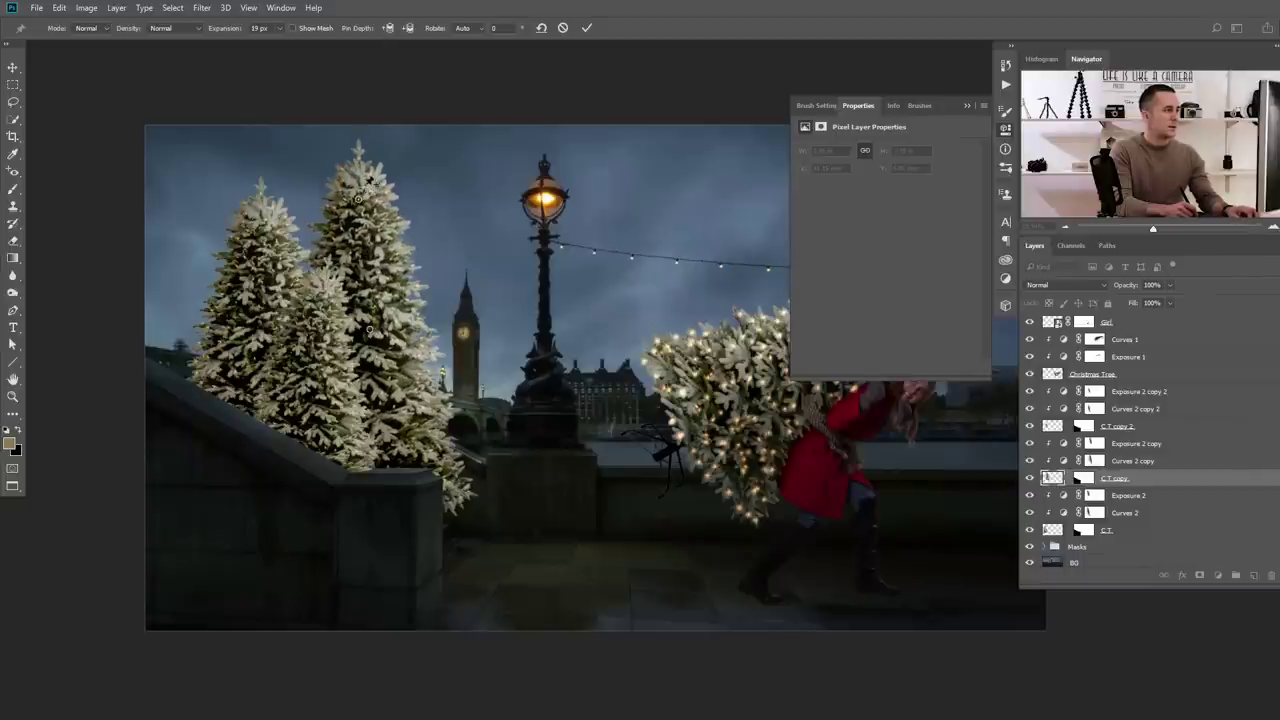
left_click_drag(369, 178, 364, 176, "alt")
key("Return")
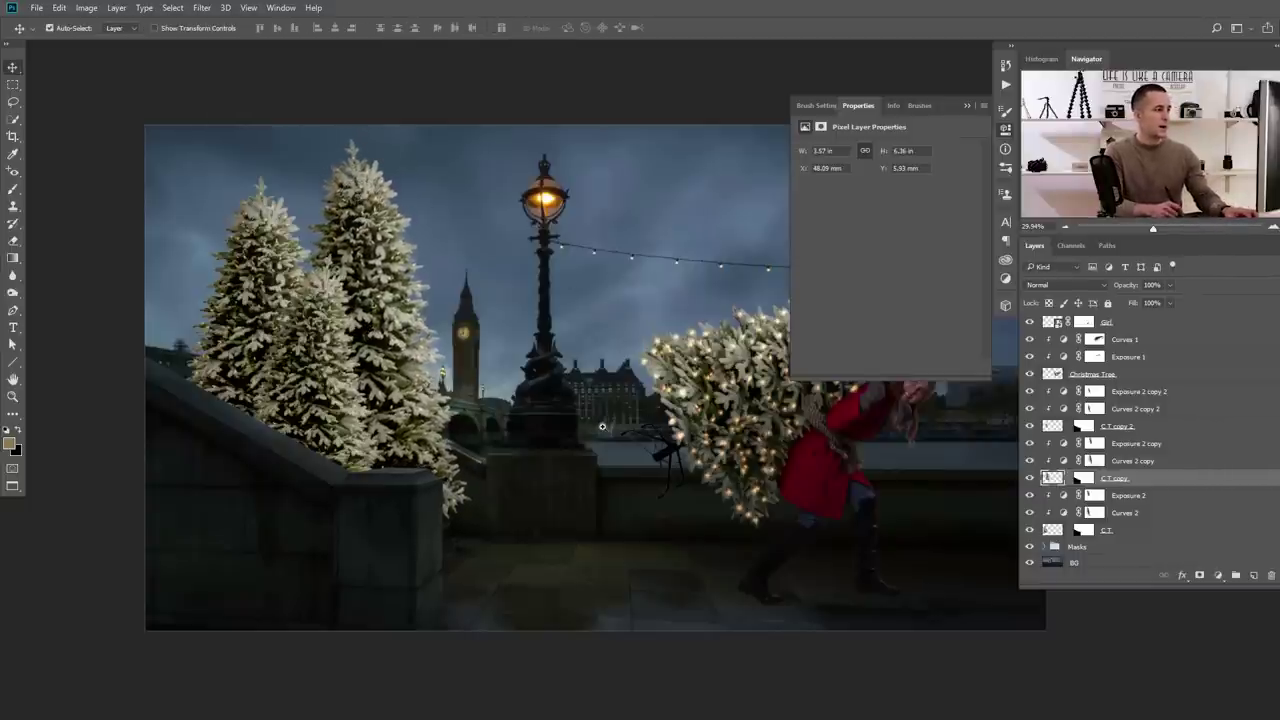
Group the three standing trees with their Curves and Exposure adjustments, and name the group CT
scroll(602, 426, "down", 3, "alt")
left_click(965, 106)
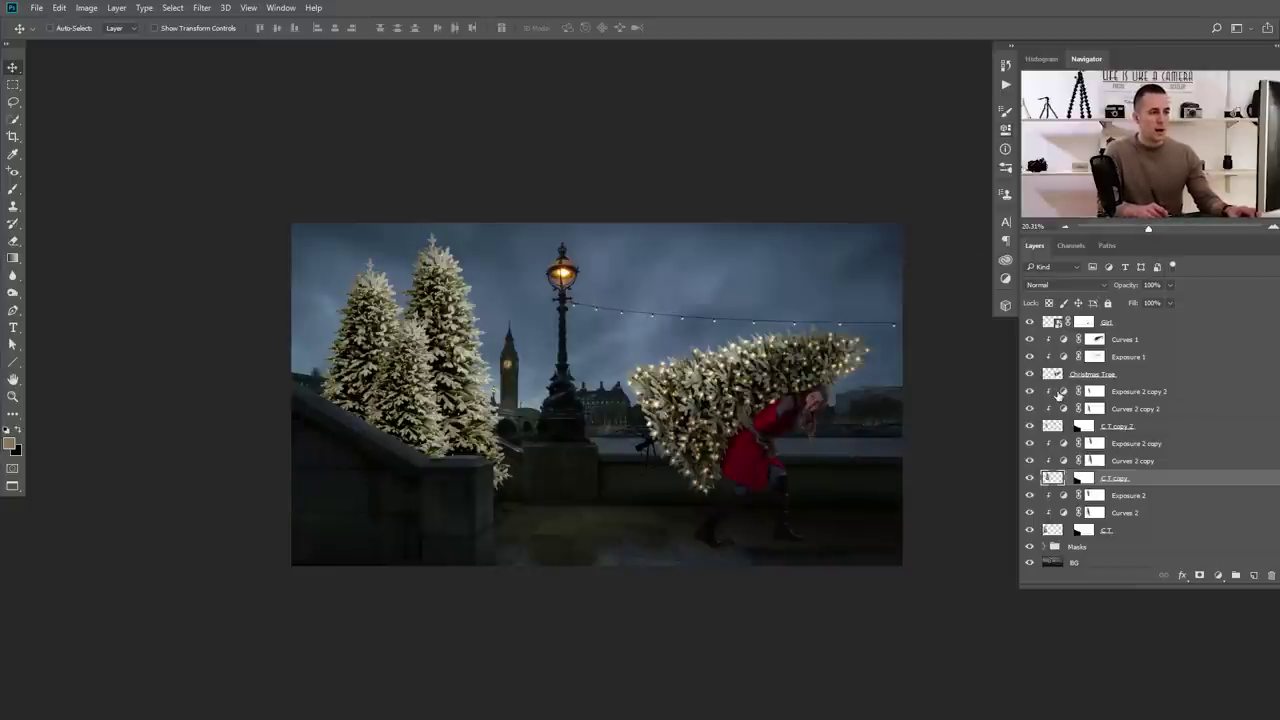
left_click(1058, 394)
left_click(1055, 531, "shift")
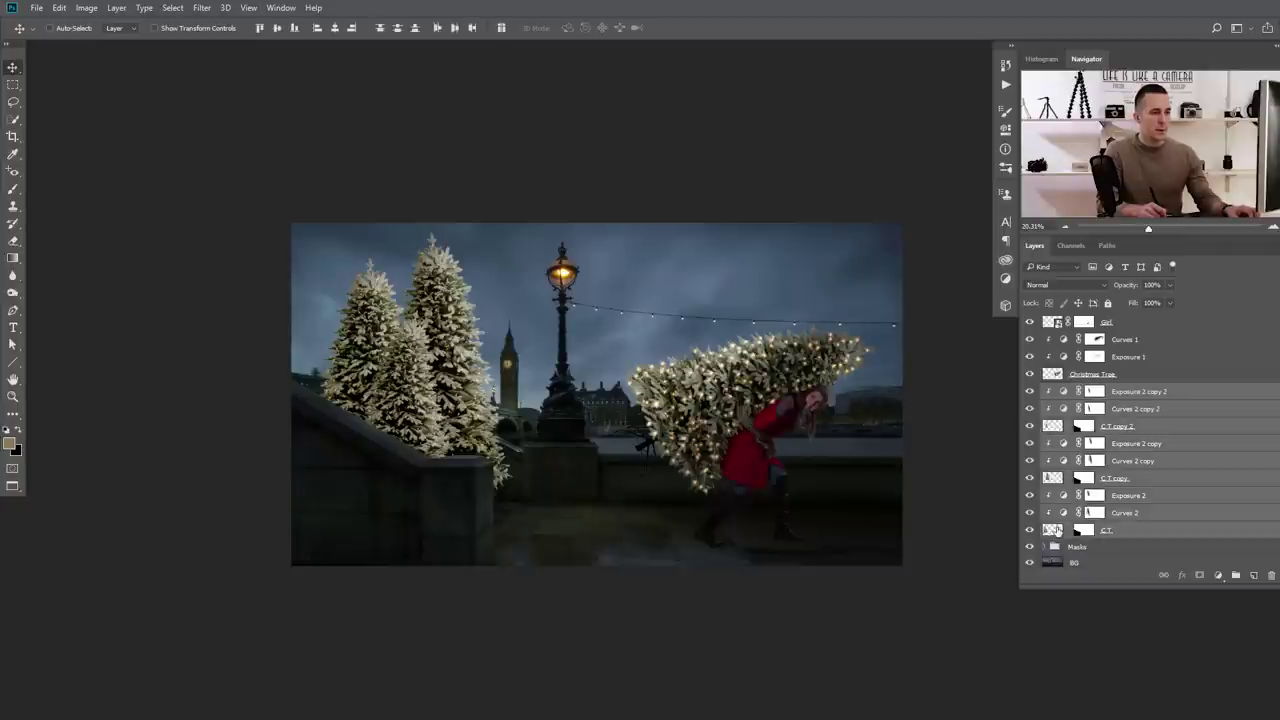
key("ctrl+g")
double_click(1080, 460)
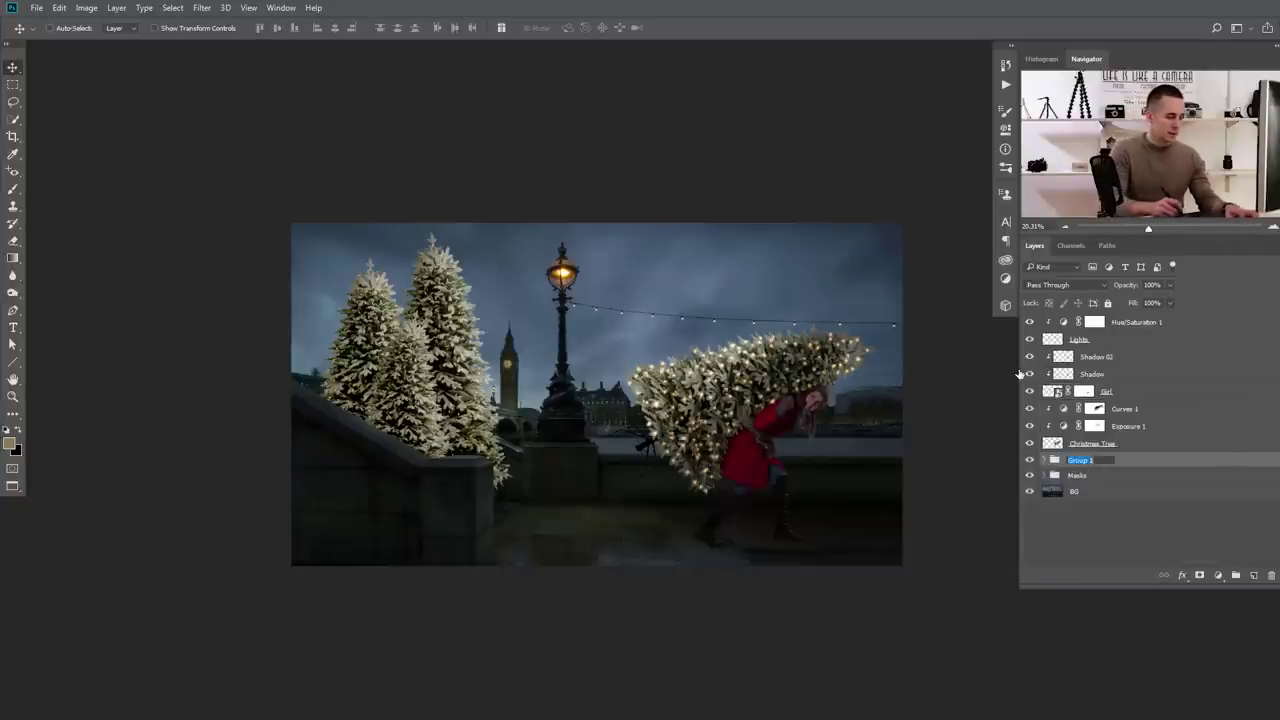
key("Return")
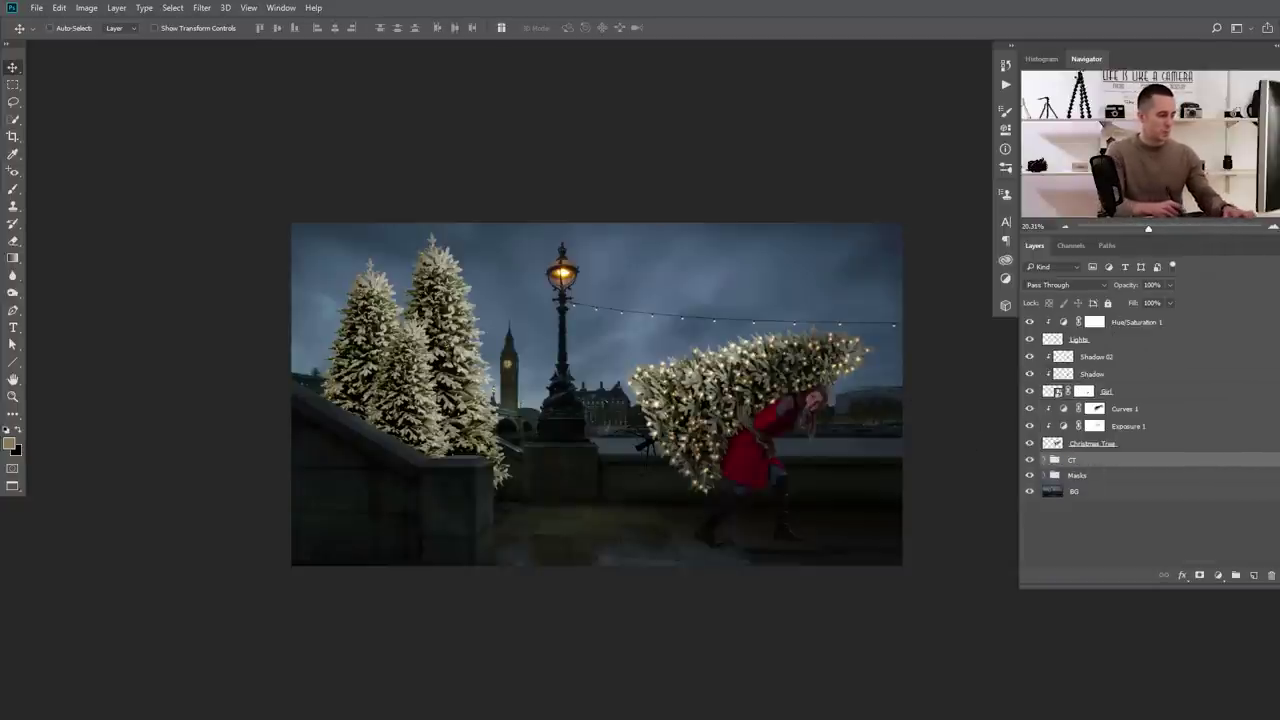
Try shifting the CT tree group slightly toward Big Ben, and undo the move
mouse_move(440, 408)
left_mouse_down()
mouse_move(424, 407)
mouse_move(446, 405)
left_mouse_up()
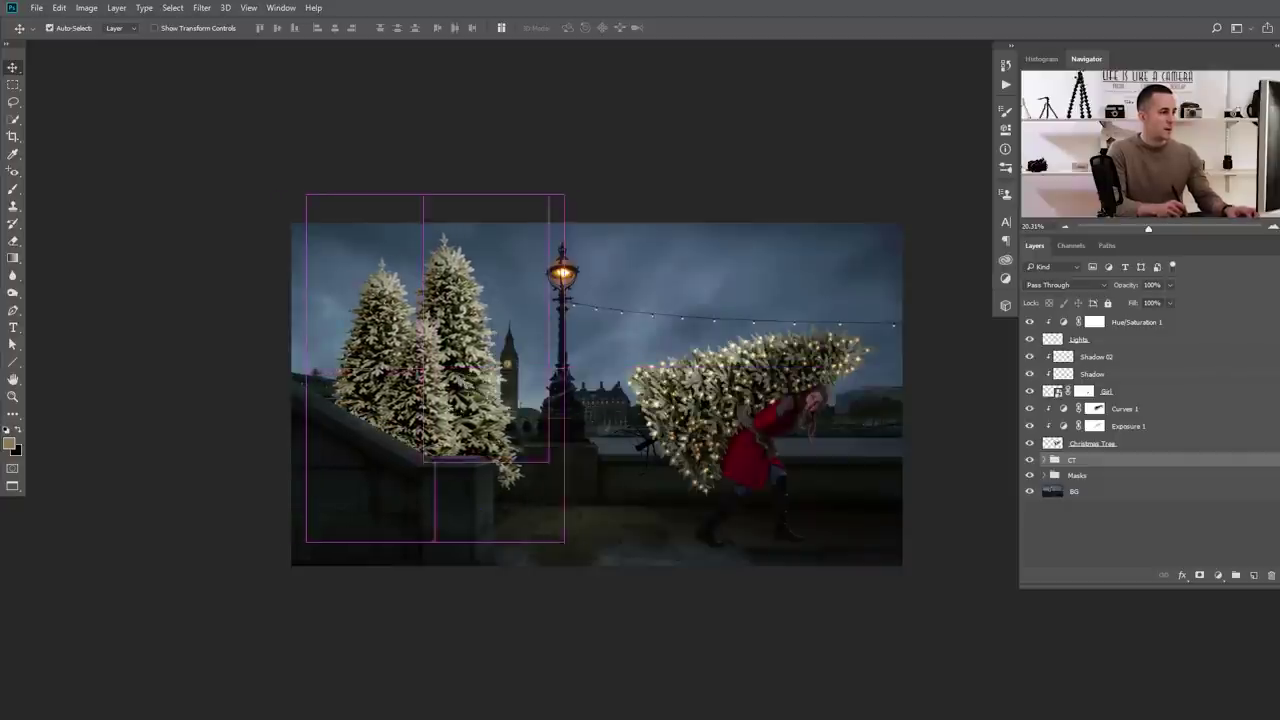
key("ctrl+z")
left_click_drag(491, 484, 532, 488)
scroll(530, 484, "up", 3)
scroll(527, 478, "down", 3)
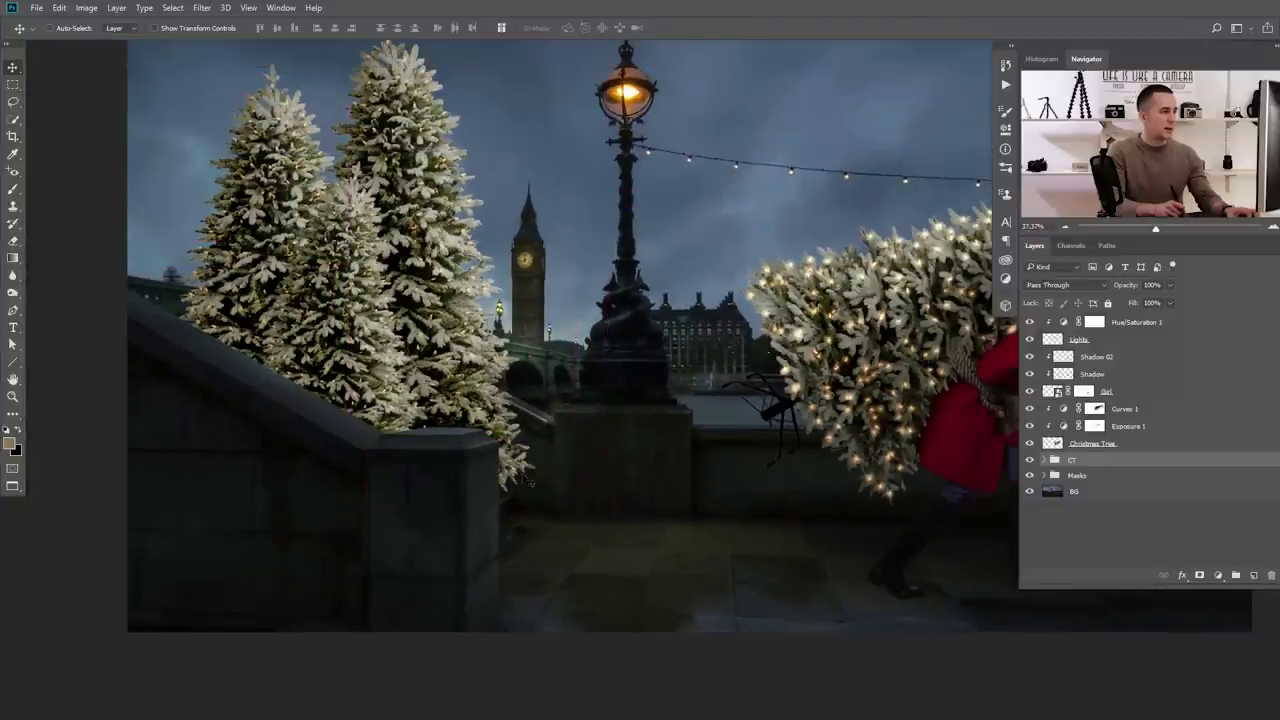
scroll(522, 470, "down", 2)
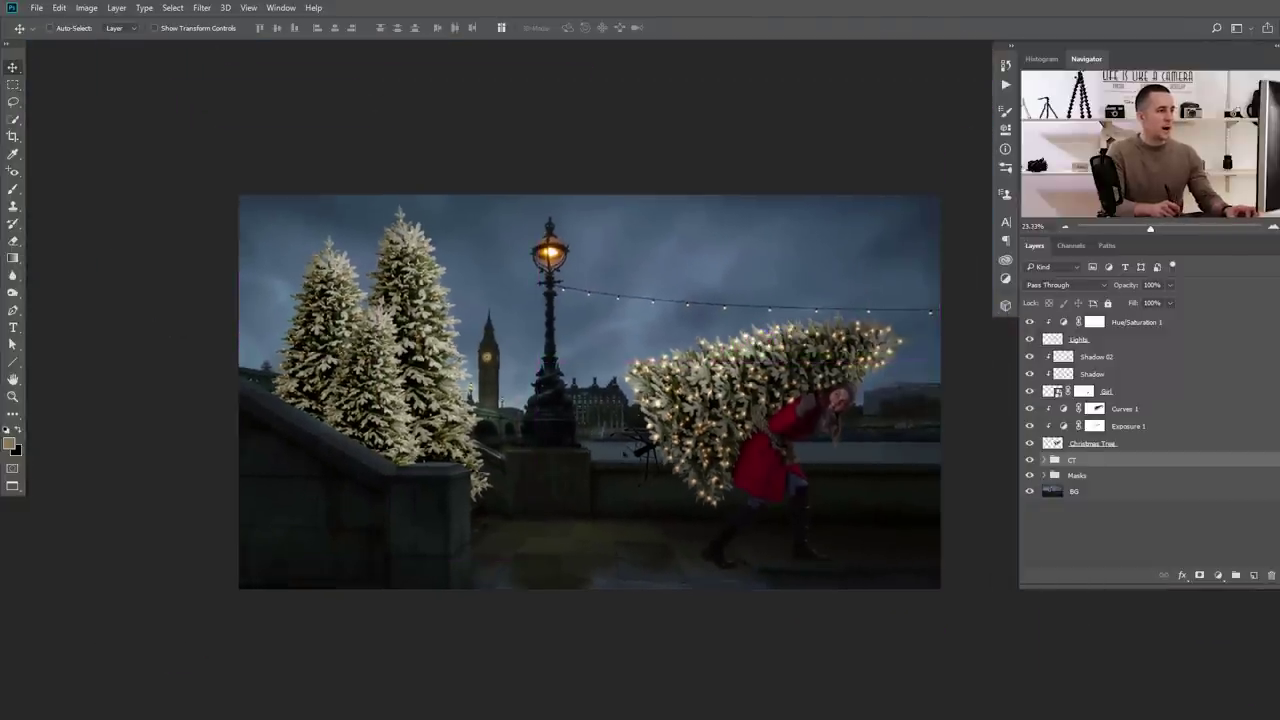
Add a Hue/Saturation adjustment clipped to the CT group, with saturation about +15
left_click(1219, 577)
left_click(1175, 408)
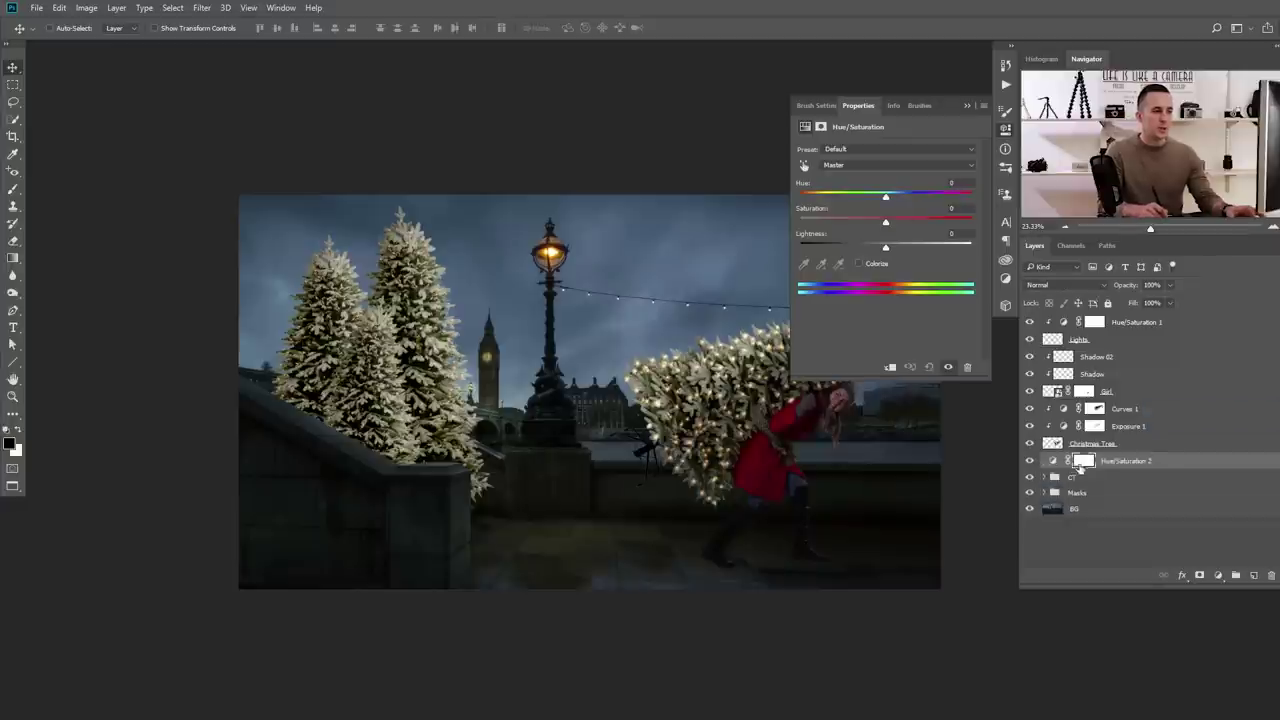
left_click(890, 368)
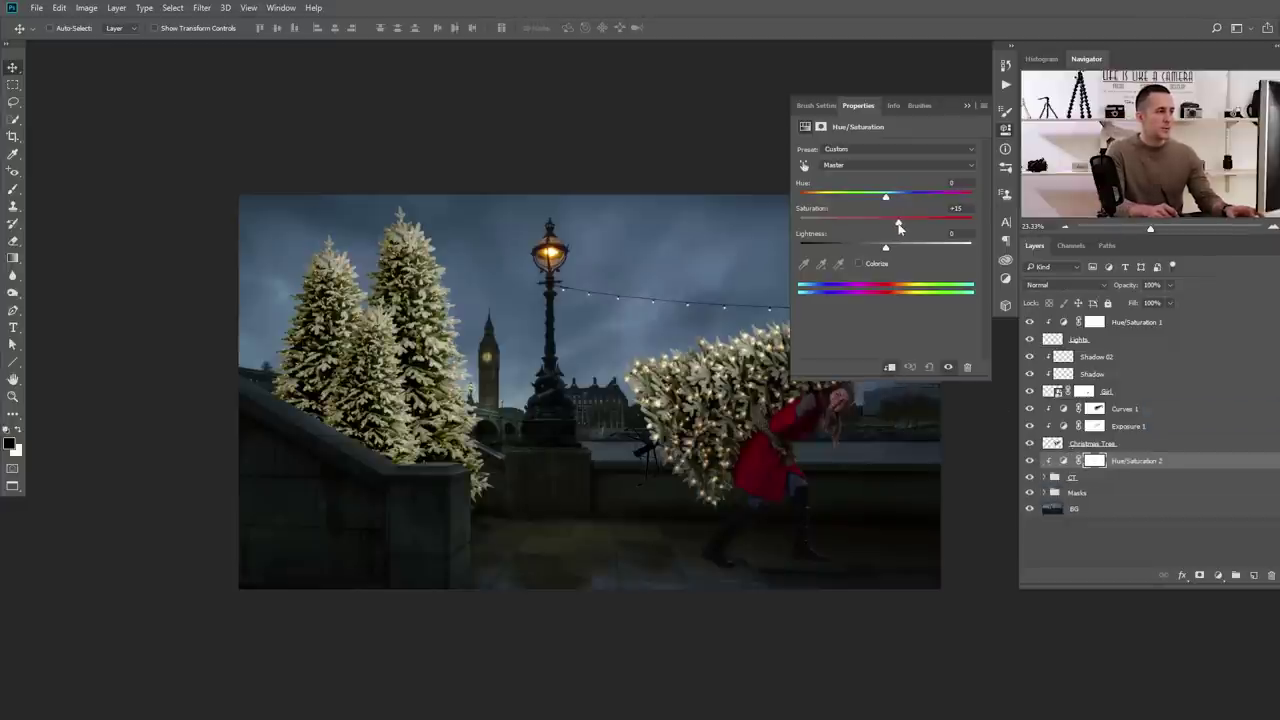
left_click(967, 106)
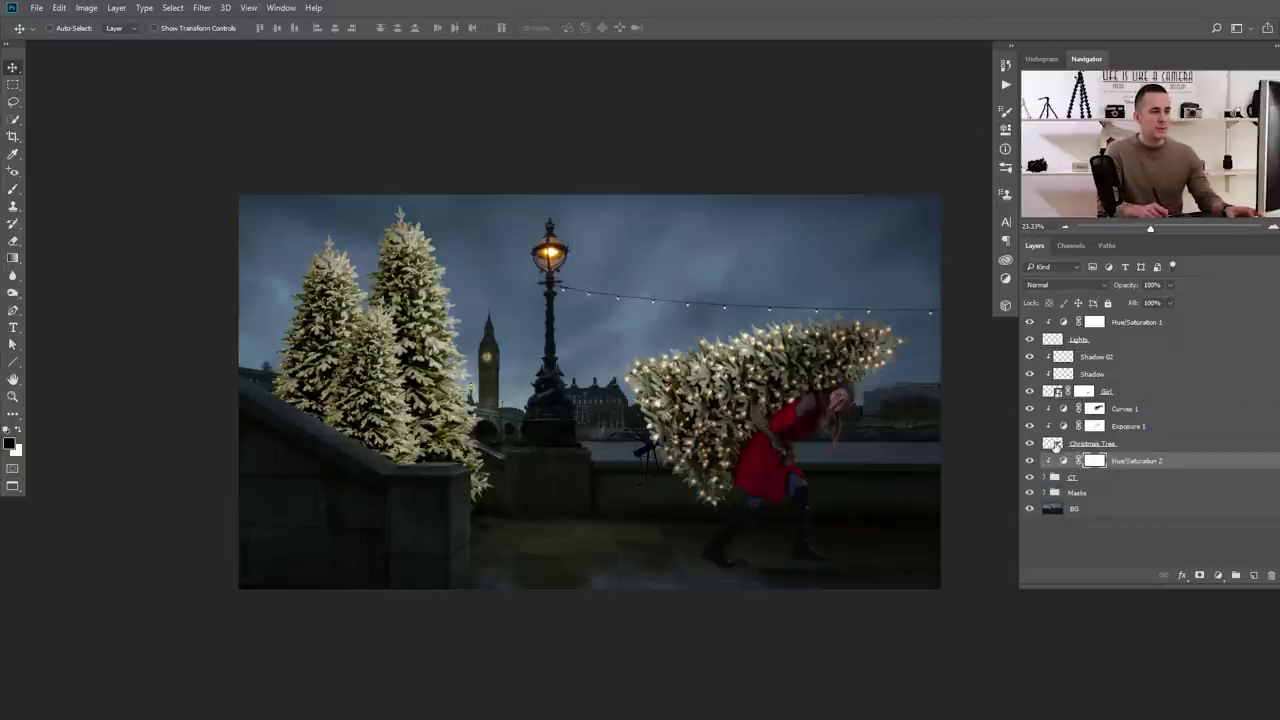
Add a clipped Hue/Saturation adjustment with saturation about +17 to the Christmas Tree layer, and move it above Curves 1
left_click(1056, 445)
left_click(1220, 578)
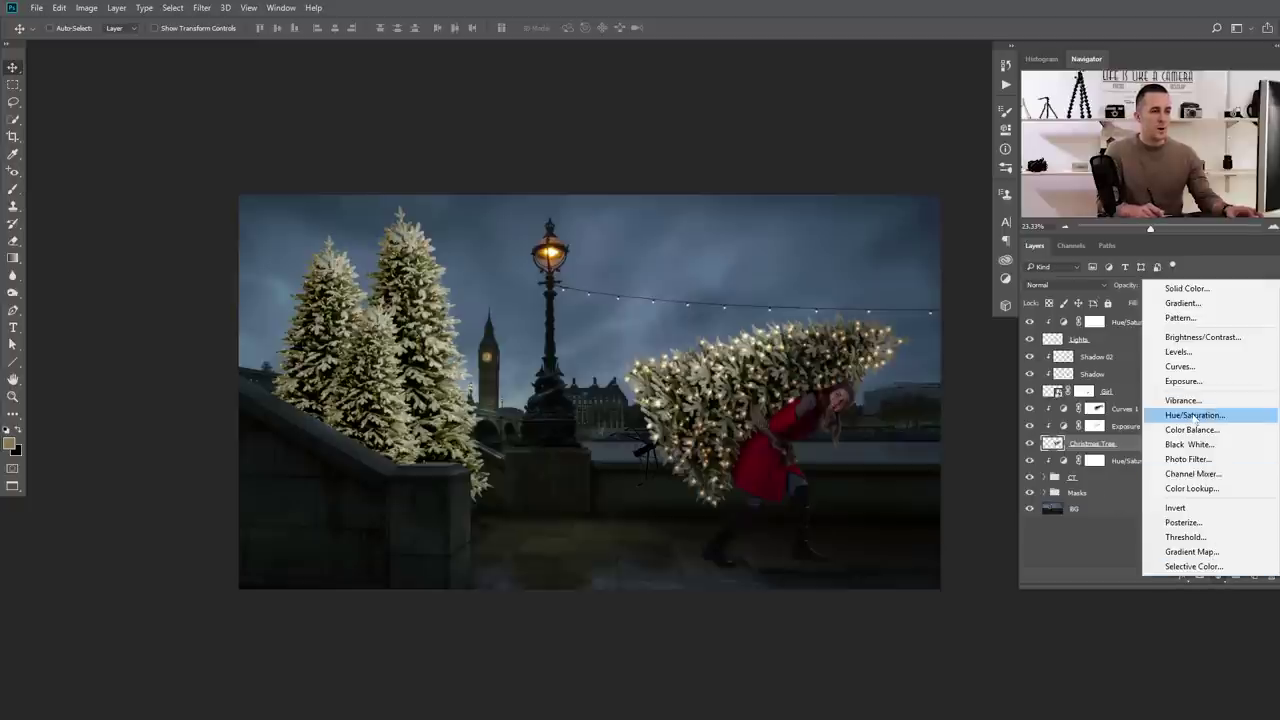
left_click(1195, 416)
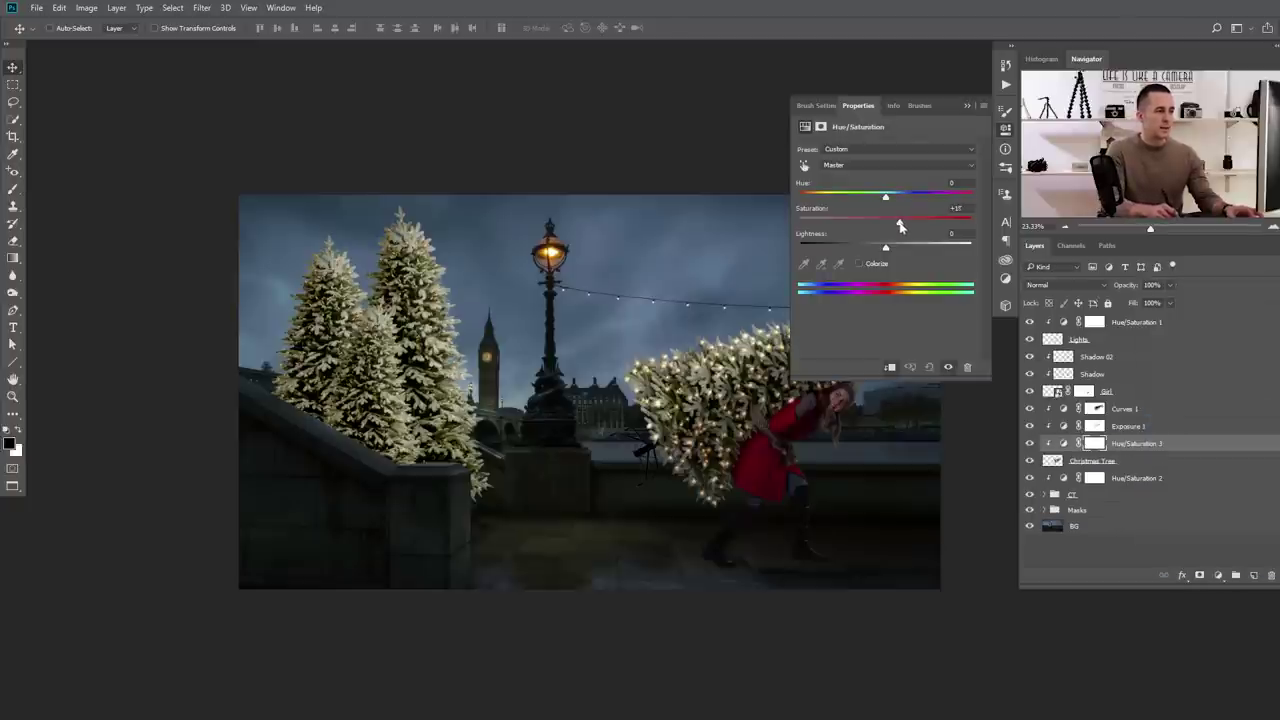
left_click(967, 106)
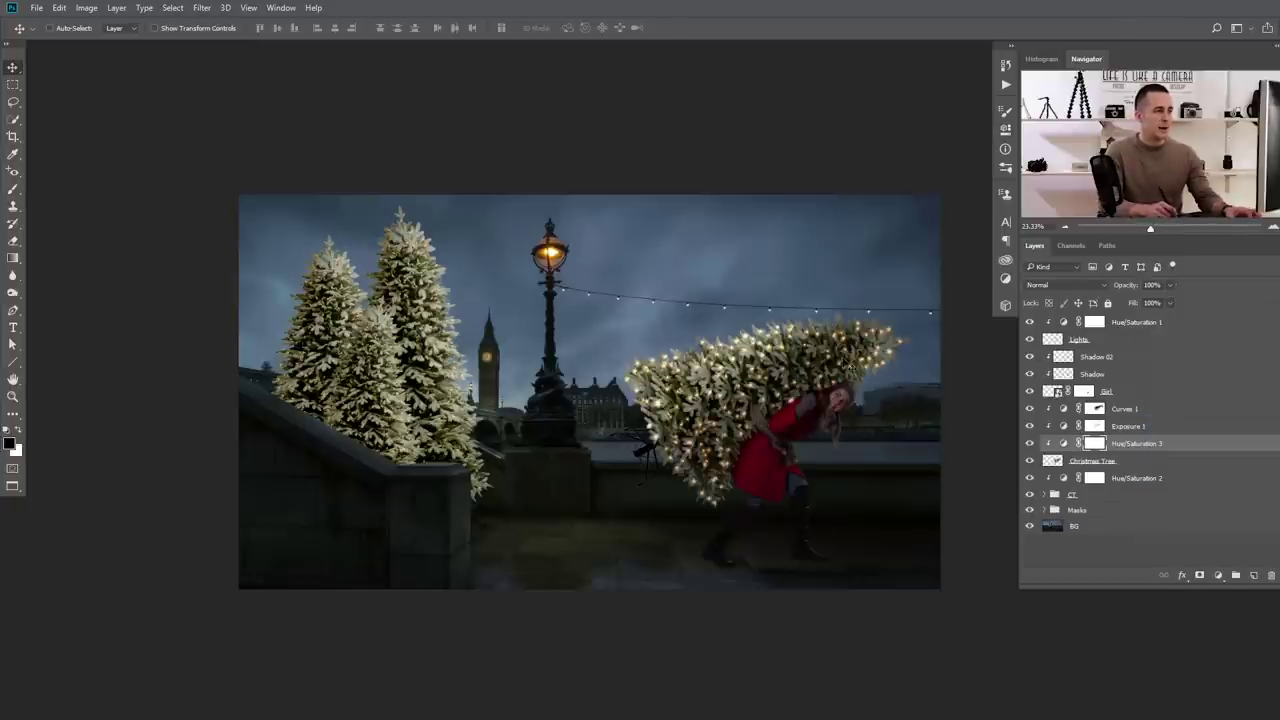
scroll(708, 413, "up", 1)
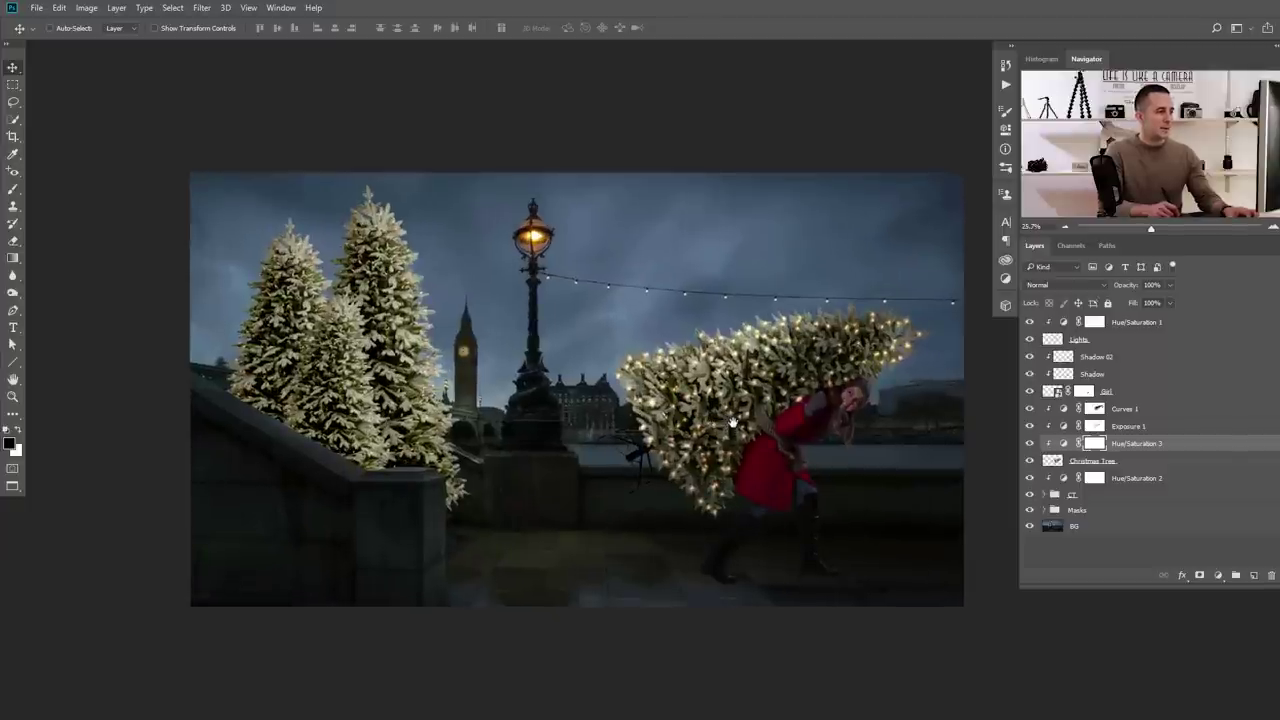
left_click_drag(1068, 436, 1073, 410)
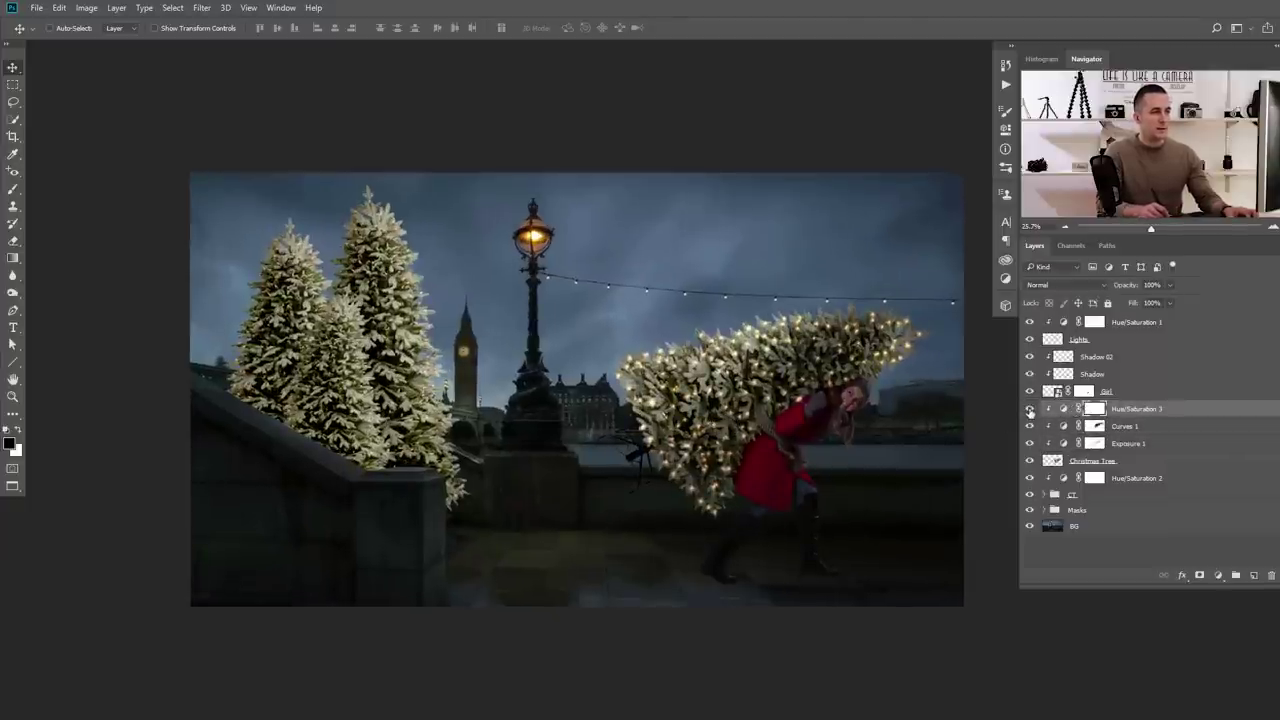
scroll(790, 408, "up", 2)
scroll(760, 408, "down", 3)
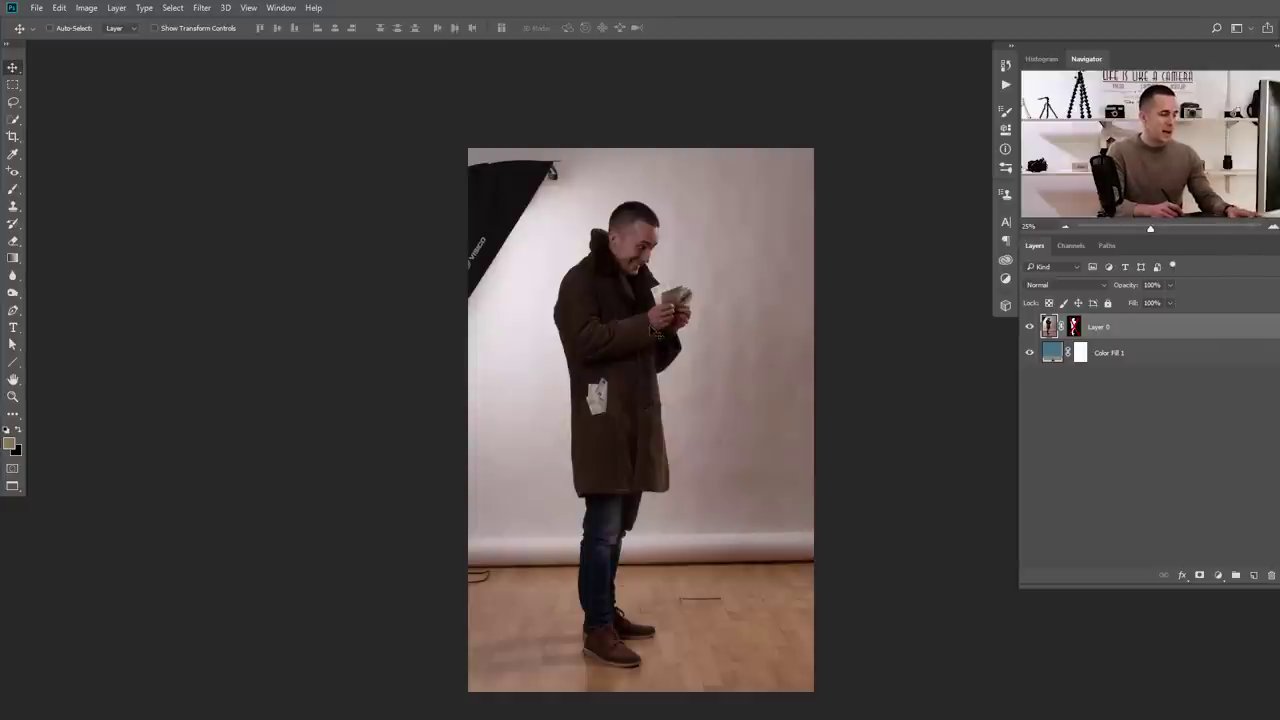
Demonstrate selecting the man in the brown coat with the Quick Selection tool, and clear the selection
key("w")
mouse_move(621, 265)
left_mouse_down()
mouse_move(610, 641)
mouse_move(619, 500)
left_mouse_up()
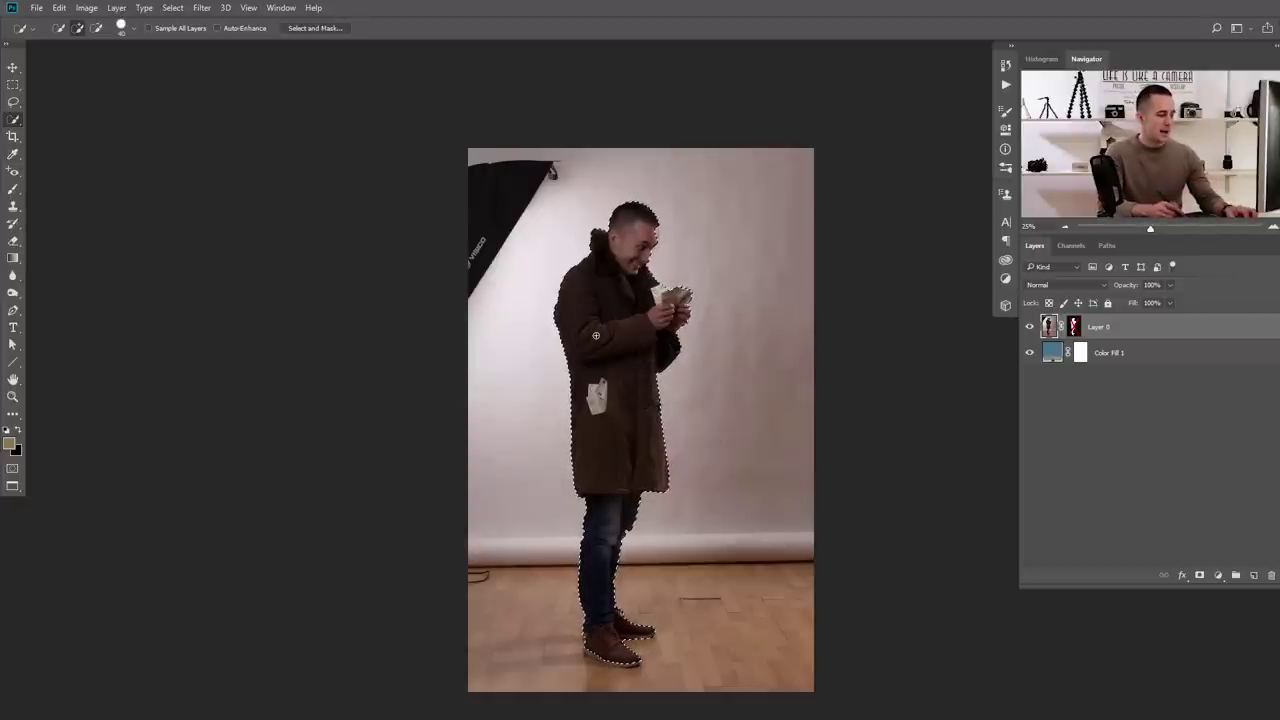
key("ctrl+d")
key("v")
Enable the man's layer mask, bring him into the London composite above Hue/Saturation 3, and convert his layer to a smart object
left_click(1075, 332, "shift")
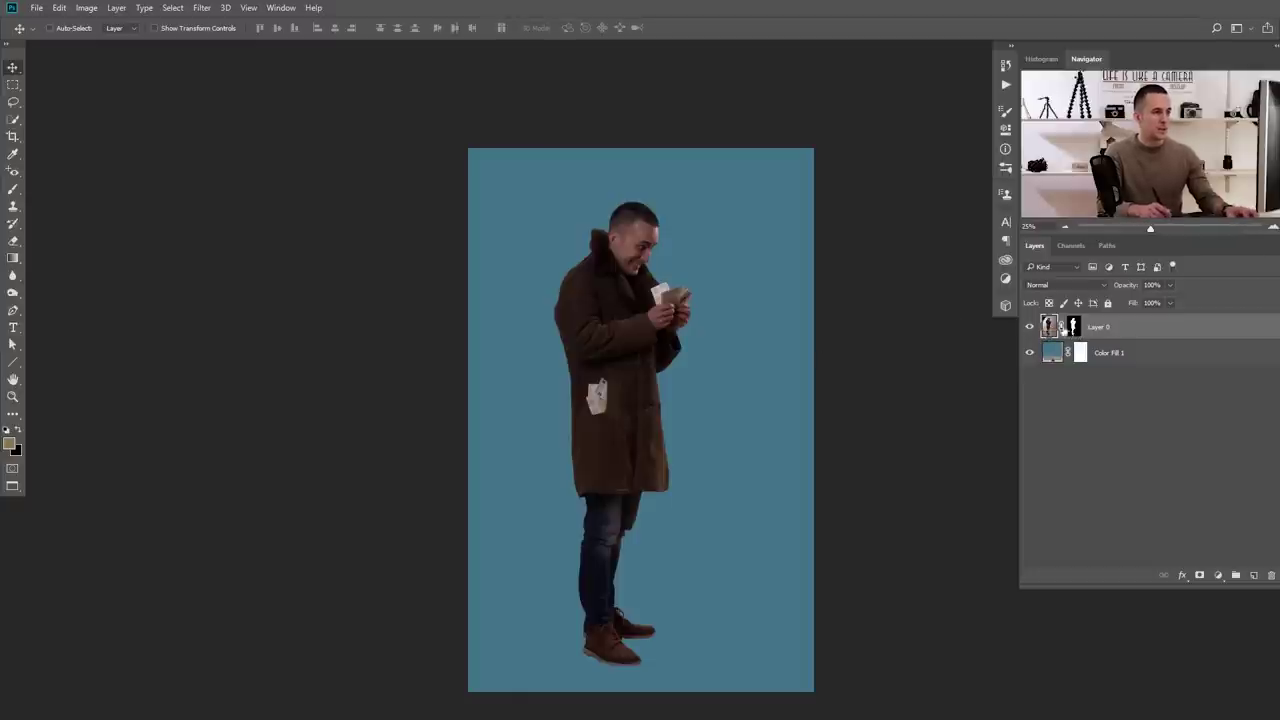
mouse_move(647, 374)
left_mouse_down()
mouse_move(306, 180)
mouse_move(655, 374)
left_mouse_up()
key("ctrl+z")
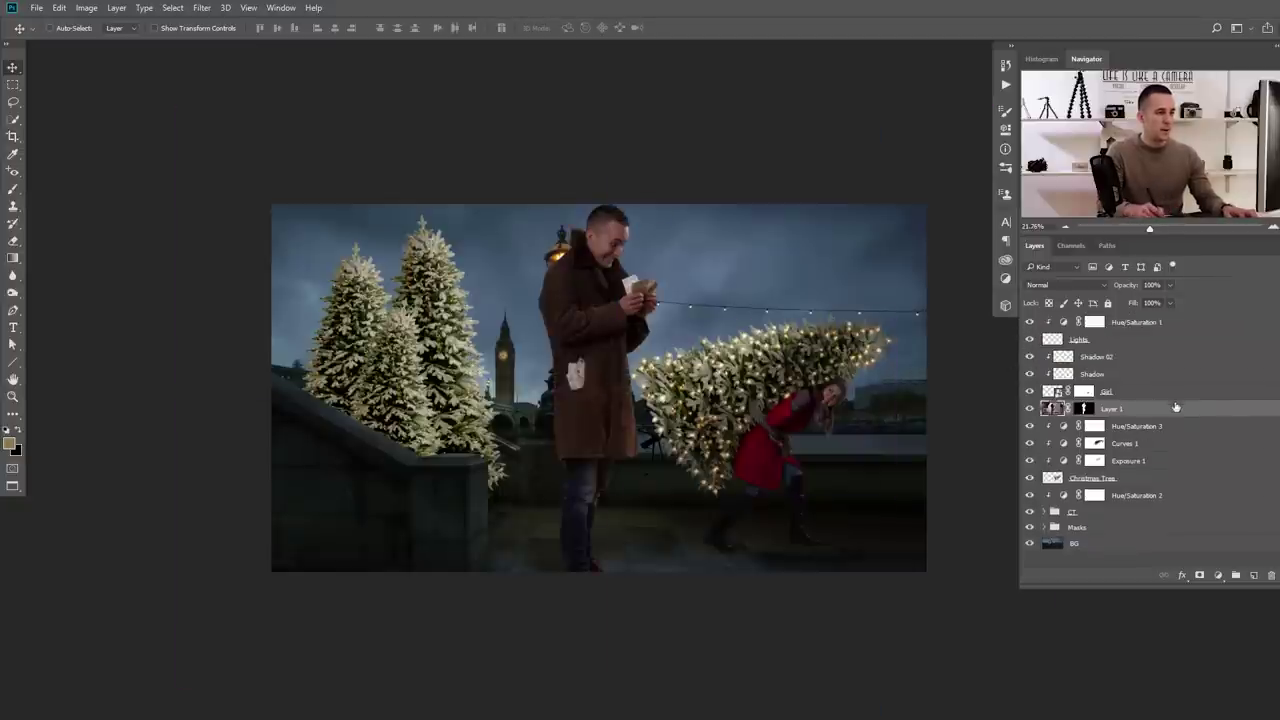
right_click(1178, 415)
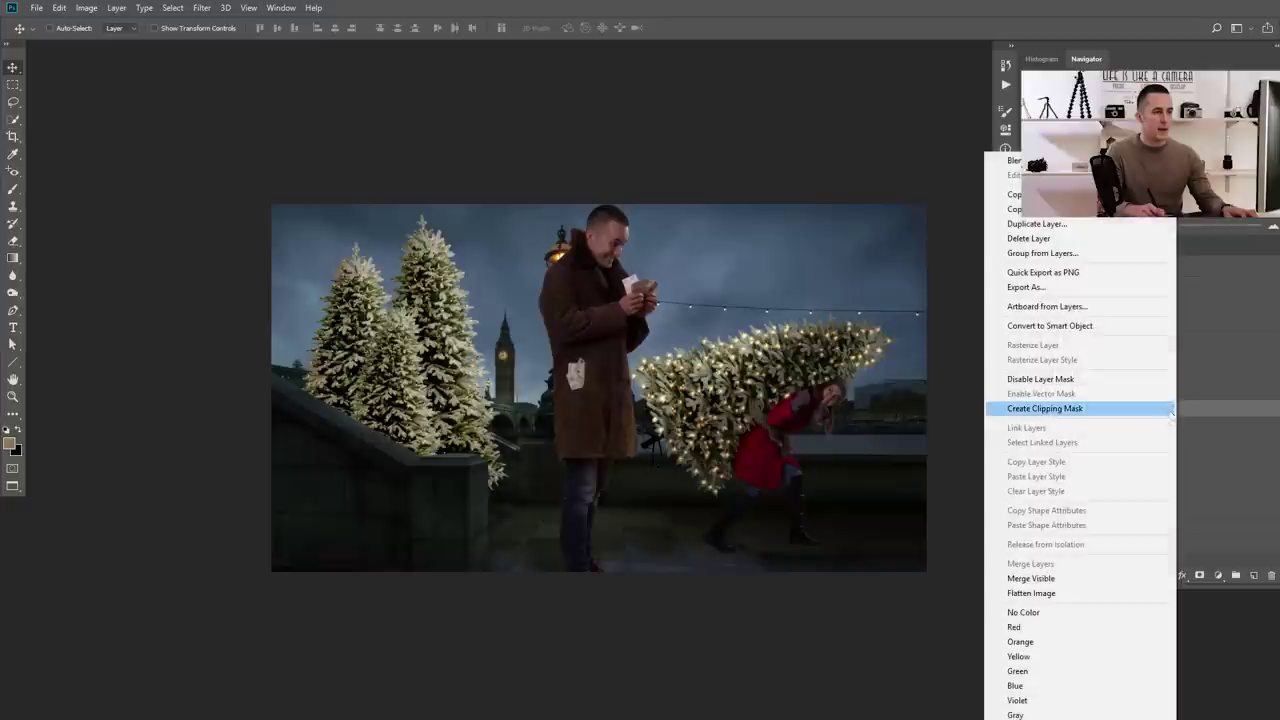
left_click(1080, 333)
Scale the man down and place him between the standing trees and the lamp post, overlapping the end of the stone wall
key("ctrl+t")
left_click_drag(655, 221, 618, 305)
left_click_drag(616, 398, 528, 356)
left_click_drag(534, 256, 522, 297)
key("Return")
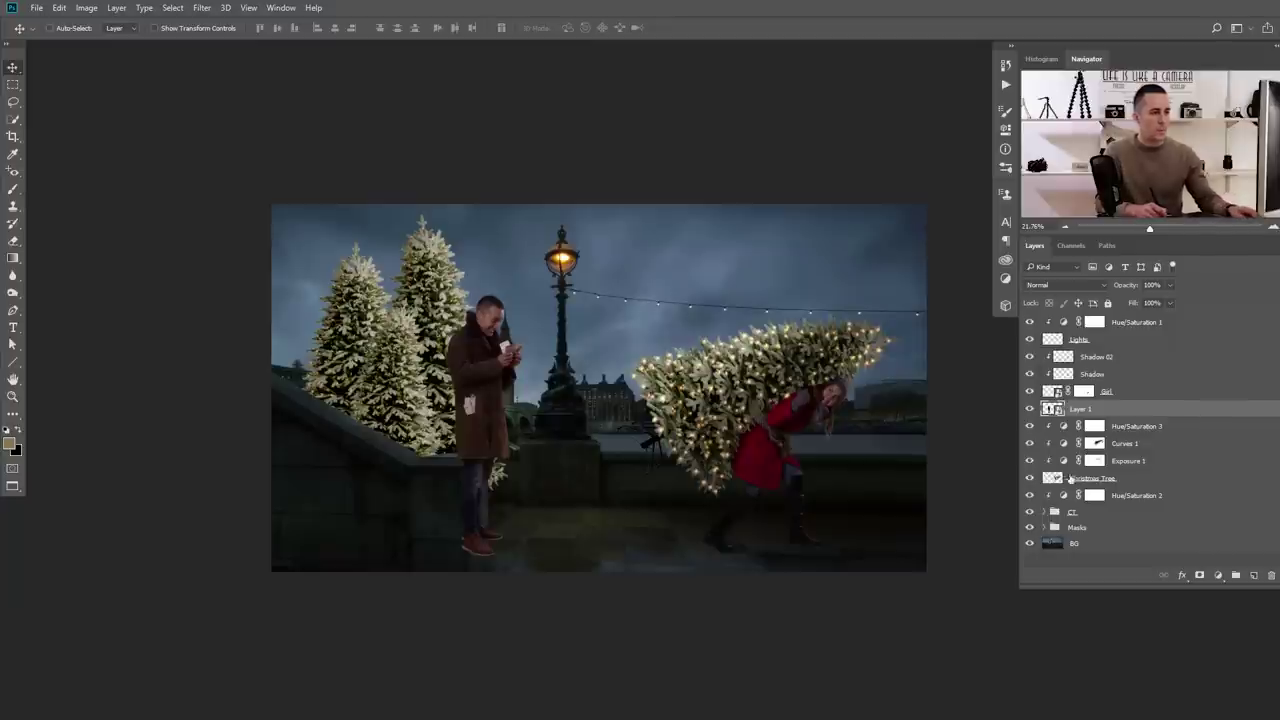
Copy the Stirs mask from the Masks group onto Layer 1 so the stone wall hides the man's legs
left_click(1043, 527)
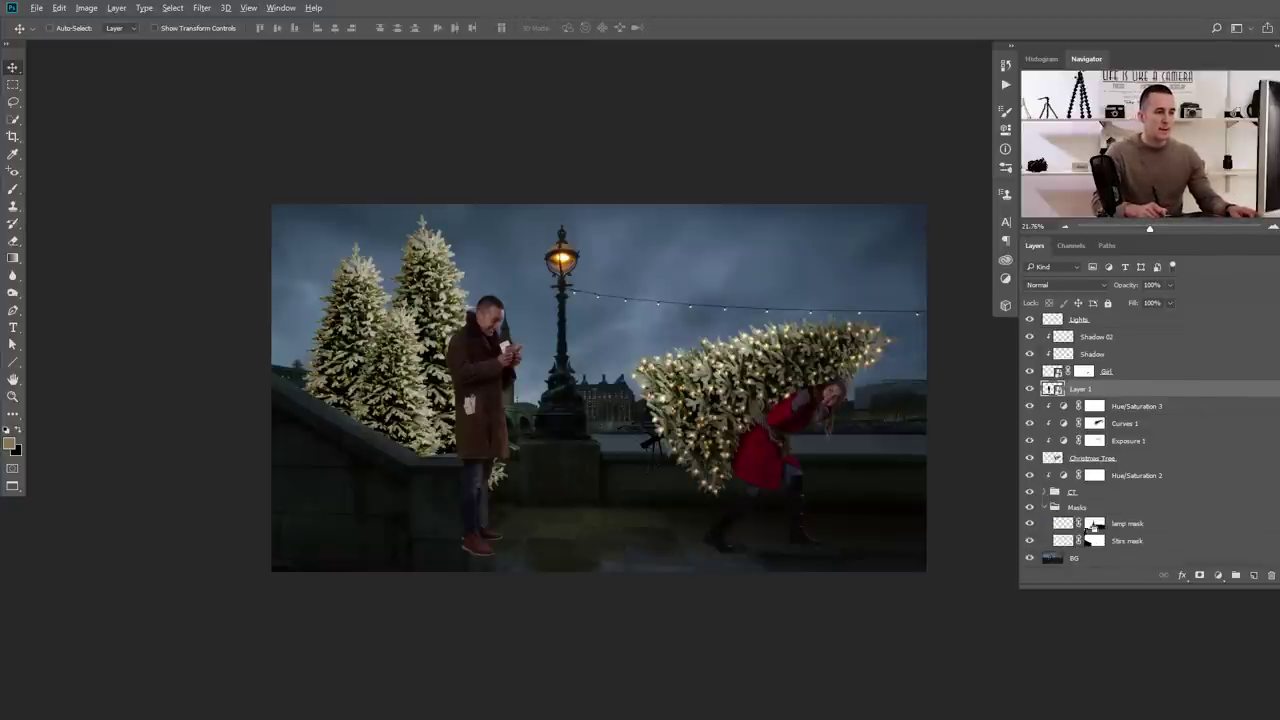
left_click_drag(1093, 541, 1088, 389)
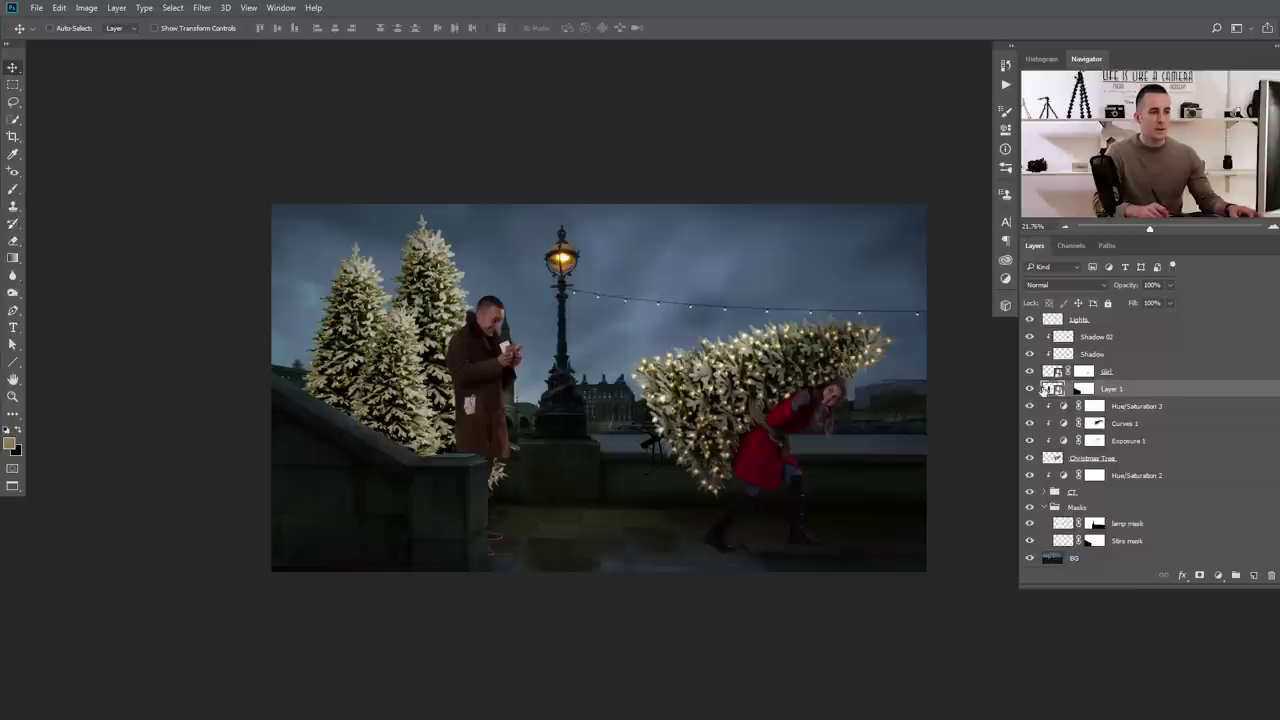
Collapse the Masks group, then fine-tune the man's size and position beside the end of the stone wall
left_click_drag(496, 440, 549, 450)
left_click(1043, 508)
left_click_drag(648, 446, 555, 441)
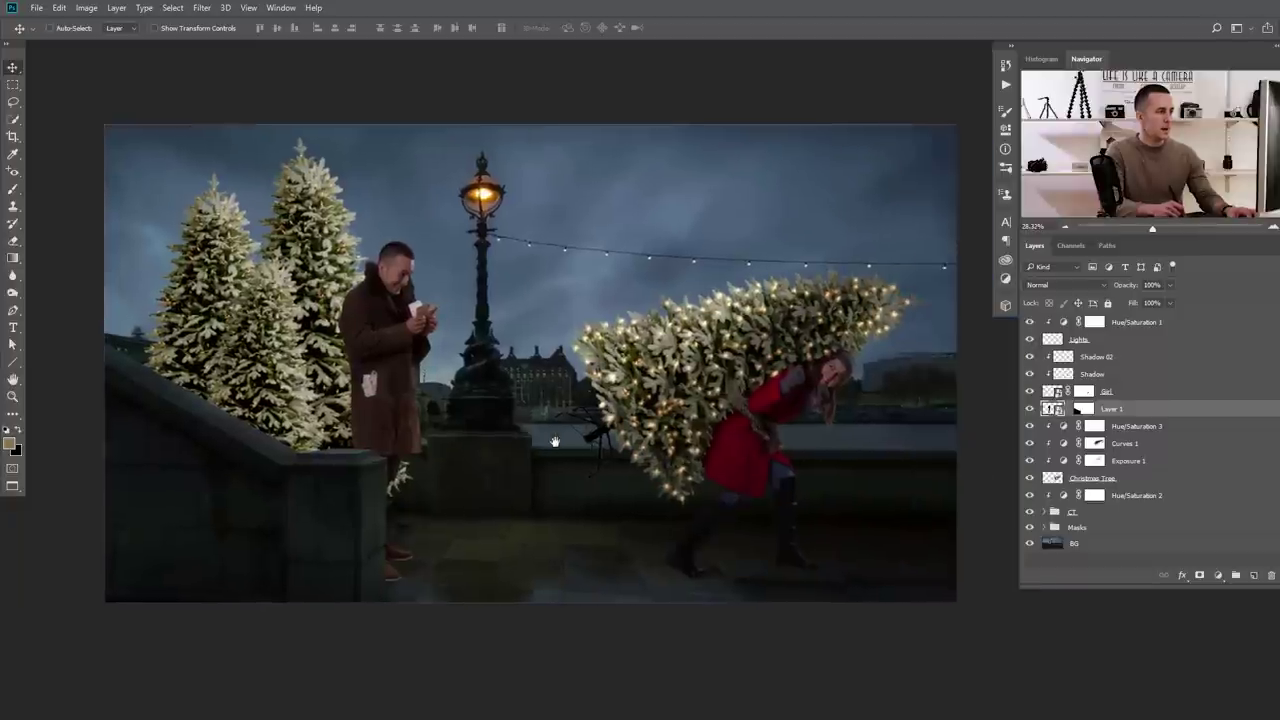
left_click_drag(398, 411, 400, 413)
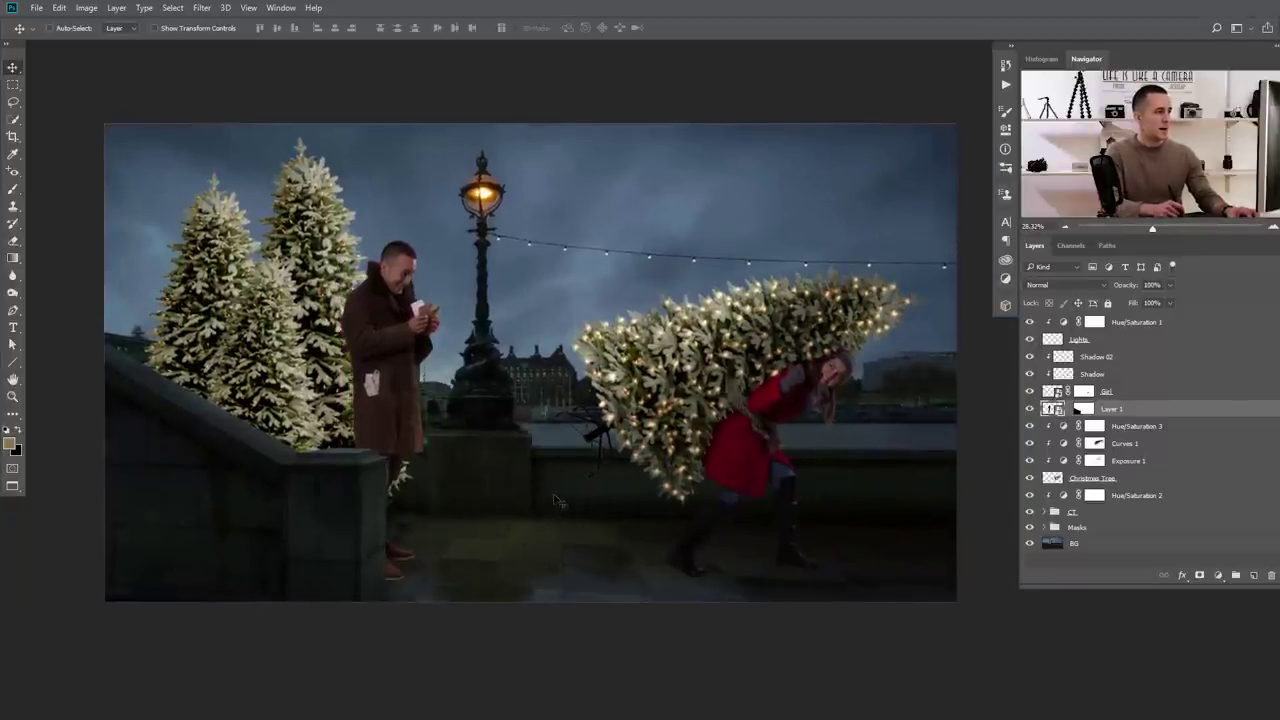
left_click_drag(400, 385, 422, 329)
key("ctrl+t")
key("Return")
left_click_drag(405, 433, 398, 430)
key("ctrl")
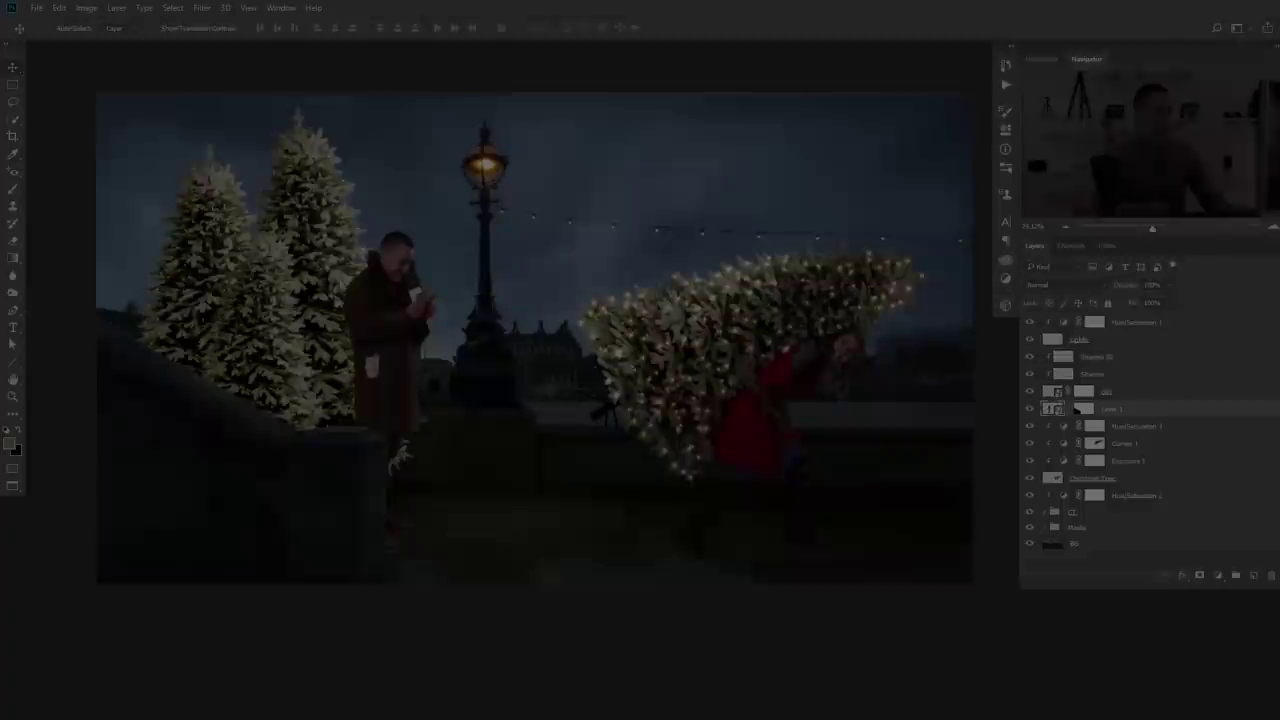
Rename Layer 1 as Salesman and move it to the top of the layer stack, above Hue/Saturation 1
scroll(651, 457, "up", 4)
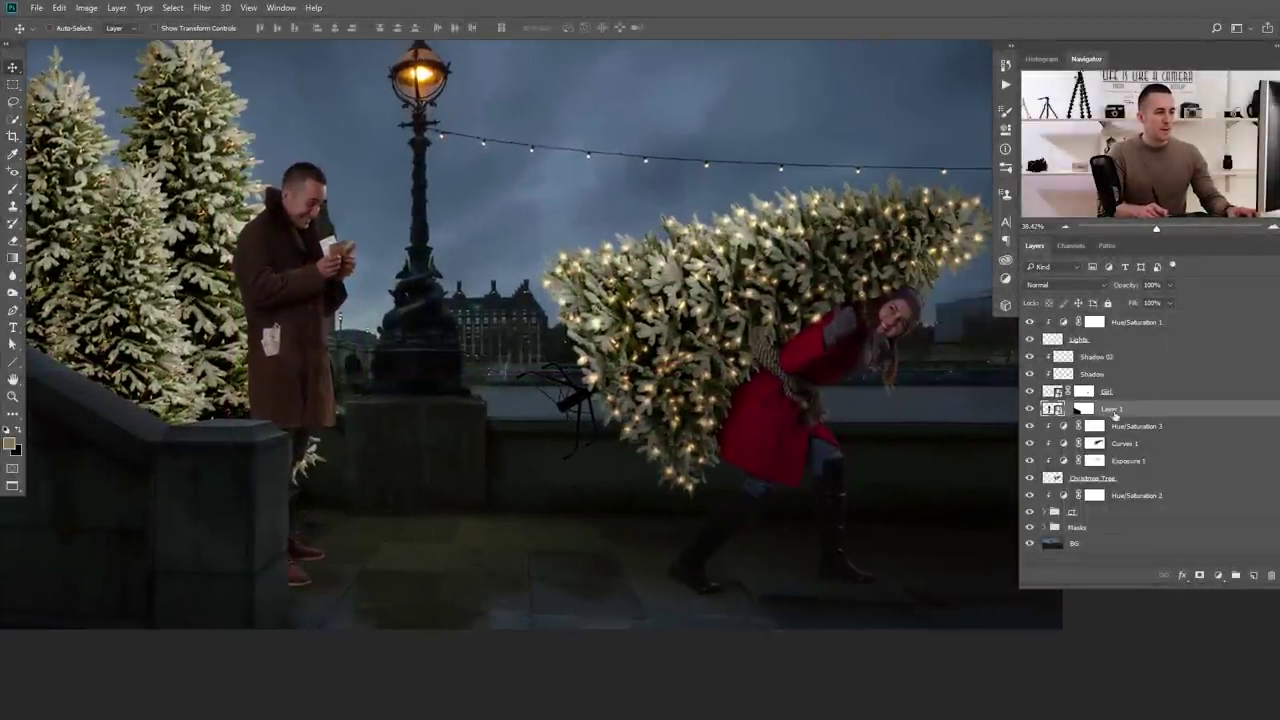
double_click(1112, 409)
type("Se")
type("lesman")
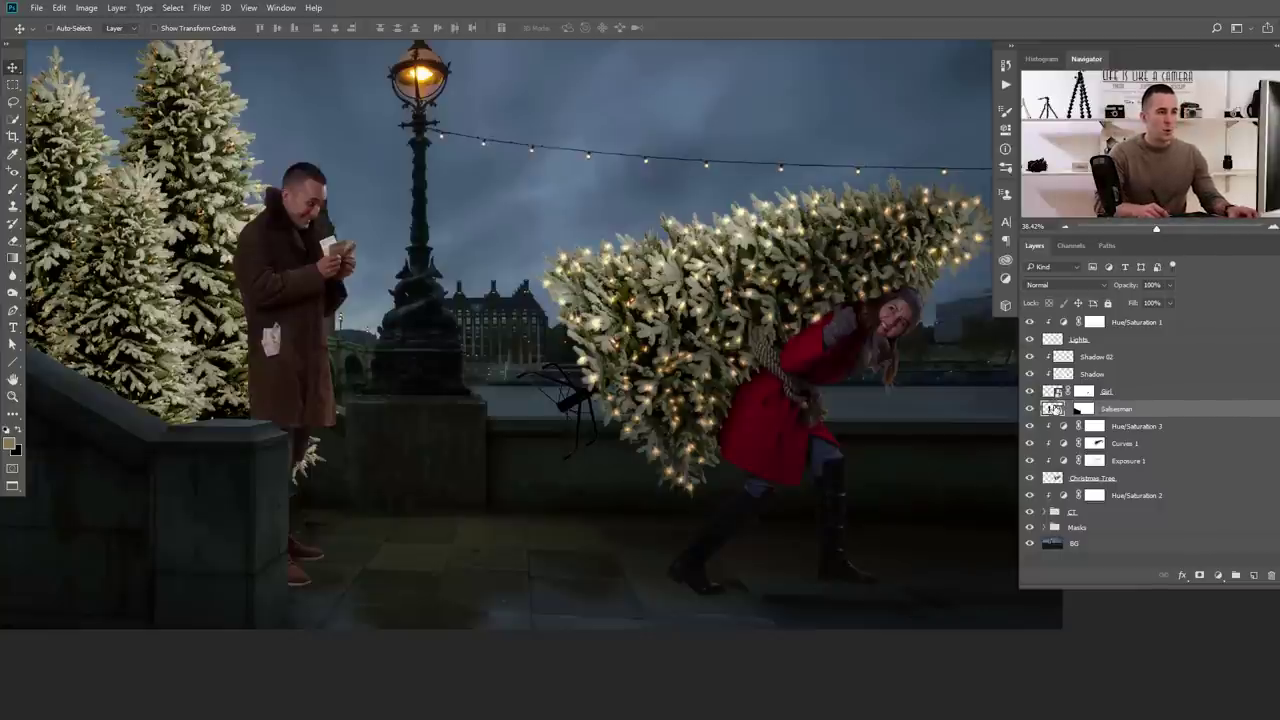
key("ctrl")
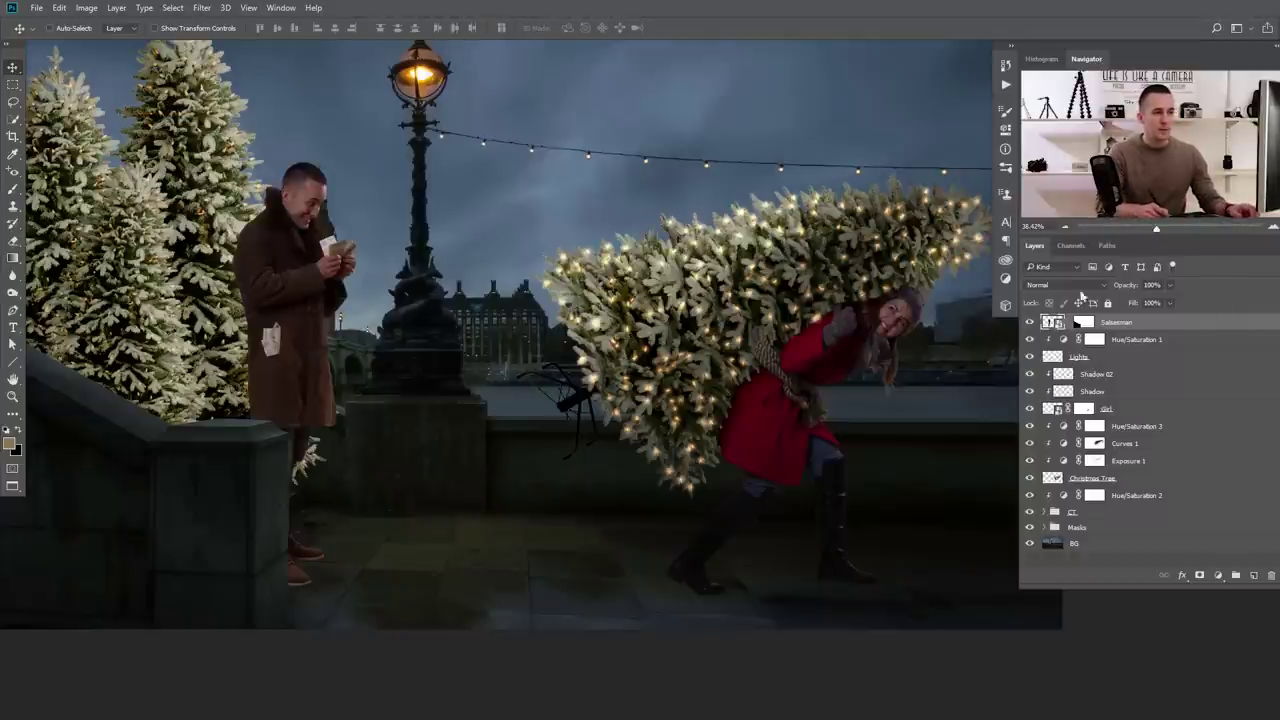
Group the Shadow 02, Shadow and Girl layers, and name the group Girl
left_click(1060, 375)
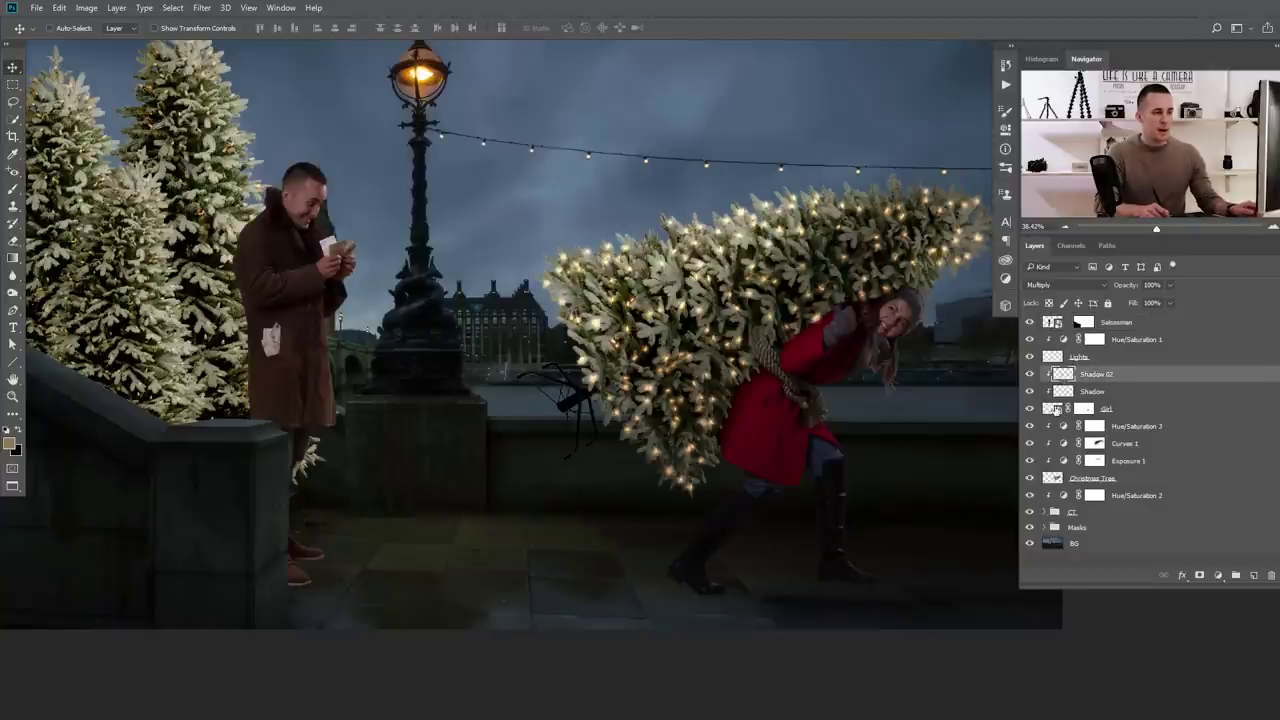
left_click(1054, 409, "shift")
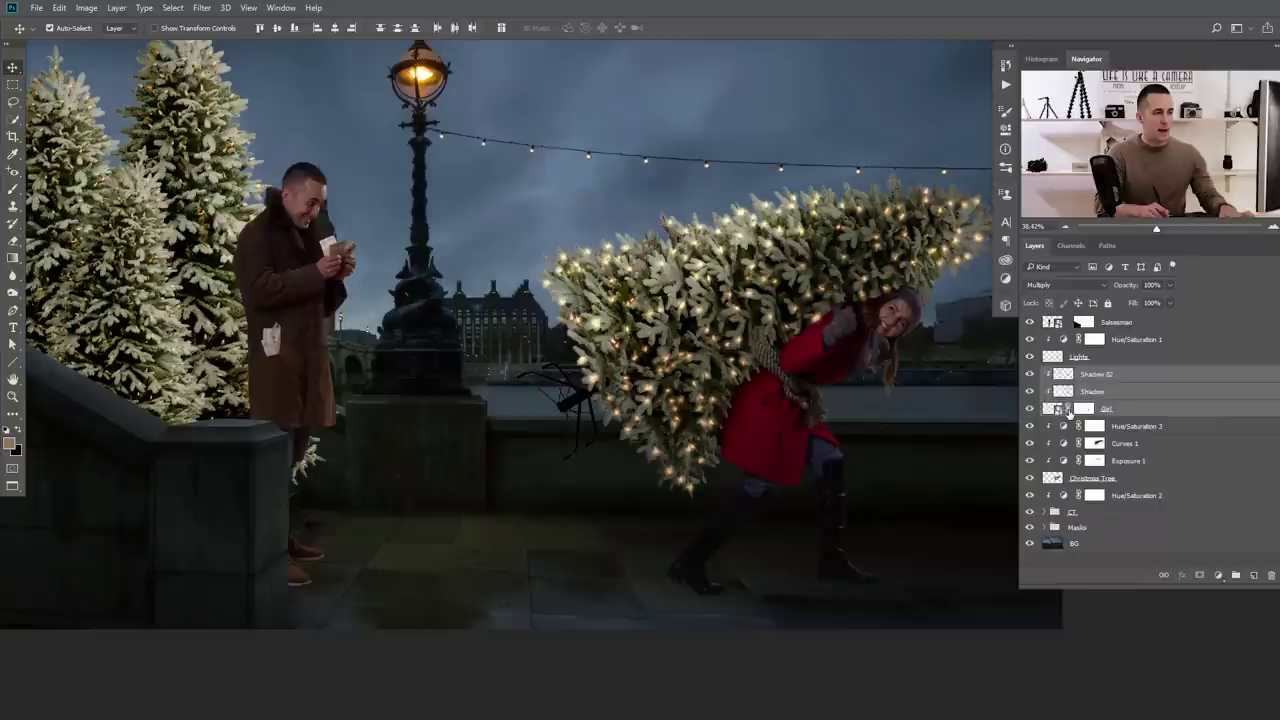
key("ctrl+g")
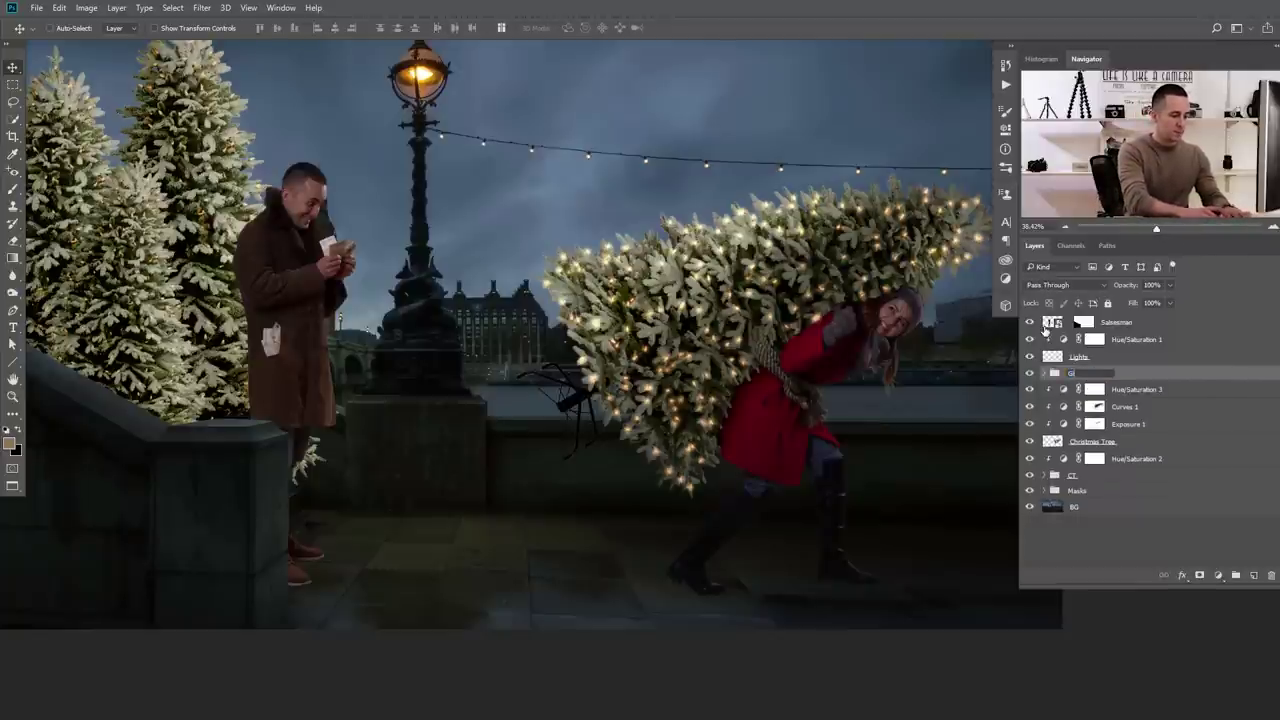
key("Return")
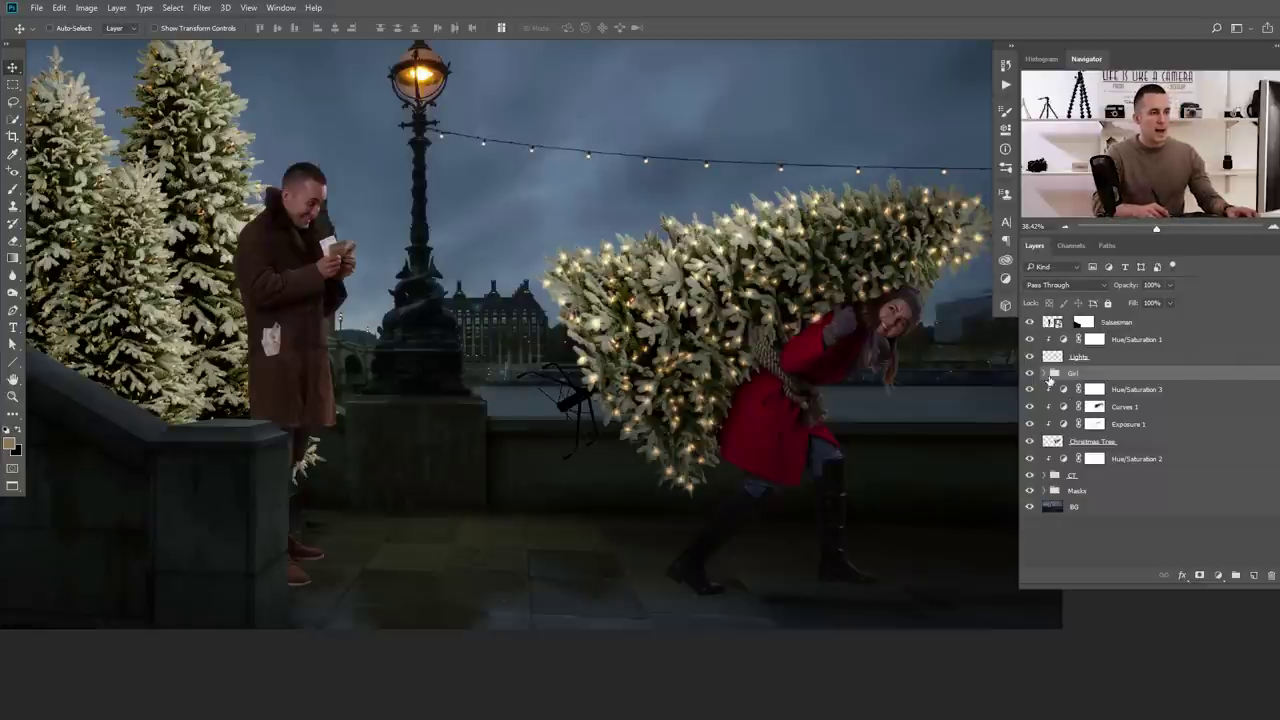
Create an empty layer named Shadow directly beneath the Girl layer inside the Girl group
left_click(1044, 374)
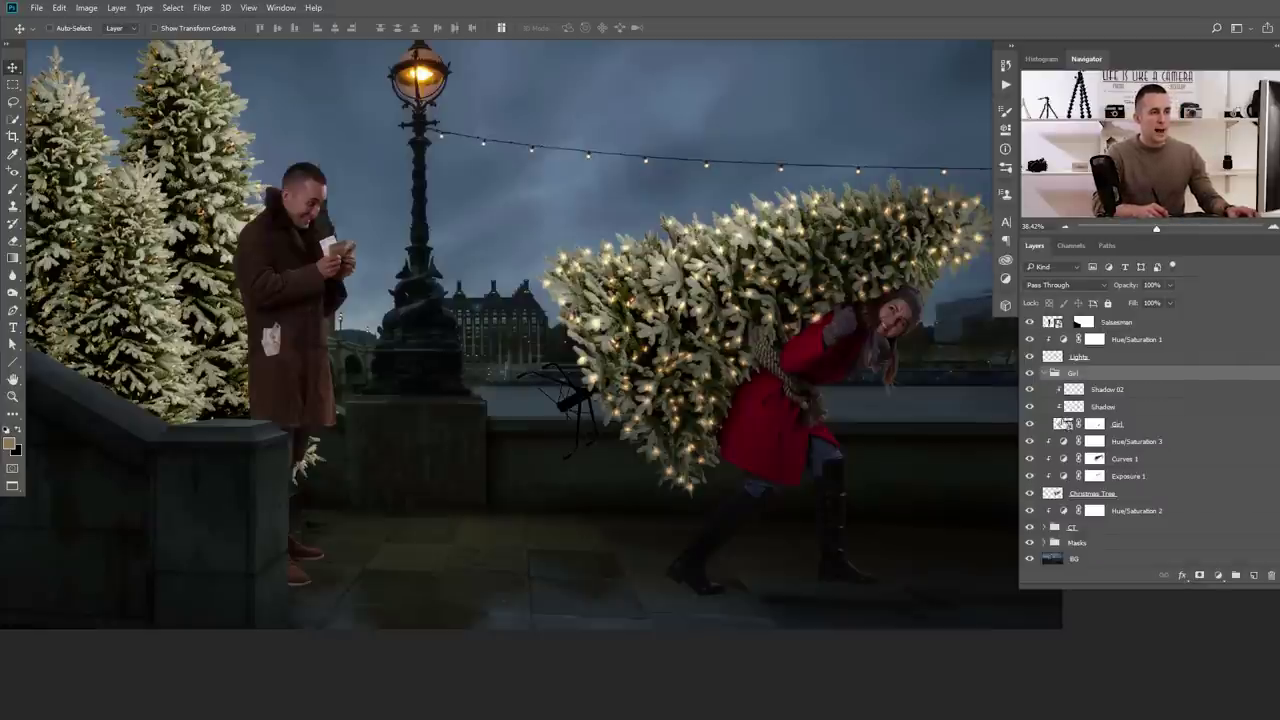
left_click(1060, 424)
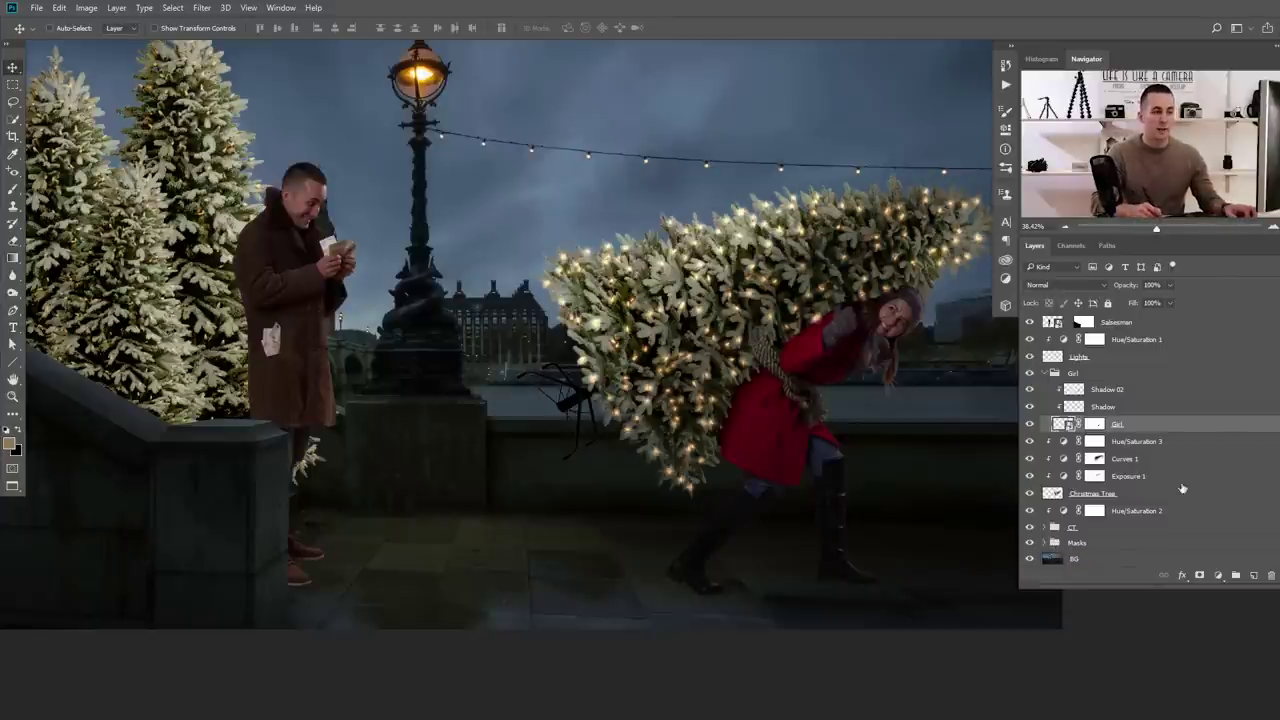
left_click(1255, 576)
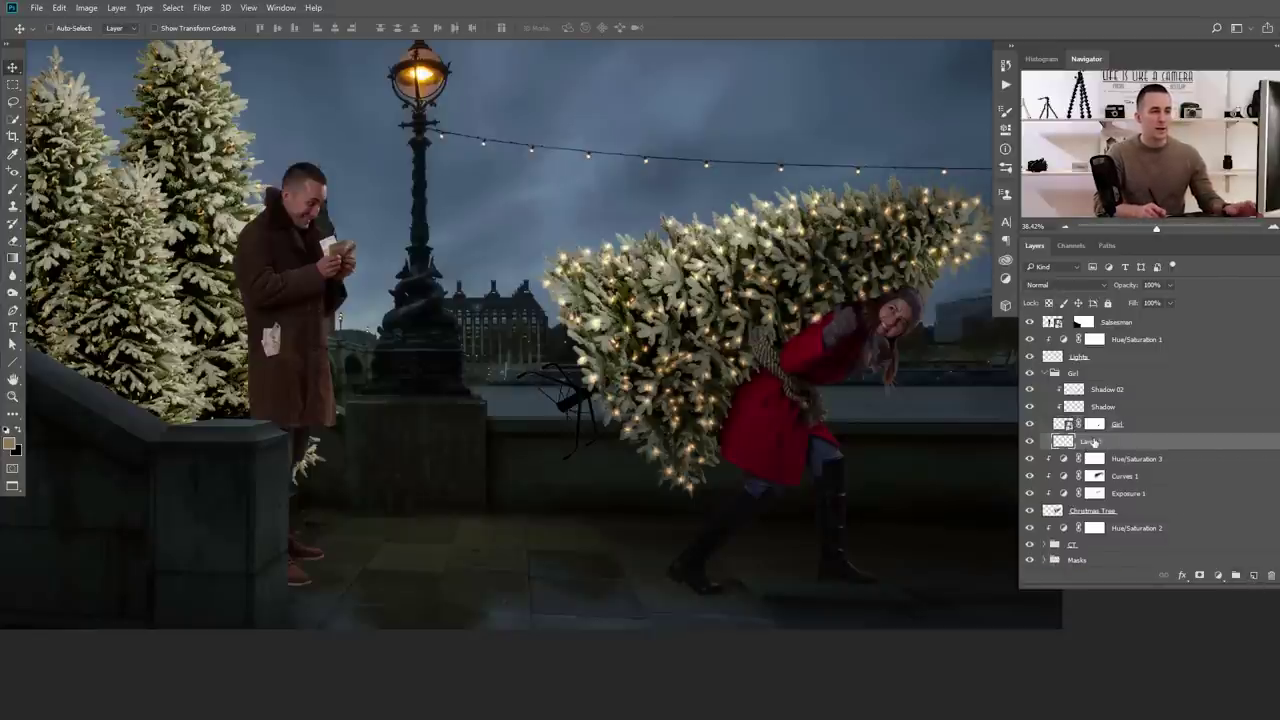
double_click(1089, 441)
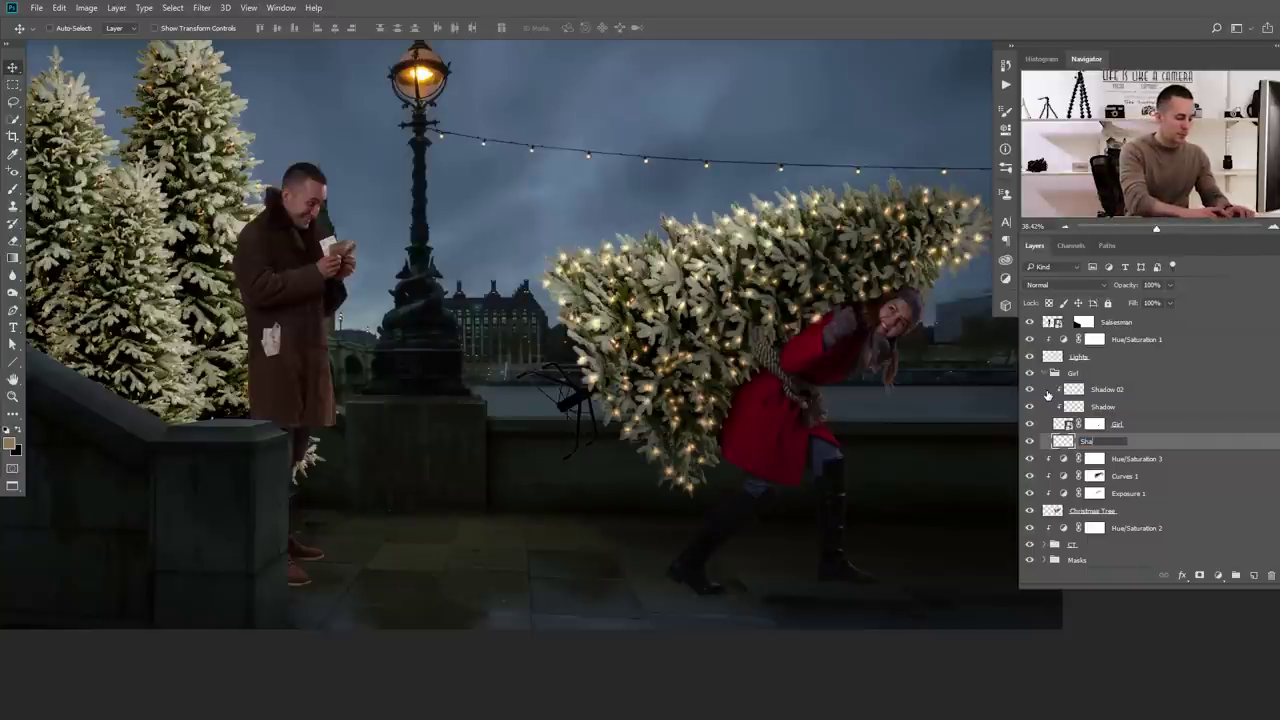
key("Return")
Apply Liquify to the Girl layer, warping the toe and sole of the rear boot so it sits flat
left_click_drag(720, 505, 647, 501)
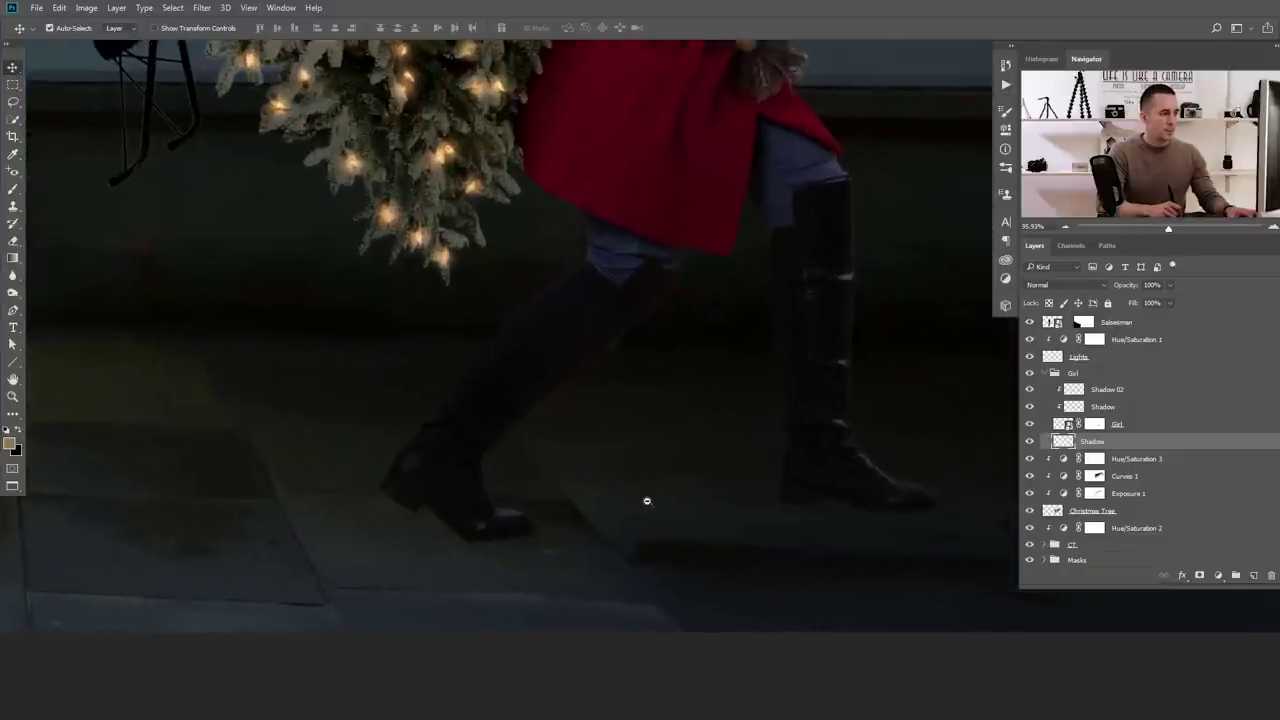
scroll(647, 501, "up", 3)
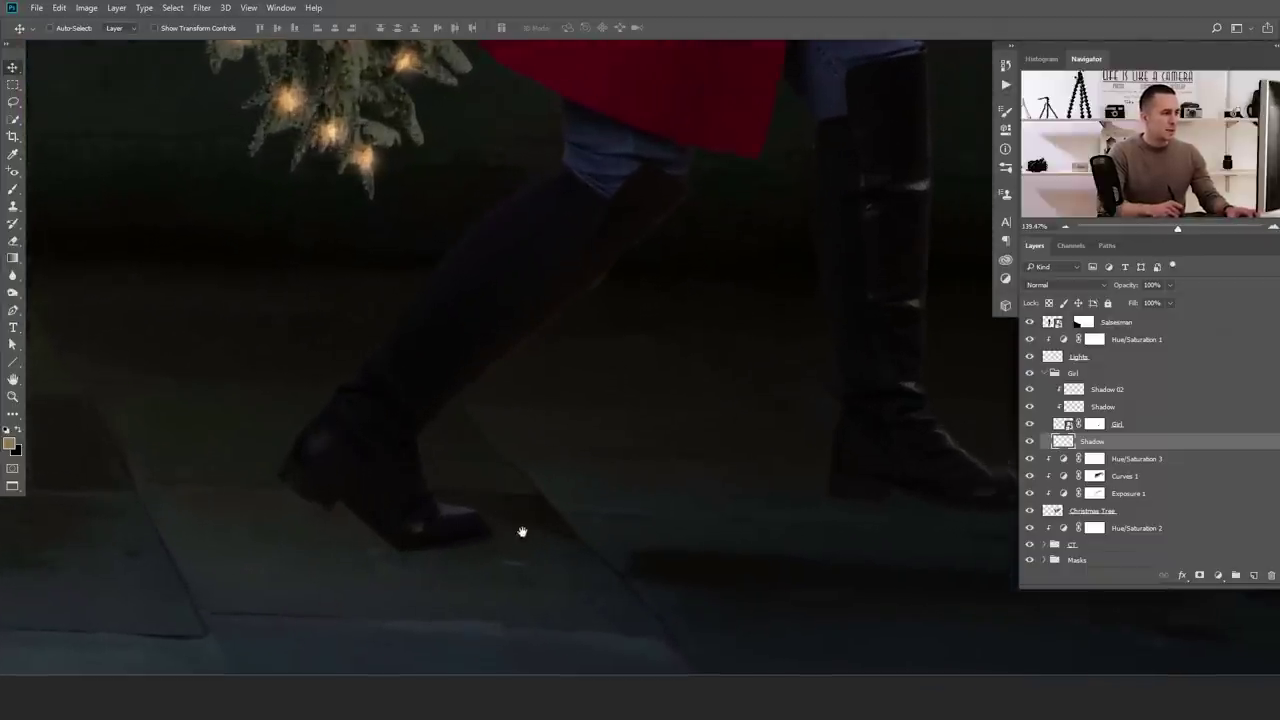
left_click_drag(522, 532, 508, 530)
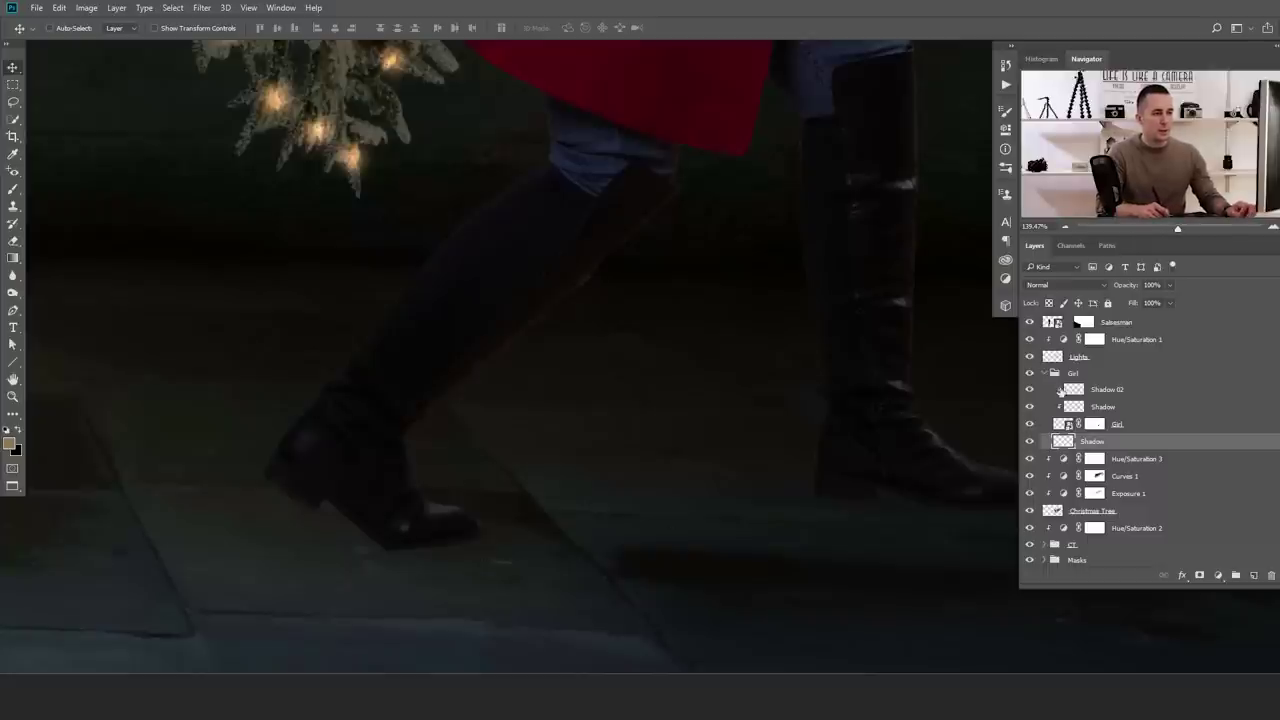
left_click(1061, 426)
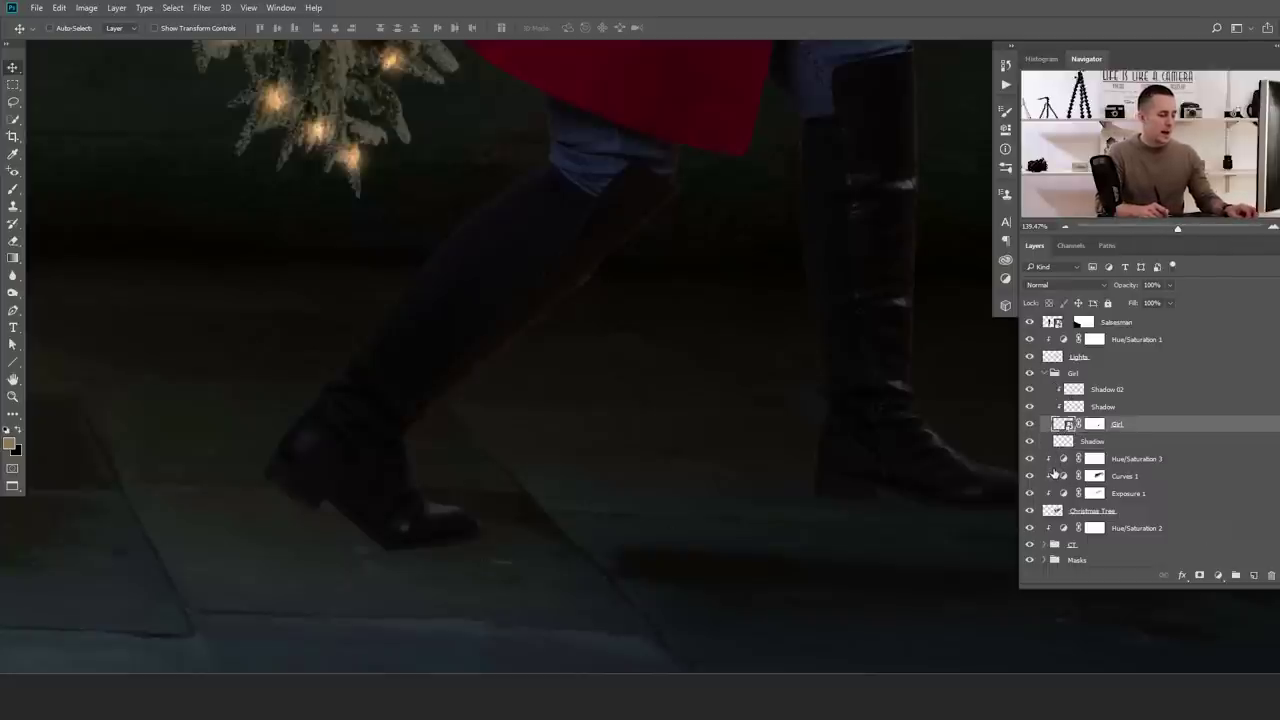
left_click(202, 7)
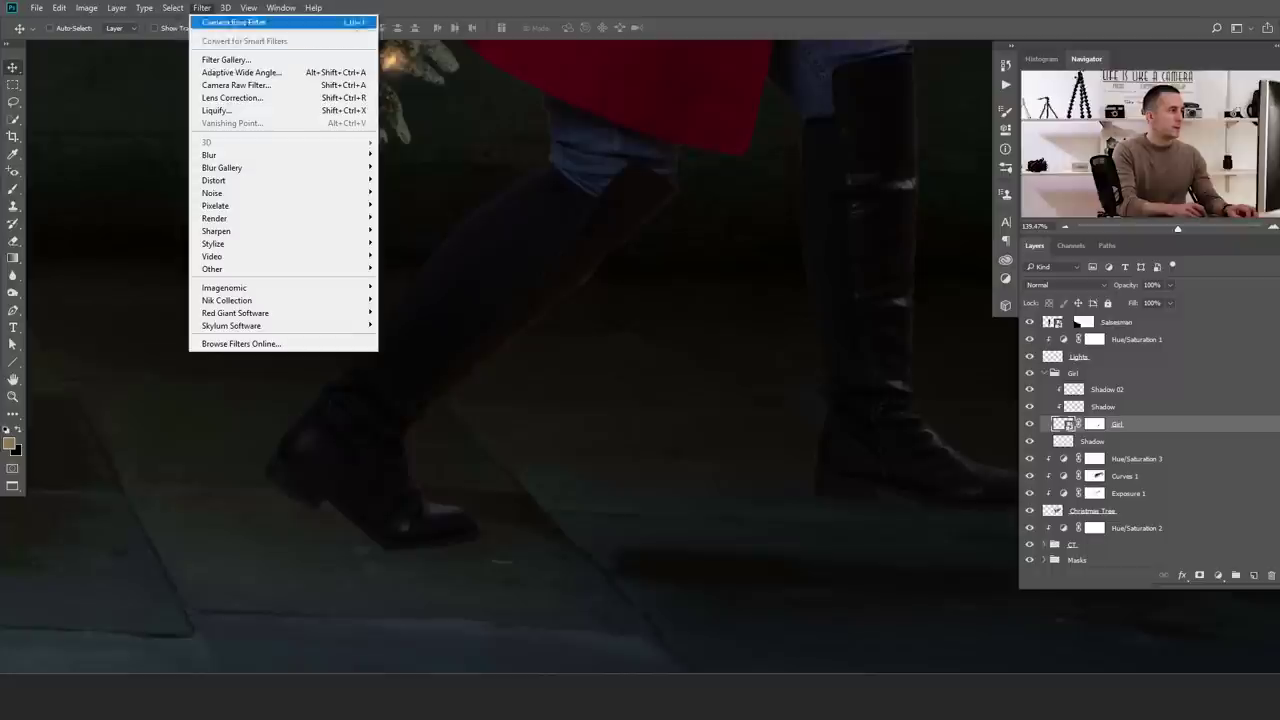
left_click(220, 110)
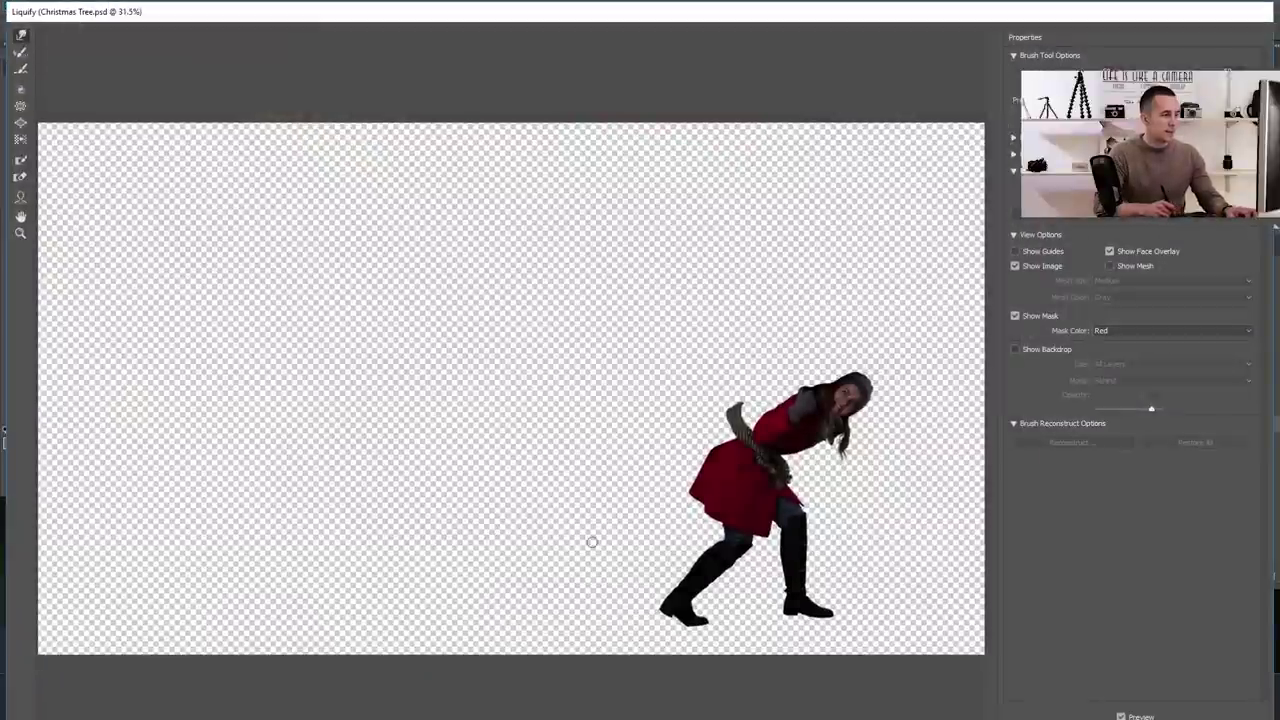
left_click_drag(666, 577, 748, 659)
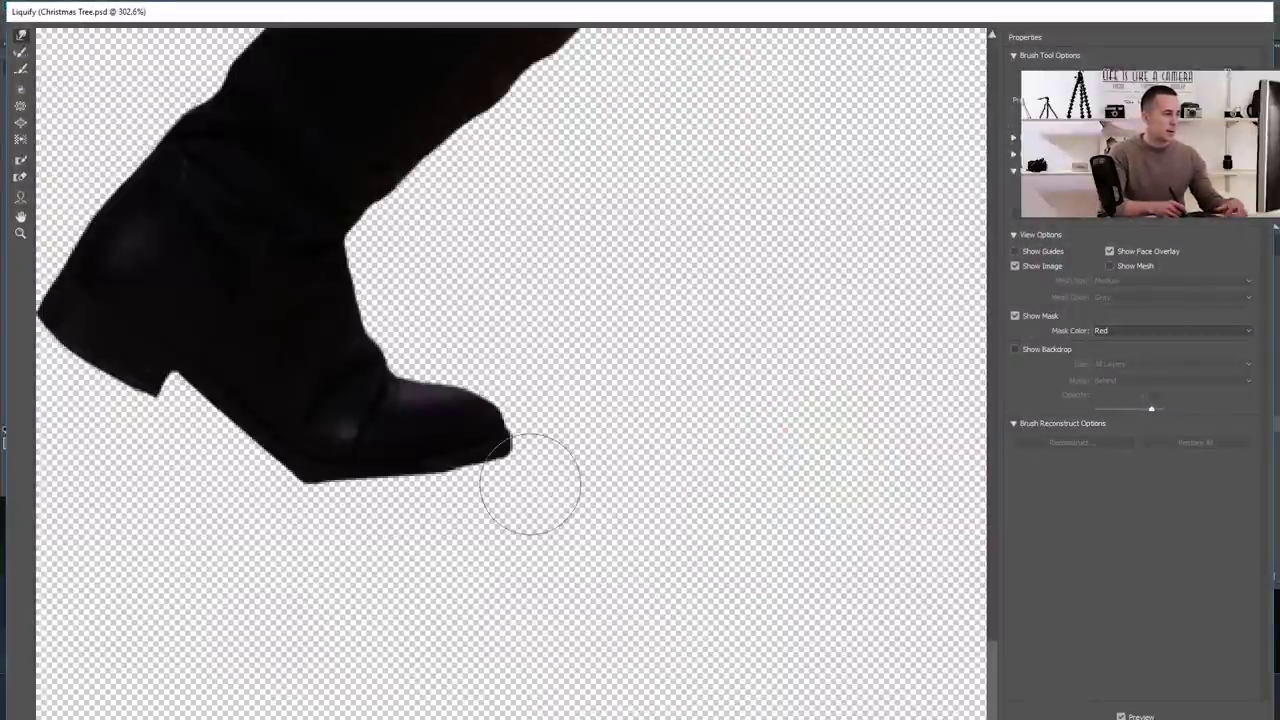
left_click_drag(474, 454, 480, 466)
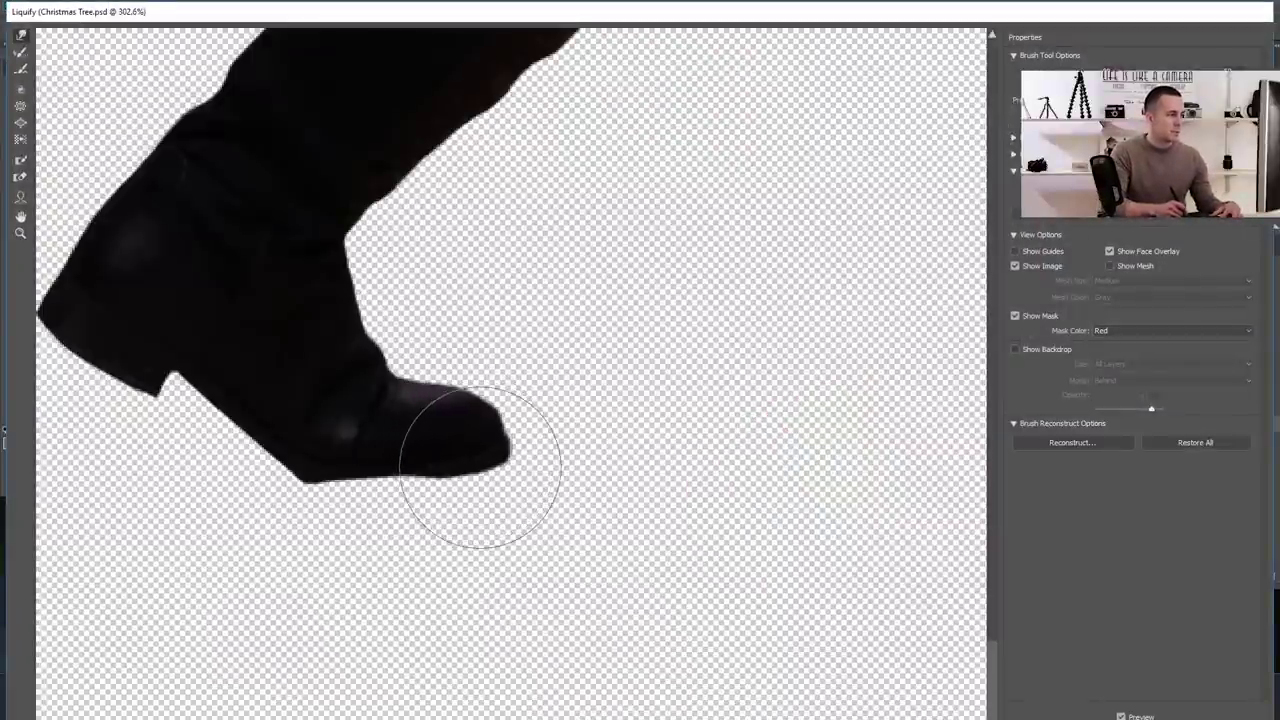
mouse_move(393, 469)
left_mouse_down()
mouse_move(297, 486)
mouse_move(430, 493)
mouse_move(497, 472)
left_mouse_up()
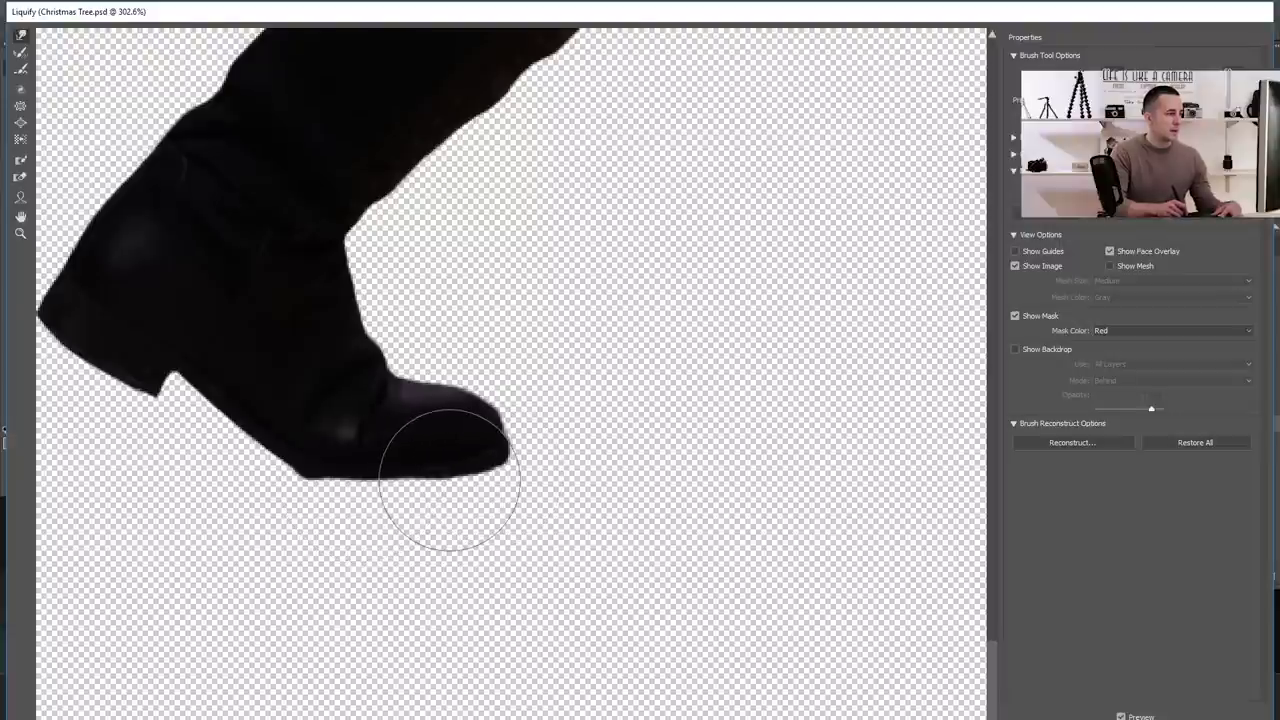
left_click_drag(296, 477, 292, 475)
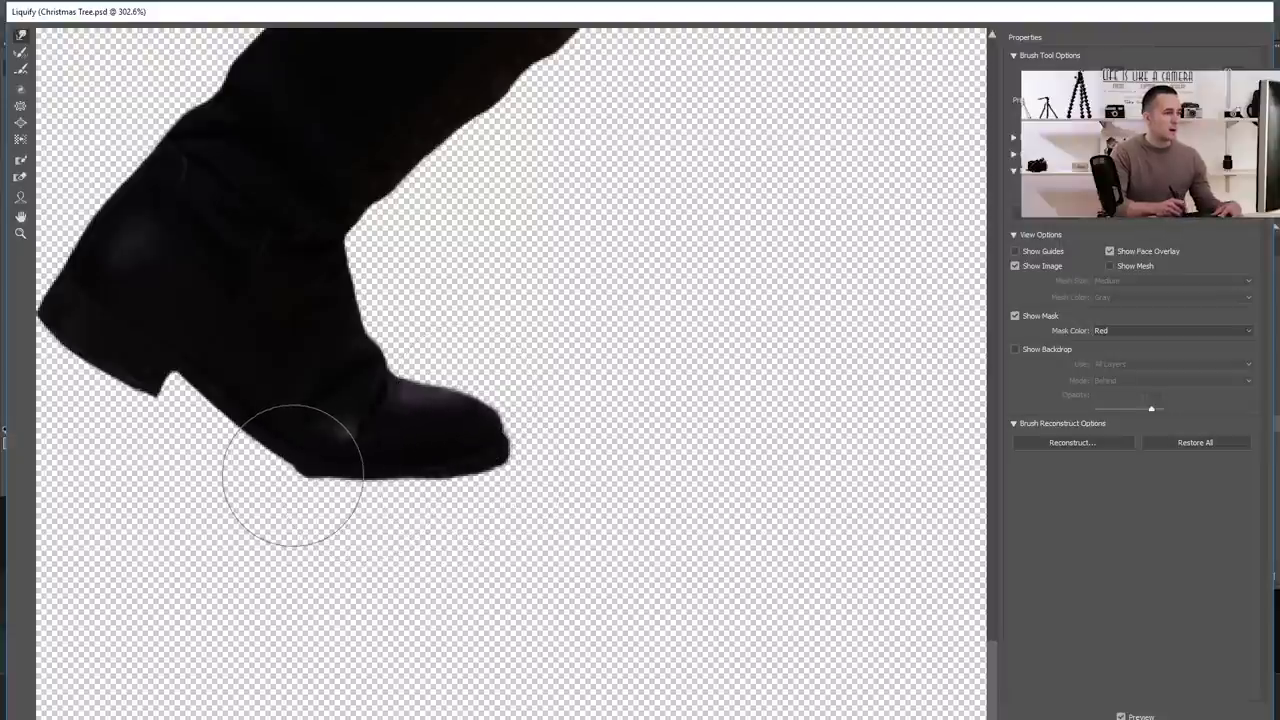
key("Return")
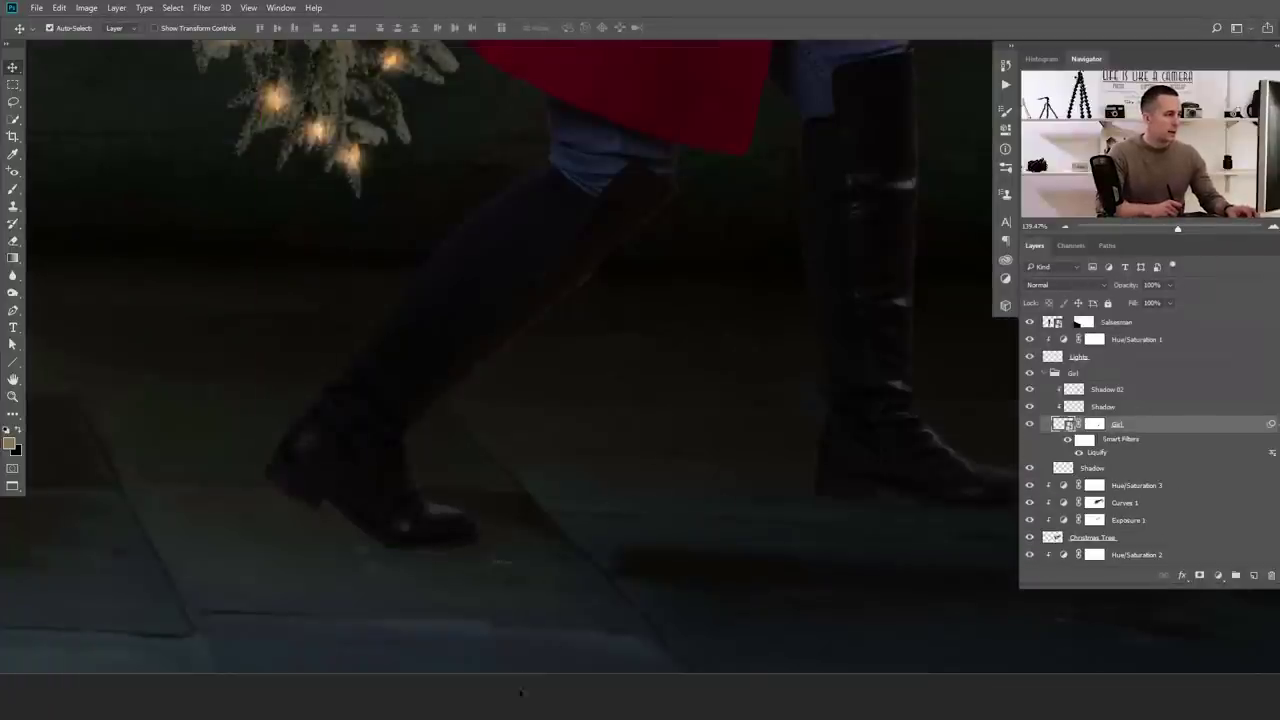
On the Shadow layer beneath the girl, set up a small, hard-edged black brush at 100% opacity
scroll(435, 541, "up", 2)
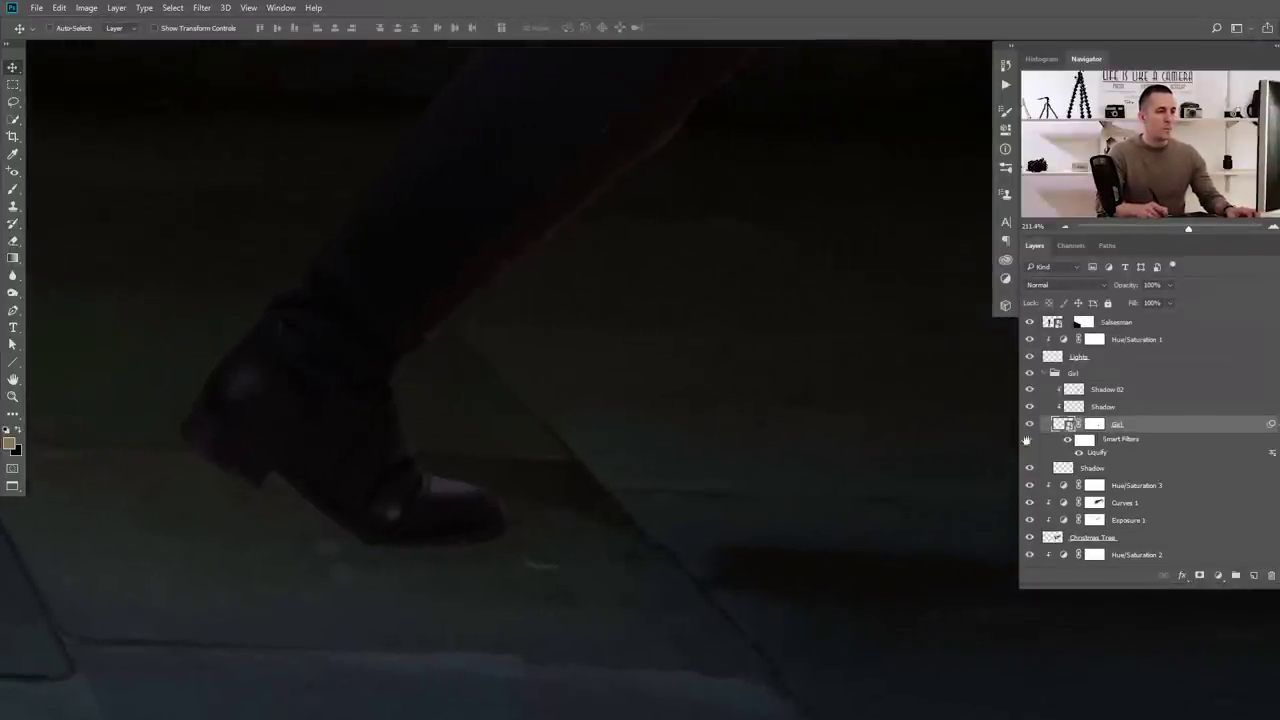
left_click(1063, 470)
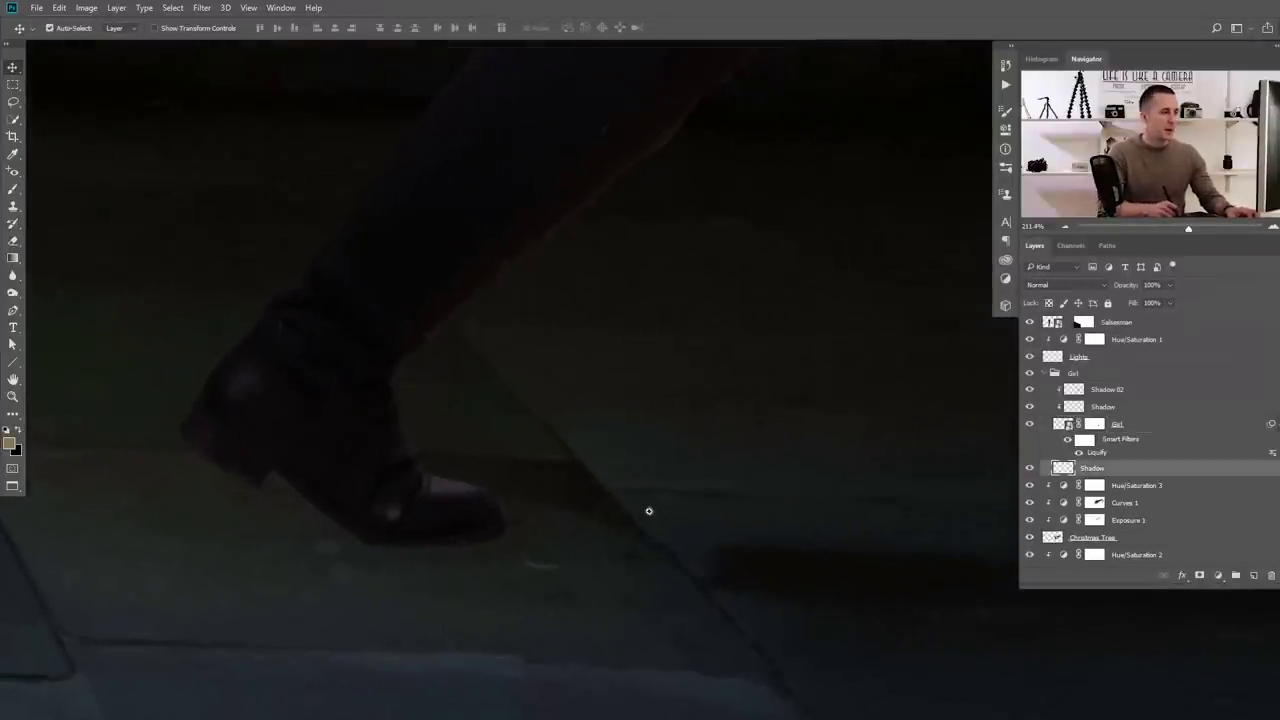
scroll(649, 511, "down", 2)
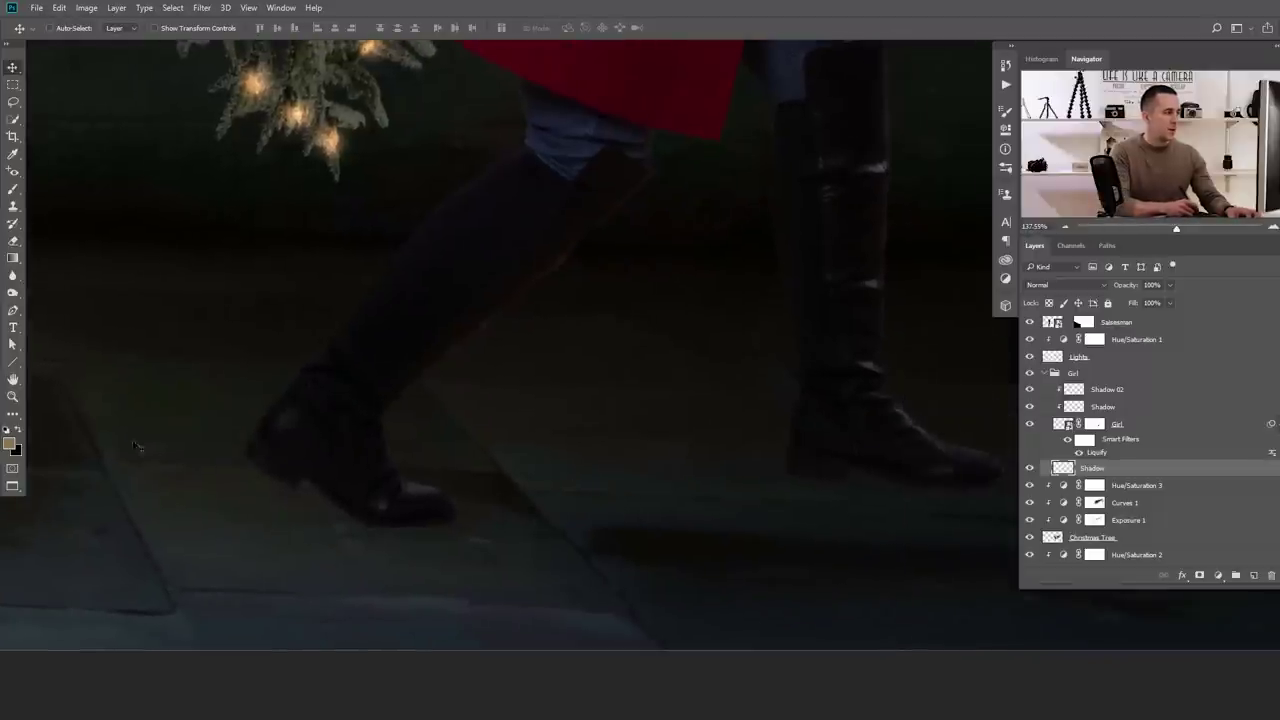
left_click(18, 429)
key("b")
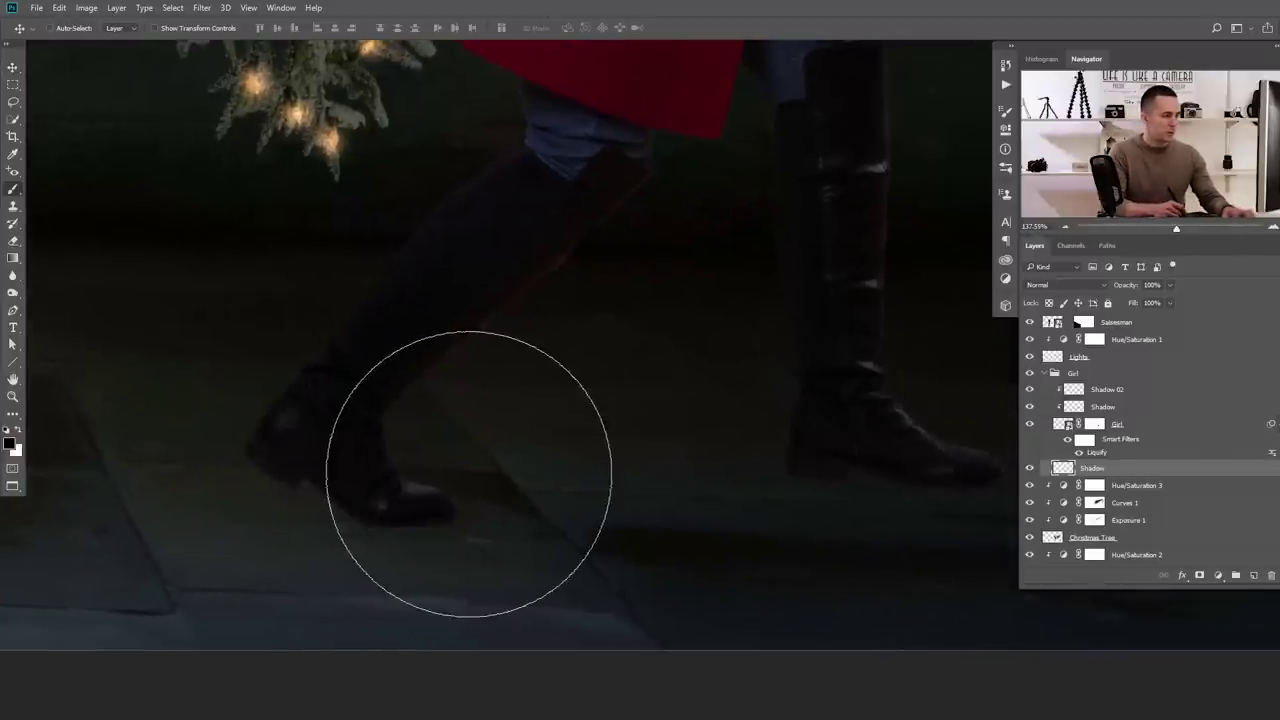
right_click(468, 478)
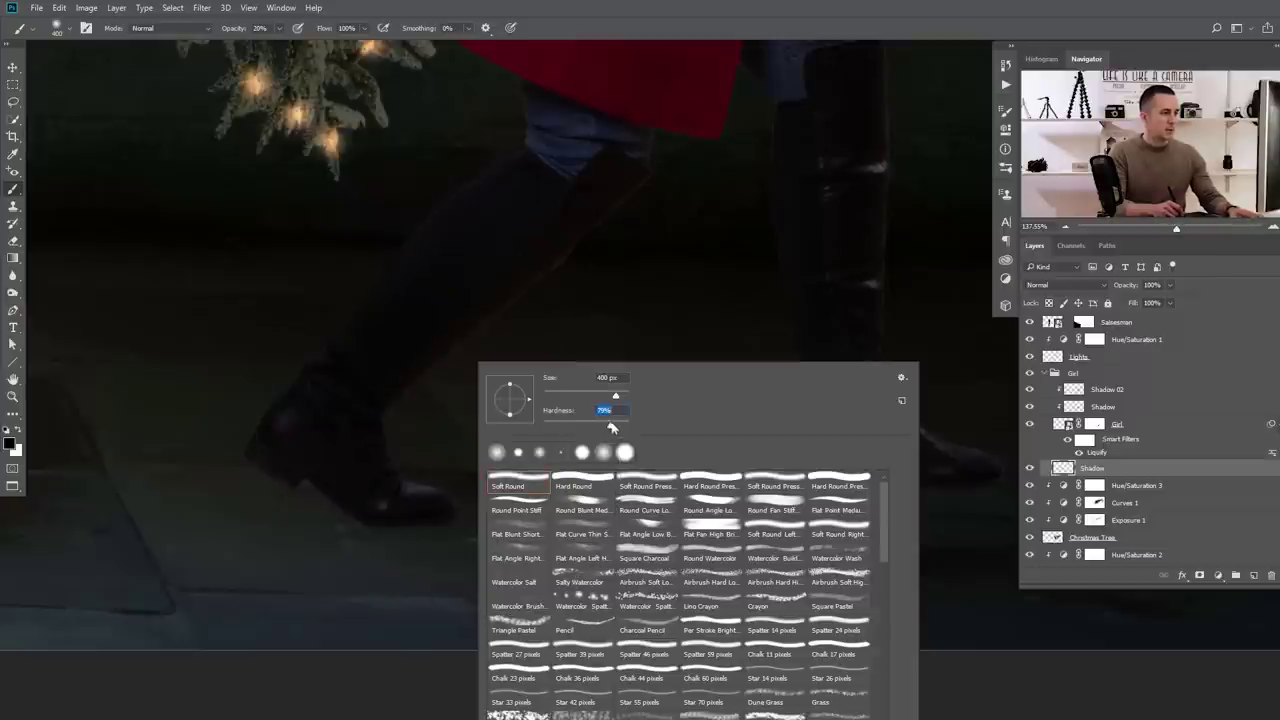
key("Return")
key("[")
key("[")
key("[")
key("[")
key("[")
key("[")
key("[")
key("[")
key("[")
key("[")
key("0")
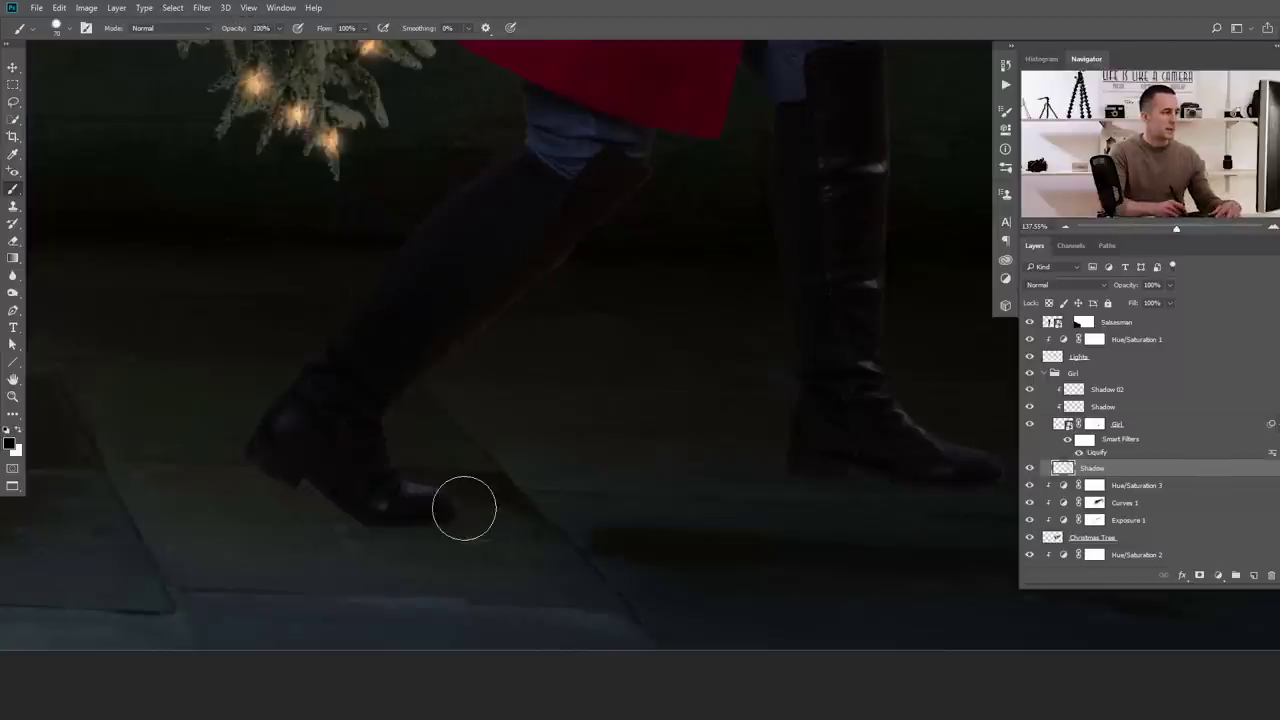
right_click(451, 520)
double_click(506, 480)
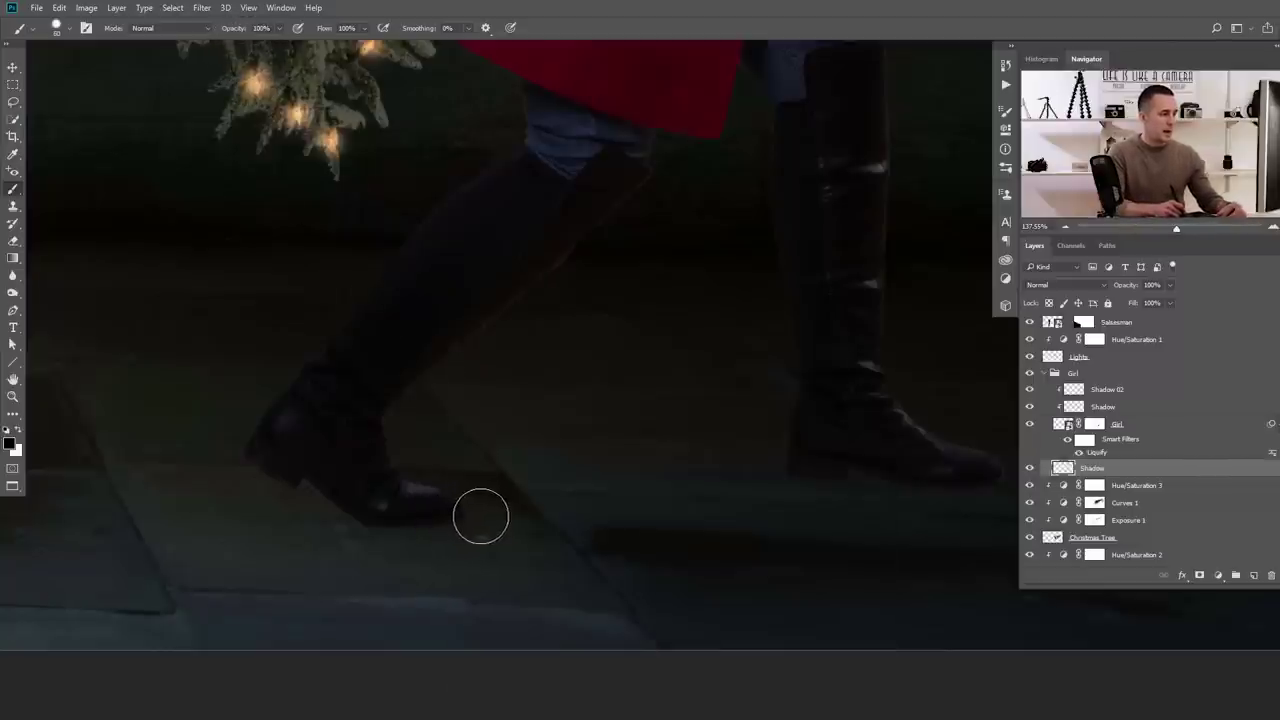
Add a Curves adjustment above the BG layer and brighten the background by mapping input 90 to output 164
left_click_drag(560, 494, 466, 487)
left_click_drag(687, 443, 466, 452)
mouse_move(574, 458)
left_mouse_down()
mouse_move(597, 469)
mouse_move(578, 472)
left_mouse_up()
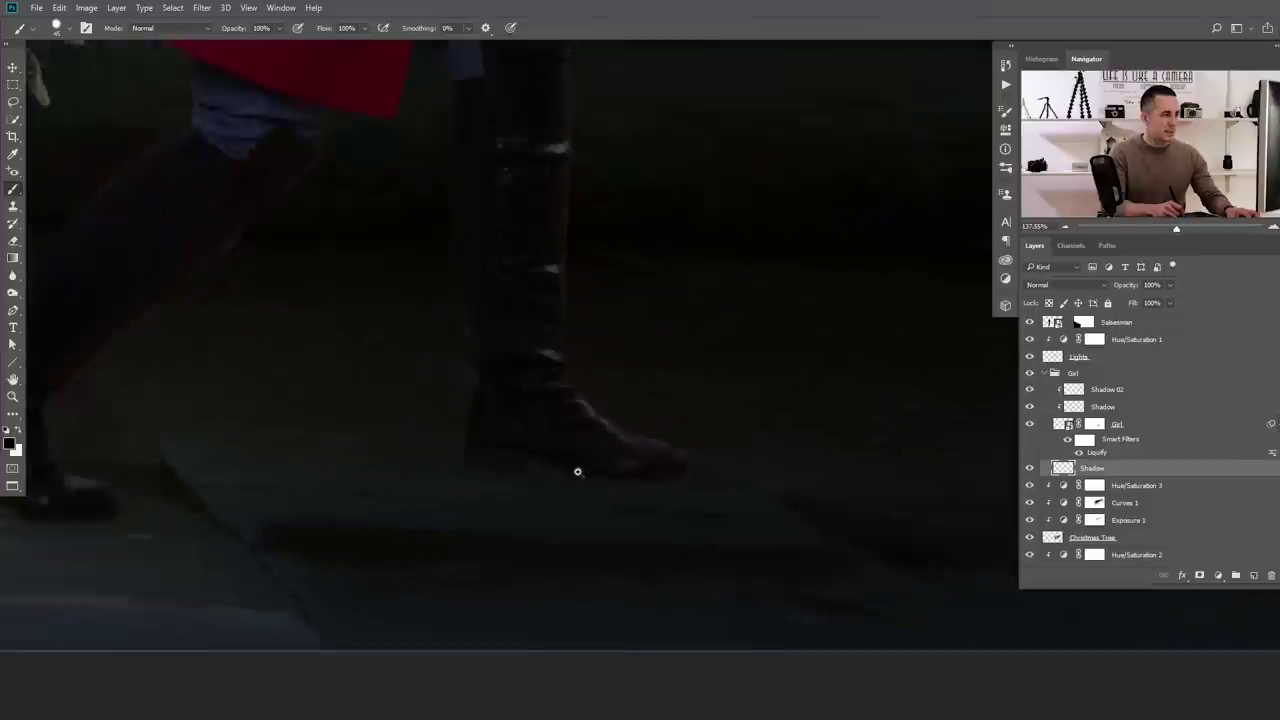
scroll(577, 471, "down", 3)
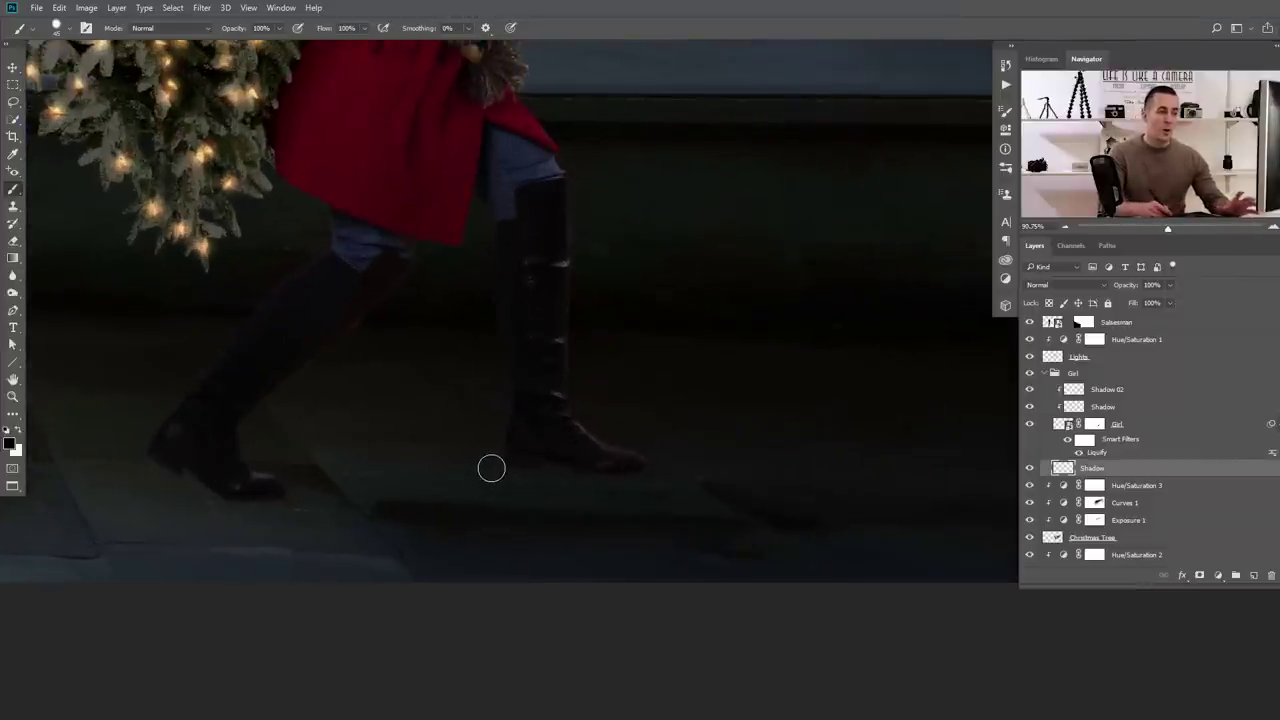
scroll(1153, 414, "down", 2)
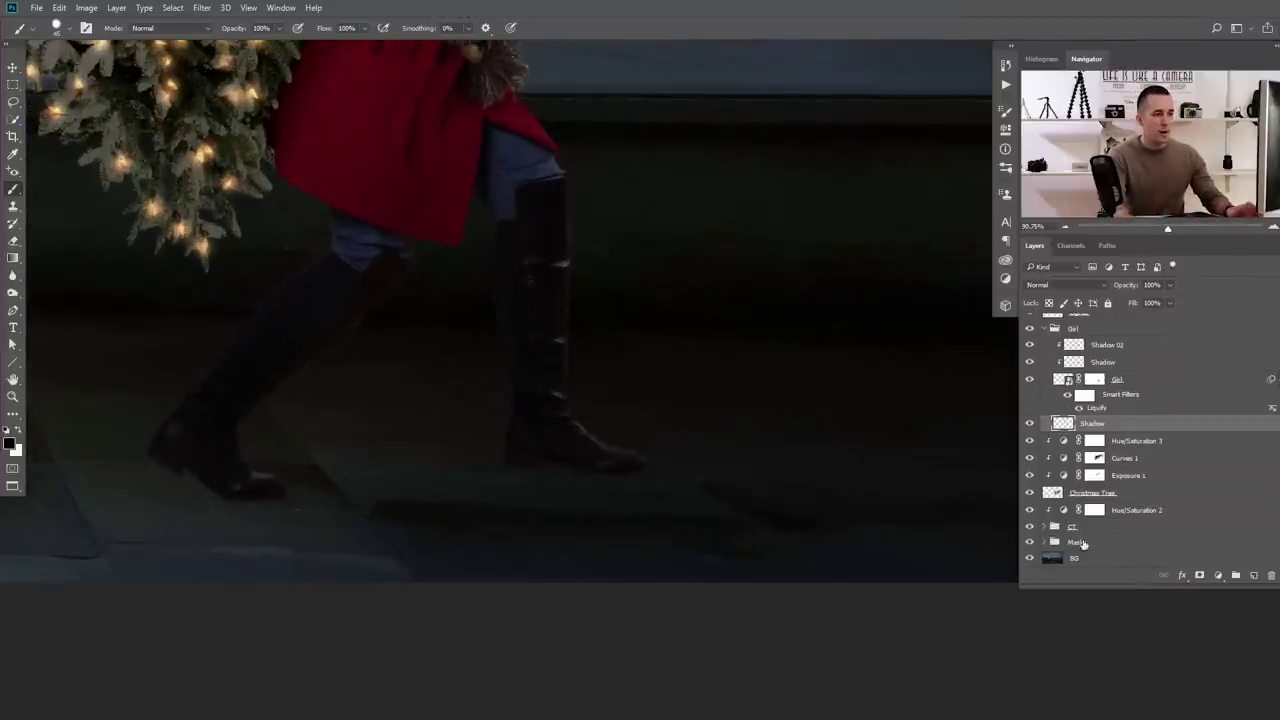
left_click(1204, 551)
left_click(1219, 577)
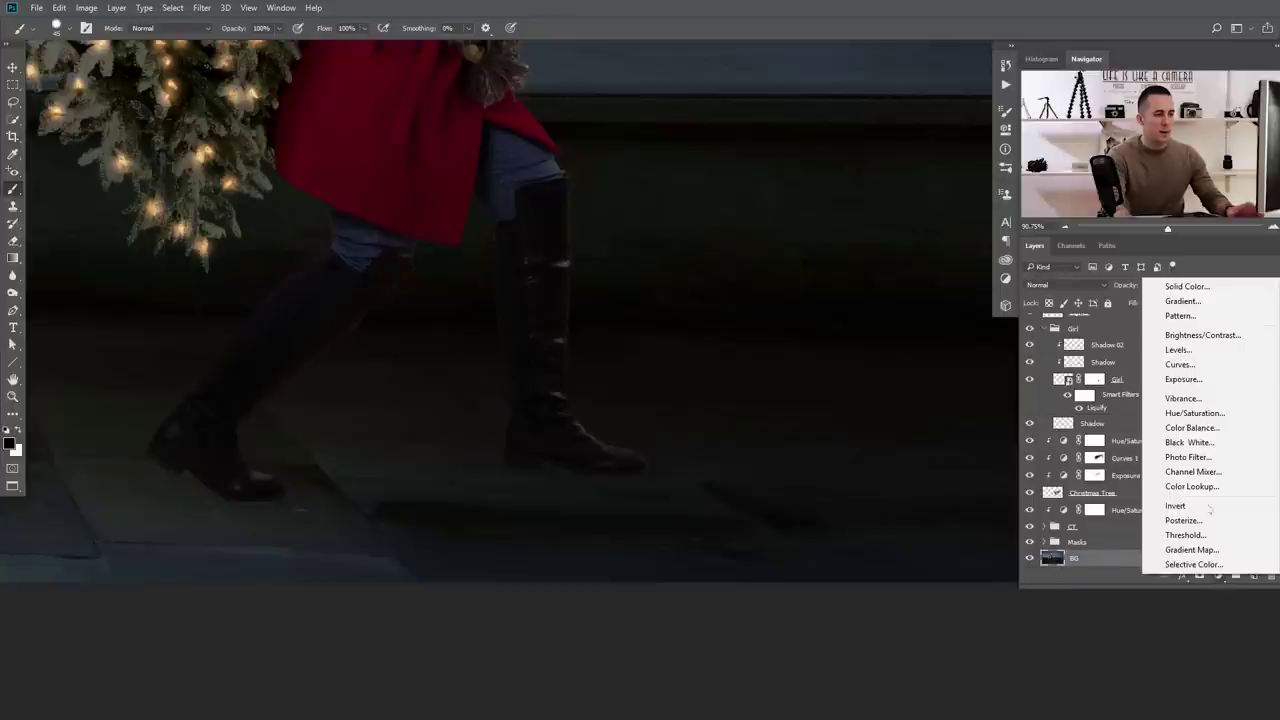
left_click(1200, 367)
left_click_drag(876, 274, 876, 231)
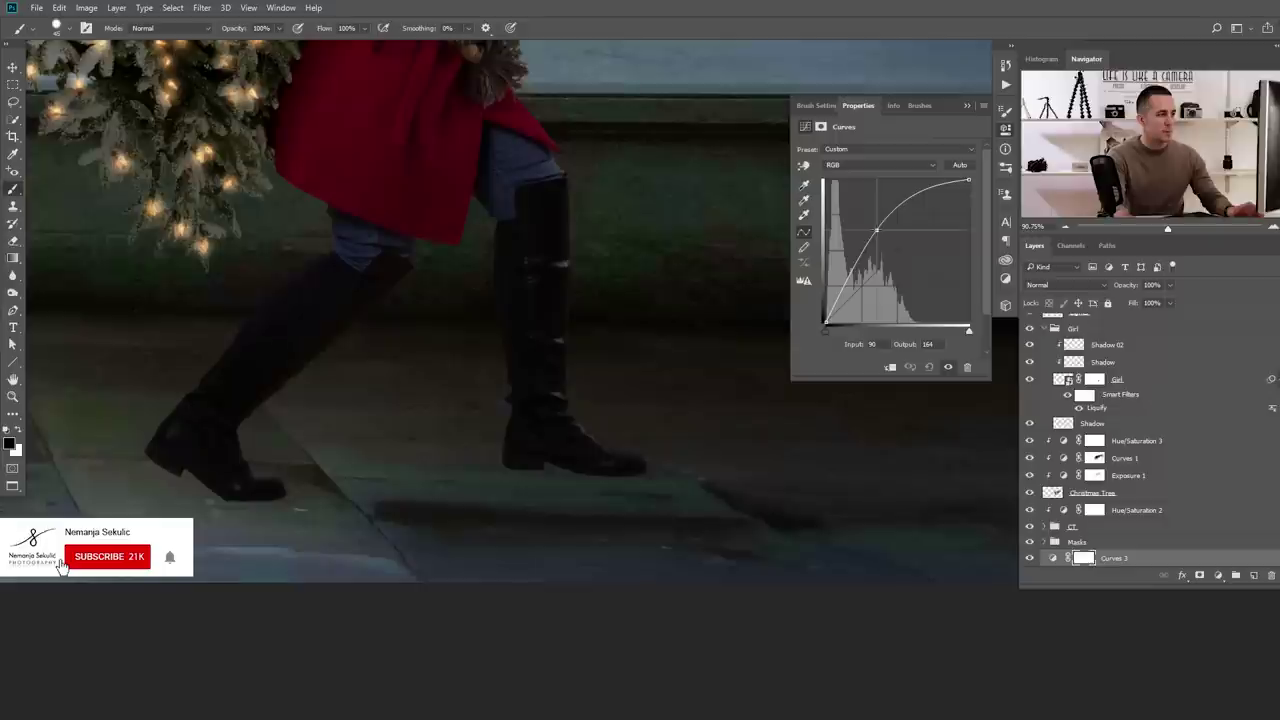
left_click(984, 106)
Paint solid black contact shadows under the girl's front and rear boots on the Shadow layer
mouse_move(536, 521)
left_mouse_down()
mouse_move(548, 486)
mouse_move(489, 498)
mouse_move(613, 488)
left_mouse_up()
scroll(513, 494, "down", 5)
scroll(500, 510, "up", 6)
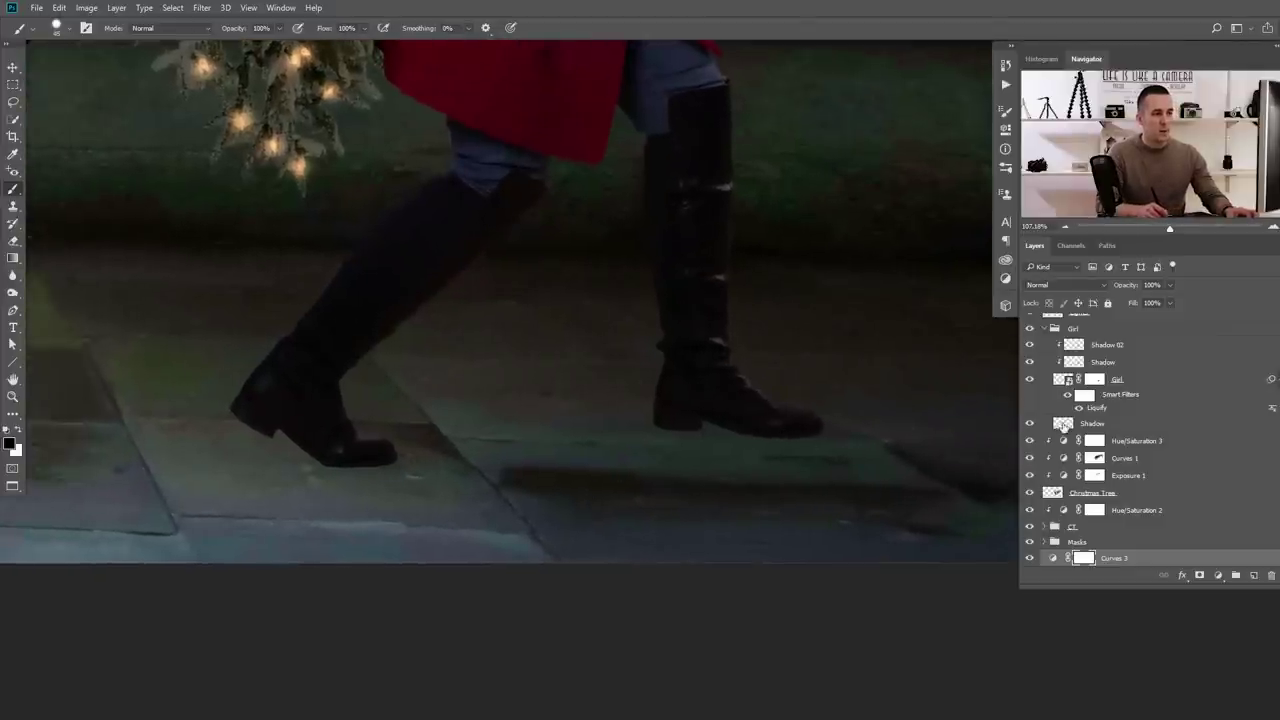
left_click(1065, 425)
scroll(323, 455, "up", 3)
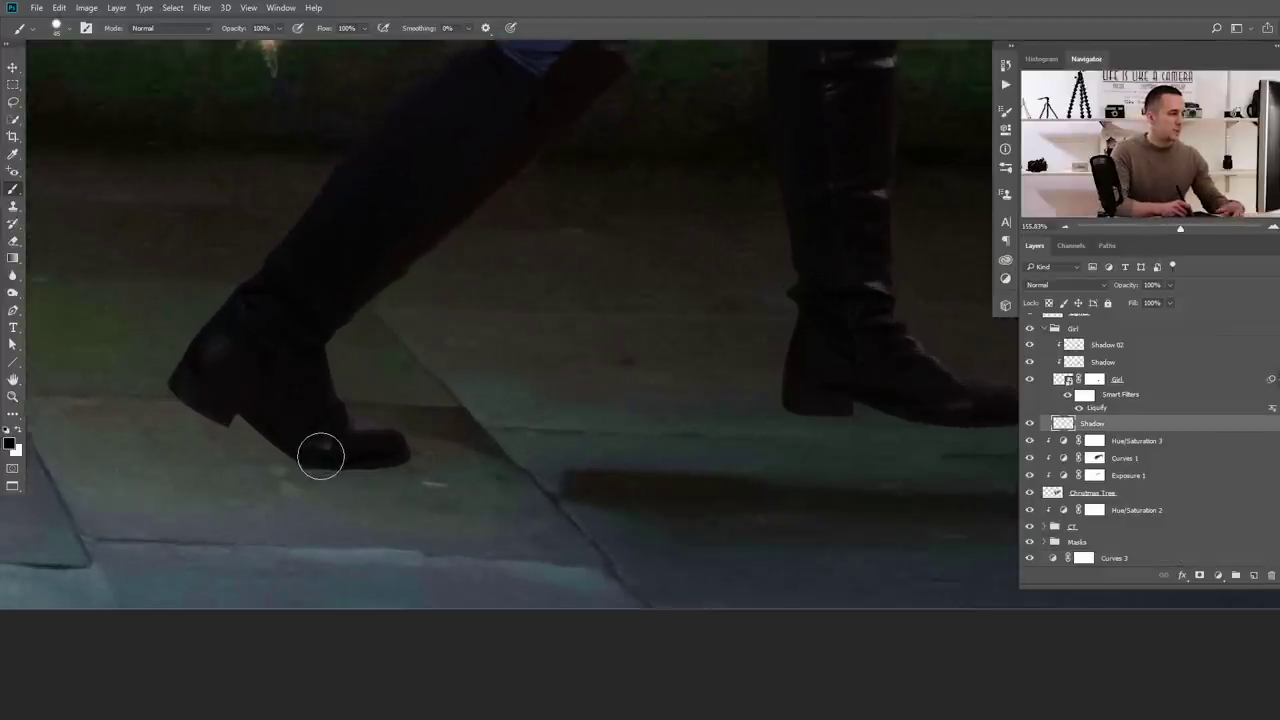
left_click_drag(818, 442, 451, 437)
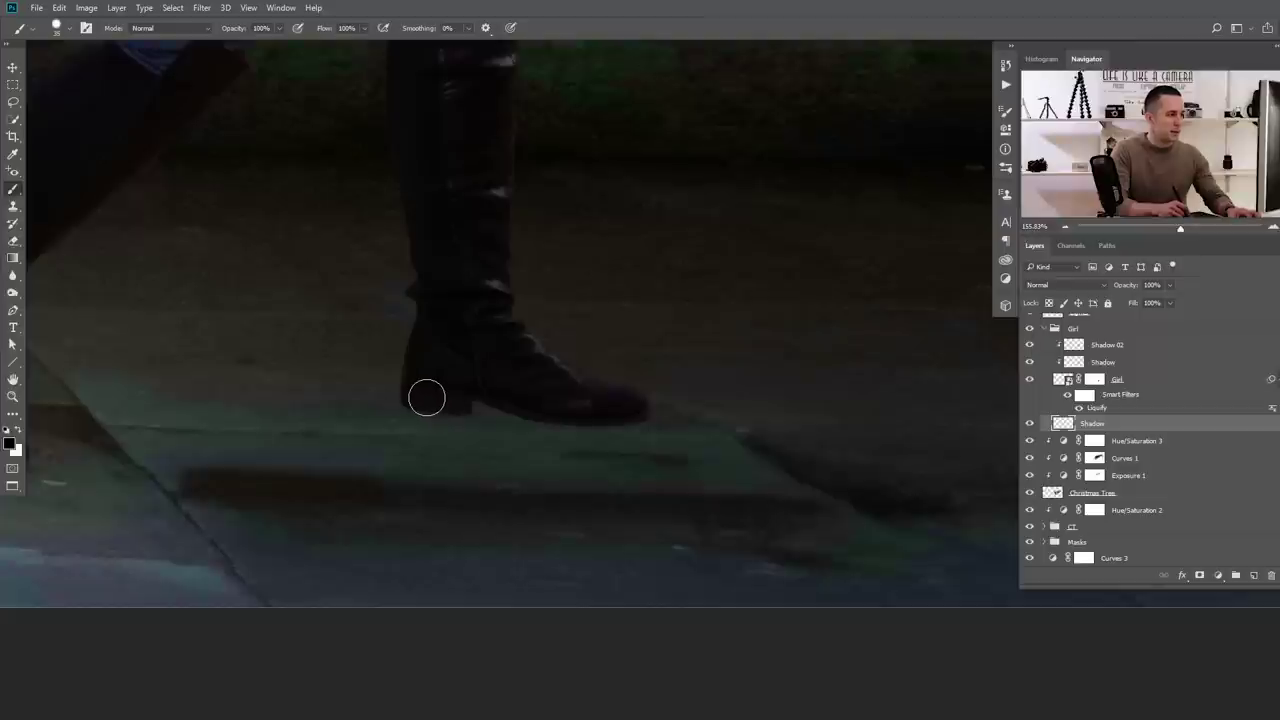
left_click_drag(419, 396, 591, 408)
key("[")
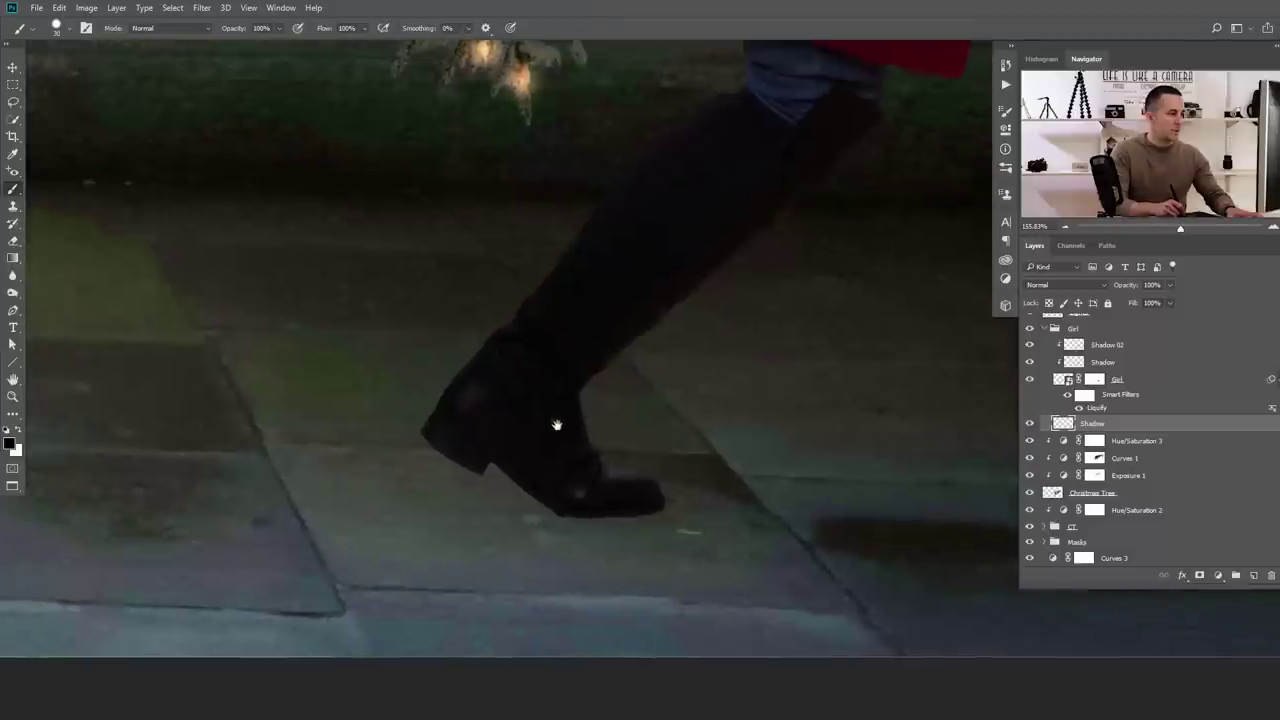
mouse_move(641, 499)
left_mouse_down()
mouse_move(554, 506)
mouse_move(443, 491)
mouse_move(450, 505)
left_mouse_up()
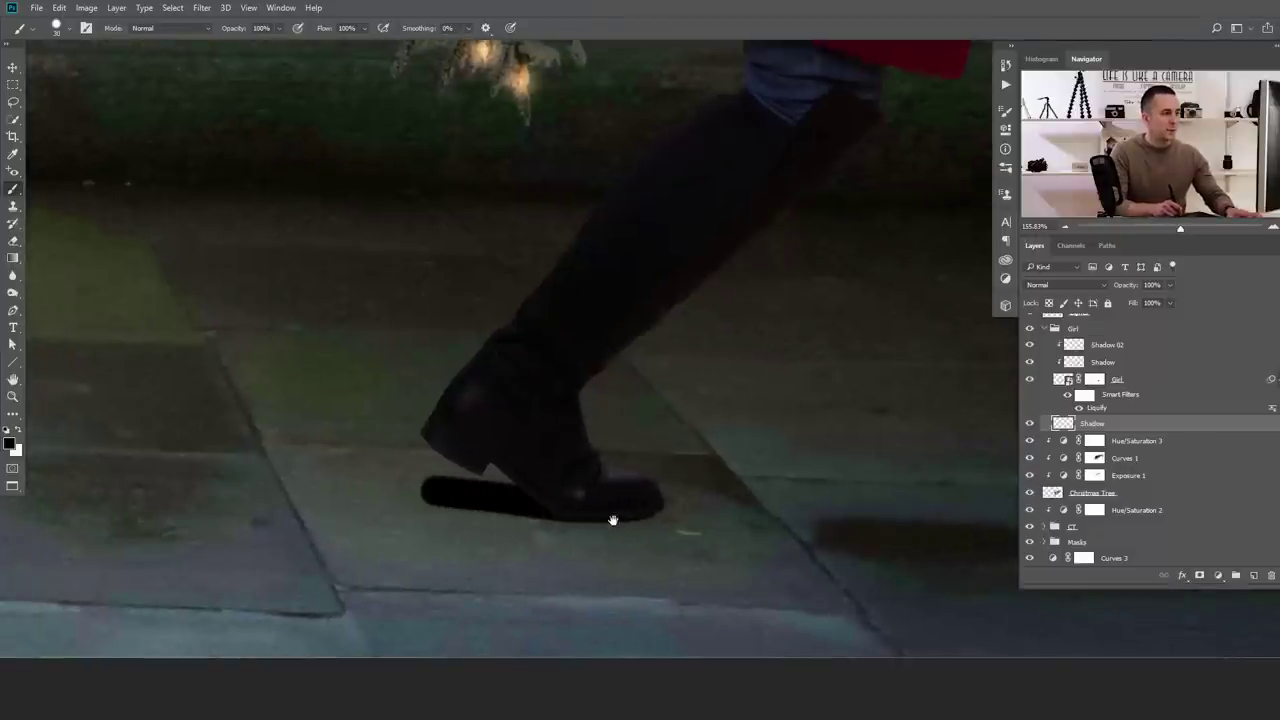
left_click_drag(611, 520, 499, 498)
Add a layer mask to the Shadow layer and set a larger soft brush with 0% hardness and 20% opacity
left_click(1199, 575)
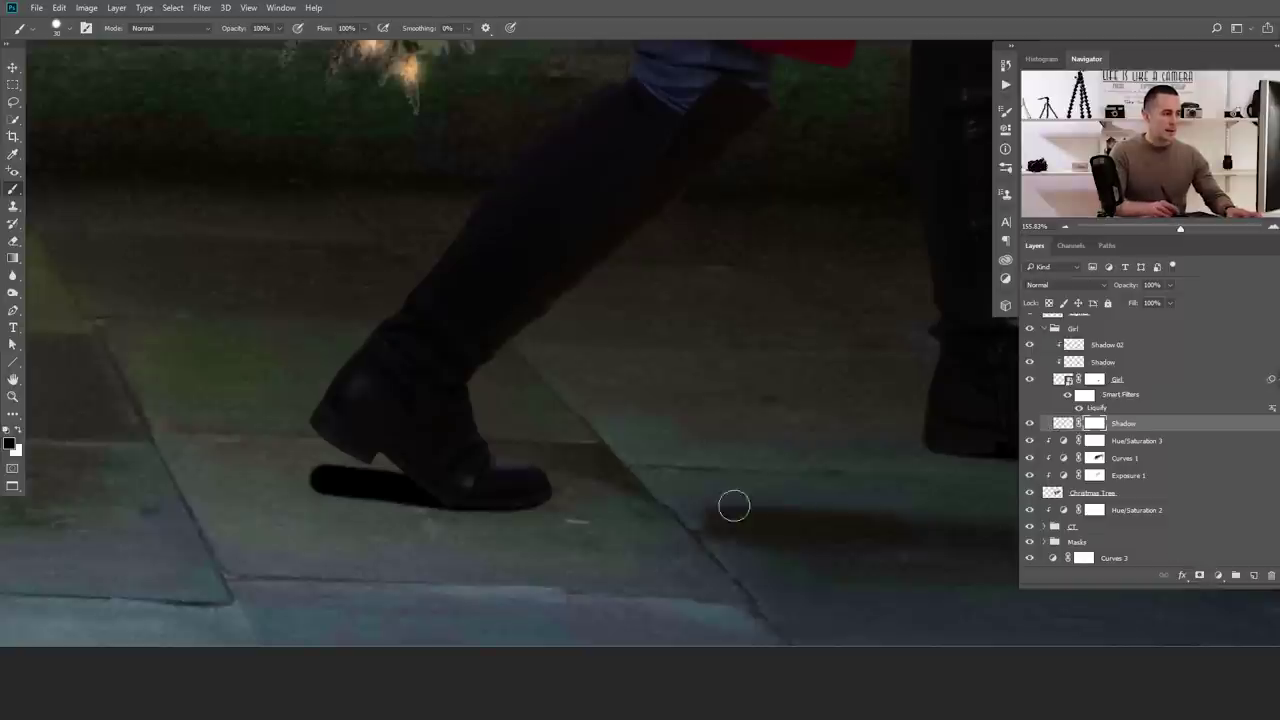
right_click(411, 431)
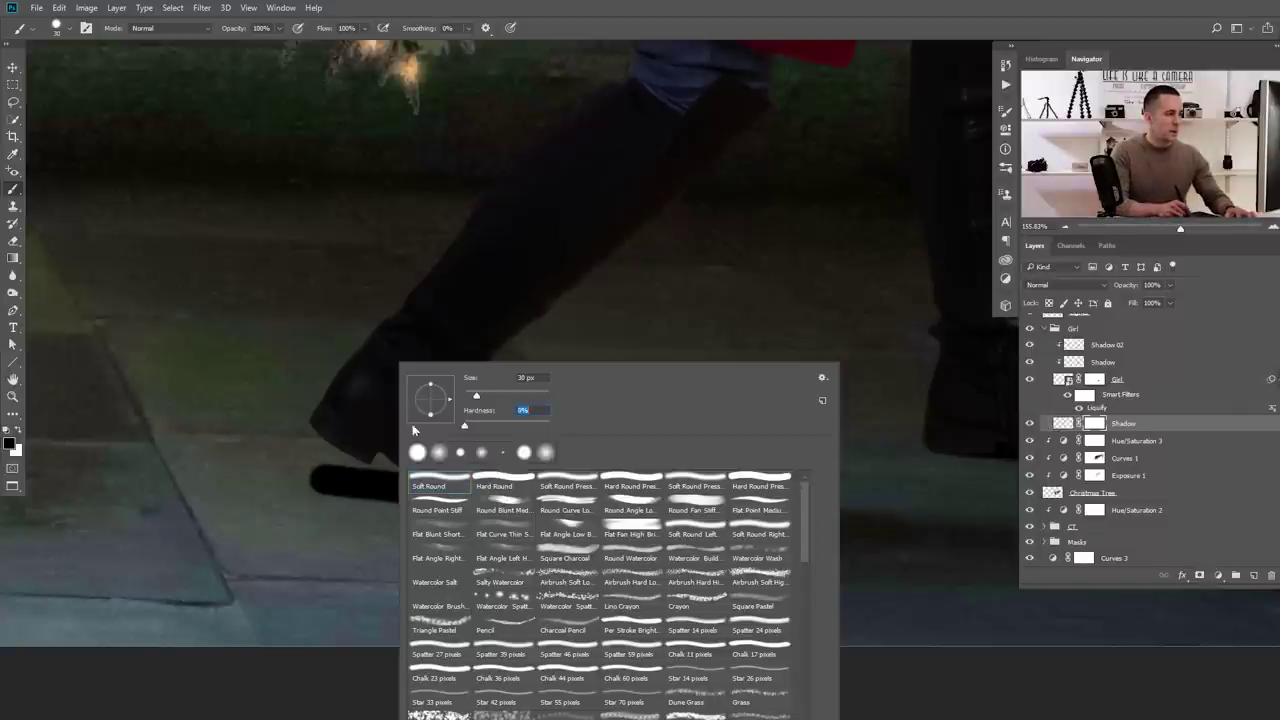
key("Return")
key("2")
key("]")
key("]")
key("]")
key("]")
key("]")
Fade the shadow behind and below the rear boot's heel by brushing black softly on the Shadow layer's mask
mouse_move(331, 477)
left_mouse_down()
mouse_move(249, 476)
mouse_move(338, 487)
mouse_move(189, 489)
left_mouse_up()
key("[")
key("[")
key("[")
key("[")
left_click_drag(398, 499, 184, 486)
left_click_drag(370, 520, 249, 501)
left_click_drag(326, 462, 306, 438)
left_click_drag(382, 455, 279, 448)
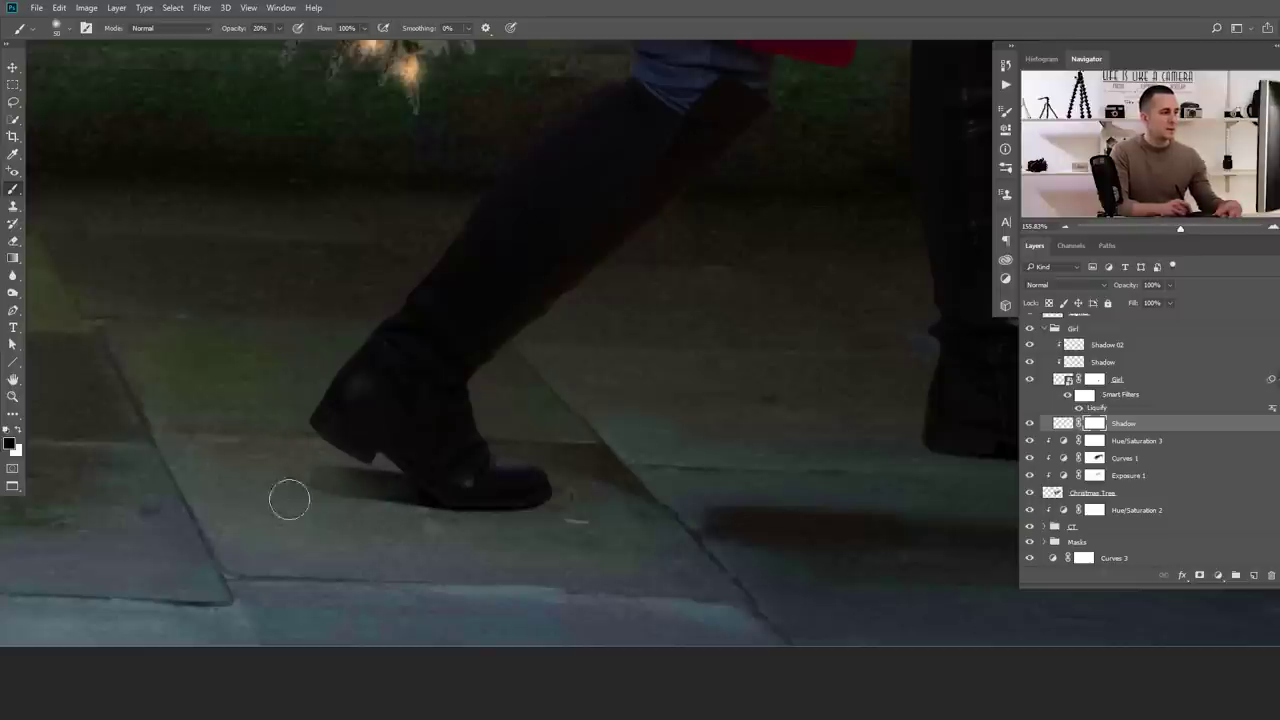
Soften the remaining shadow behind and below the rear boot's heel on the Shadow layer's mask, and check it in the whole composite
left_click_drag(375, 454, 211, 456)
left_click_drag(391, 522, 299, 505)
scroll(299, 505, "down", 6)
scroll(320, 492, "up", 5)
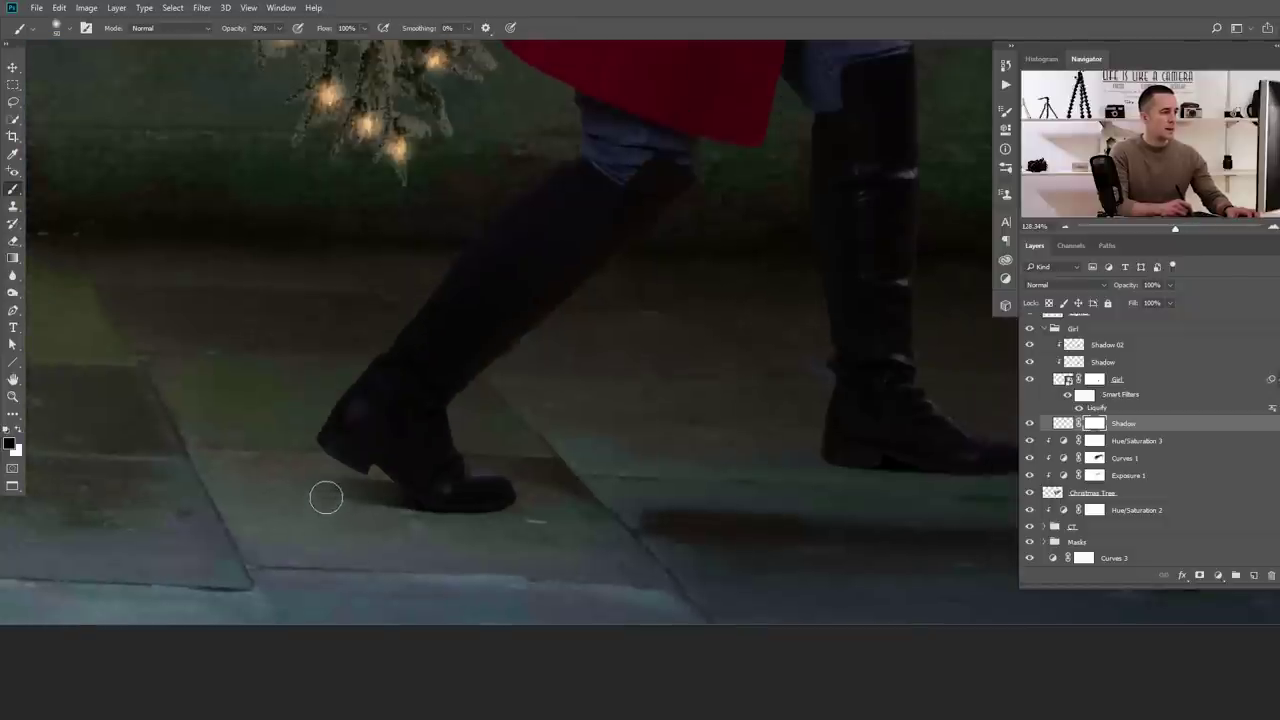
scroll(357, 529, "down", 5)
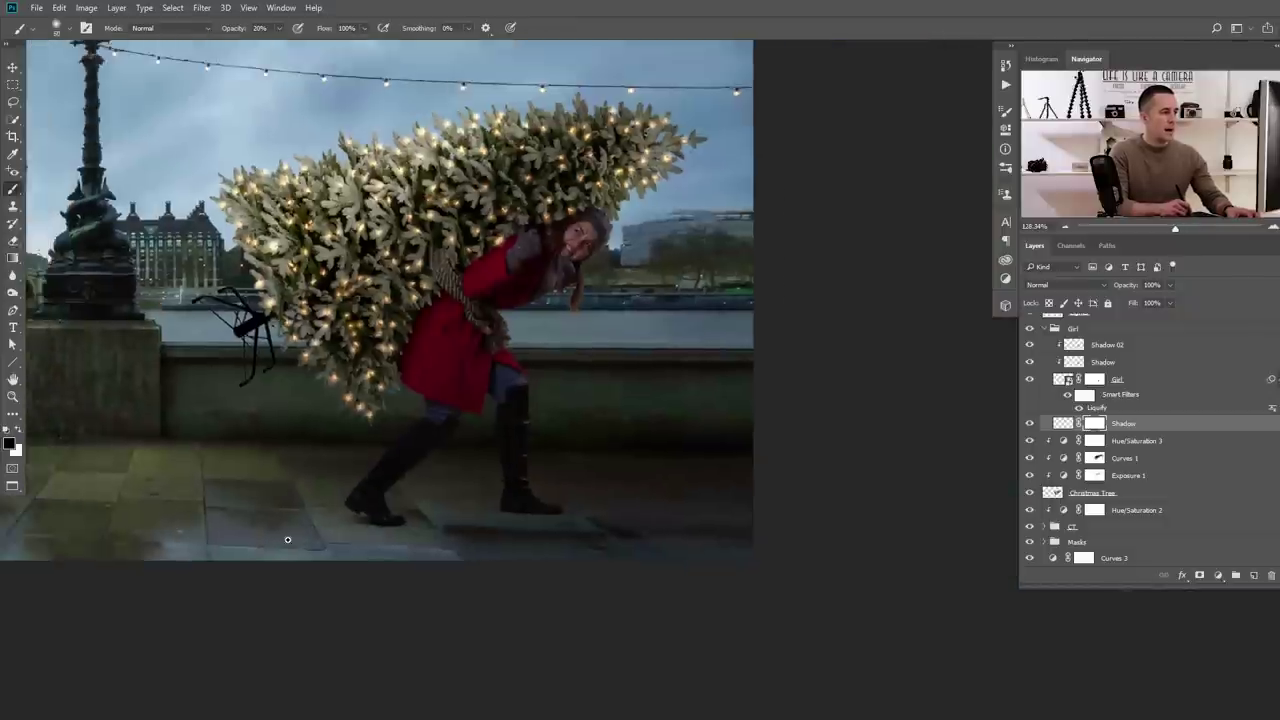
scroll(367, 529, "up", 2)
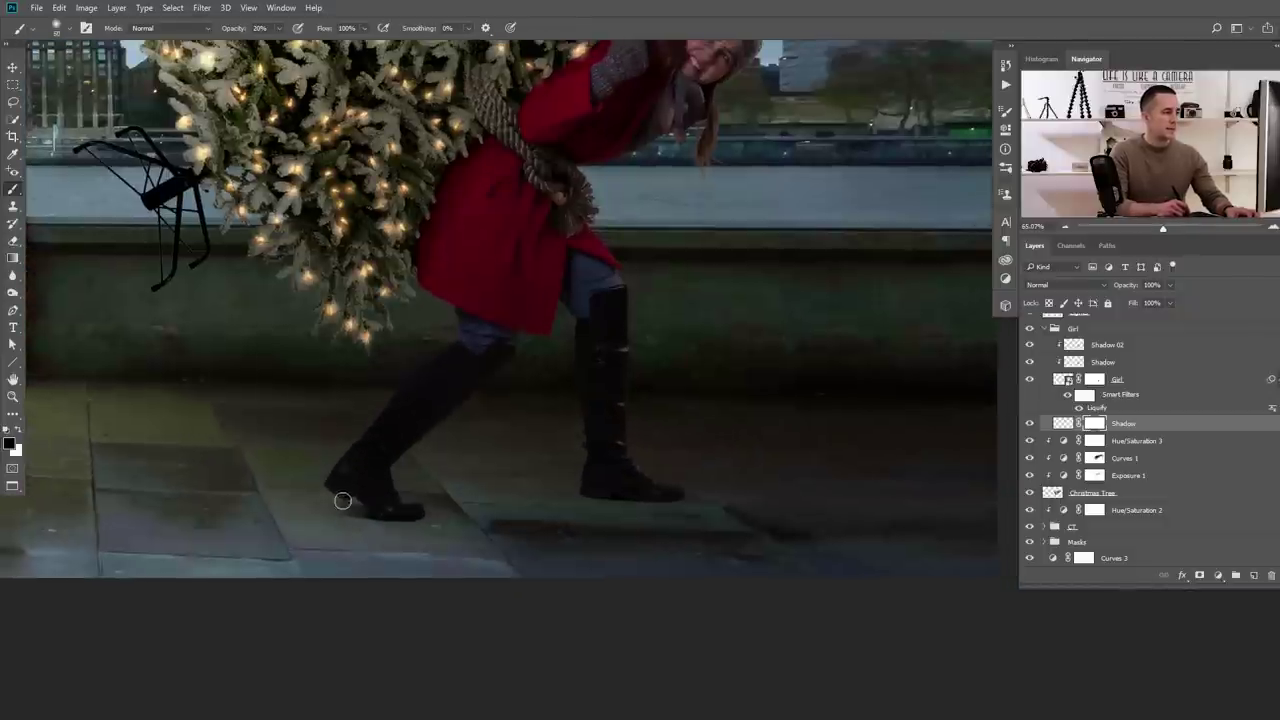
scroll(369, 541, "down", 3)
scroll(624, 502, "up", 3)
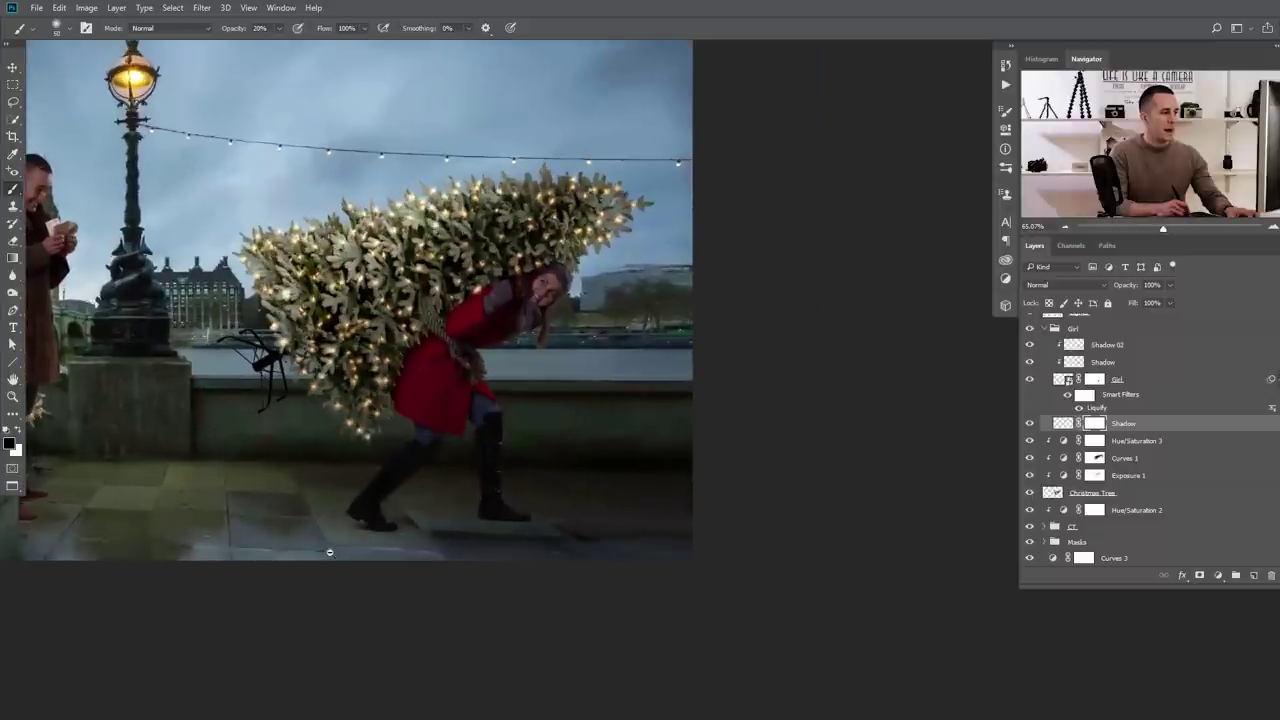
scroll(624, 502, "up", 2)
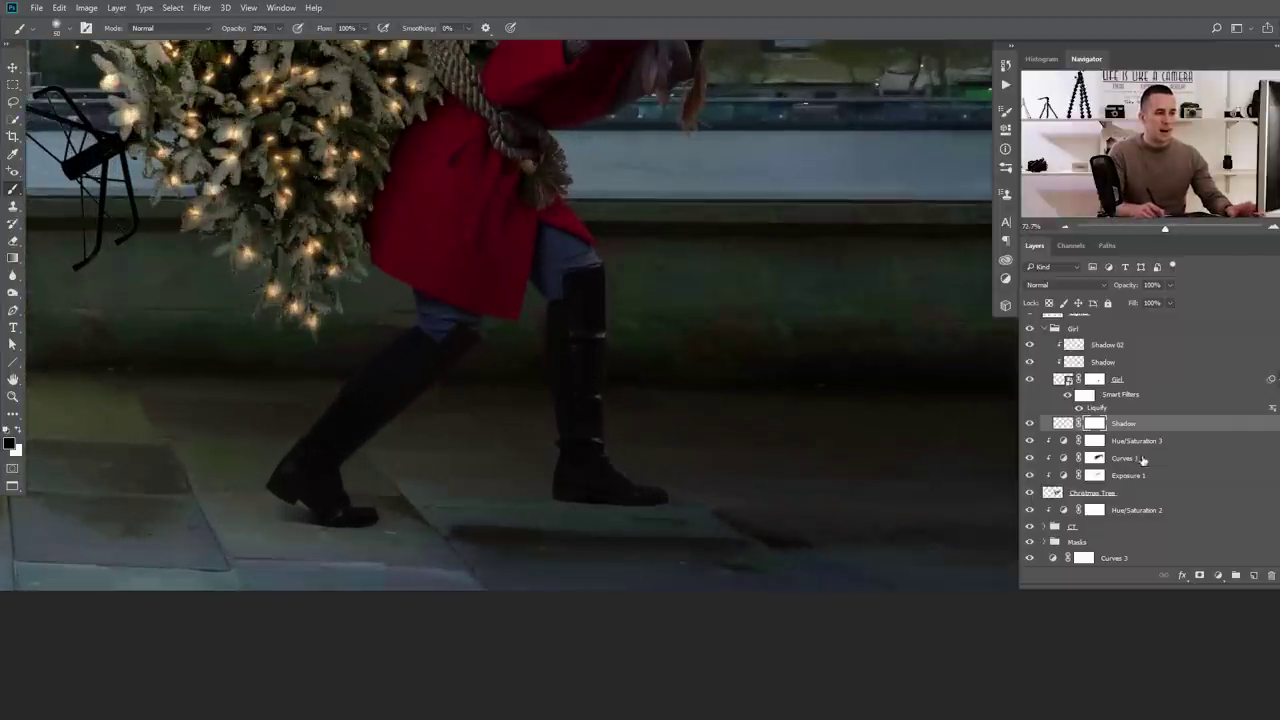
Add a new layer above the Shadow layer and name it Shadow 02
left_click(1254, 576)
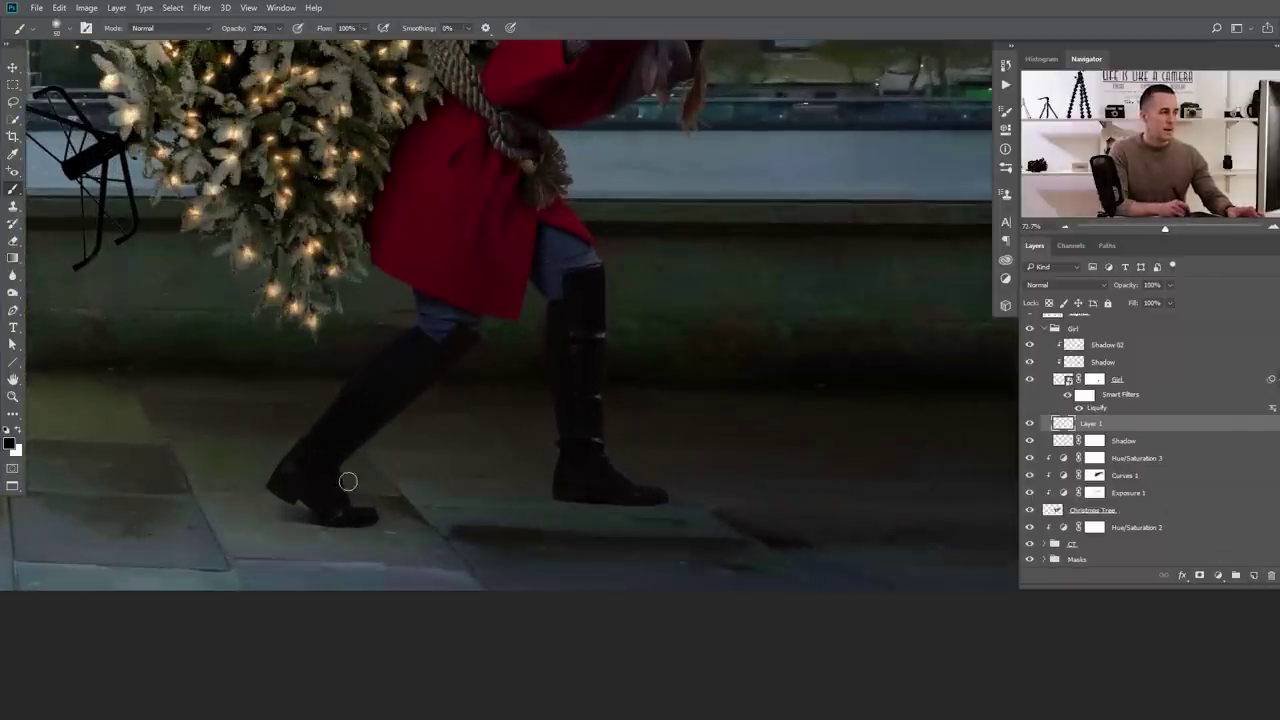
scroll(500, 391, "down", 5)
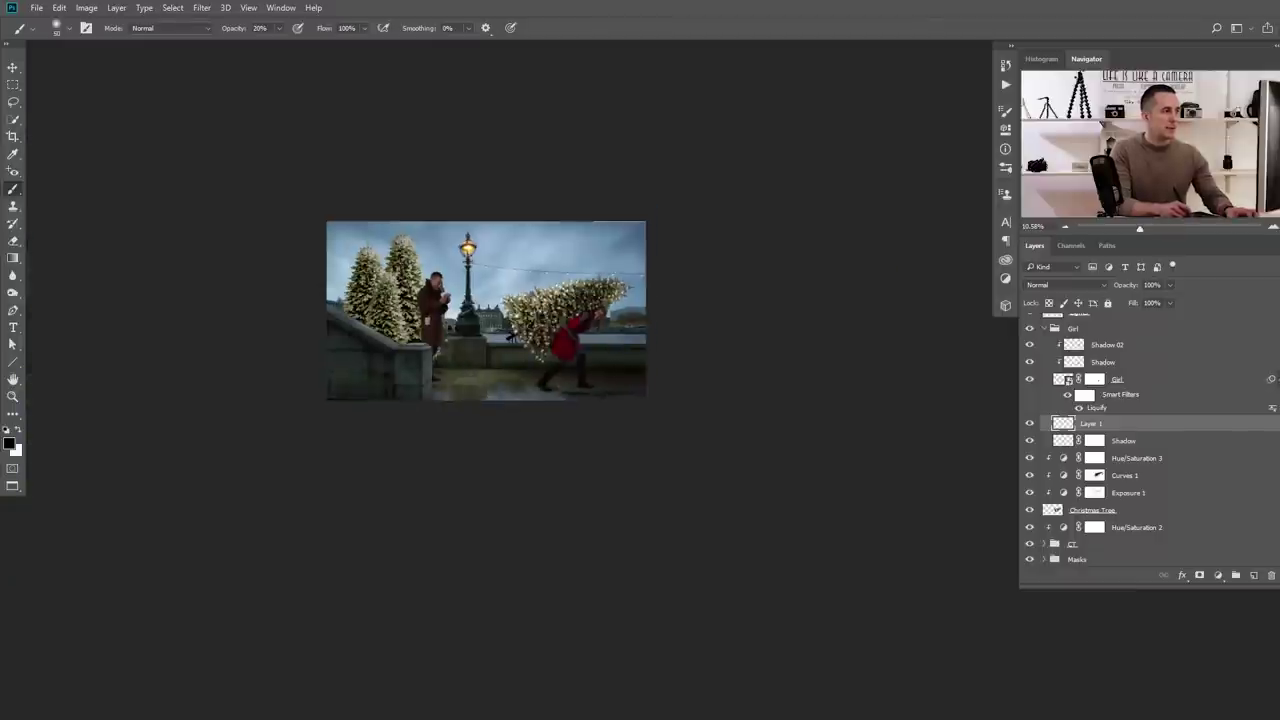
scroll(568, 380, "up", 4)
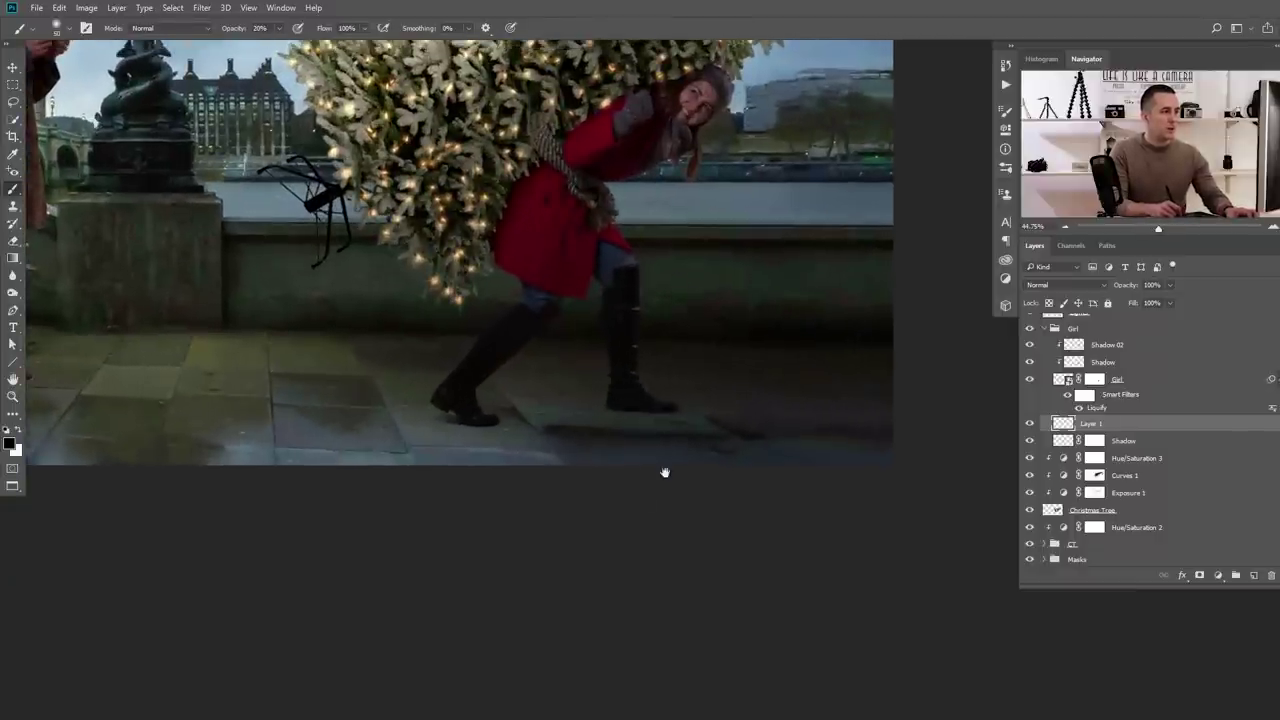
scroll(583, 494, "up", 3)
double_click(1091, 424)
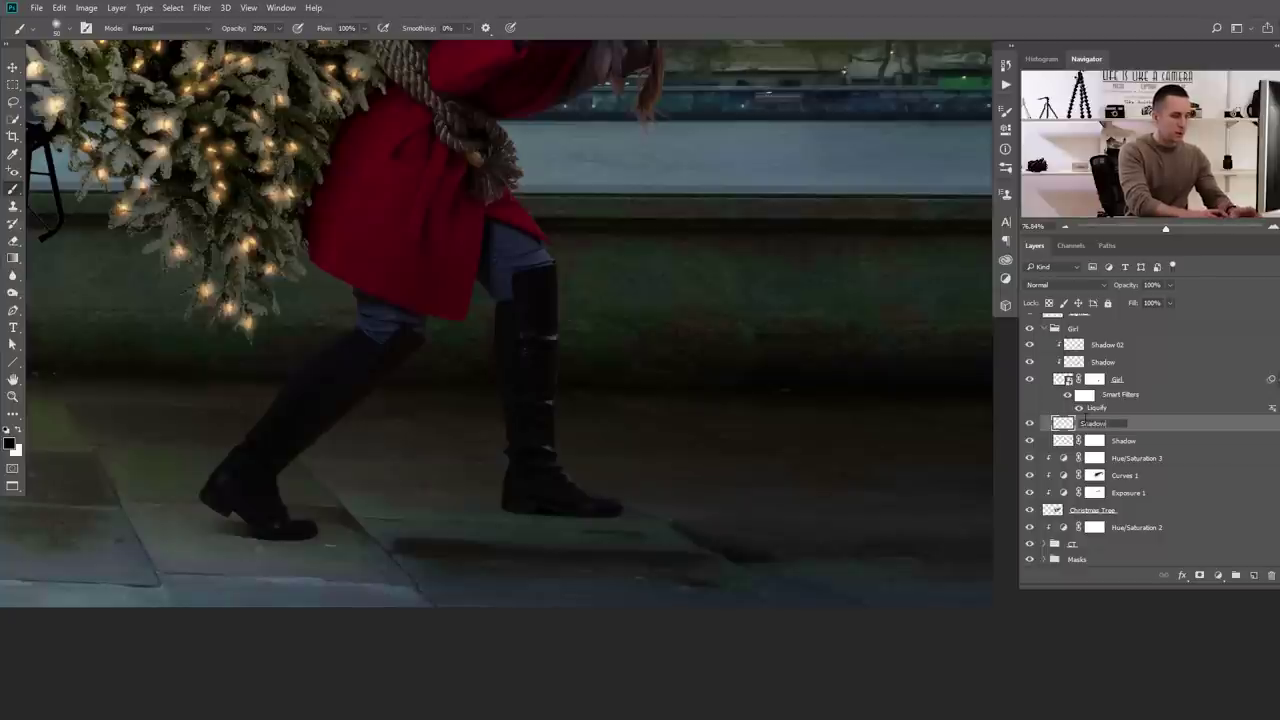
type("Shadow 02")
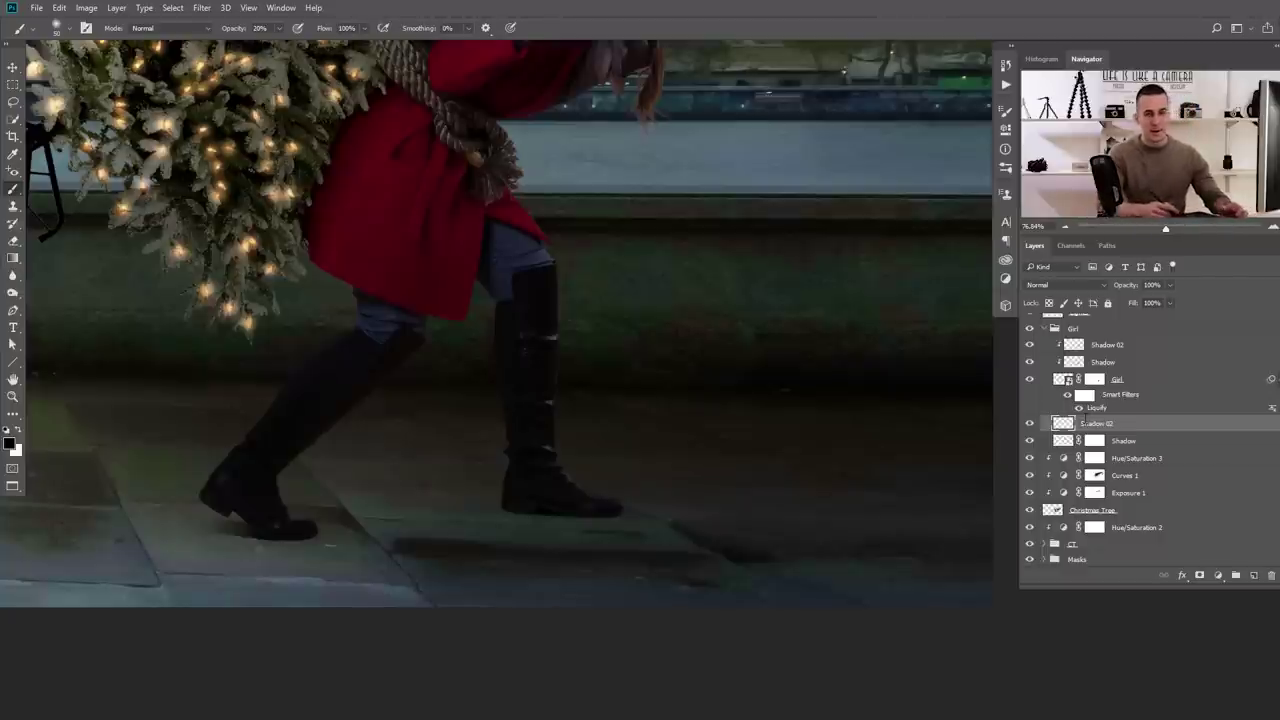
key("Return")
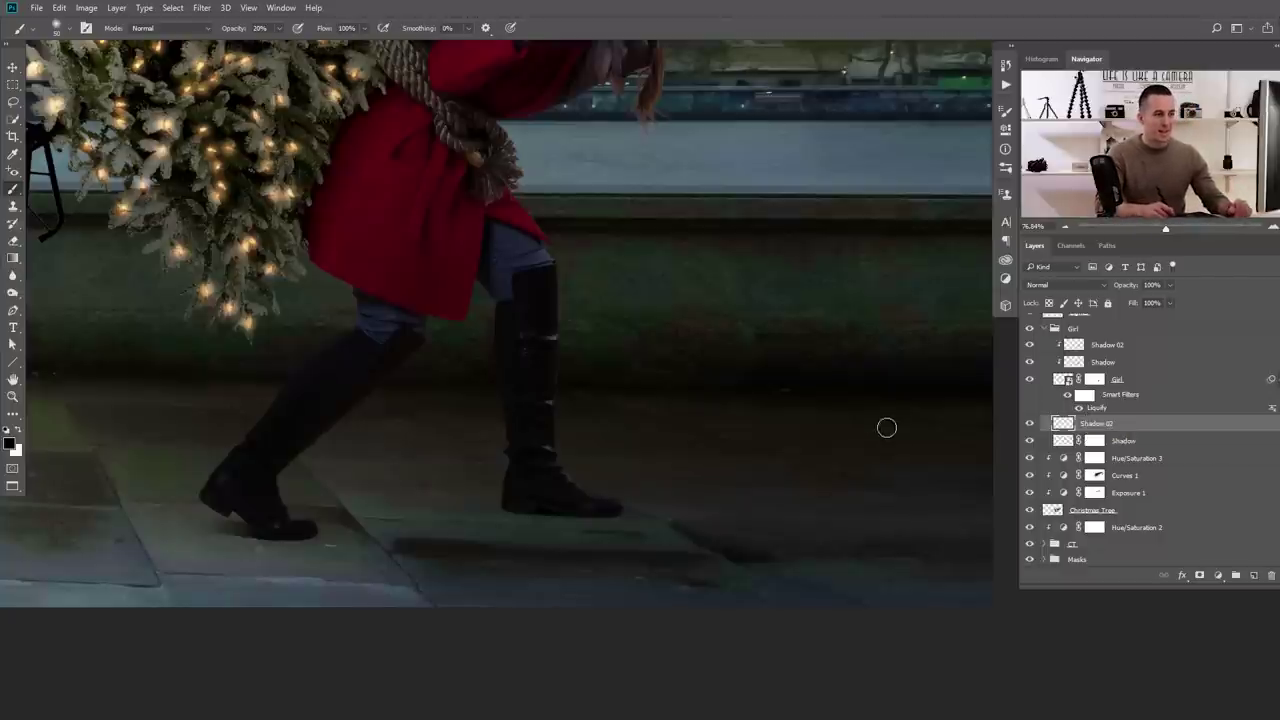
Set the brush hardness to about 72% and its opacity to 100% for painting the cast shadow
mouse_move(274, 518)
left_mouse_down()
mouse_move(326, 514)
mouse_move(435, 456)
left_mouse_up()
right_click(448, 444)
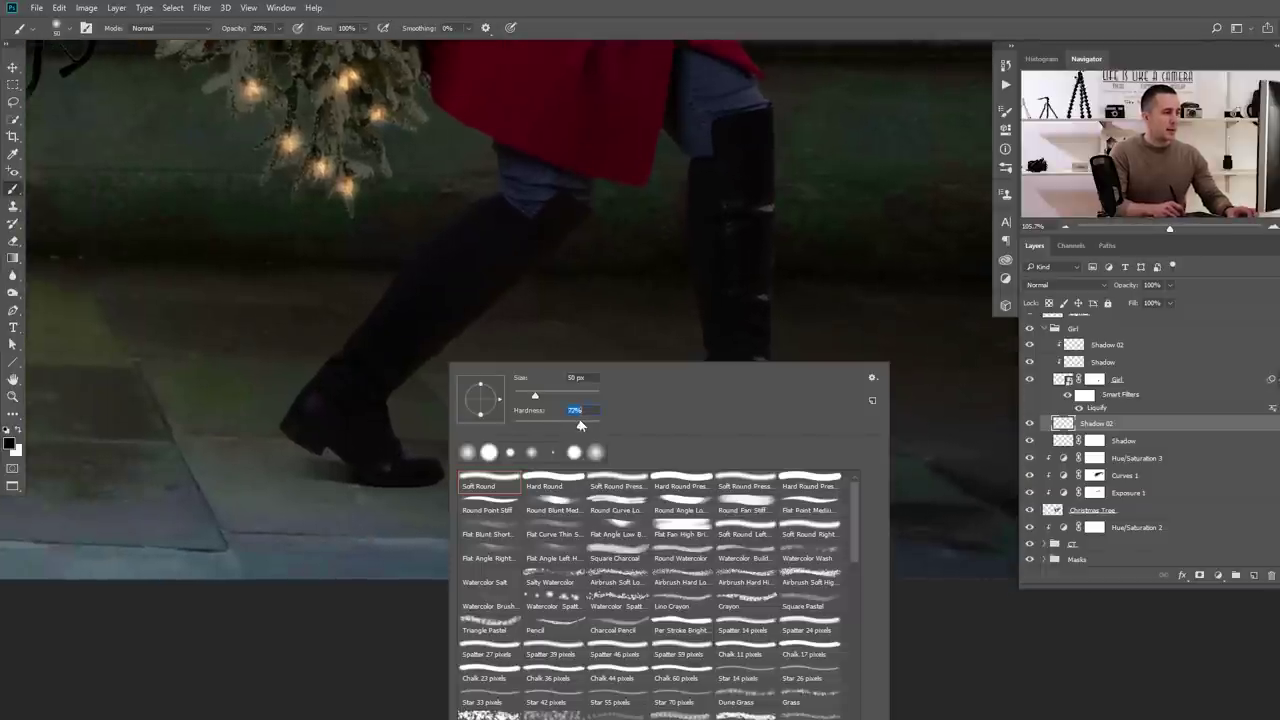
left_click(381, 617)
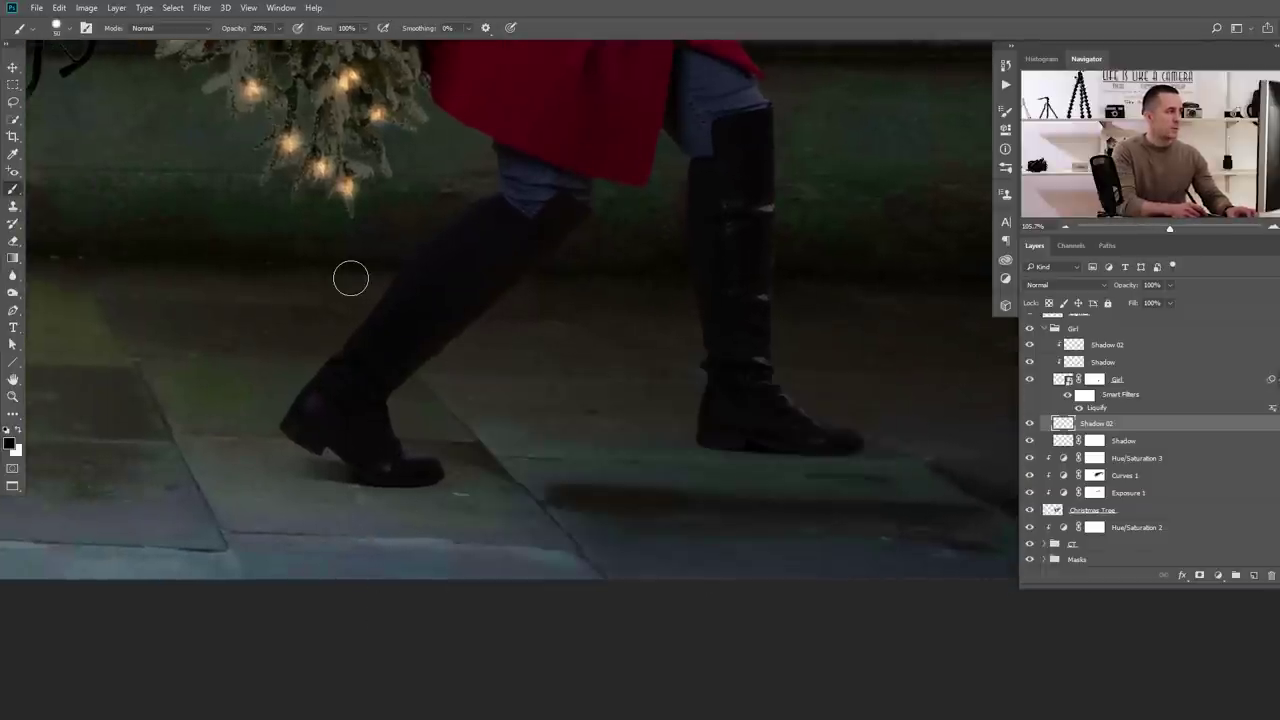
key("Return")
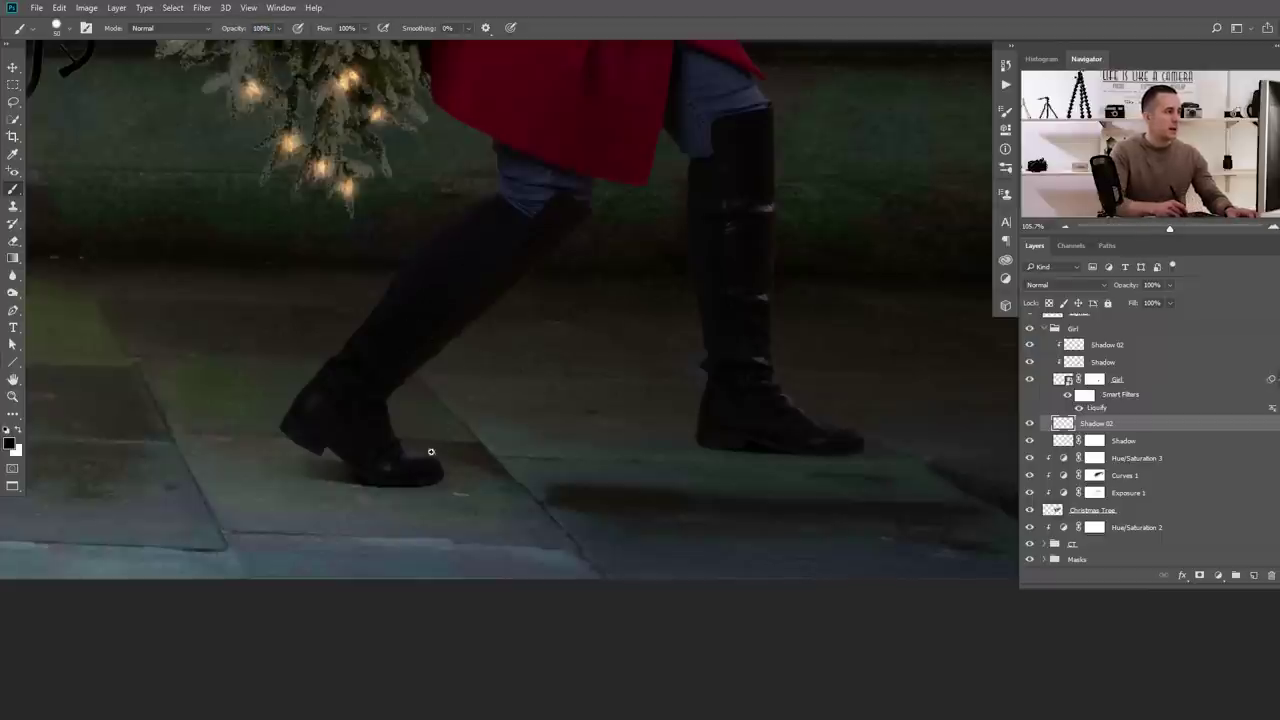
Paint the black outline of a long cast shadow from both boots toward the image's right edge on the Shadow 02 layer
scroll(431, 452, "up", 3)
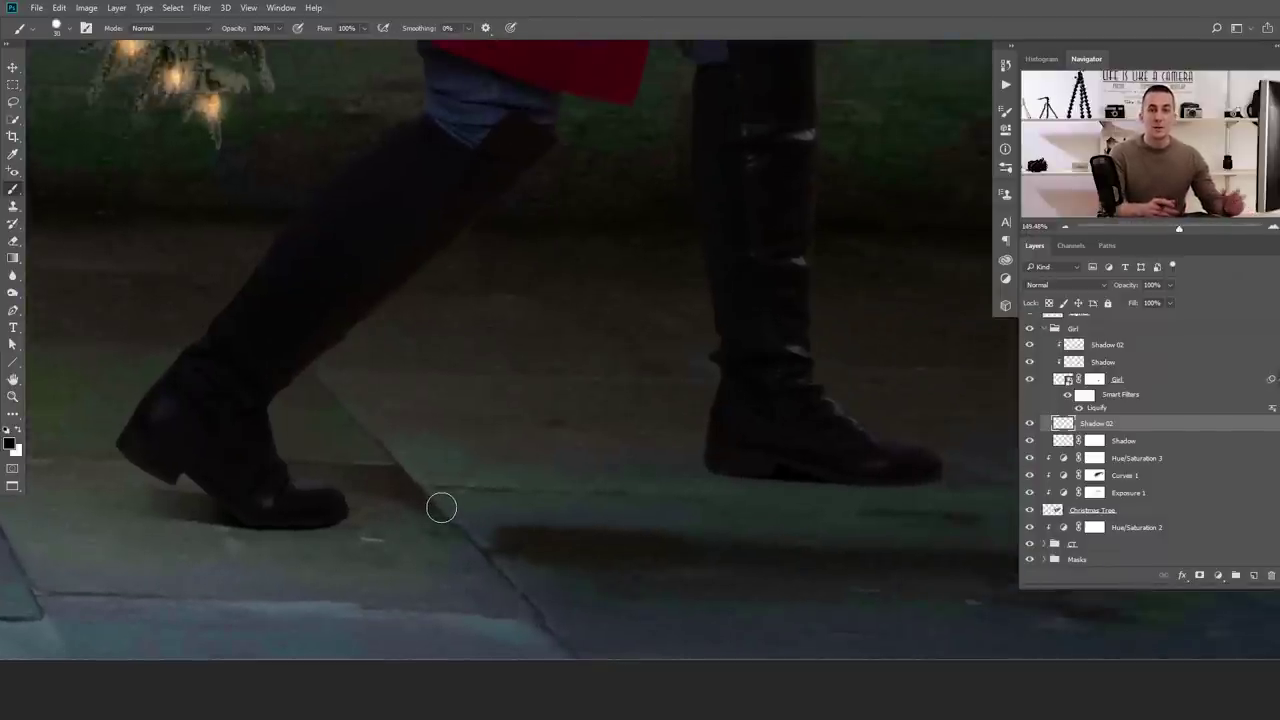
left_click_drag(554, 468, 480, 494)
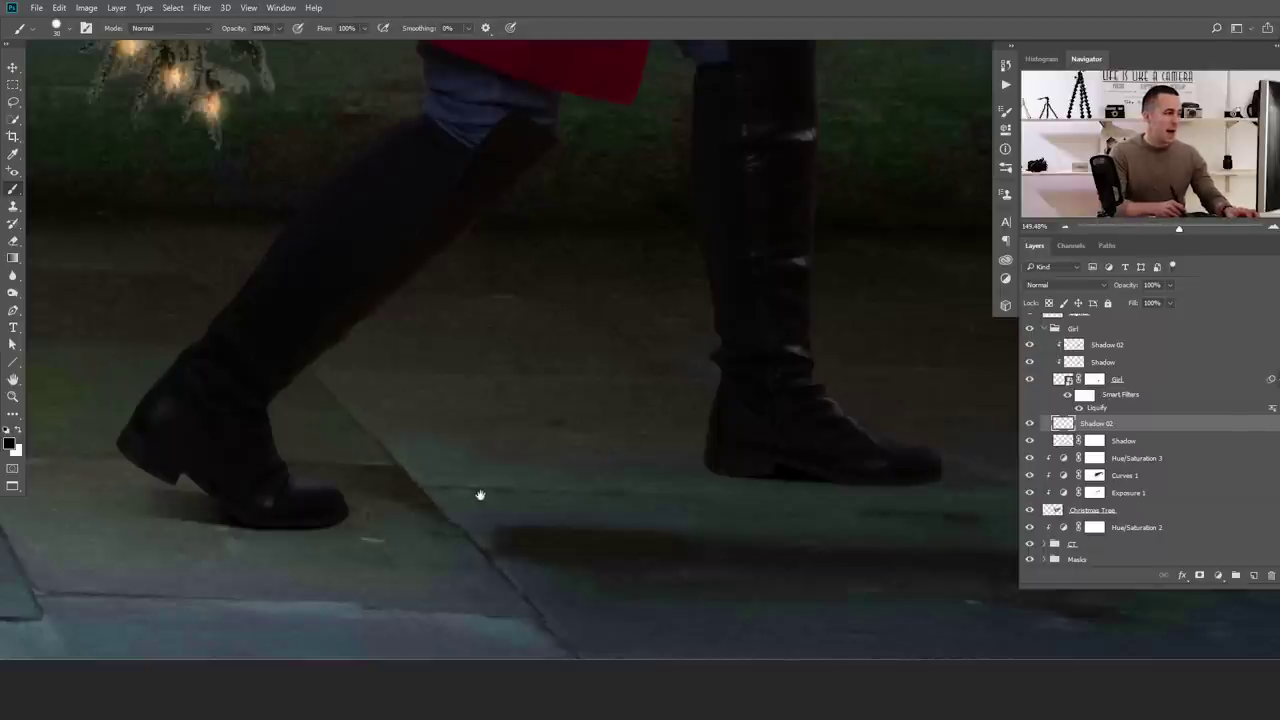
left_click_drag(600, 459, 402, 468)
scroll(402, 468, "down", 5)
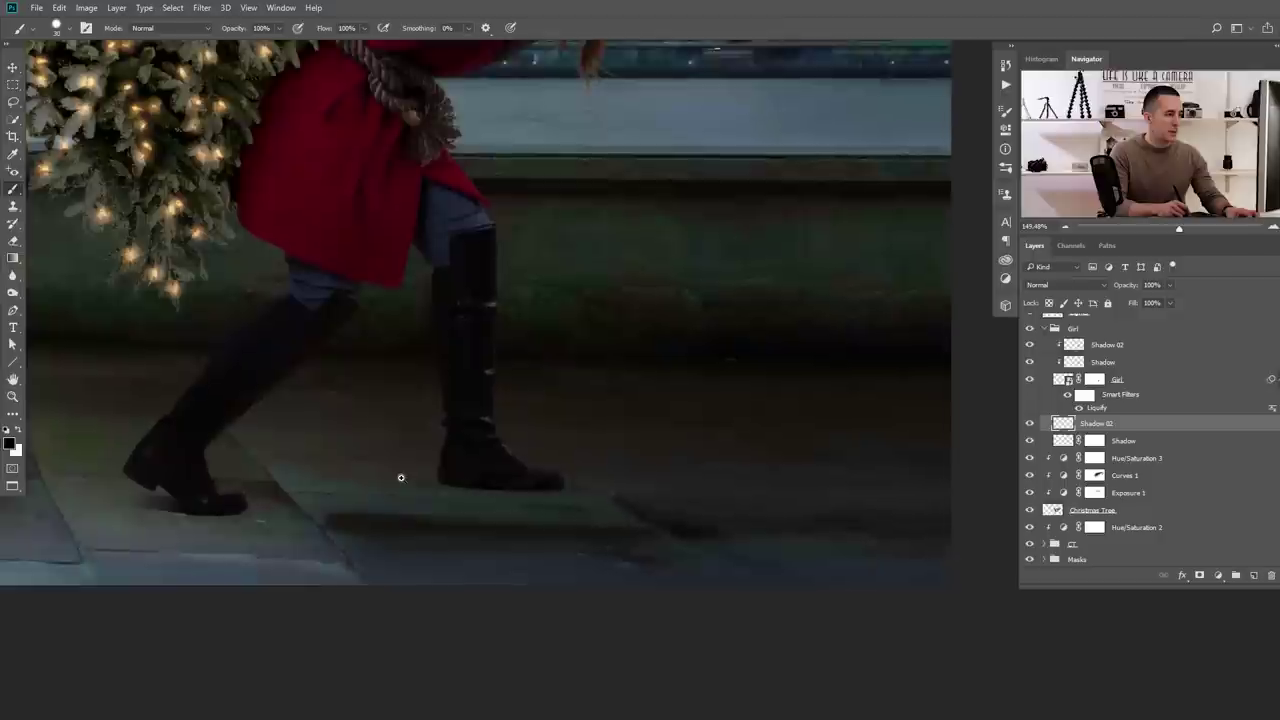
scroll(277, 497, "up", 3)
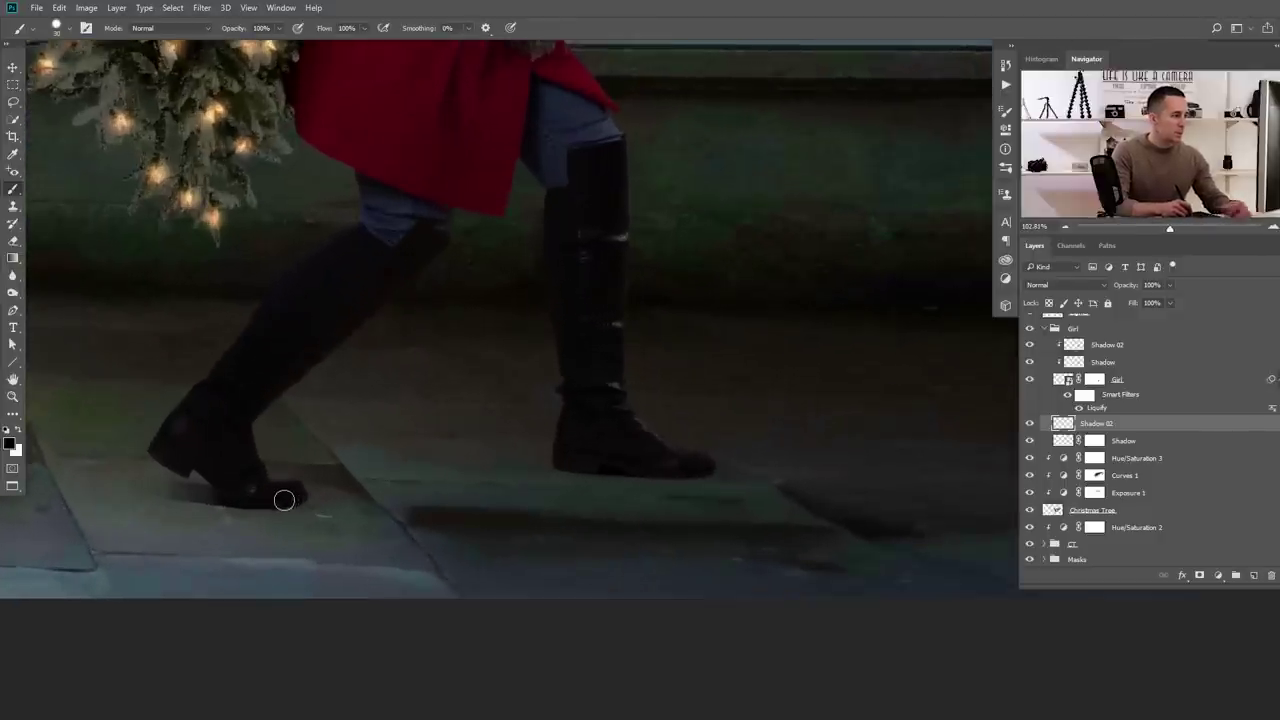
left_click_drag(255, 496, 515, 541)
mouse_move(313, 508)
left_mouse_down()
mouse_move(523, 540)
mouse_move(663, 535)
left_mouse_up()
left_click_drag(613, 491, 337, 486)
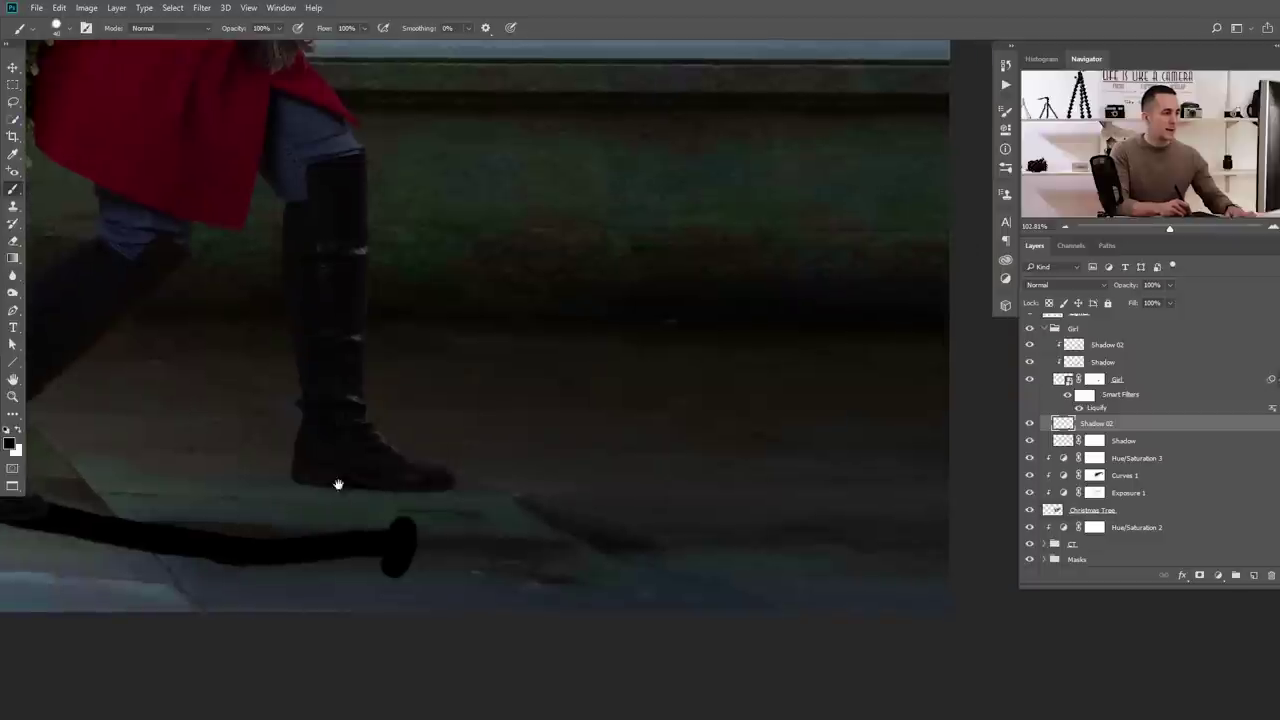
mouse_move(437, 483)
left_mouse_down()
mouse_move(566, 491)
mouse_move(616, 509)
left_mouse_up()
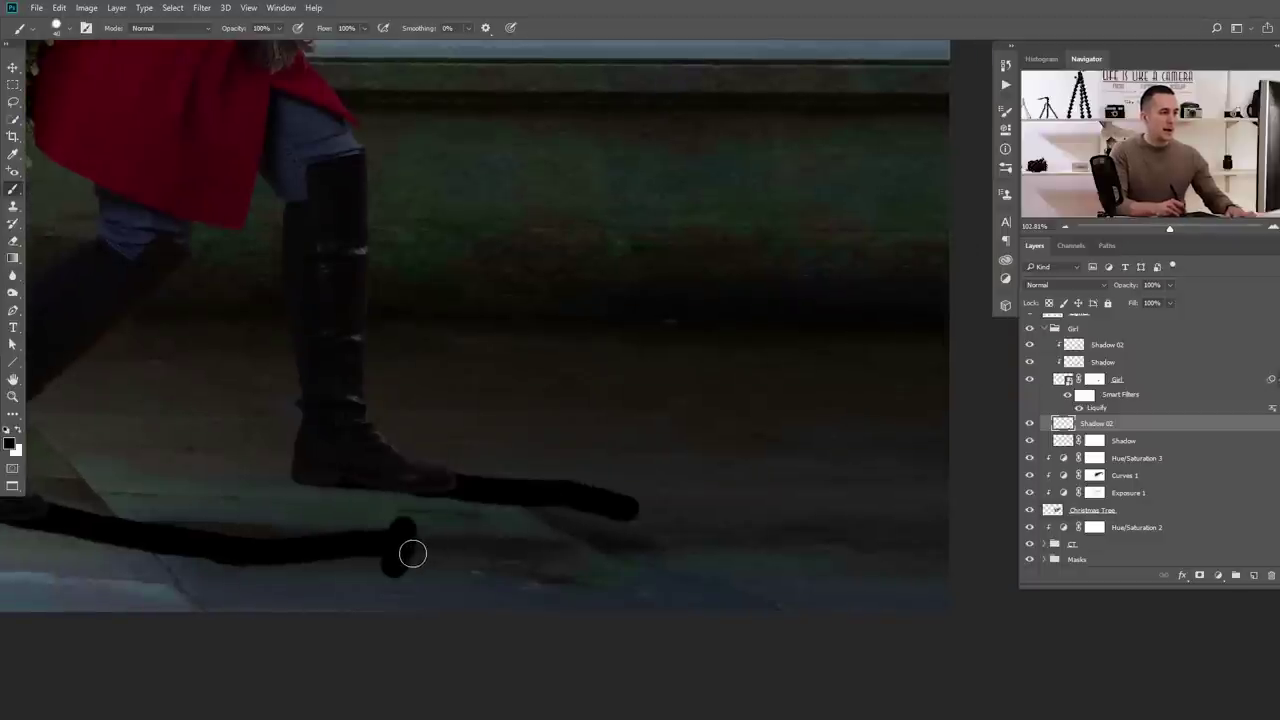
left_click_drag(400, 563, 866, 603)
Fill the cast shadow's body with solid black, connect it under the front boot, and shape its upper edge
mouse_move(598, 501)
left_mouse_down()
mouse_move(970, 559)
mouse_move(934, 591)
mouse_move(573, 537)
mouse_move(945, 580)
mouse_move(631, 555)
mouse_move(729, 574)
mouse_move(676, 545)
mouse_move(434, 515)
mouse_move(467, 544)
mouse_move(429, 549)
mouse_move(445, 518)
left_mouse_up()
key("bracketleft")
key("bracketleft")
key("bracketleft")
left_click_drag(303, 471, 463, 501)
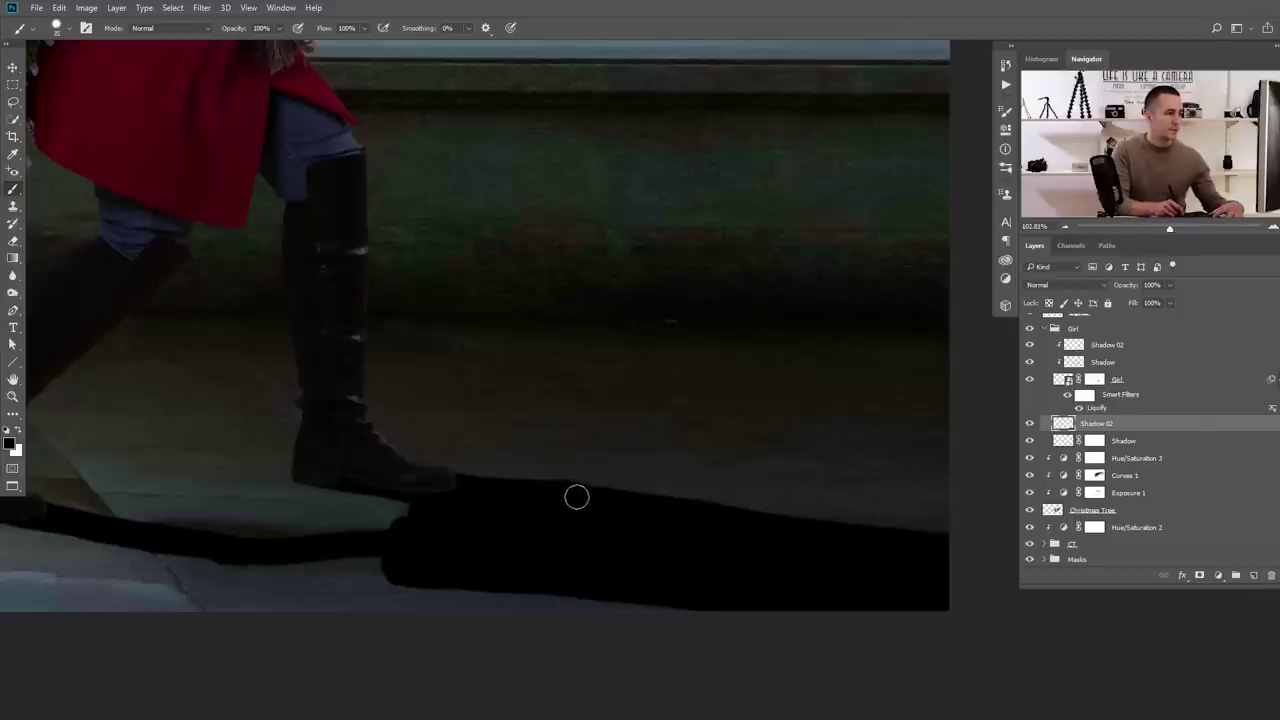
mouse_move(700, 533)
left_mouse_down()
mouse_move(645, 540)
mouse_move(665, 543)
left_mouse_up()
left_click_drag(764, 530, 920, 551)
left_click_drag(460, 521, 588, 480)
mouse_move(842, 478)
left_mouse_down()
mouse_move(758, 517)
mouse_move(872, 541)
left_mouse_up()
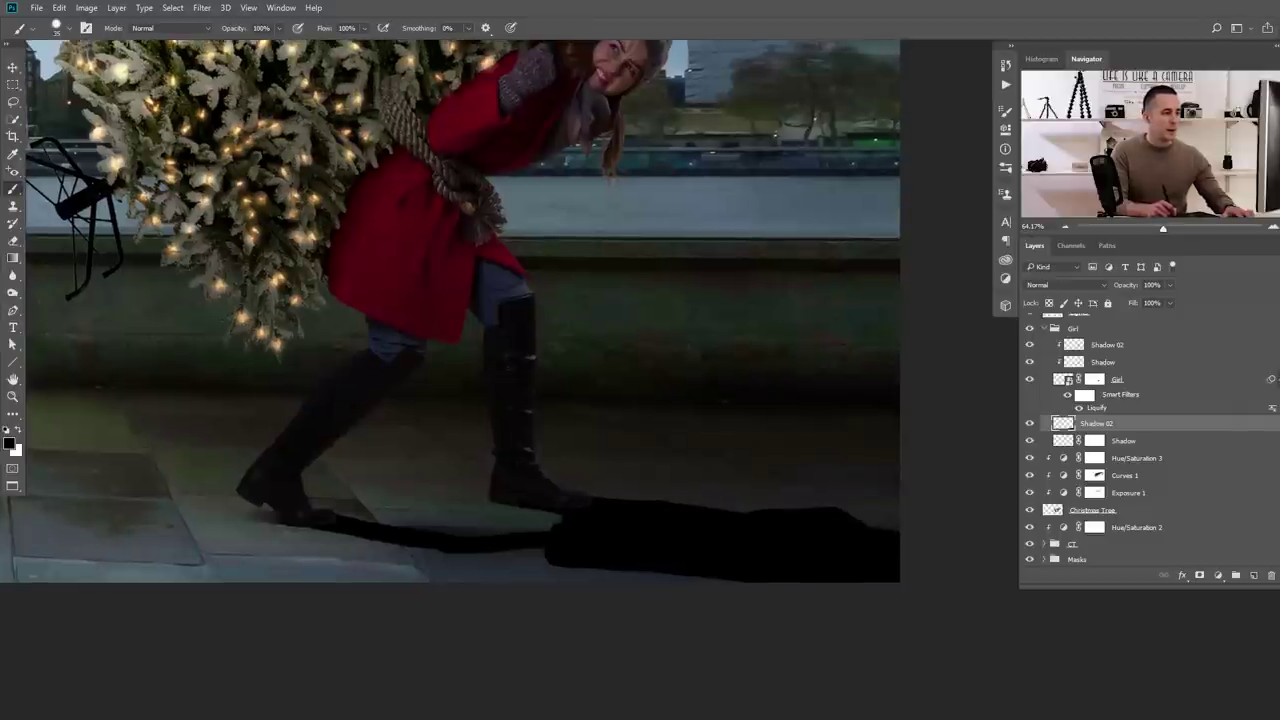
Thicken the rear leg's cast shadow and blend it smoothly into the rear boot's toe and the main shadow body
scroll(466, 527, "up", 3)
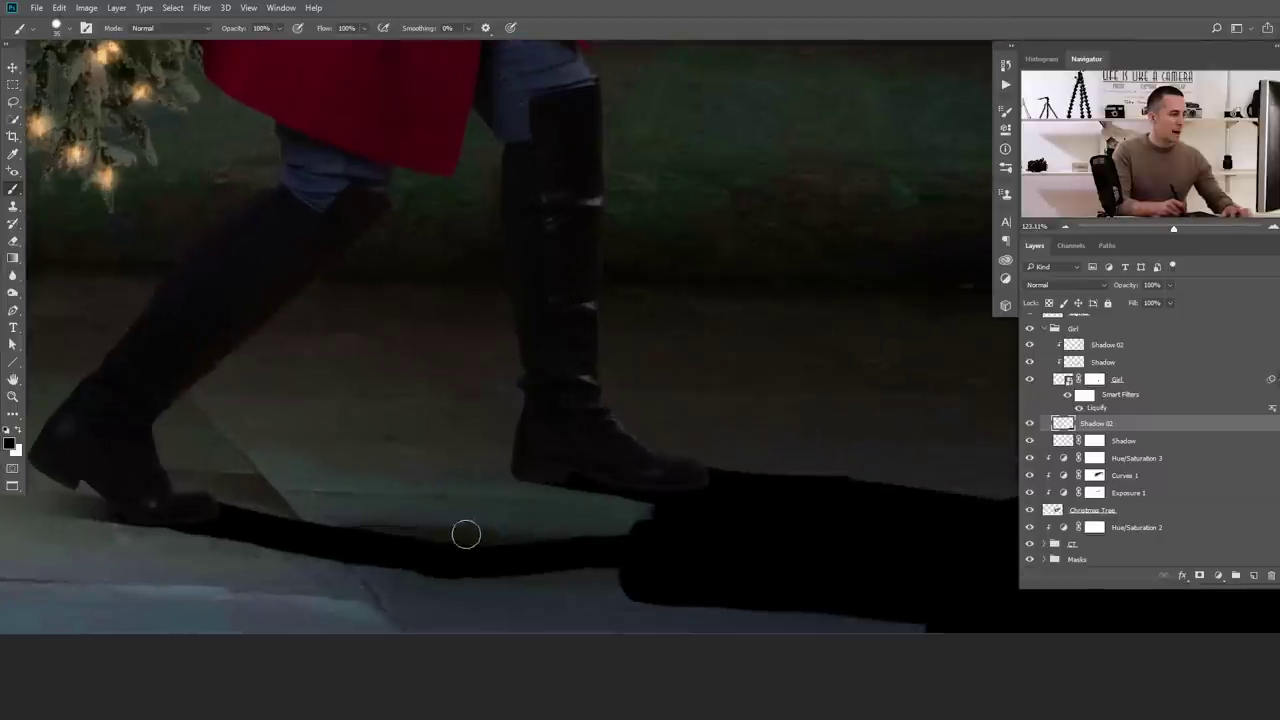
left_click_drag(637, 569, 455, 572)
mouse_move(643, 549)
left_mouse_down()
mouse_move(634, 534)
mouse_move(443, 550)
mouse_move(177, 514)
mouse_move(454, 580)
mouse_move(663, 569)
left_mouse_up()
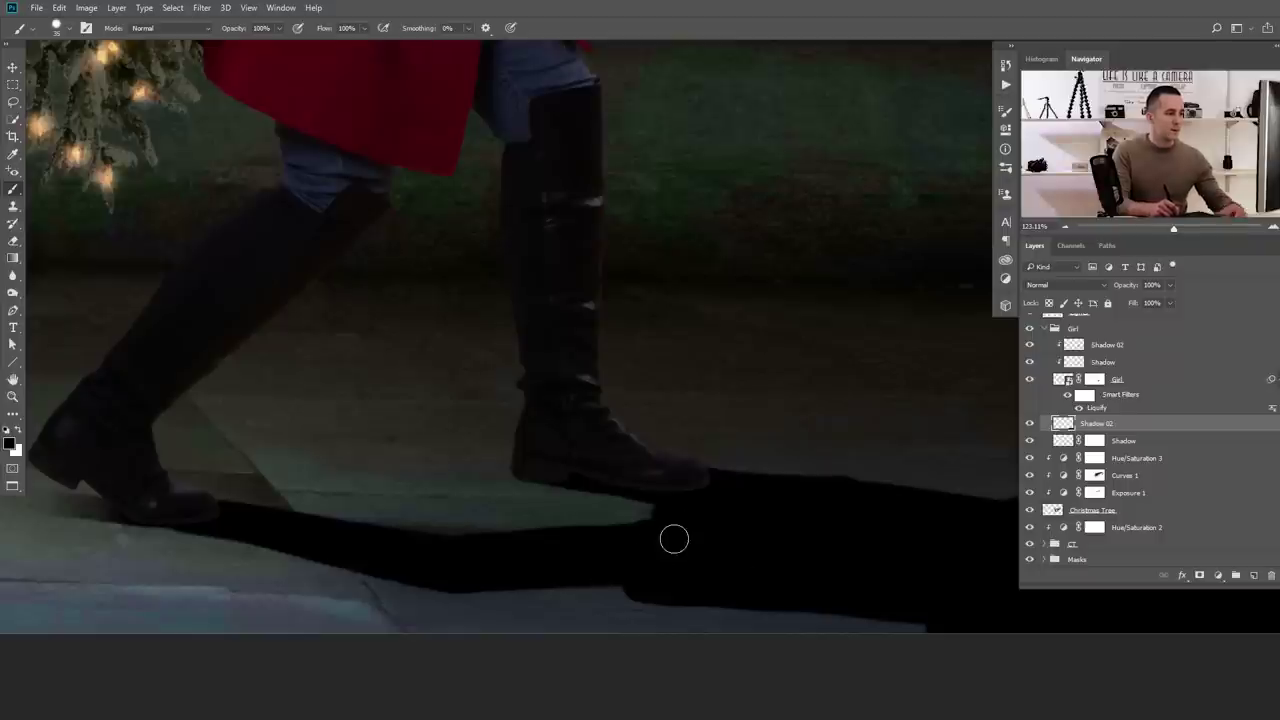
scroll(680, 531, "down", 5)
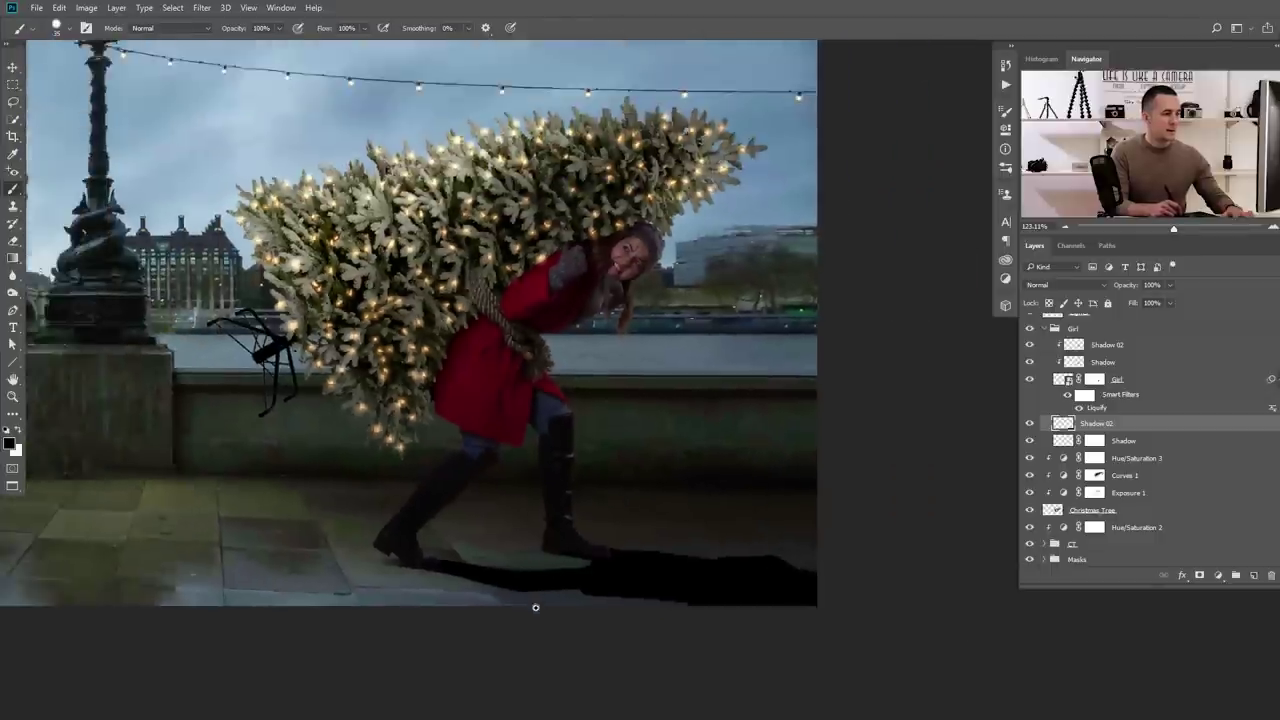
scroll(535, 607, "down", 1)
scroll(524, 583, "up", 5)
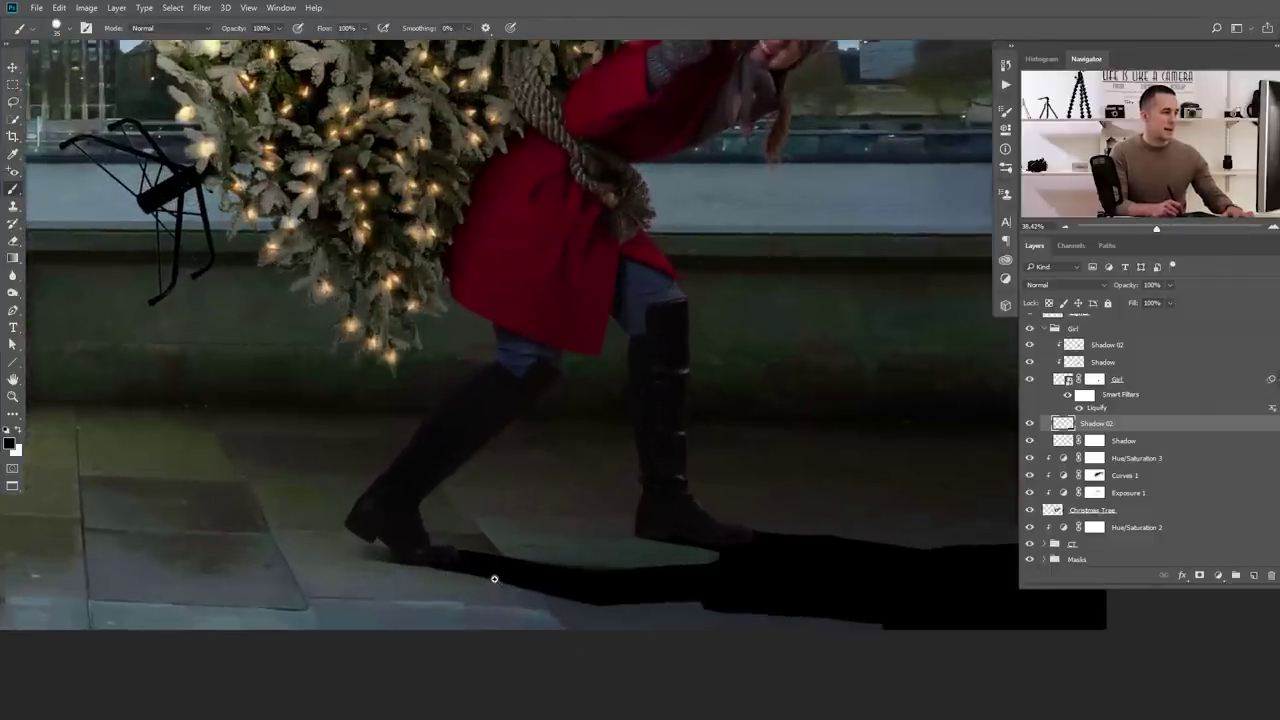
scroll(493, 587, "up", 3)
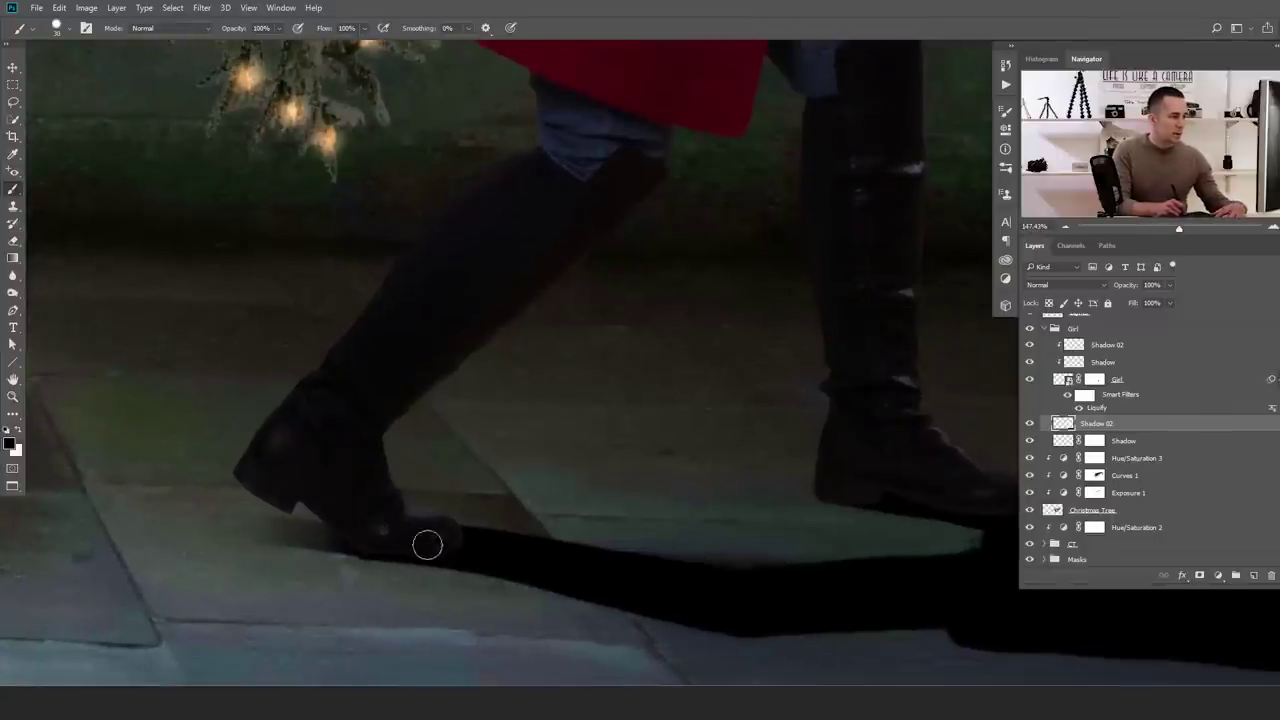
Lower the Shadow 02 layer's opacity to 60%
scroll(688, 578, "down", 6)
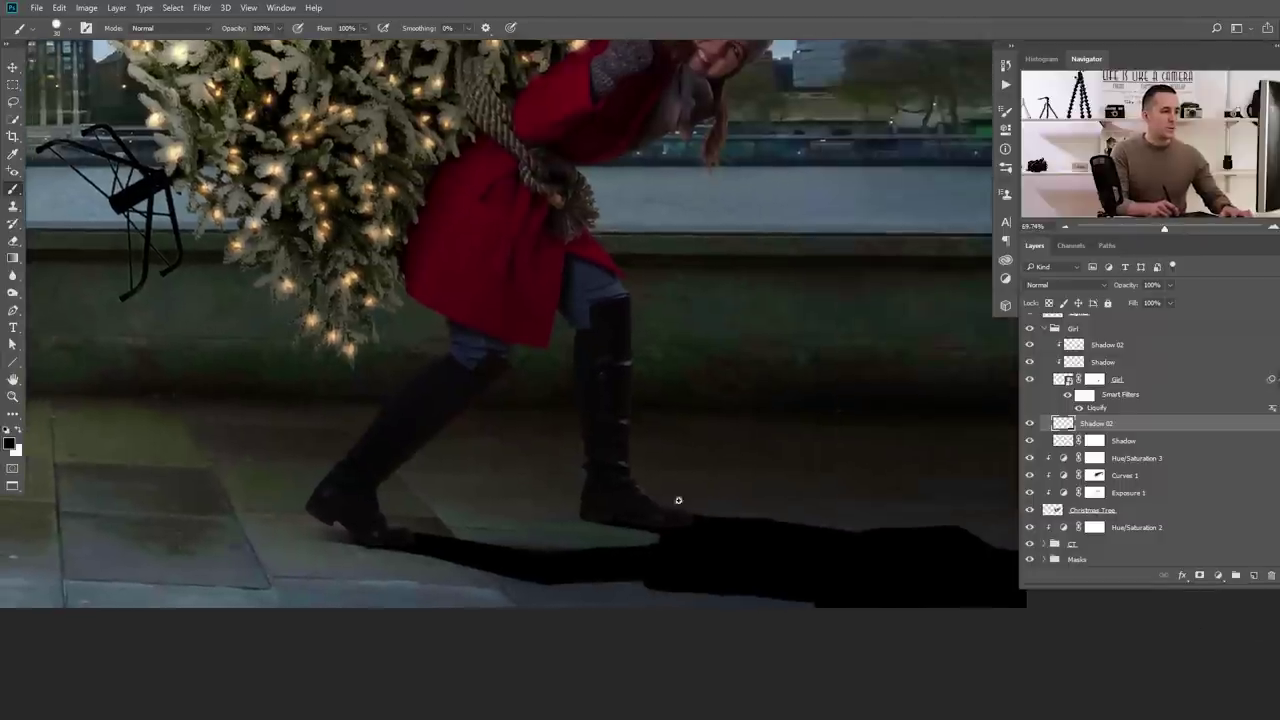
left_click(1098, 287)
left_click(994, 540)
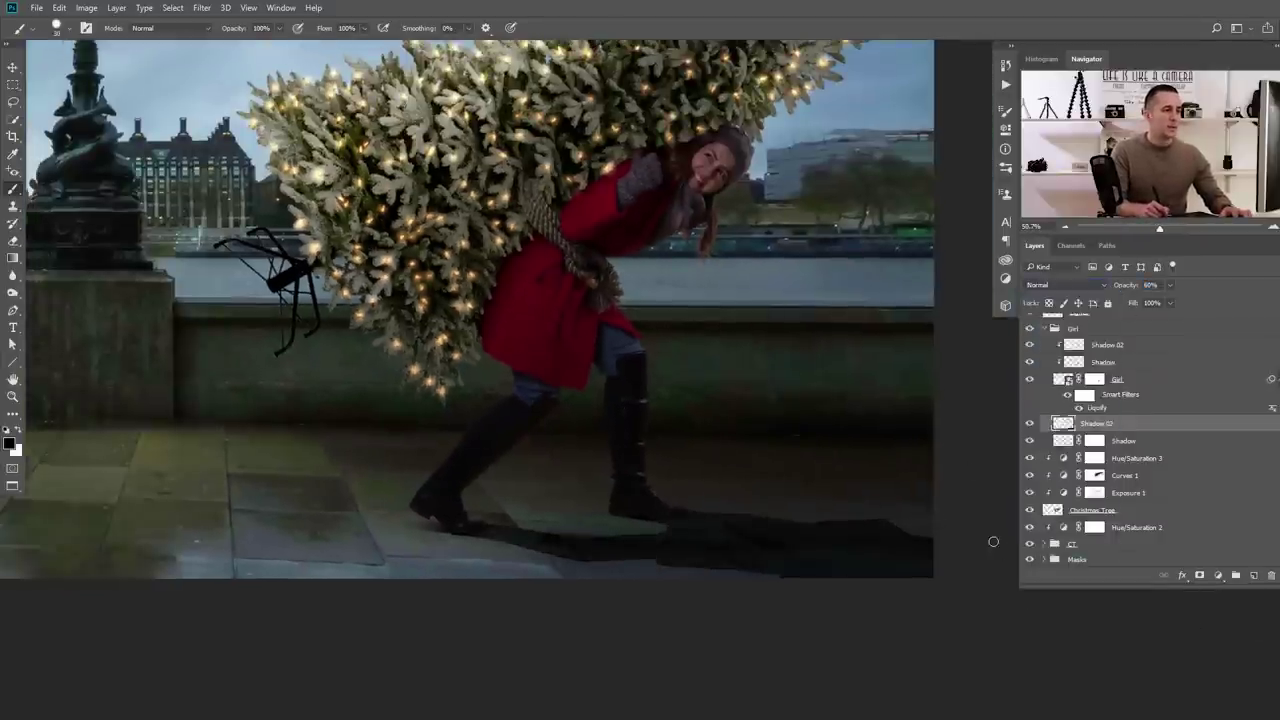
Soften the upper and lower edges of the cast shadow on Shadow 02 with the Blur tool at 100% strength
left_click(13, 280)
scroll(777, 550, "up", 5)
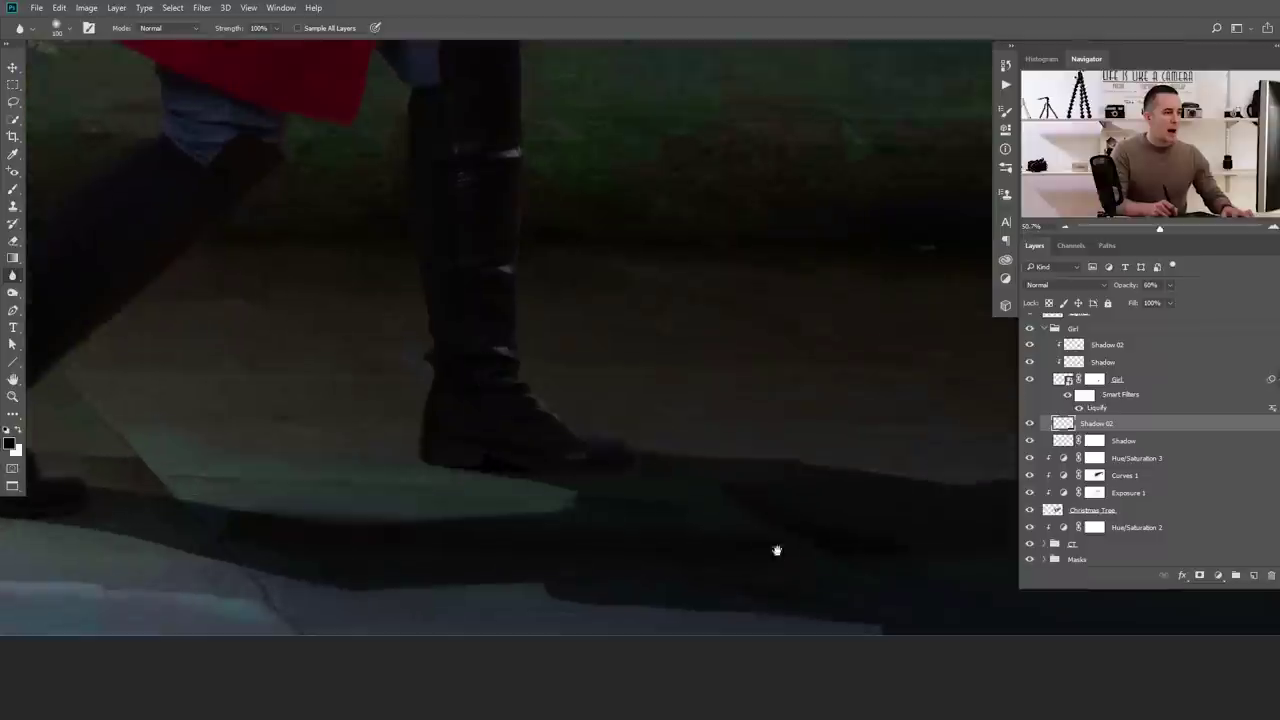
scroll(777, 550, "up", 4)
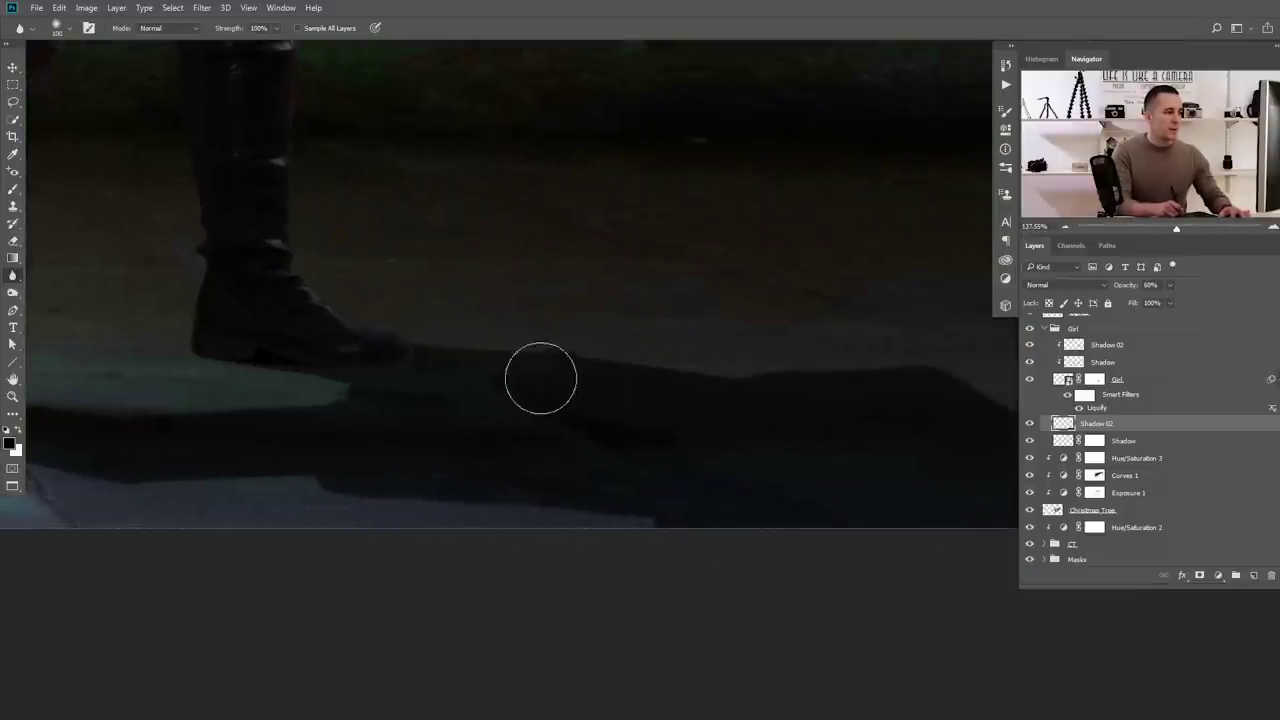
left_click_drag(776, 394, 498, 412)
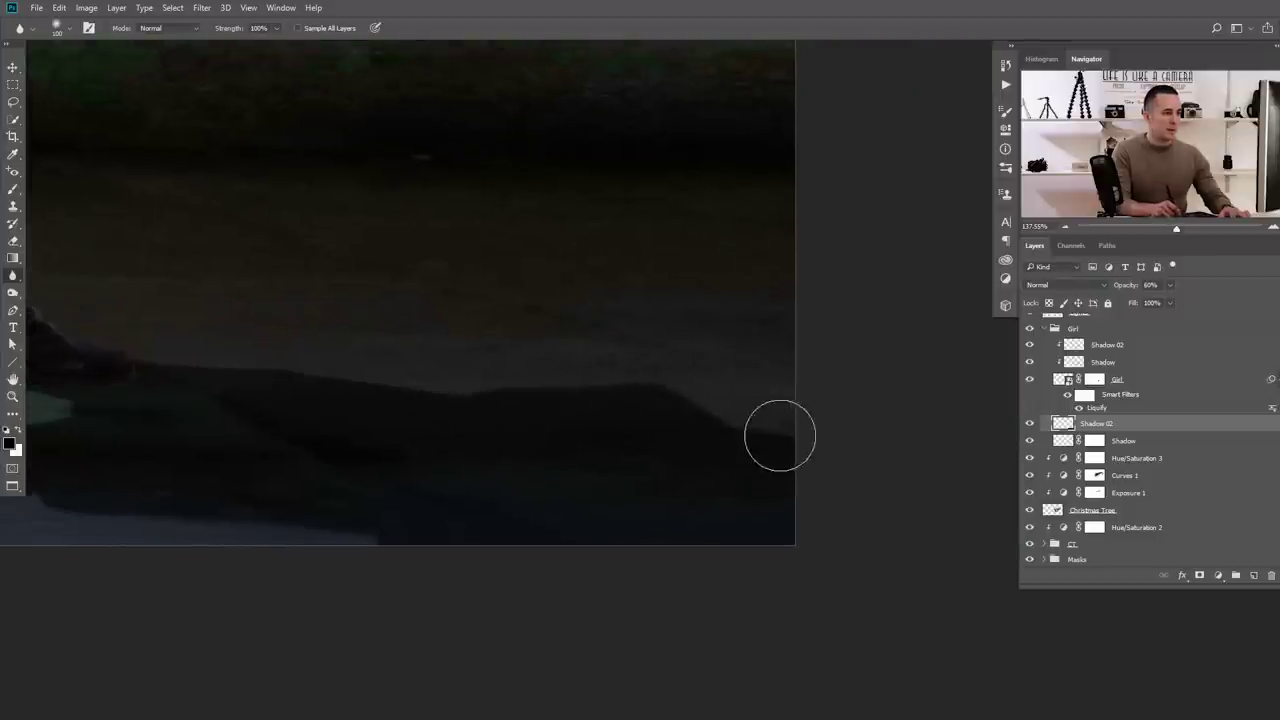
mouse_move(349, 386)
left_mouse_down()
mouse_move(692, 400)
mouse_move(531, 370)
left_mouse_up()
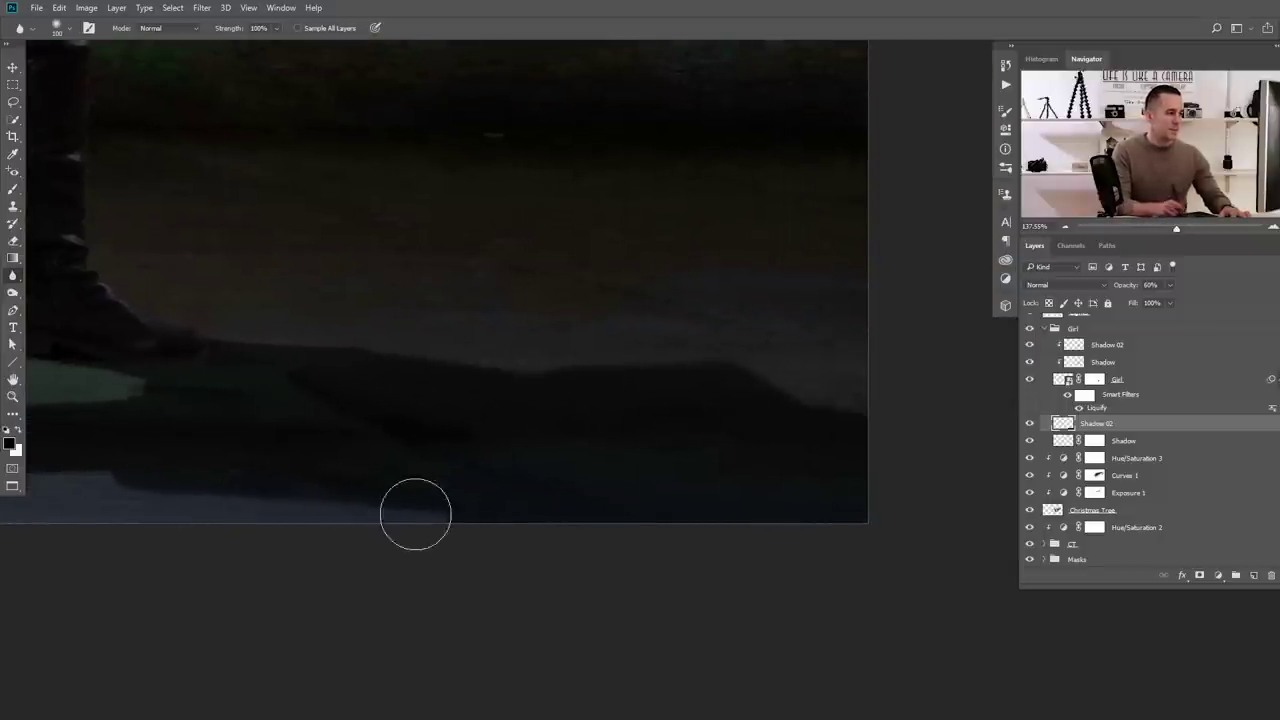
left_click_drag(724, 480, 773, 489)
left_click_drag(449, 514, 657, 494)
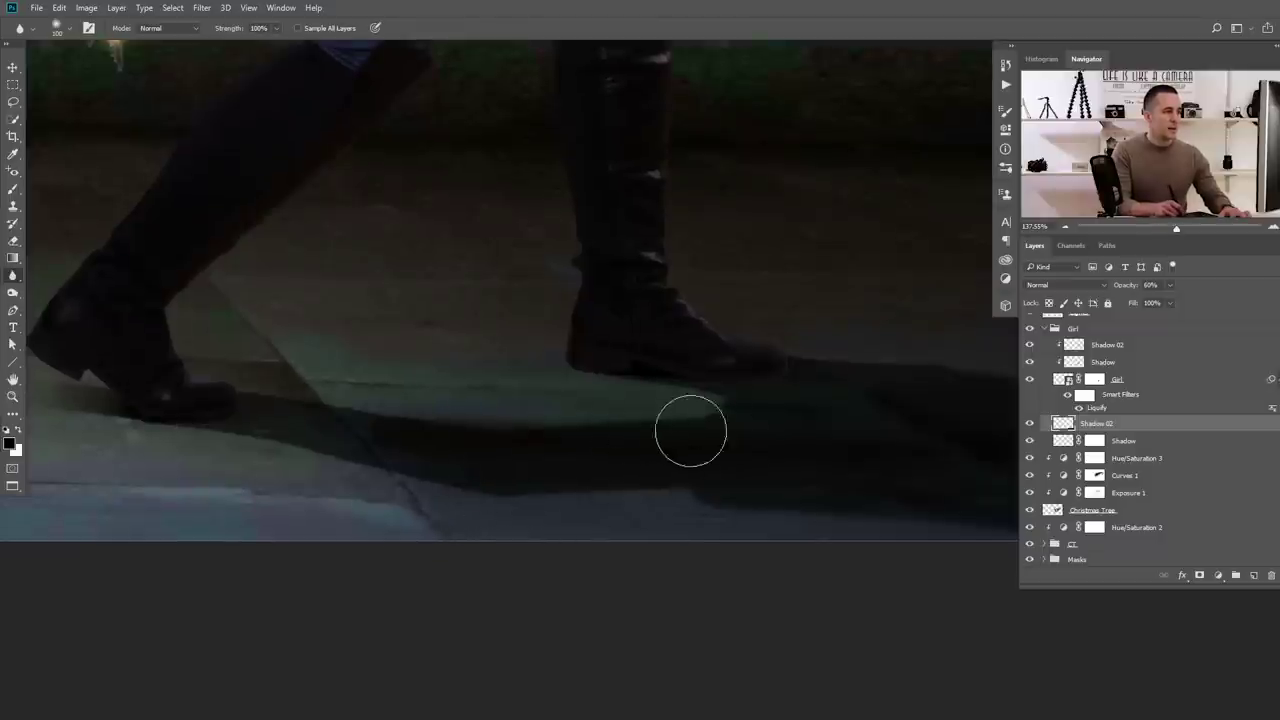
scroll(511, 460, "down", 3)
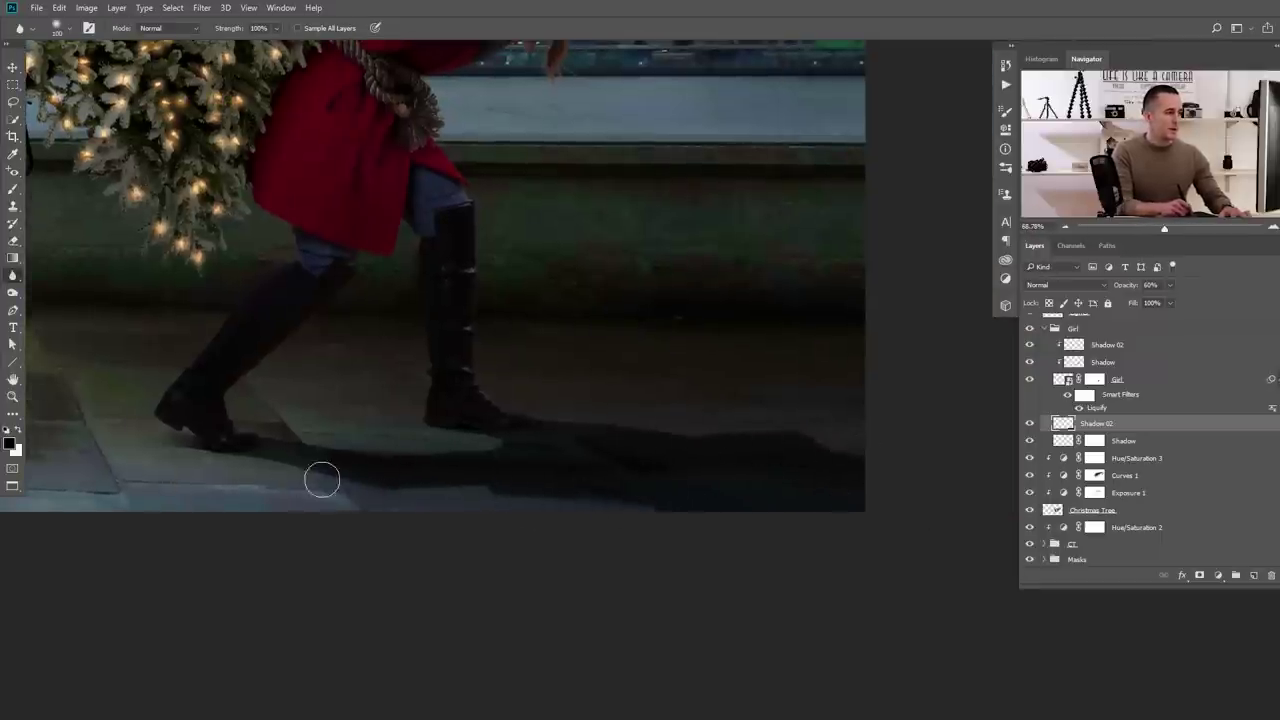
Add a new layer above Shadow 02 in the Girl group and name it Shadow 03
scroll(503, 490, "down", 3)
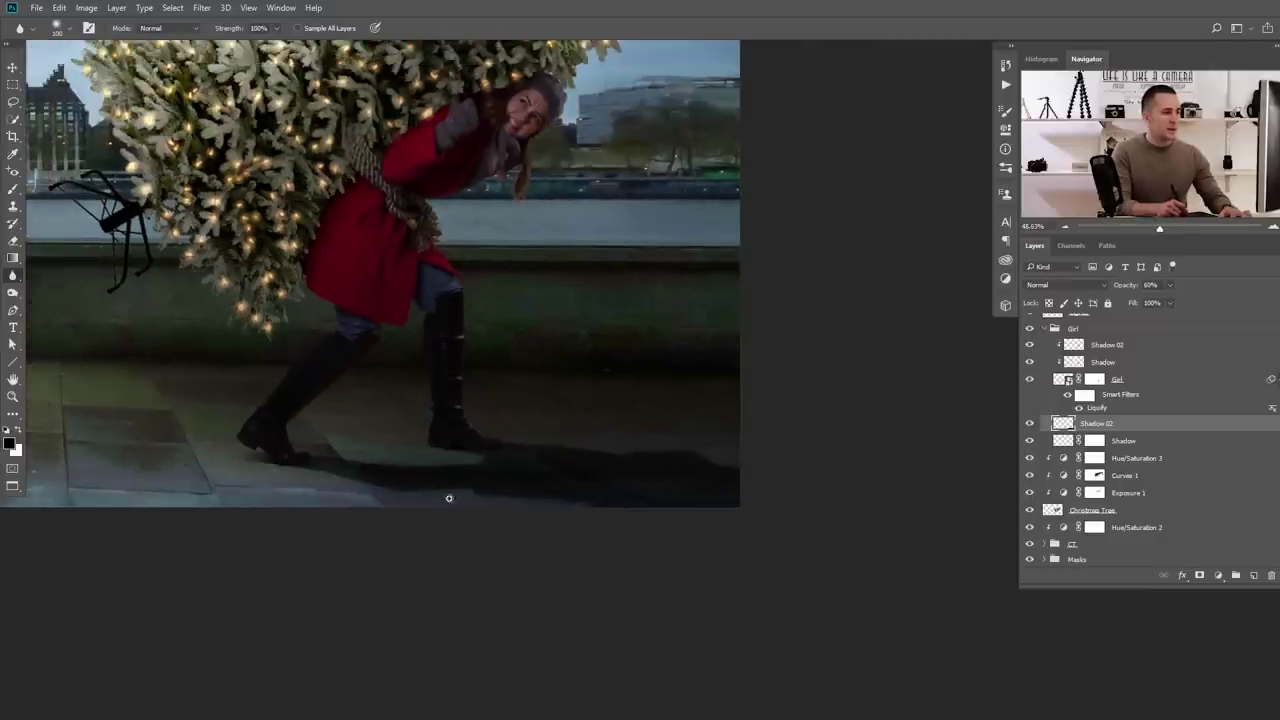
scroll(485, 498, "down", 1)
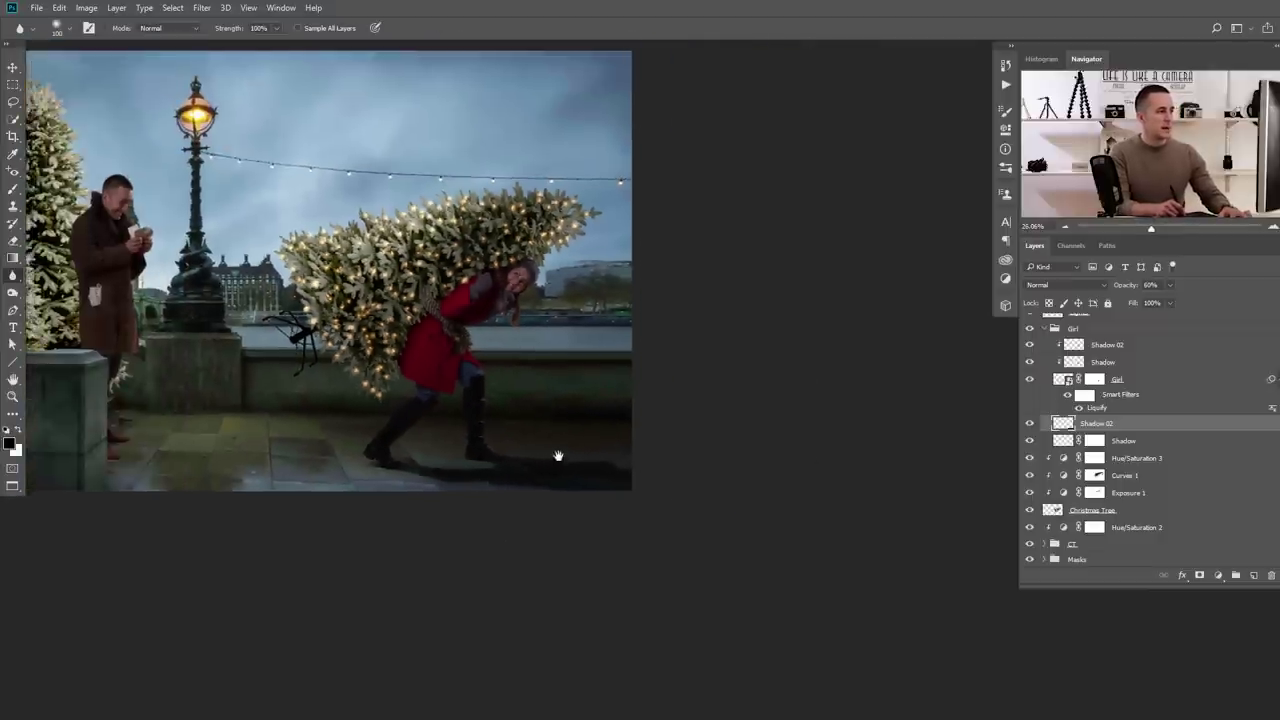
scroll(557, 452, "up", 2)
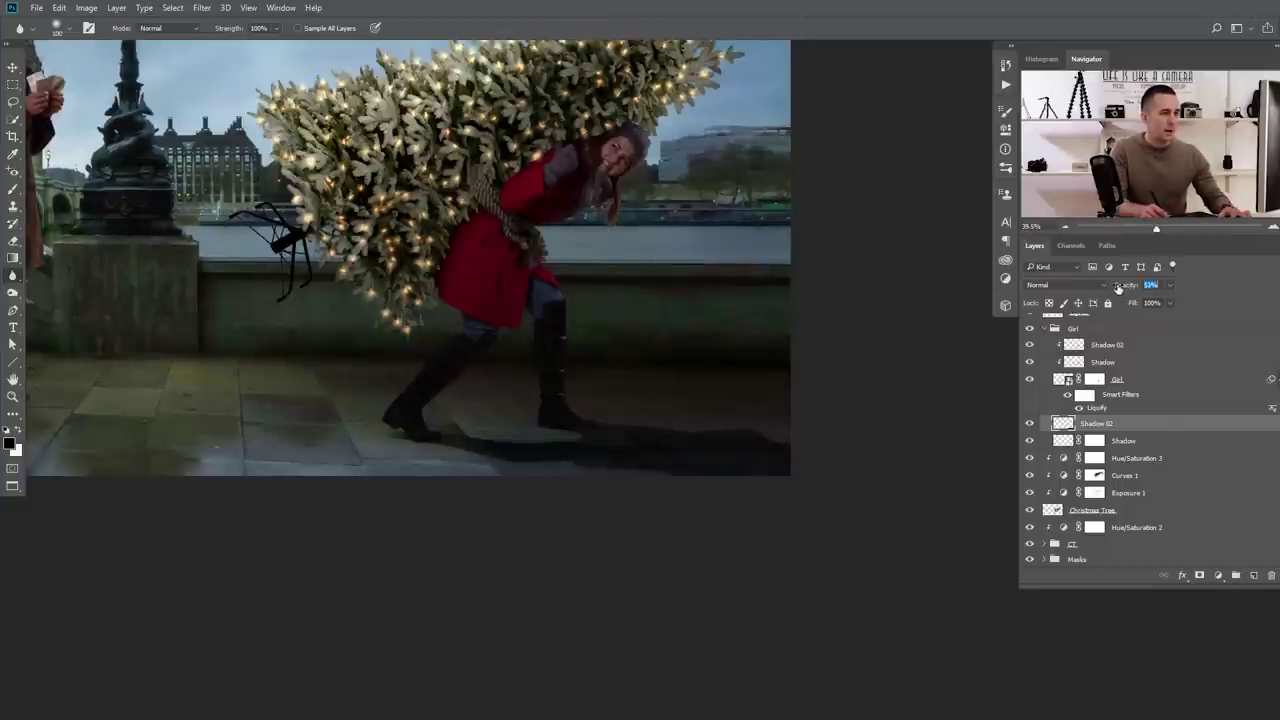
left_click(1253, 576)
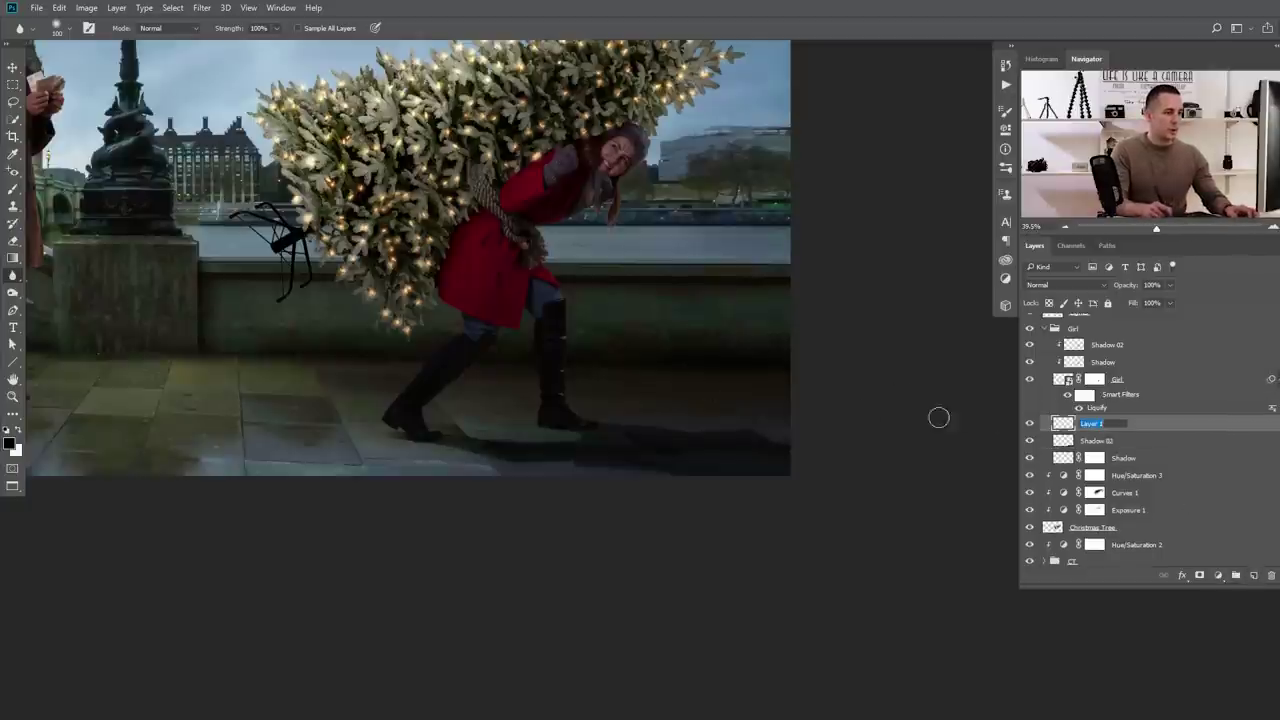
type("Shadow 03")
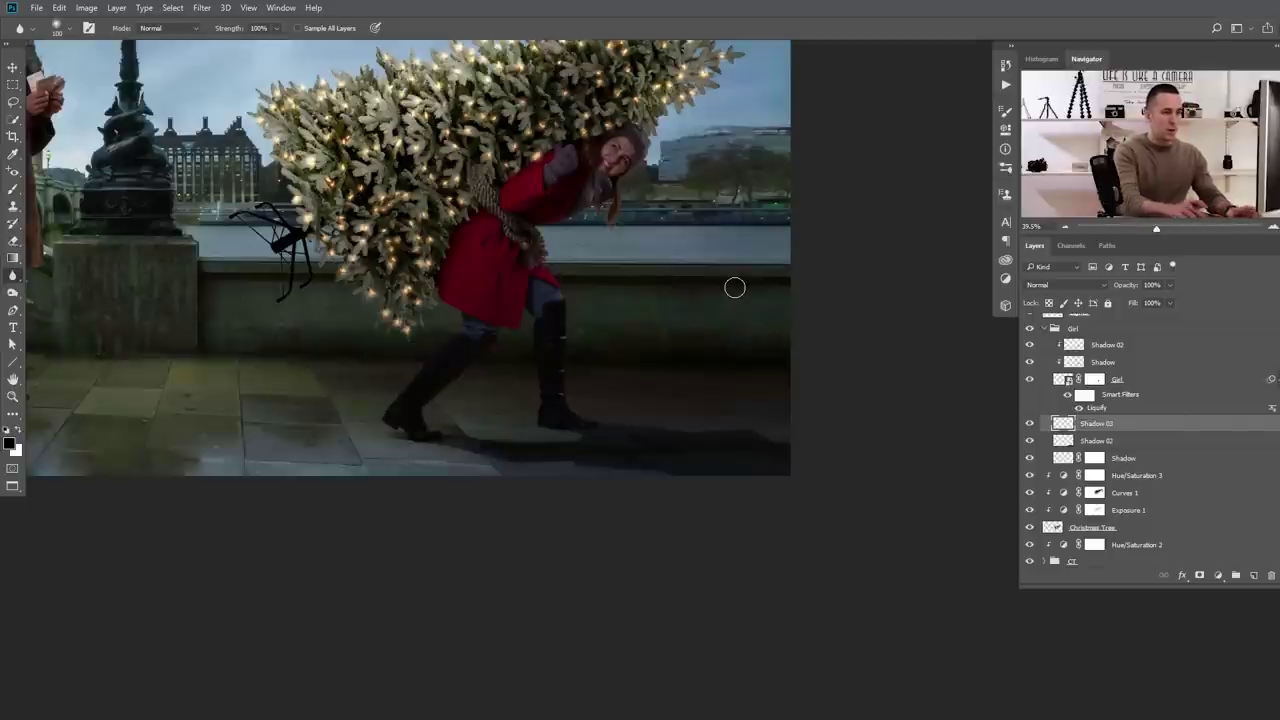
Paint a faint, wide black shadow around the girl's boots and along the cast shadow with a 0% hardness brush at 20% opacity
type("b")
right_click(537, 428)
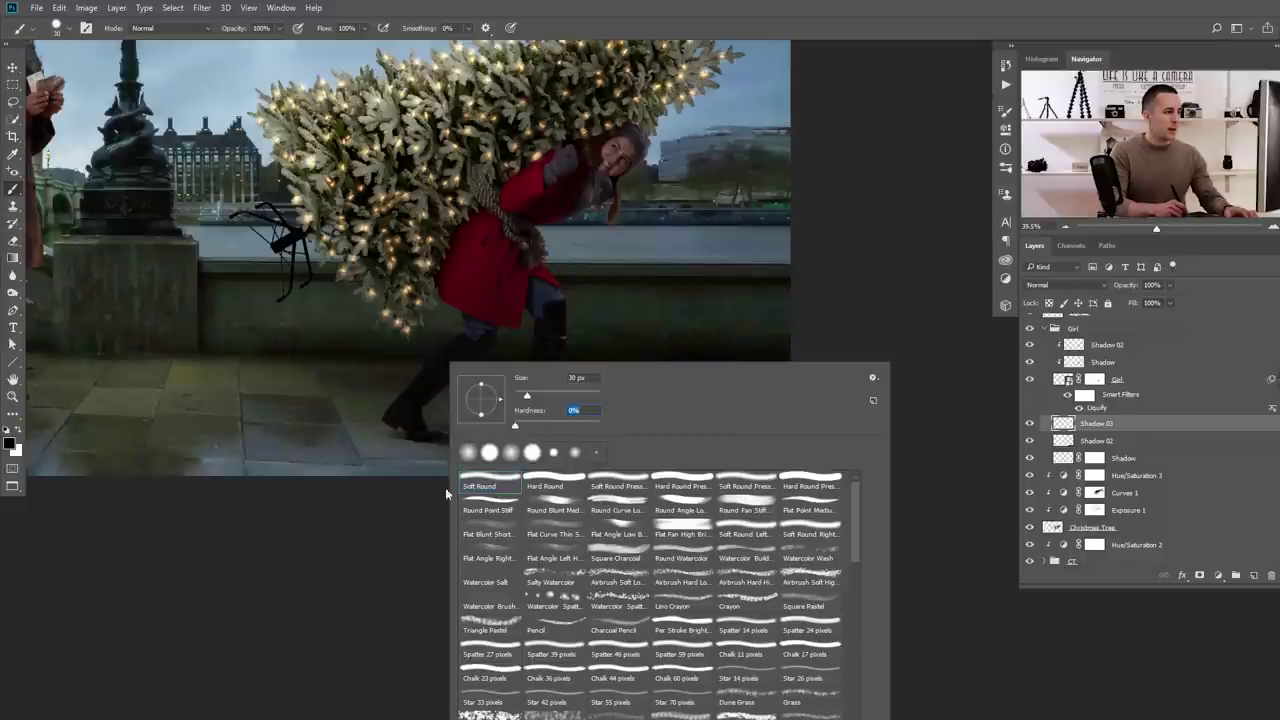
key("Return")
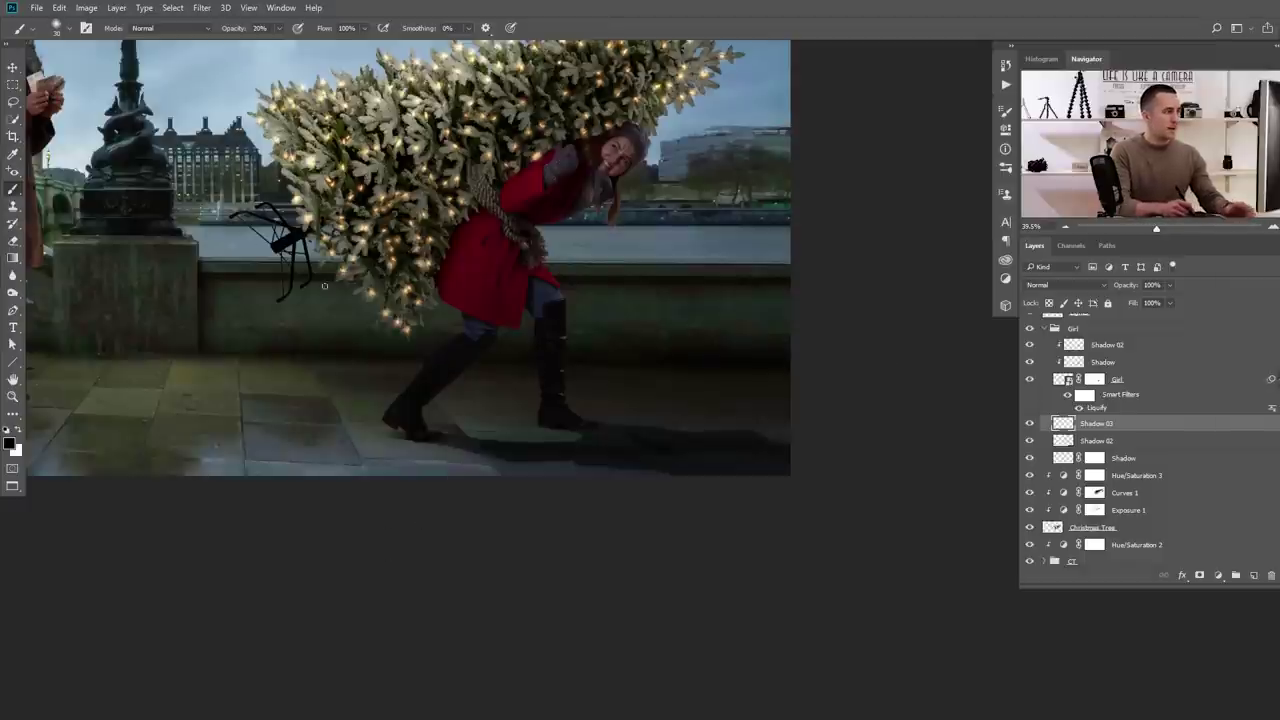
key("]")
left_click_drag(471, 437, 594, 446)
left_click_drag(466, 458, 874, 507)
key("]")
left_click_drag(360, 420, 667, 446)
left_click_drag(416, 457, 886, 534)
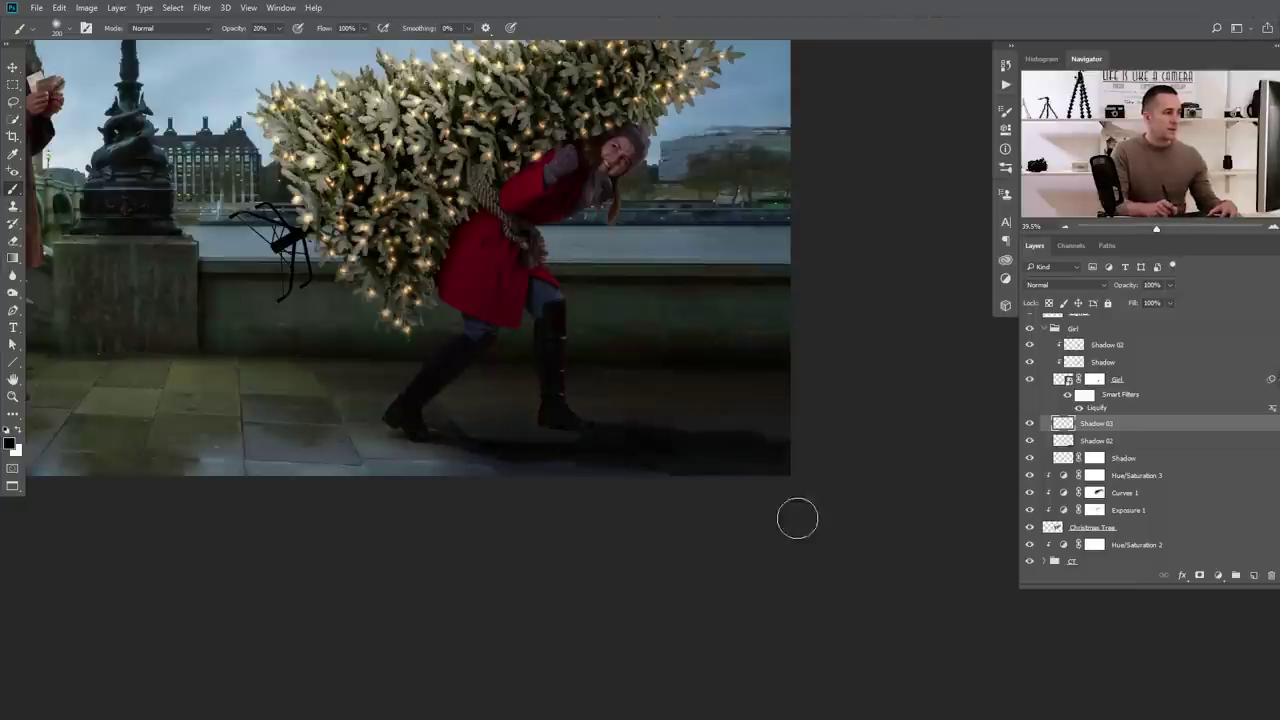
left_click_drag(414, 434, 966, 490)
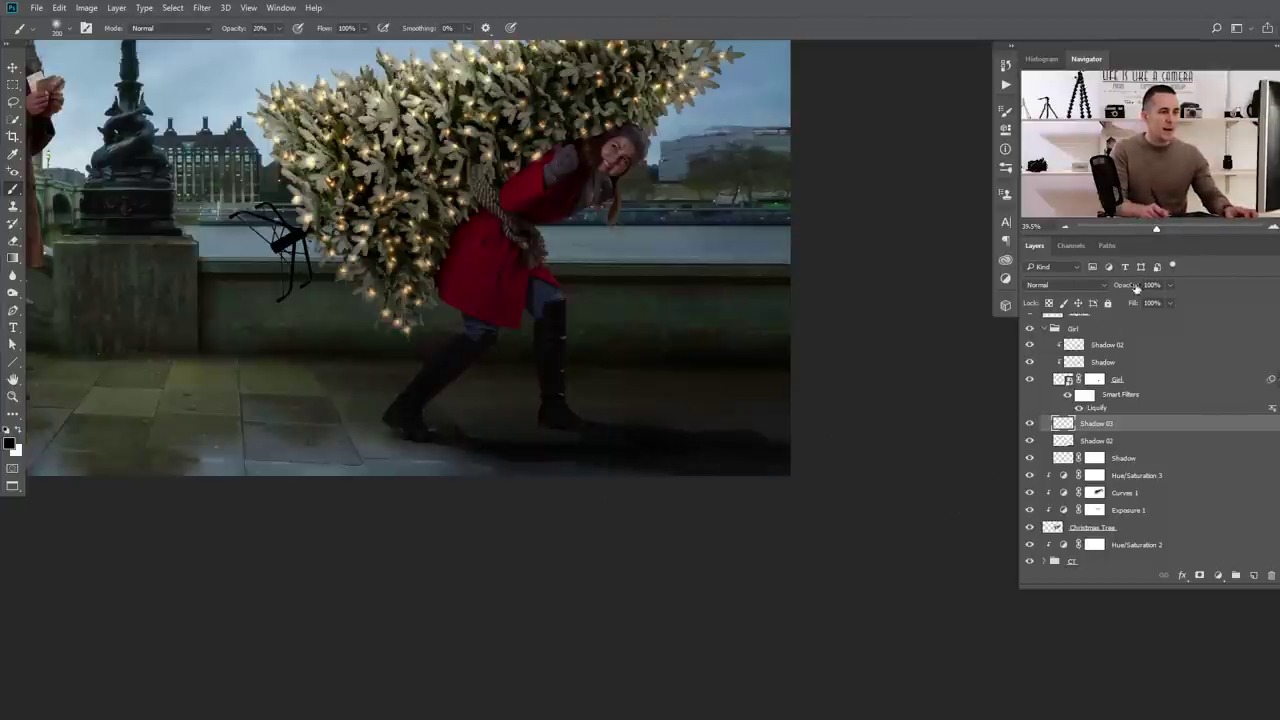
Lower the Shadow 03 layer's opacity to about 72% and the Shadow 02 layer's opacity to 44%
left_click_drag(1098, 287, 1106, 288)
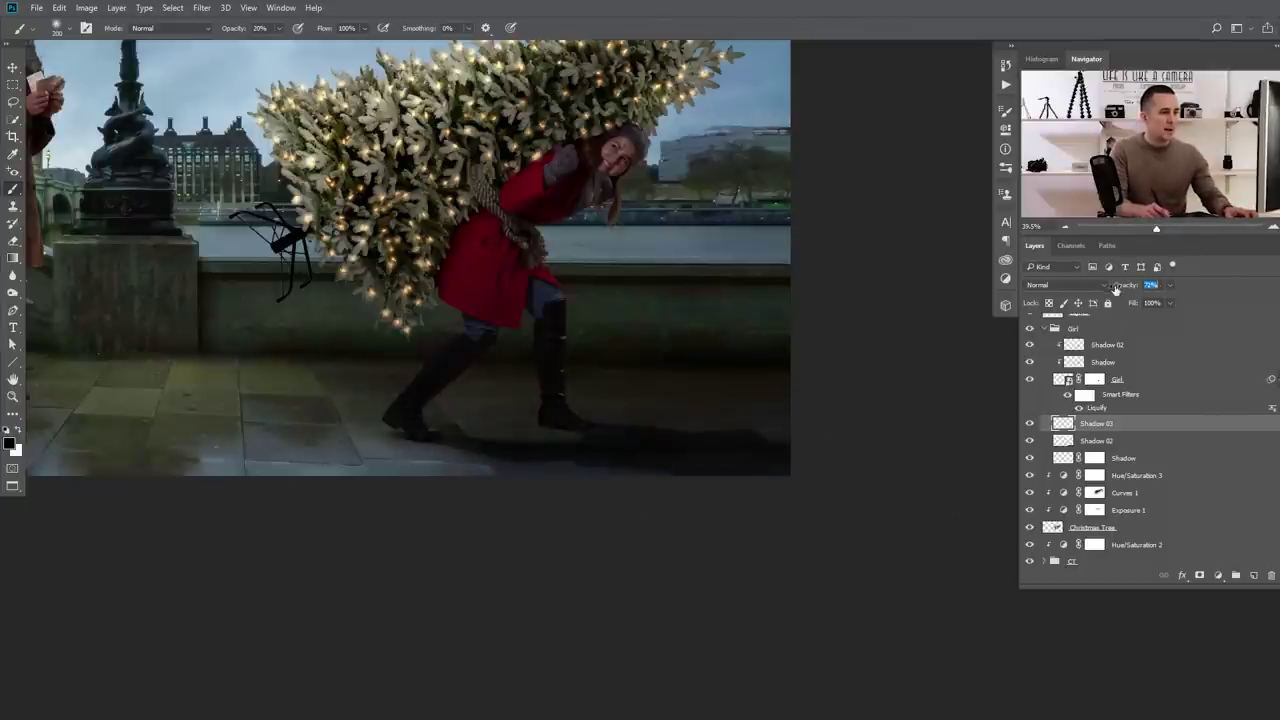
left_click(1063, 441)
left_click_drag(1123, 290, 1117, 290)
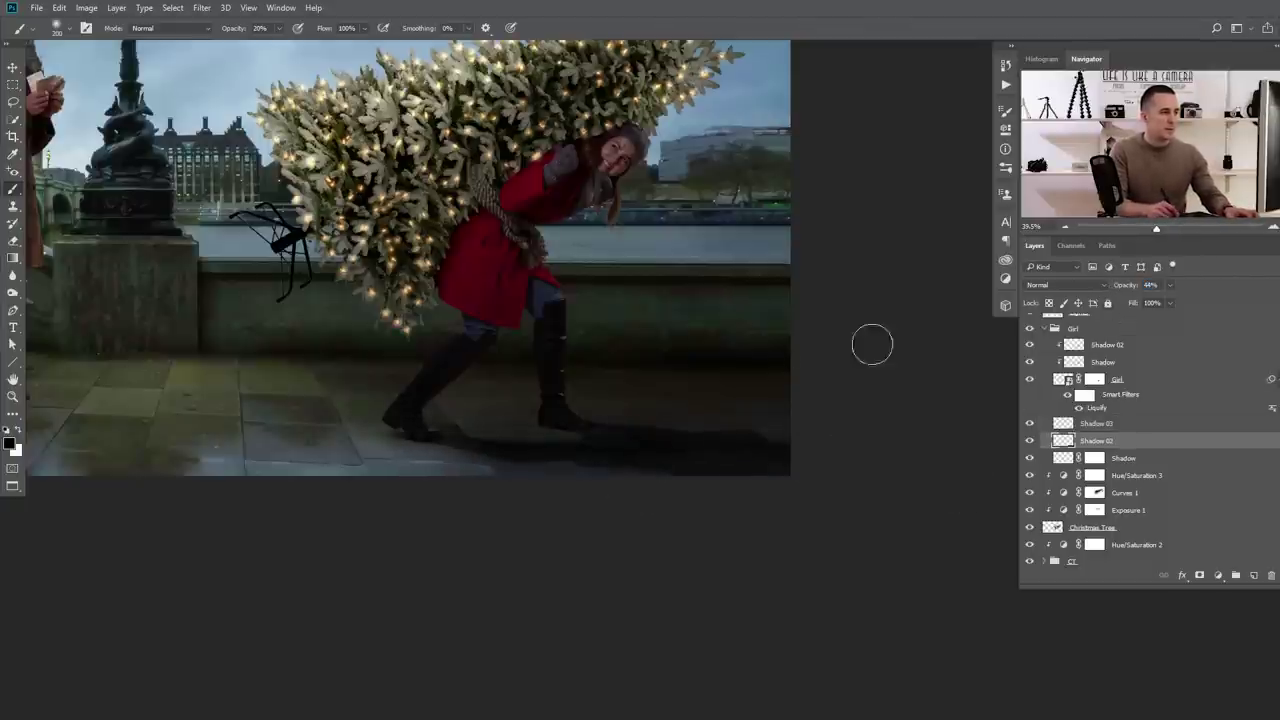
left_click_drag(736, 384, 689, 403)
left_click_drag(731, 466, 757, 533)
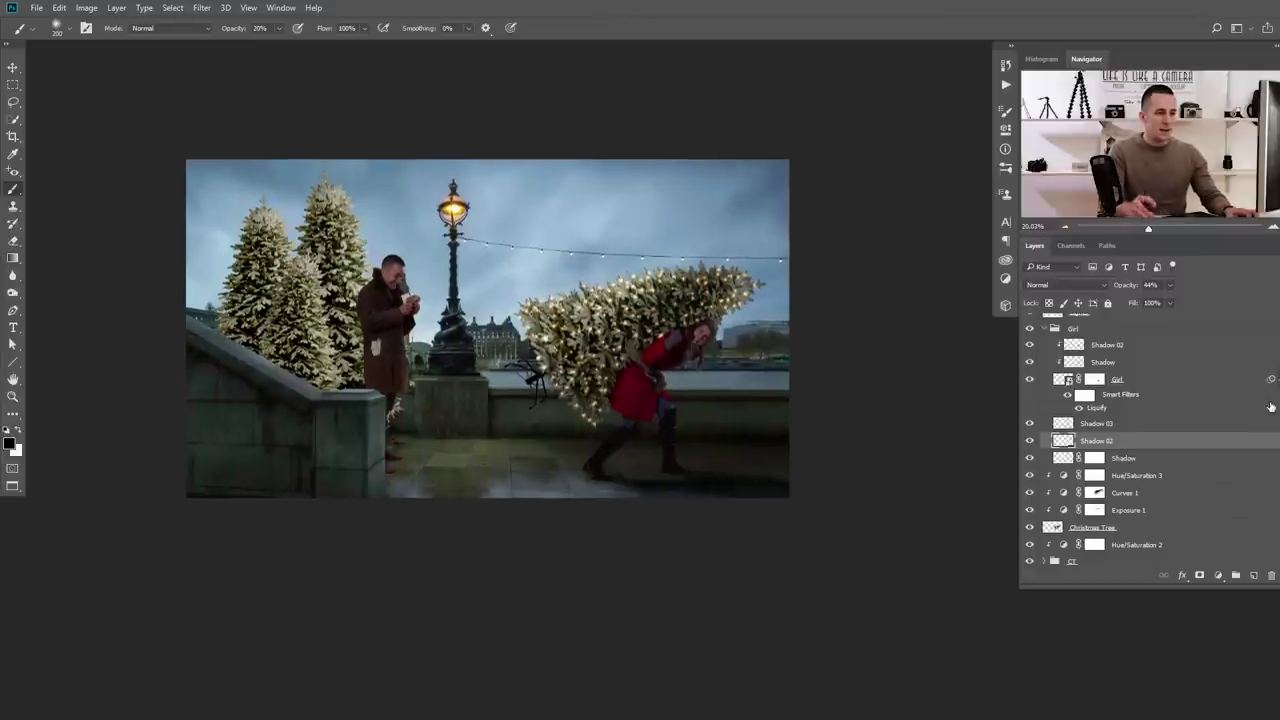
Delete the Curves 3 adjustment layer above BG
scroll(1108, 521, "down", 2)
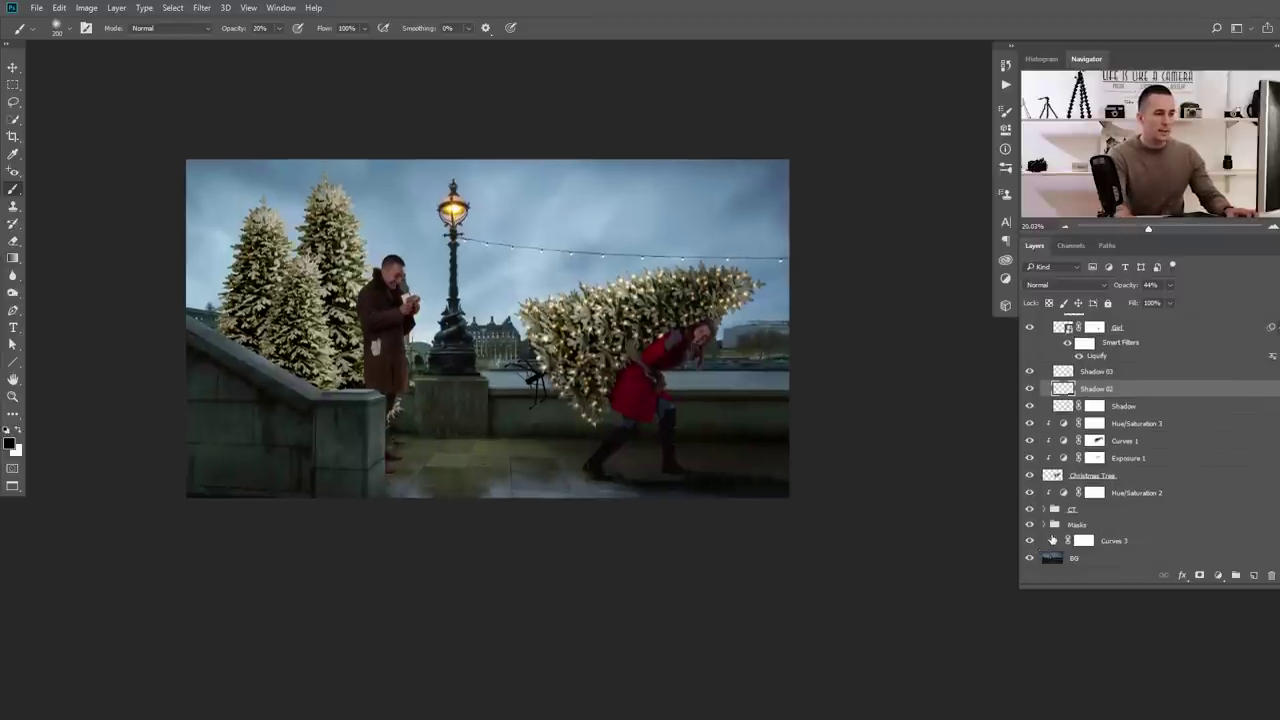
left_click(1052, 540)
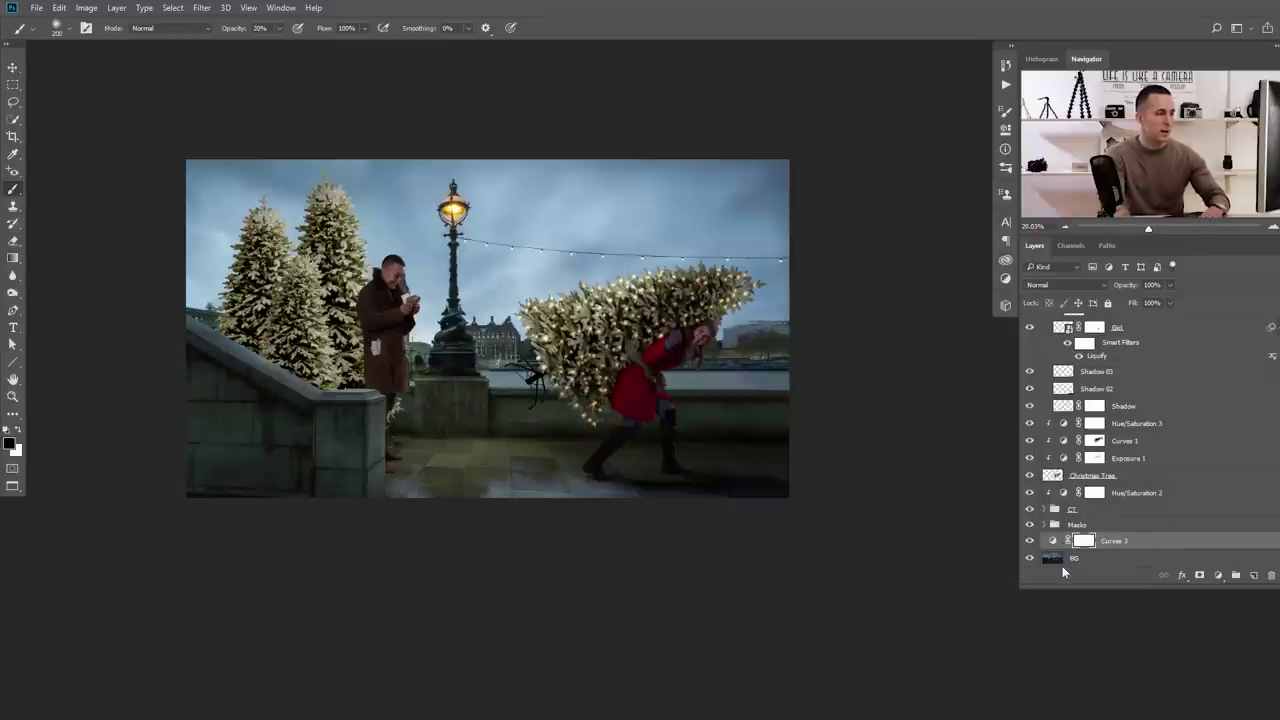
key("Delete")
left_click_drag(625, 443, 698, 507)
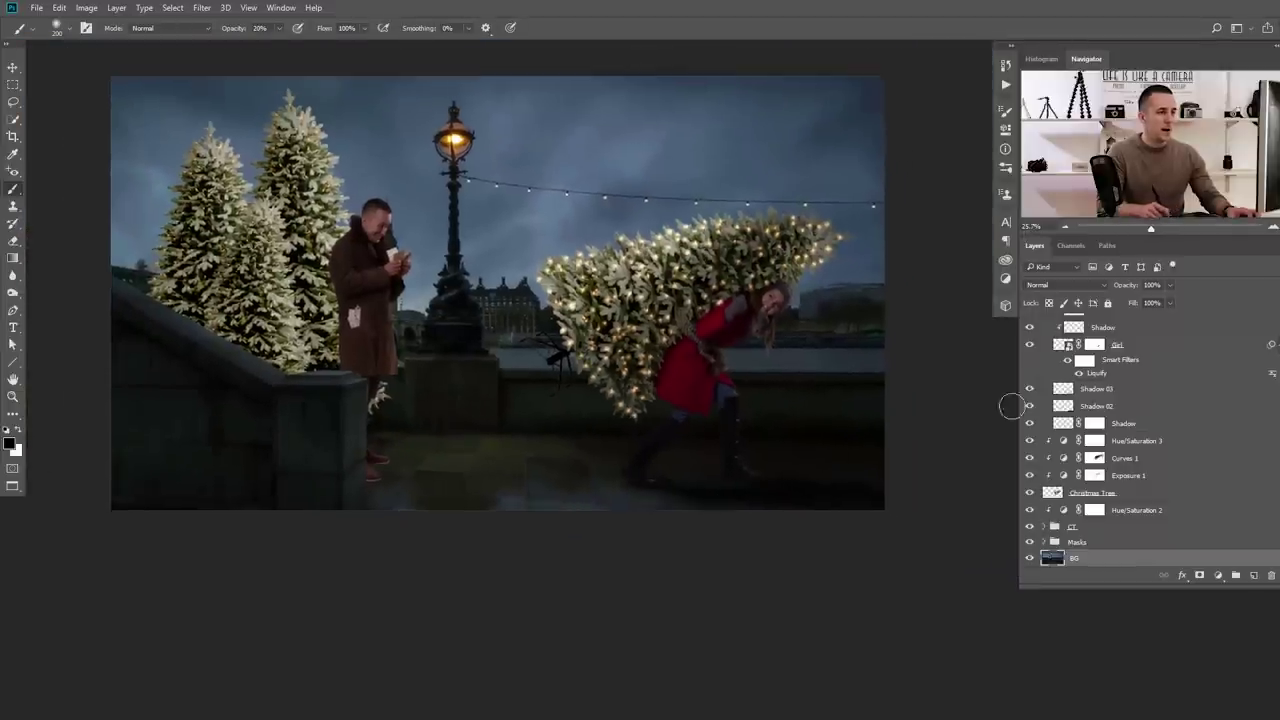
Hide and show the girl's Shadow, Shadow 02 and Shadow 03 layers to compare the scene with and without them
left_click(1031, 423)
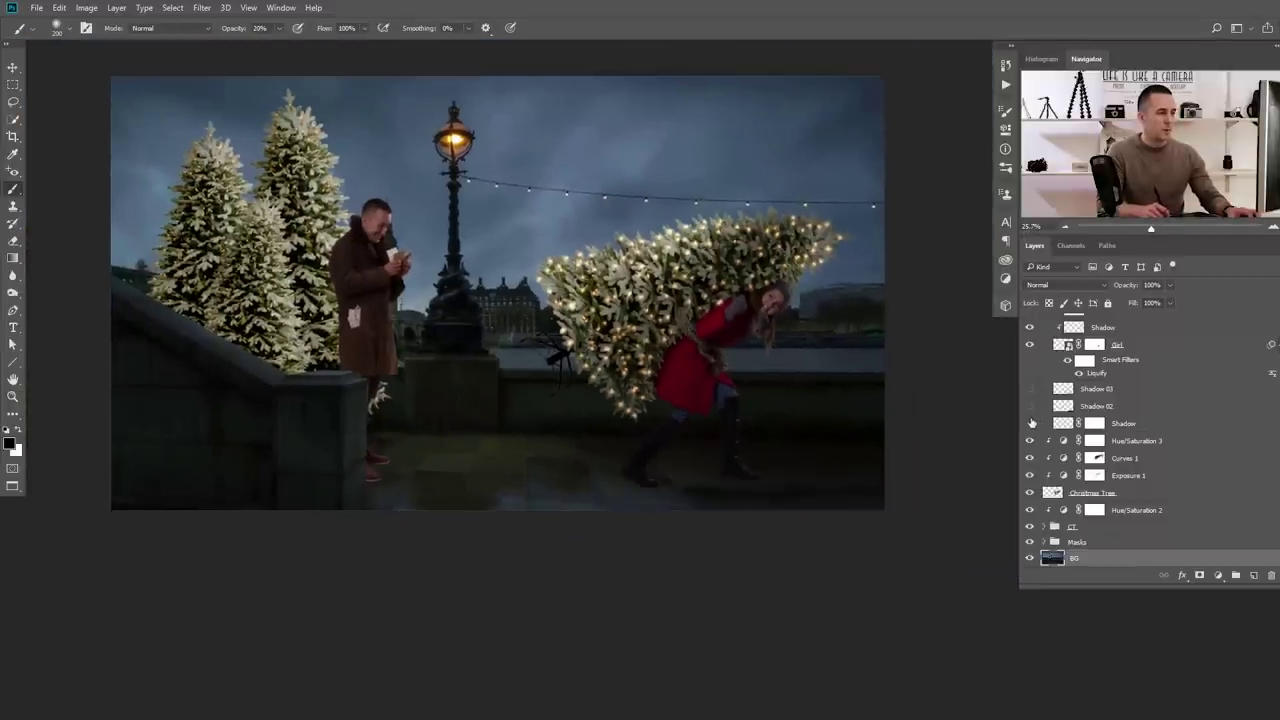
left_click(1031, 425)
left_click_drag(738, 461, 731, 494)
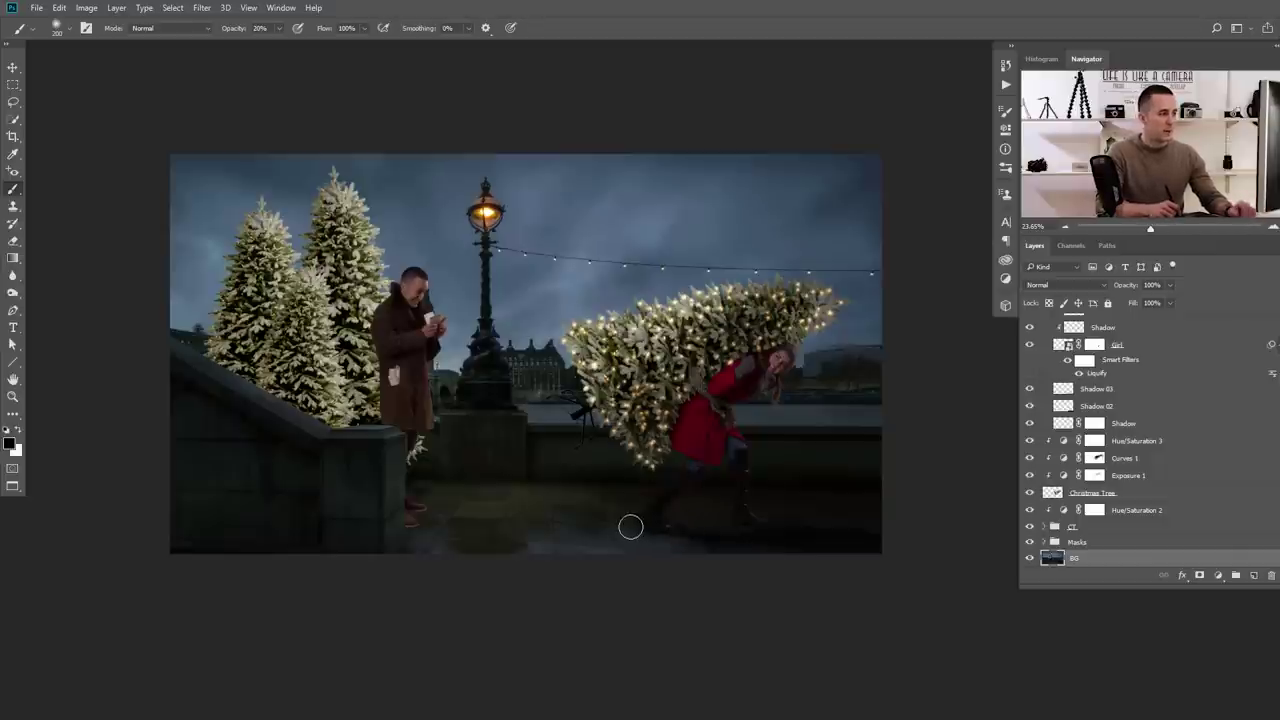
Add a new layer named Shadow directly below the Salesman layer
scroll(1137, 375, "up", 4)
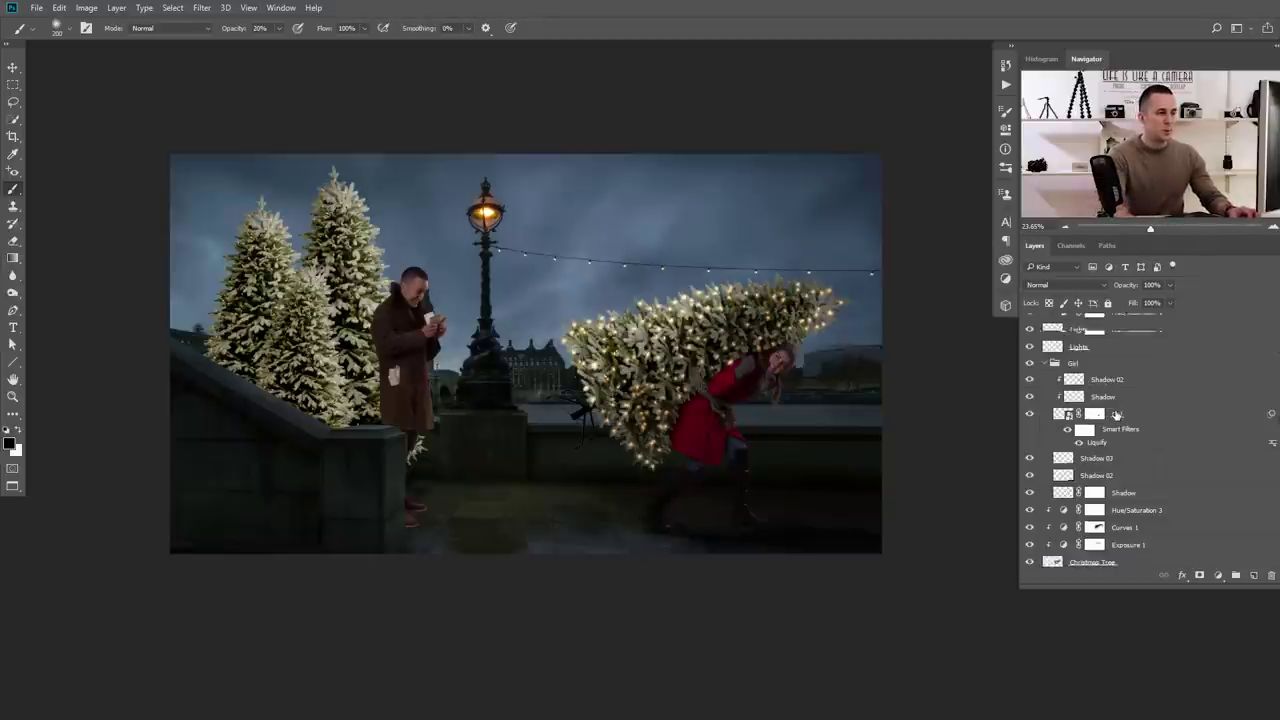
left_click(1051, 323)
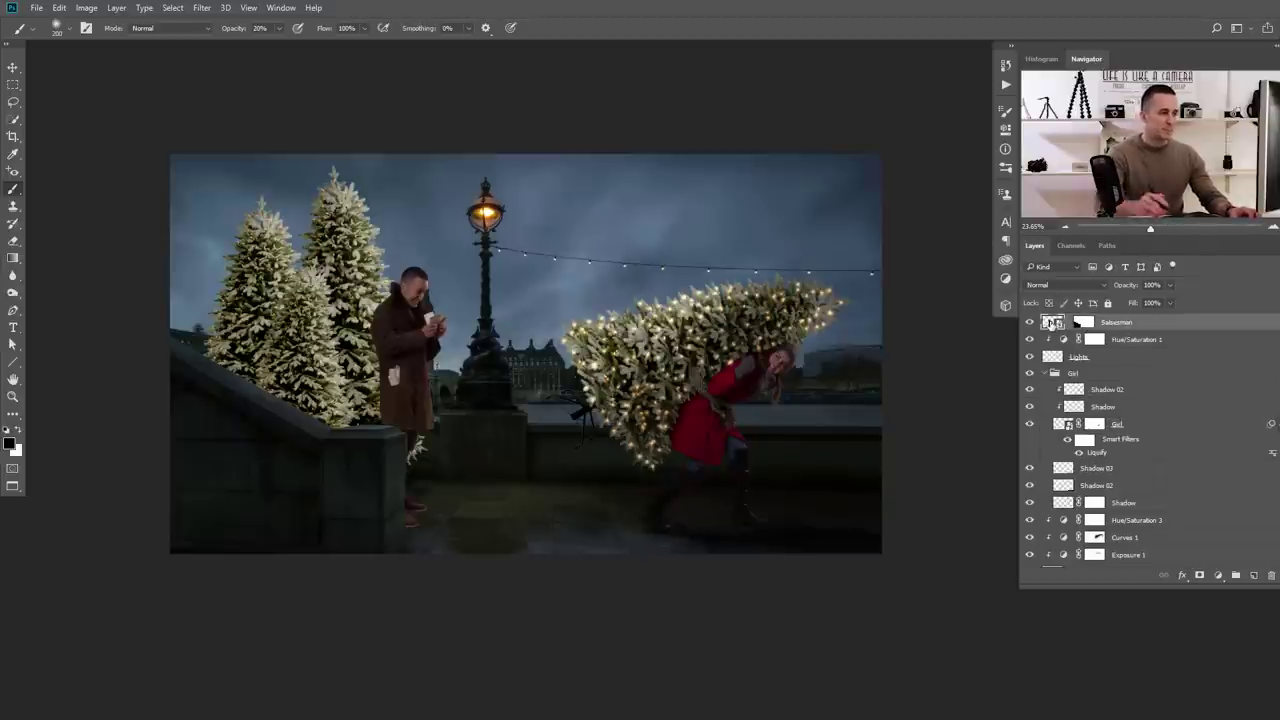
left_click(1253, 576)
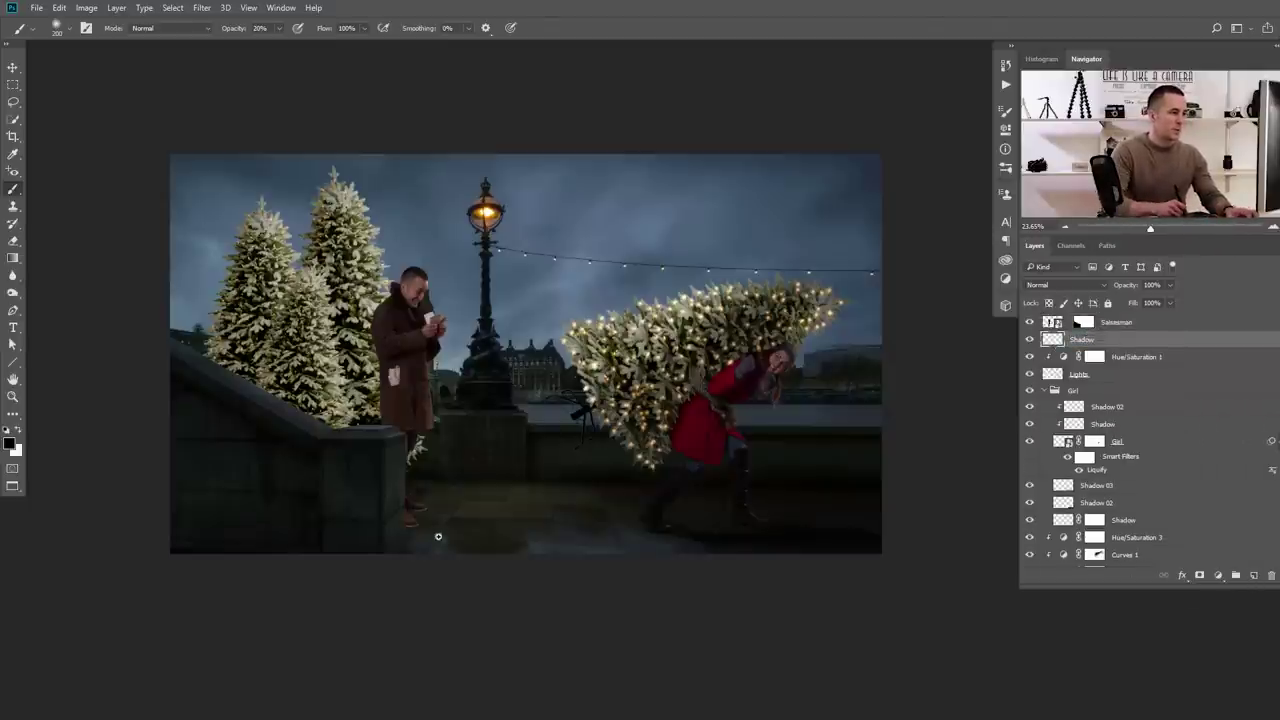
Increase the round brush's hardness and shrink its tip to suit the area beneath the salesman's shoes
scroll(438, 537, "up", 5)
right_click(510, 417)
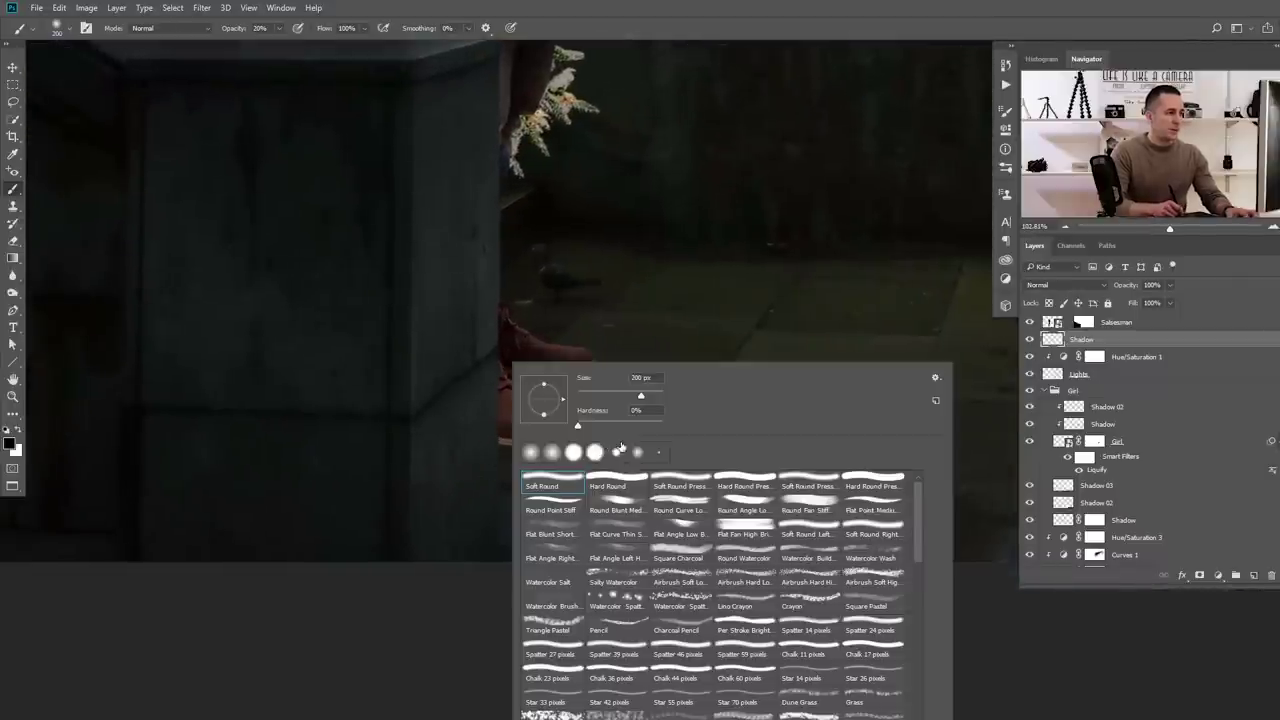
left_click(647, 424)
left_click(420, 618)
key("bracketleft")
key("bracketleft")
key("bracketleft")
key("bracketleft")
key("bracketleft")
key("bracketleft")
key("bracketleft")
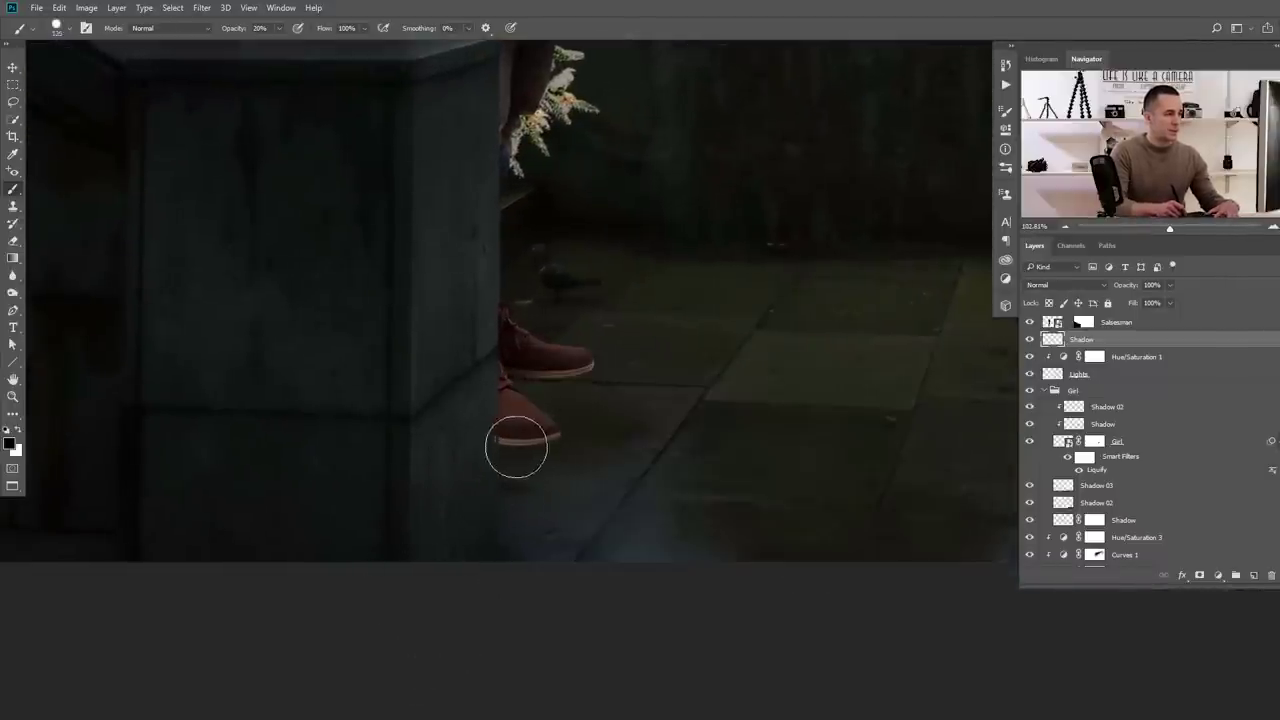
key("bracketleft")
key("bracketleft")
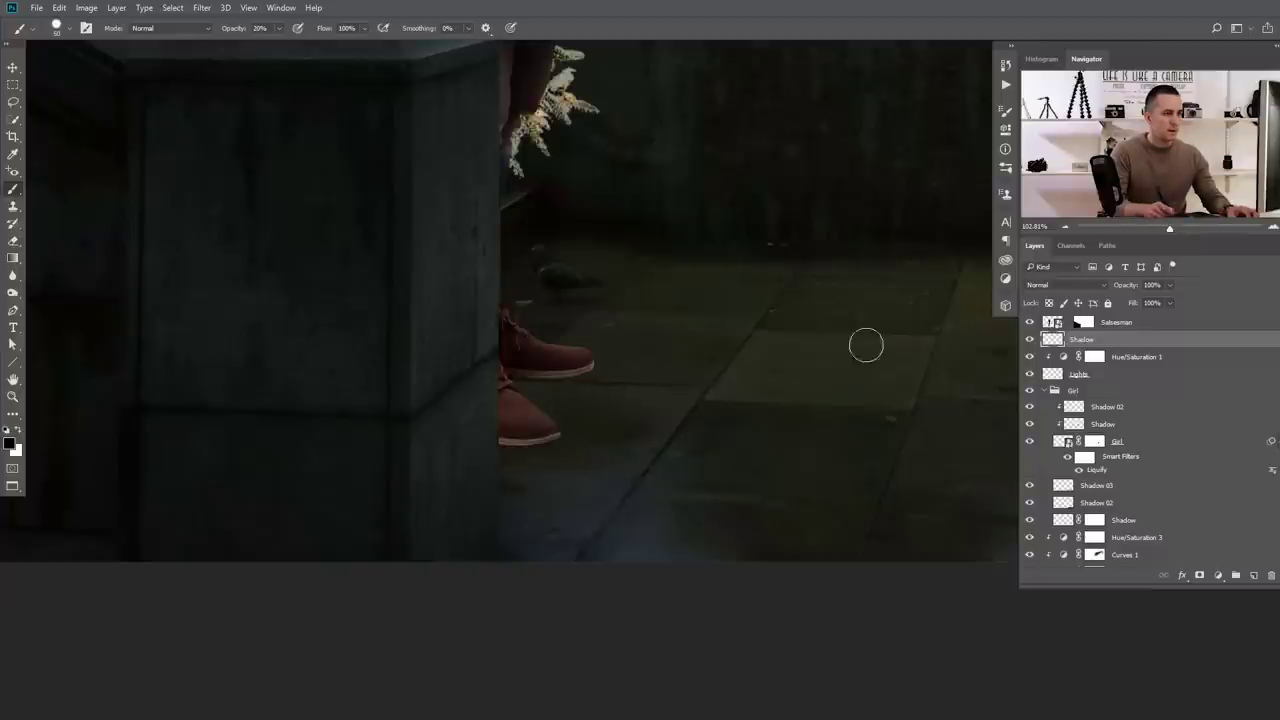
Copy the Salesman layer's mask onto Shadow and paint black contact shadows under his shoes at 100% brush opacity
left_click_drag(1085, 322, 1071, 346, "alt")
key("ctrl+z")
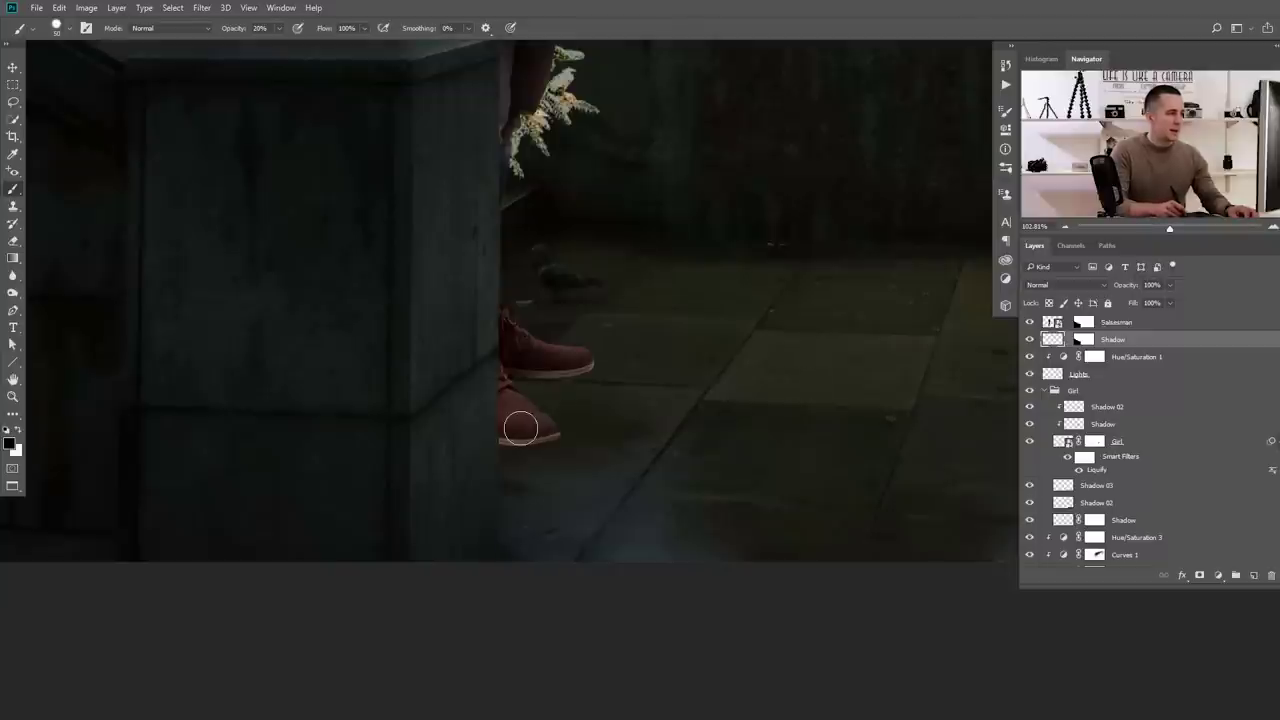
left_click_drag(266, 28, 337, 41)
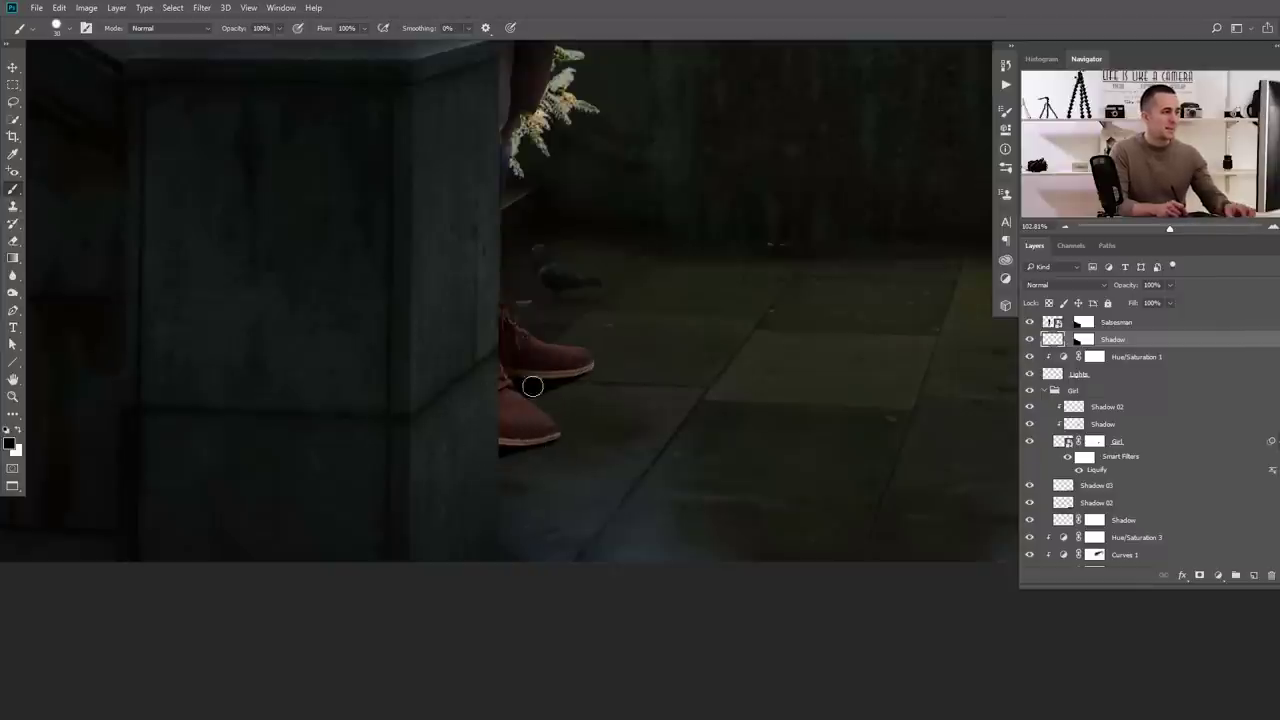
Lower the opacity of the salesman's Shadow layer to 75%
scroll(449, 420, "down", 5)
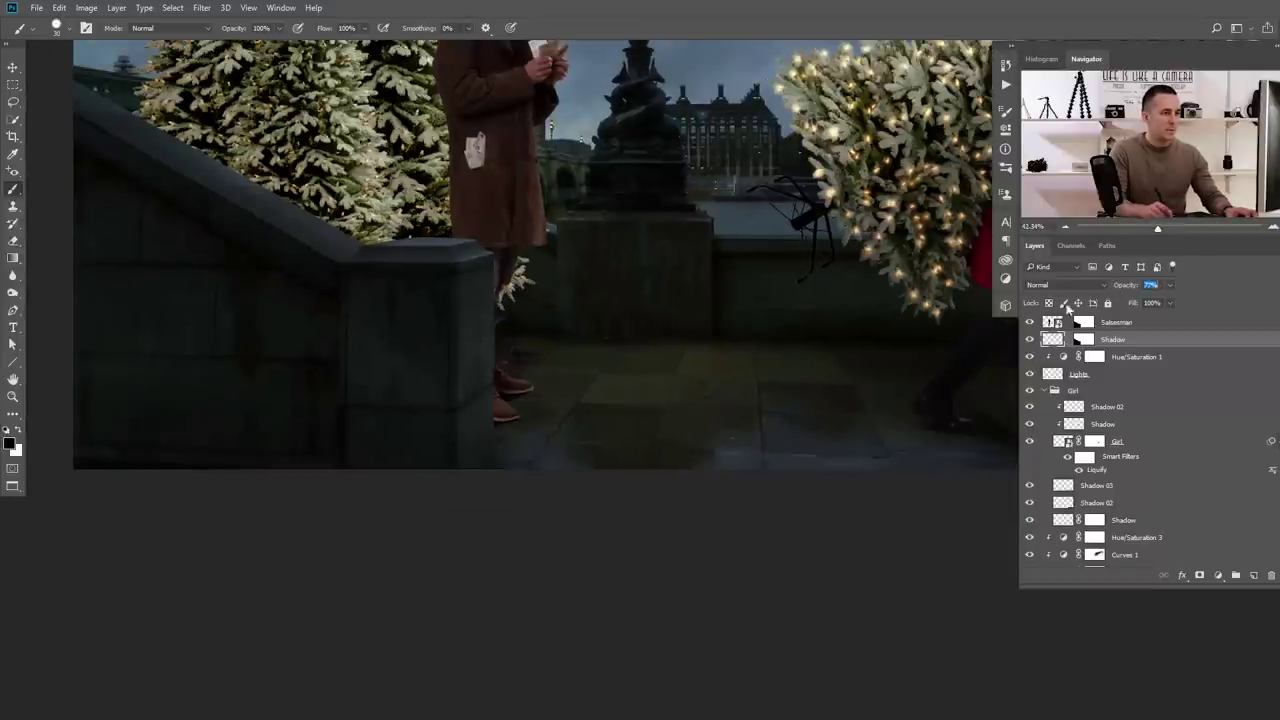
scroll(537, 420, "up", 5)
scroll(610, 440, "down", 7)
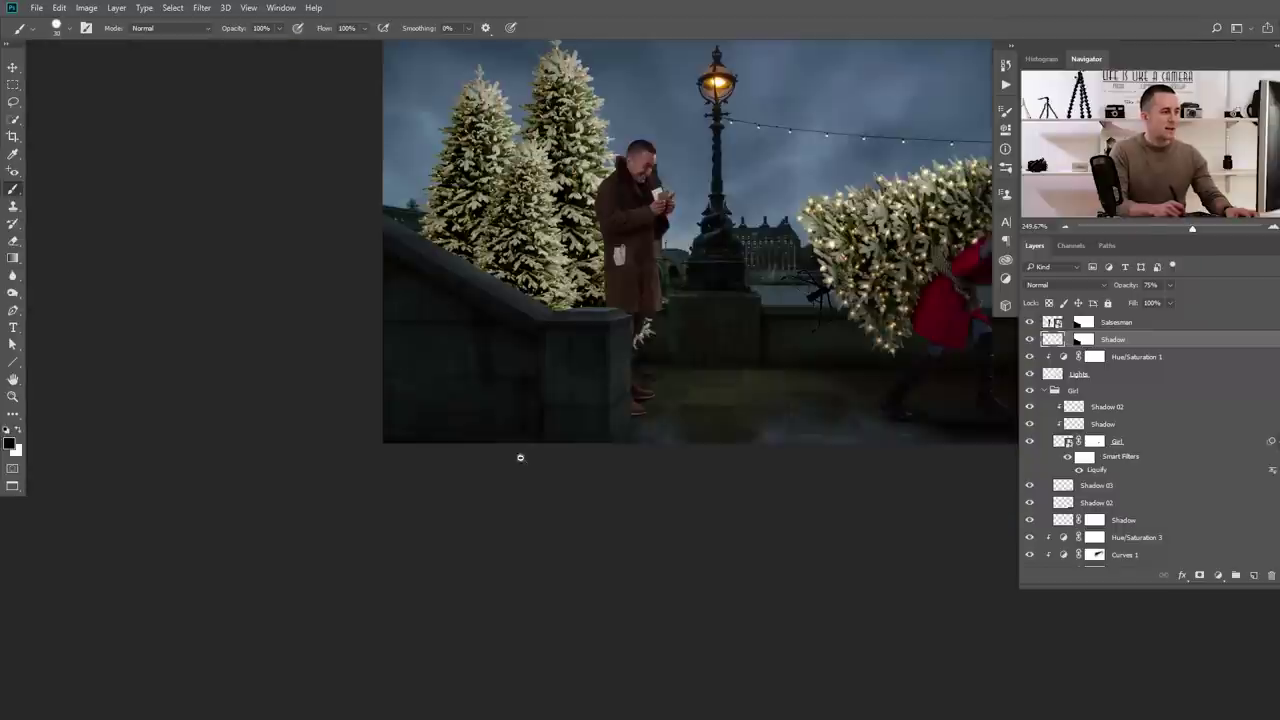
Extend the contact shadows beneath both of the salesman's shoes diagonally back toward the stone pillar
scroll(520, 457, "up", 6)
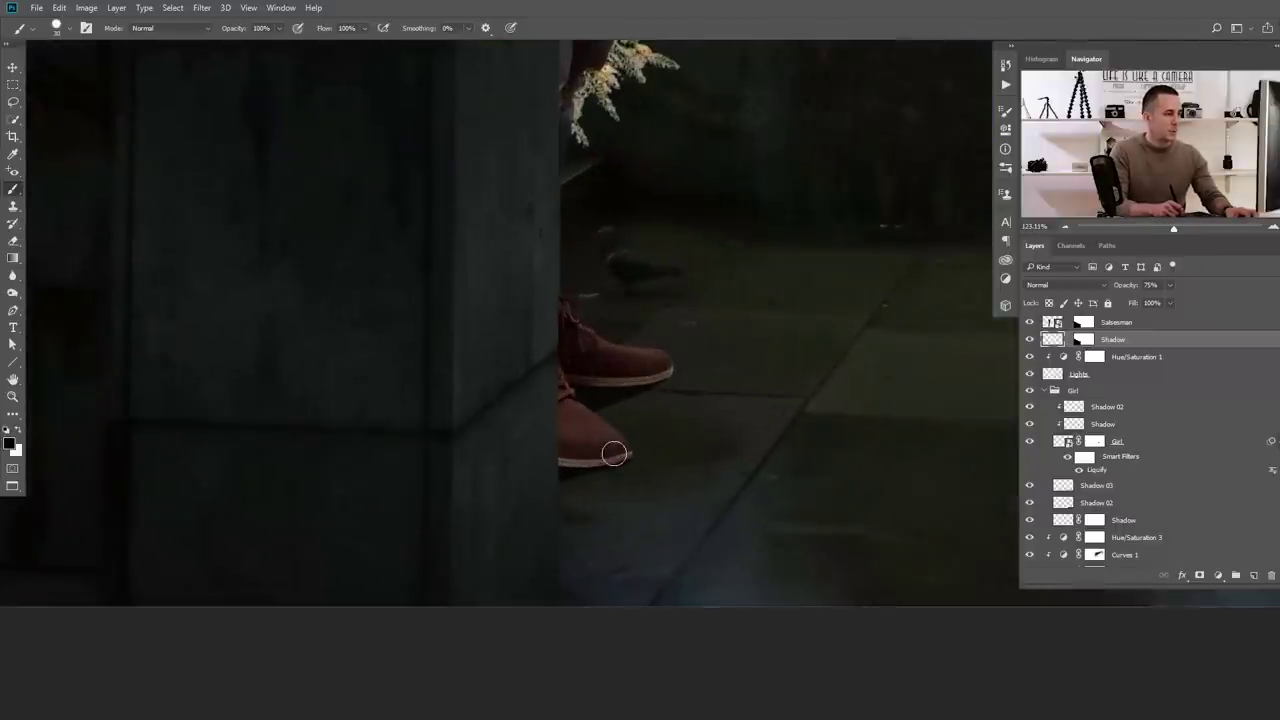
scroll(512, 478, "down", 7)
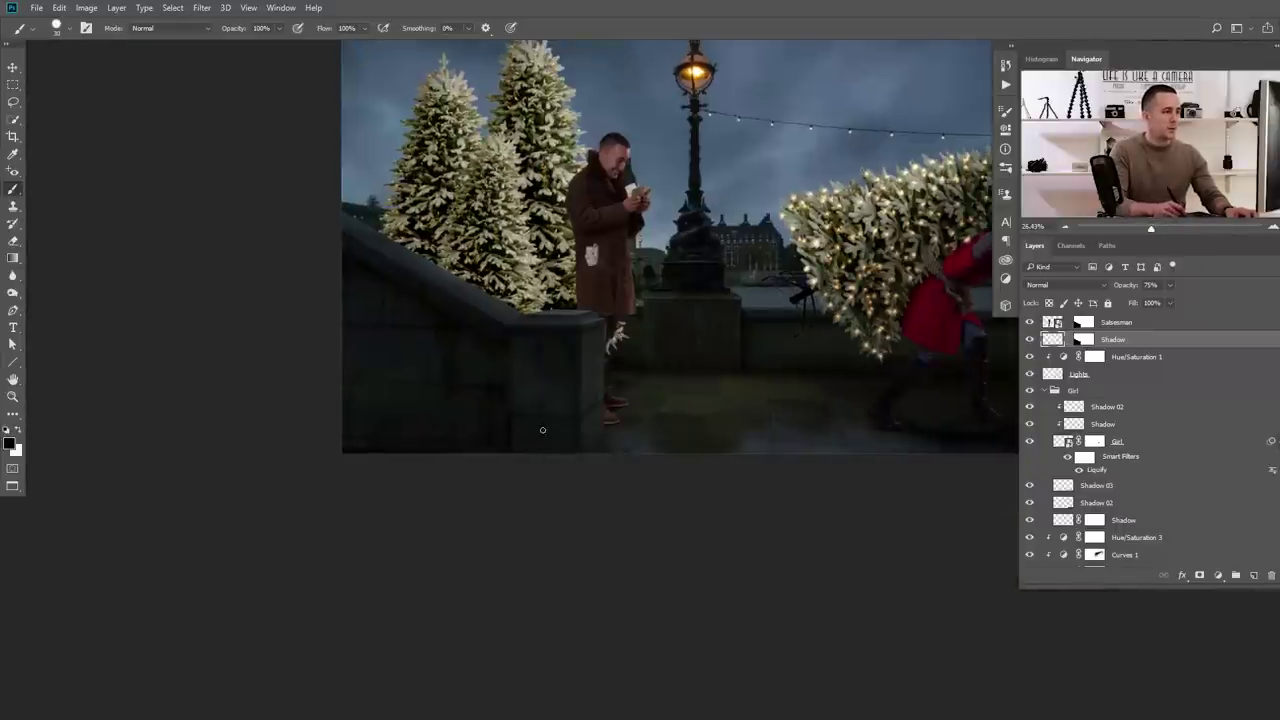
scroll(542, 430, "up", 4)
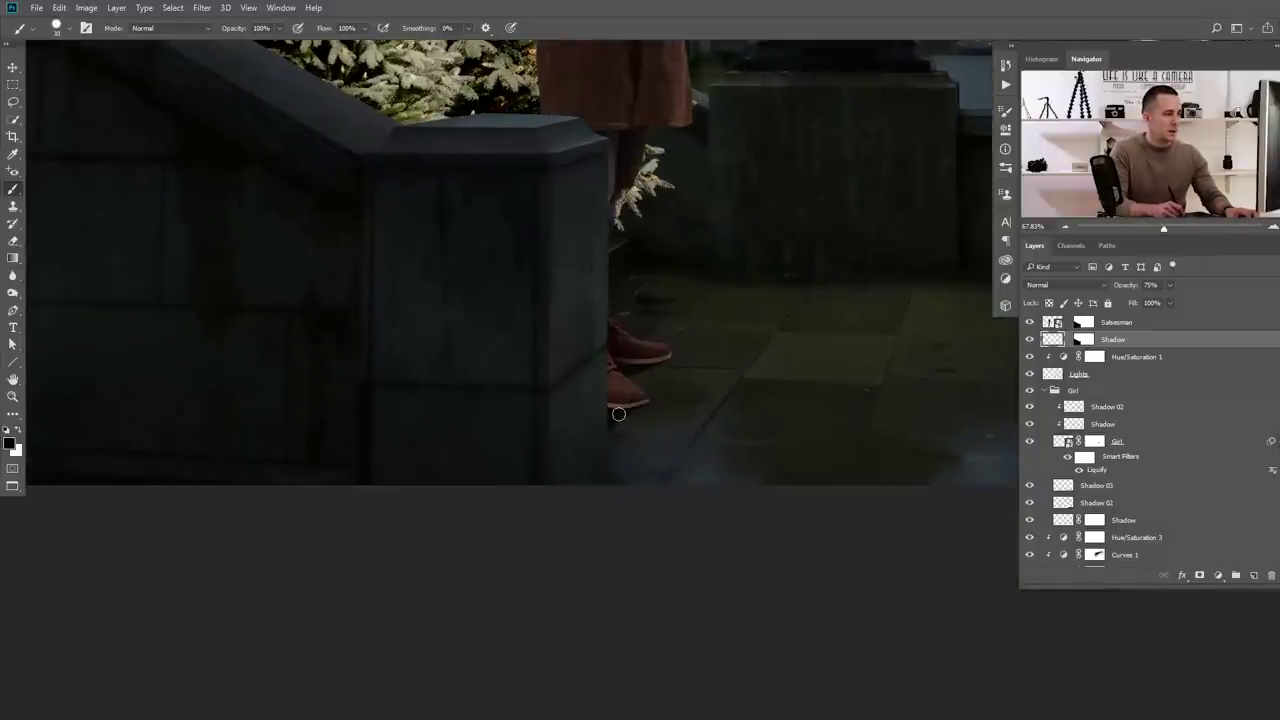
scroll(618, 413, "up", 2)
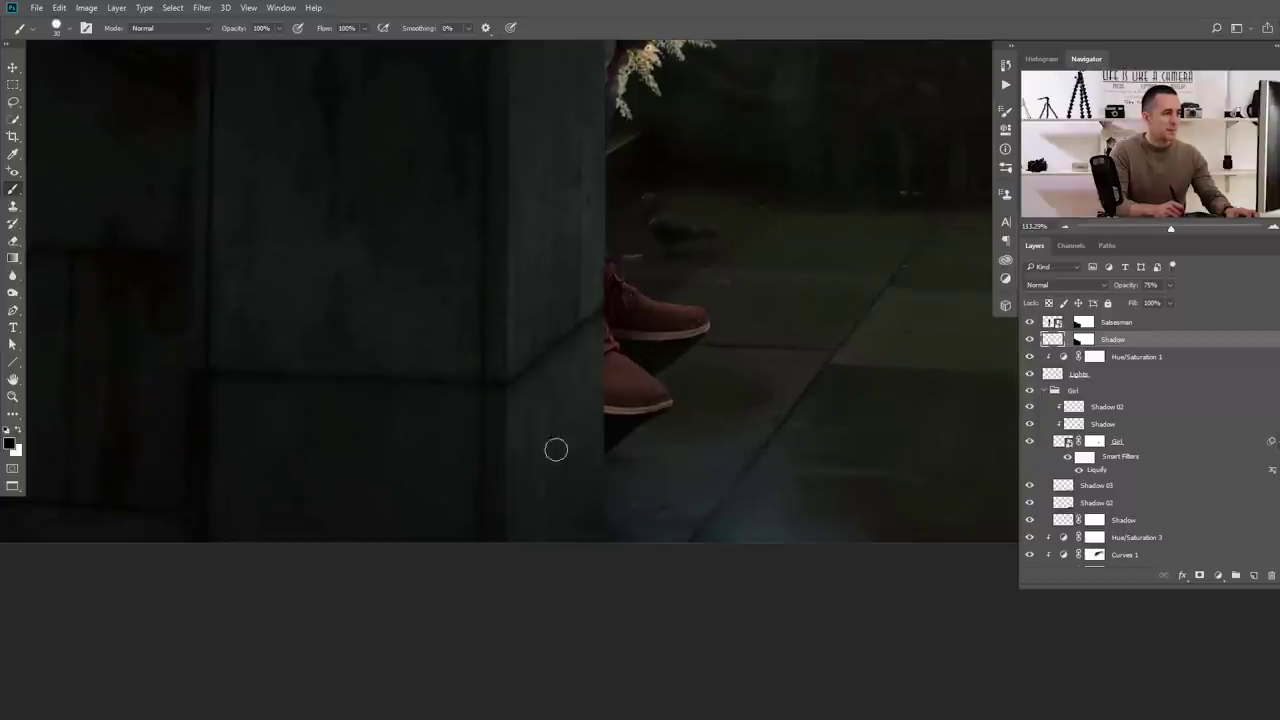
scroll(554, 450, "down", 6)
scroll(600, 440, "up", 5)
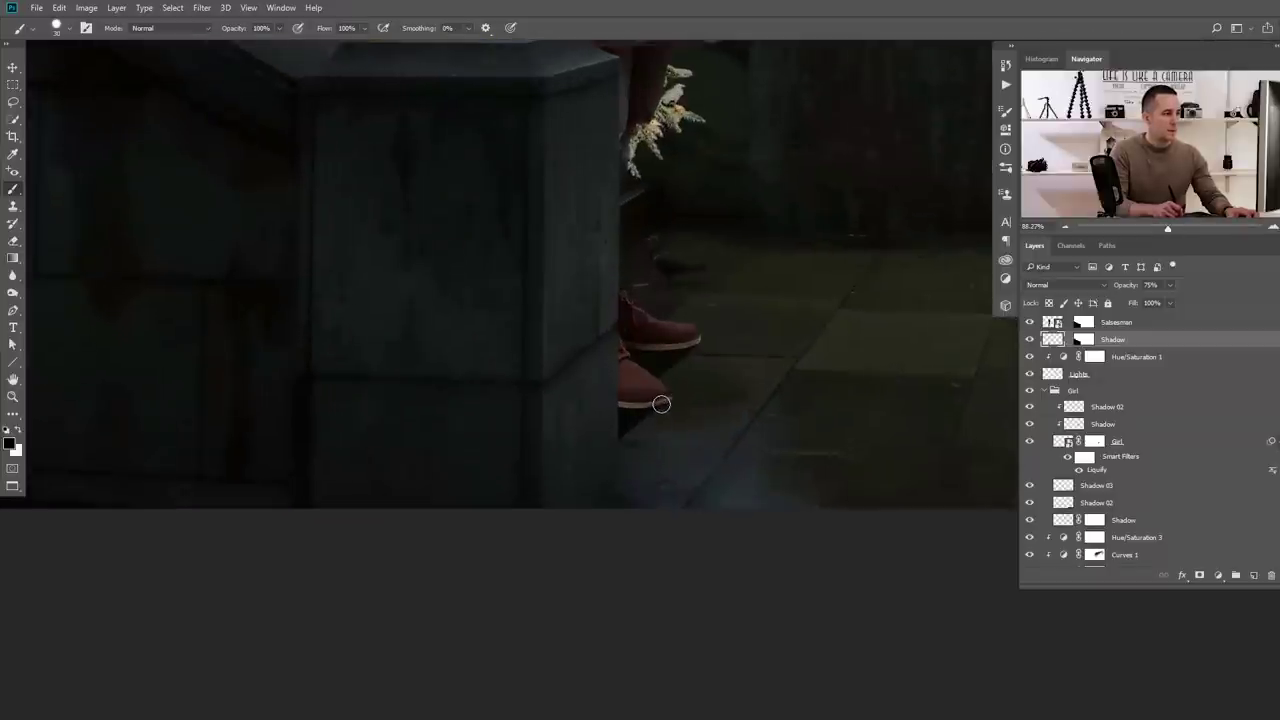
scroll(600, 425, "down", 5)
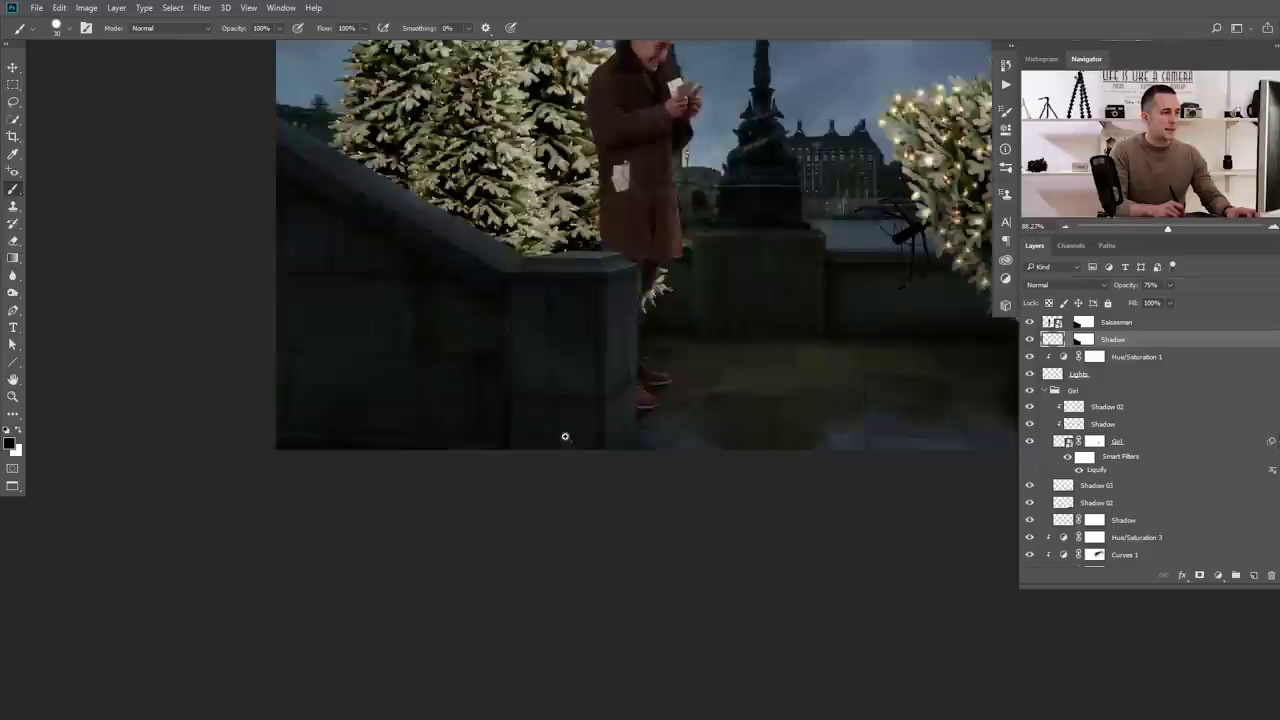
Fade the outer edges of the salesman's shoe shadows on the Shadow layer's mask with a larger, softer black brush at 20% opacity
scroll(582, 430, "up", 2)
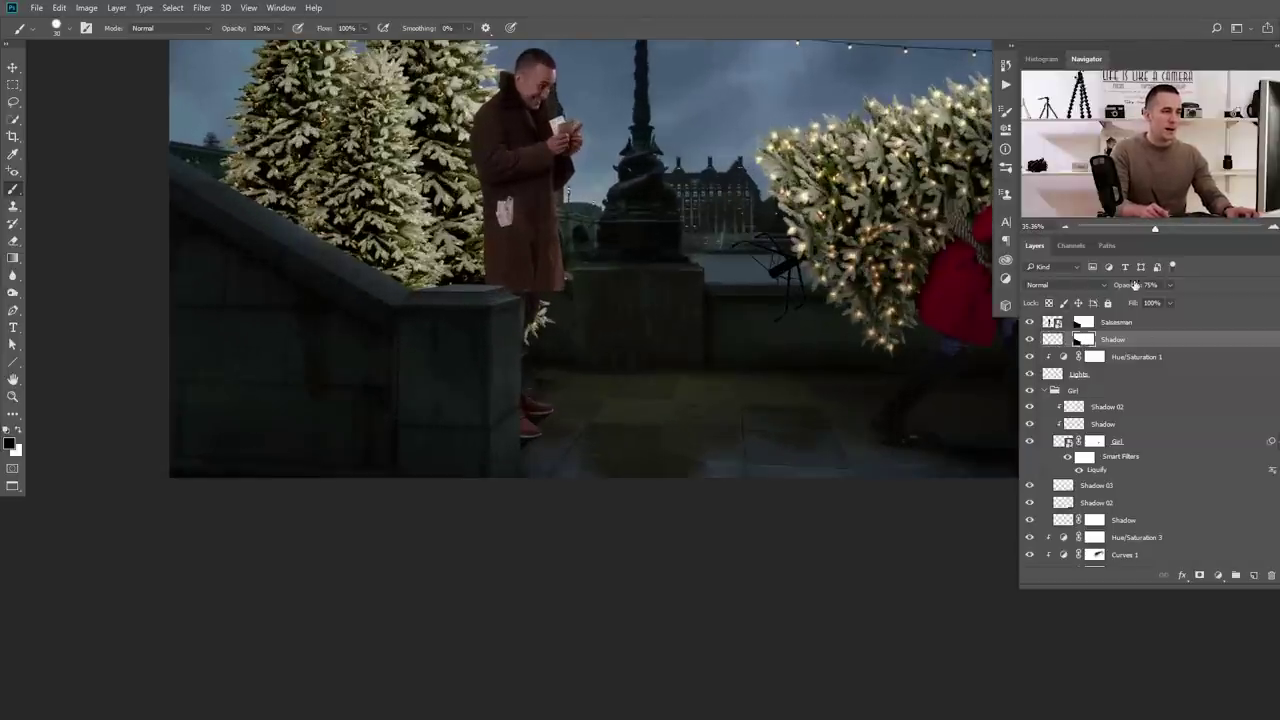
scroll(482, 440, "up", 4)
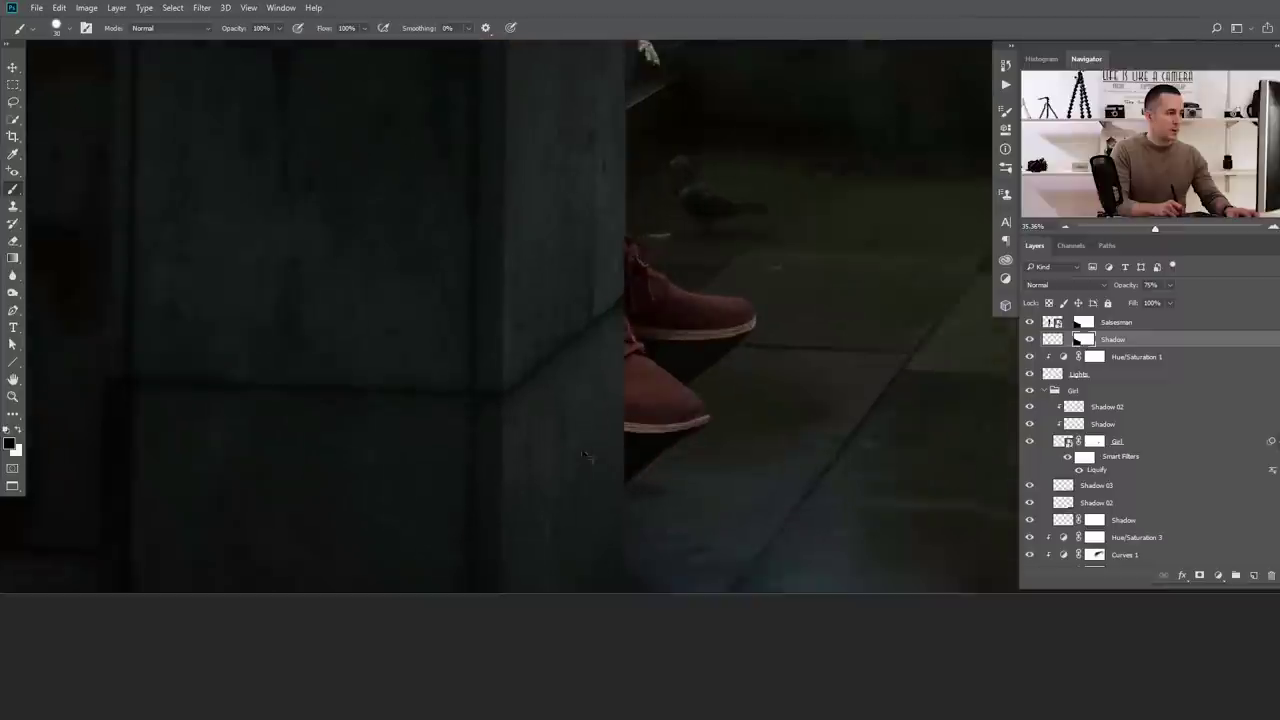
right_click(643, 447)
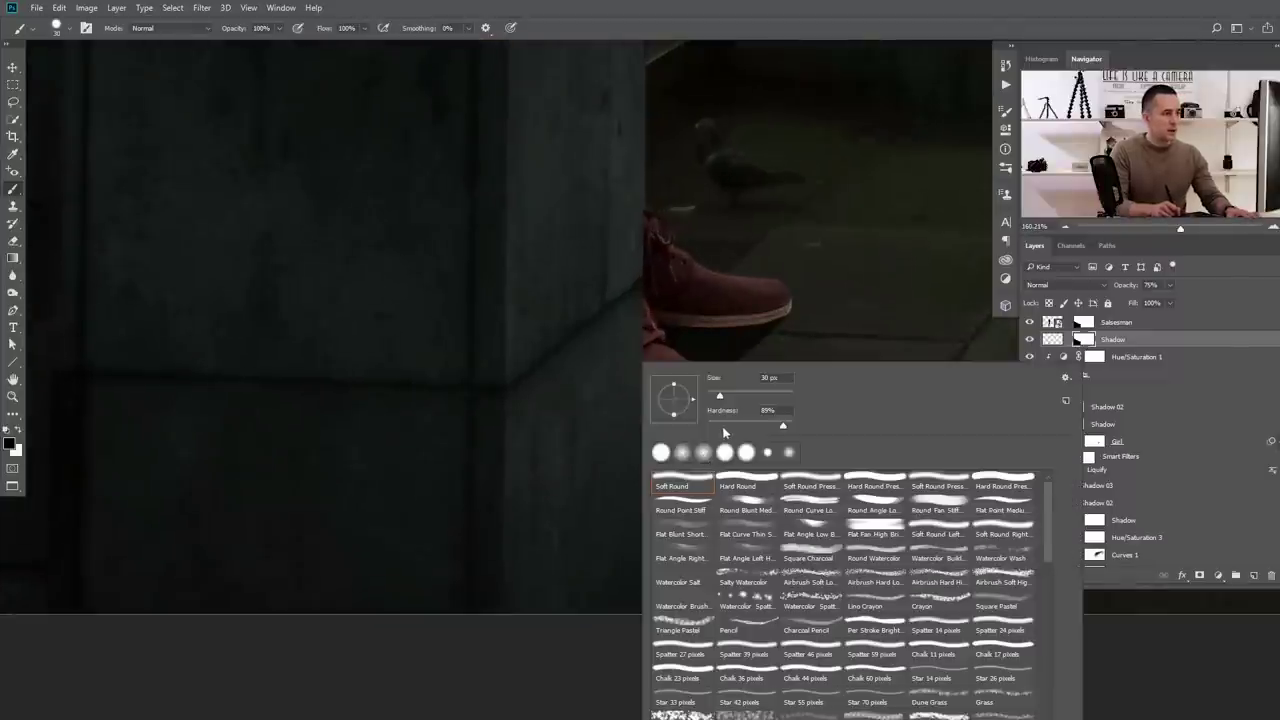
key("Return")
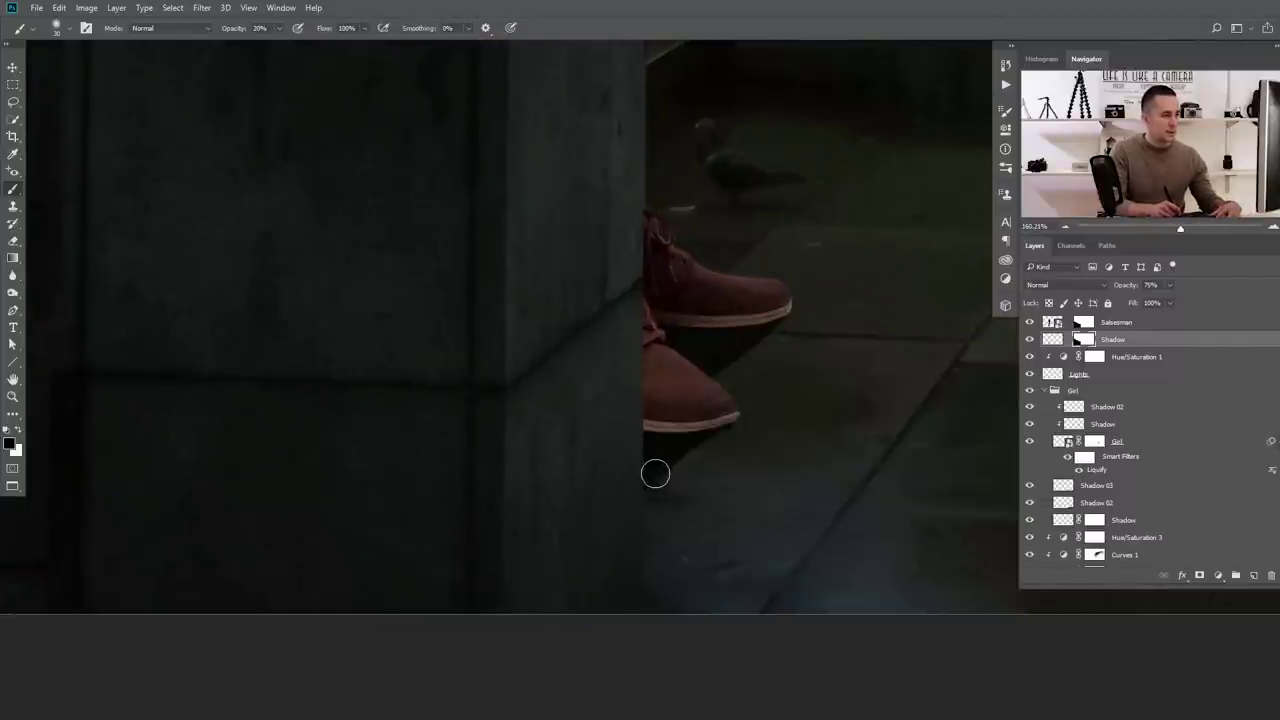
key("bracketright")
key("bracketright")
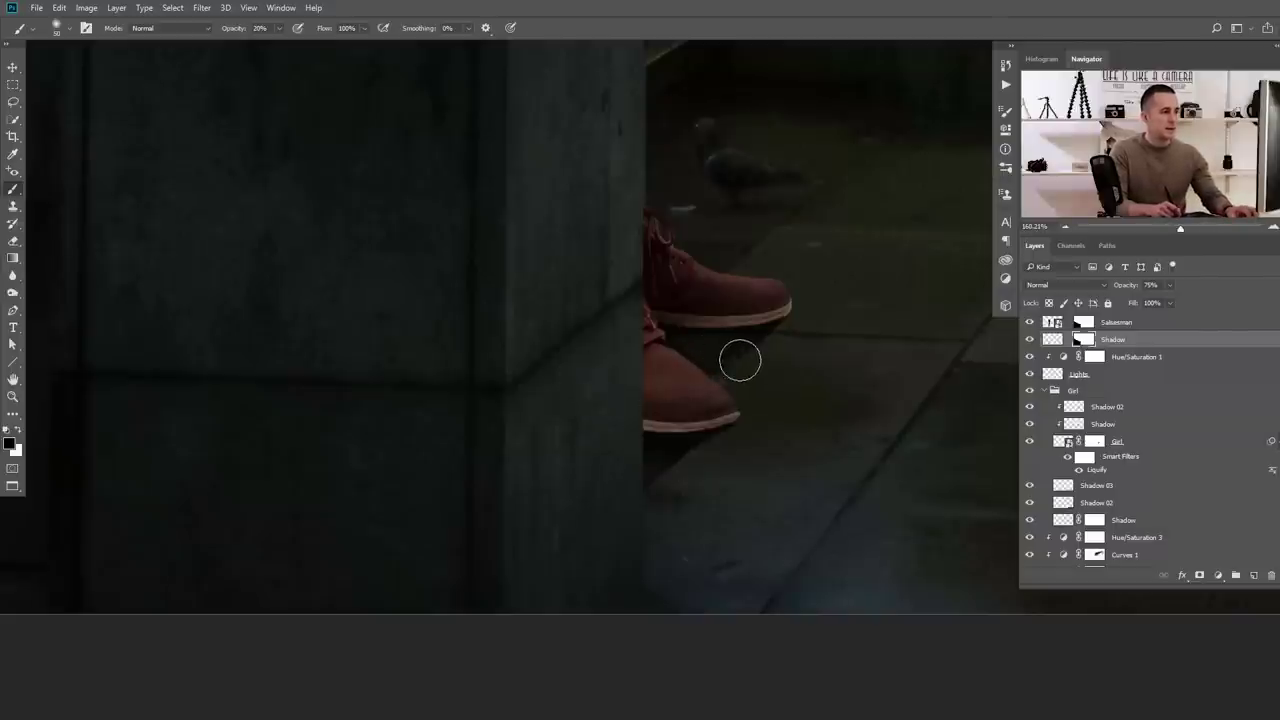
key("ctrl+0")
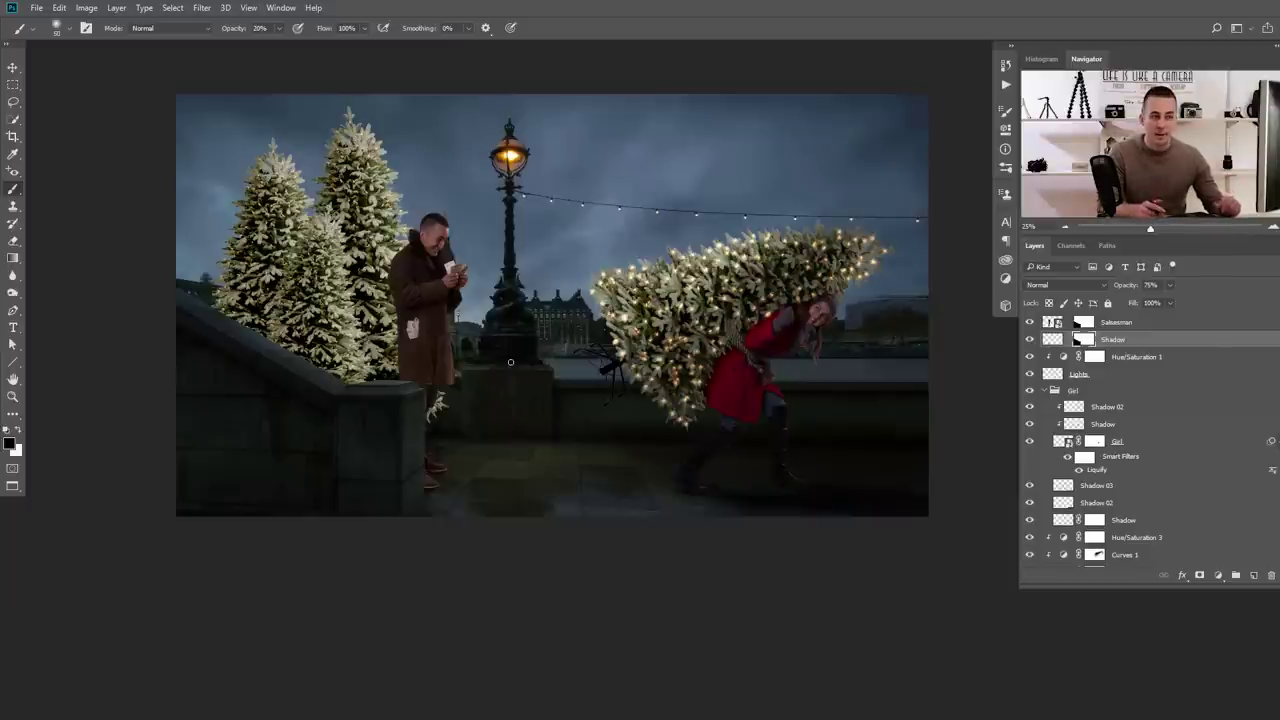
Add a new empty layer directly above BG and switch the foreground colour to white with brush opacity at 100%
left_click(1053, 322)
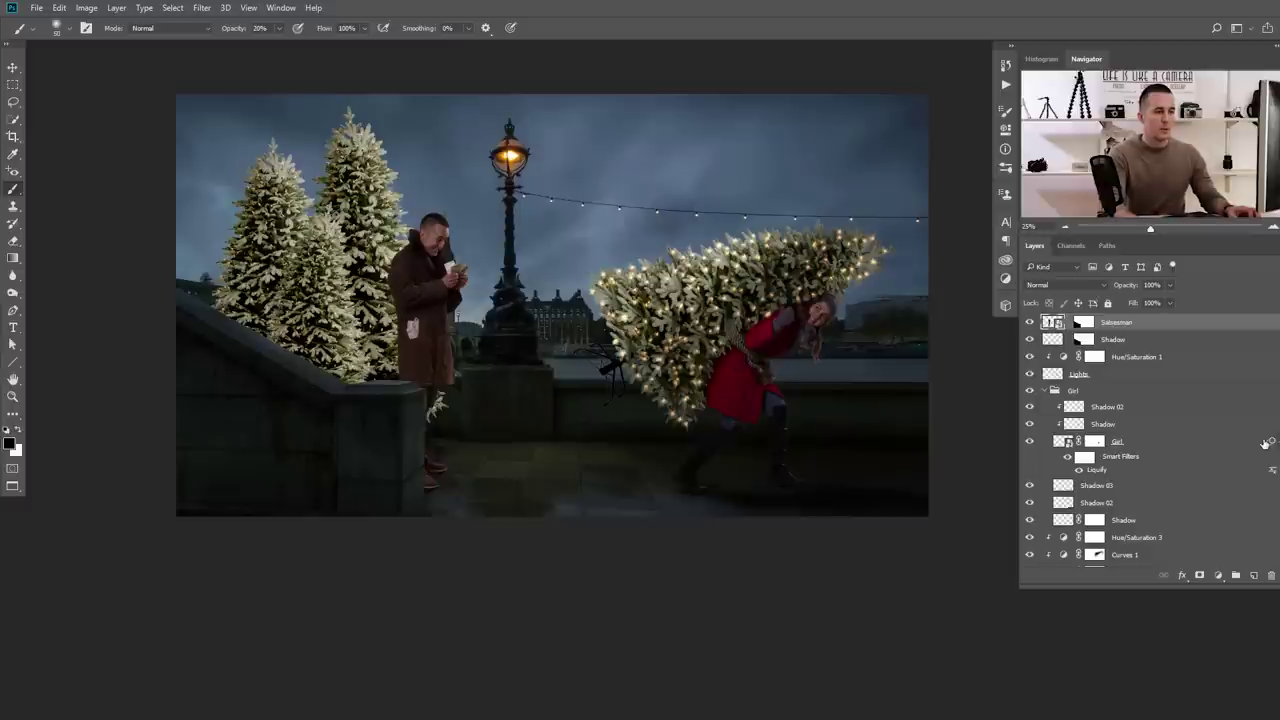
scroll(1150, 470, "down", 3)
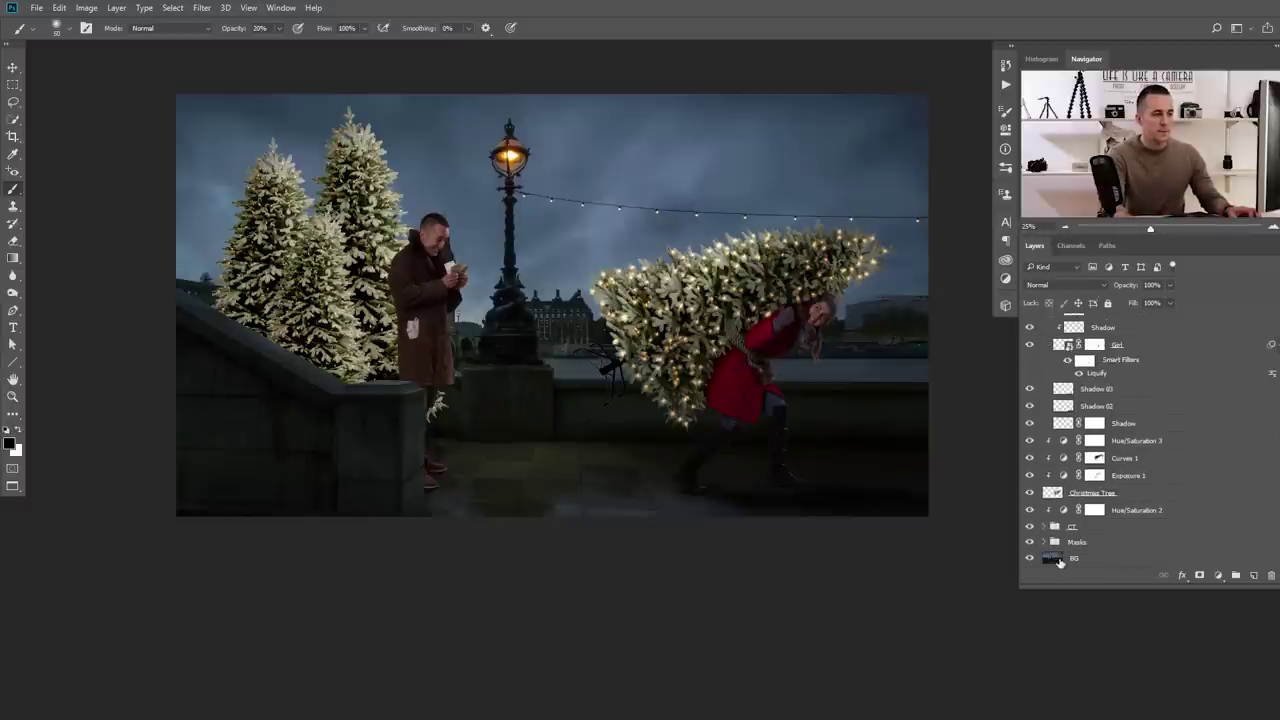
left_click(1059, 561)
left_click(1253, 578)
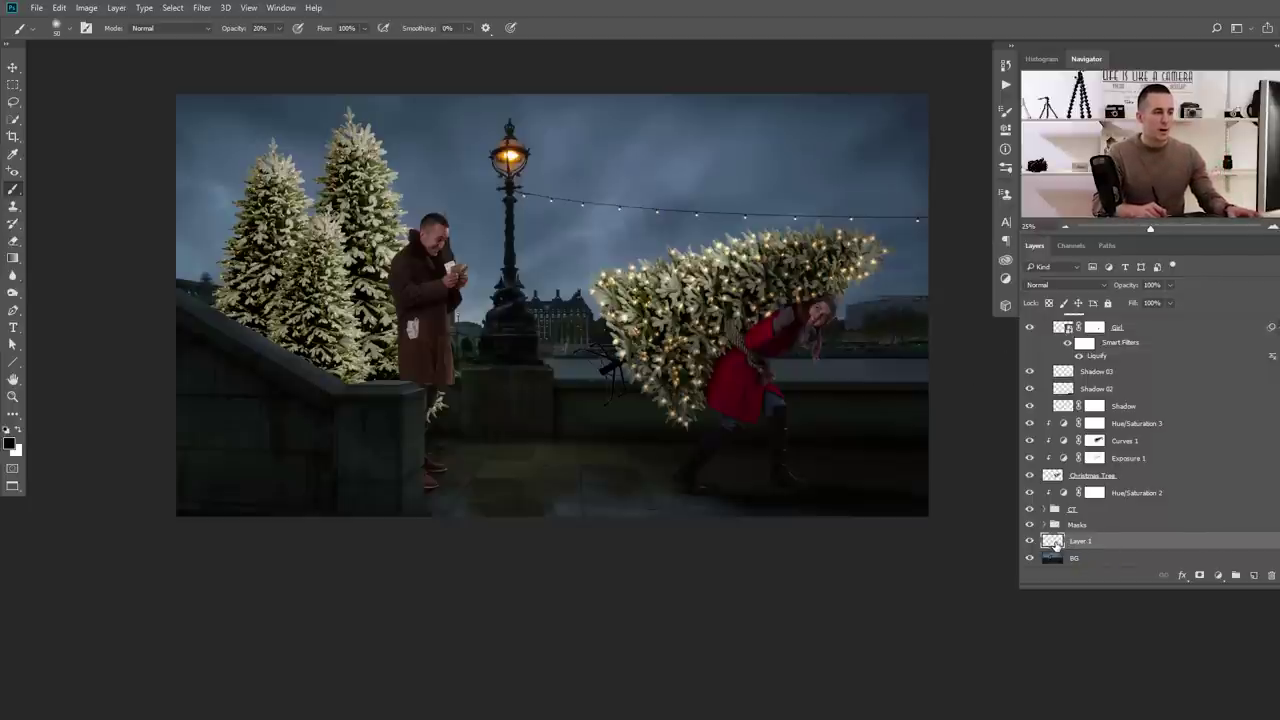
double_click(1055, 544)
key("Escape")
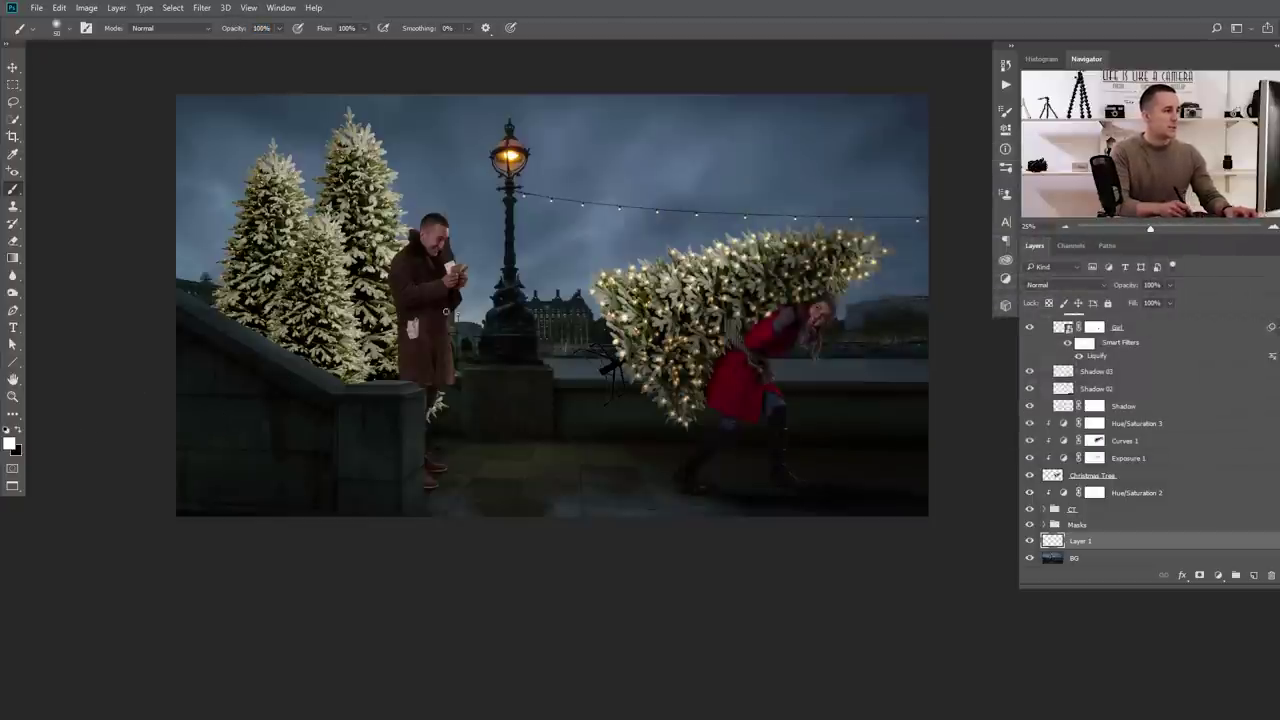
Soften the brush and paint solid white along the sloping top of the stone wall
right_click(446, 312)
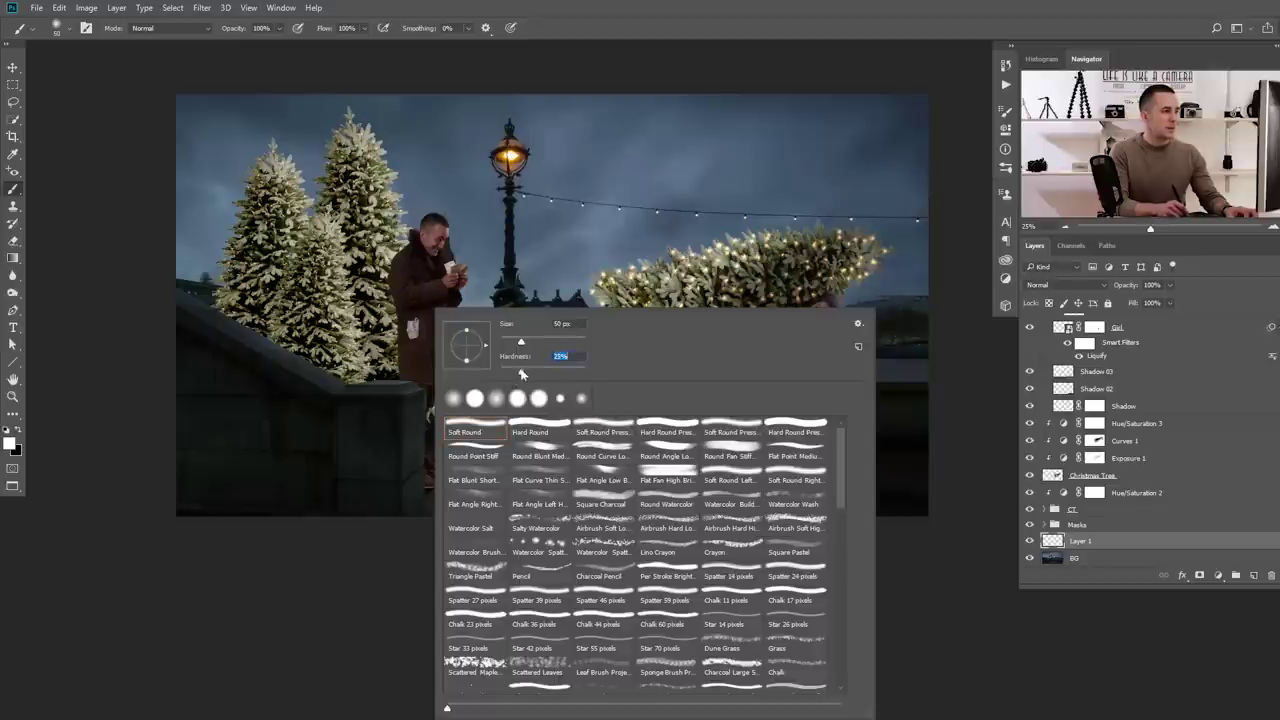
left_click(399, 568)
left_click_drag(231, 330, 360, 370)
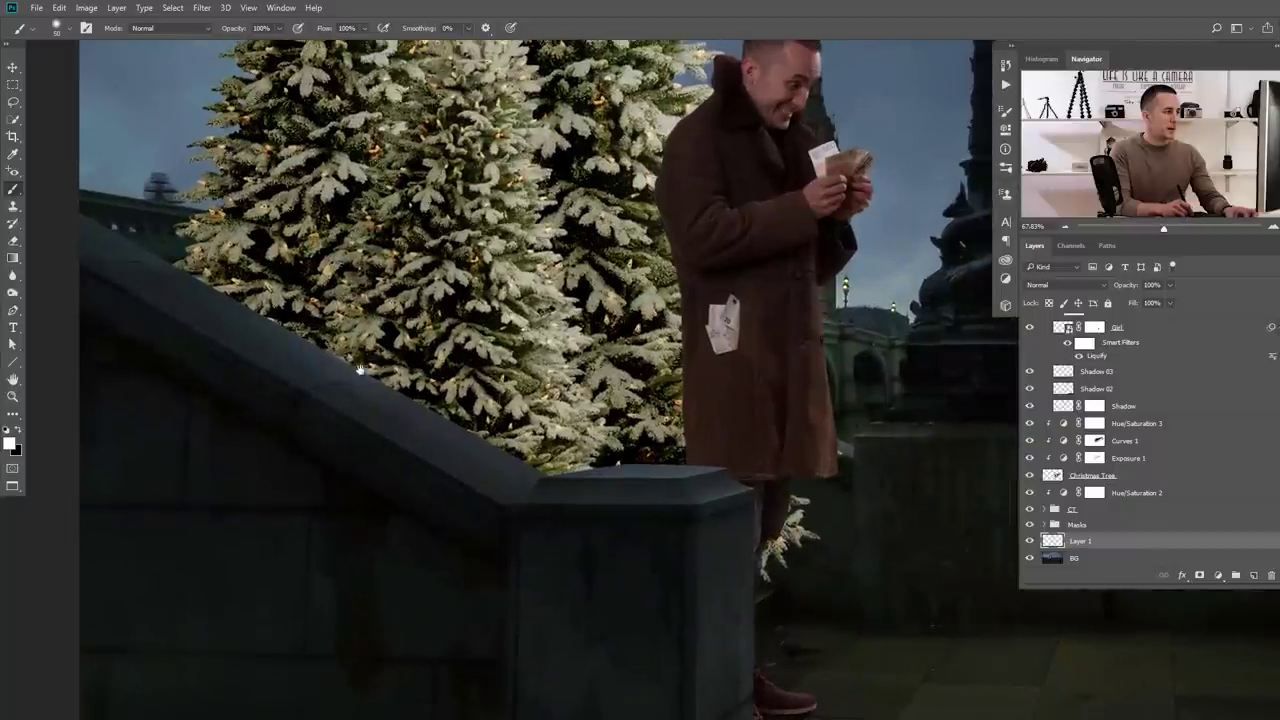
left_click_drag(80, 226, 180, 290)
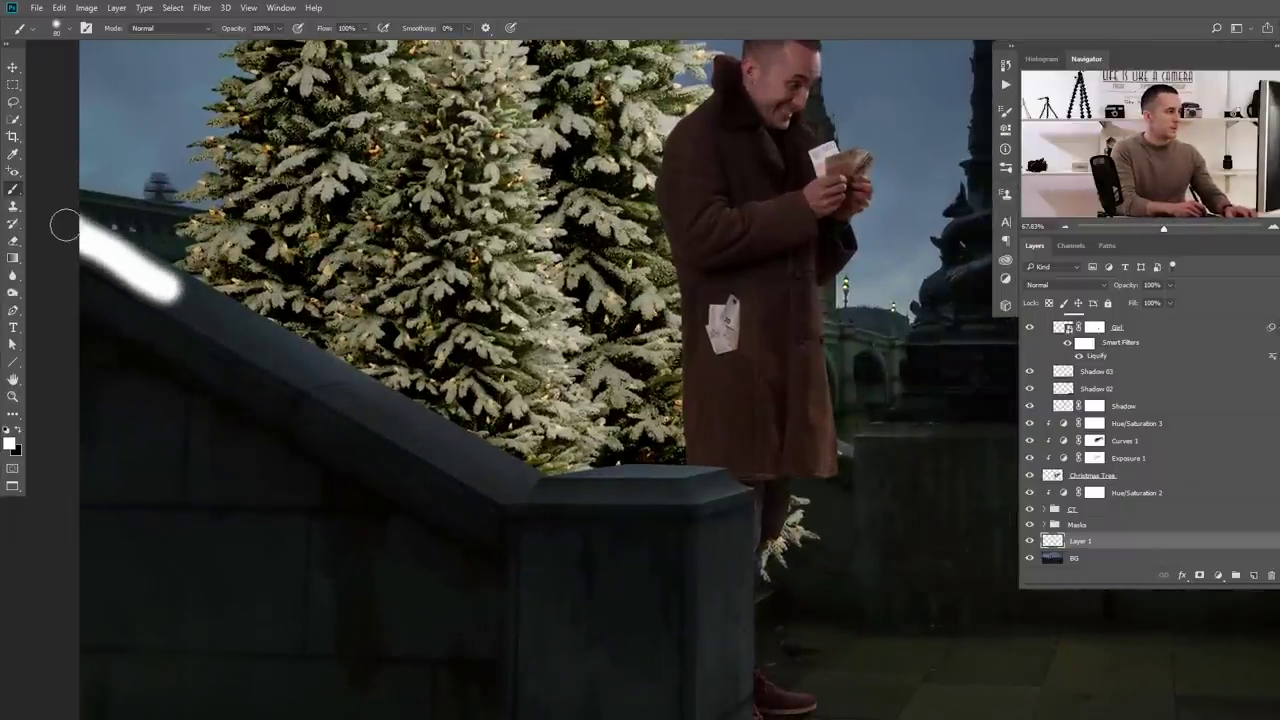
key("ctrl+z")
mouse_move(64, 226)
left_mouse_down()
mouse_move(520, 487)
mouse_move(86, 244)
left_mouse_up()
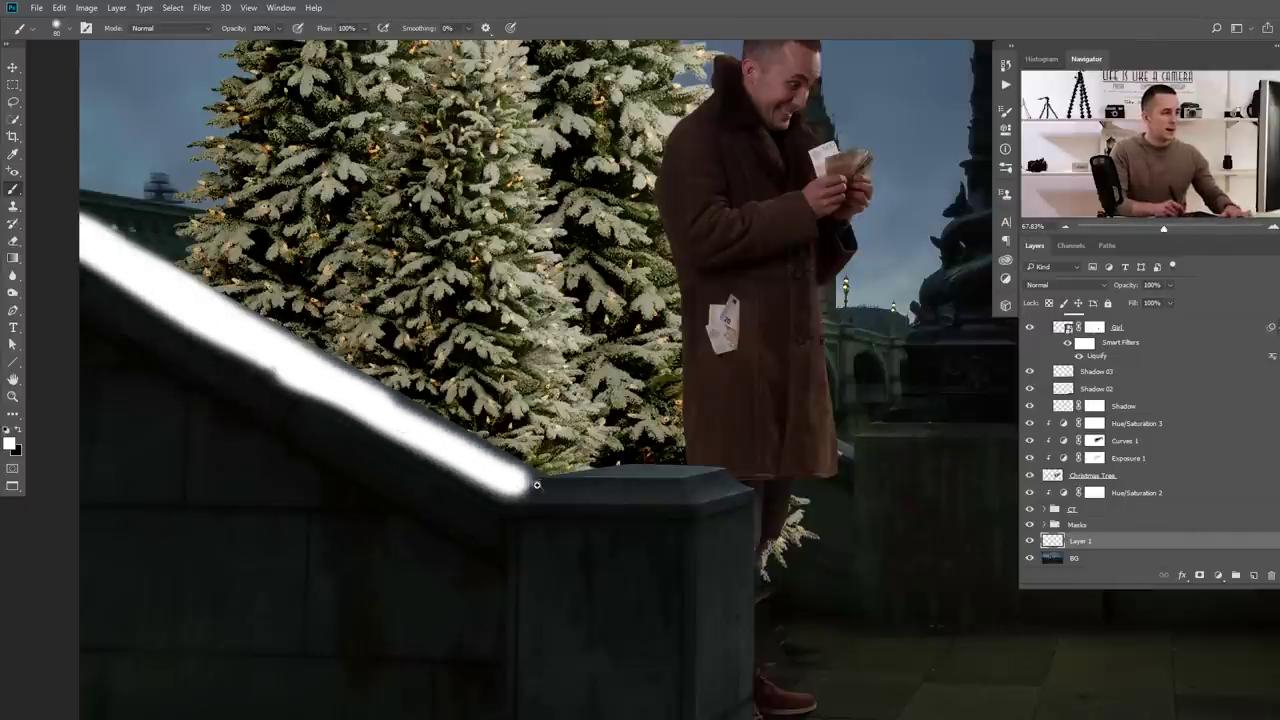
Continue the white paint across the pillar's cap, using a smaller brush to fill its edges and gaps
scroll(536, 485, "up", 3)
mouse_move(534, 486)
left_mouse_down()
mouse_move(885, 501)
mouse_move(943, 483)
mouse_move(644, 505)
mouse_move(673, 507)
mouse_move(699, 506)
mouse_move(668, 484)
mouse_move(600, 478)
mouse_move(324, 490)
left_mouse_up()
key("bracketleft")
key("bracketleft")
key("bracketleft")
key("bracketleft")
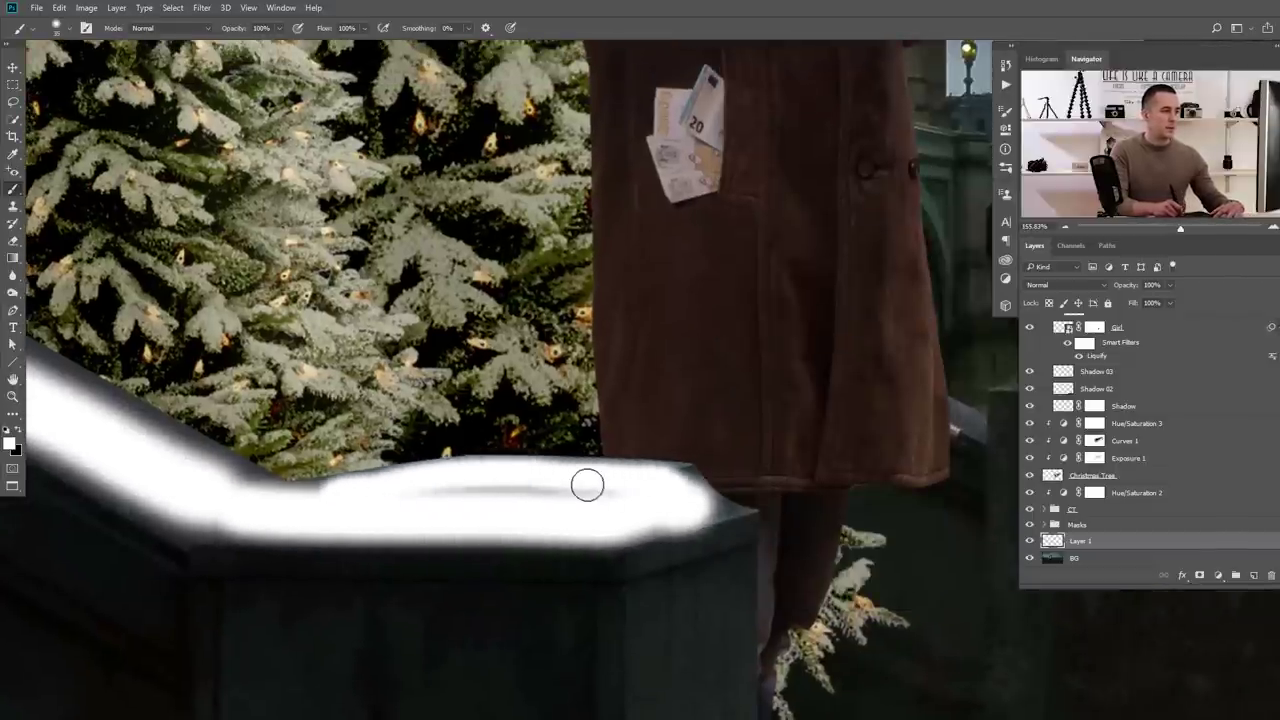
left_click_drag(587, 485, 589, 497)
scroll(600, 514, "down", 2)
scroll(680, 494, "up", 2)
mouse_move(680, 494)
left_mouse_down()
mouse_move(714, 509)
mouse_move(594, 531)
mouse_move(468, 523)
left_mouse_up()
scroll(471, 519, "down", 4)
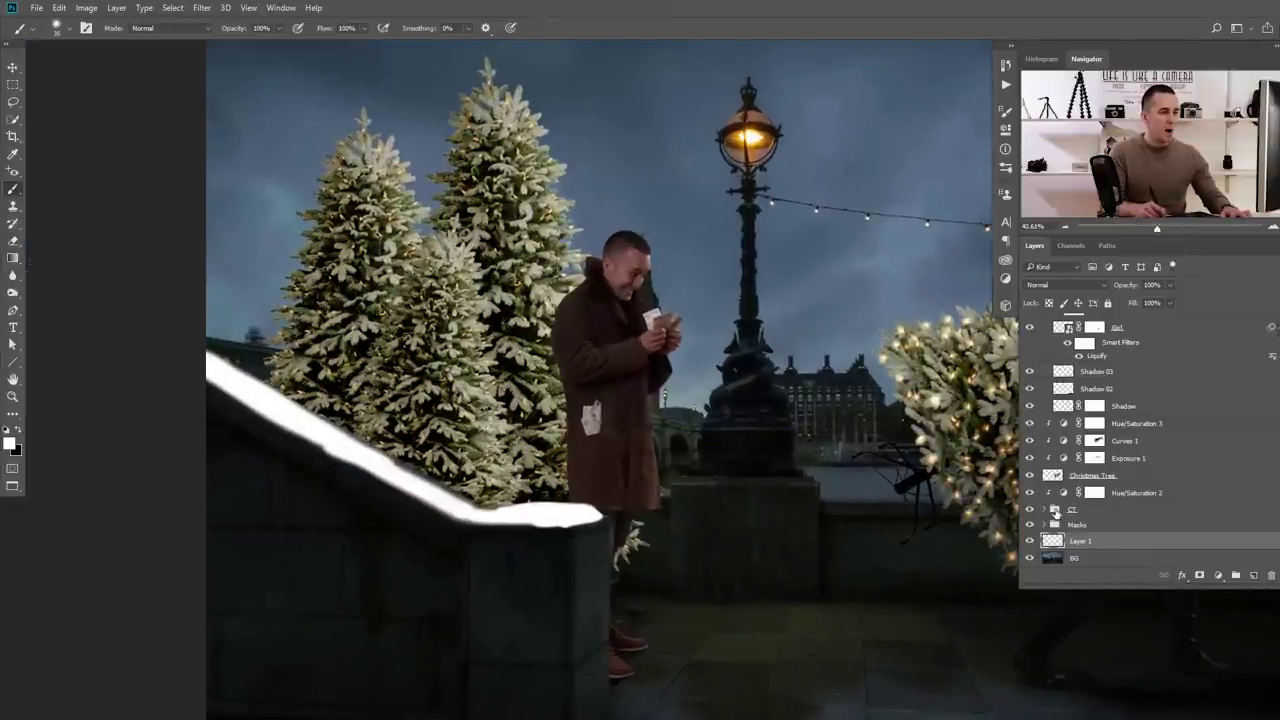
Blend the white wall paint into the stone by splitting the Underlying Layer's black Blend If slider to about 18 / 78
double_click(1150, 544)
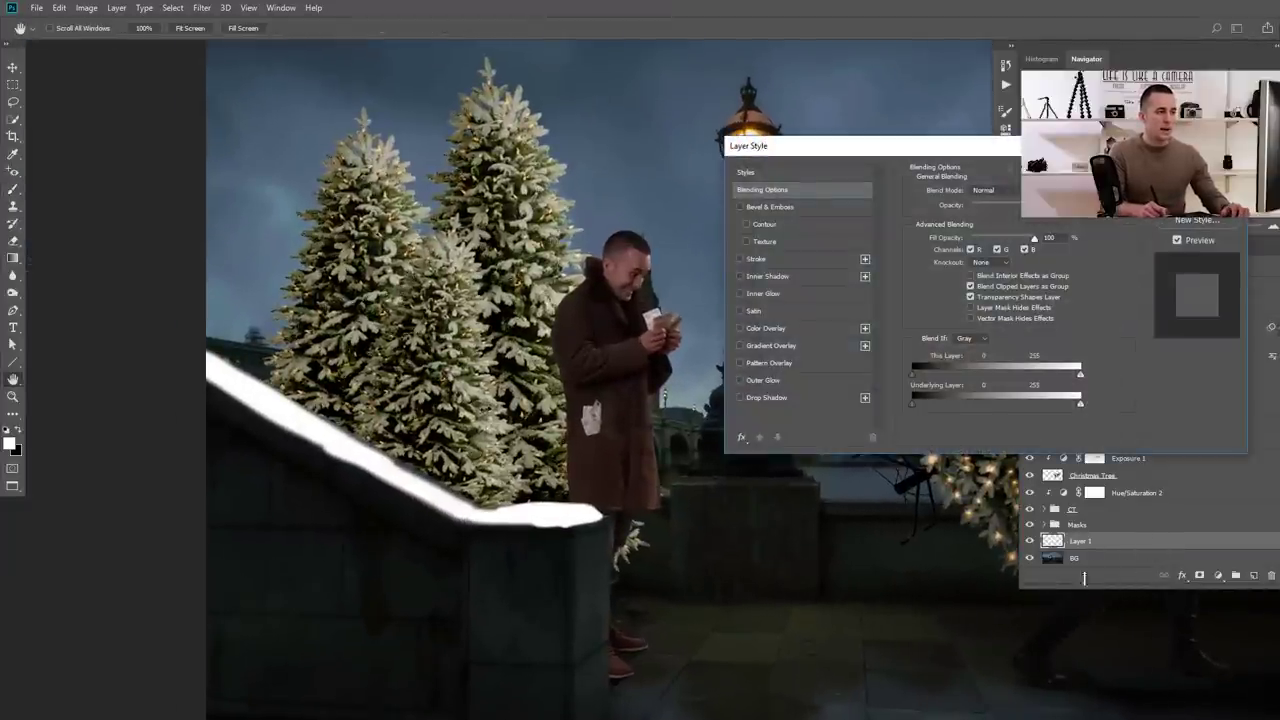
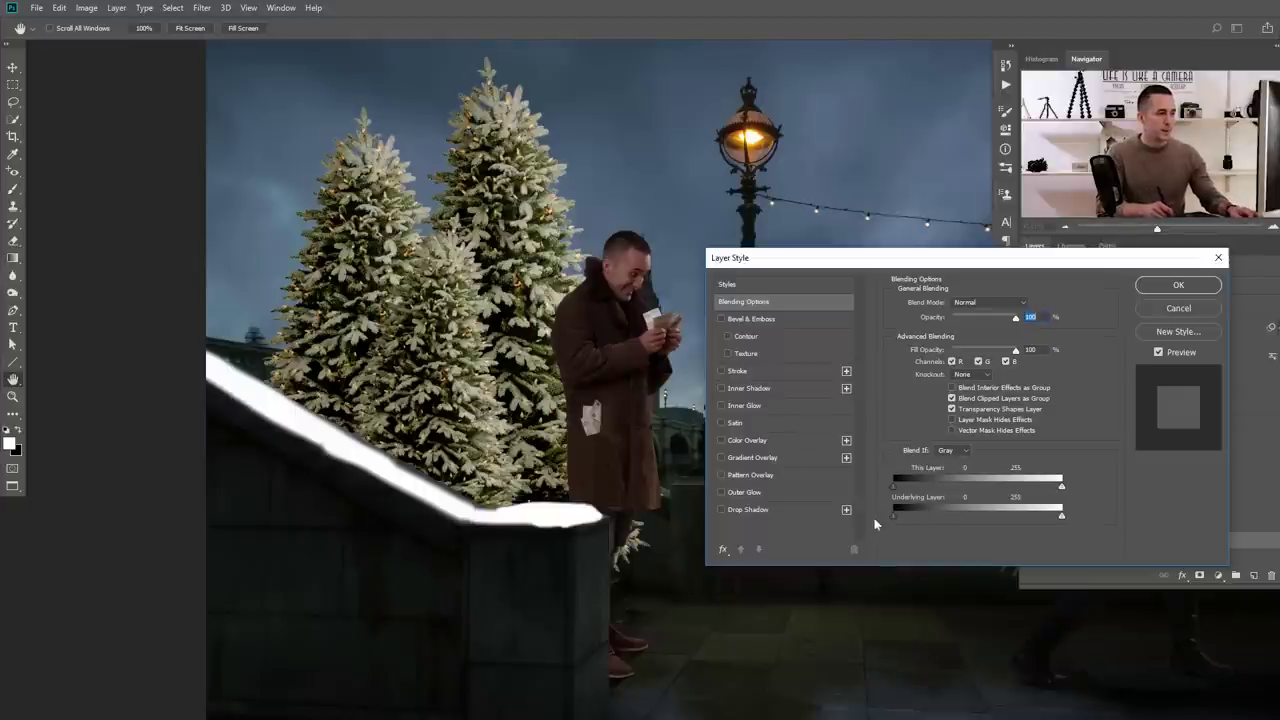
left_click_drag(913, 267, 903, 298)
key("alt")
left_click_drag(896, 548, 925, 546)
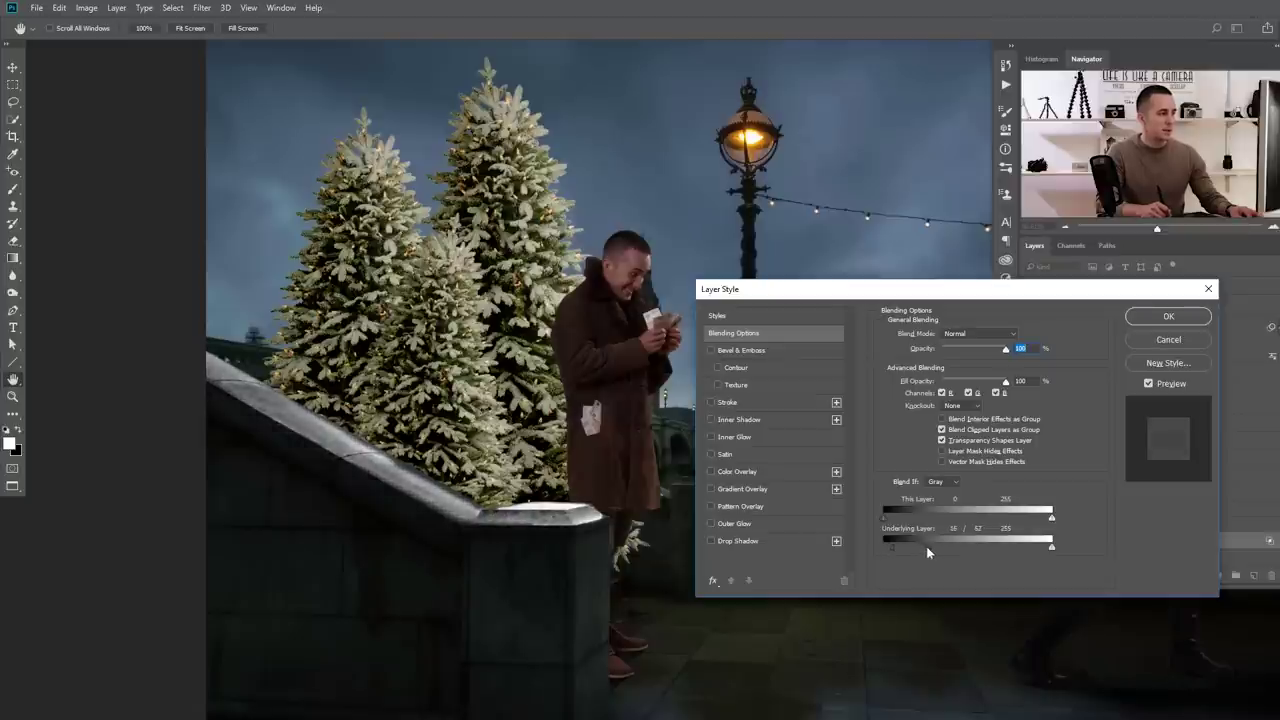
left_click(1146, 321)
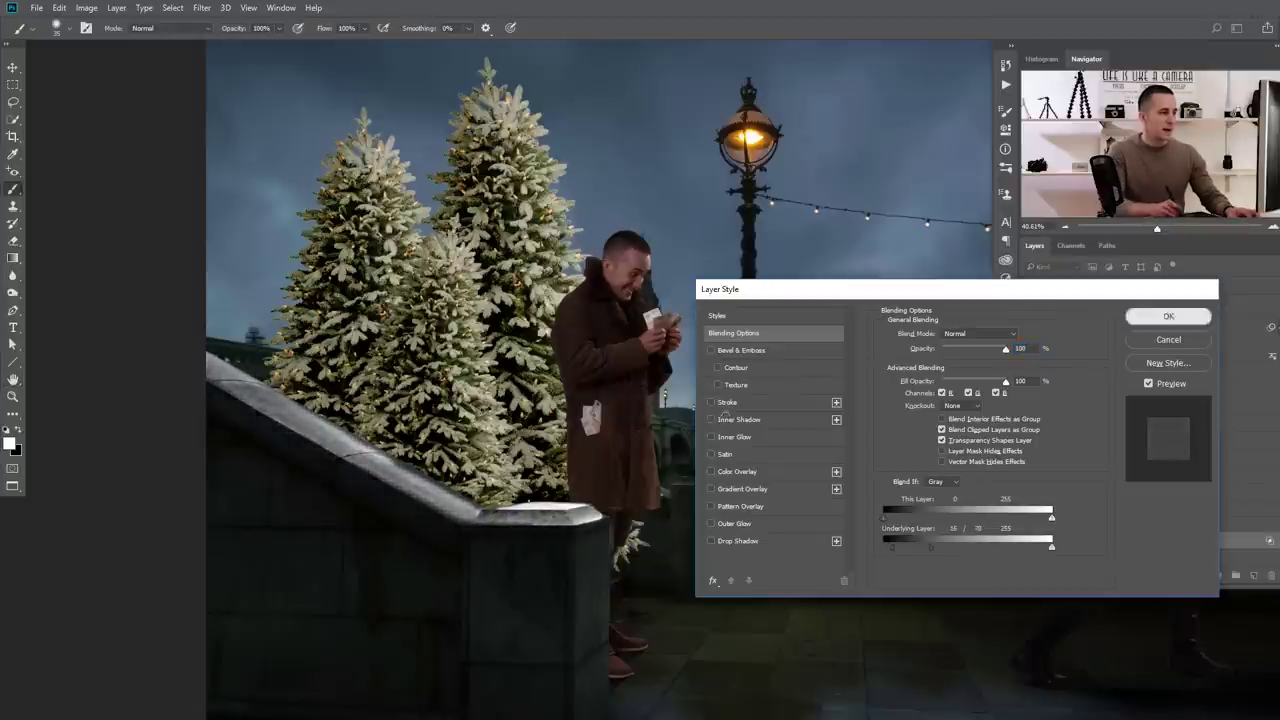
Build up extra white highlights along the sloping wall top and pillar cap at 20% brush opacity
left_click_drag(372, 482, 442, 486)
scroll(442, 485, "up", 1)
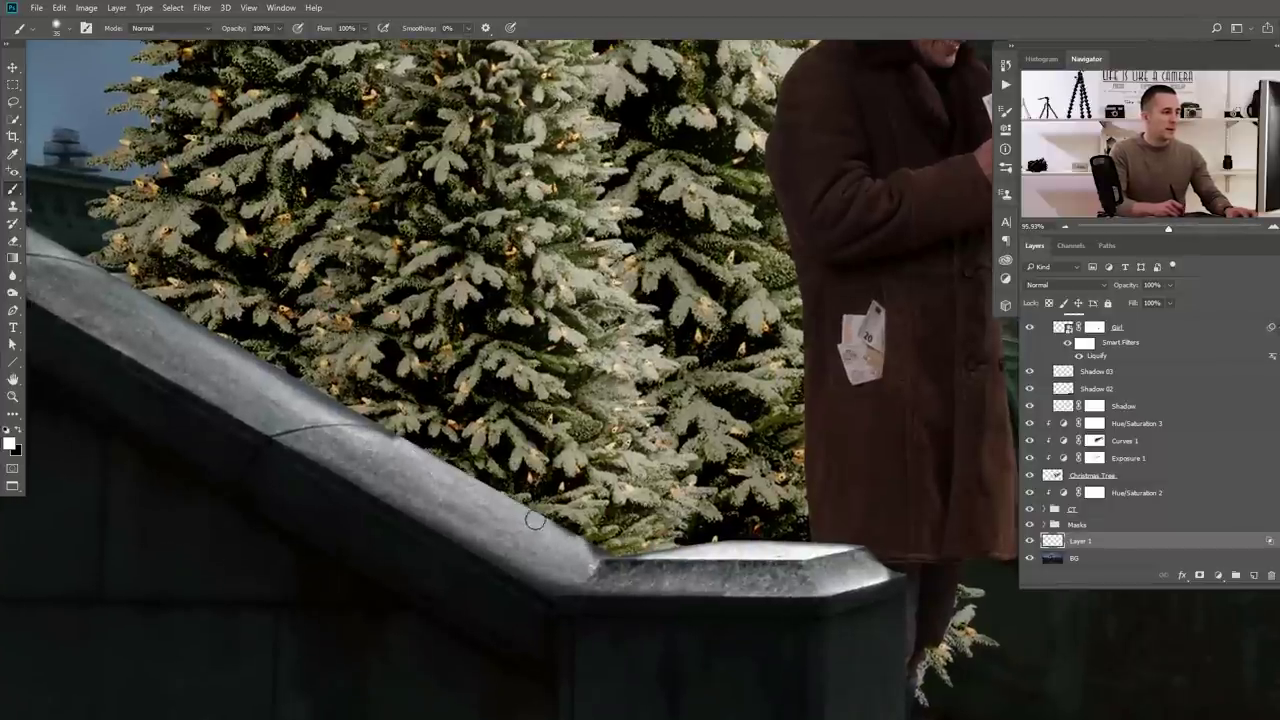
key("2")
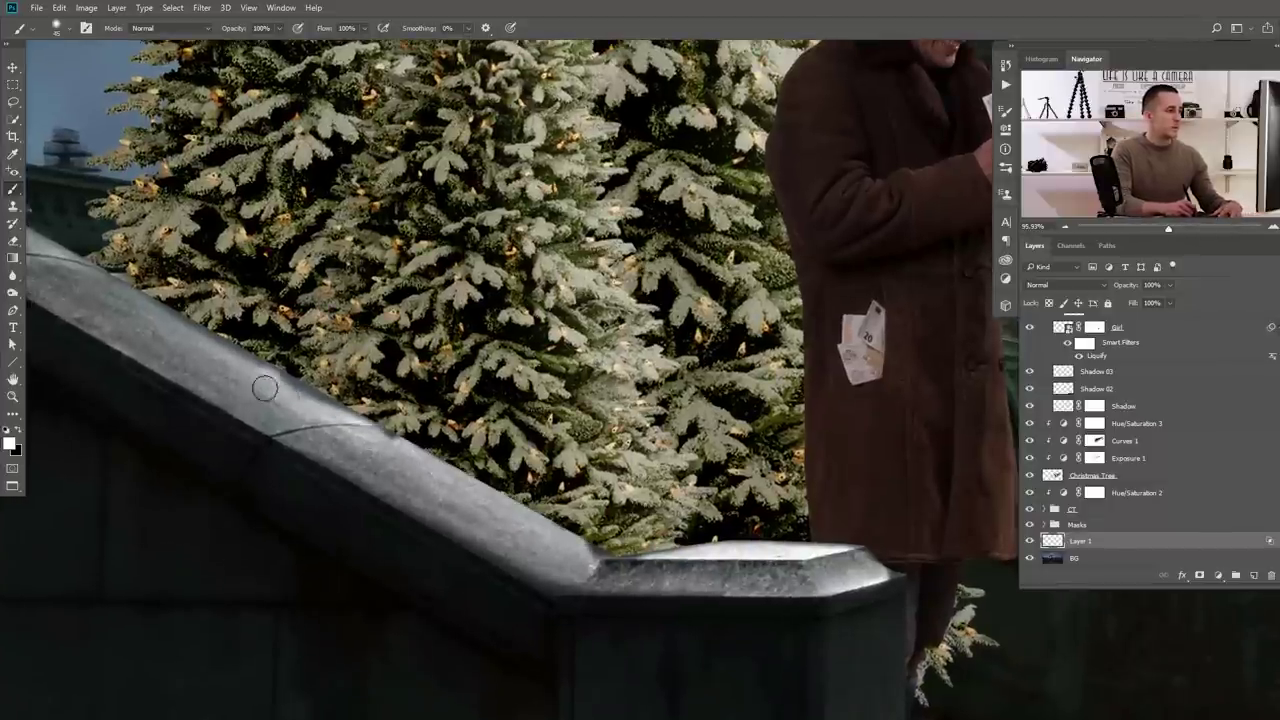
left_click_drag(240, 360, 372, 430)
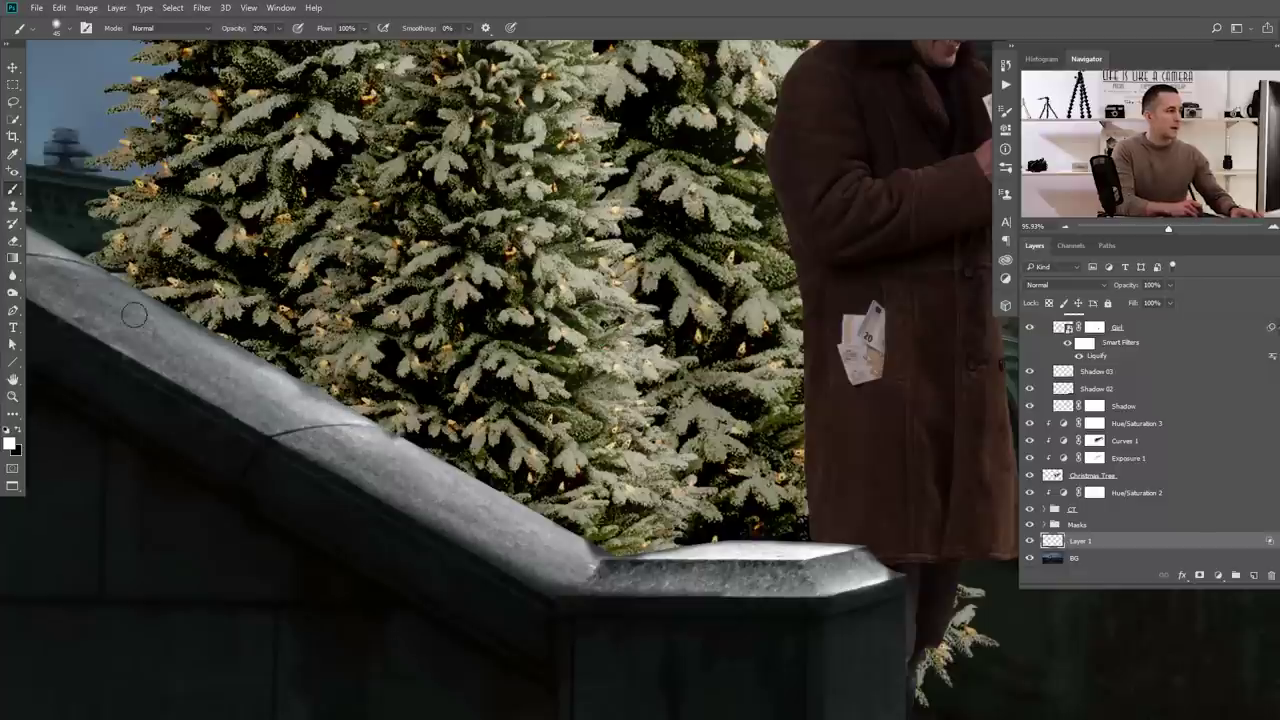
left_click_drag(832, 582, 882, 574)
scroll(869, 592, "down", 2)
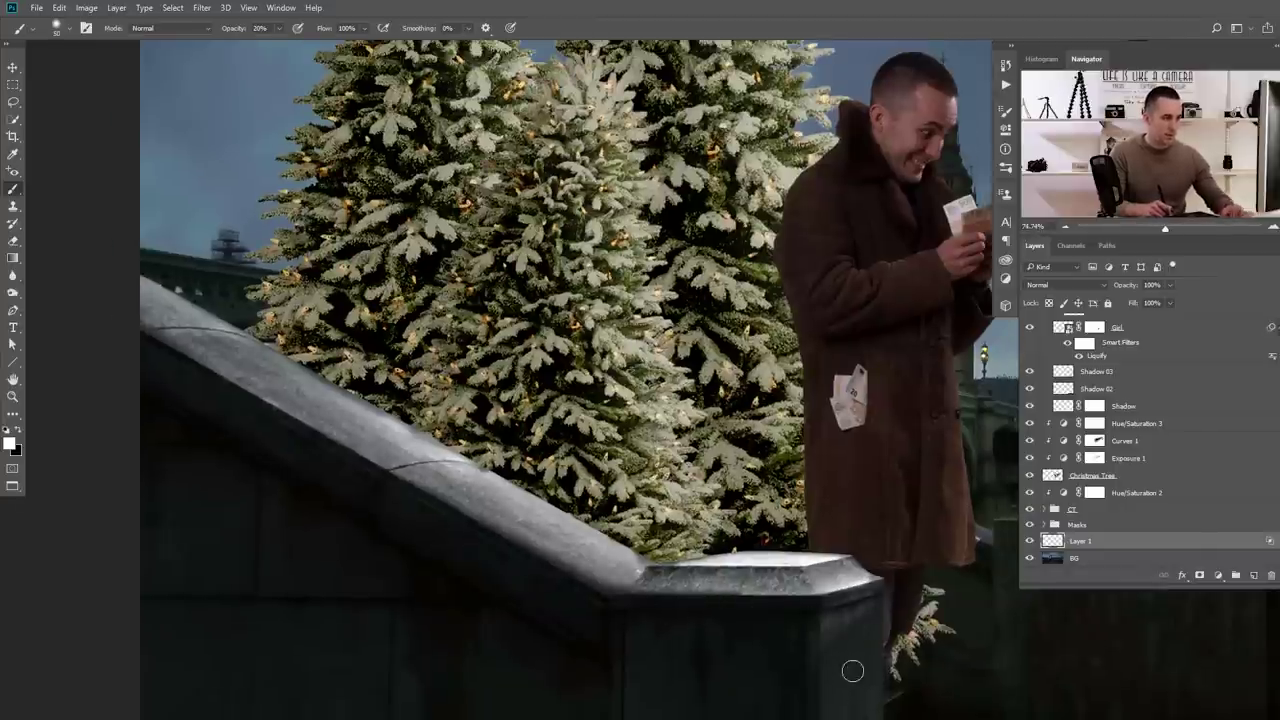
Brighten the pillar's vertical faces and the stone below the sloping wall edge with faint white strokes at 20% opacity
mouse_move(780, 609)
left_mouse_down()
mouse_move(720, 466)
mouse_move(709, 537)
left_mouse_up()
right_click(760, 449)
mouse_move(738, 454)
left_mouse_down()
mouse_move(694, 586)
mouse_move(717, 563)
left_mouse_up()
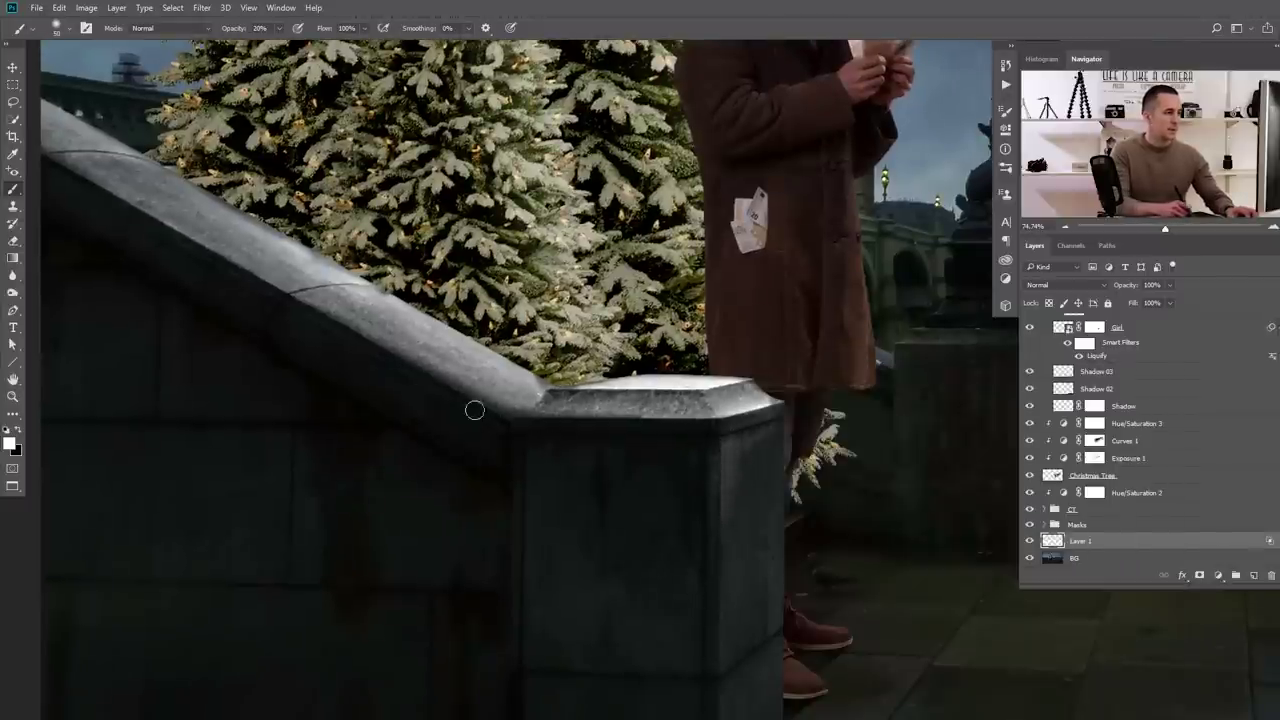
left_click_drag(349, 336, 565, 456)
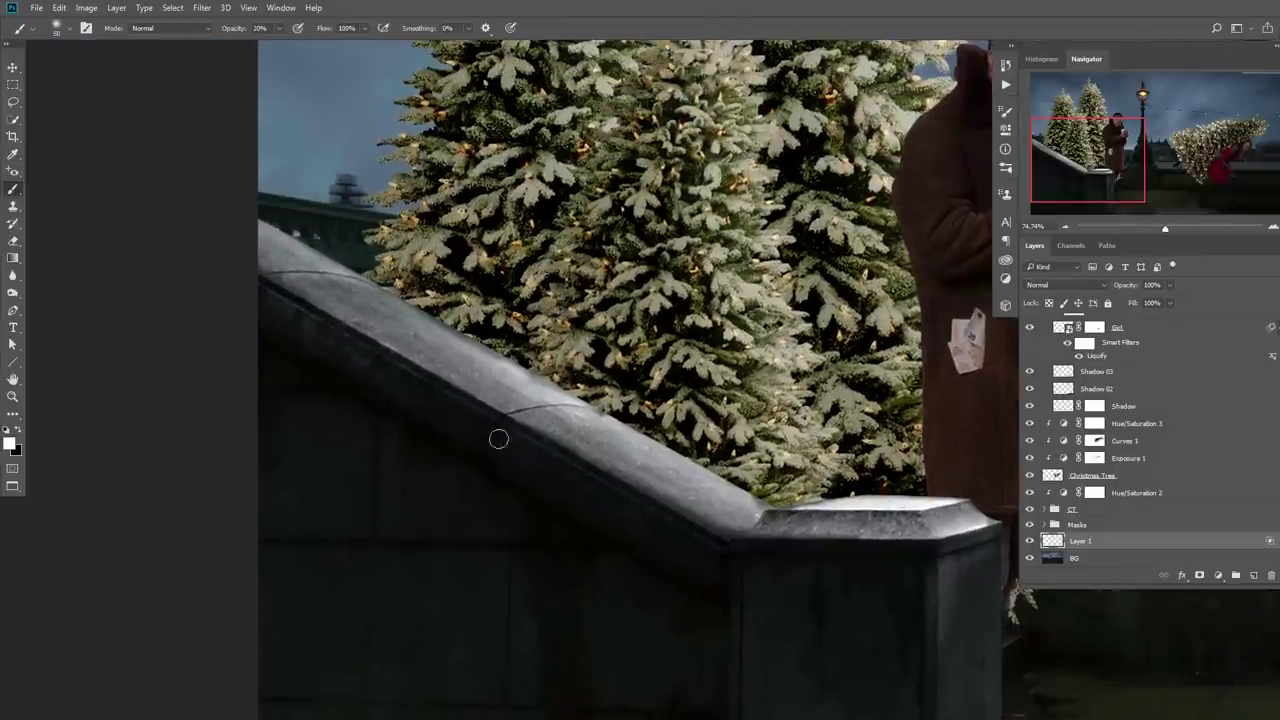
left_click_drag(766, 592, 553, 472)
left_click_drag(614, 518, 674, 457)
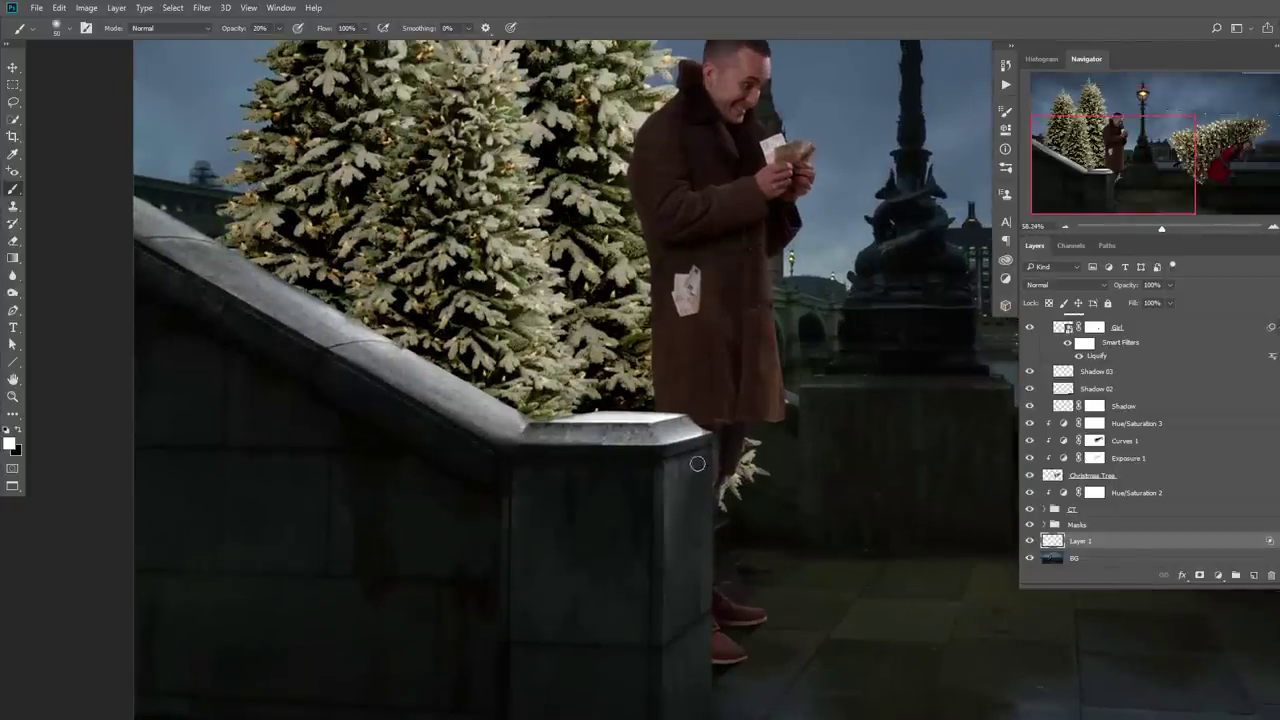
scroll(763, 487, "down", 3)
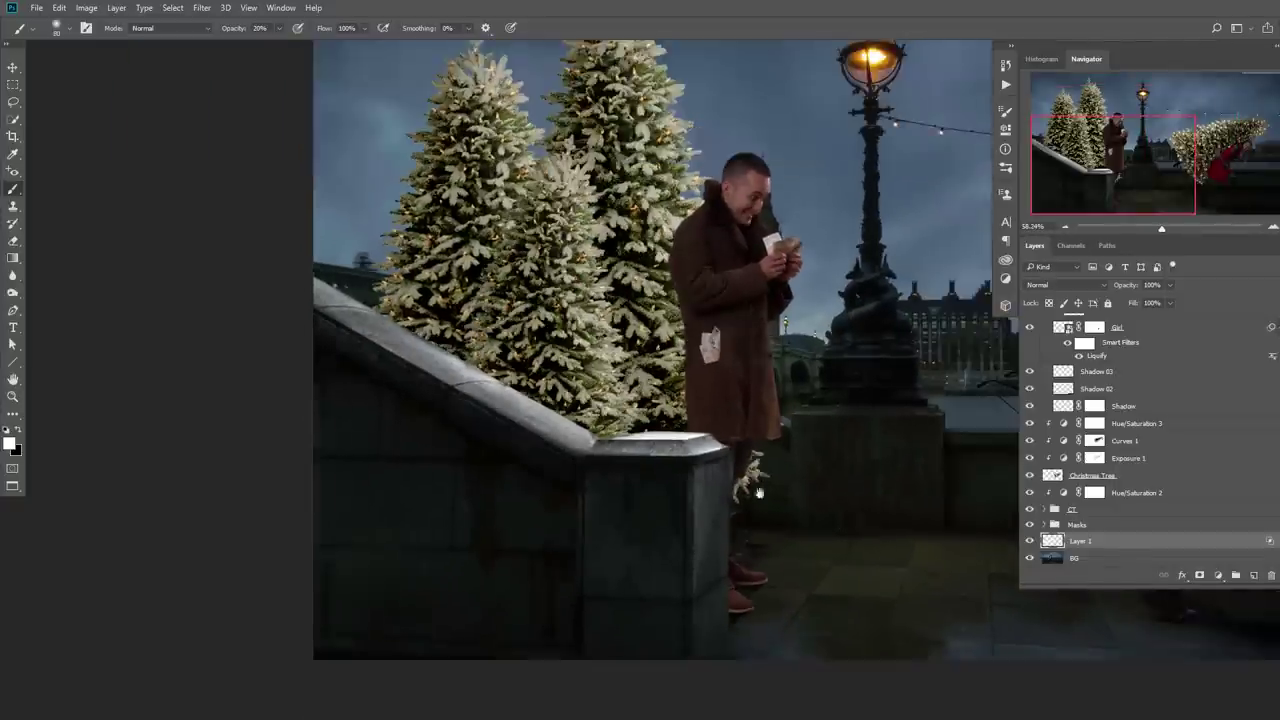
Add another empty layer above Layer 1 and enlarge the soft white brush for painting the pavement
left_click_drag(768, 503, 563, 457)
left_click(1253, 577)
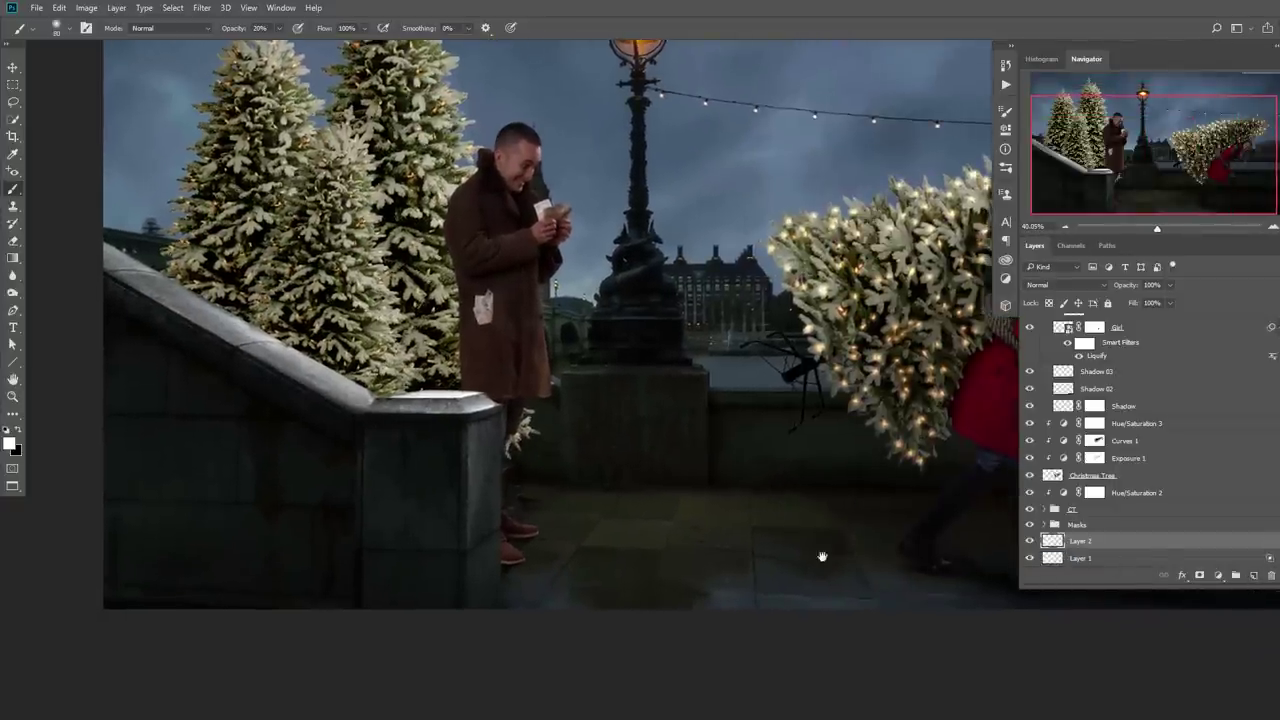
left_click_drag(717, 524, 517, 471)
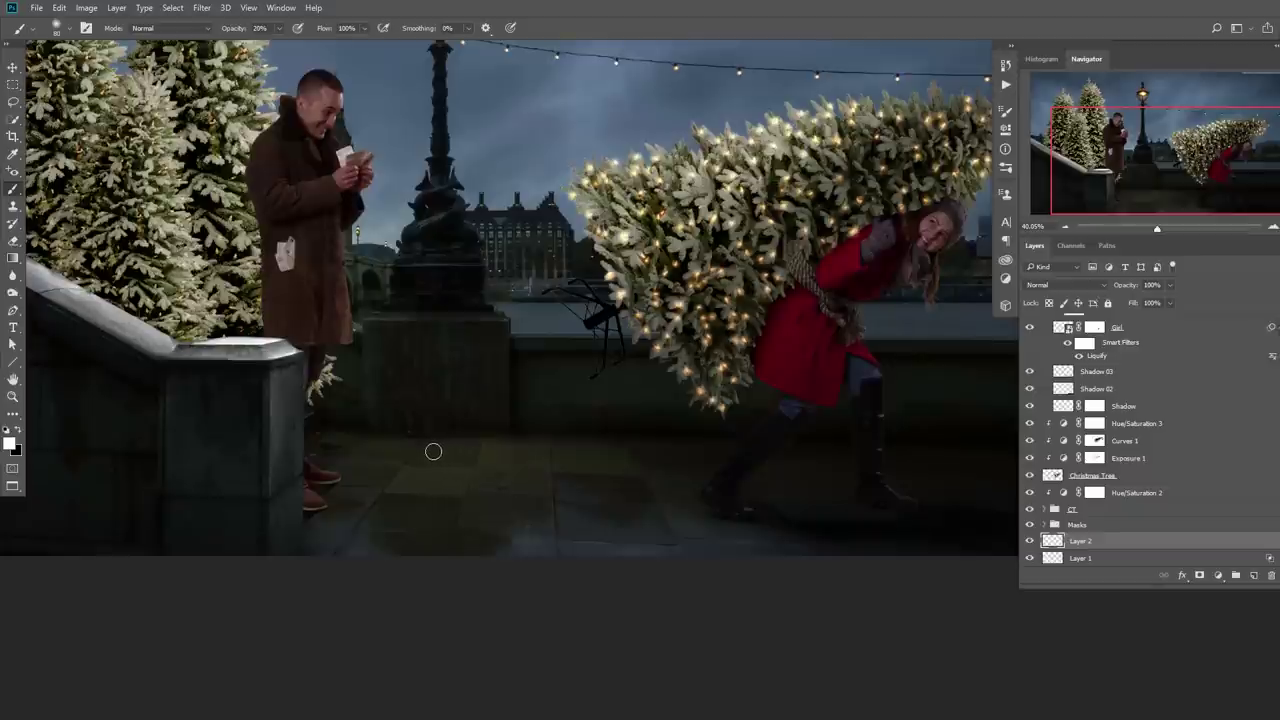
key("bracketright")
key("bracketright")
key("bracketright")
key("bracketright")
key("bracketright")
Paint white over the whole pavement around the salesman and girl with a 500 px soft brush at 100% opacity
mouse_move(331, 451)
left_mouse_down()
mouse_move(366, 543)
mouse_move(456, 464)
mouse_move(465, 523)
mouse_move(506, 535)
mouse_move(640, 478)
left_mouse_up()
key("v")
mouse_move(751, 508)
left_mouse_down()
mouse_move(553, 477)
mouse_move(611, 500)
mouse_move(694, 507)
mouse_move(475, 447)
left_mouse_up()
key("ctrl+z")
key("b")
key("bracketright")
key("bracketright")
key("bracketright")
key("bracketright")
key("bracketright")
key("bracketright")
key("bracketright")
key("bracketright")
key("bracketright")
mouse_move(250, 505)
left_mouse_down()
mouse_move(858, 500)
mouse_move(849, 471)
mouse_move(426, 471)
mouse_move(149, 486)
mouse_move(130, 530)
left_mouse_up()
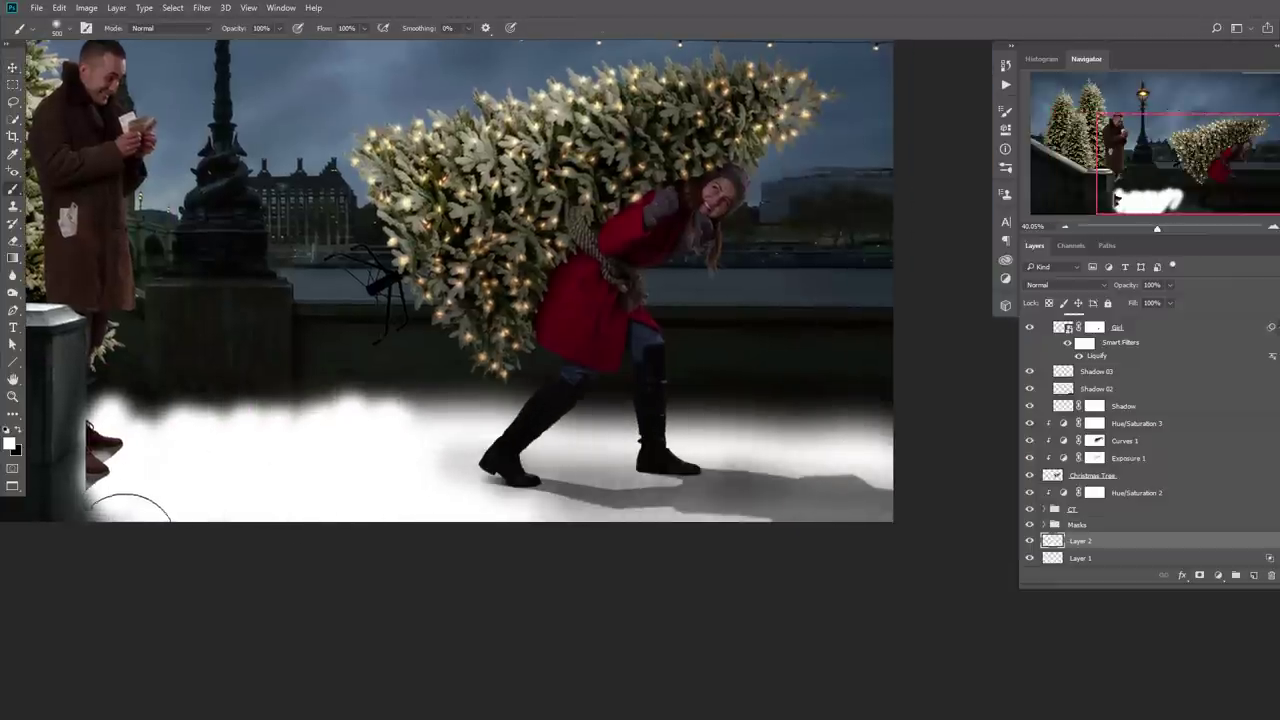
Blend Layer 2's white into the pavement using Blend If, splitting the underlying layer's black slider to 11 / 49
double_click(1169, 543)
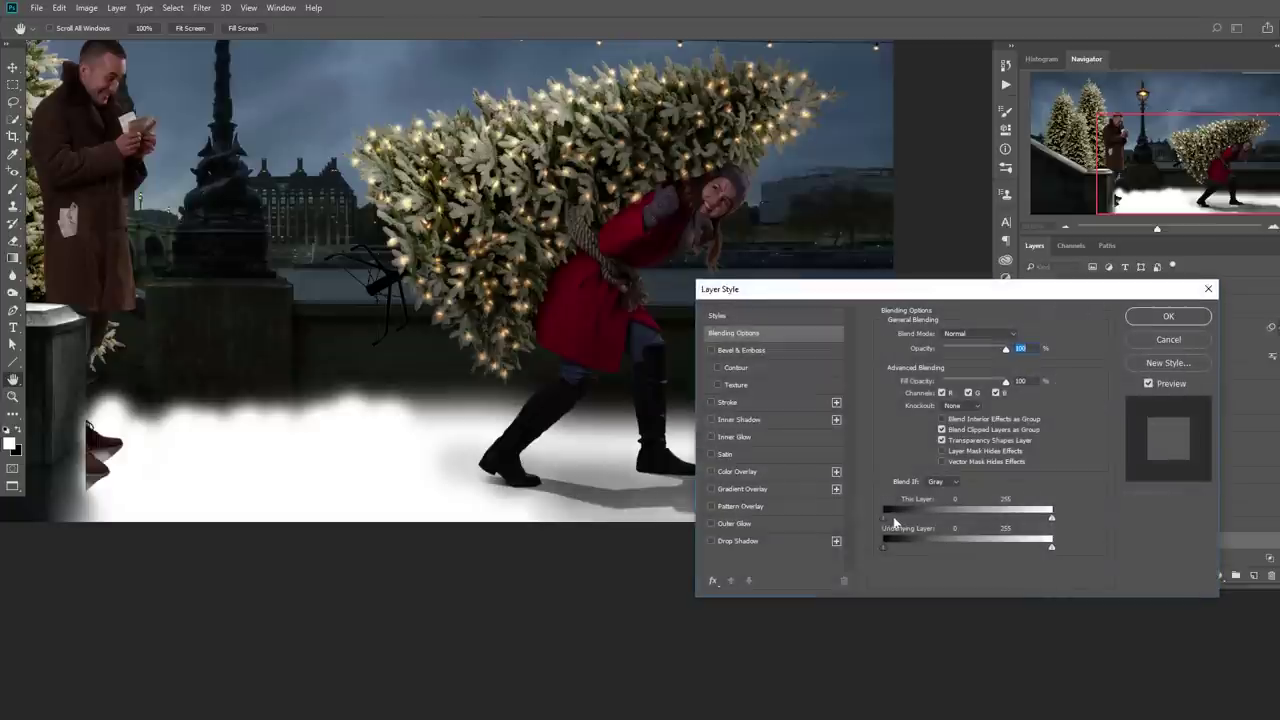
mouse_move(908, 548)
left_mouse_down()
mouse_move(893, 549)
mouse_move(911, 547)
left_mouse_up()
scroll(536, 458, "down", 3)
left_click_drag(540, 458, 582, 437)
scroll(582, 437, "down", 3)
left_click_drag(676, 468, 631, 458)
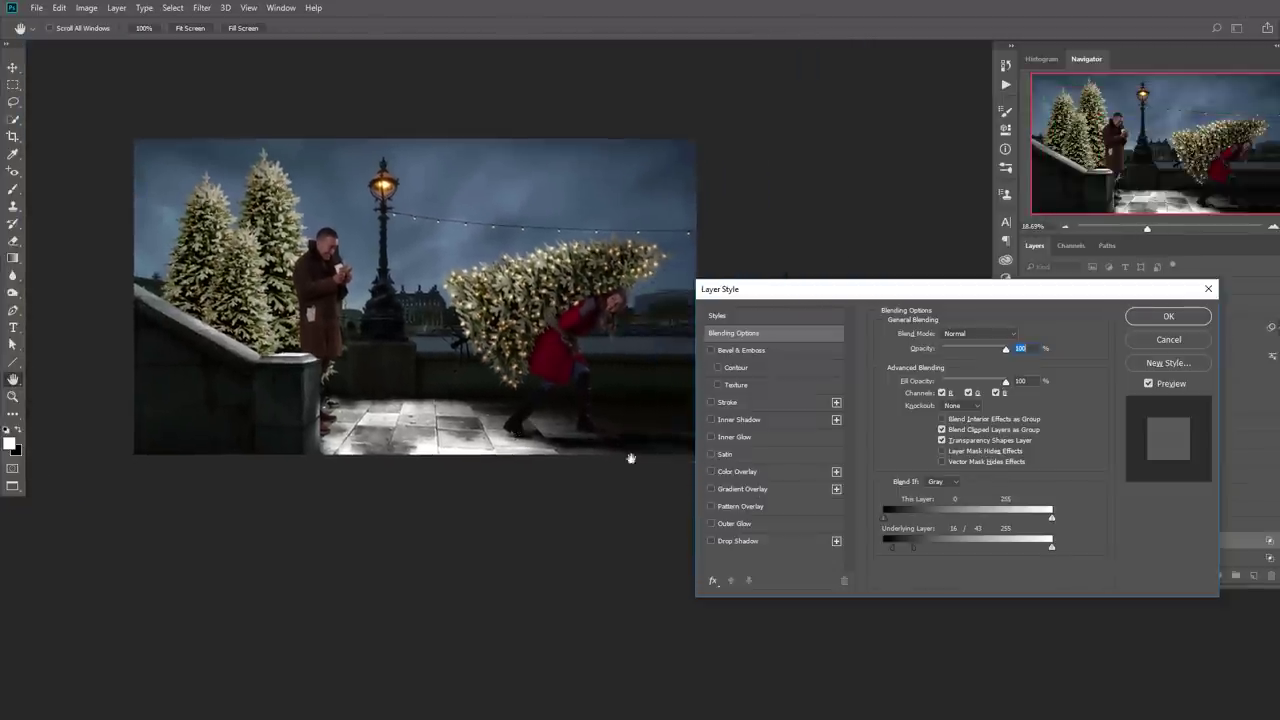
left_click_drag(915, 550, 890, 545)
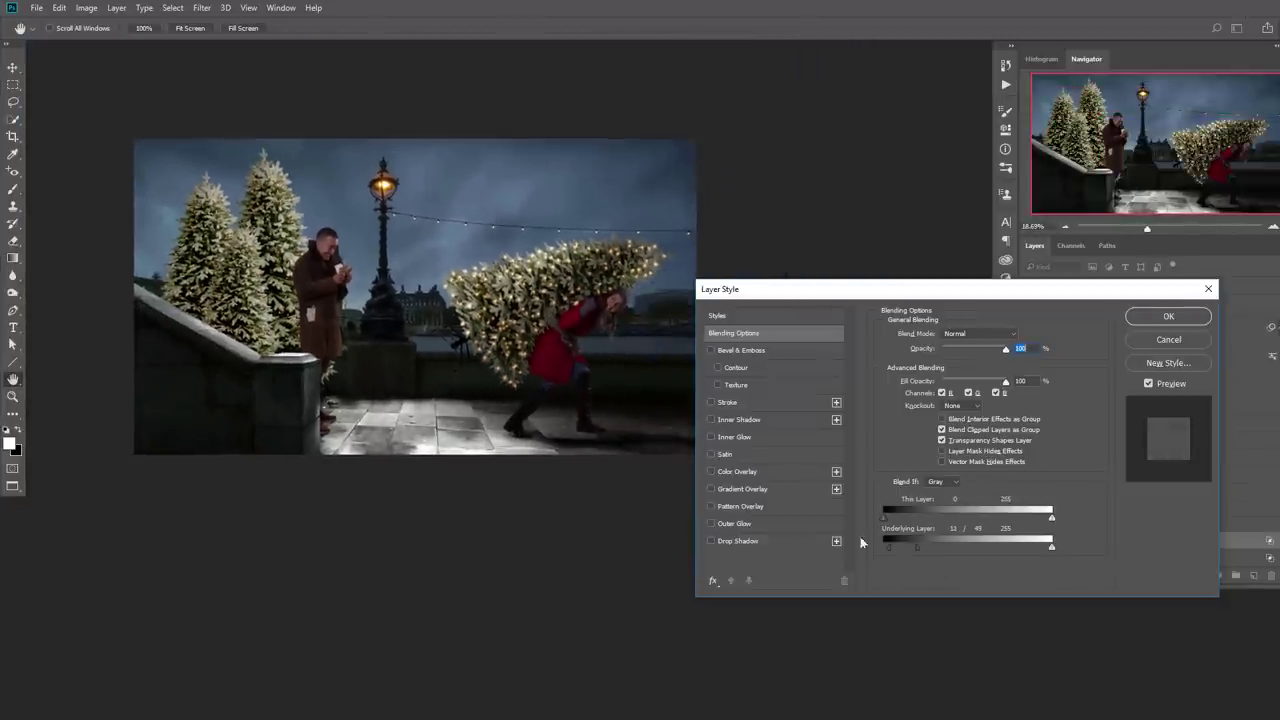
left_click_drag(583, 424, 529, 409)
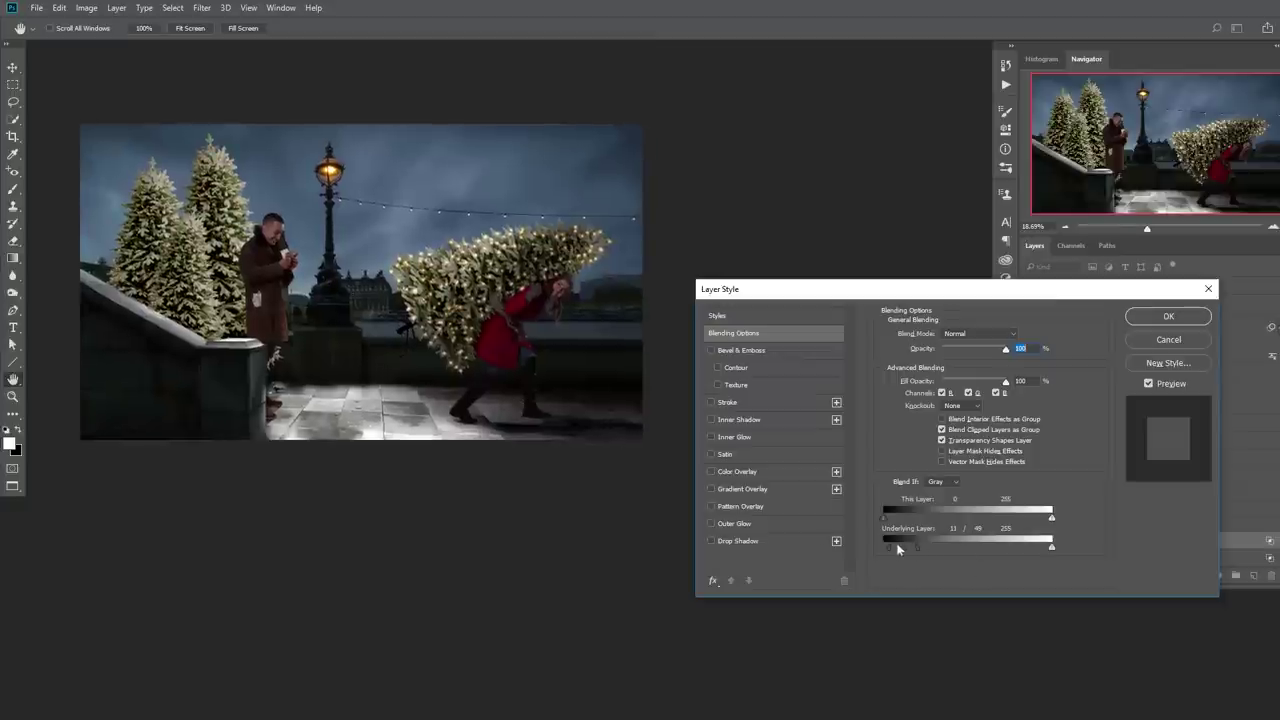
left_click(1172, 341)
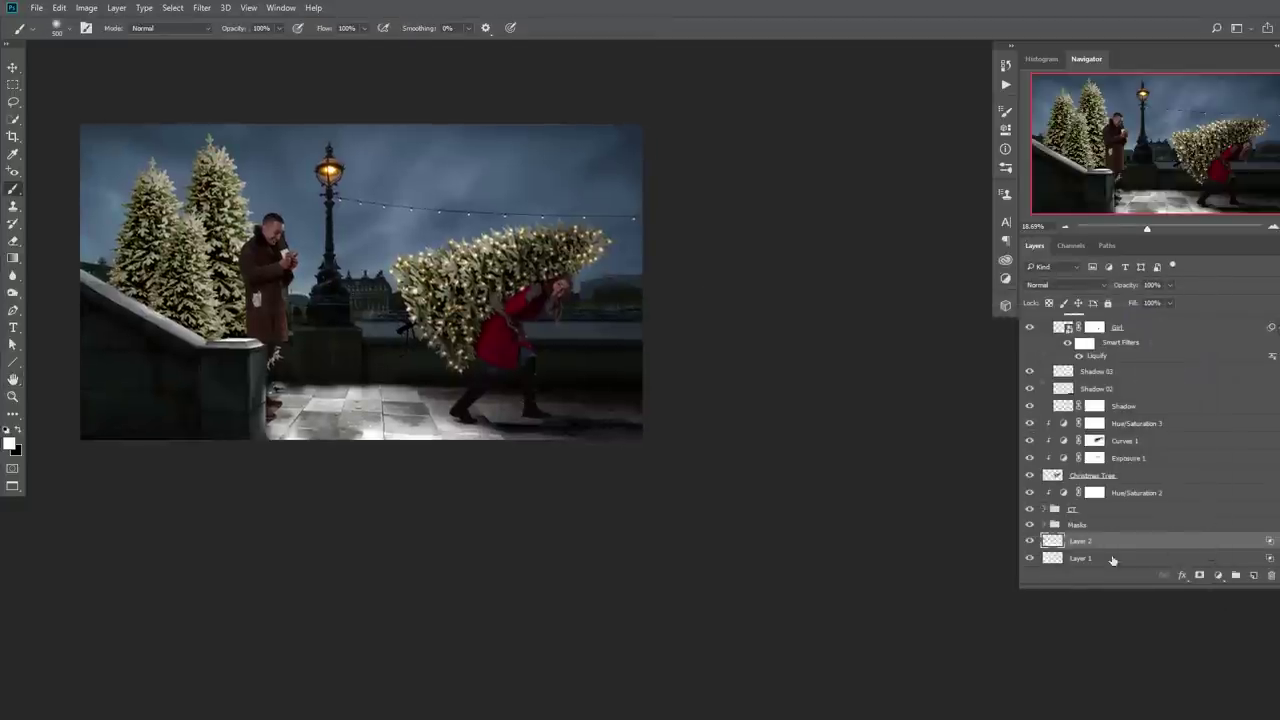
Add a layer mask to Layer 2 and tone down the pavement highlights with a soft black brush at 20% opacity
left_click(1200, 577)
scroll(401, 402, "up", 2)
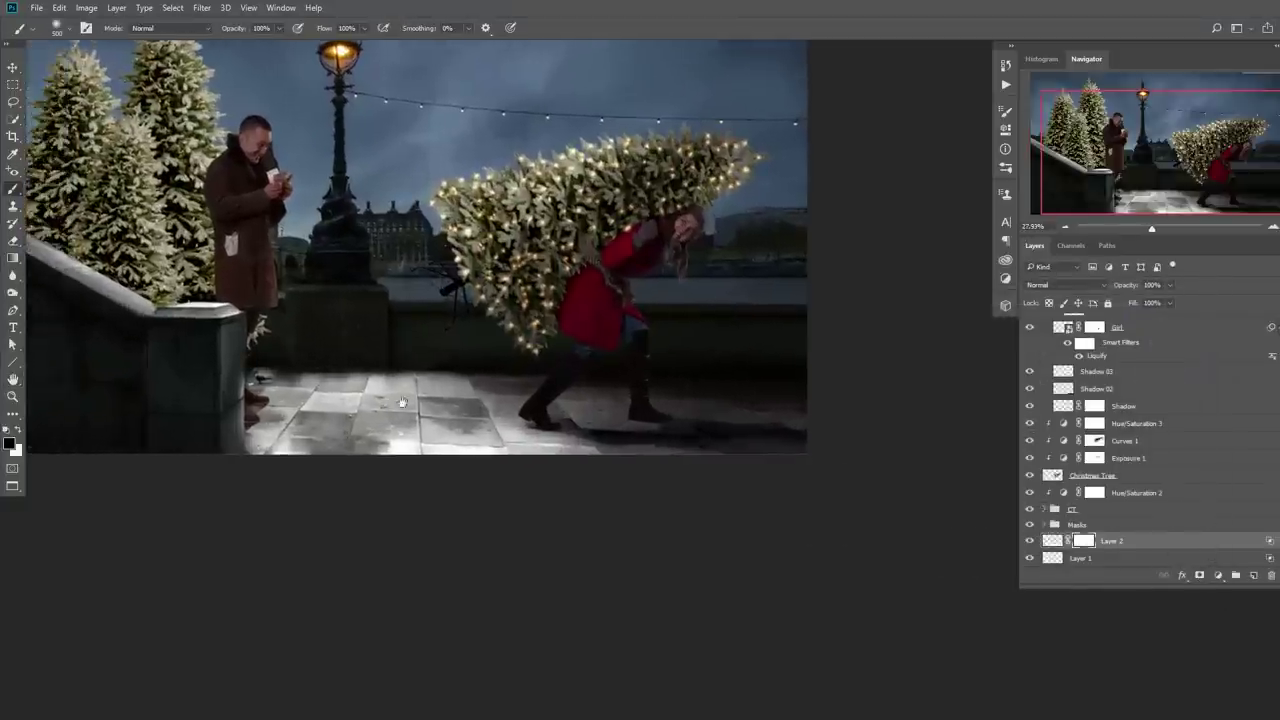
key("2")
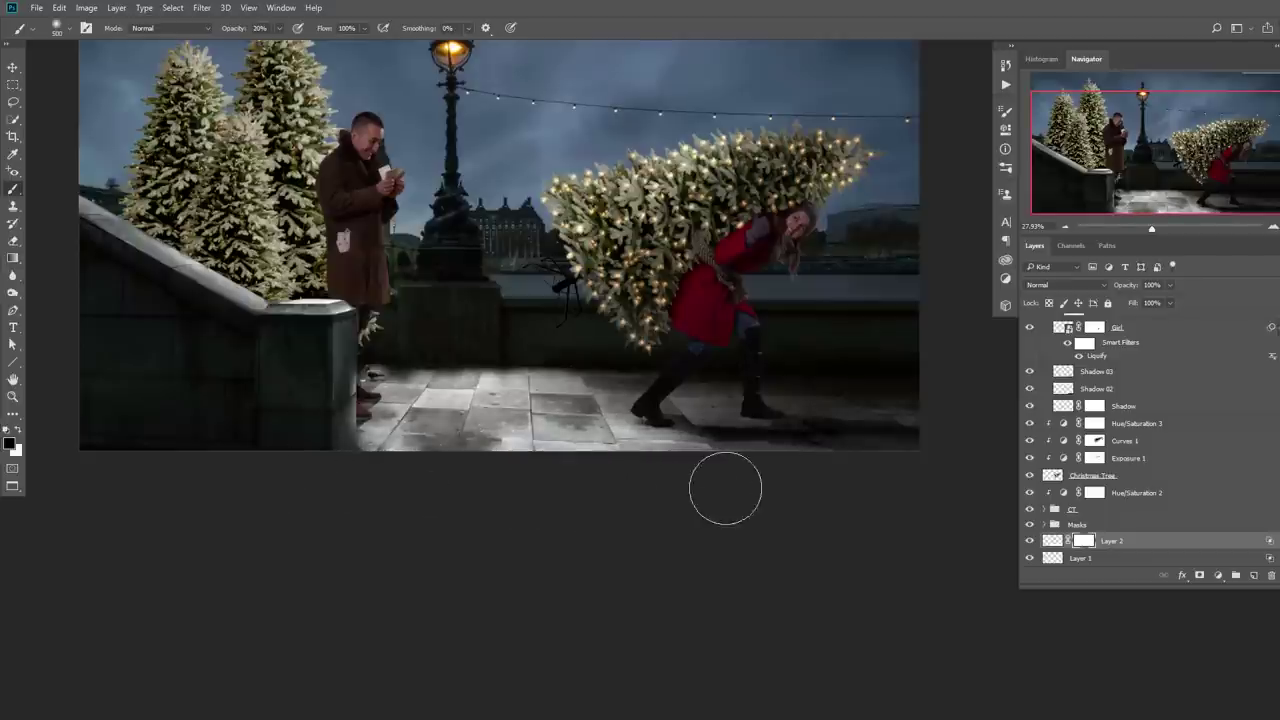
mouse_move(370, 402)
left_mouse_down()
mouse_move(443, 416)
mouse_move(425, 416)
mouse_move(560, 409)
mouse_move(445, 418)
mouse_move(381, 411)
mouse_move(689, 410)
mouse_move(508, 421)
mouse_move(797, 420)
left_mouse_up()
key("bracketleft")
key("bracketleft")
key("bracketleft")
key("bracketleft")
key("bracketright")
mouse_move(490, 396)
left_mouse_down()
mouse_move(445, 385)
mouse_move(543, 381)
mouse_move(327, 386)
mouse_move(393, 408)
mouse_move(765, 414)
mouse_move(355, 420)
mouse_move(397, 409)
mouse_move(834, 432)
mouse_move(472, 414)
mouse_move(818, 416)
mouse_move(428, 410)
mouse_move(624, 426)
mouse_move(964, 424)
mouse_move(450, 403)
left_mouse_up()
key("bracketleft")
key("bracketright")
key("bracketright")
Restore some highlight on the pavement around the girl's feet by painting white on Layer 2's mask at 20% opacity
key("x")
mouse_move(771, 423)
left_mouse_down()
mouse_move(909, 428)
mouse_move(718, 421)
mouse_move(916, 433)
mouse_move(788, 461)
mouse_move(833, 443)
mouse_move(721, 444)
left_mouse_up()
mouse_move(919, 432)
left_mouse_down()
mouse_move(741, 433)
mouse_move(892, 429)
mouse_move(663, 455)
mouse_move(898, 433)
mouse_move(426, 455)
mouse_move(469, 451)
left_mouse_up()
mouse_move(905, 442)
left_mouse_down()
mouse_move(758, 438)
mouse_move(940, 444)
mouse_move(768, 457)
mouse_move(518, 451)
mouse_move(719, 462)
mouse_move(542, 470)
mouse_move(676, 457)
mouse_move(518, 466)
mouse_move(551, 457)
mouse_move(356, 448)
mouse_move(368, 435)
mouse_move(367, 459)
mouse_move(375, 449)
mouse_move(357, 452)
mouse_move(371, 456)
mouse_move(377, 441)
mouse_move(713, 434)
left_mouse_up()
key("x")
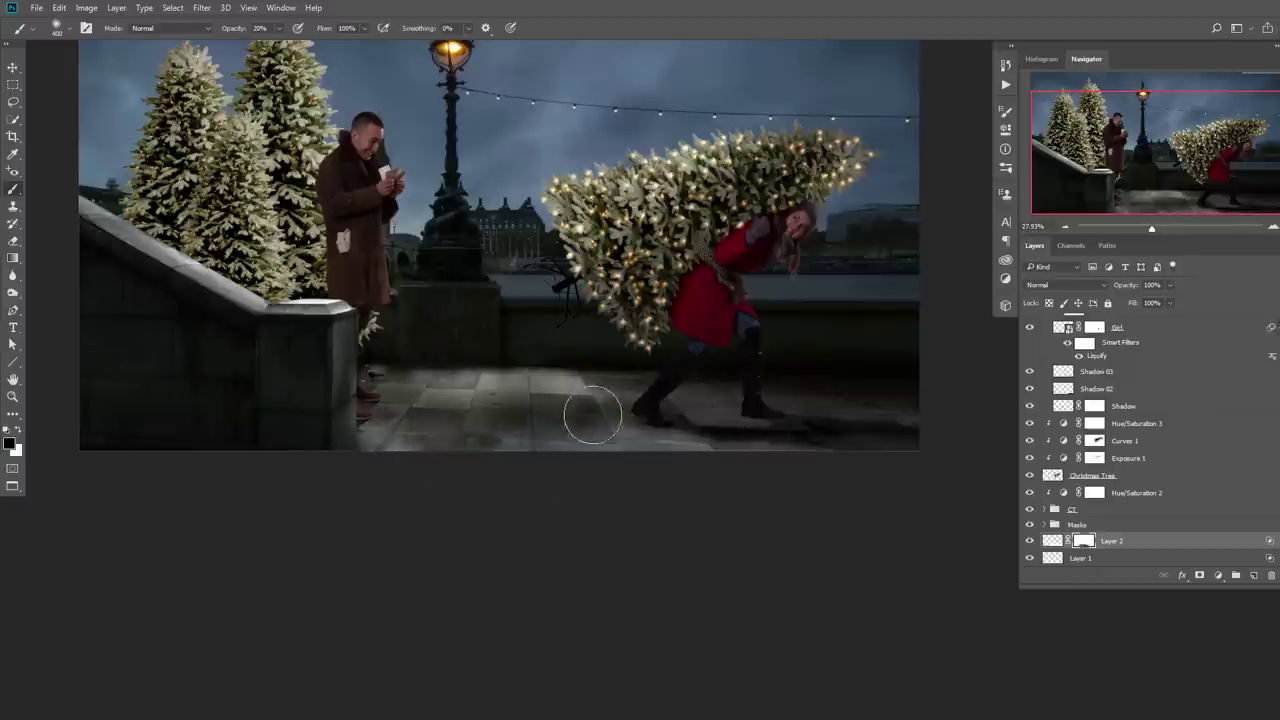
scroll(712, 400, "down", 2)
scroll(676, 428, "down", 1)
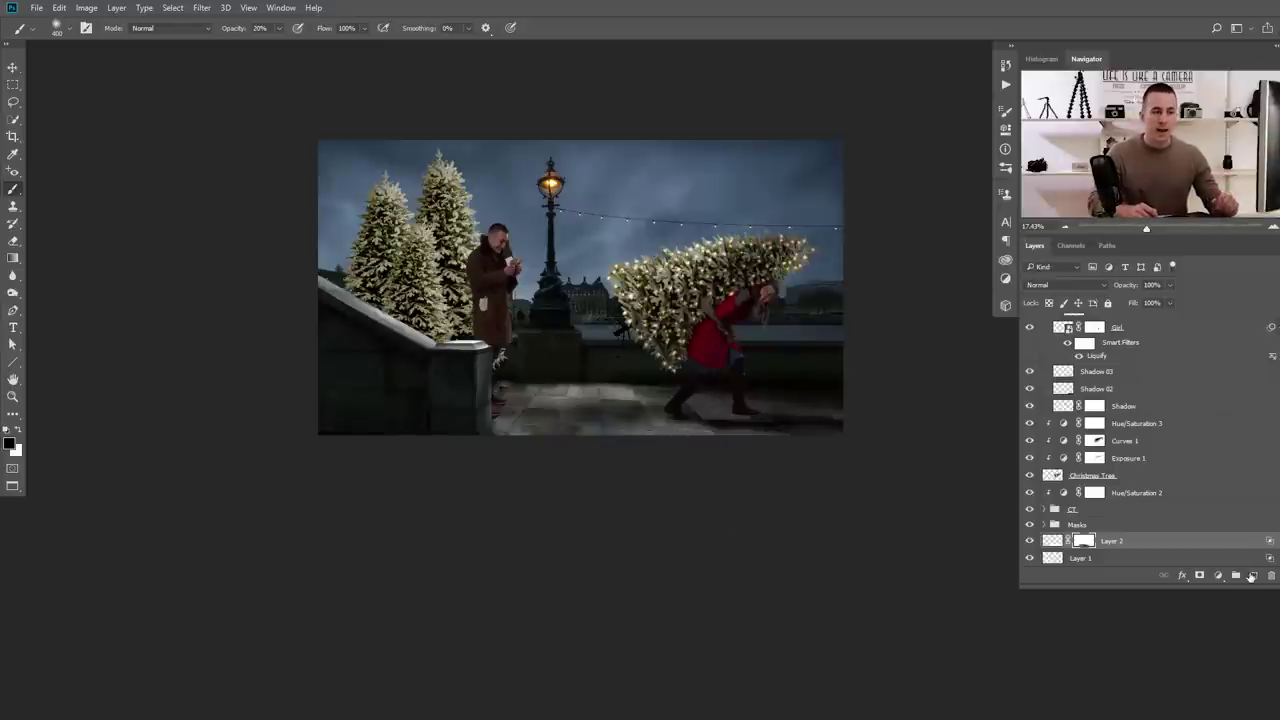
Add an empty layer above Layer 2 and paint thin white highlights along the lamp post's coiled sculpture at 100% opacity
key("ctrl+shift+alt+n")
key("x")
mouse_move(528, 279)
left_mouse_down()
mouse_move(676, 360)
mouse_move(548, 362)
left_mouse_up()
scroll(560, 375, "up", 2)
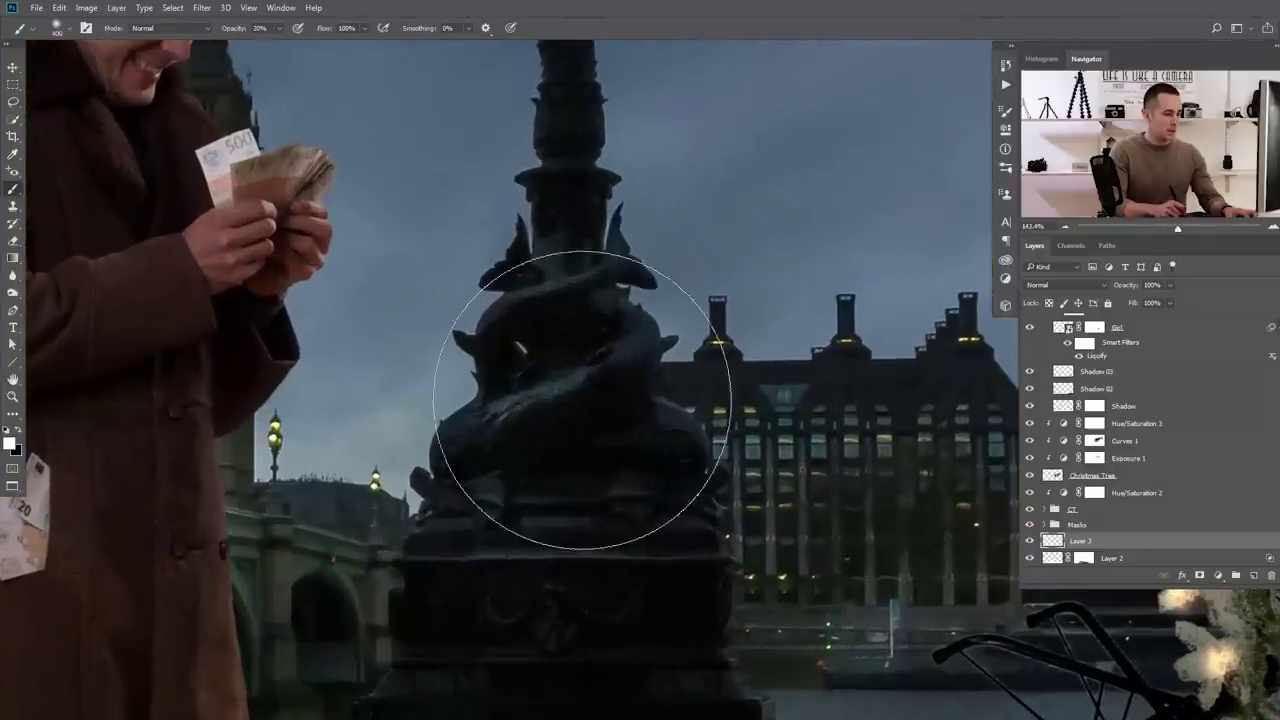
key("bracketleft")
key("bracketleft")
key("bracketleft")
key("bracketleft")
key("bracketleft")
key("bracketleft")
key("bracketleft")
key("bracketleft")
key("bracketleft")
key("bracketleft")
key("bracketleft")
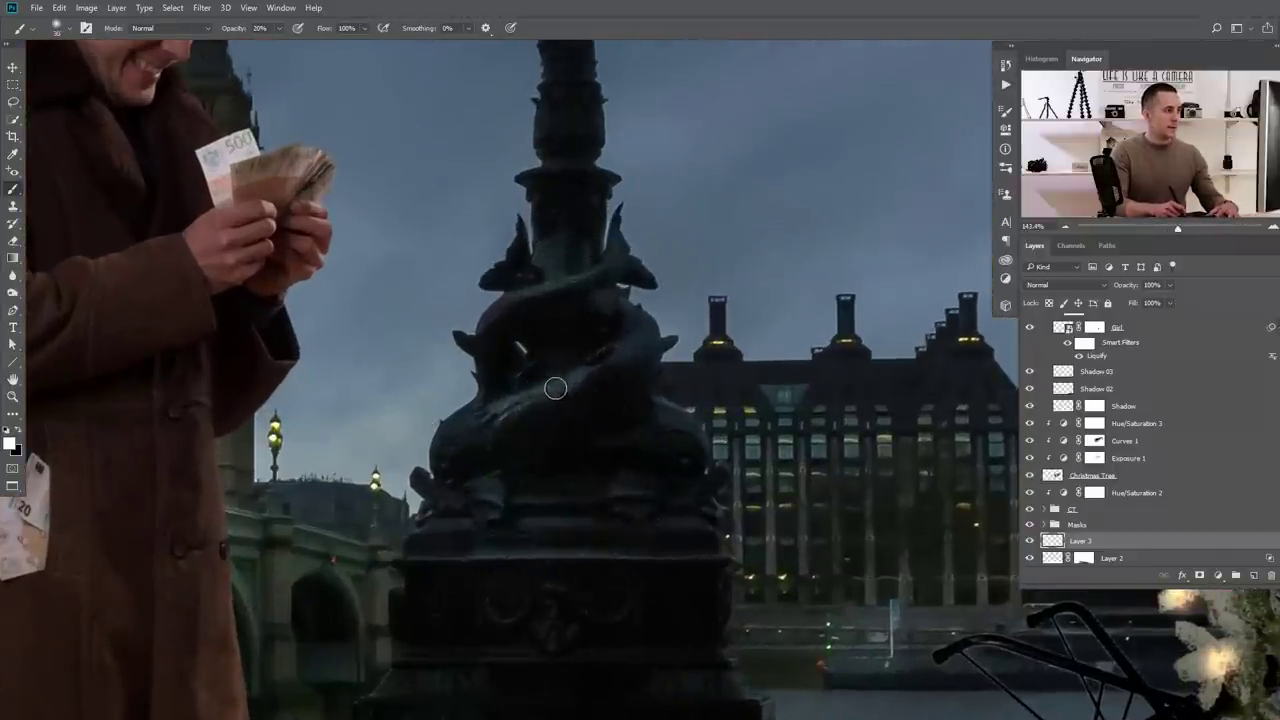
key("0")
mouse_move(580, 378)
left_mouse_down()
mouse_move(530, 390)
mouse_move(490, 421)
mouse_move(646, 326)
left_mouse_up()
mouse_move(617, 235)
left_mouse_down()
mouse_move(605, 268)
mouse_move(495, 309)
left_mouse_up()
Paint short white highlights across the collars of the lamp post, from above the sculpture up to the lantern's crossbar
left_click_drag(549, 264, 451, 474)
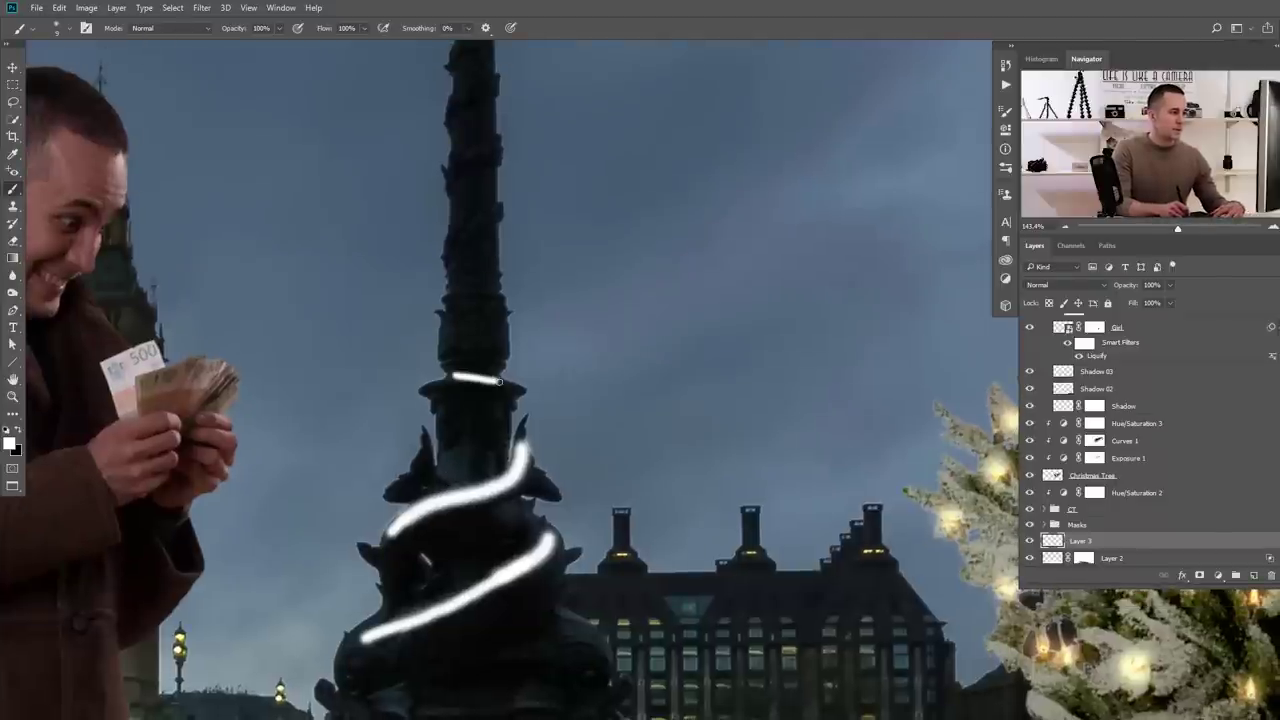
left_click_drag(466, 272, 449, 449)
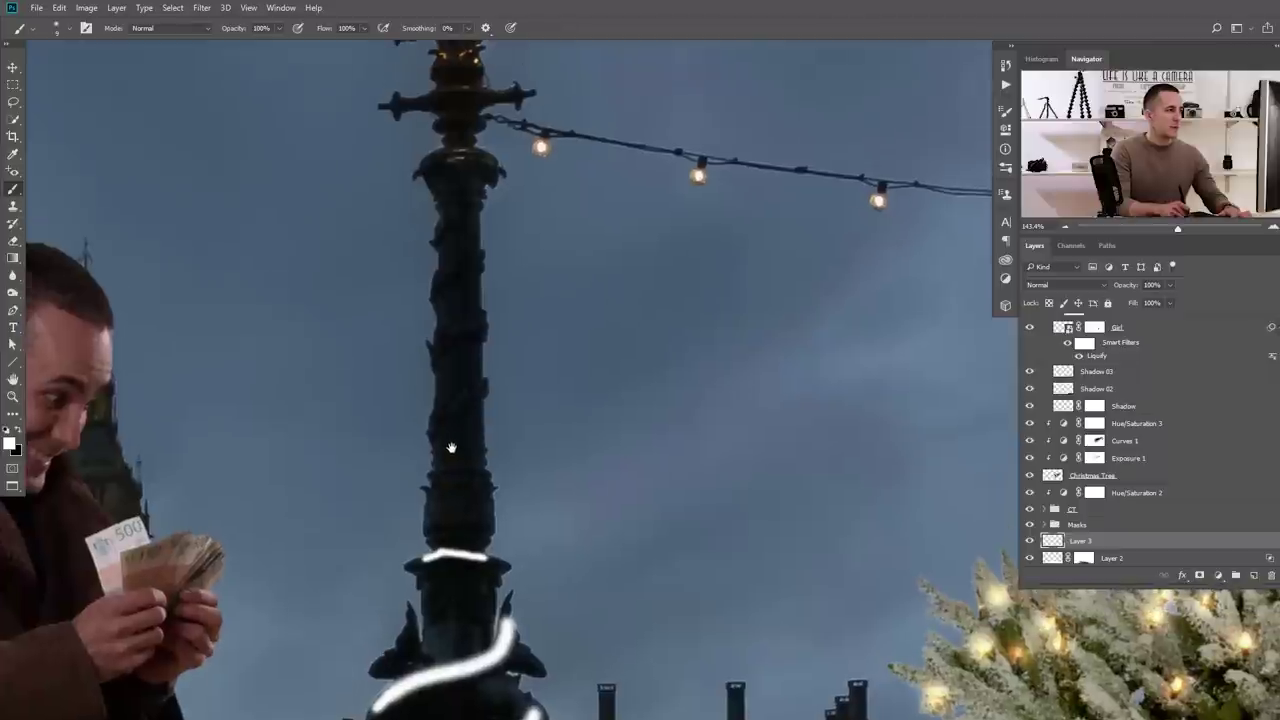
mouse_move(433, 148)
left_mouse_down()
mouse_move(490, 150)
mouse_move(443, 242)
mouse_move(433, 217)
mouse_move(486, 195)
left_mouse_up()
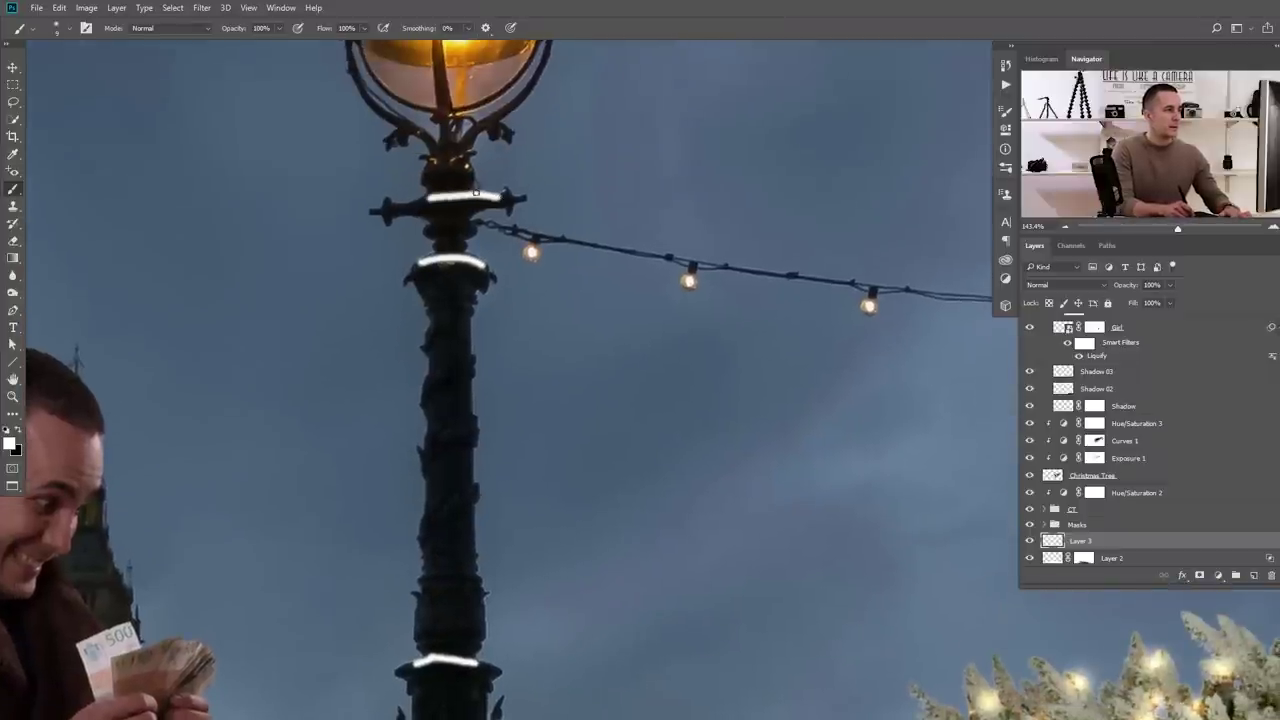
left_click_drag(479, 294, 410, 294)
Paint white highlights along the ledge and small curved ornaments at the foot of the lamp post sculpture
left_click_drag(460, 630, 495, 363)
left_click_drag(340, 392, 733, 394)
left_click_drag(705, 306, 738, 276)
mouse_move(338, 277)
left_mouse_down()
mouse_move(385, 307)
mouse_move(466, 322)
left_mouse_up()
left_click_drag(596, 308, 648, 312)
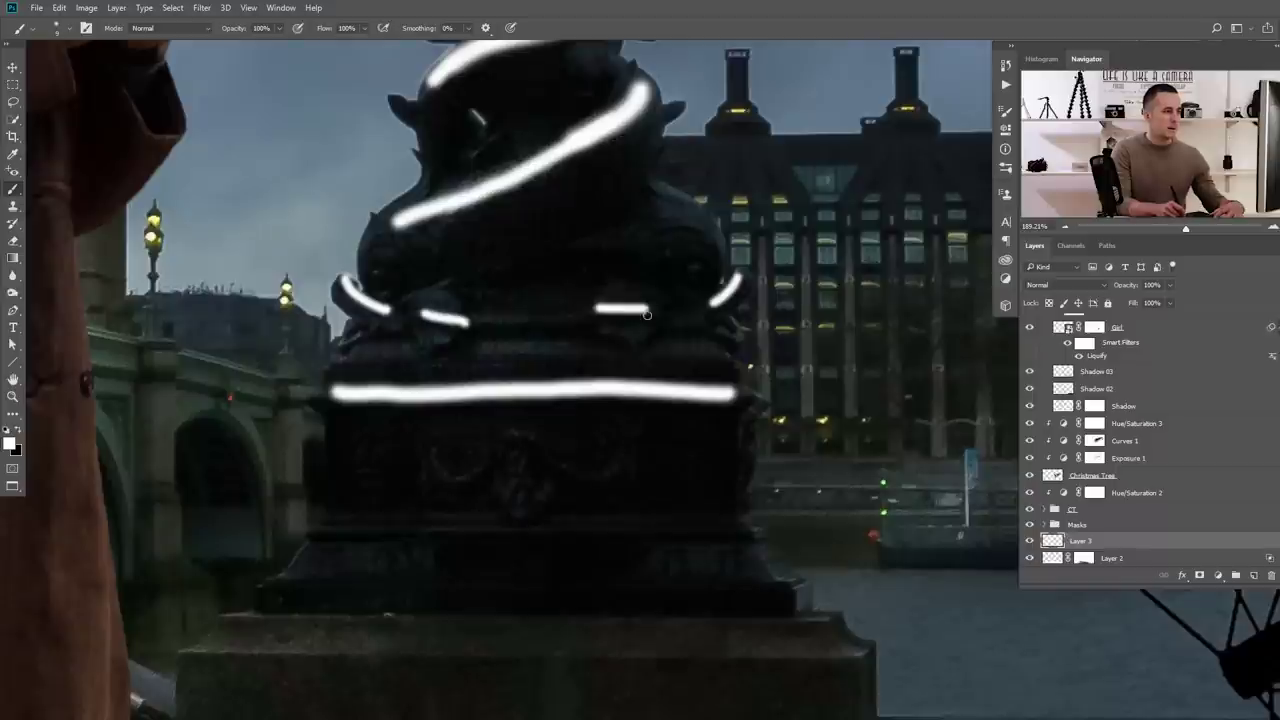
left_click_drag(561, 354, 442, 358)
Paint white highlights along the stepped lower edges of the lamp post base and the top of its stone pedestal
mouse_move(230, 630)
left_mouse_down()
mouse_move(846, 641)
mouse_move(752, 546)
left_mouse_up()
scroll(276, 471, "down", 5)
left_click_drag(199, 481, 282, 476)
scroll(680, 484, "down", 5)
scroll(500, 447, "up", 5)
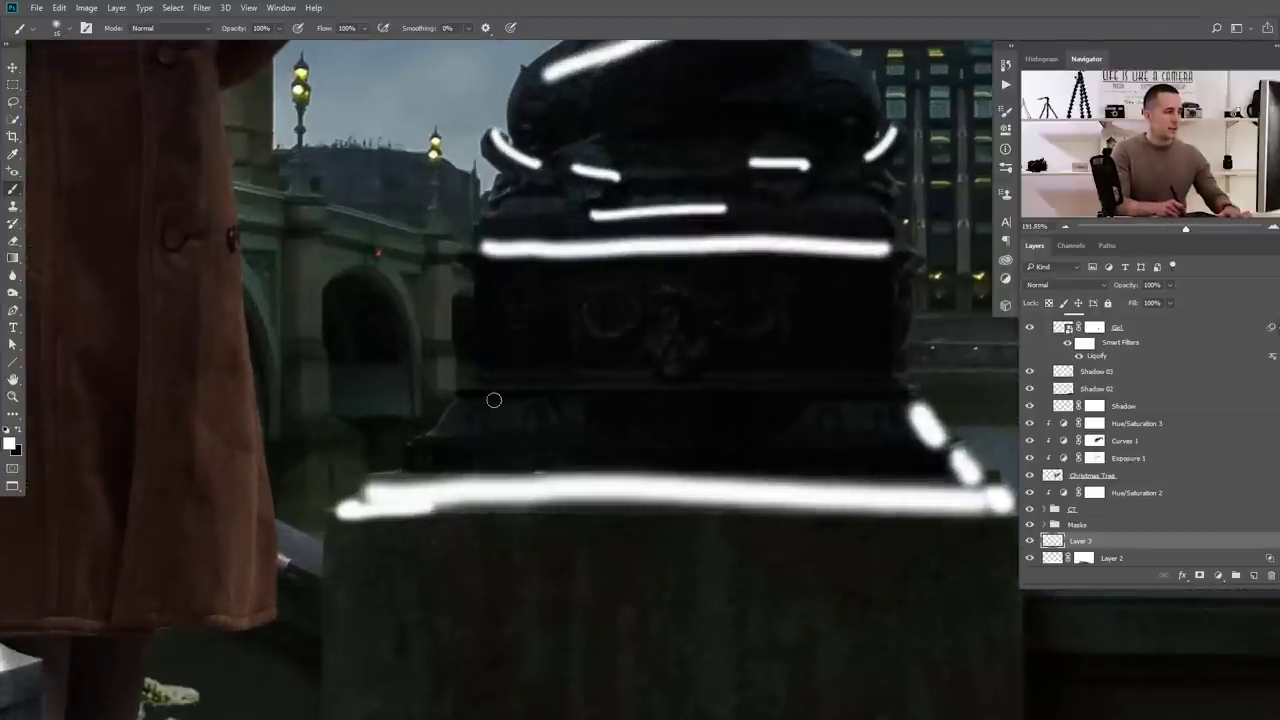
left_click_drag(466, 385, 905, 390)
left_click_drag(436, 441, 910, 446)
Add another short white highlight across the lower part of the lamp post's shaft
scroll(649, 540, "down", 5)
mouse_move(586, 258)
left_mouse_down()
mouse_move(553, 378)
mouse_move(614, 384)
left_mouse_up()
scroll(553, 378, "up", 5)
scroll(606, 410, "down", 3)
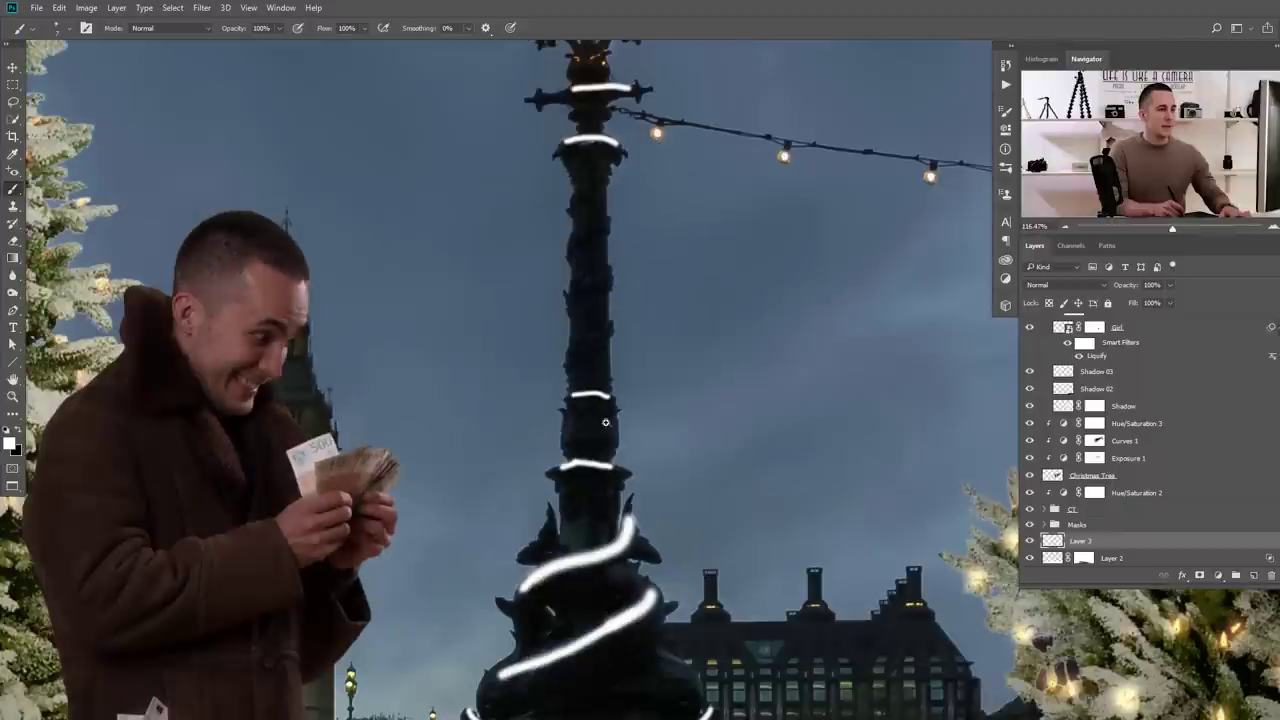
Blend Layer 3's highlights into the lamp post using Blend If, splitting the underlying layer's black slider to 7 / 75
double_click(1143, 541)
mouse_move(883, 546)
left_mouse_down()
mouse_move(933, 546)
mouse_move(888, 548)
left_mouse_up()
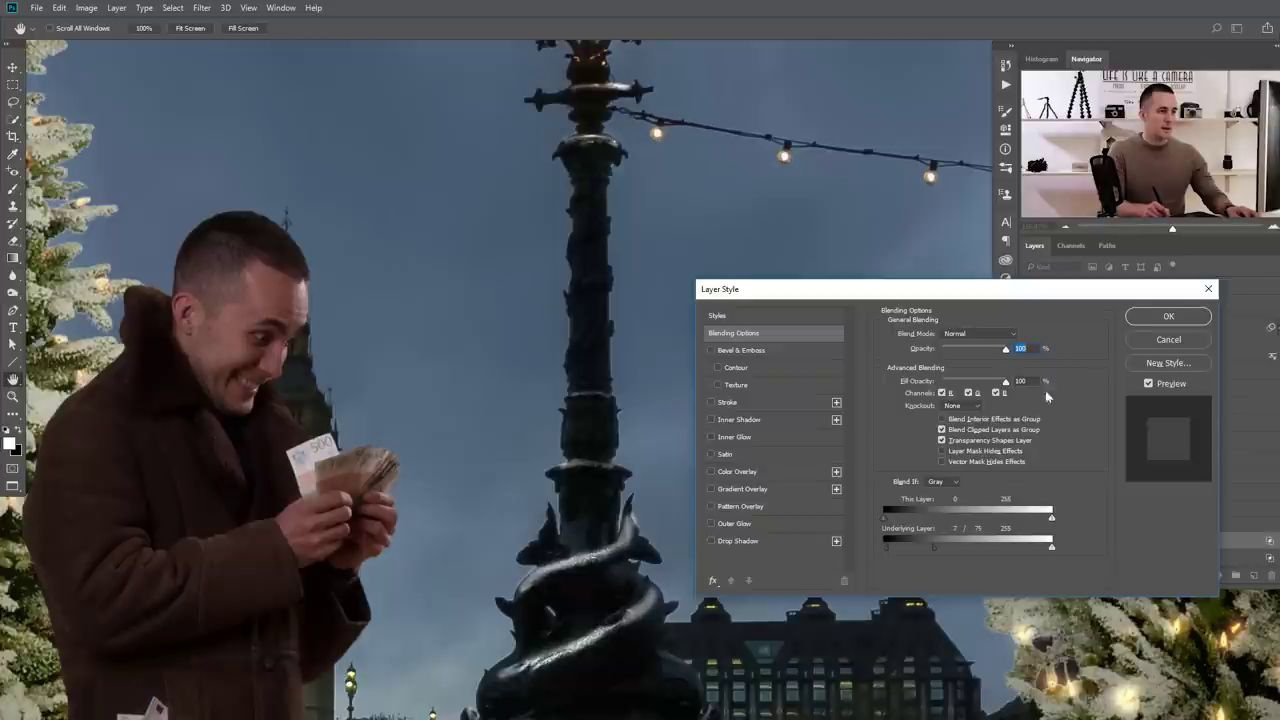
left_click(1168, 316)
key("b")
scroll(770, 456, "up", 3)
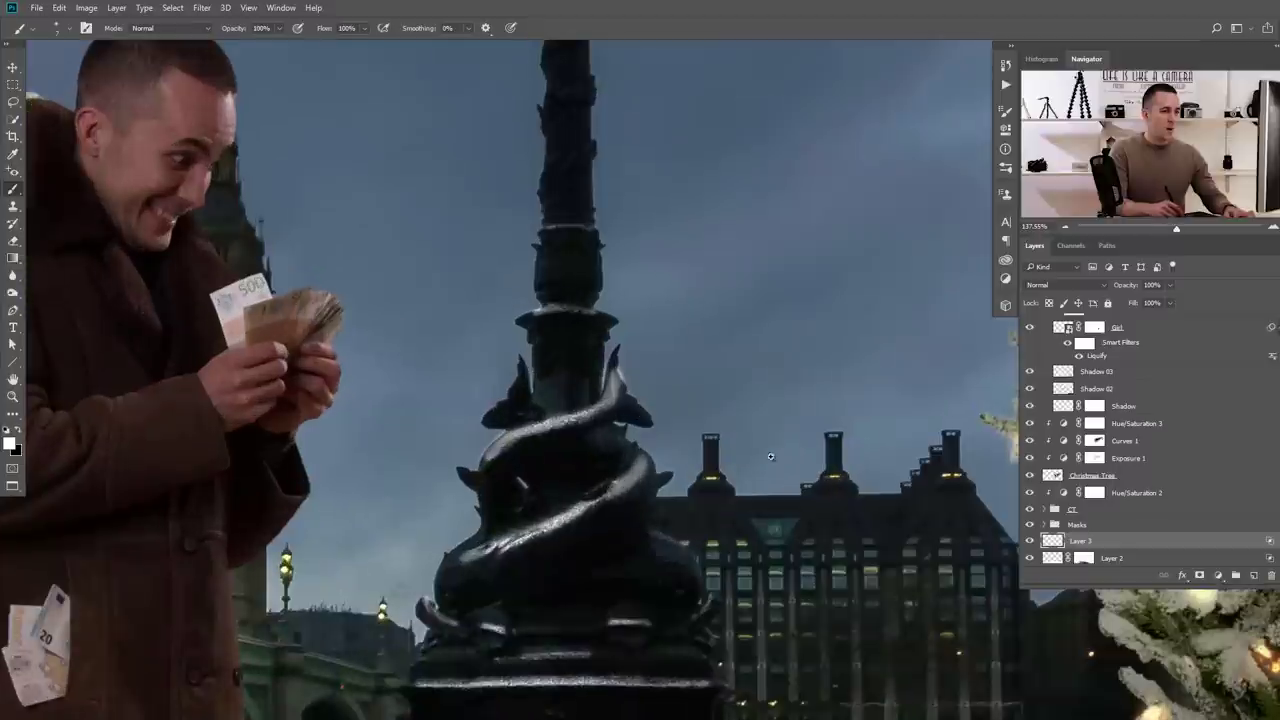
Add a layer mask to Layer 3 and soften the lamp post highlights with a black brush at 20% opacity
left_click(1197, 577)
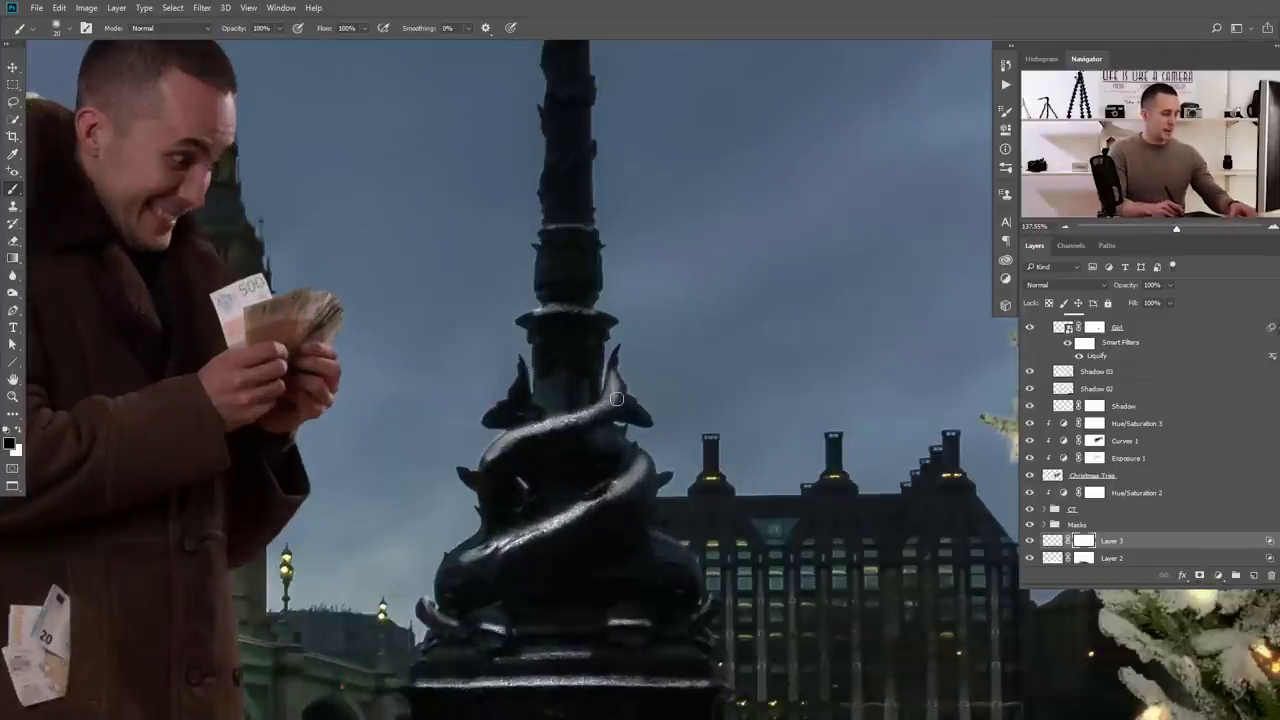
scroll(635, 460, "down", 3)
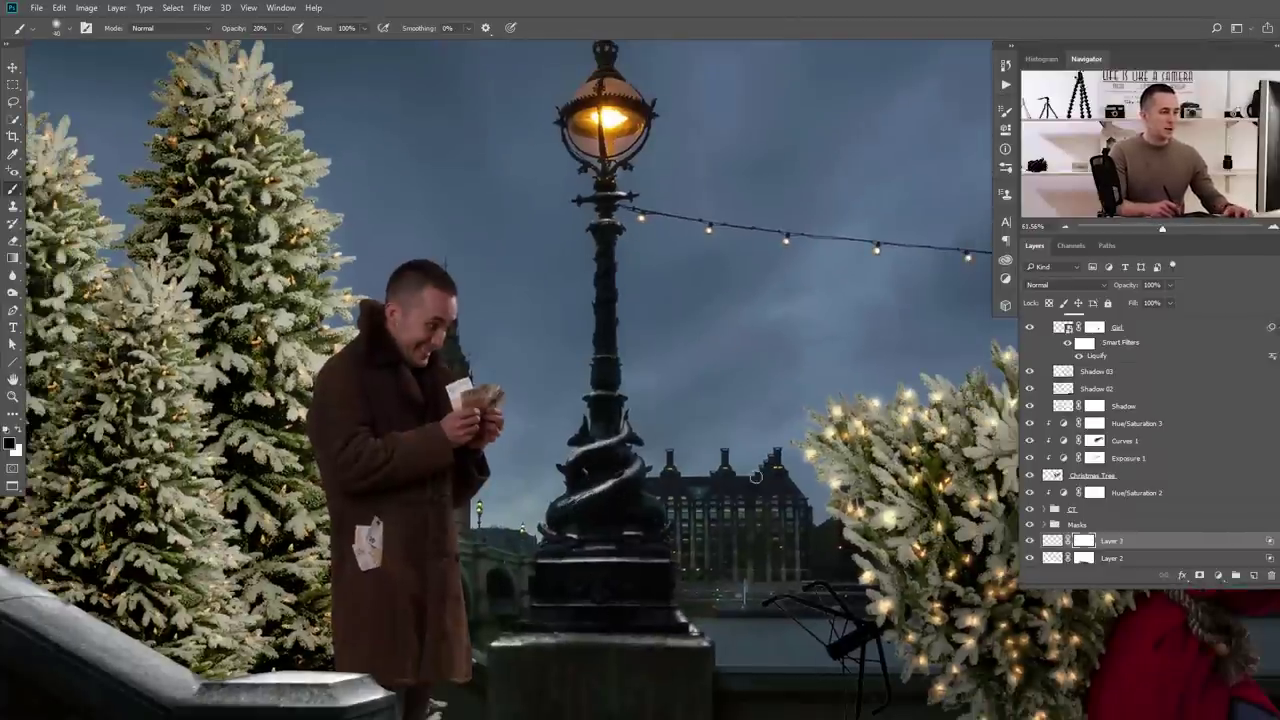
key("x")
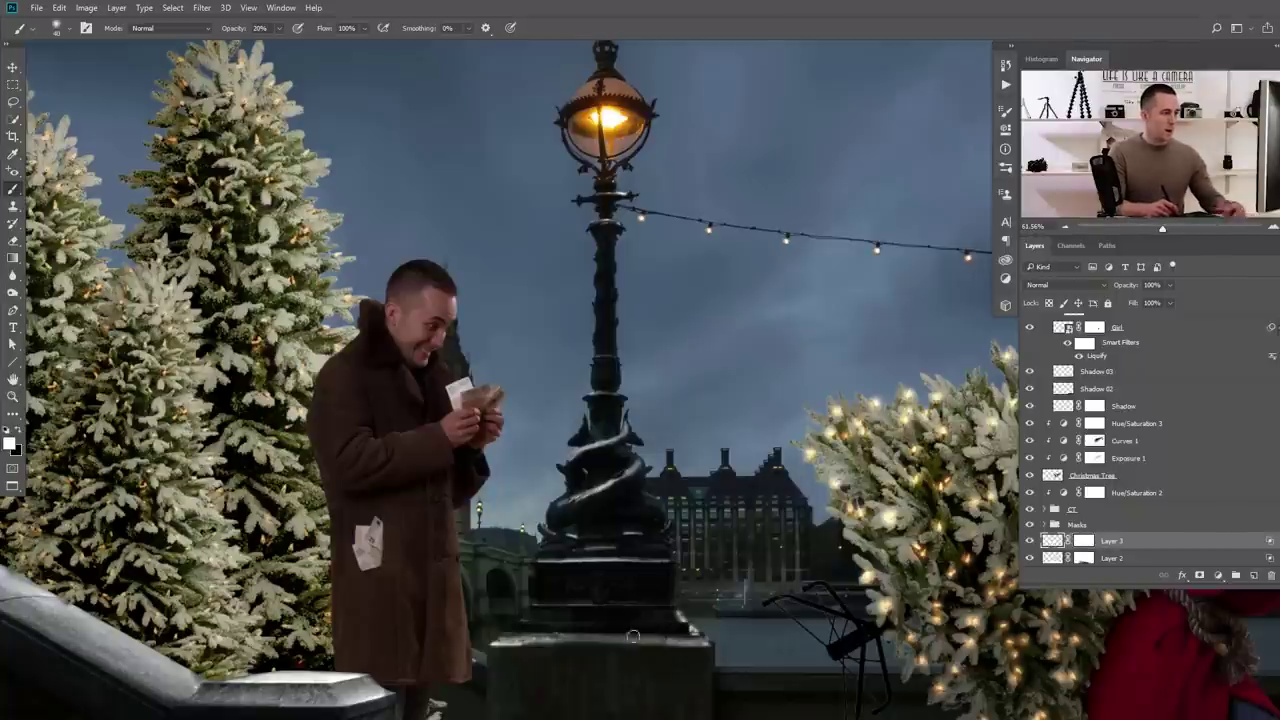
Brighten the top and front face of the lamp post's stone pedestal on Layer 3 with white at 20% opacity
left_click_drag(591, 666, 563, 497)
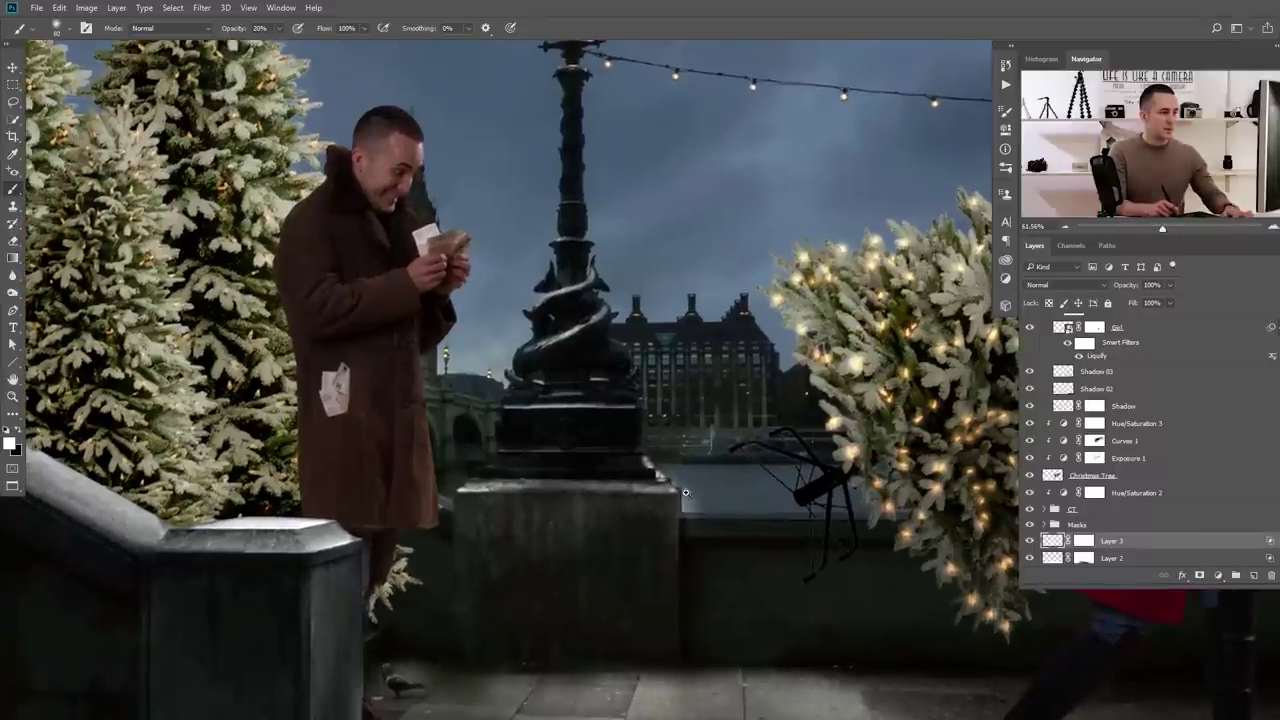
scroll(692, 508, "up", 4)
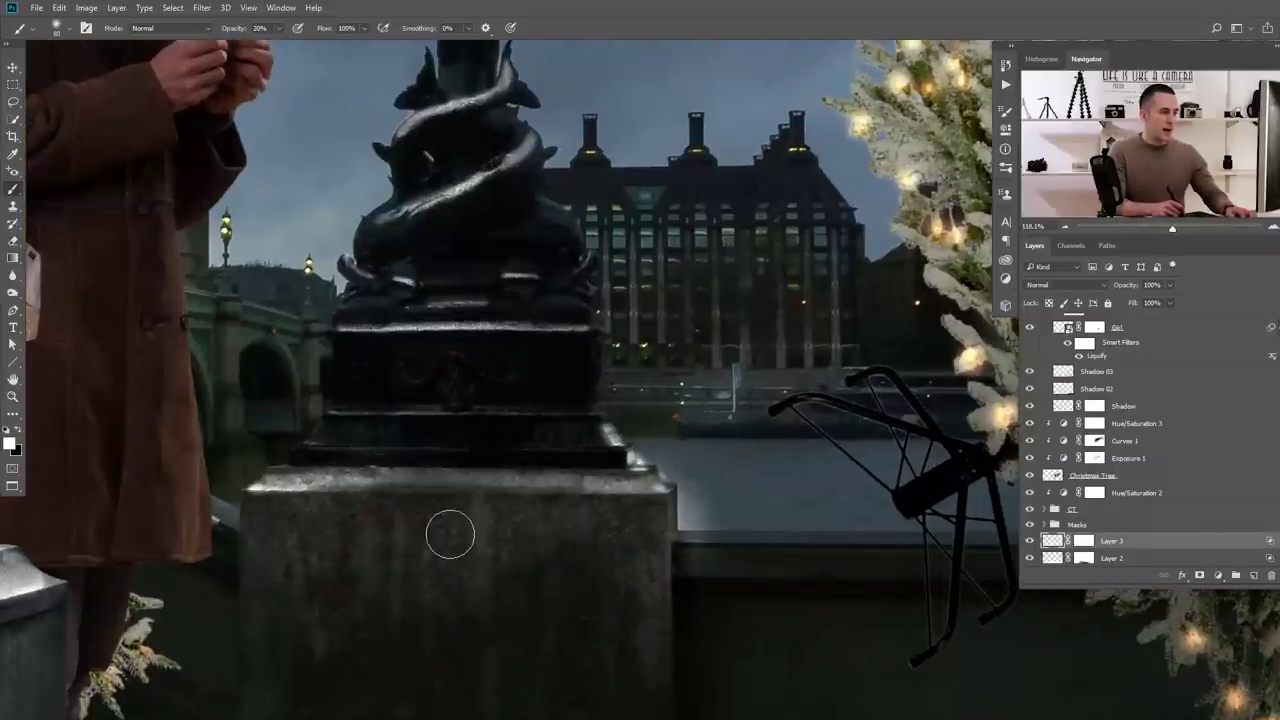
scroll(611, 529, "down", 1)
scroll(611, 529, "up", 2)
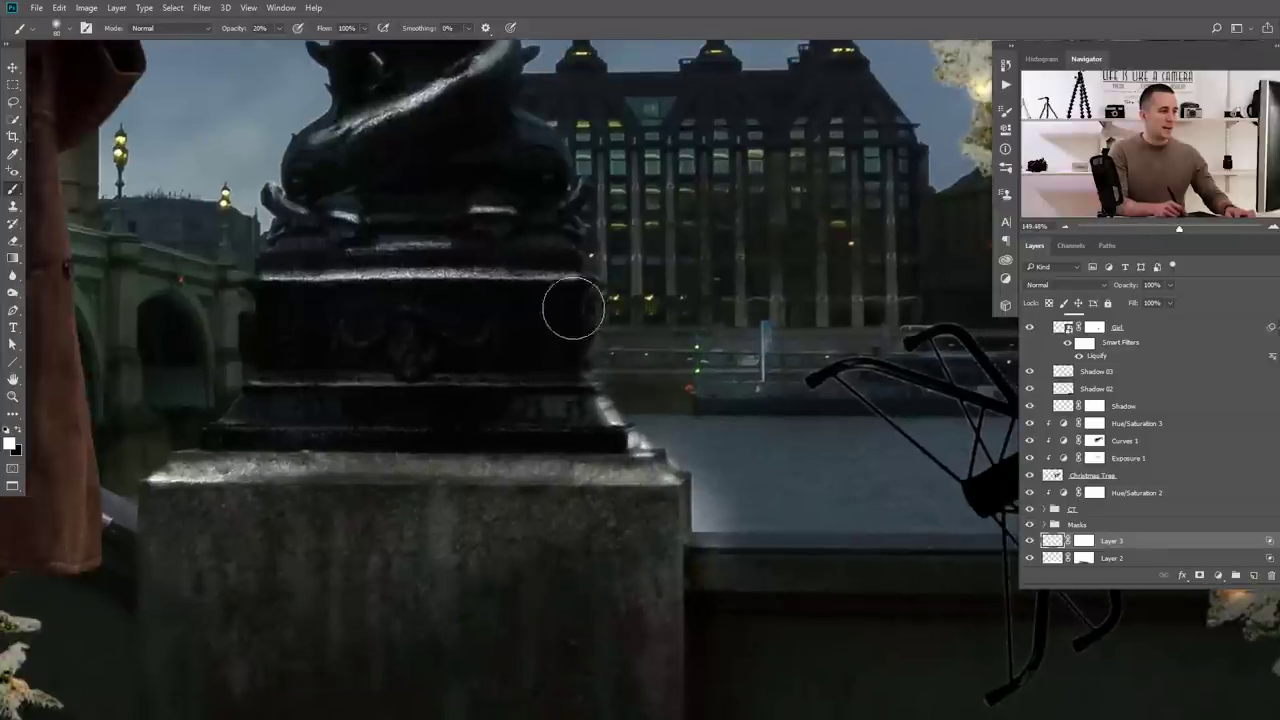
Paint a faint white highlight along the top ledge of the river wall behind the girl at 20% opacity
scroll(645, 546, "down", 5)
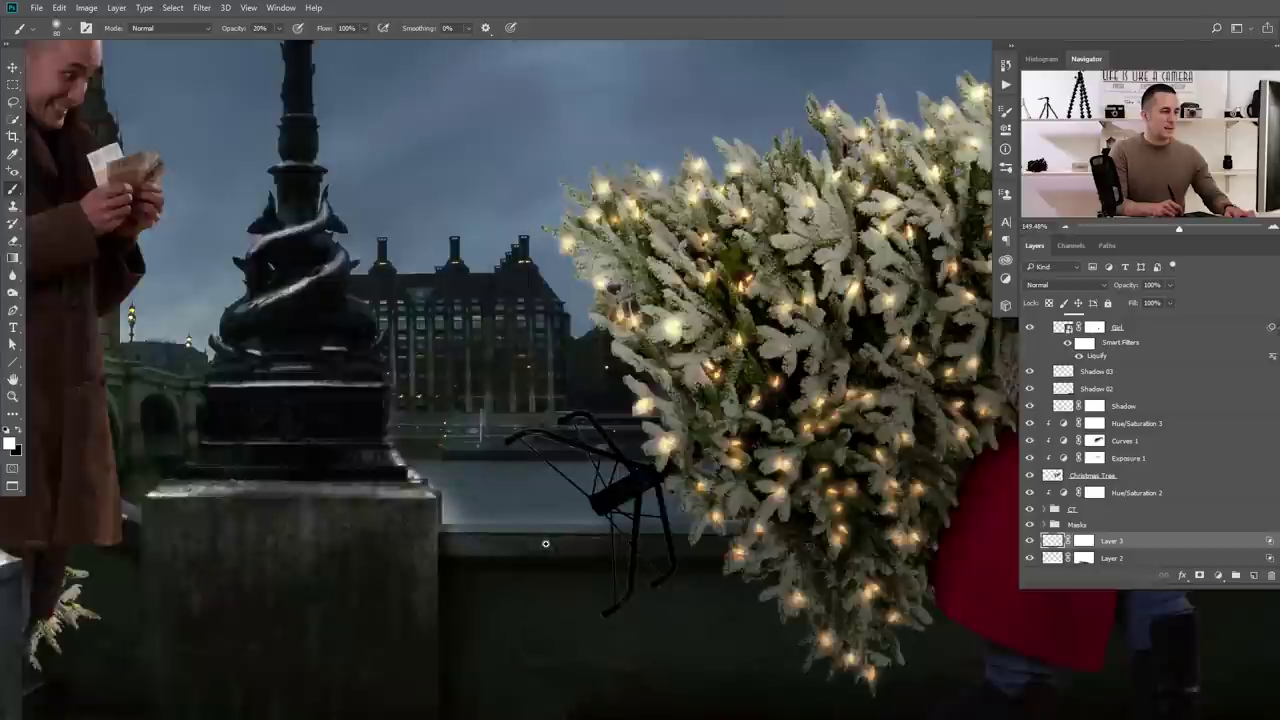
left_click_drag(690, 536, 261, 500)
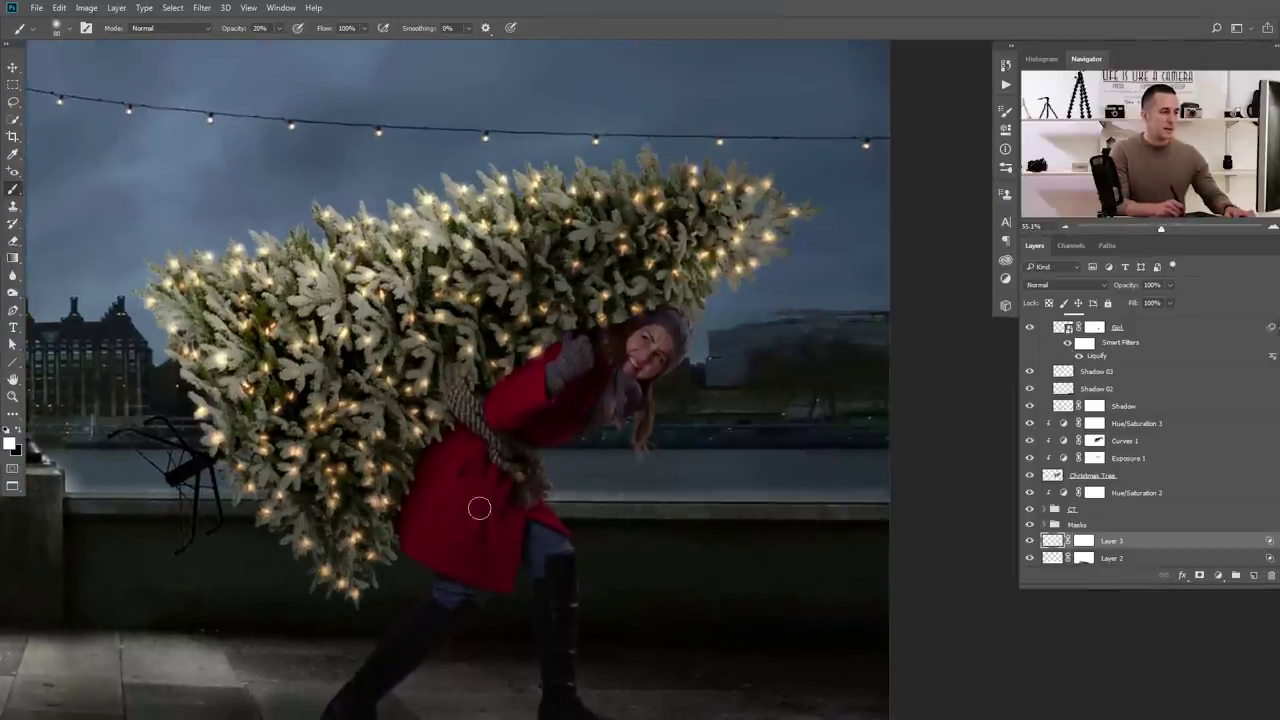
scroll(323, 347, "left", 4)
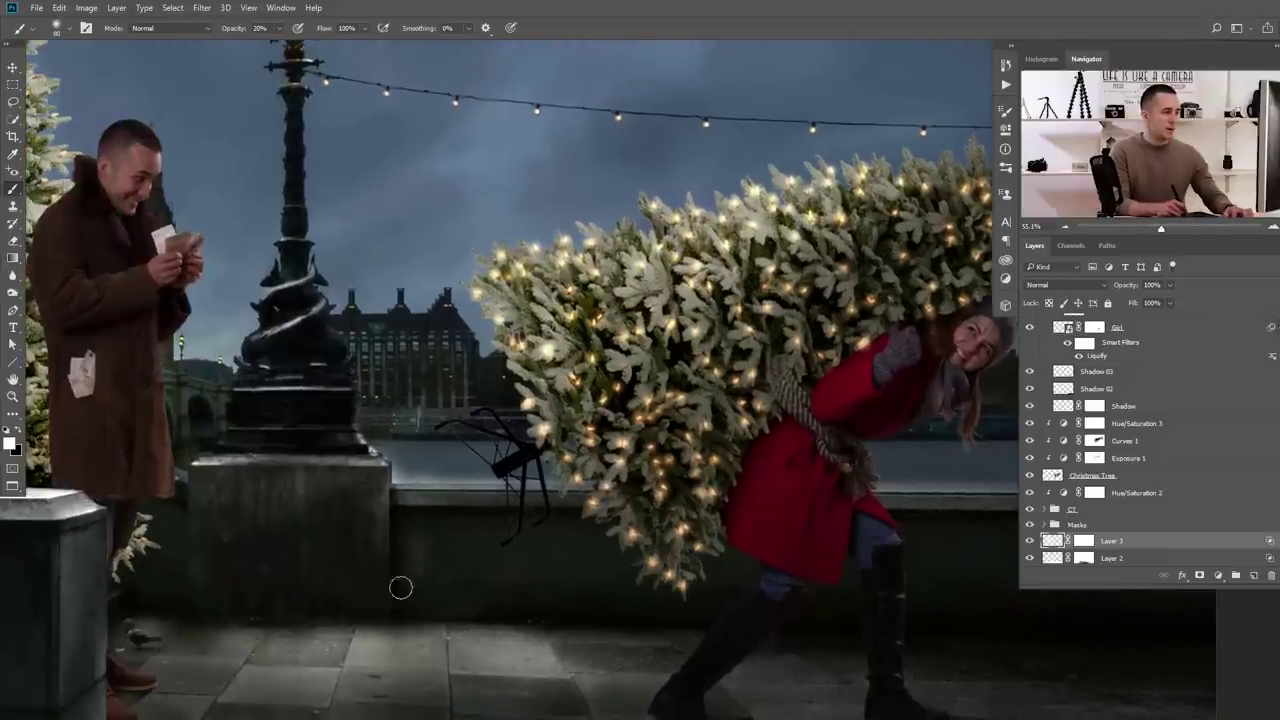
Lighten the face of the river wall behind the tree and girl with a 175 px white brush at 20% opacity
key("]")
key("]")
key("]")
key("]")
key("]")
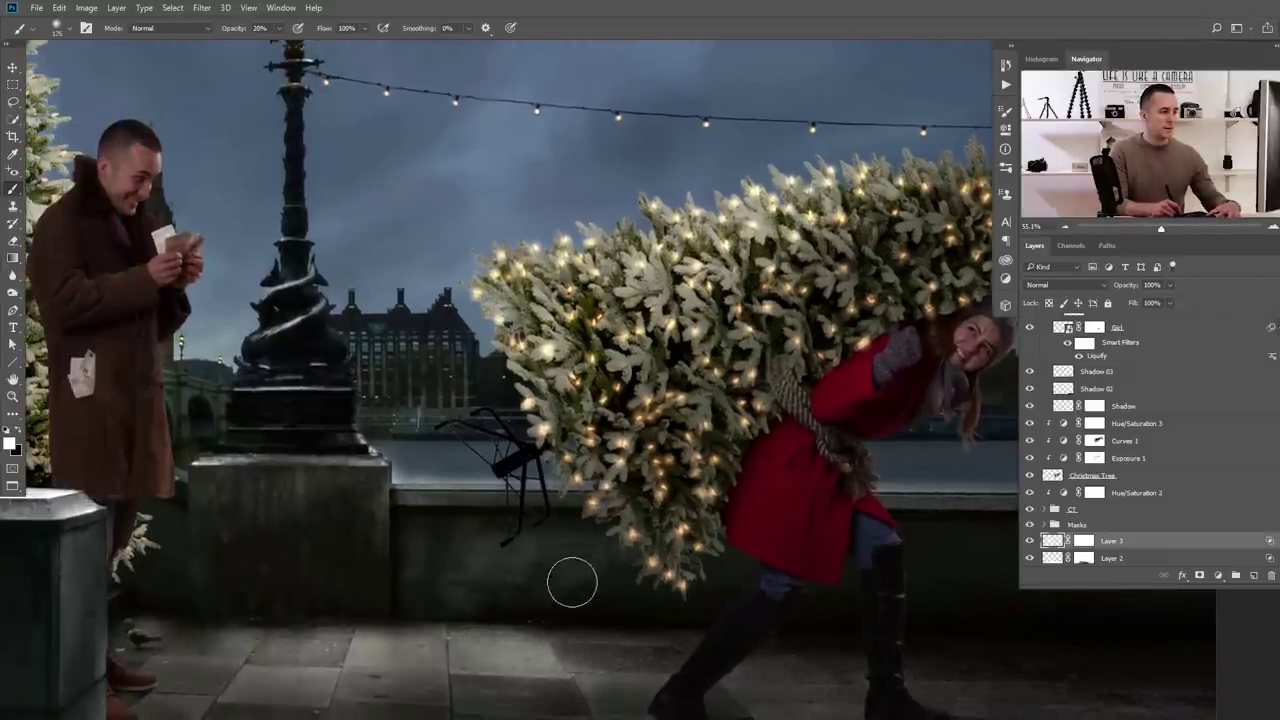
left_click_drag(625, 572, 457, 543)
left_click_drag(729, 521, 449, 503)
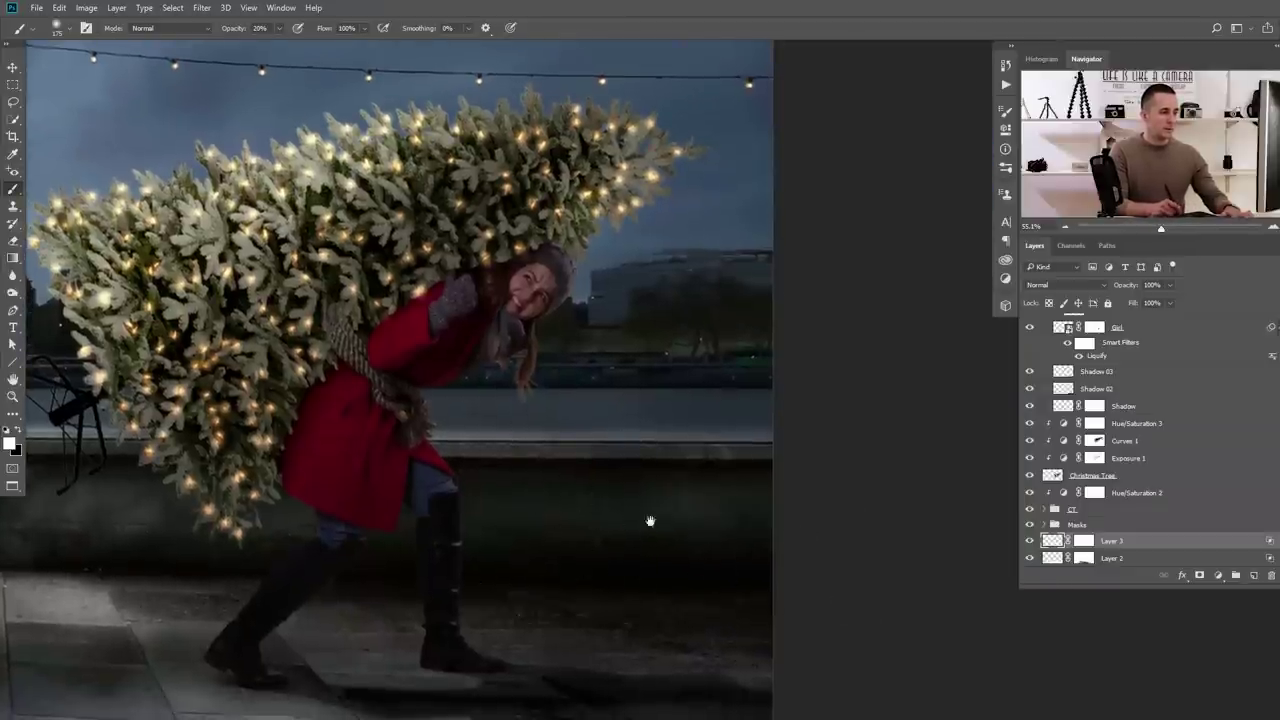
left_click_drag(670, 508, 579, 489)
scroll(578, 489, "up", 1)
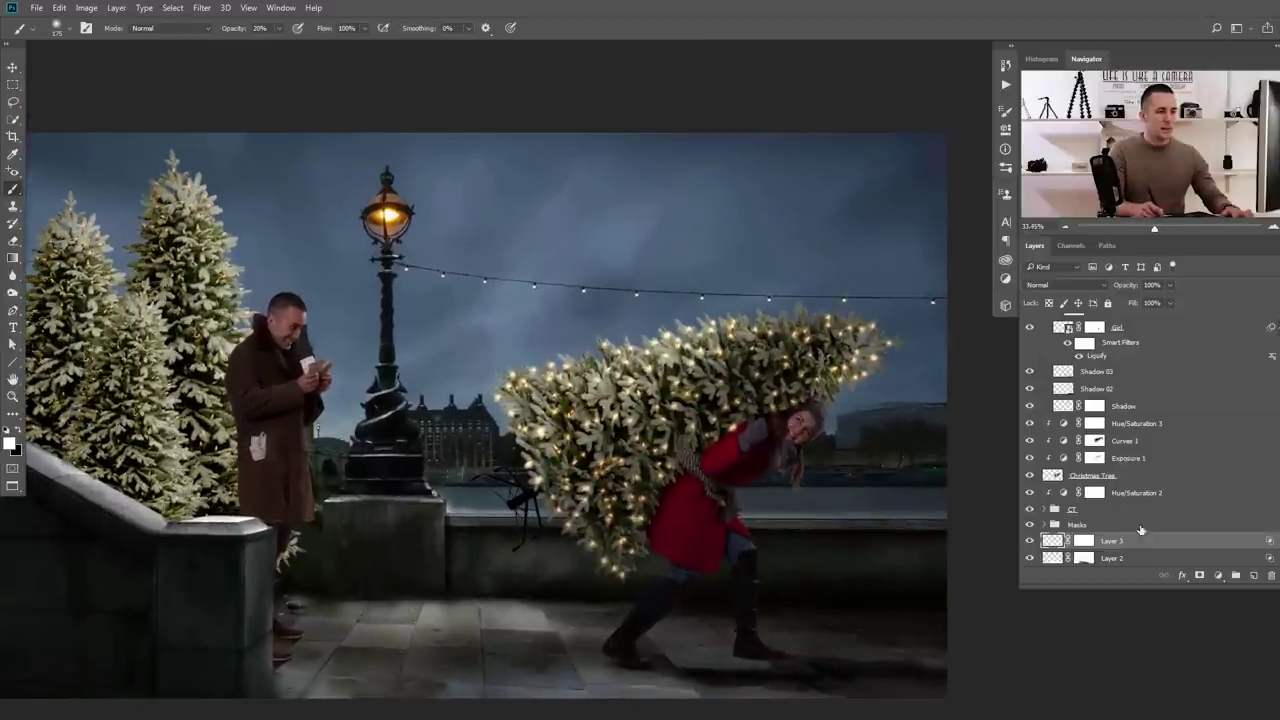
Copy the lamp mask from the Masks group onto Layer 3, replacing its existing layer mask
scroll(1149, 476, "down", 1)
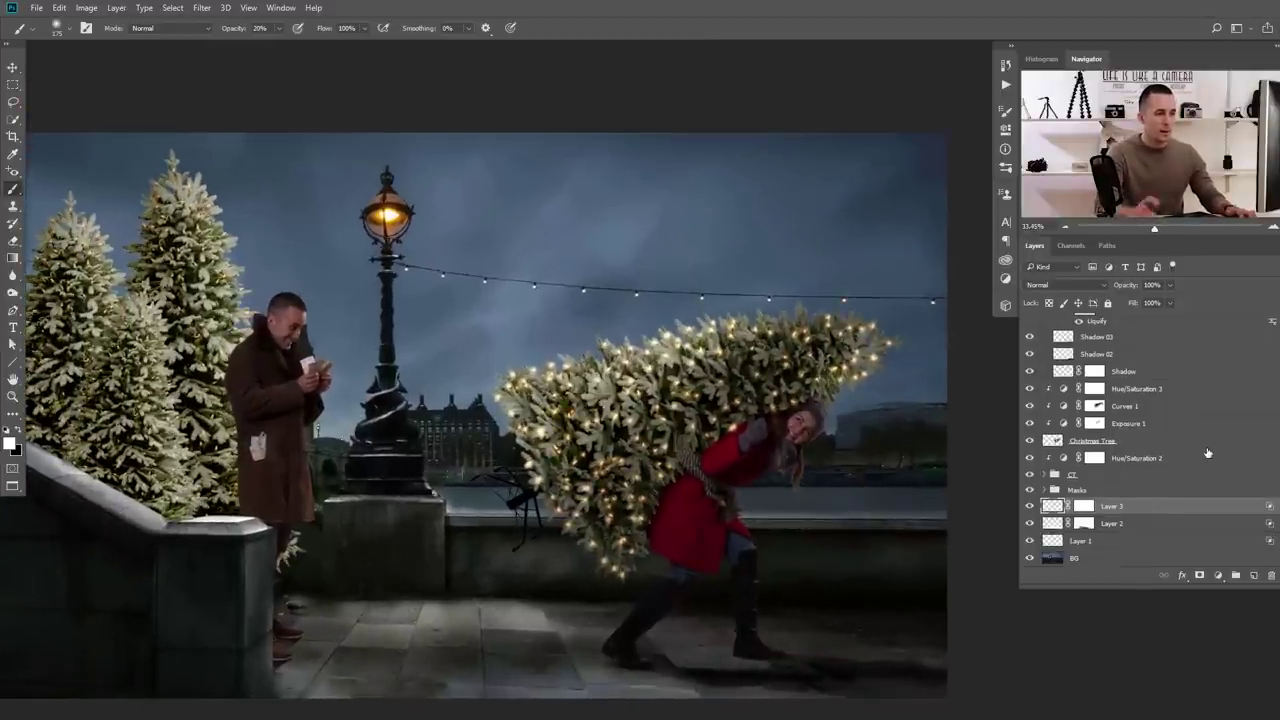
left_click(1045, 490)
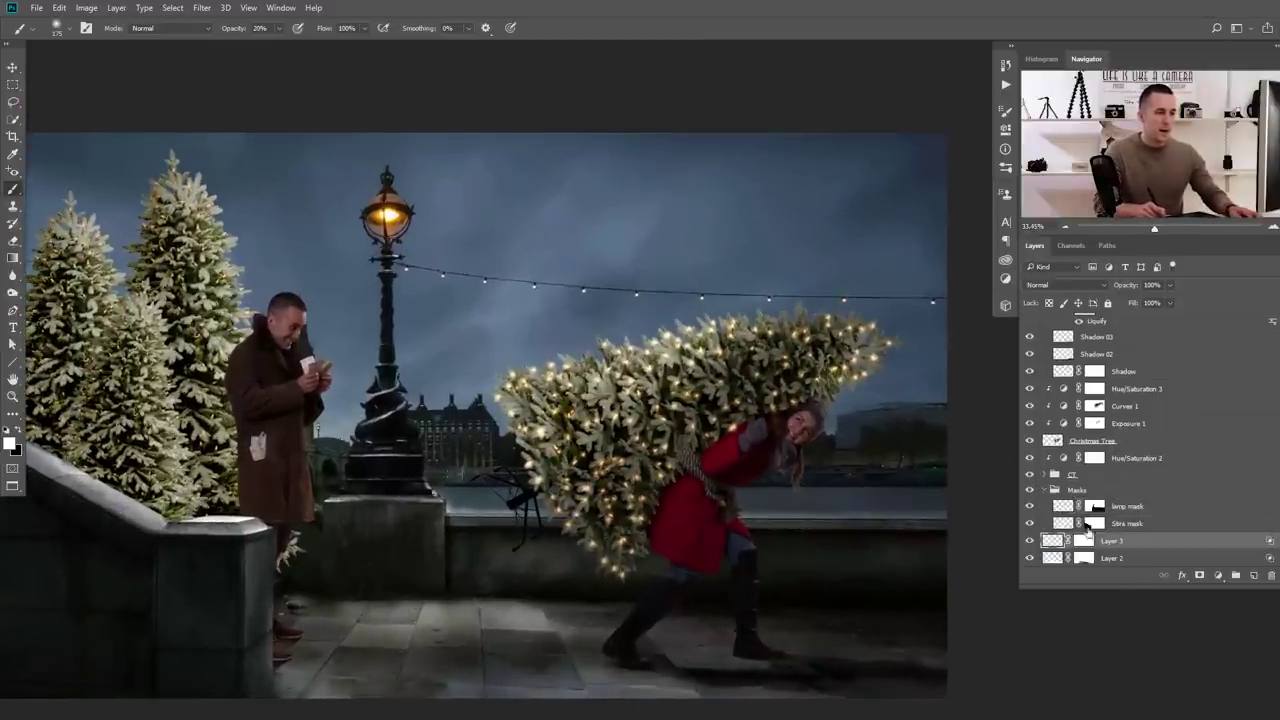
left_click_drag(1096, 520, 1084, 541)
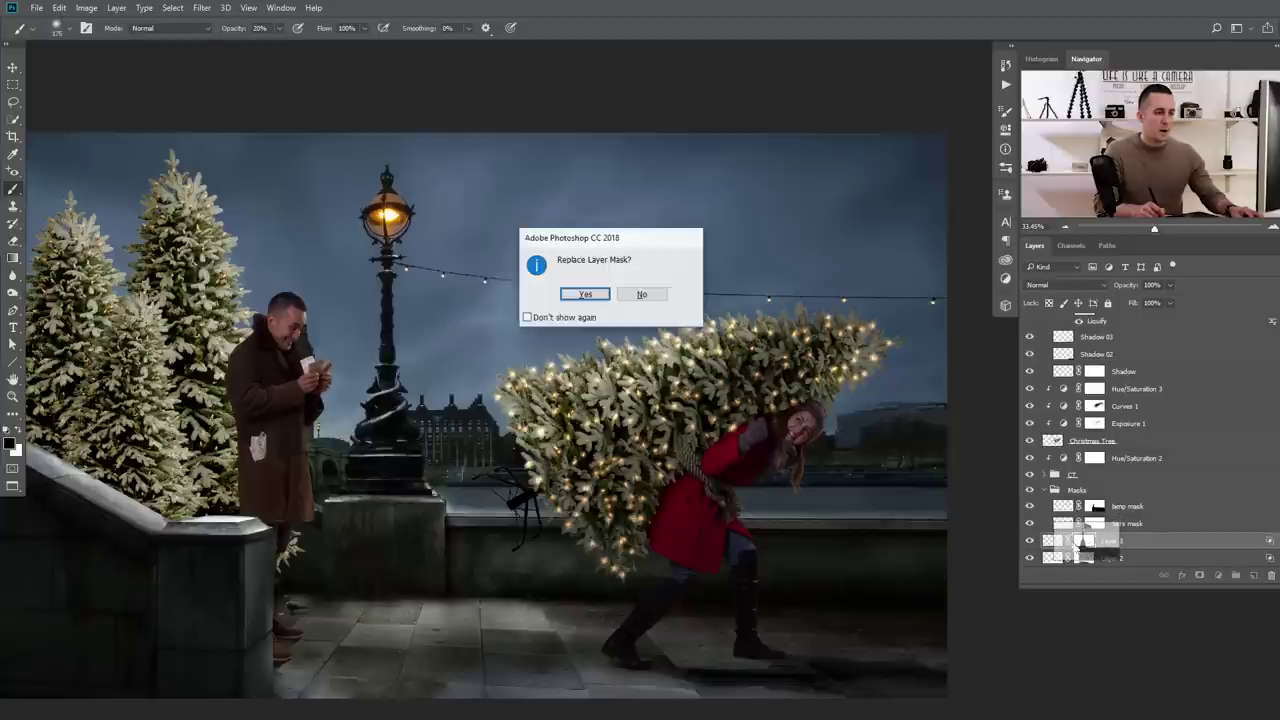
left_click(585, 292)
key("x")
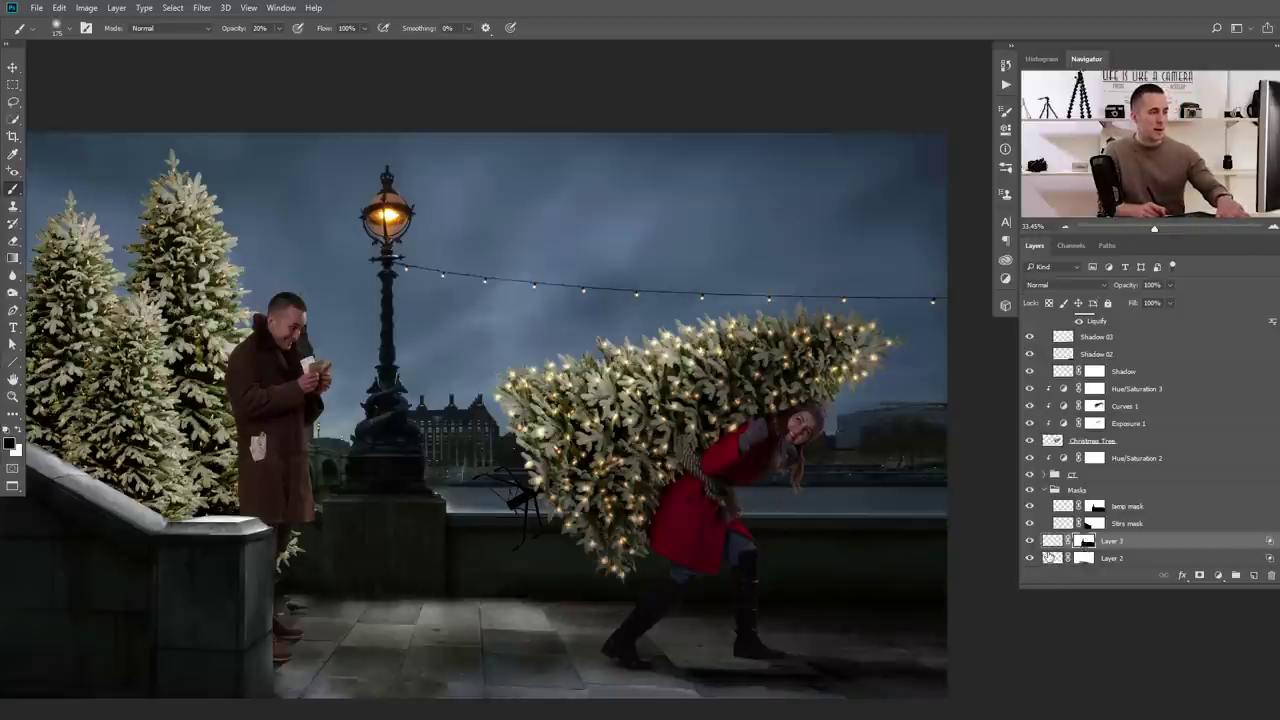
Invert Layer 3's lamp mask and reduce the brush to 15 px at 50% opacity for work along the pedestal edge
key("ctrl+i")
scroll(485, 506, "up", 6)
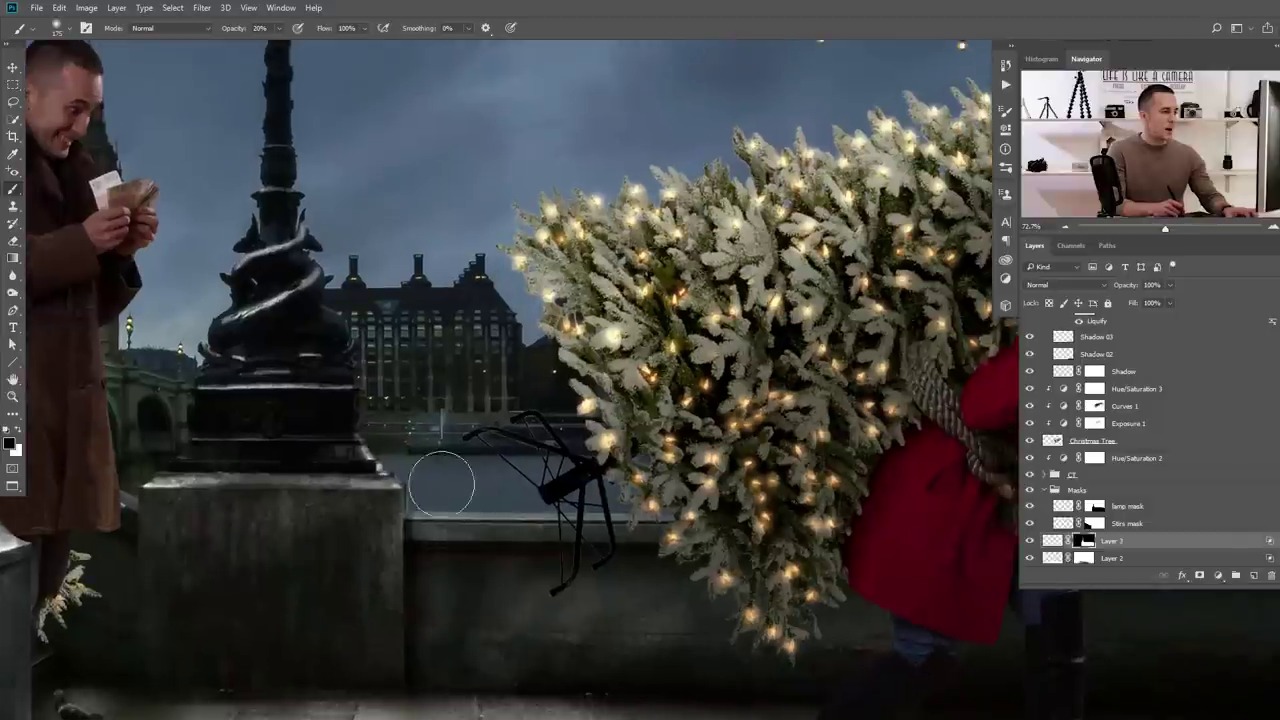
key("[")
key("[")
key("[")
key("[")
key("[")
key("[")
key("[")
key("[")
key("[")
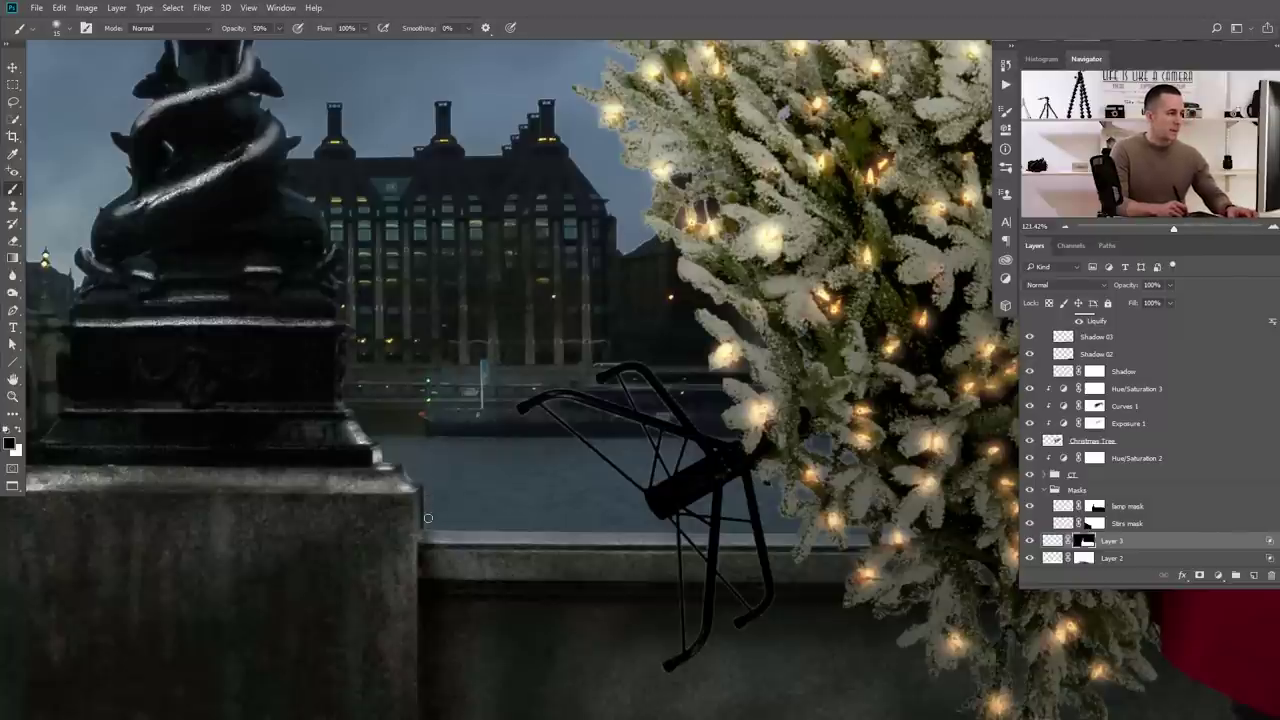
scroll(428, 518, "down", 8)
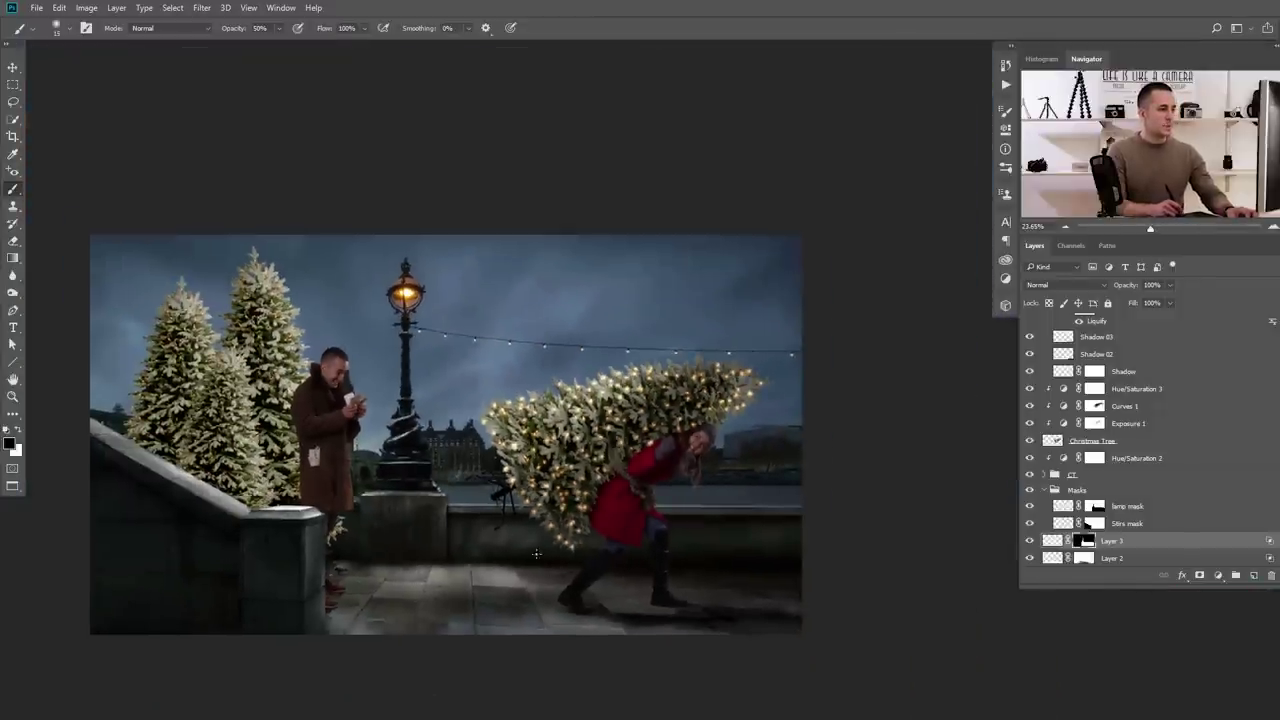
Collapse the Masks group, then group Layer 1, Layer 2 and Layer 3 together under the name Frost
scroll(1091, 494, "down", 2)
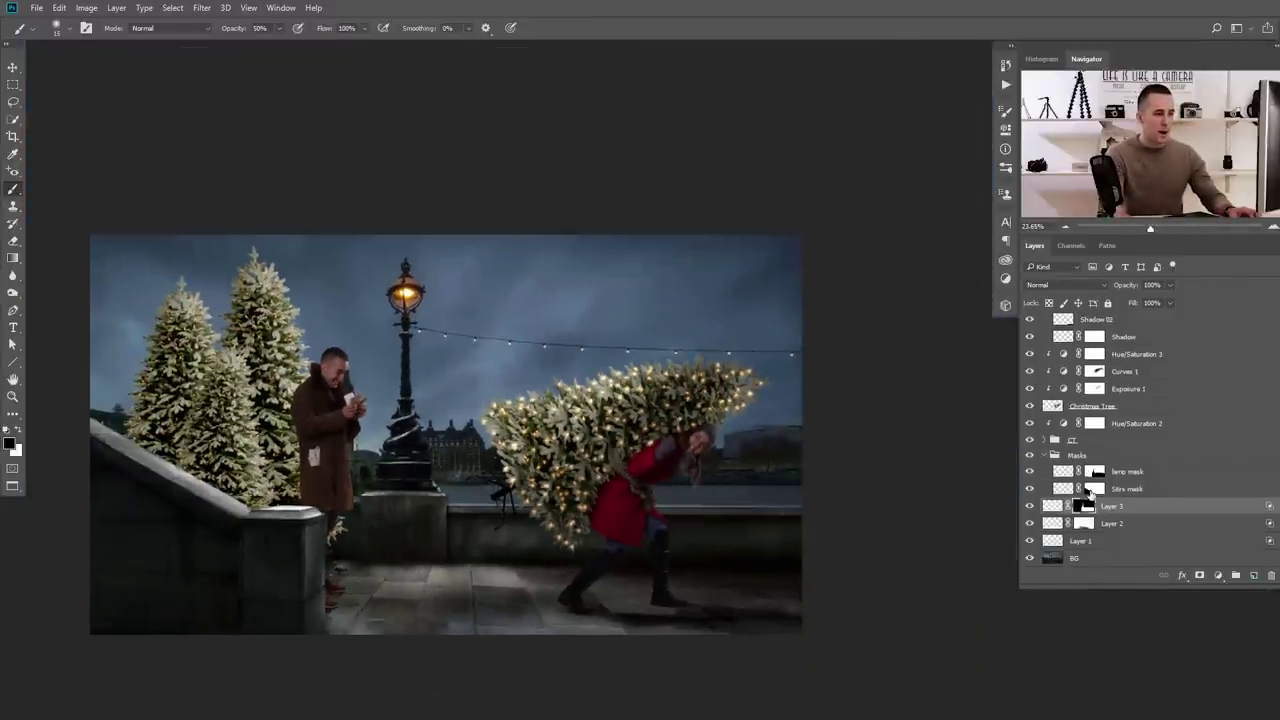
left_click(1050, 455)
left_click(1056, 541, "shift")
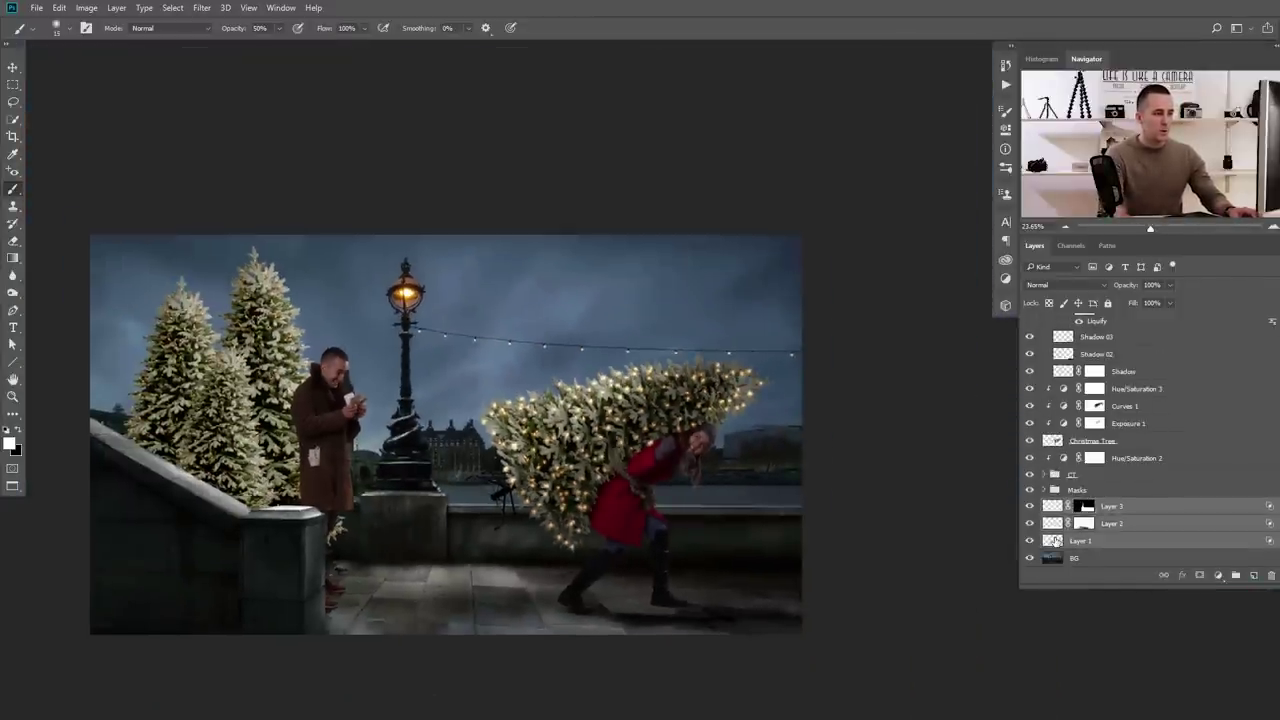
key("ctrl+g")
double_click(1080, 541)
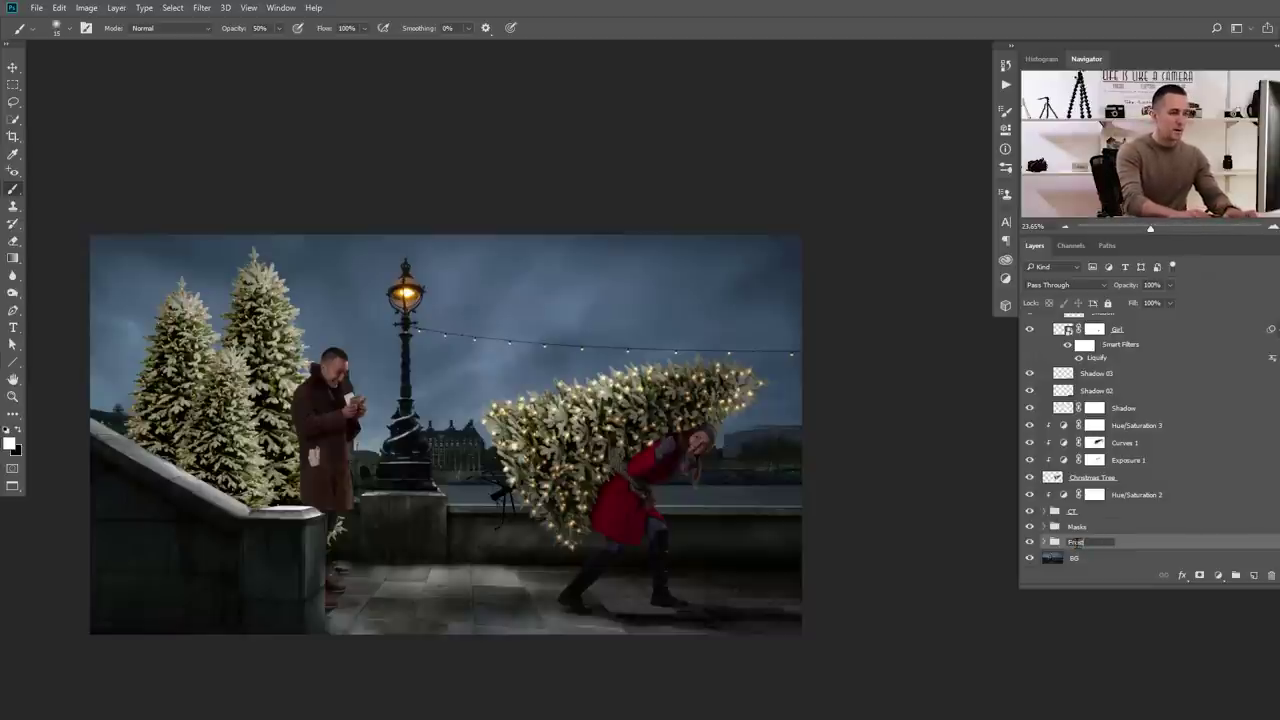
key("Return")
Compare the composite with the Frost group hidden and shown
left_click(1030, 542)
left_click(1030, 542)
left_click(1030, 544)
left_click(1030, 544)
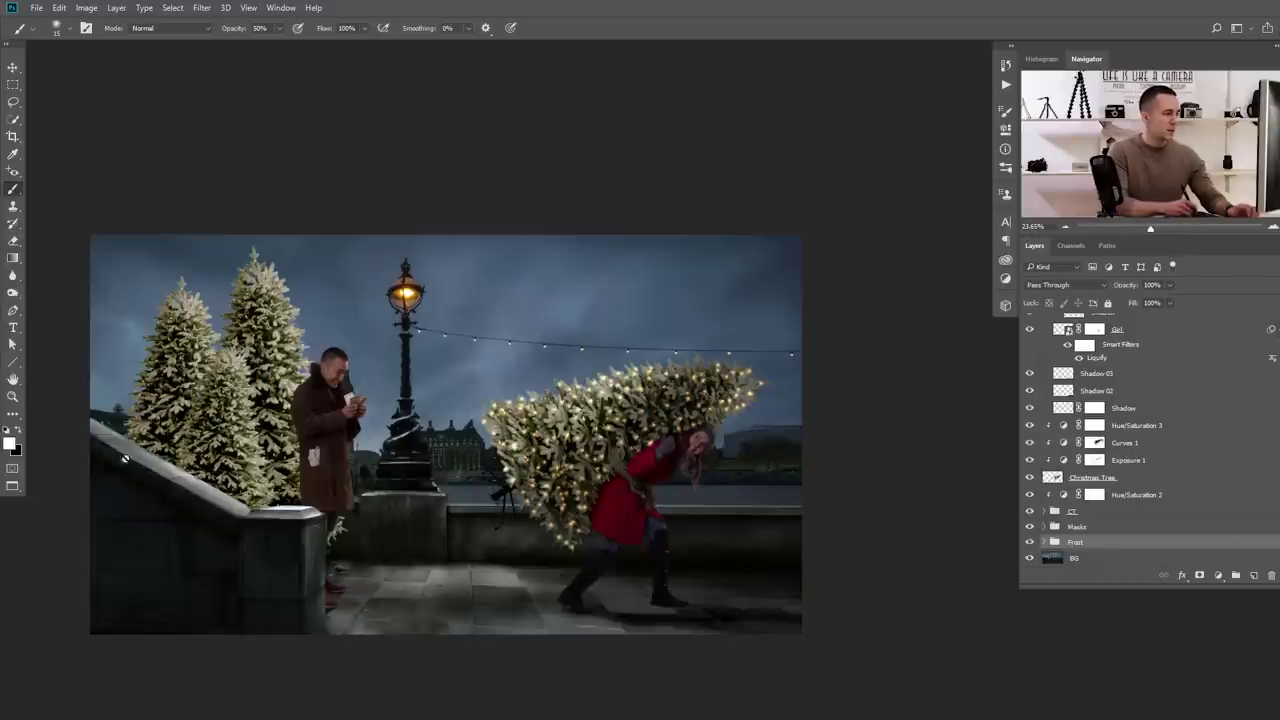
Expand the Frost group and lower the opacity of Layer 1 to 63%
left_click(1046, 542)
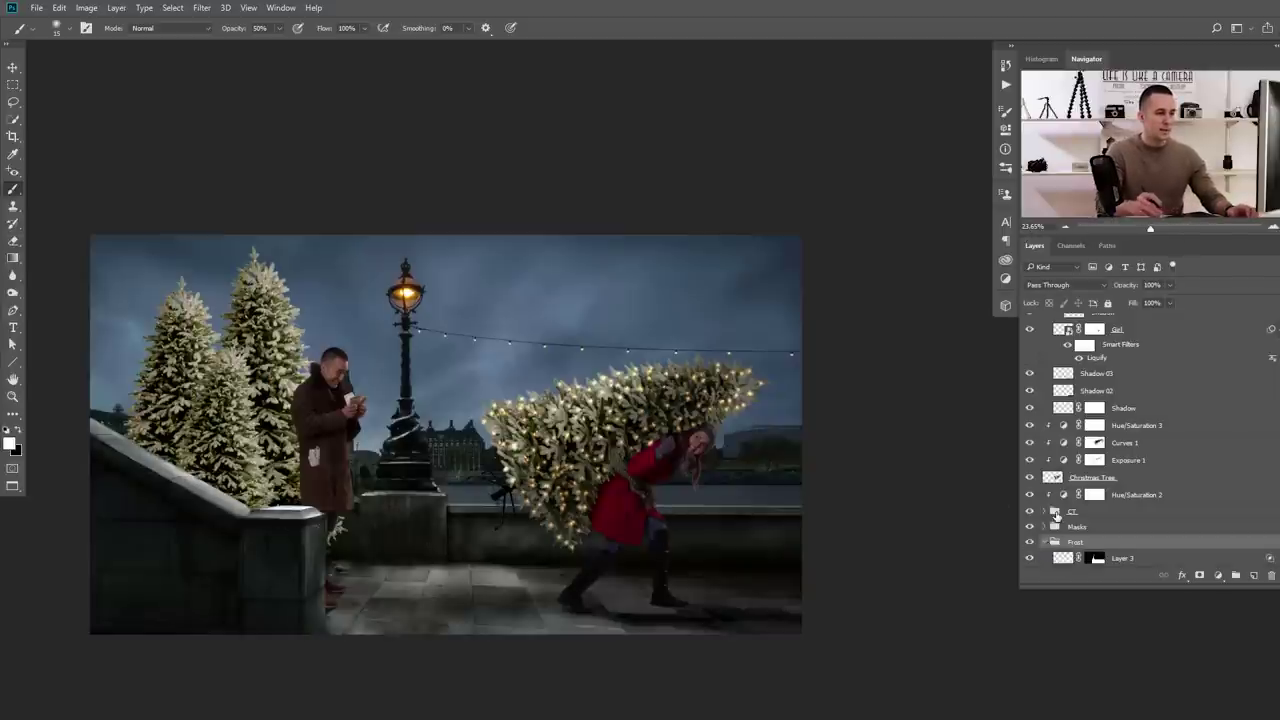
scroll(1058, 515, "down", 2)
left_click(1057, 540)
left_click(1030, 541)
left_click(1030, 541)
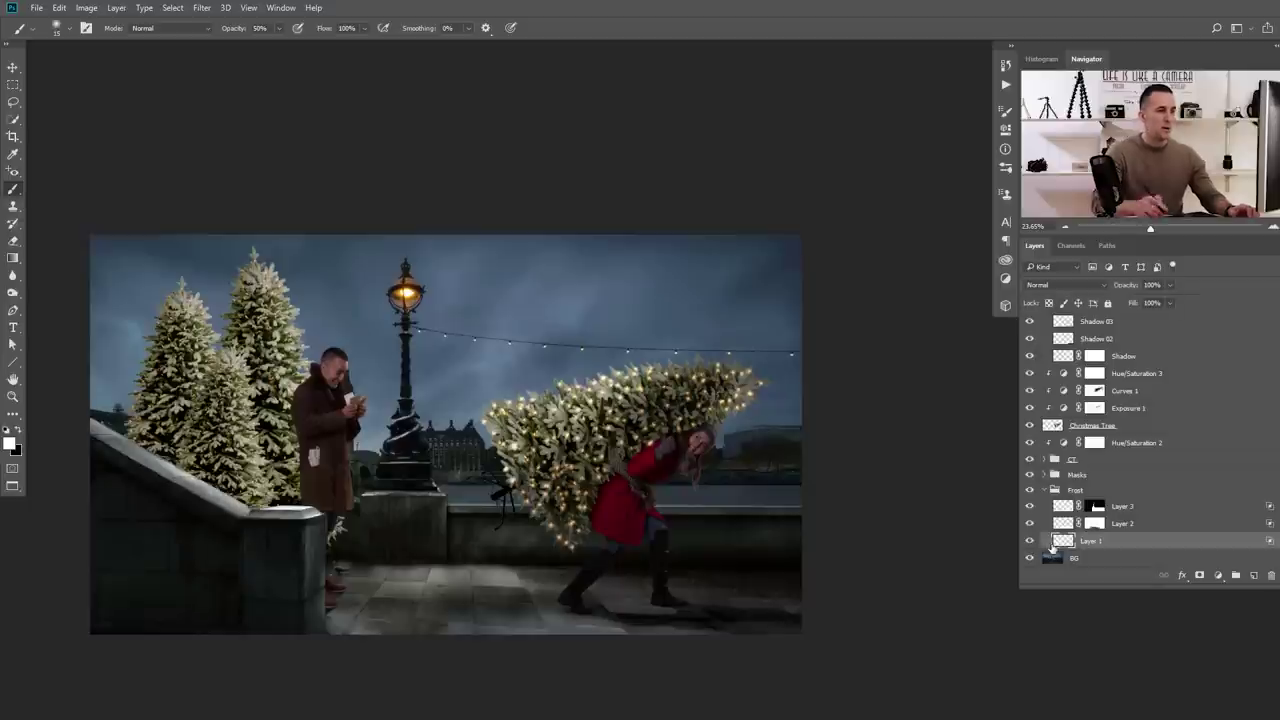
left_click_drag(1112, 290, 1102, 292)
left_click_drag(598, 482, 708, 506)
left_click_drag(828, 614, 761, 577)
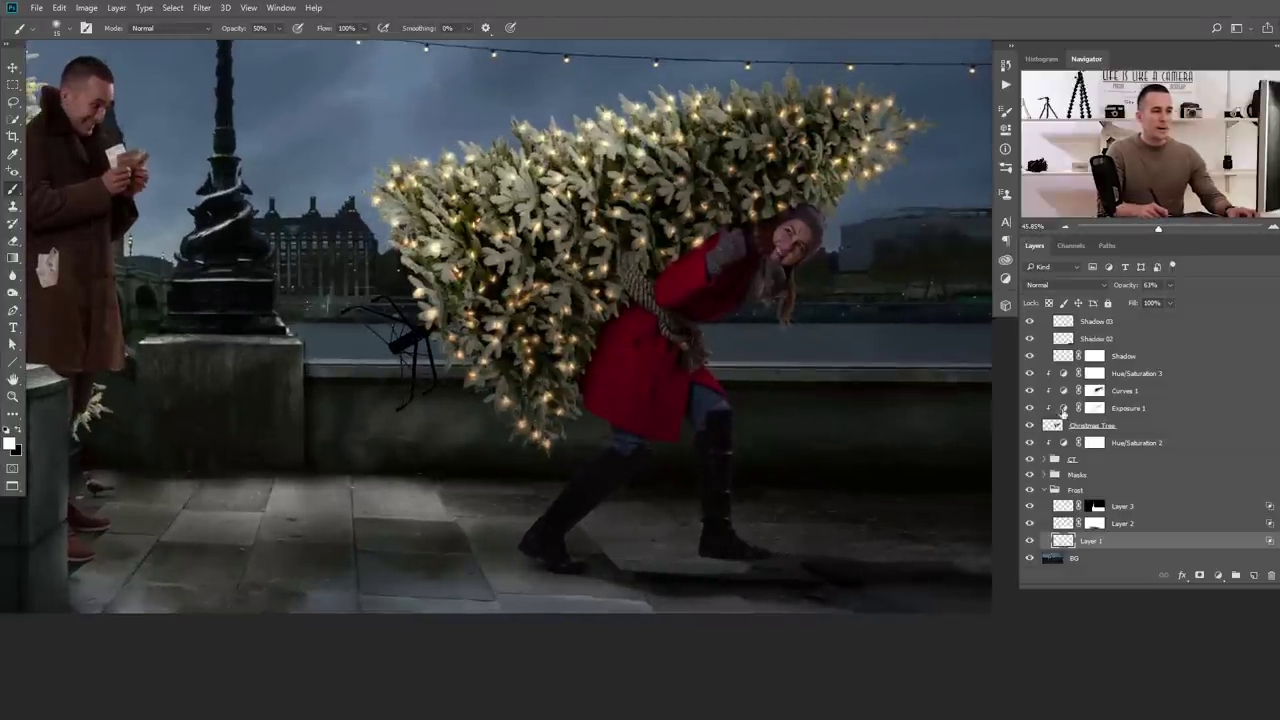
Soften the girl's ground shadows by setting Shadow 02 to 38% and Shadow 03 to 77% opacity
scroll(1127, 400, "up", 2)
scroll(1127, 400, "up", 3)
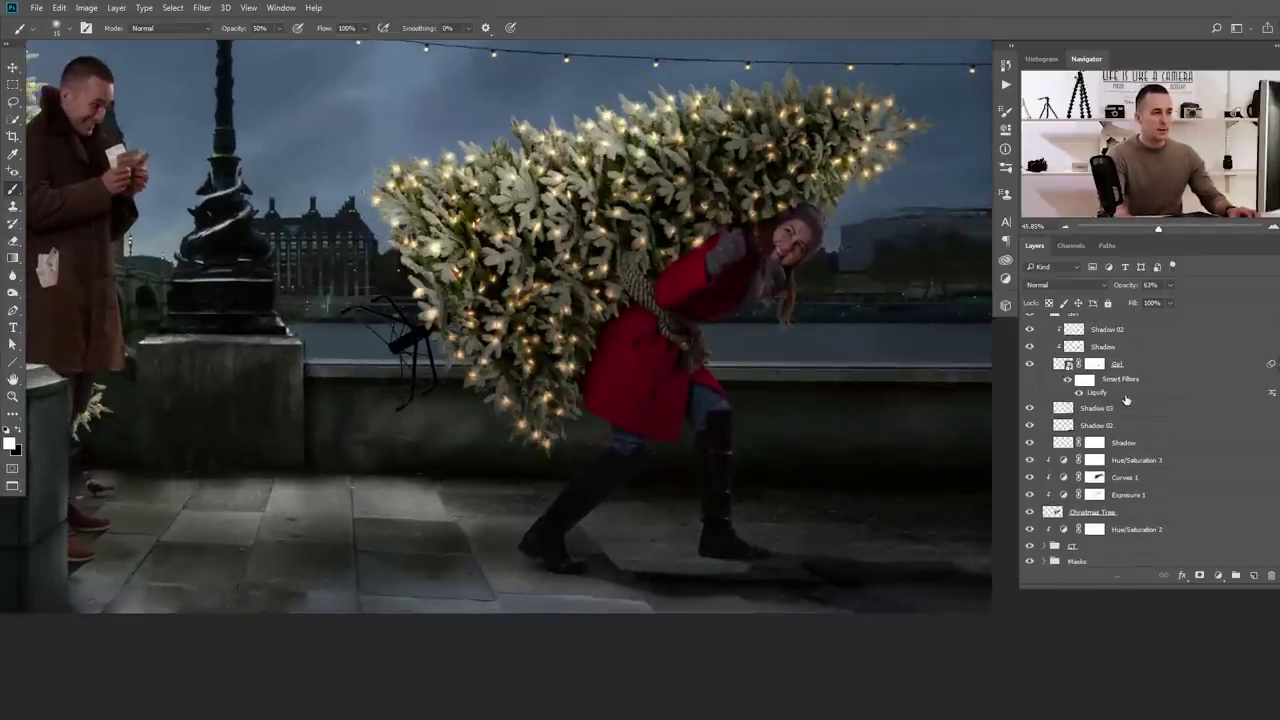
left_click_drag(1063, 450, 1060, 478)
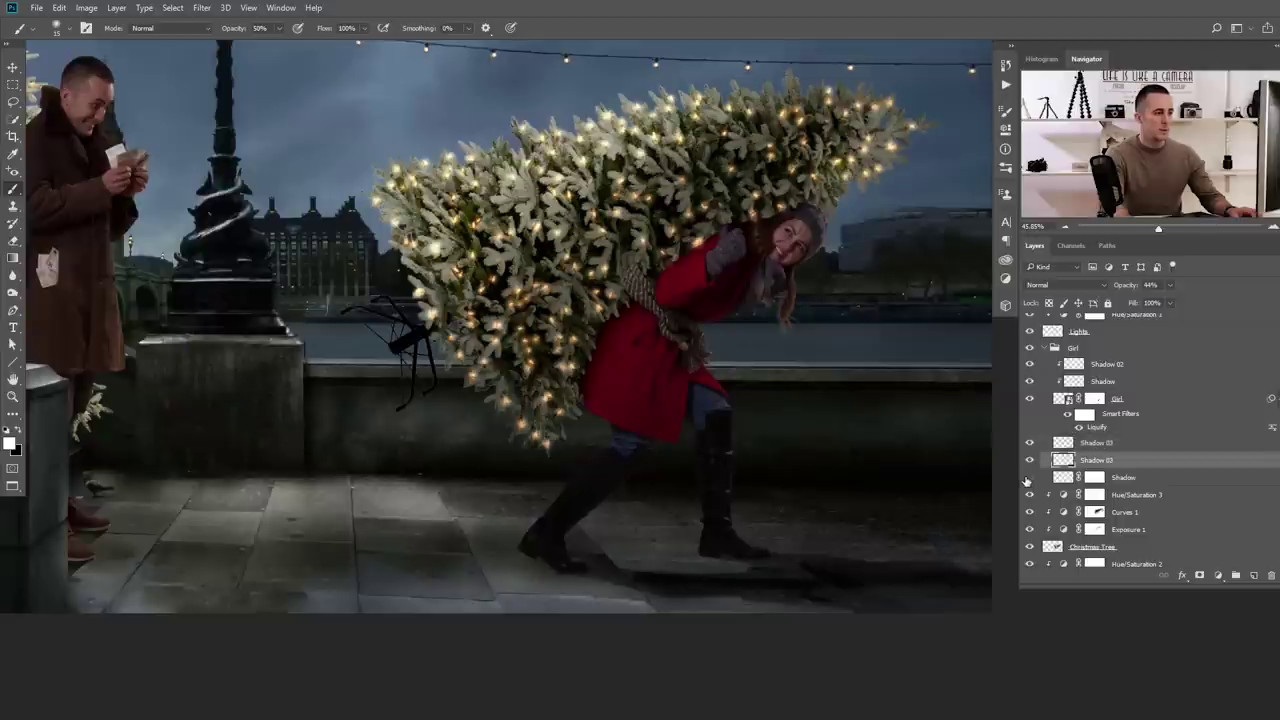
left_click(1029, 459)
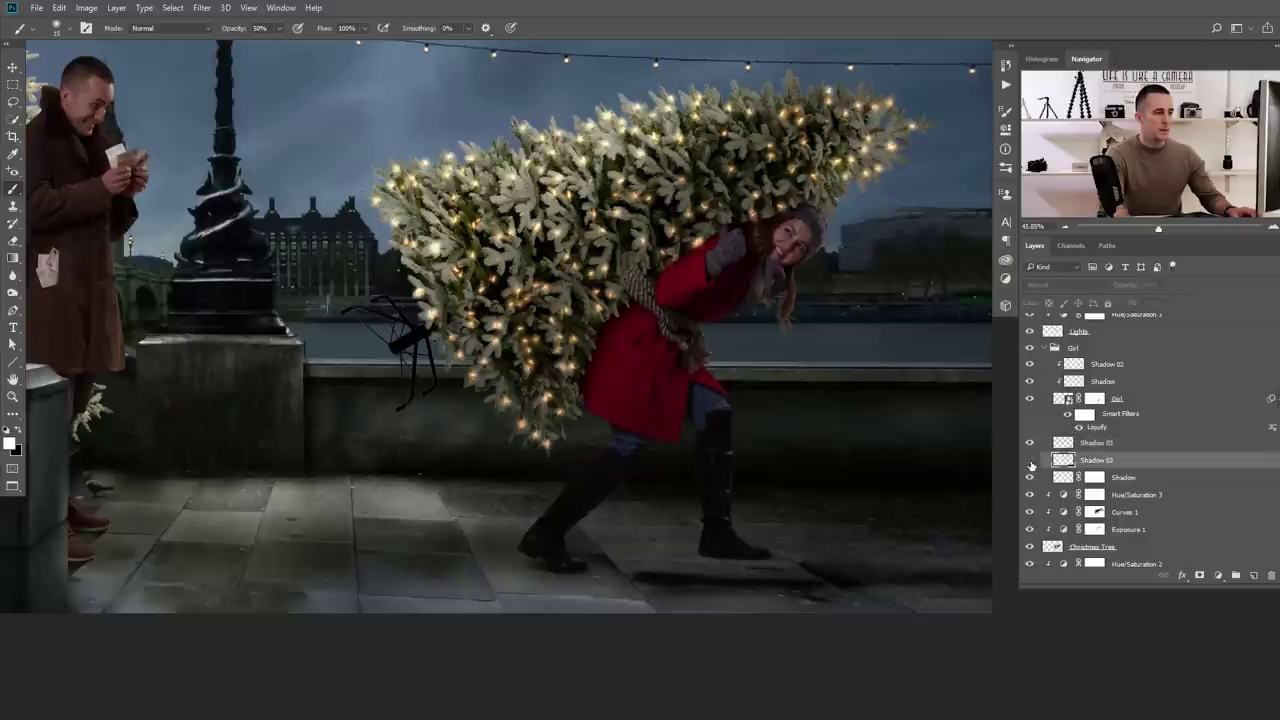
left_click(1029, 459)
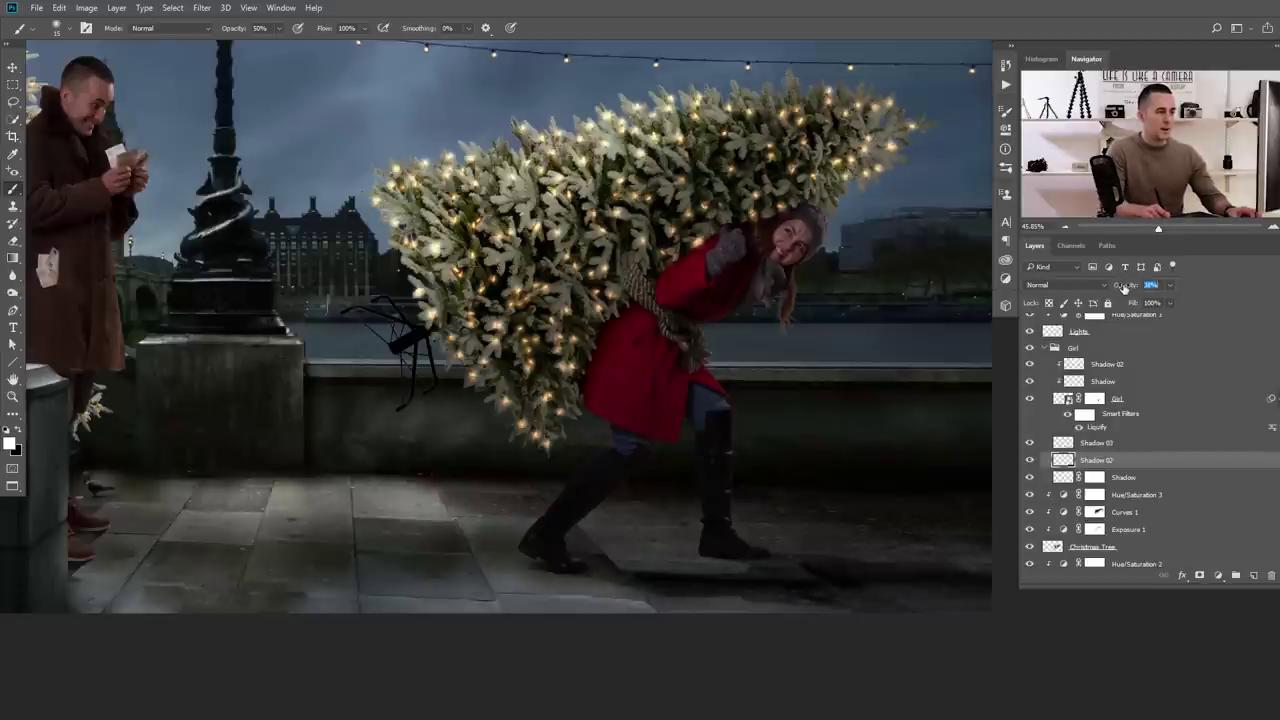
key("alt+bracketright")
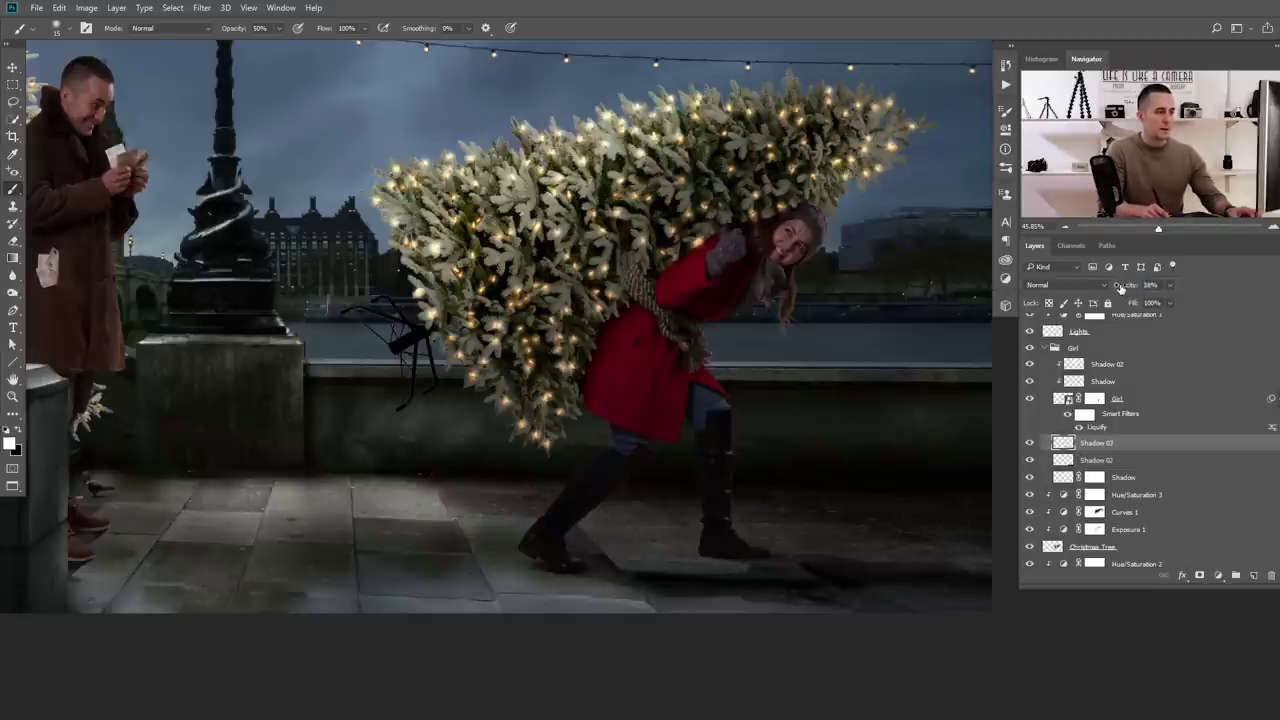
scroll(689, 491, "down", 5)
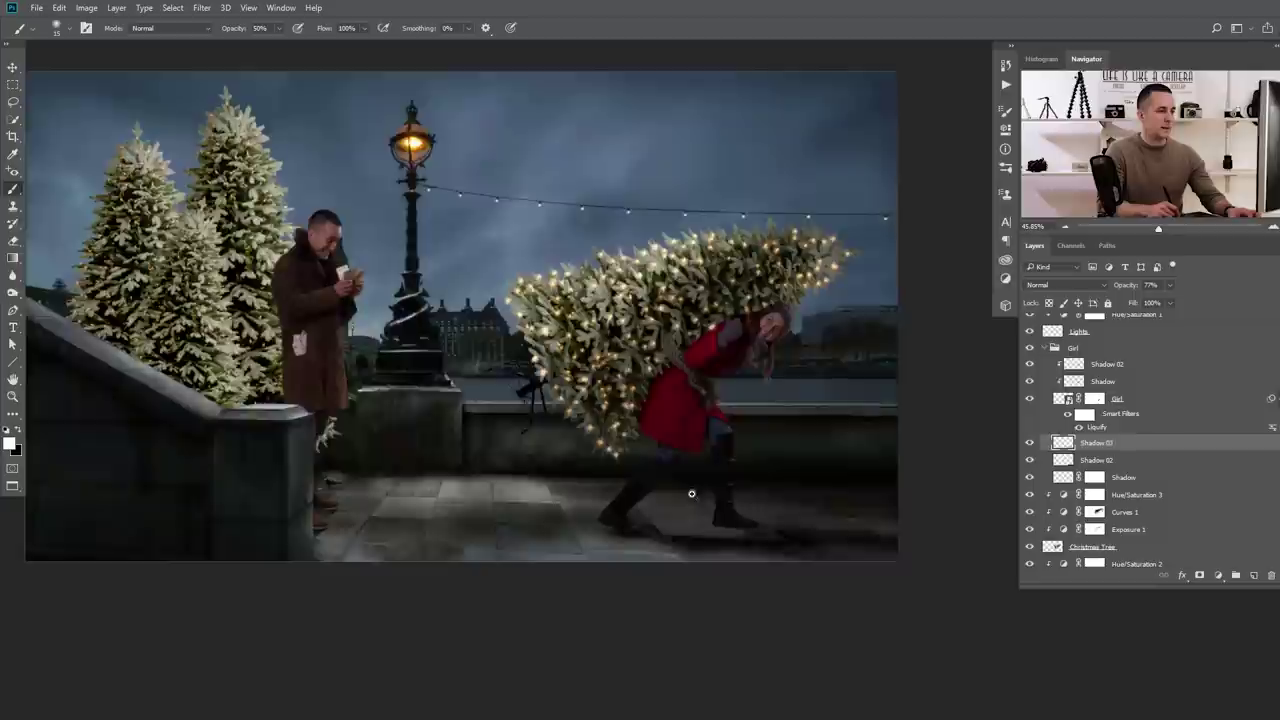
scroll(589, 487, "down", 2)
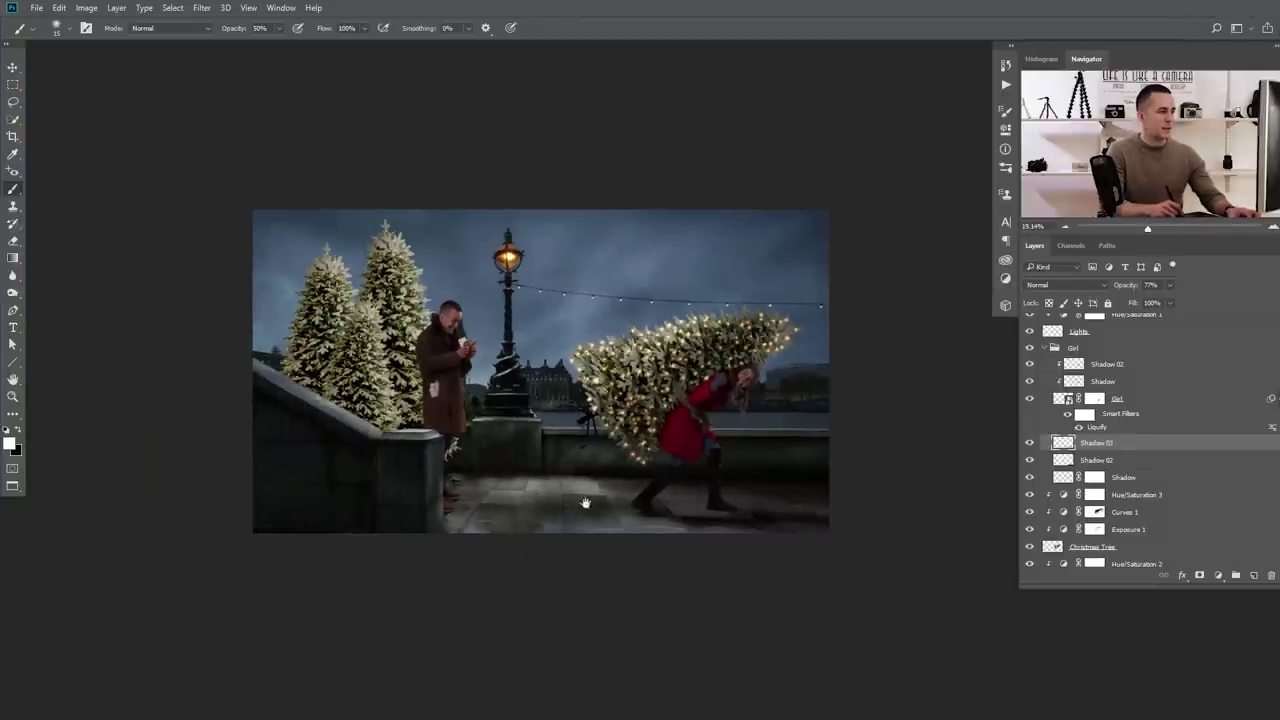
scroll(623, 470, "up", 2)
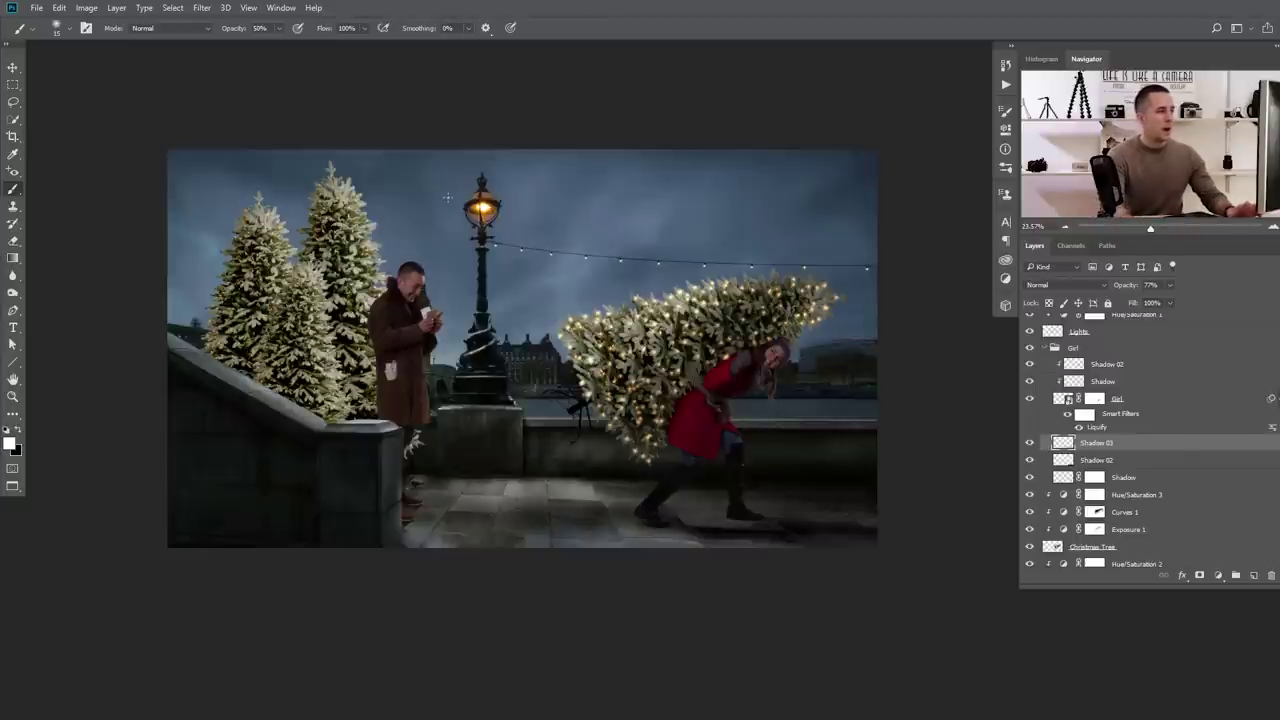
Group the salesman layer with its Shadow layer and name the group Salesman
scroll(1100, 370, "up", 3)
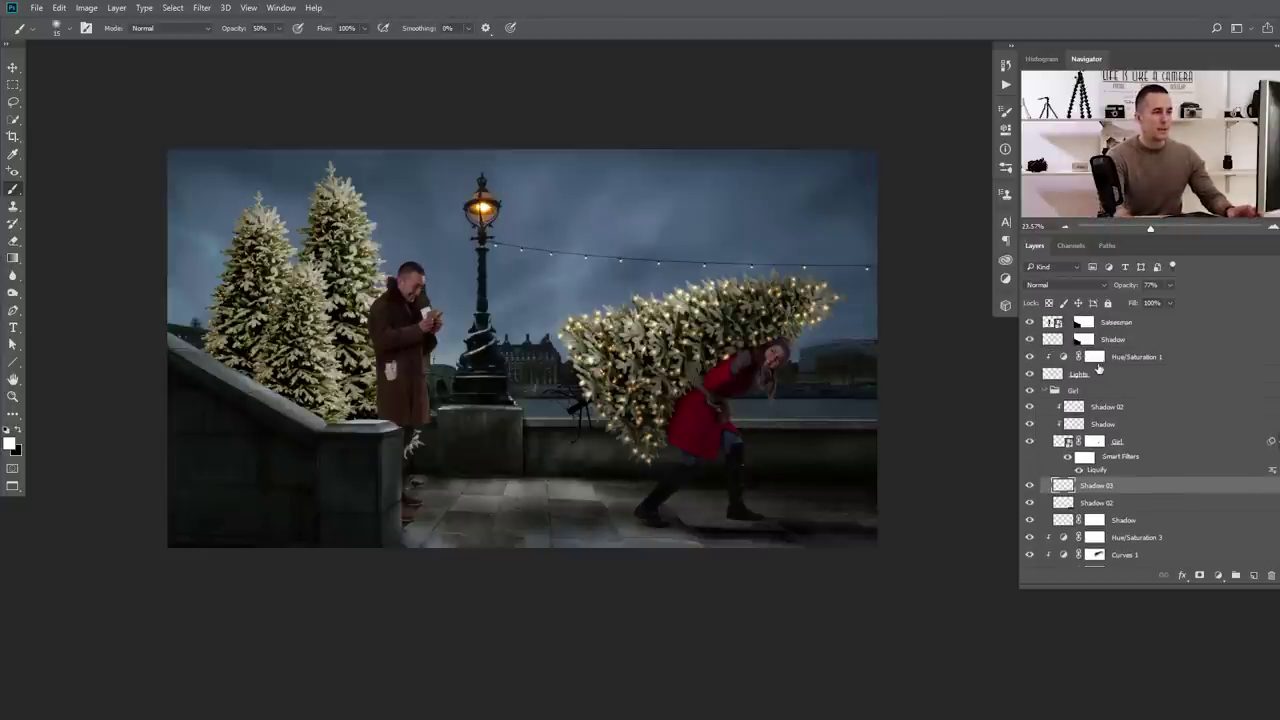
left_click(1048, 322)
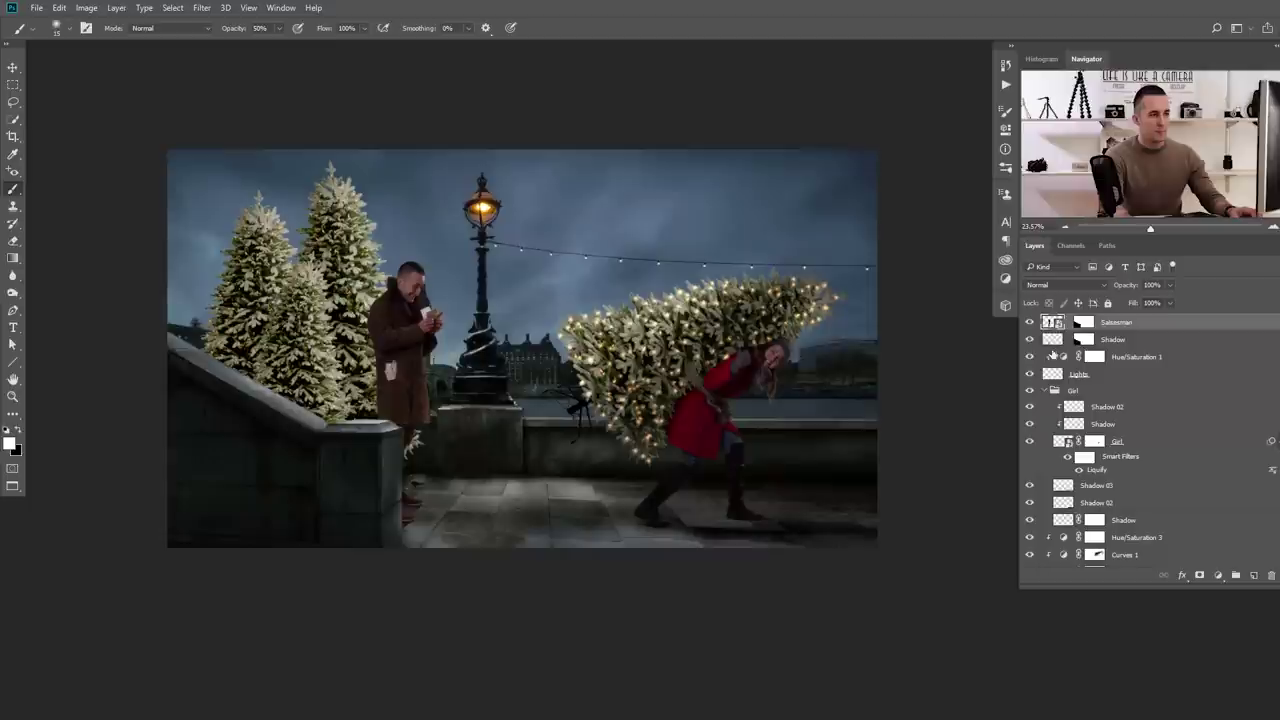
left_click(1053, 343, "shift")
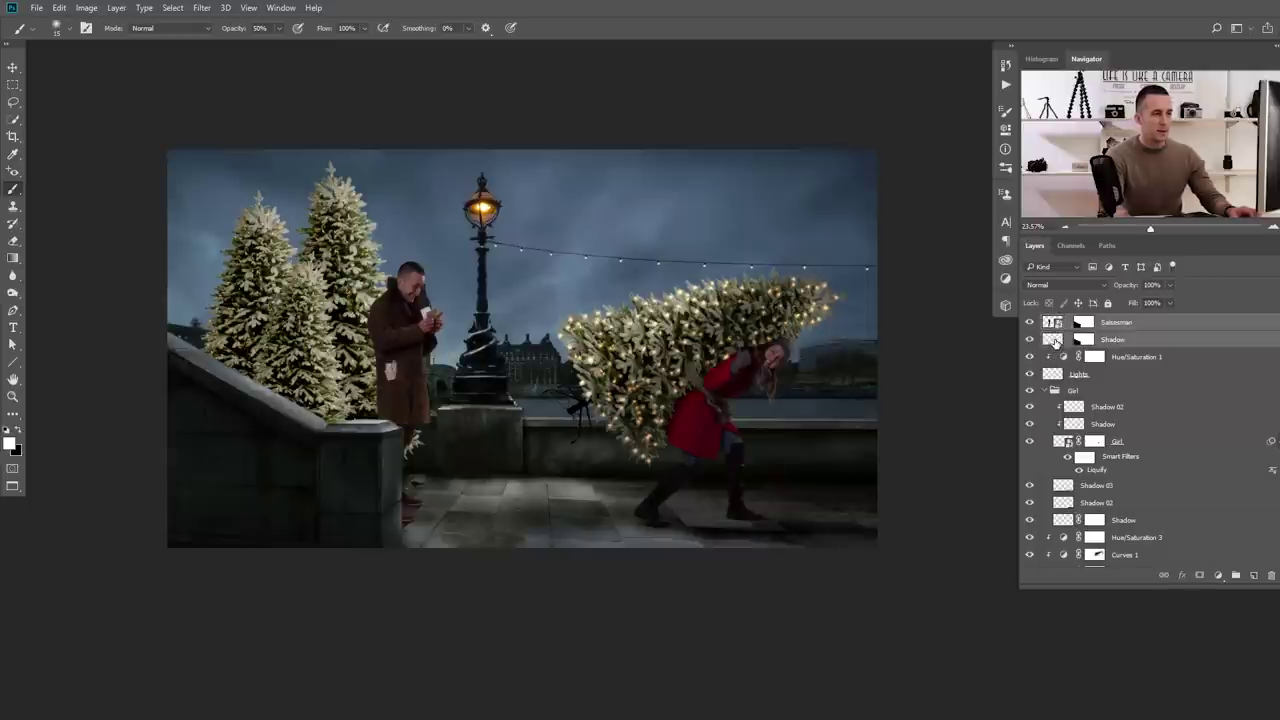
key("ctrl+g")
double_click(1079, 322)
type("Salesman")
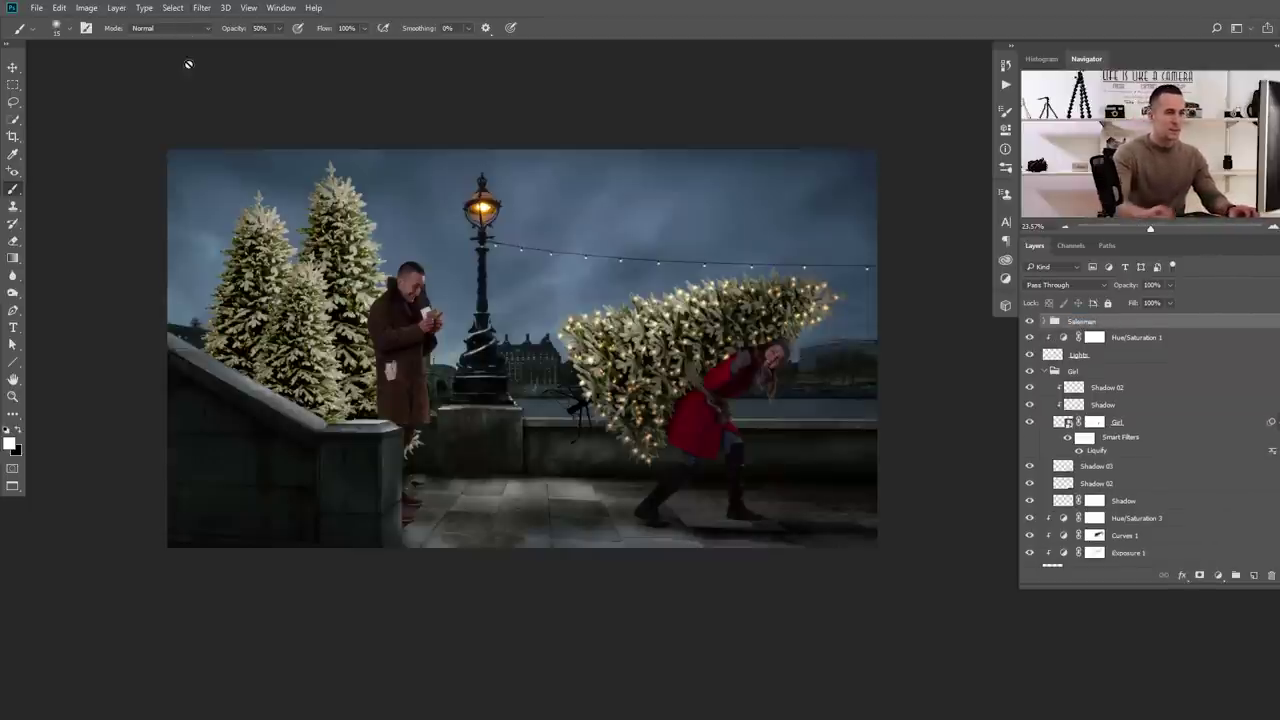
key("Return")
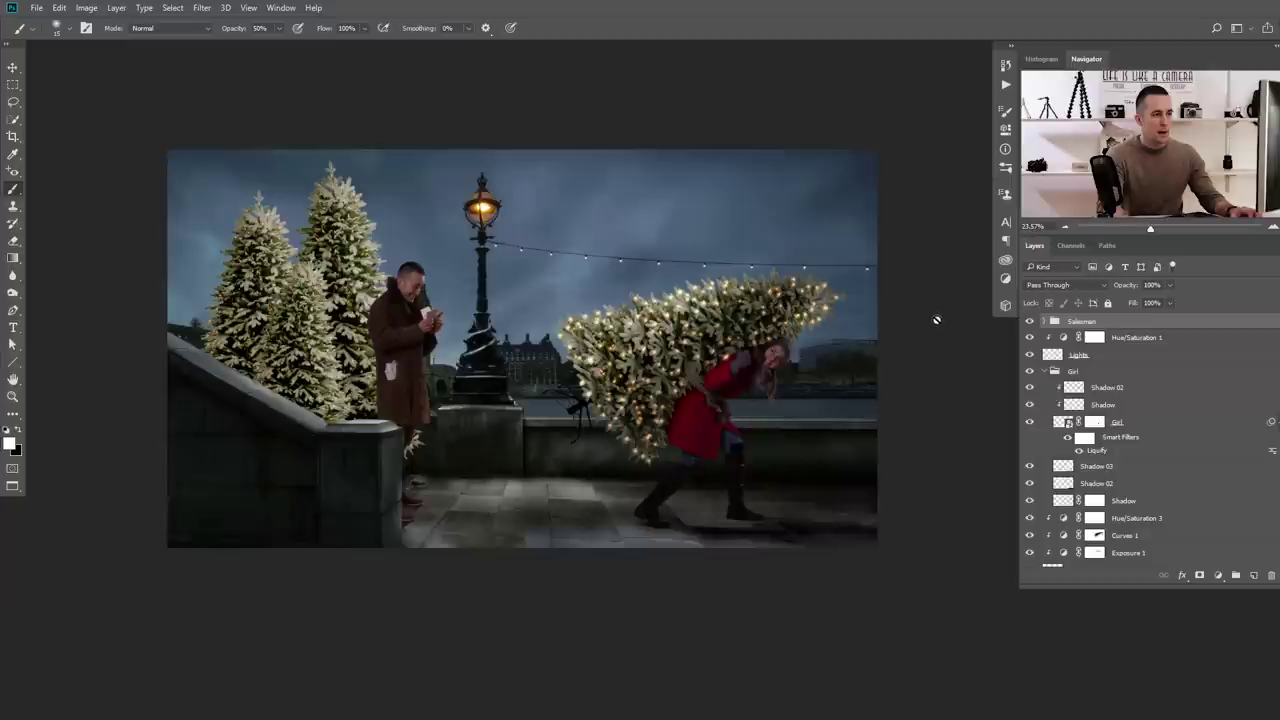
Collapse the Girl group and place the Lights layer with its Hue/Saturation 1 adjustment beneath it
left_click(1046, 371)
left_click(1030, 355)
left_click(1030, 355)
mouse_move(1056, 355)
left_mouse_down()
mouse_move(1058, 428)
mouse_move(1063, 346)
mouse_move(1065, 390)
left_mouse_up()
key("ctrl+z")
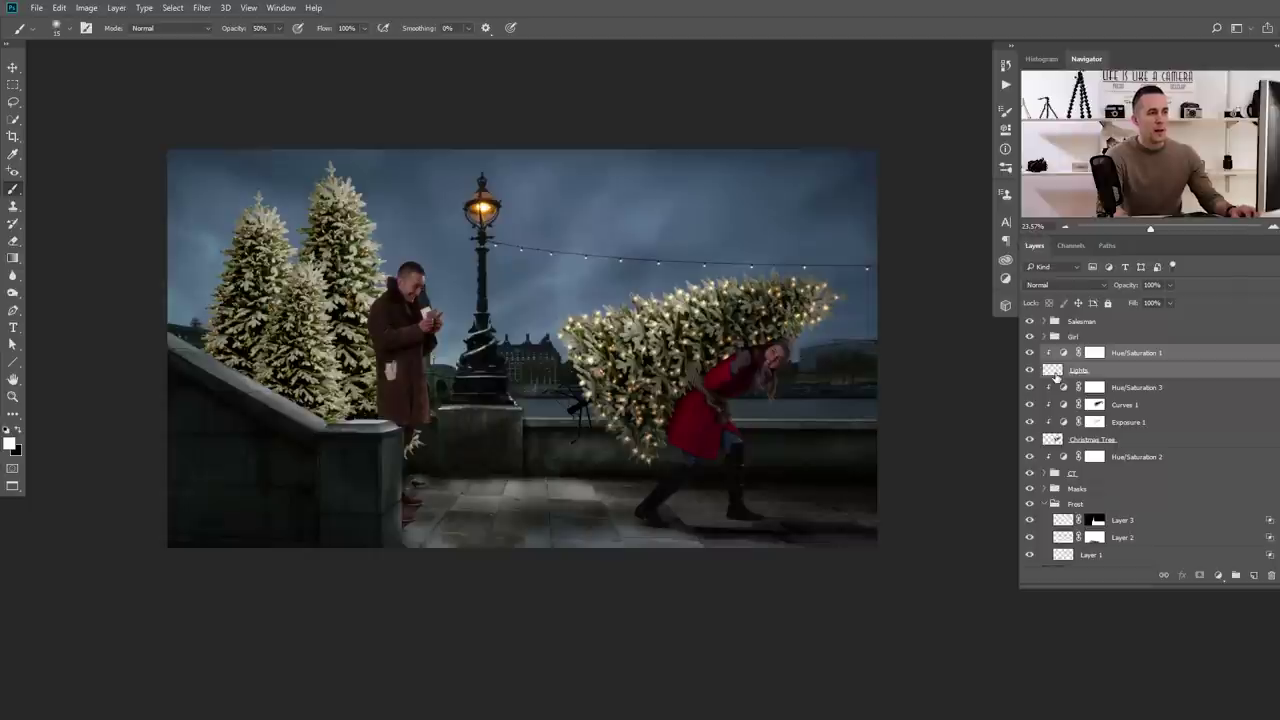
Group the layers from Hue/Saturation 1 down to Christmas Tree as "Christmas tree", and collapse the Frost group
left_click(1054, 353)
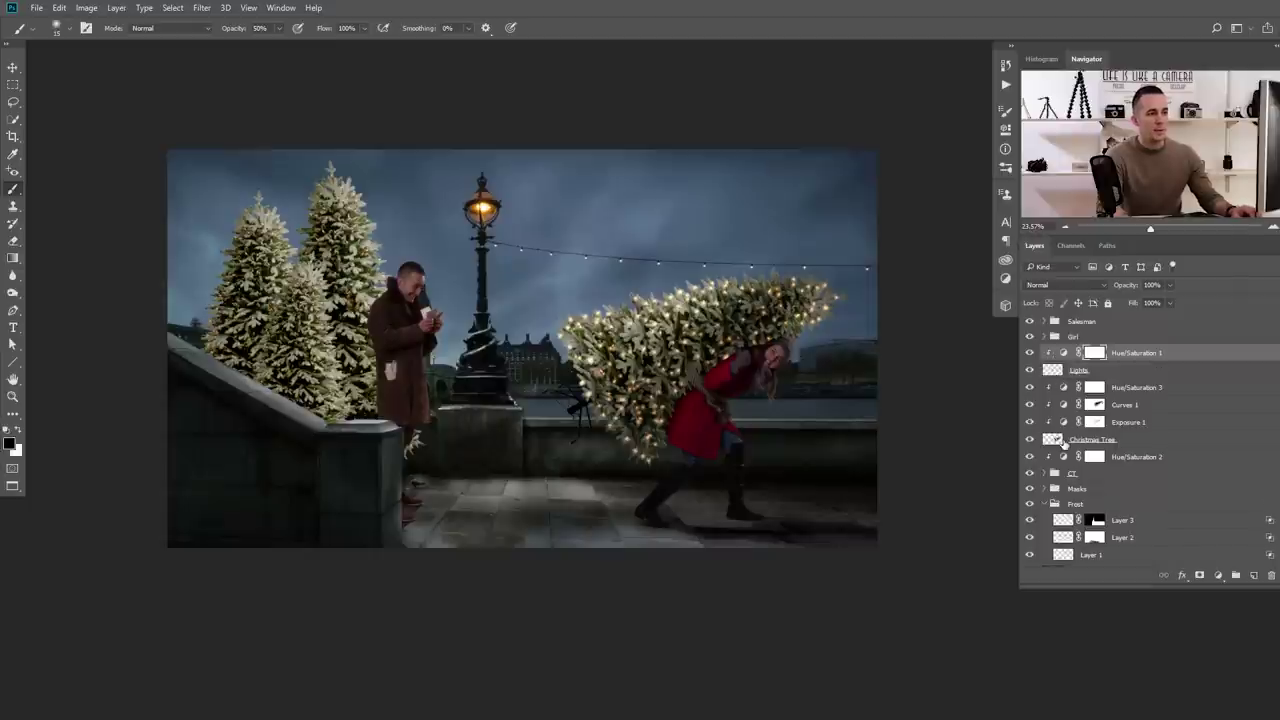
left_click(1065, 444, "shift")
key("ctrl+g")
double_click(1071, 356)
type("Chris")
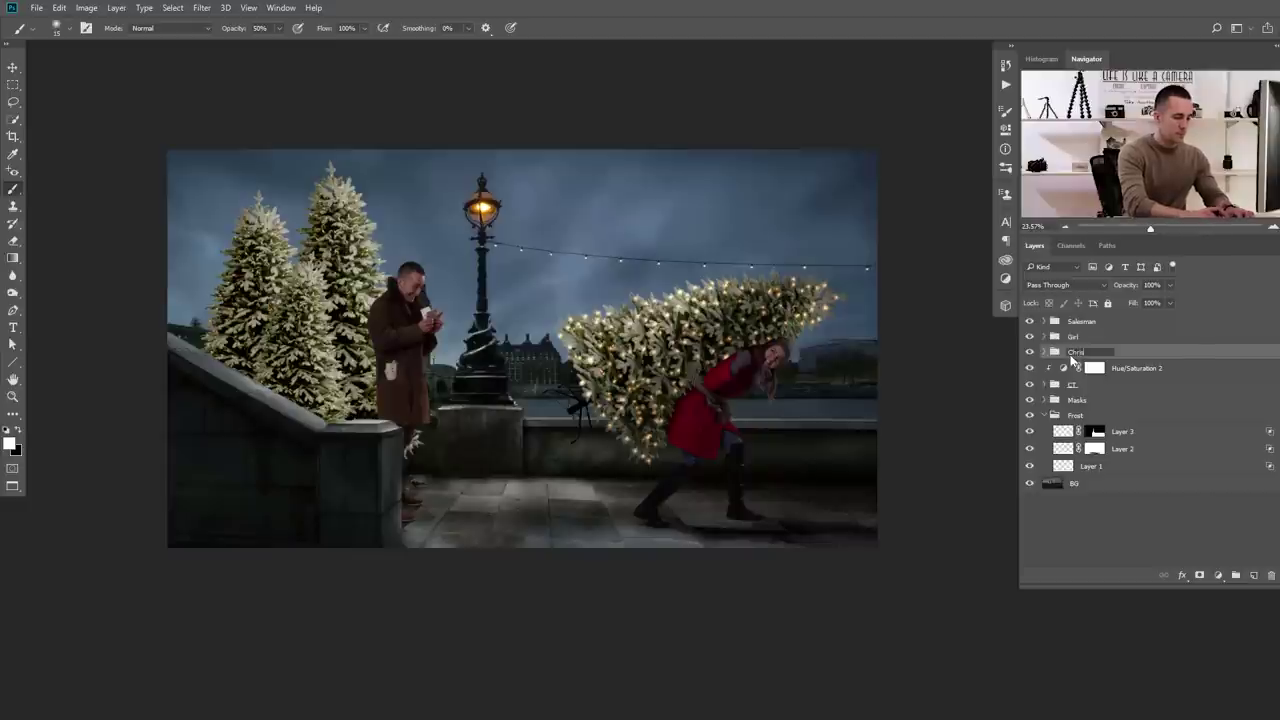
type("tmas tree")
key("Return")
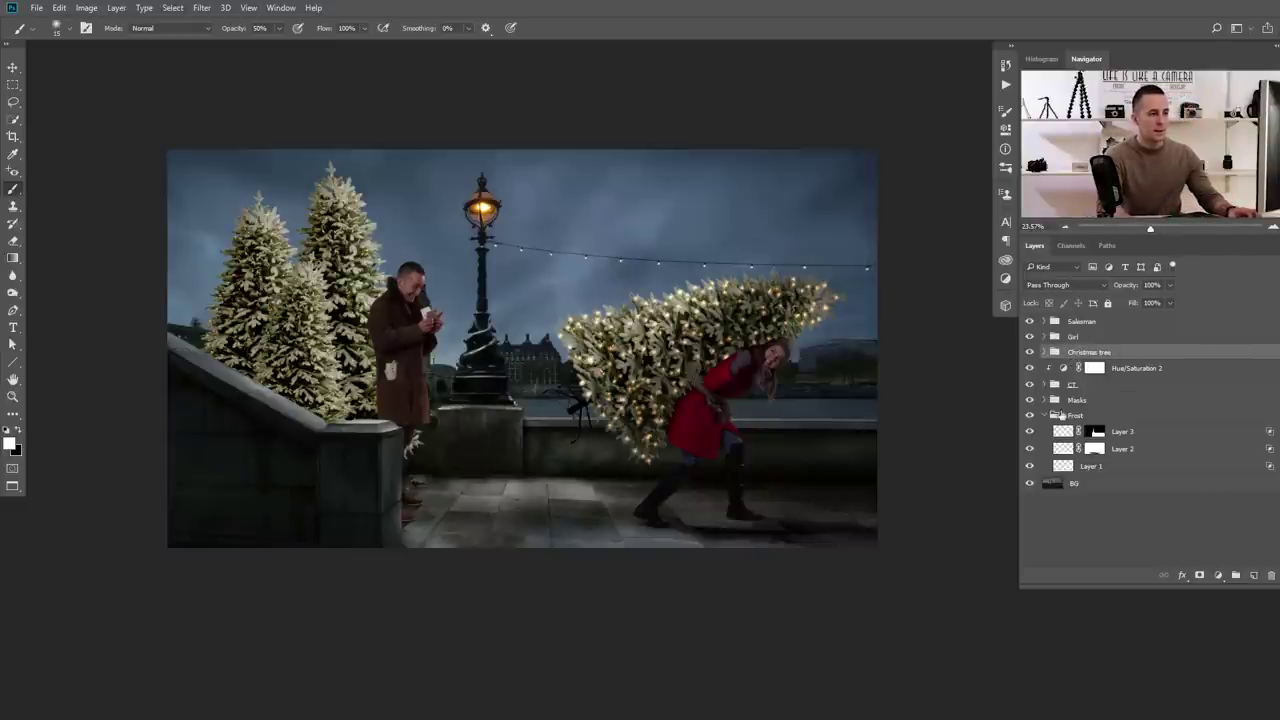
left_click(1045, 415)
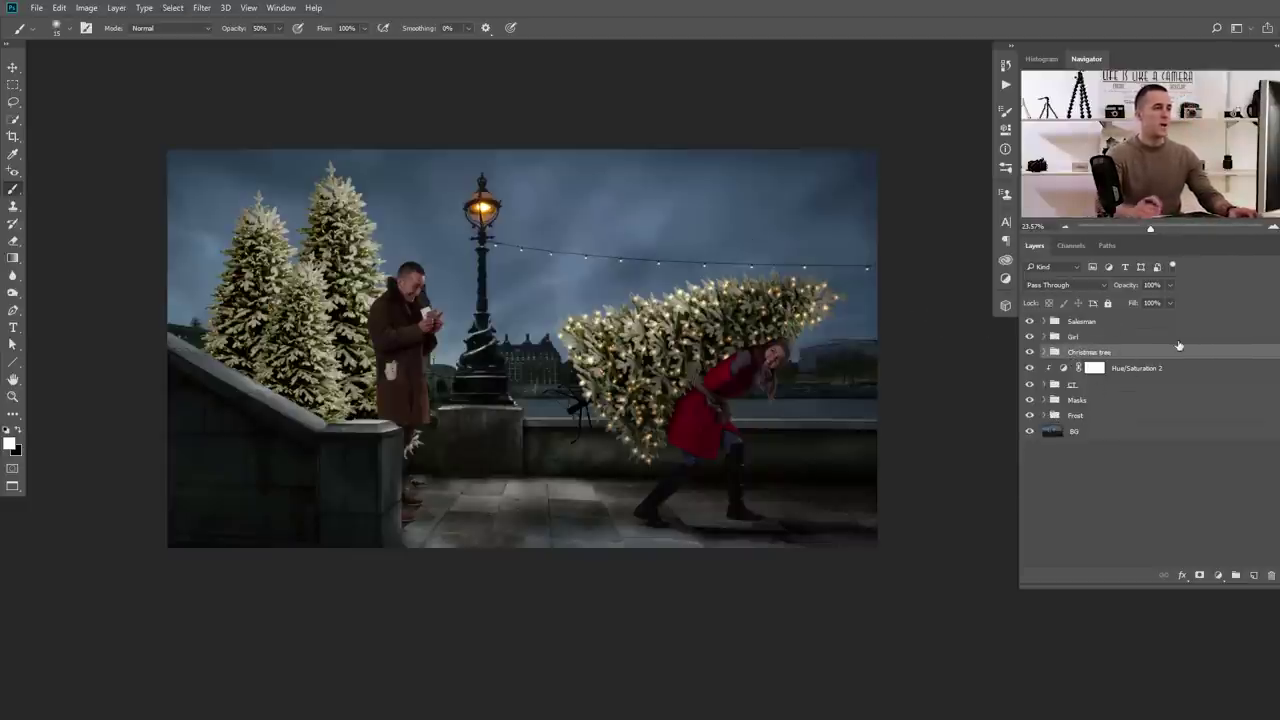
Add a new empty layer directly above BG and name it Fog
left_click_drag(650, 386, 638, 437)
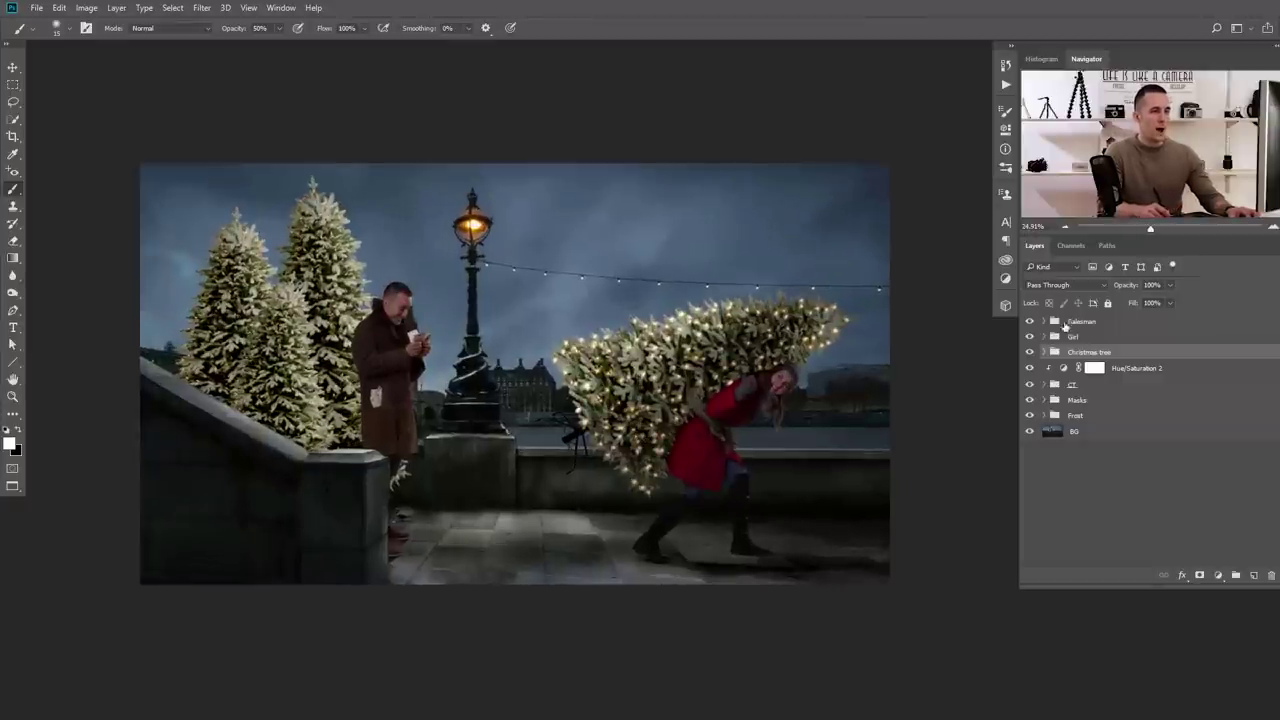
left_click(1065, 324)
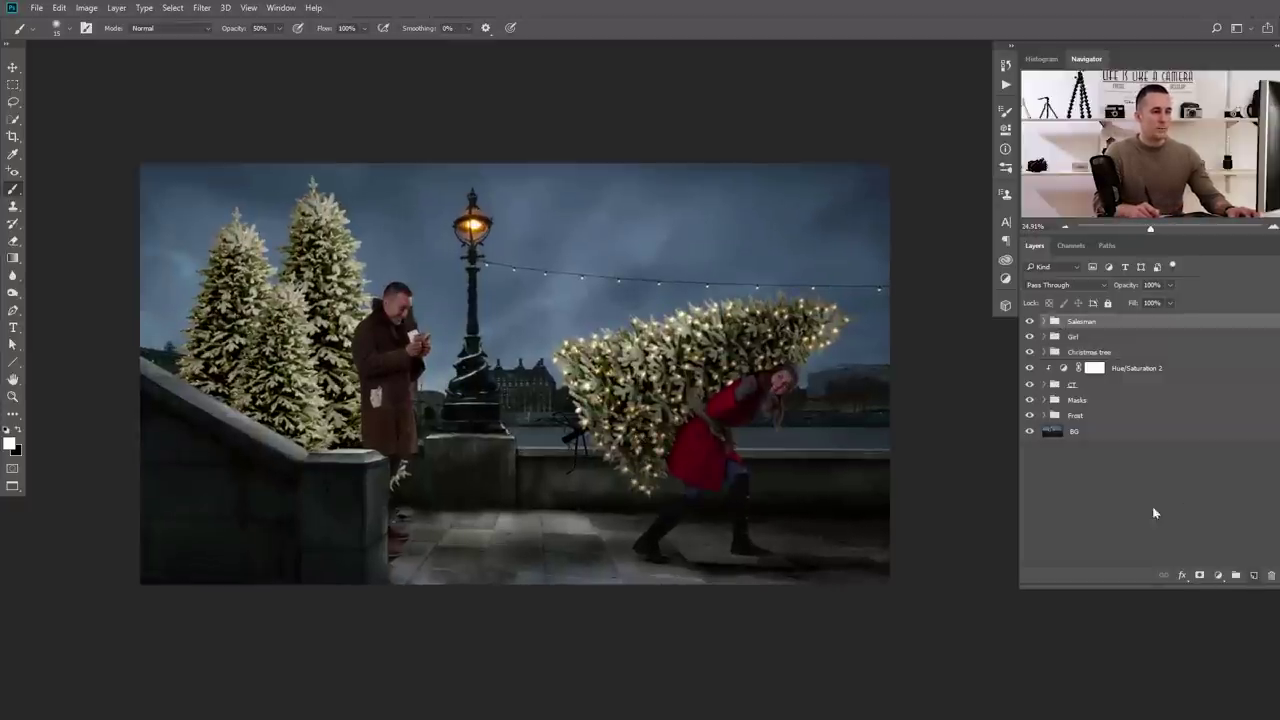
left_click(1057, 437)
left_click(1254, 577)
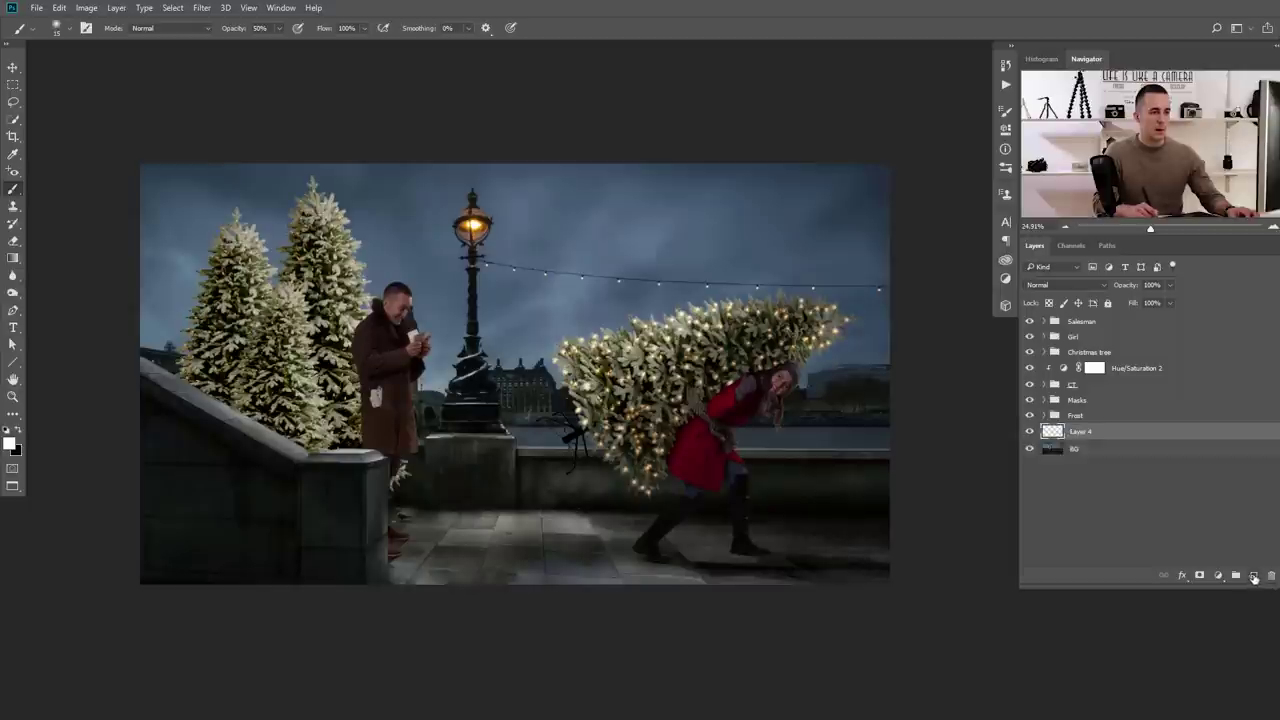
double_click(1079, 432)
type("Fog")
key("Return")
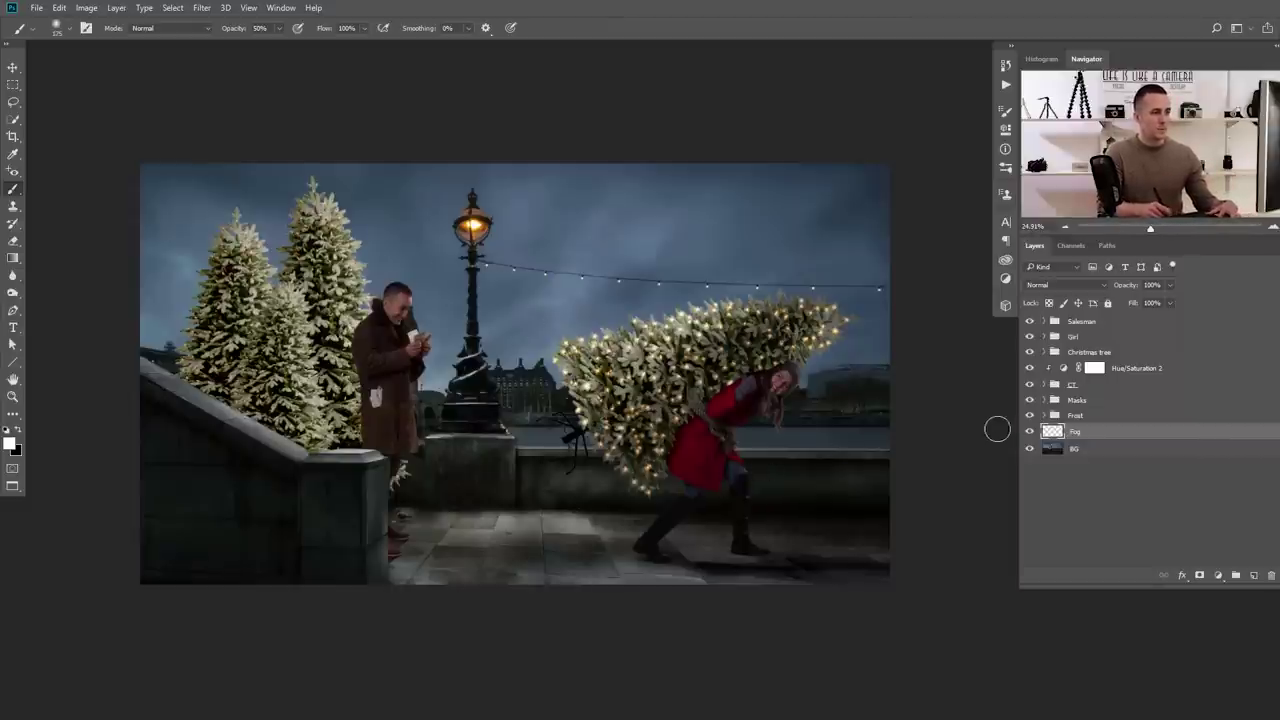
Paint soft white fog over the river and distant buildings behind the lamp post and girl, using a 500 px brush lowered to 10% opacity
mouse_move(561, 415)
left_mouse_down()
mouse_move(549, 400)
mouse_move(530, 415)
left_mouse_up()
mouse_move(700, 410)
left_mouse_down()
mouse_move(877, 414)
mouse_move(889, 384)
mouse_move(723, 359)
mouse_move(530, 375)
left_mouse_up()
key("1")
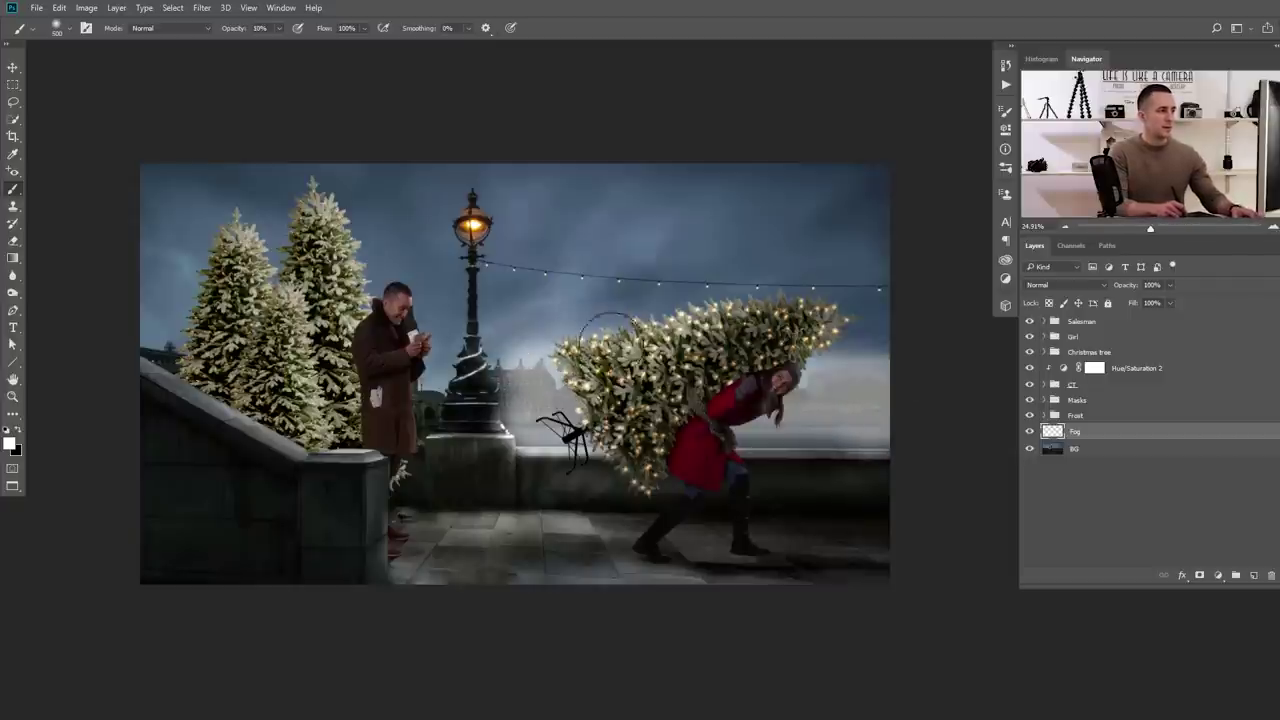
left_click_drag(840, 345, 862, 325)
mouse_move(505, 350)
left_mouse_down()
mouse_move(466, 365)
mouse_move(448, 314)
left_mouse_up()
left_click_drag(530, 330, 485, 354)
left_click_drag(856, 334, 943, 337)
left_click_drag(708, 273, 870, 270)
left_click_drag(480, 392, 504, 392)
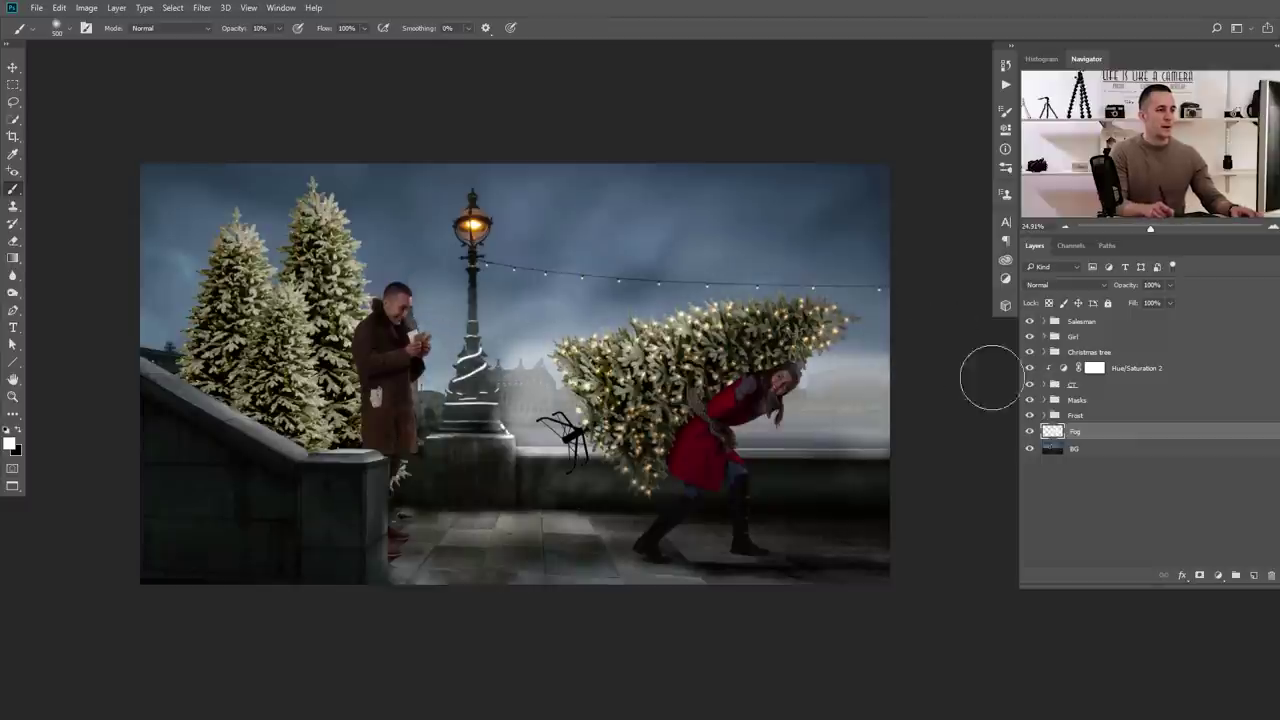
Copy the lamp mask layer's mask onto the Fog layer and lower the fog's opacity to 45%
left_click(1044, 400)
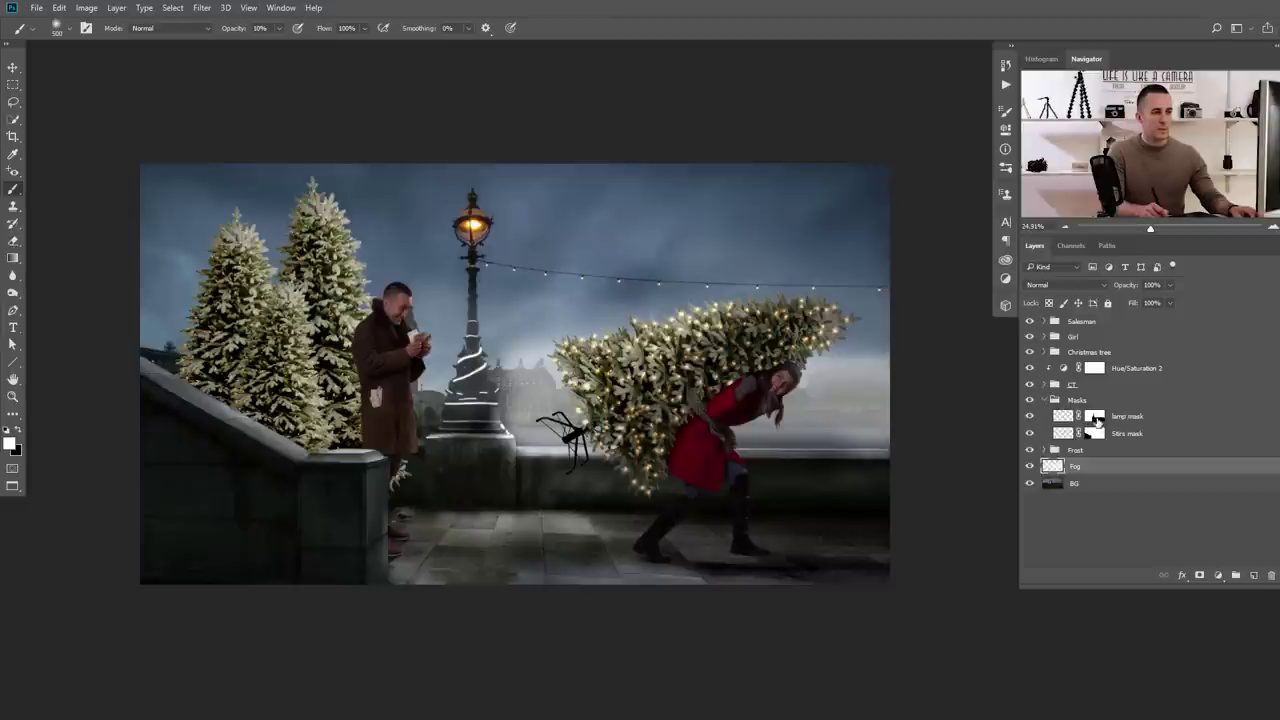
left_click_drag(1098, 420, 1105, 468)
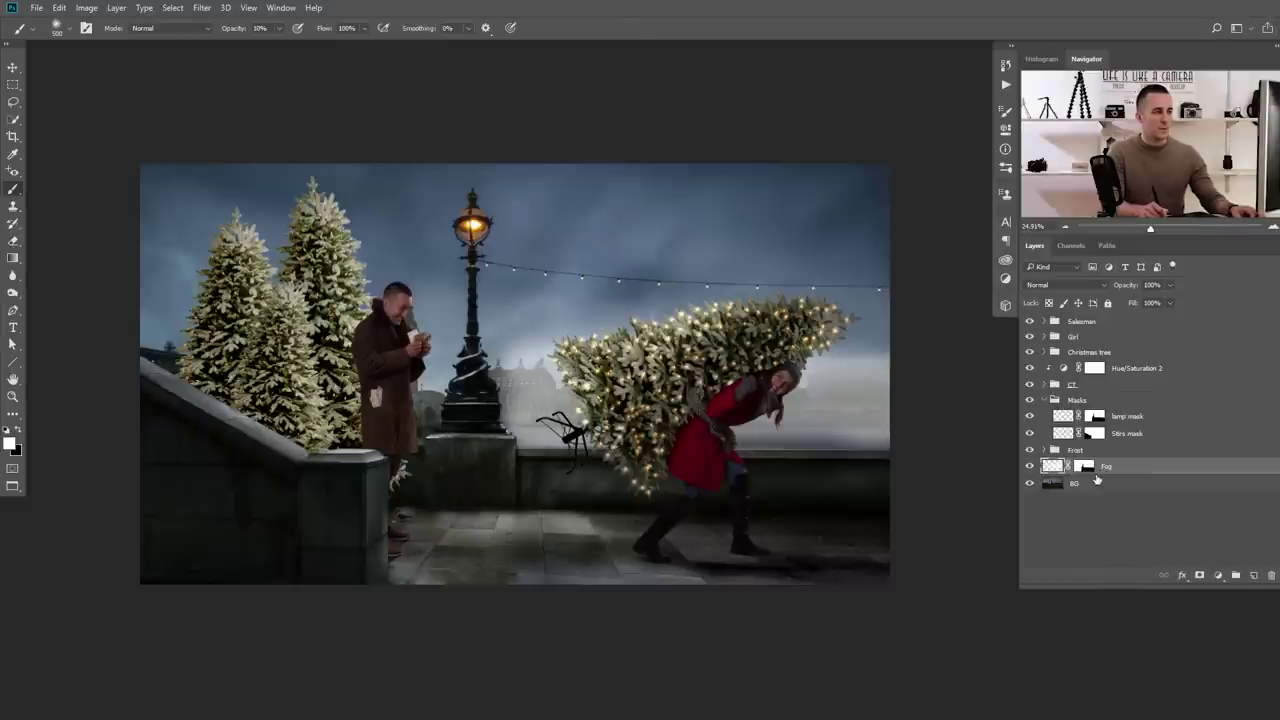
left_click_drag(1113, 289, 1097, 291)
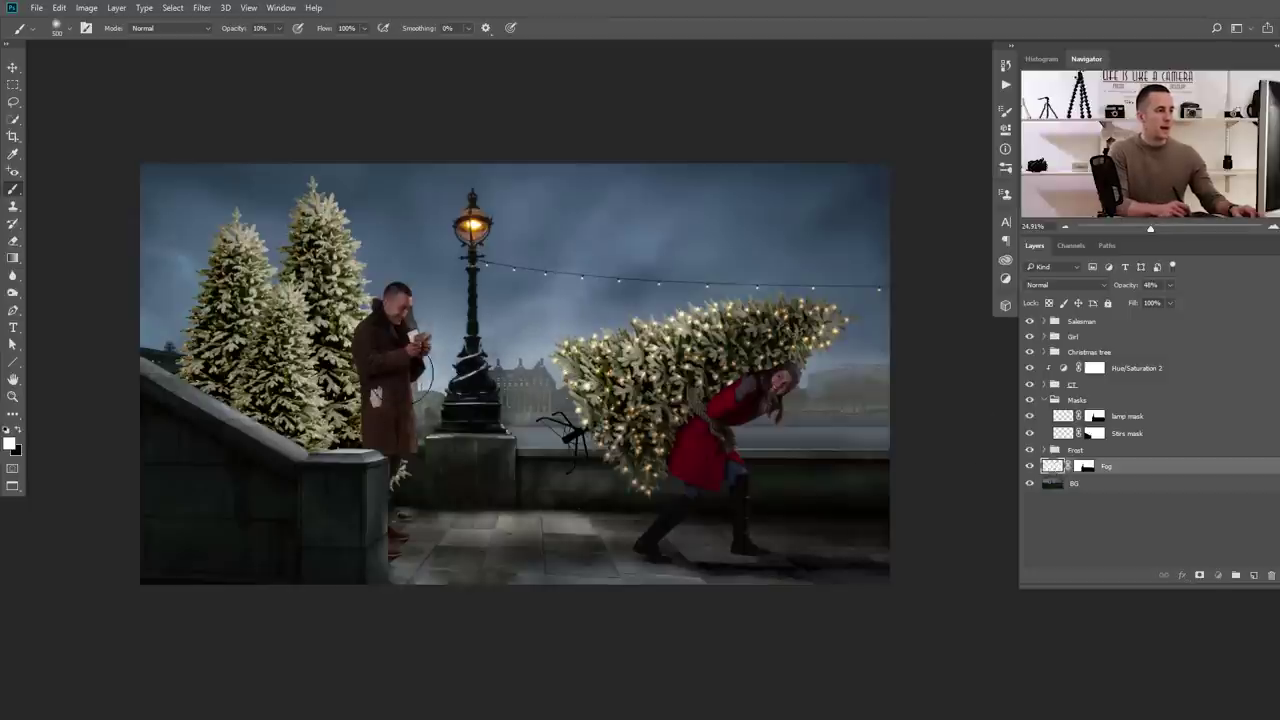
mouse_move(1128, 286)
left_mouse_down()
mouse_move(1101, 291)
mouse_move(1117, 290)
left_mouse_up()
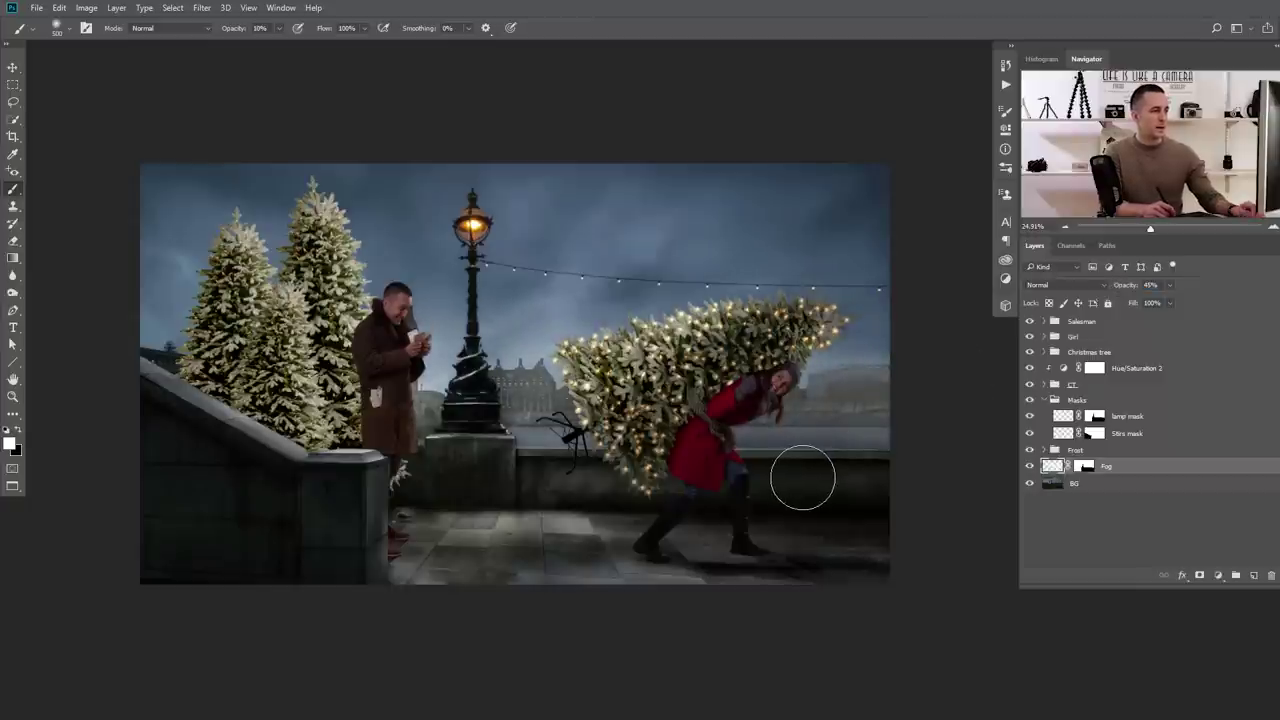
scroll(608, 490, "down", 2)
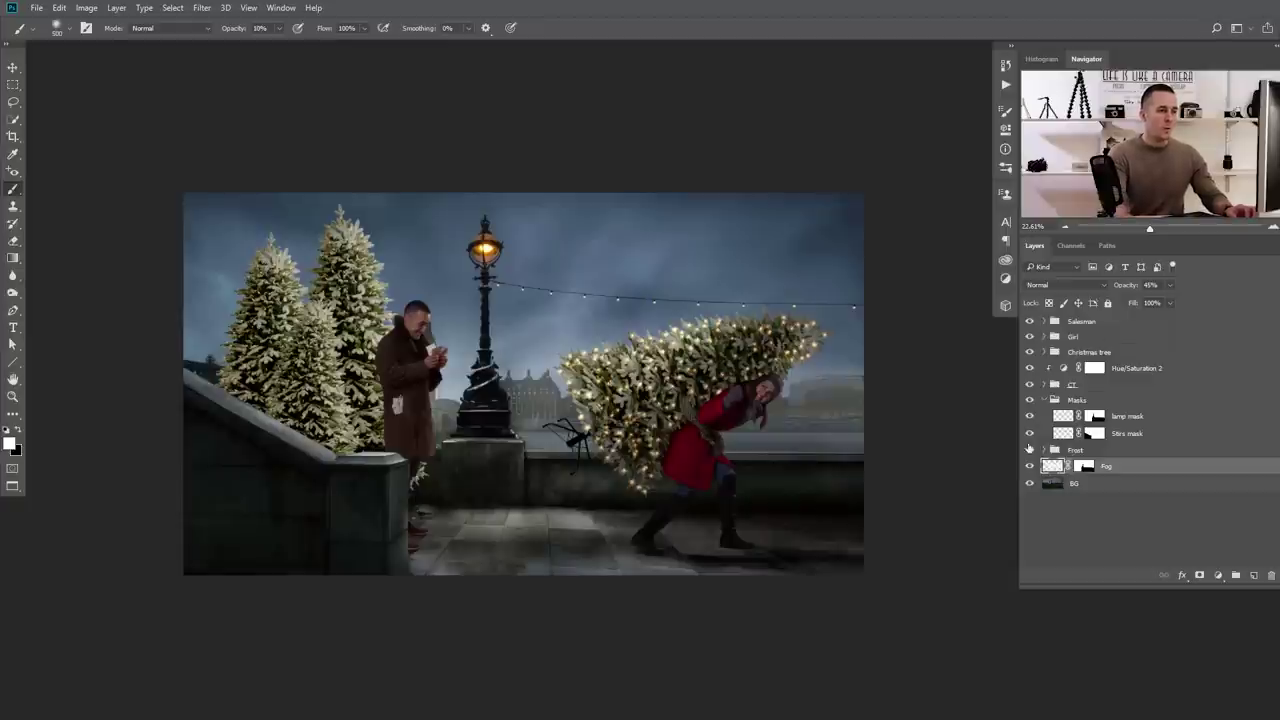
Add a new layer named Lamp Light above the Salesman group and set its blend mode to Linear Dodge (Add)
left_click(1053, 323)
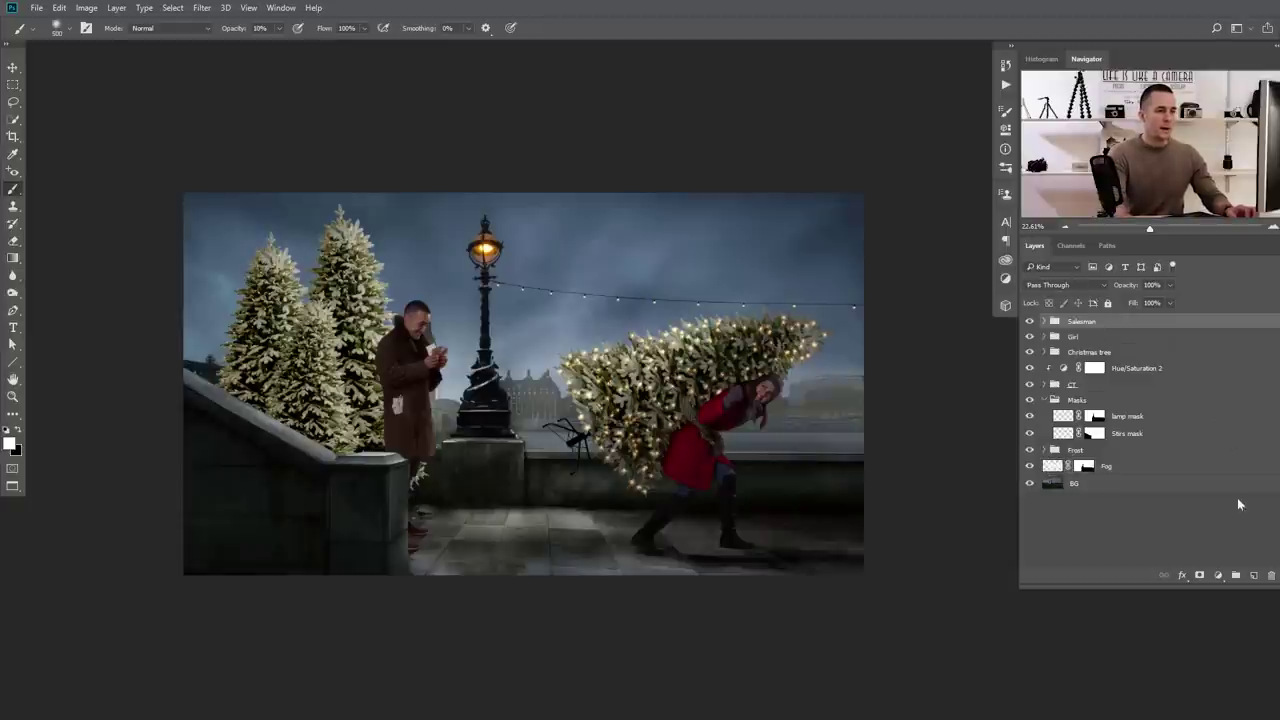
left_click(1256, 576)
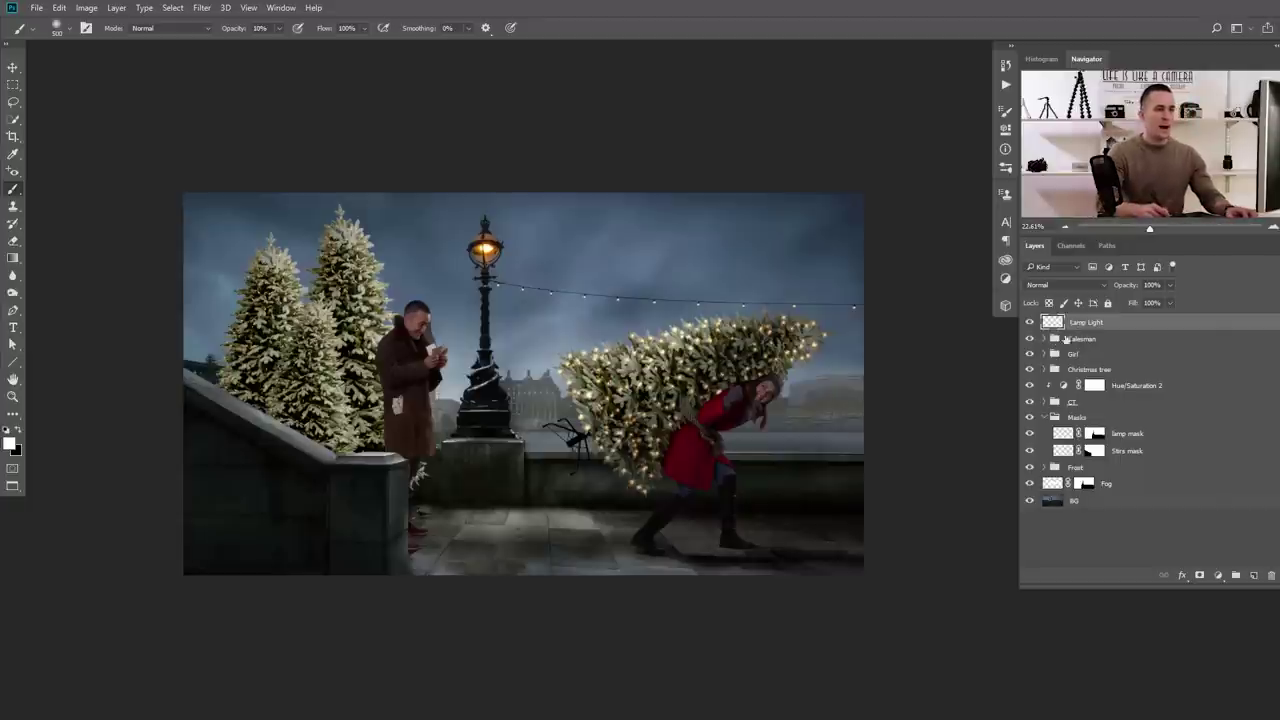
left_click(1064, 285)
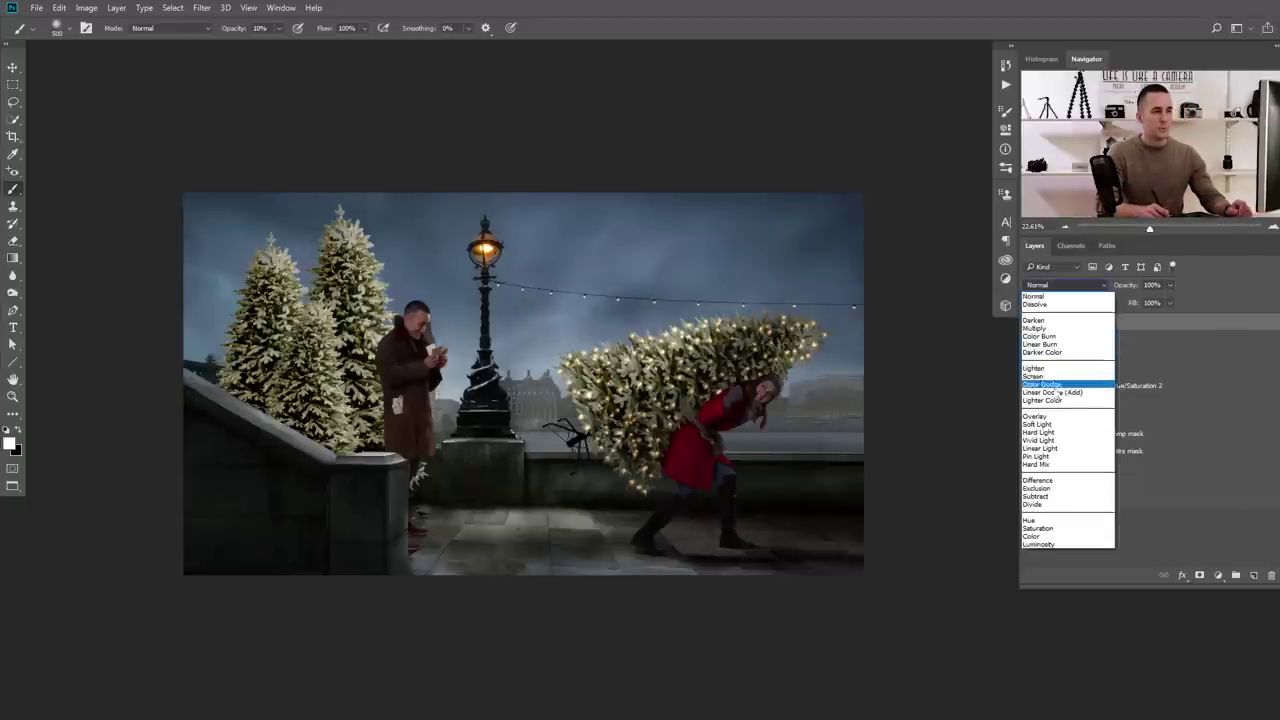
left_click(1055, 392)
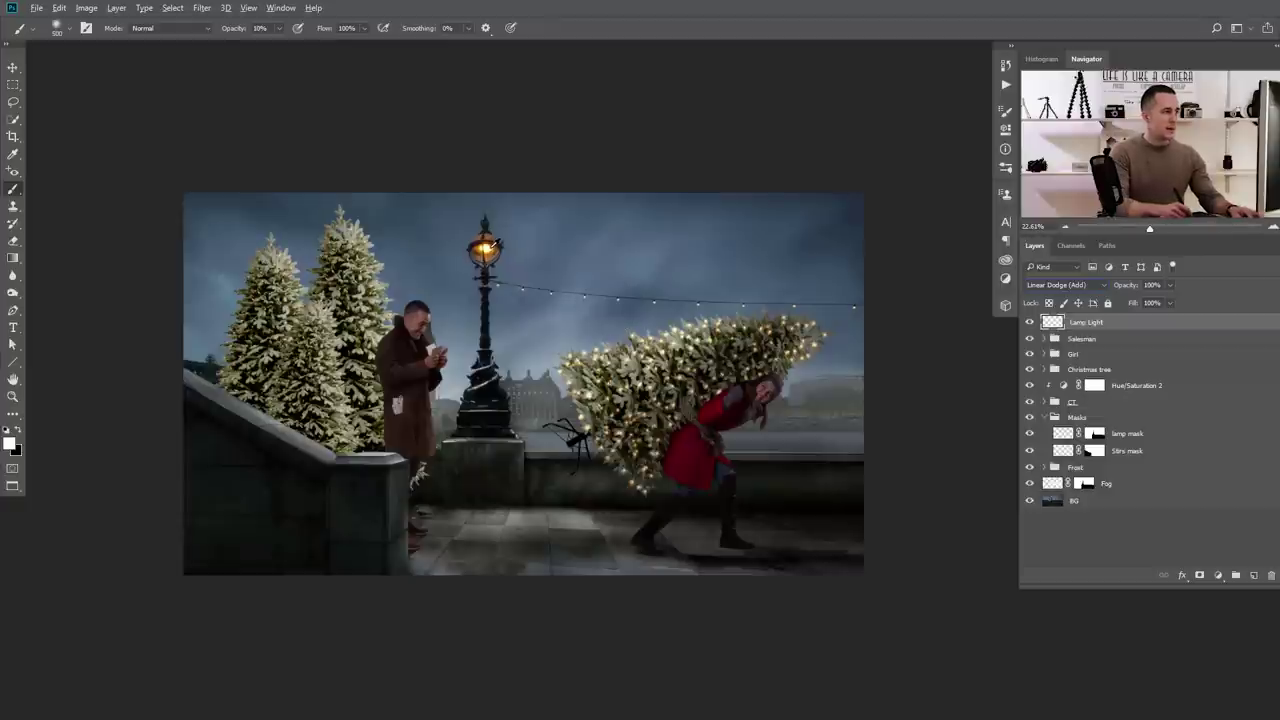
Sample the lamp's warm orange and paint a glow around the lamp and down its post with a 500 px brush at 5% opacity
left_click(490, 245, "alt")
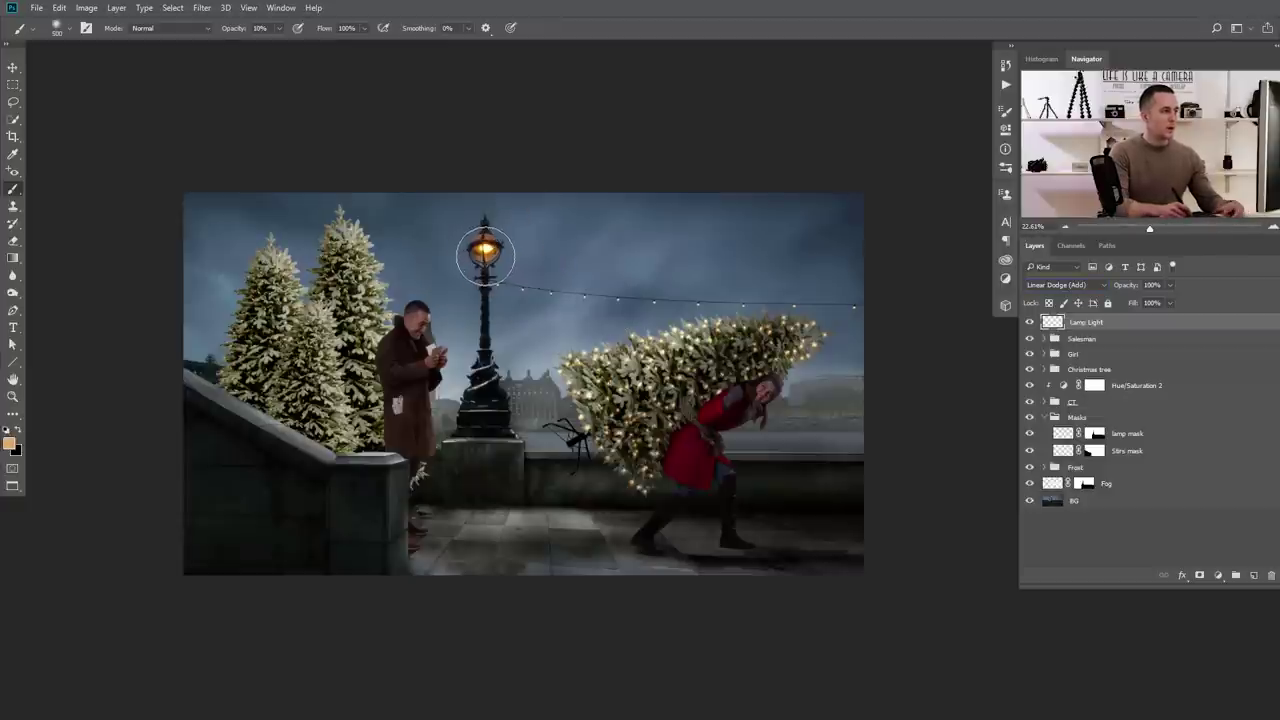
key("bracketleft")
key("bracketleft")
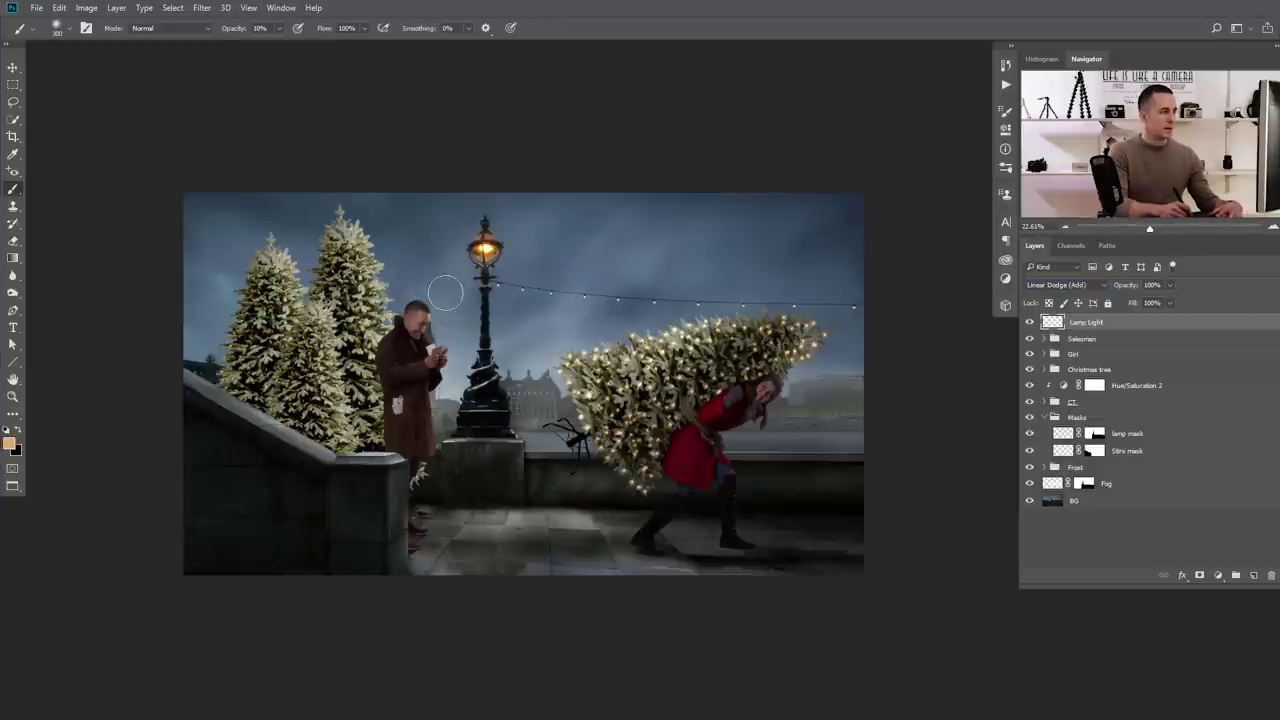
key("bracketleft")
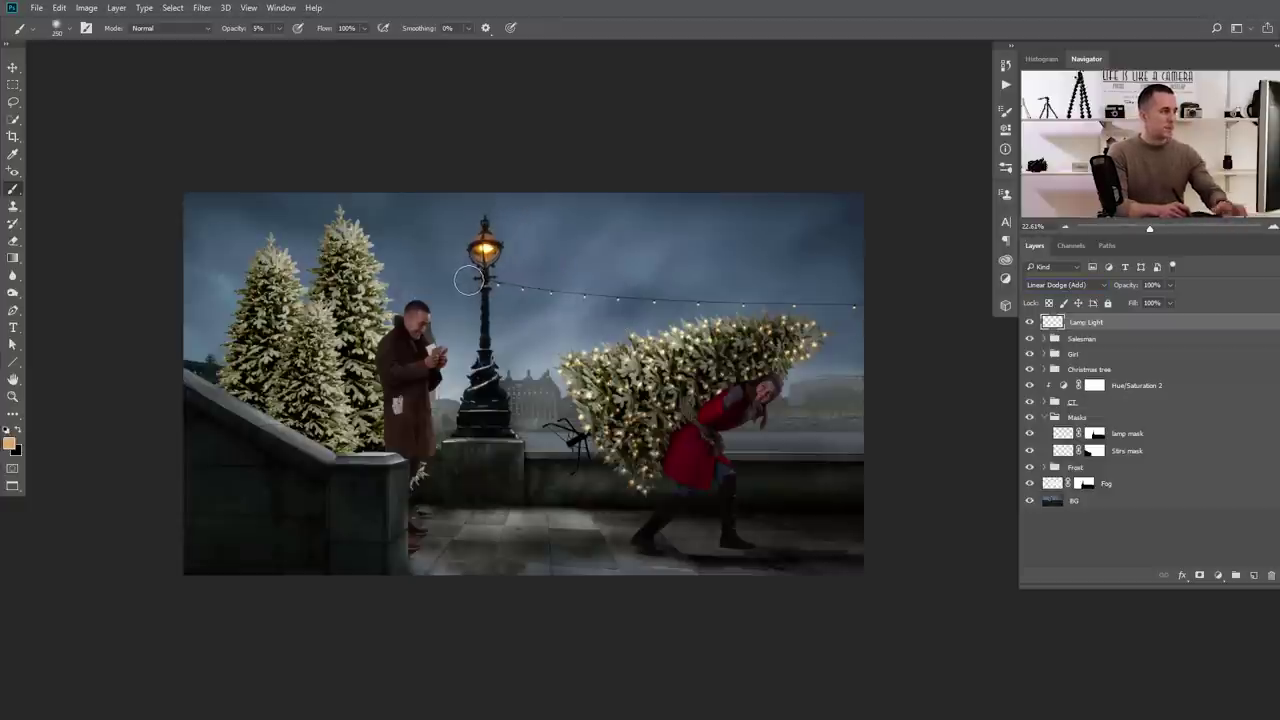
key("0")
key("5")
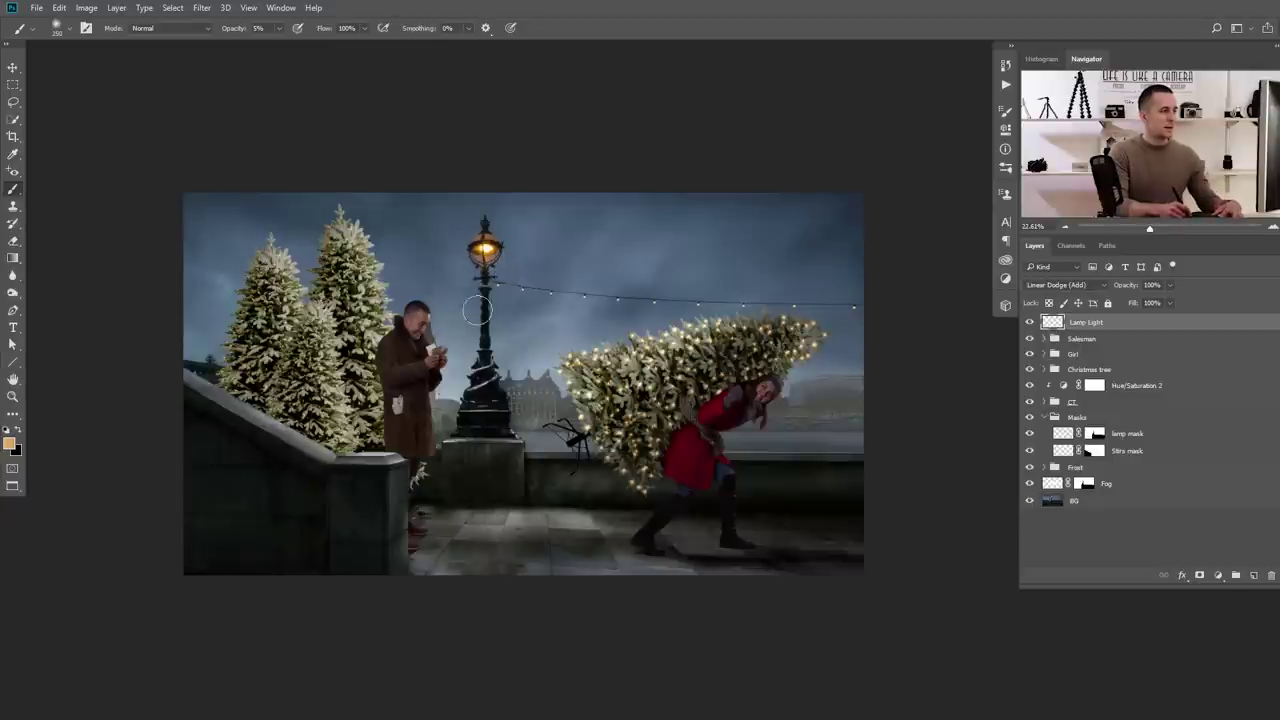
key("bracketright")
key("bracketright")
key("bracketright")
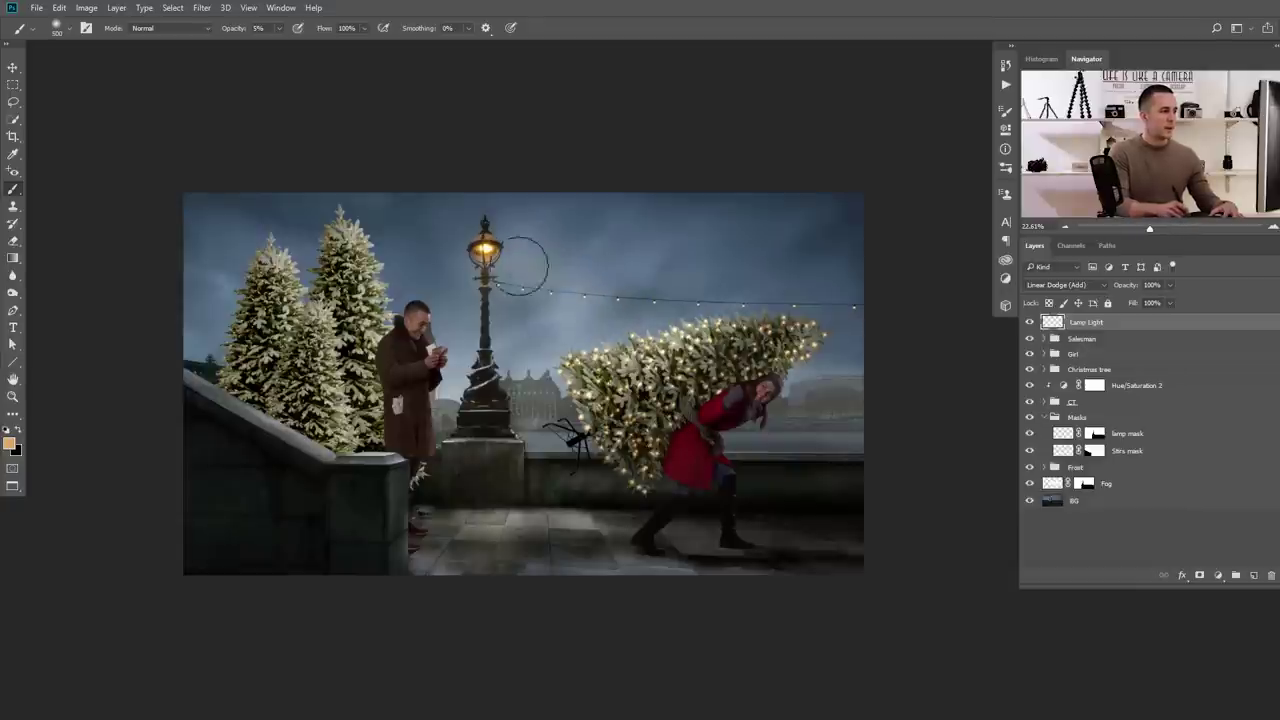
left_click_drag(500, 292, 437, 527)
mouse_move(471, 260)
left_mouse_down()
mouse_move(364, 281)
mouse_move(456, 236)
mouse_move(390, 230)
mouse_move(436, 258)
mouse_move(526, 225)
left_mouse_up()
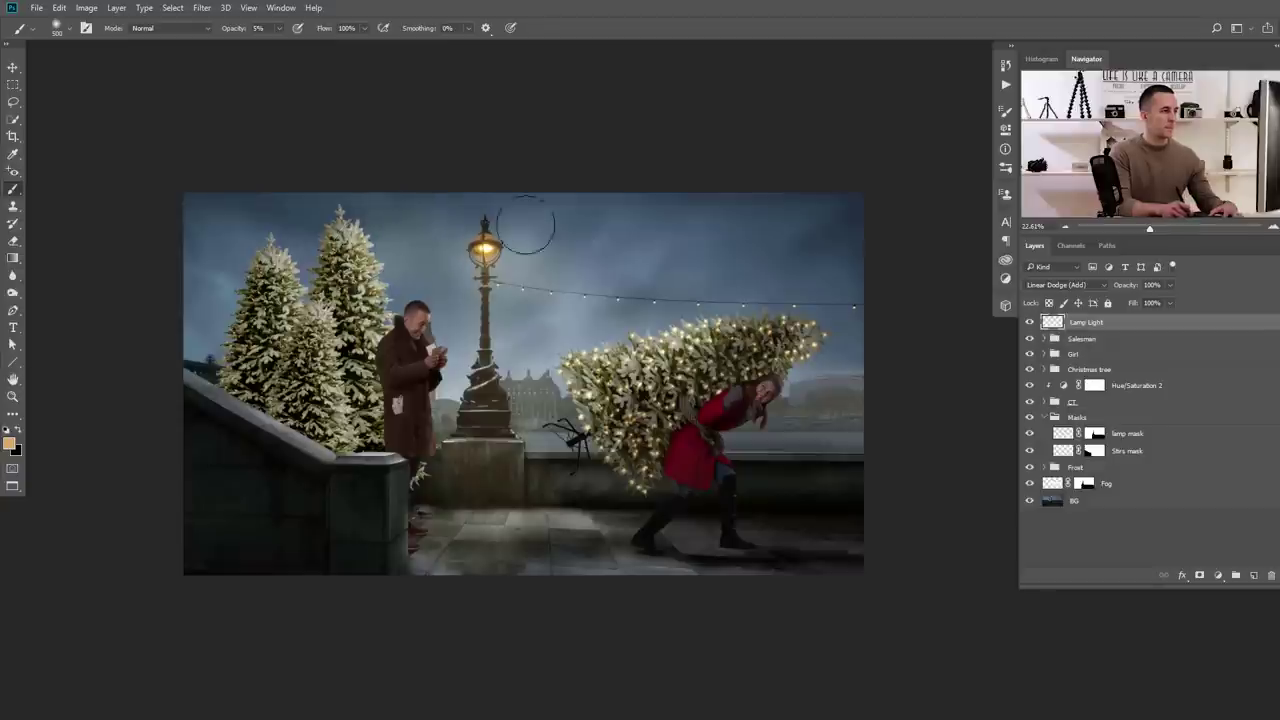
Build up the warm glow over the lamp head, post, stone base and nearby pavement using a brush enlarged to 600 px
mouse_move(491, 291)
left_mouse_down()
mouse_move(485, 412)
mouse_move(459, 495)
left_mouse_up()
key("bracketright")
left_click_drag(515, 452, 530, 530)
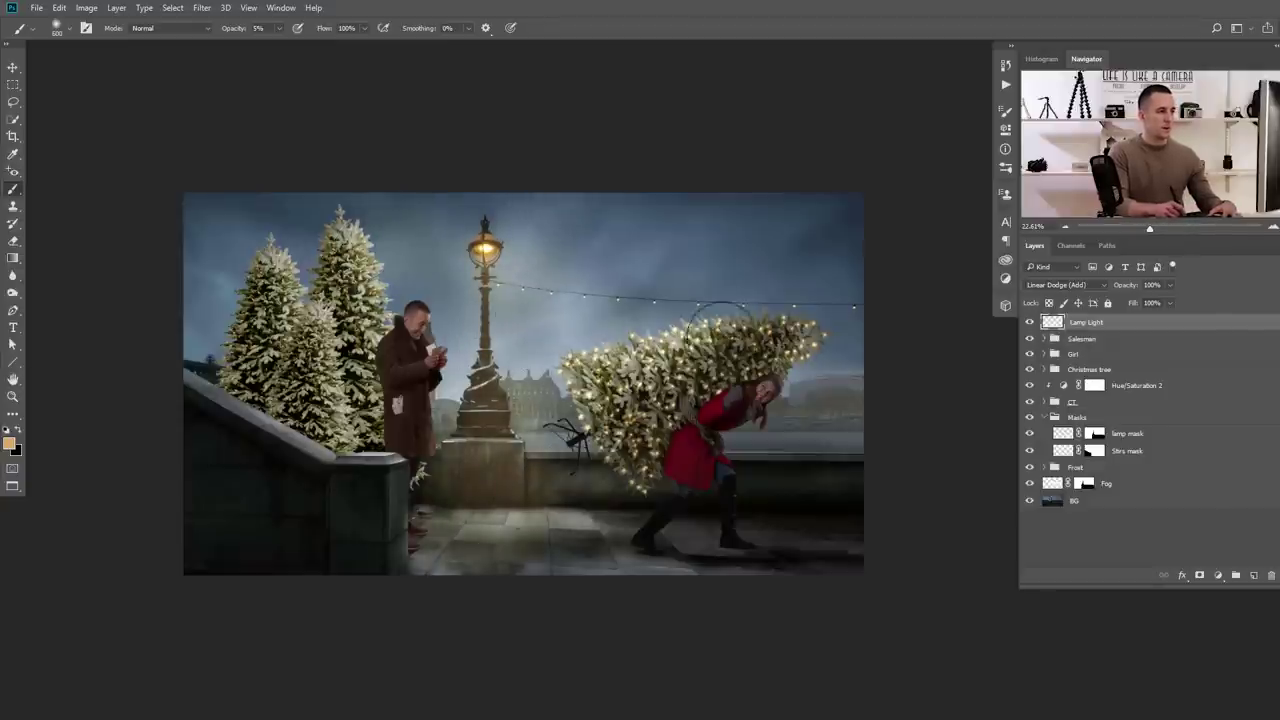
left_click(478, 250)
left_click(486, 249)
key("bracketleft")
key("bracketleft")
key("bracketleft")
Clip a Hue/Saturation adjustment to the Lamp Light layer with Hue -7, Saturation +25 and slightly reduced Lightness
left_click(1221, 577)
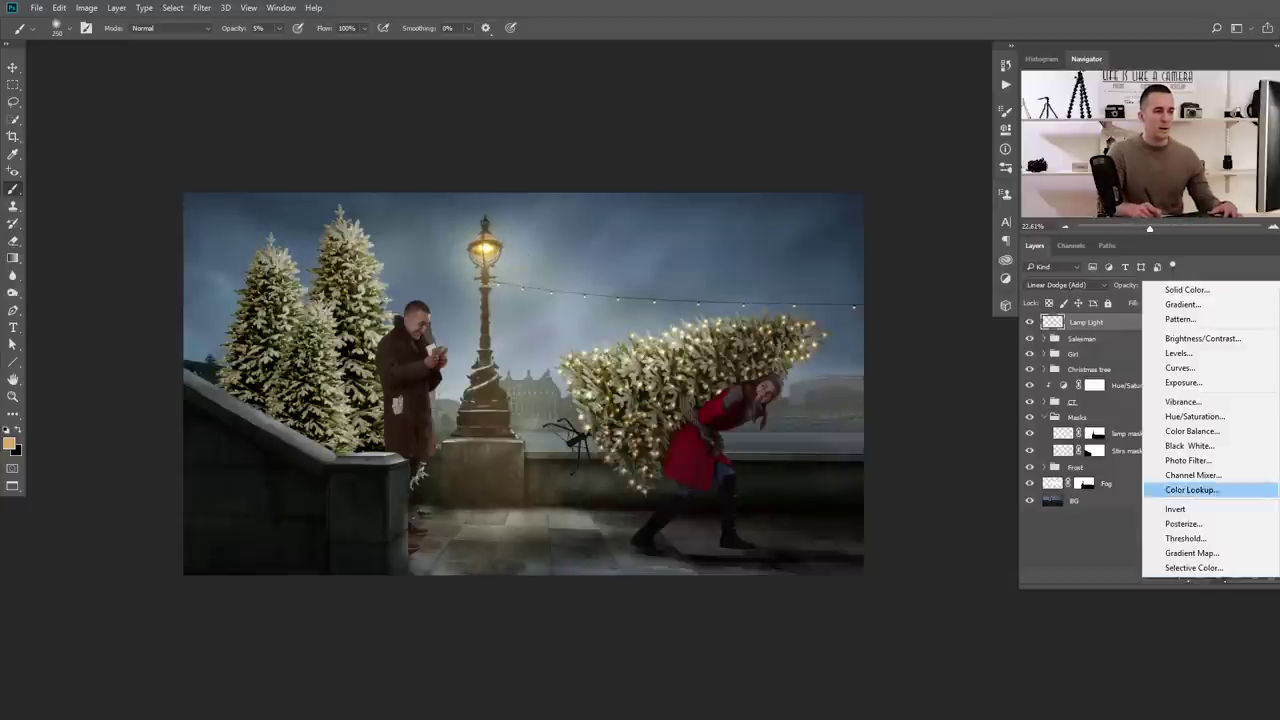
left_click(1190, 403)
left_click(891, 368)
left_click_drag(885, 251, 873, 254)
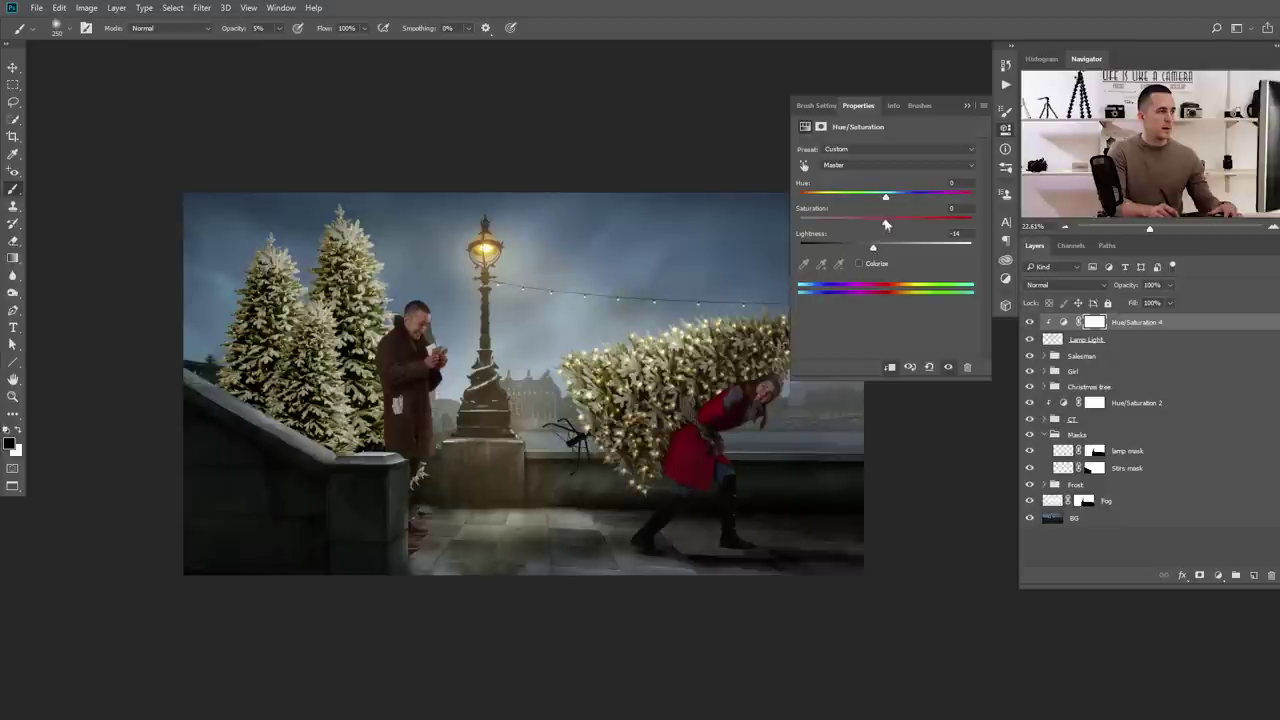
left_click_drag(887, 198, 873, 198)
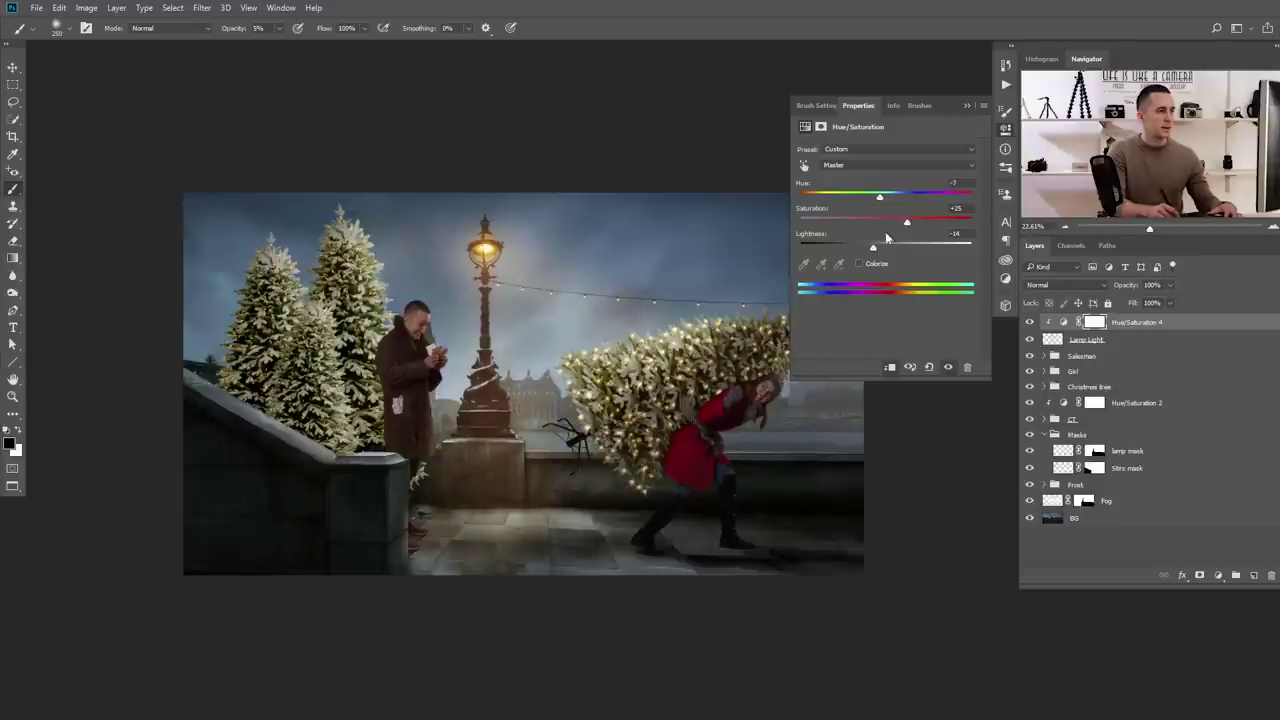
mouse_move(876, 249)
left_mouse_down()
mouse_move(849, 251)
mouse_move(880, 252)
left_mouse_up()
left_click(967, 107)
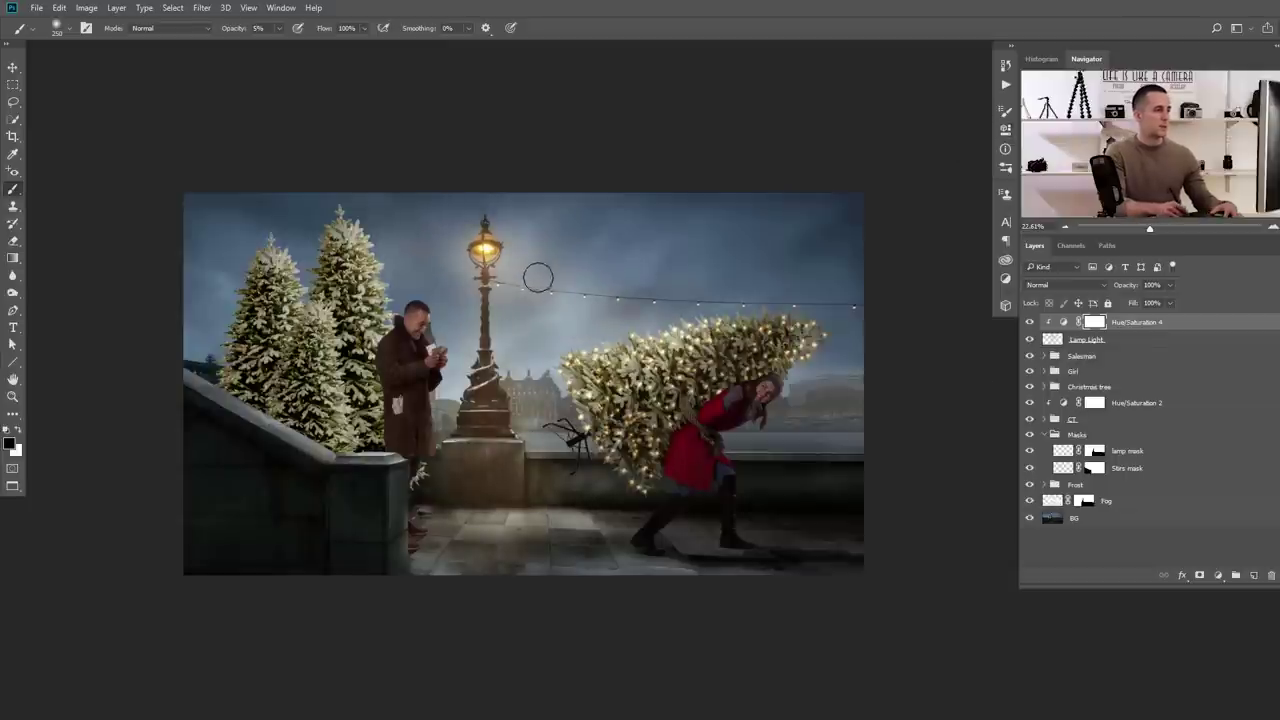
Paint more of the sampled lamp color on the Lamp Light layer with a 400 px brush and slightly lower the layer's opacity
left_click(1053, 340)
left_click(482, 255, "alt")
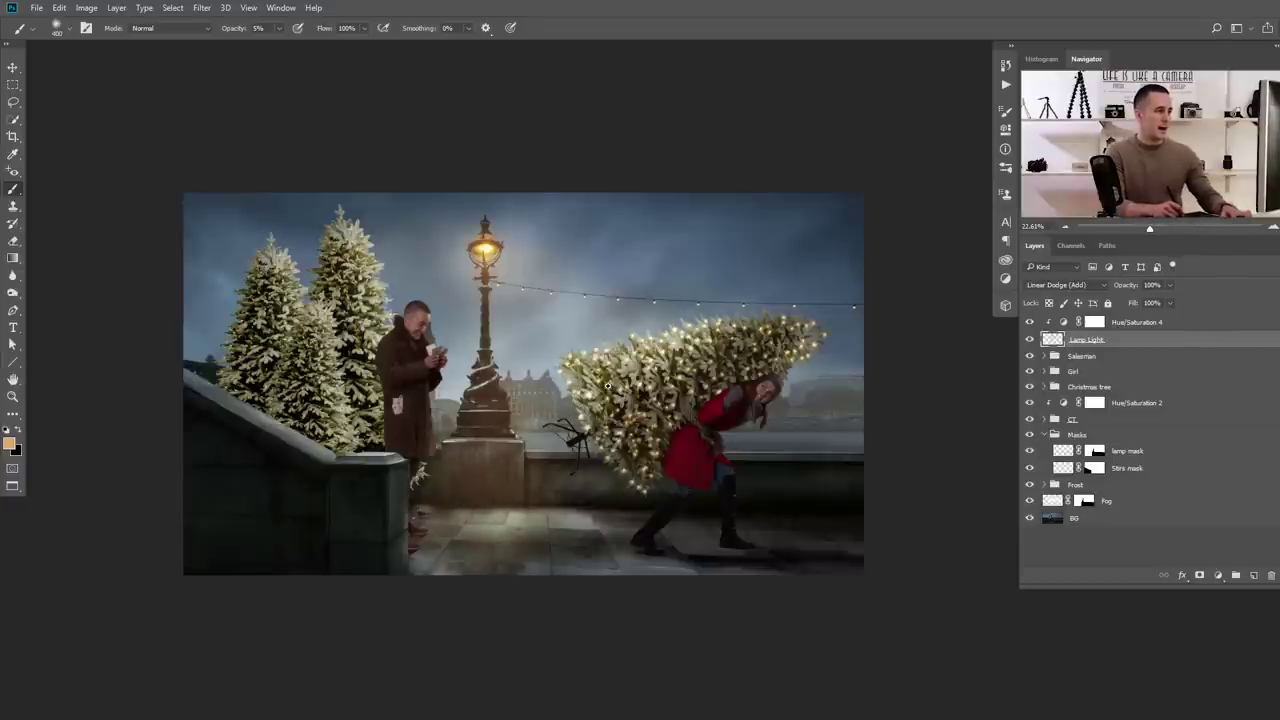
scroll(620, 415, "down", 5)
scroll(637, 436, "up", 6)
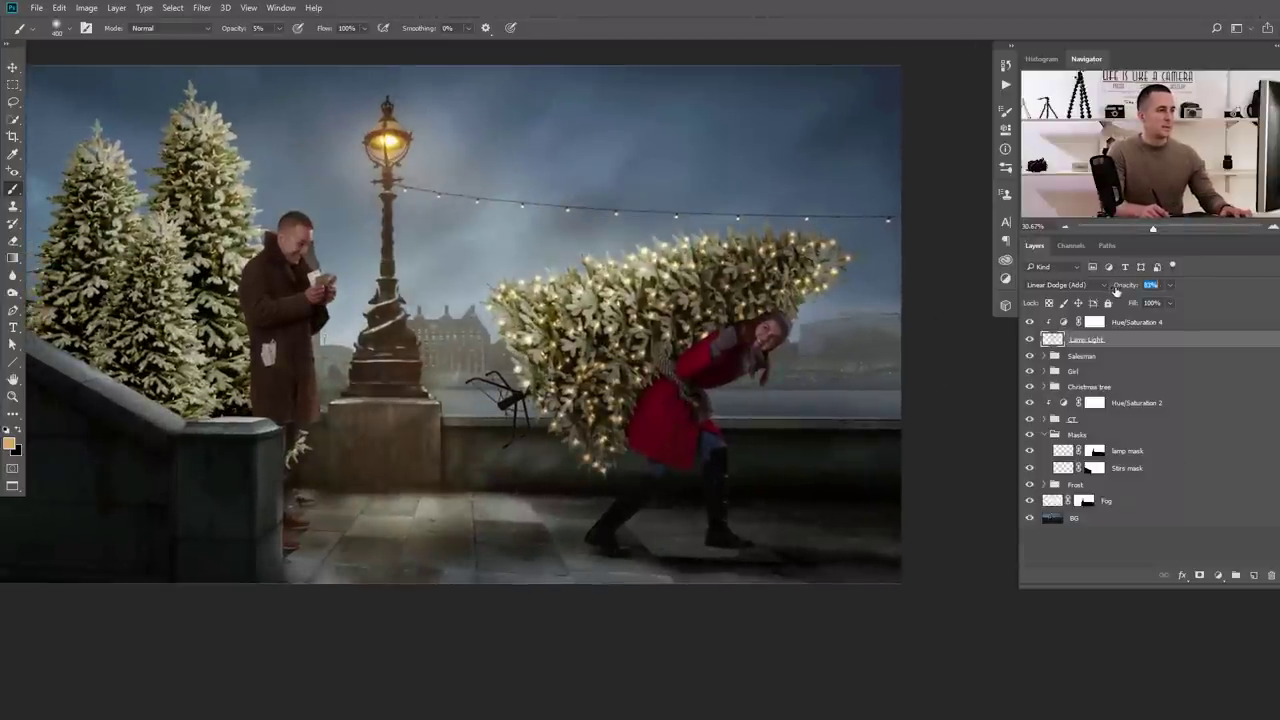
Add a new layer above Hue/Saturation 4 and set its blend mode to Linear Dodge (Add)
left_click(1063, 322)
left_click(1254, 575)
scroll(751, 417, "right", 3)
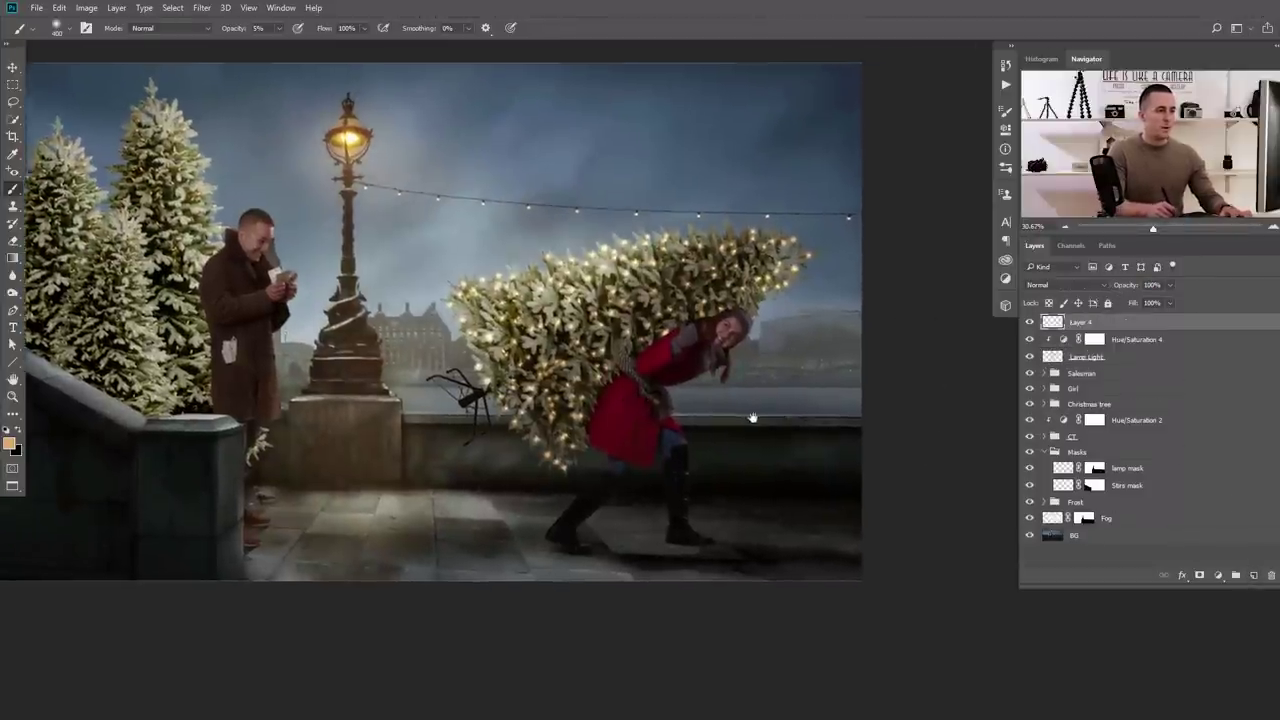
left_click(1065, 285)
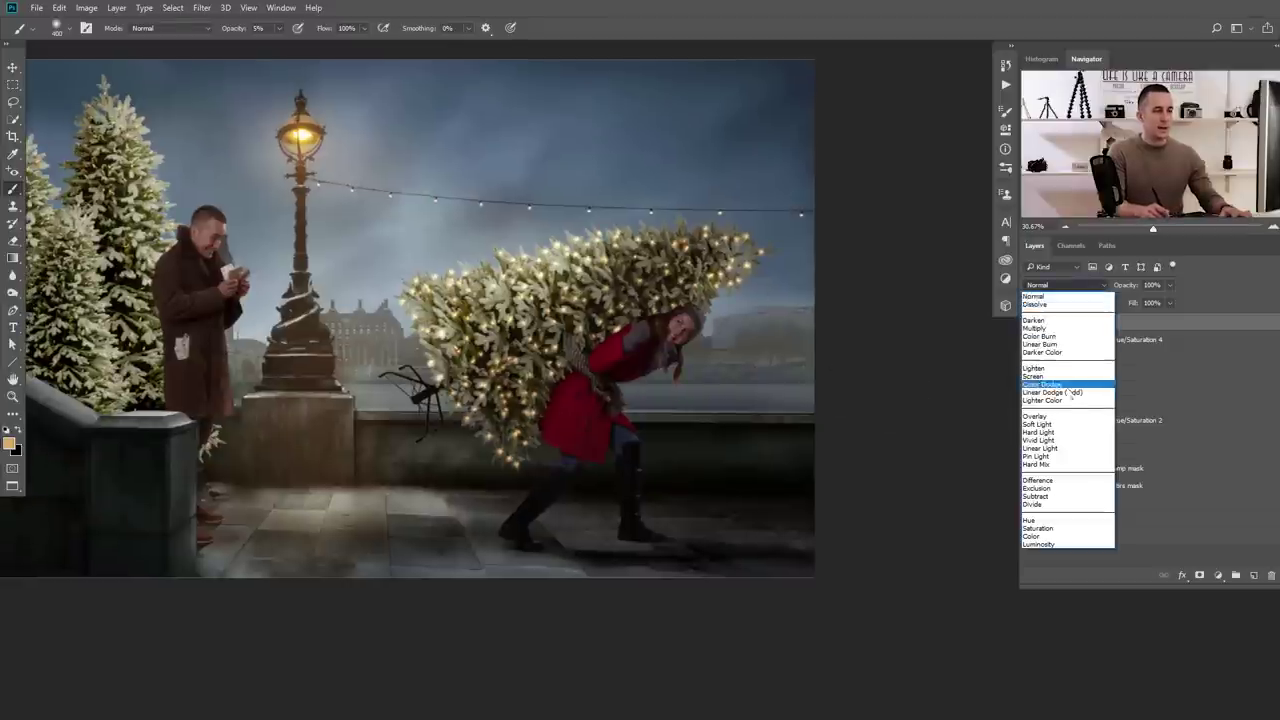
left_click(1067, 393)
Paint a soft orange glow along the image's right edge beside the girl with a 1500 px brush at 5% opacity, checking its effect
scroll(815, 386, "down", 5)
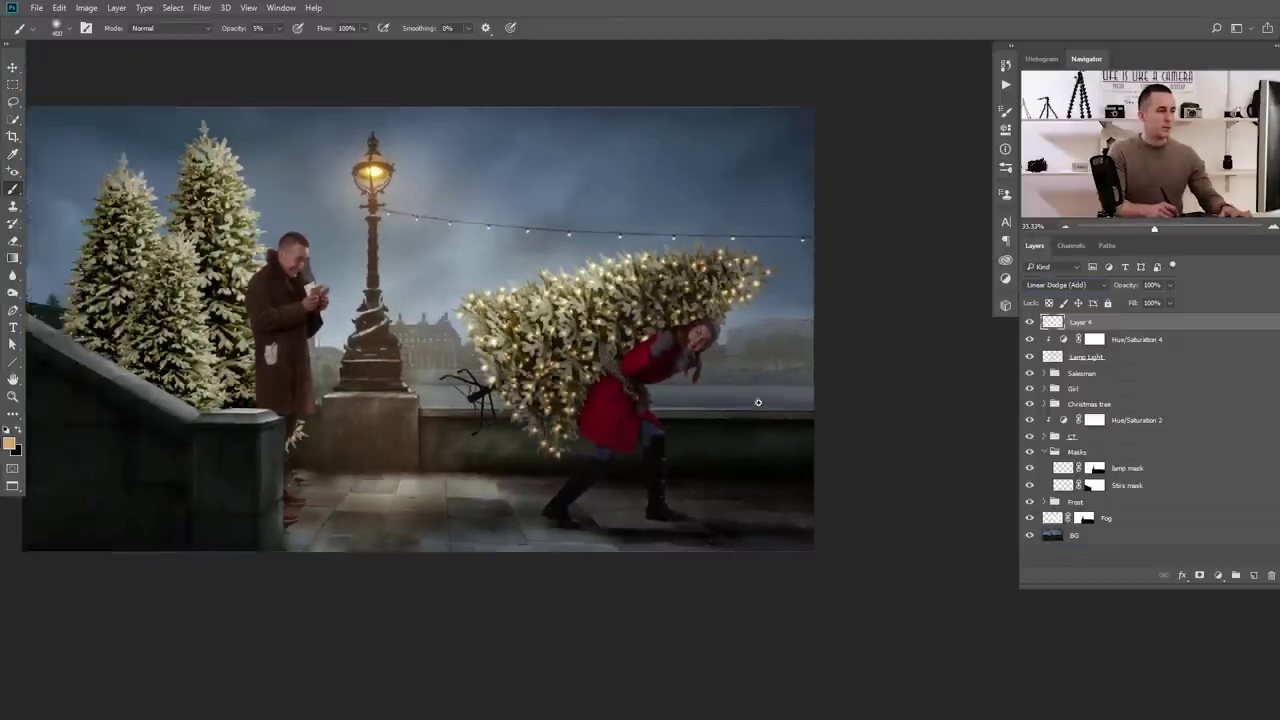
key("bracketright")
key("bracketright")
key("bracketright")
key("bracketright")
key("bracketright")
key("bracketright")
key("bracketright")
key("bracketright")
key("bracketright")
key("bracketright")
key("bracketright")
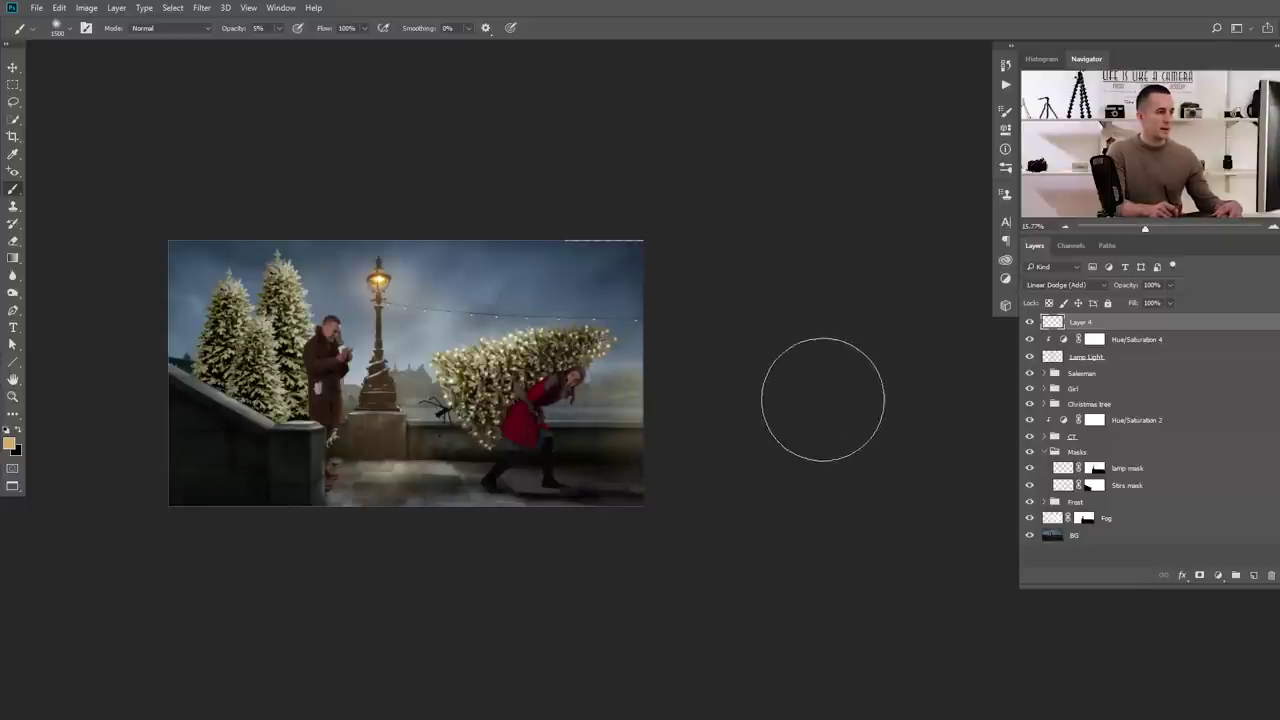
left_click_drag(698, 400, 698, 432)
left_click_drag(692, 432, 759, 428)
left_click(1030, 323)
left_click(1031, 323)
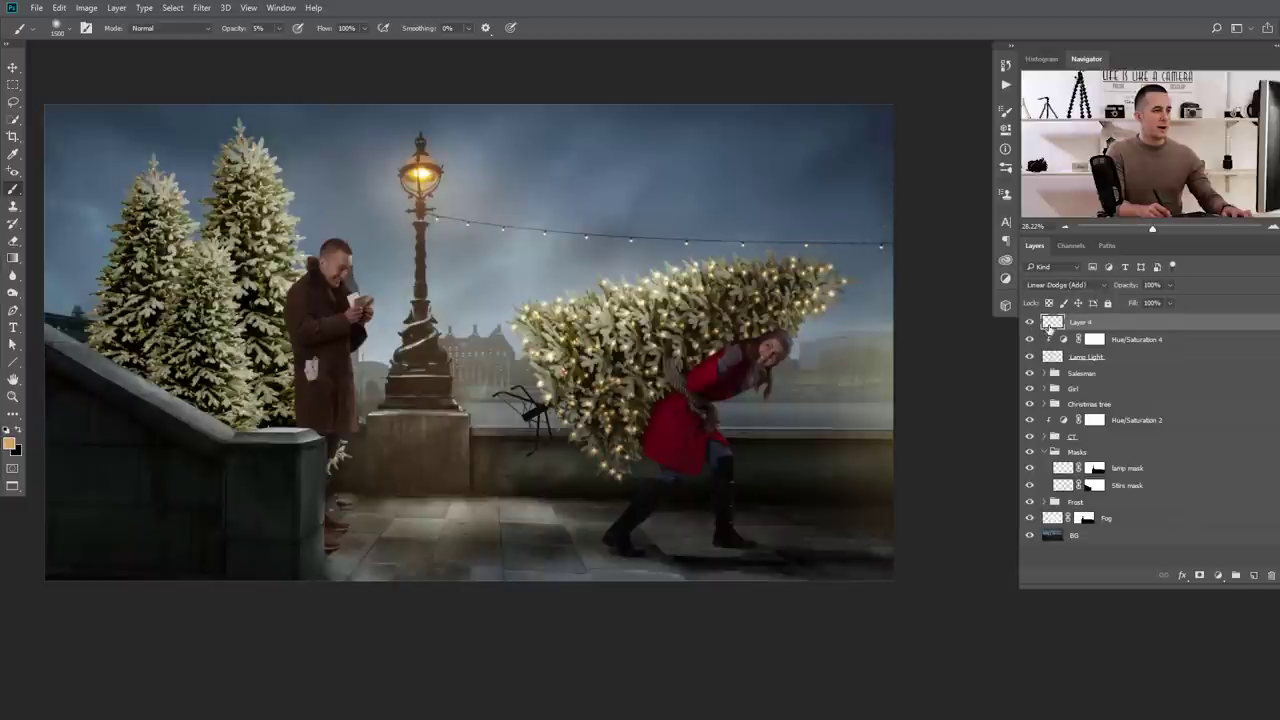
Stretch the side glow horizontally across the girl and tree, shift it outward, and set its layer opacity to 75%
key("ctrl+t")
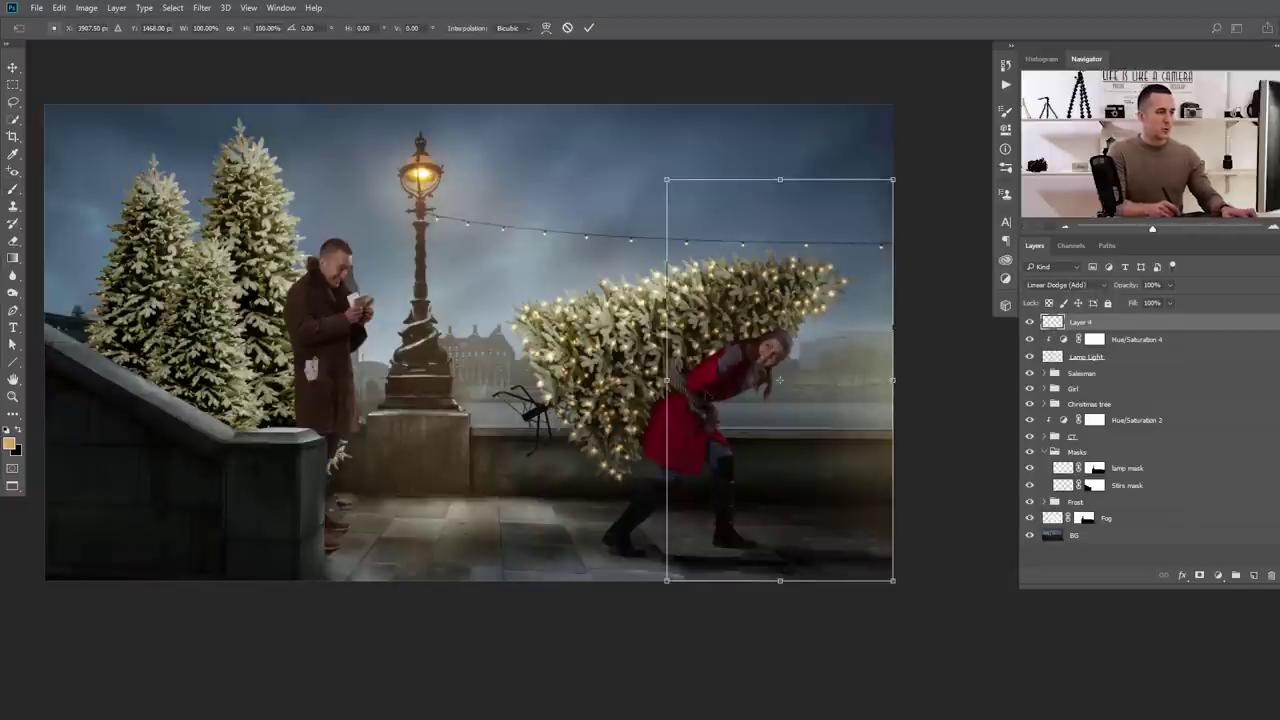
left_click_drag(667, 380, 442, 380)
left_click_drag(801, 423, 840, 423)
left_click_drag(481, 380, 467, 380)
key("Return")
key("b")
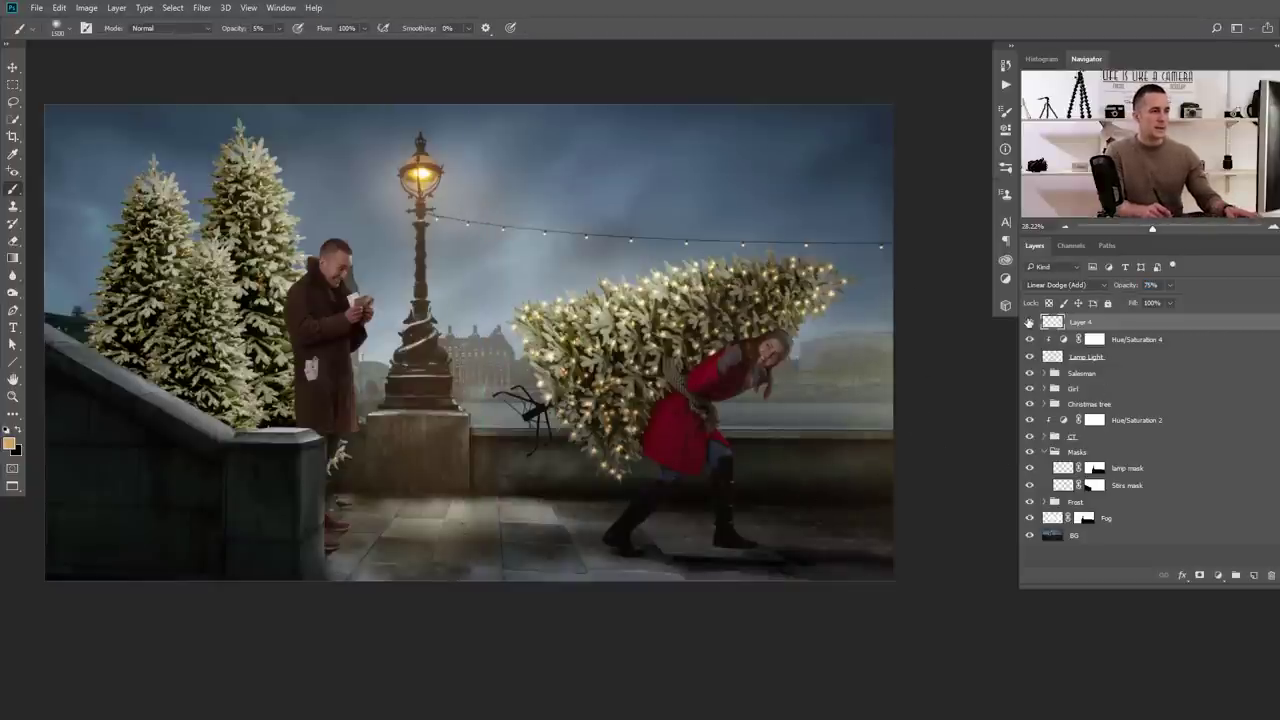
Compare the composite with and without the side glow layer, checking how the light affects the girl and tree
scroll(800, 400, "down", 1)
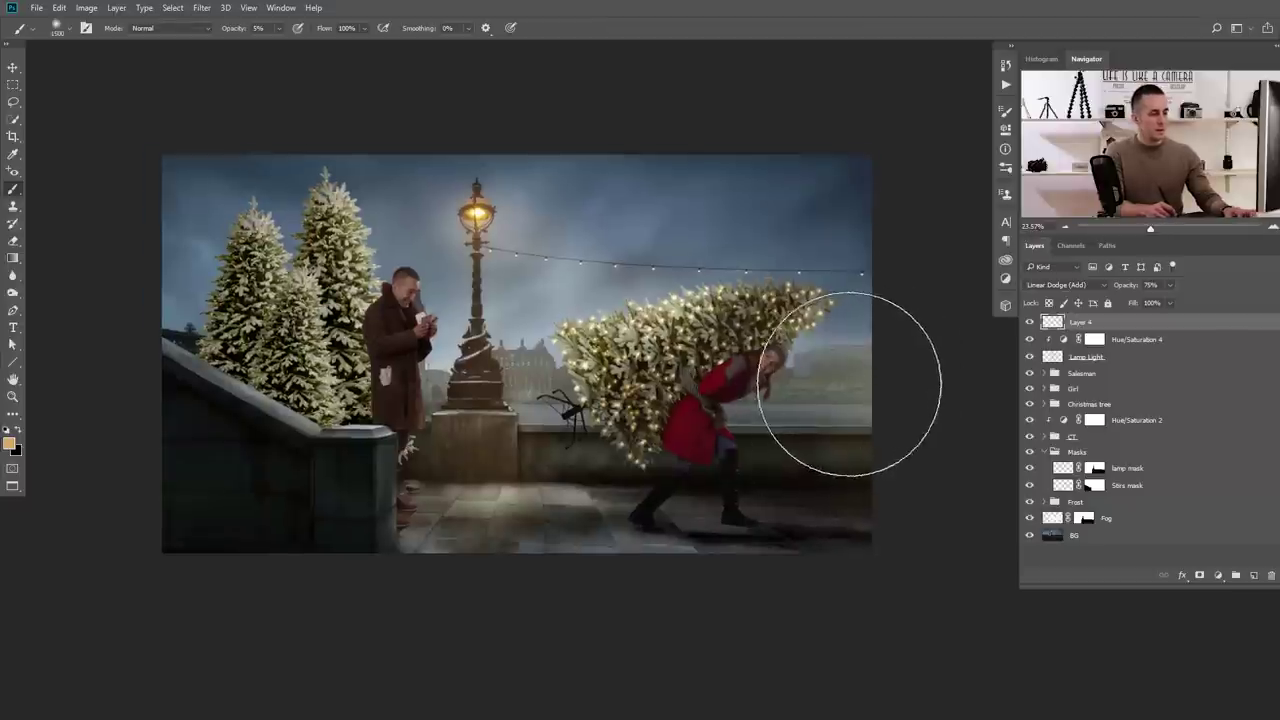
key("v")
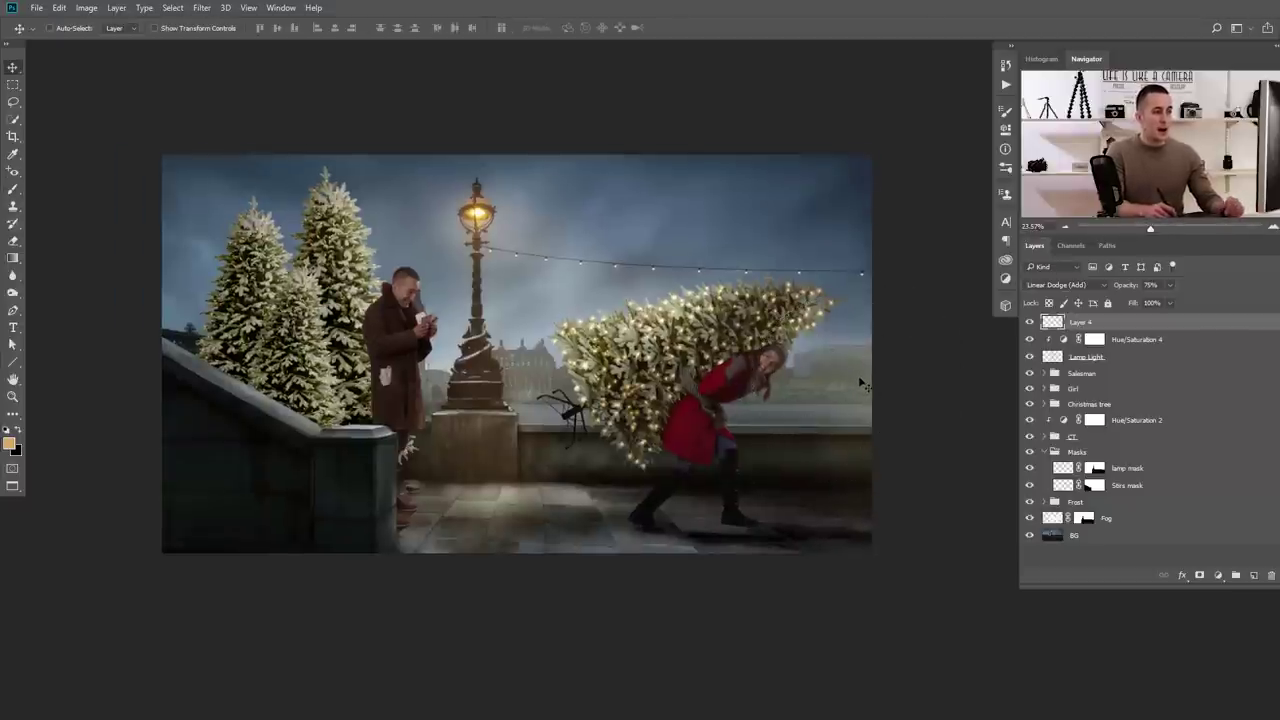
left_click(1030, 322)
left_click(1030, 322)
left_click(1031, 322)
left_click(1032, 322)
left_click(1030, 322)
left_click(1030, 322)
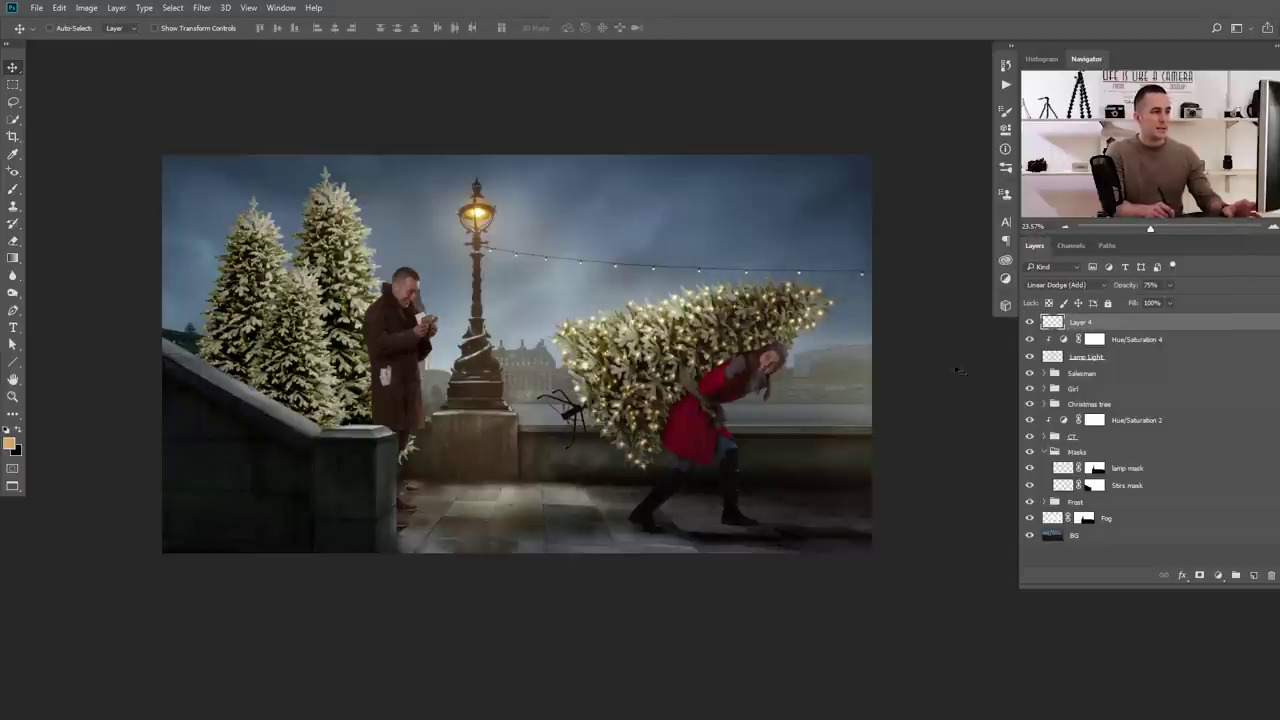
left_click_drag(697, 409, 681, 390)
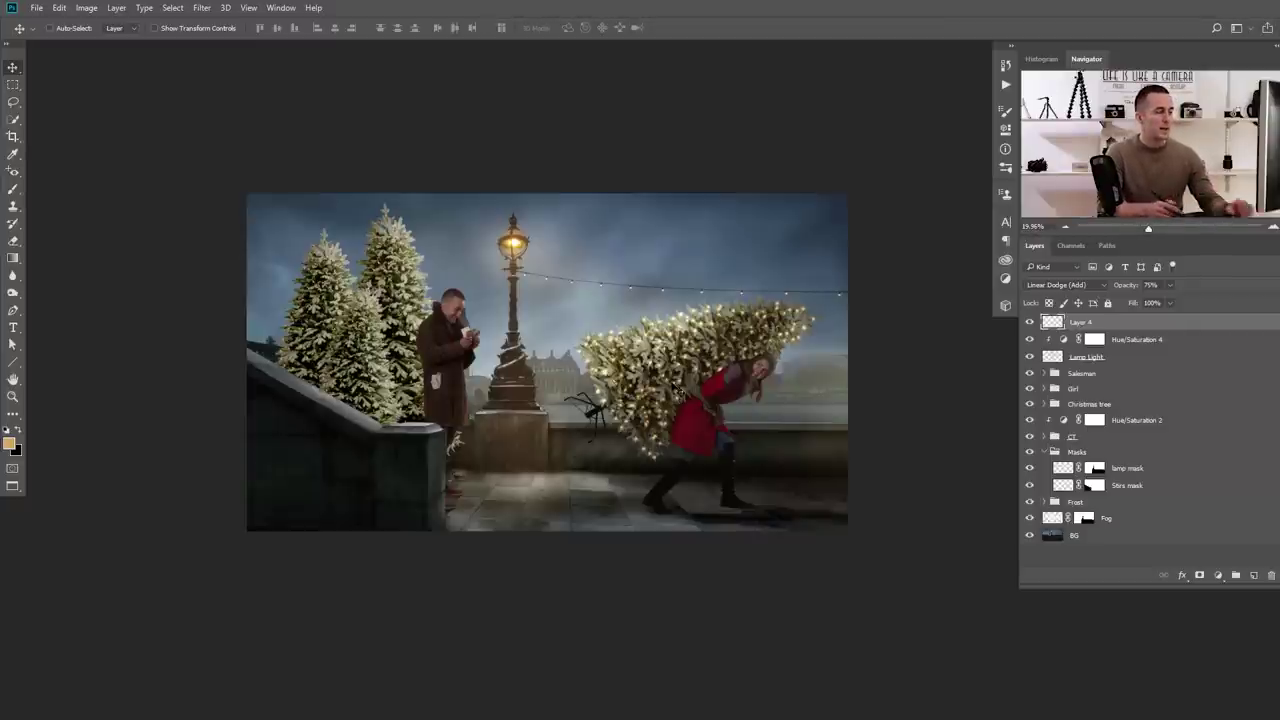
scroll(549, 371, "up", 2)
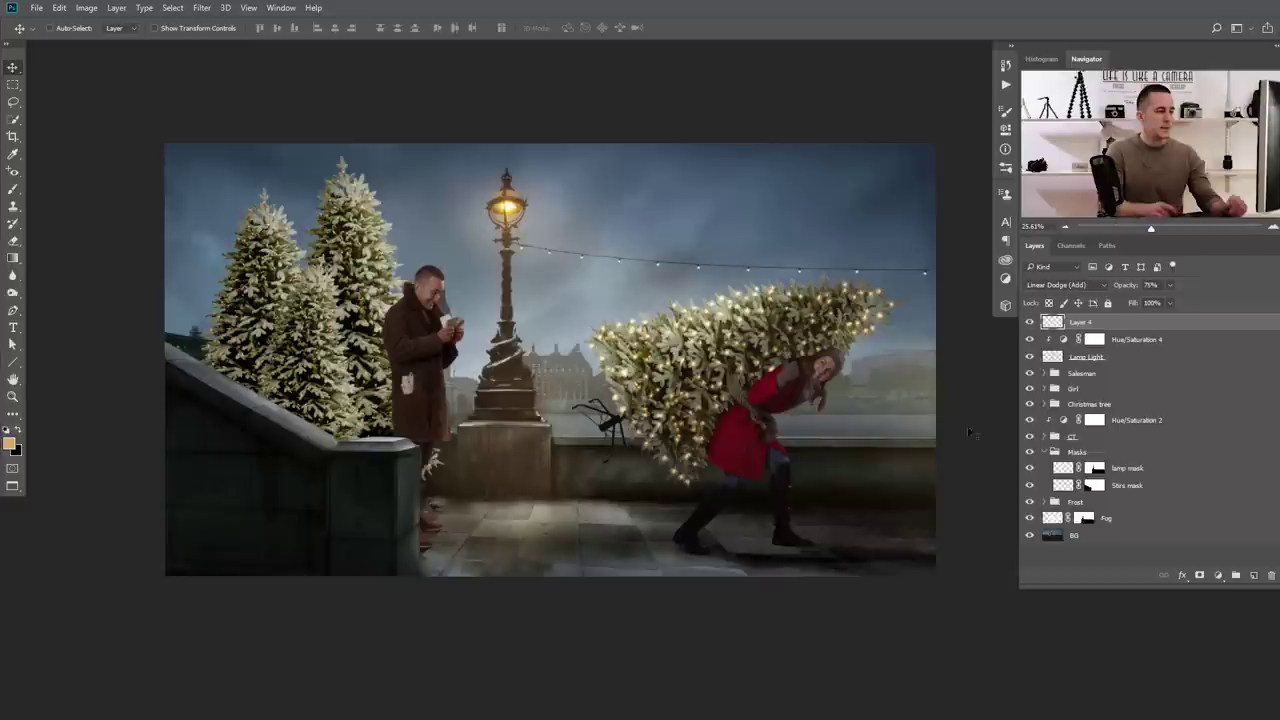
Add a brightening Curves adjustment above the upper Shadow 02 layer in the Girl group, raising input 92 to output 173, and invert its mask
left_click(1050, 392)
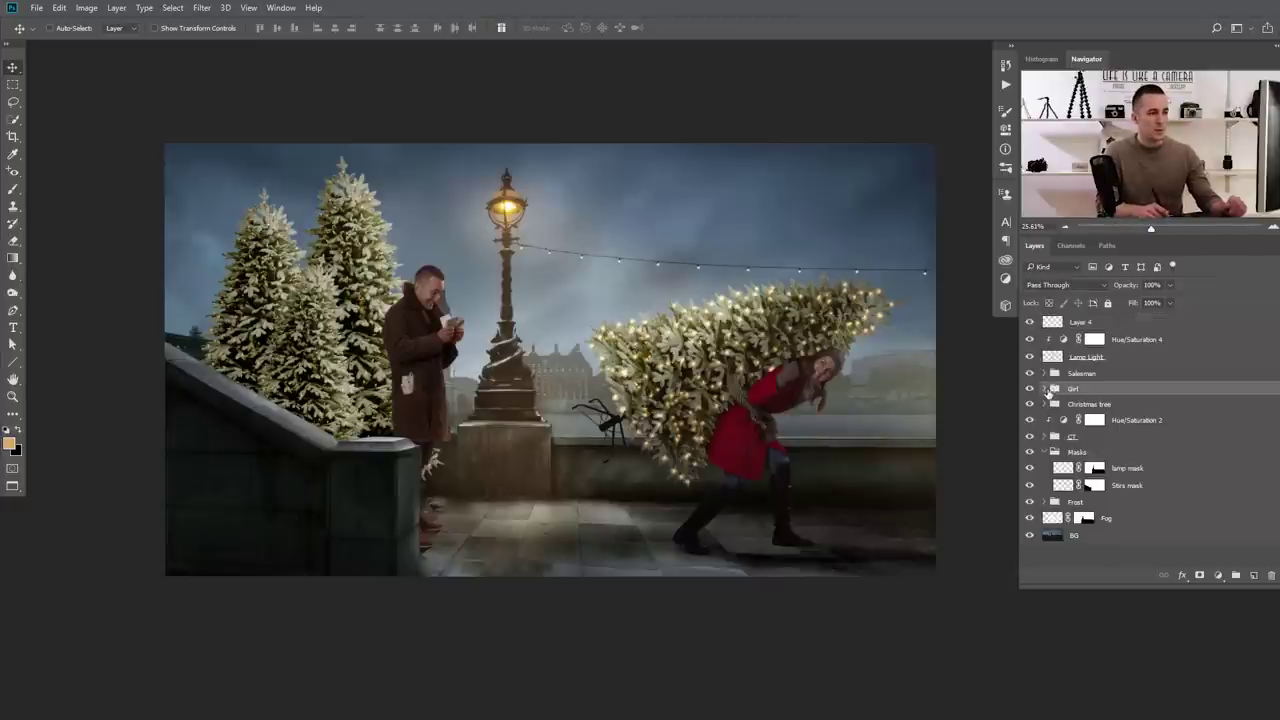
left_click(1044, 389)
left_click(1072, 405)
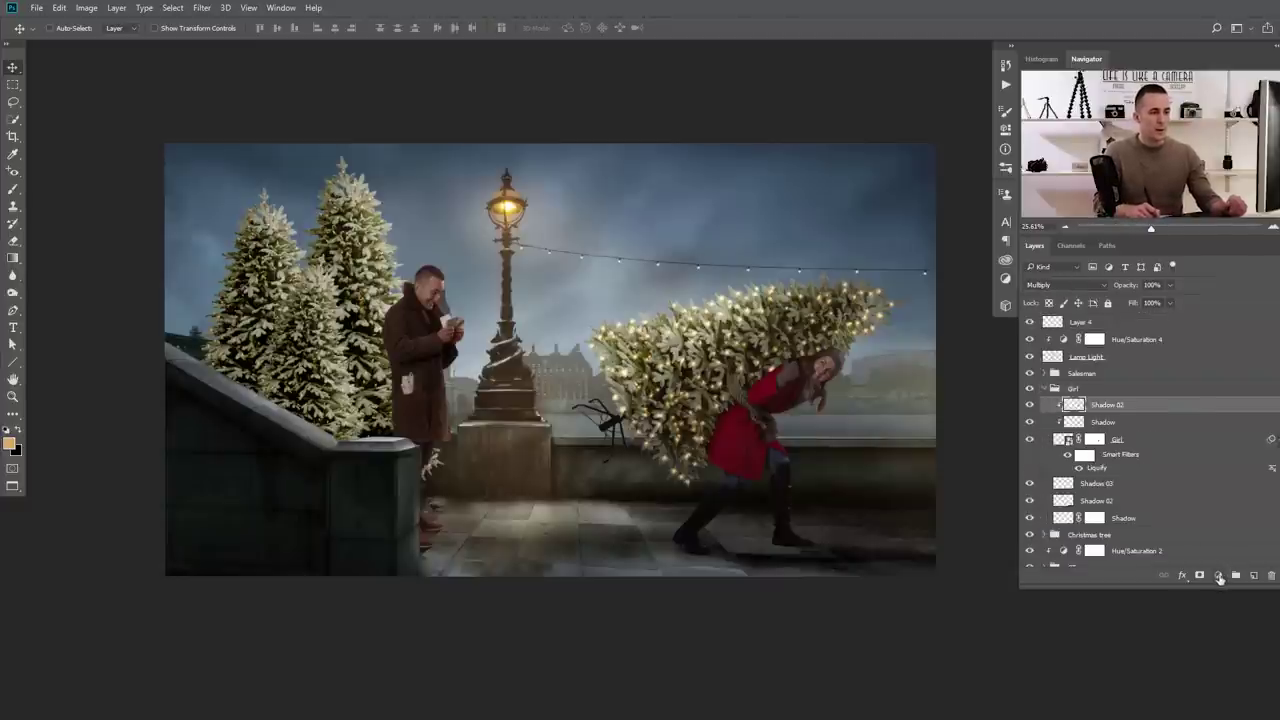
left_click(1219, 578)
left_click(1185, 374)
left_click_drag(883, 265, 876, 226)
key("ctrl+i")
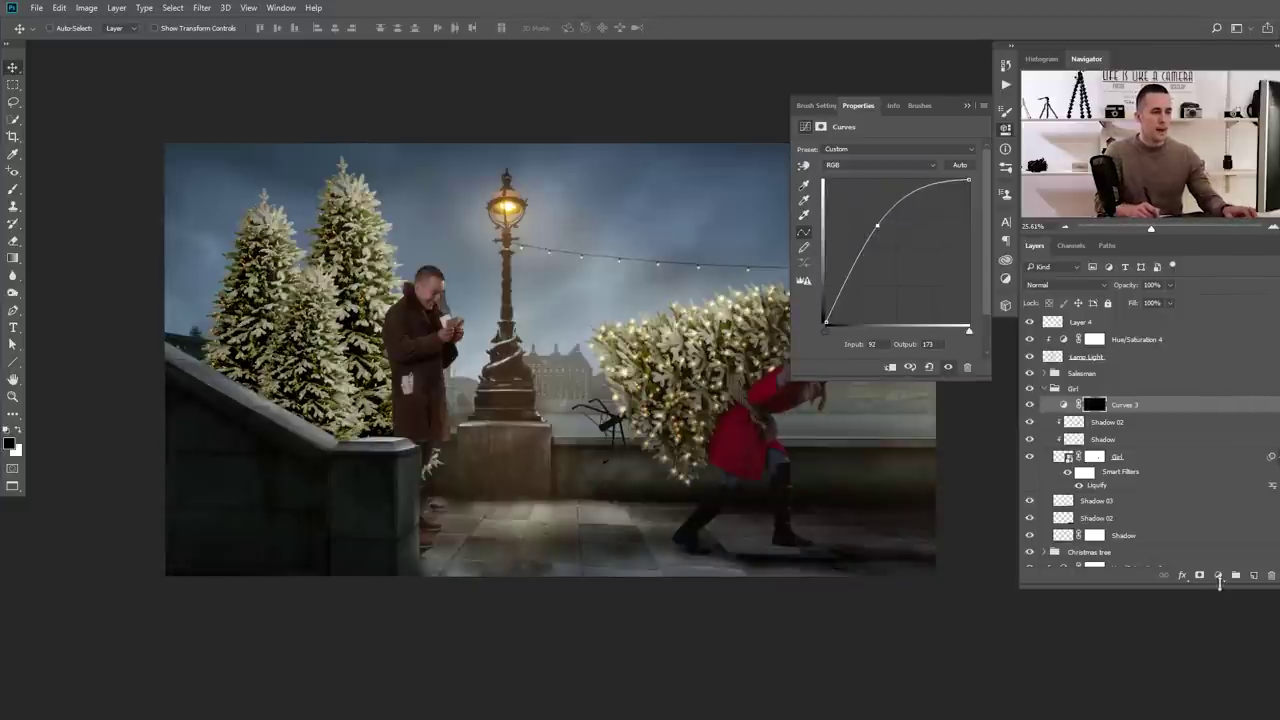
Add a second Curves adjustment that darkens the midtones to output 100 and invert its mask to black
left_click(1221, 577)
left_click(1170, 366)
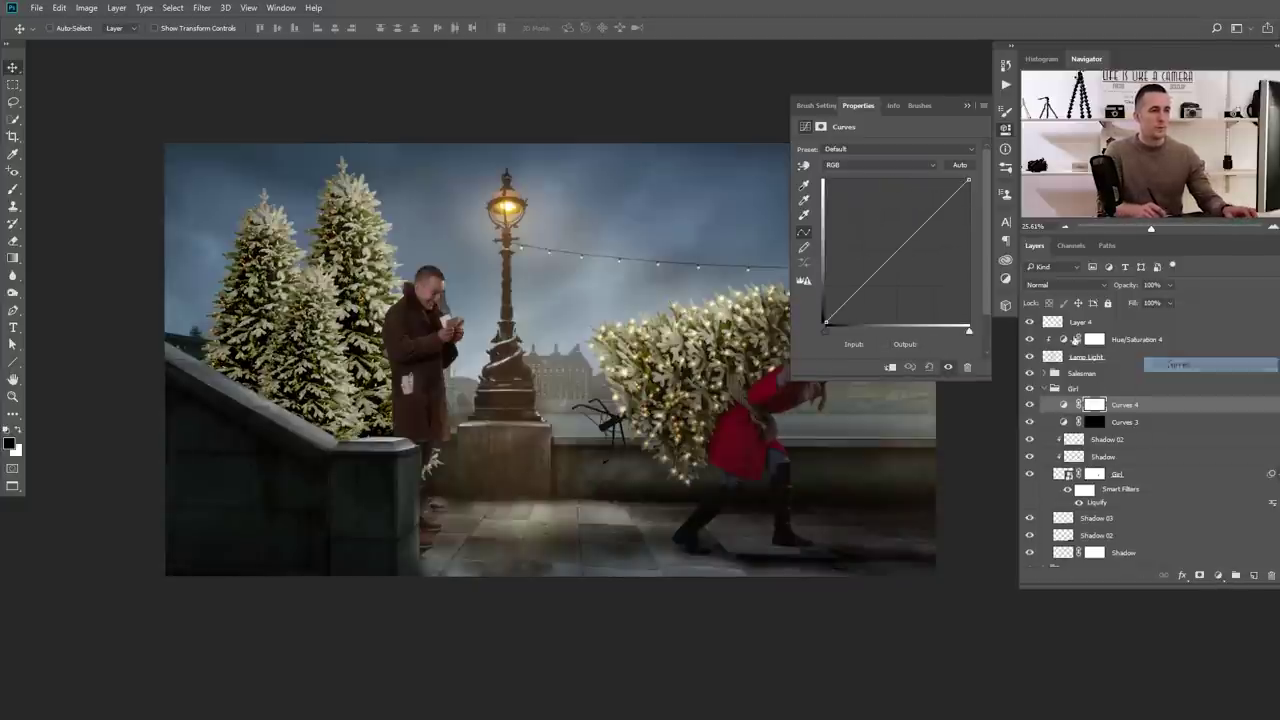
left_click_drag(914, 235, 914, 265)
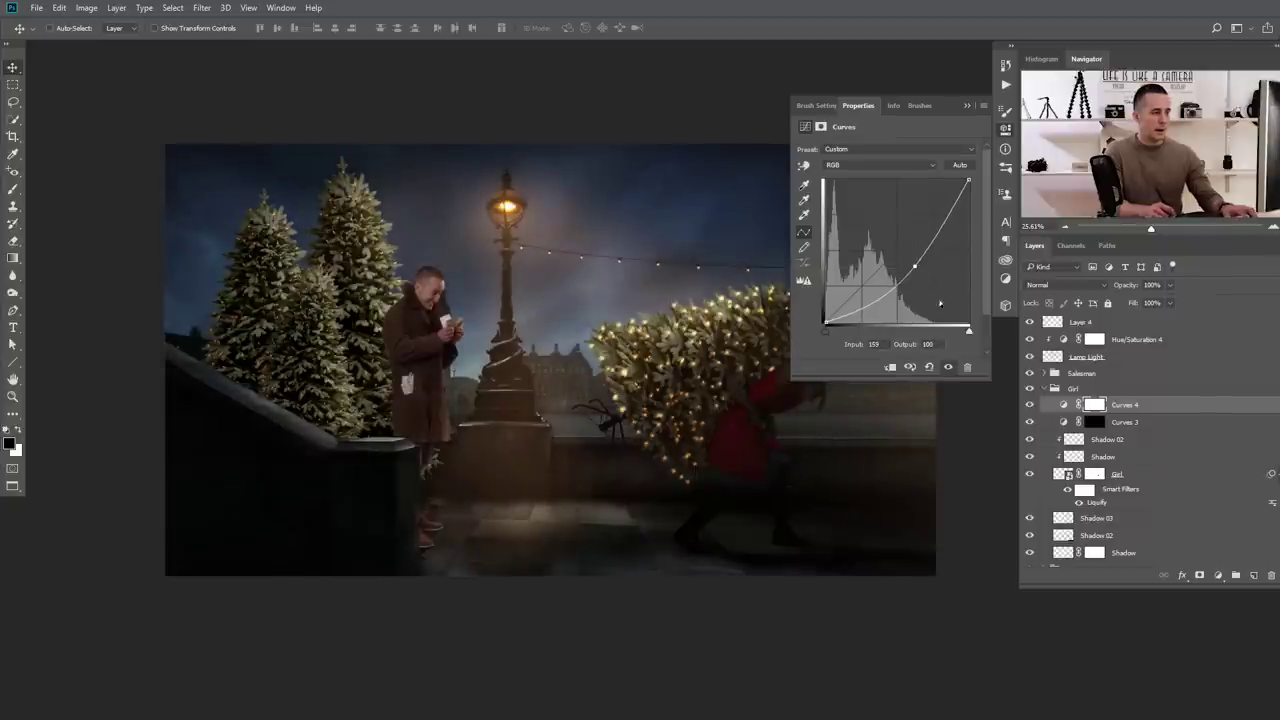
key("ctrl+i")
Clip both Curves adjustments to the girl and rename the brightening one D and the darkening one B
left_click(1063, 415, "alt")
left_click(1108, 424)
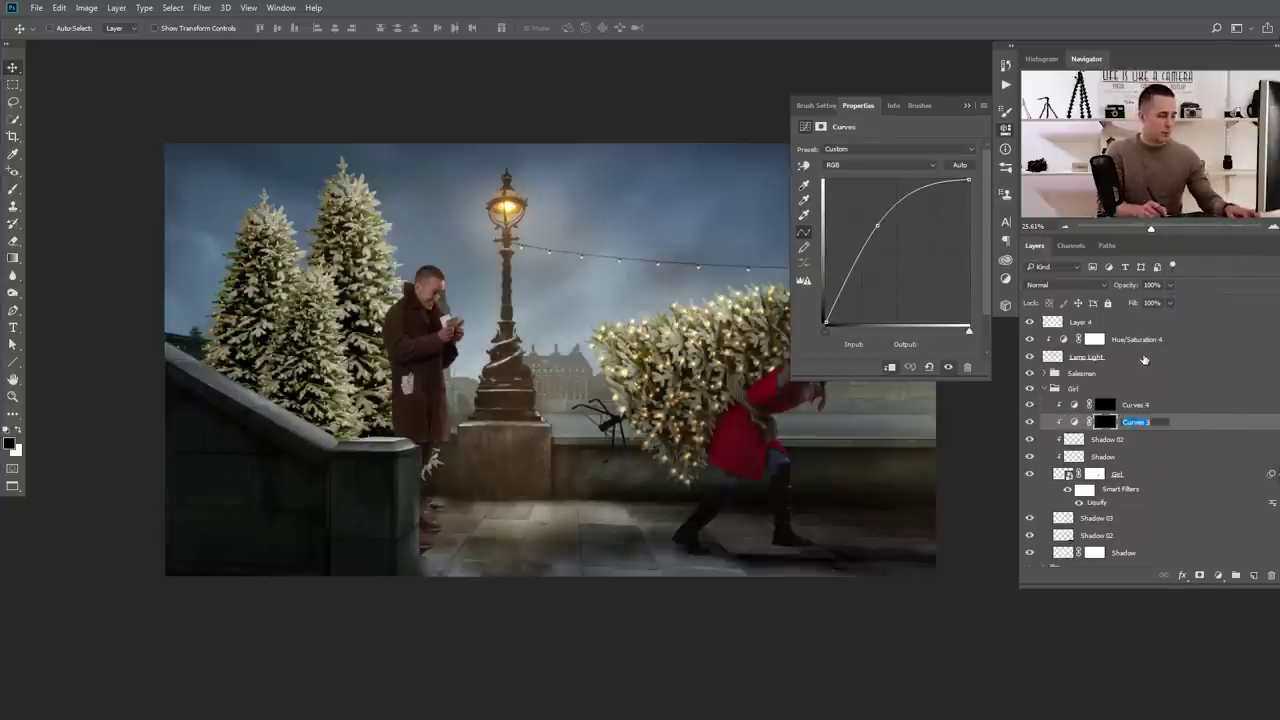
left_click(1137, 406)
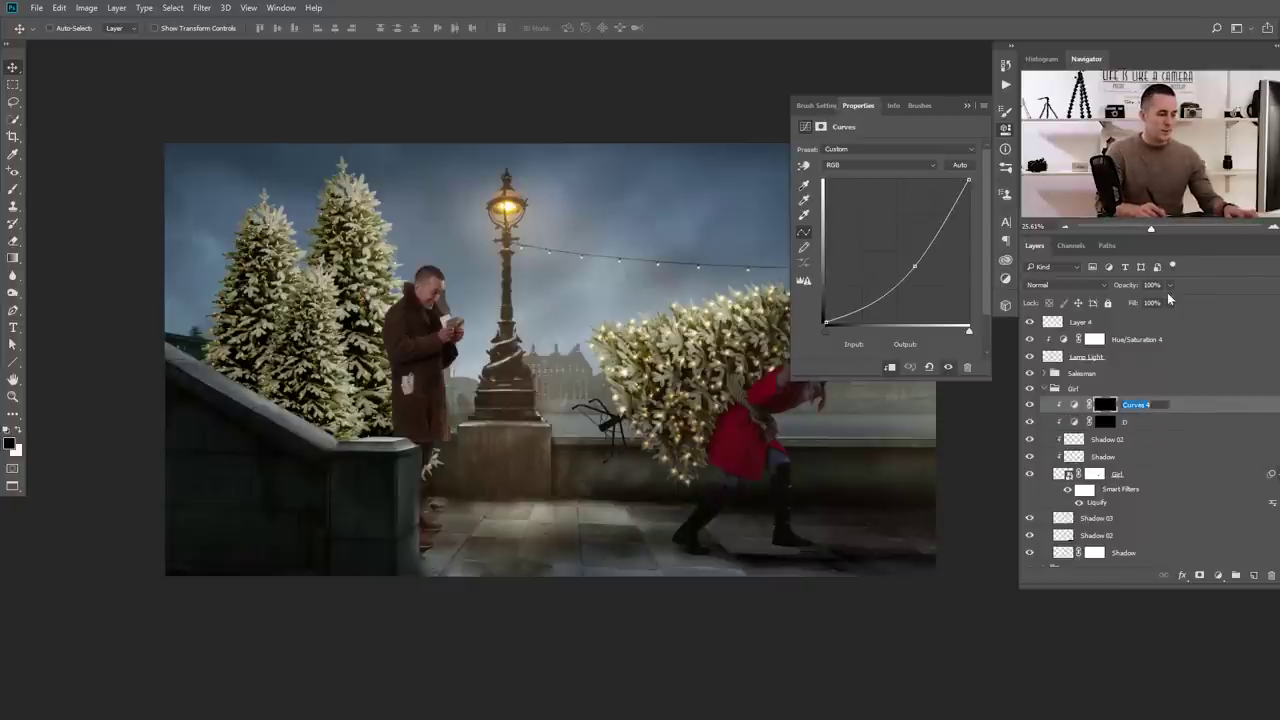
Brighten the girl's face by painting white on the D curves mask with a small soft brush at 5% opacity
left_click(1105, 425)
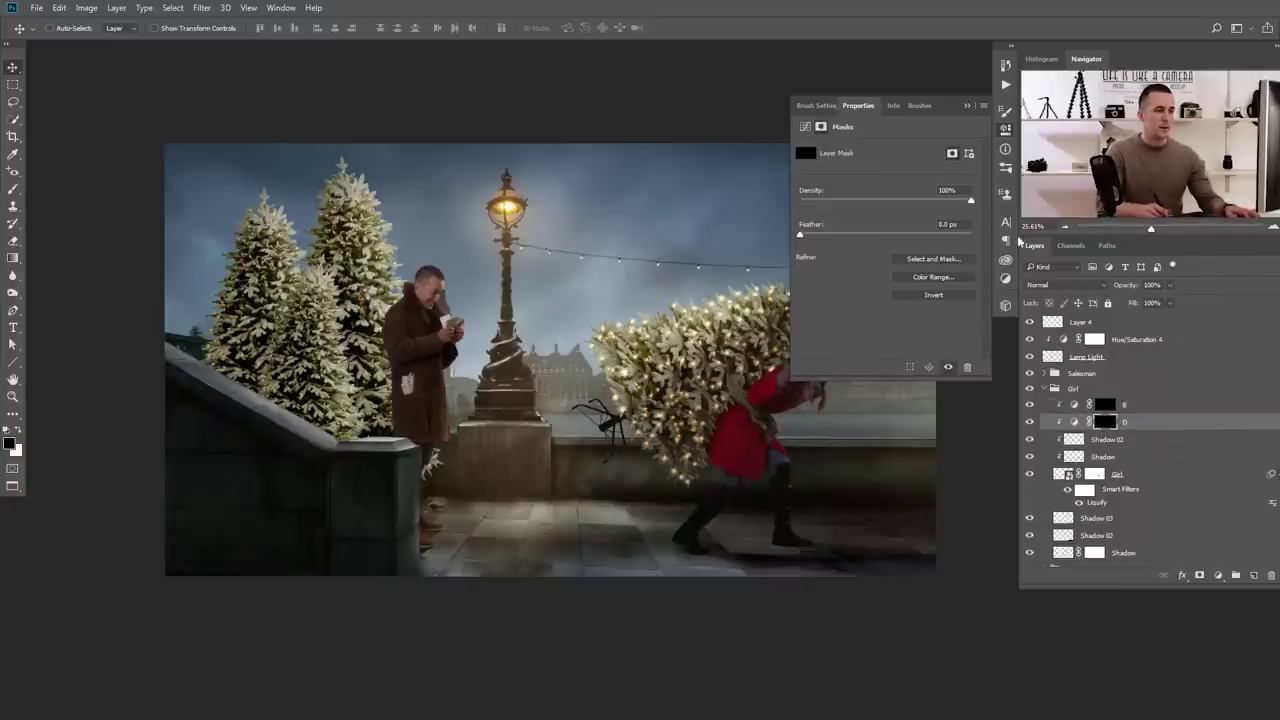
key("b")
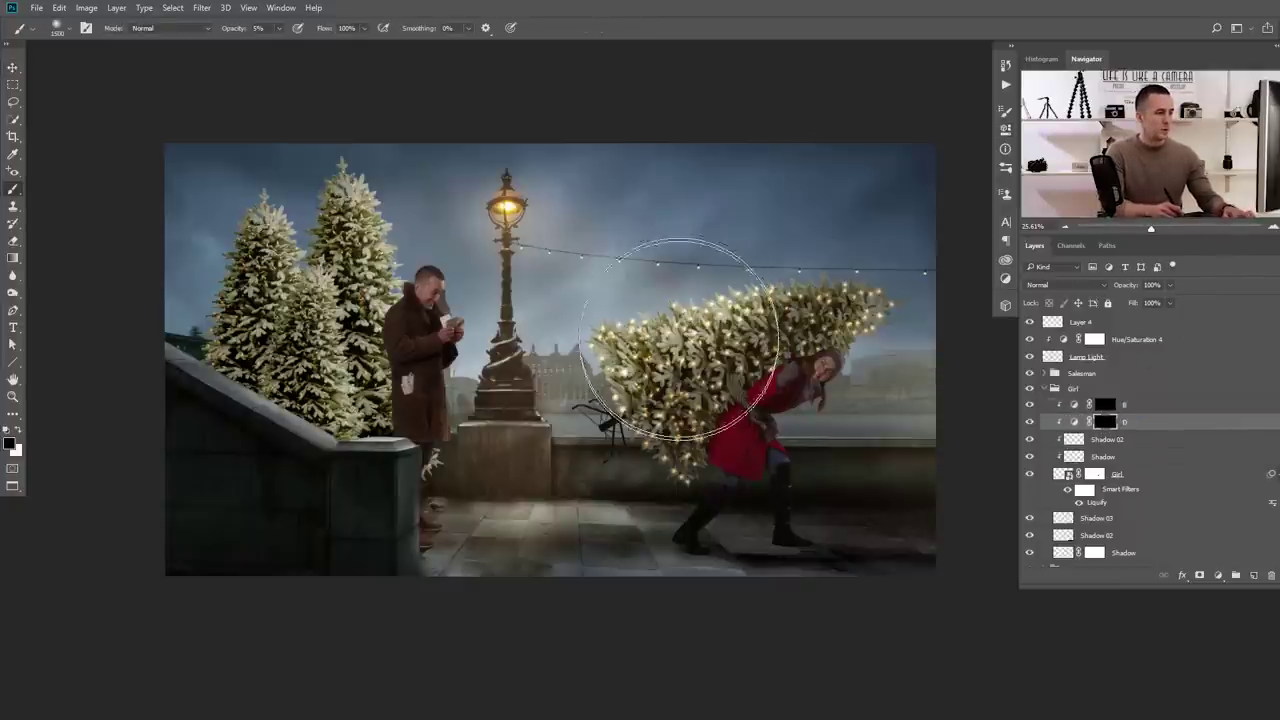
right_click(708, 400)
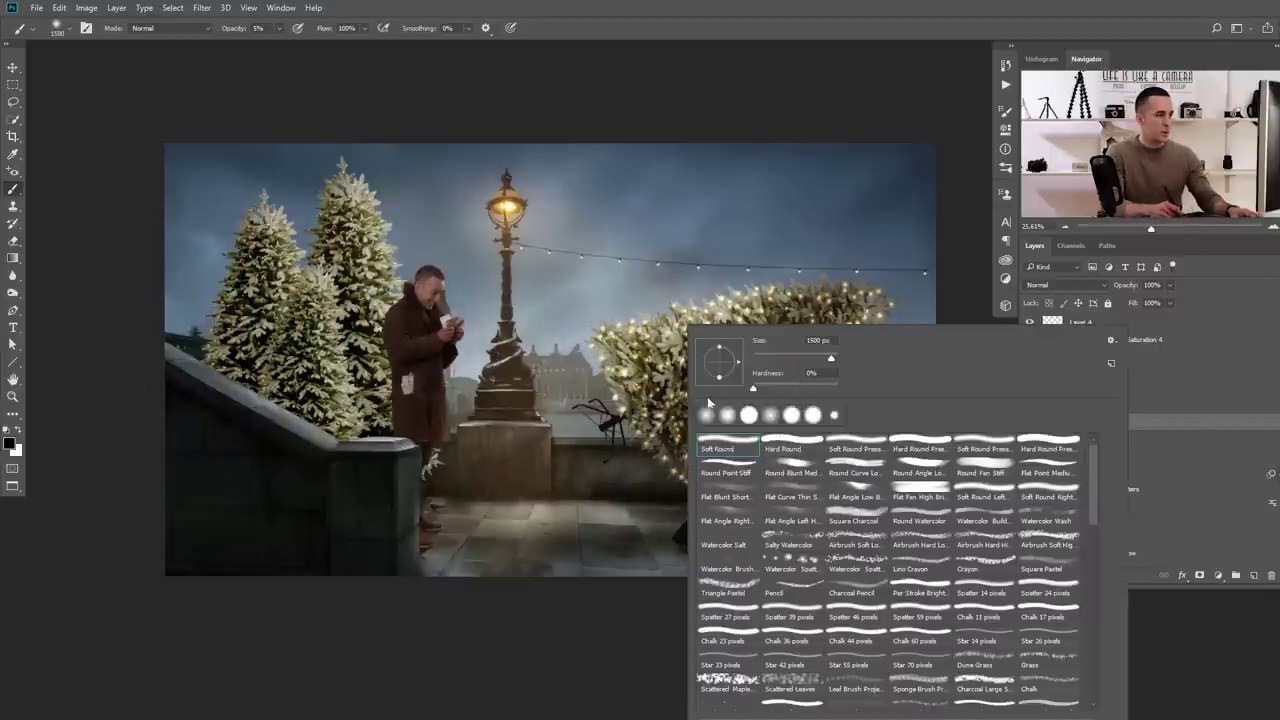
key("Return")
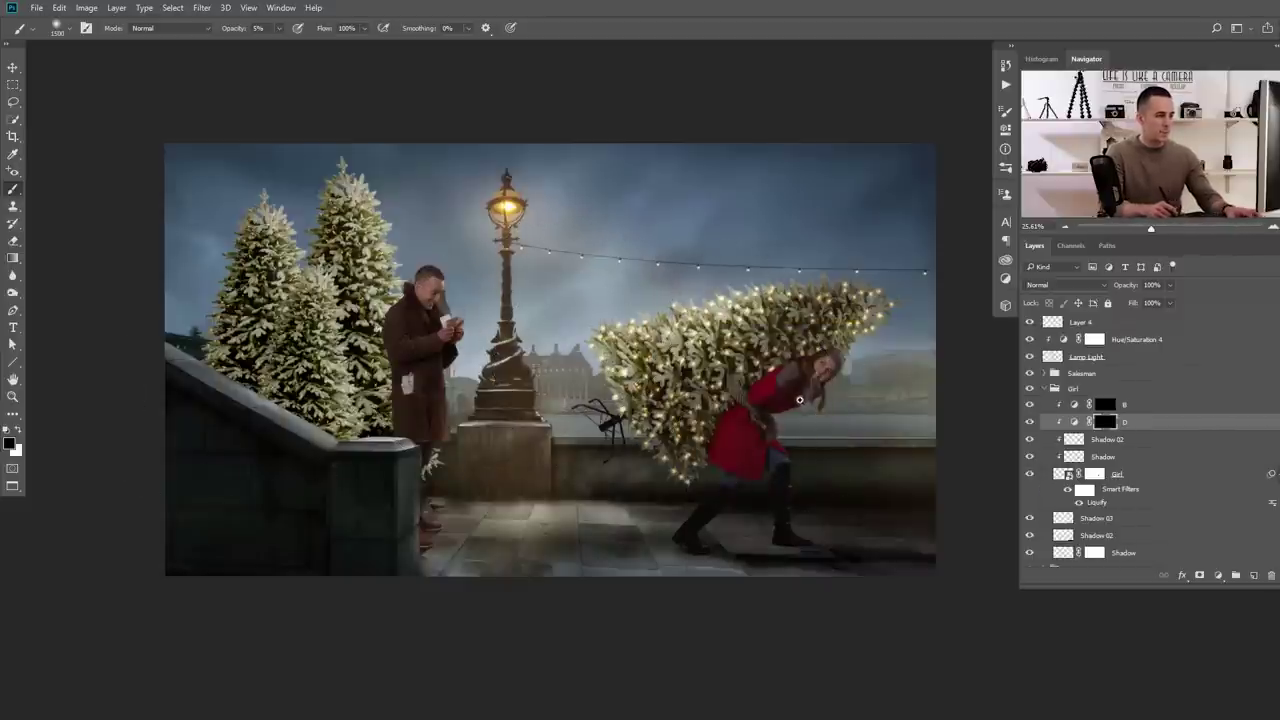
left_click_drag(866, 420, 794, 406)
key("x")
key("bracketleft")
key("bracketleft")
key("bracketleft")
key("bracketleft")
key("bracketleft")
key("bracketleft")
key("bracketleft")
key("bracketleft")
key("bracketleft")
key("bracketleft")
key("bracketleft")
key("bracketleft")
key("bracketleft")
key("bracketleft")
key("bracketleft")
key("bracketleft")
key("bracketleft")
key("bracketleft")
key("bracketleft")
key("bracketleft")
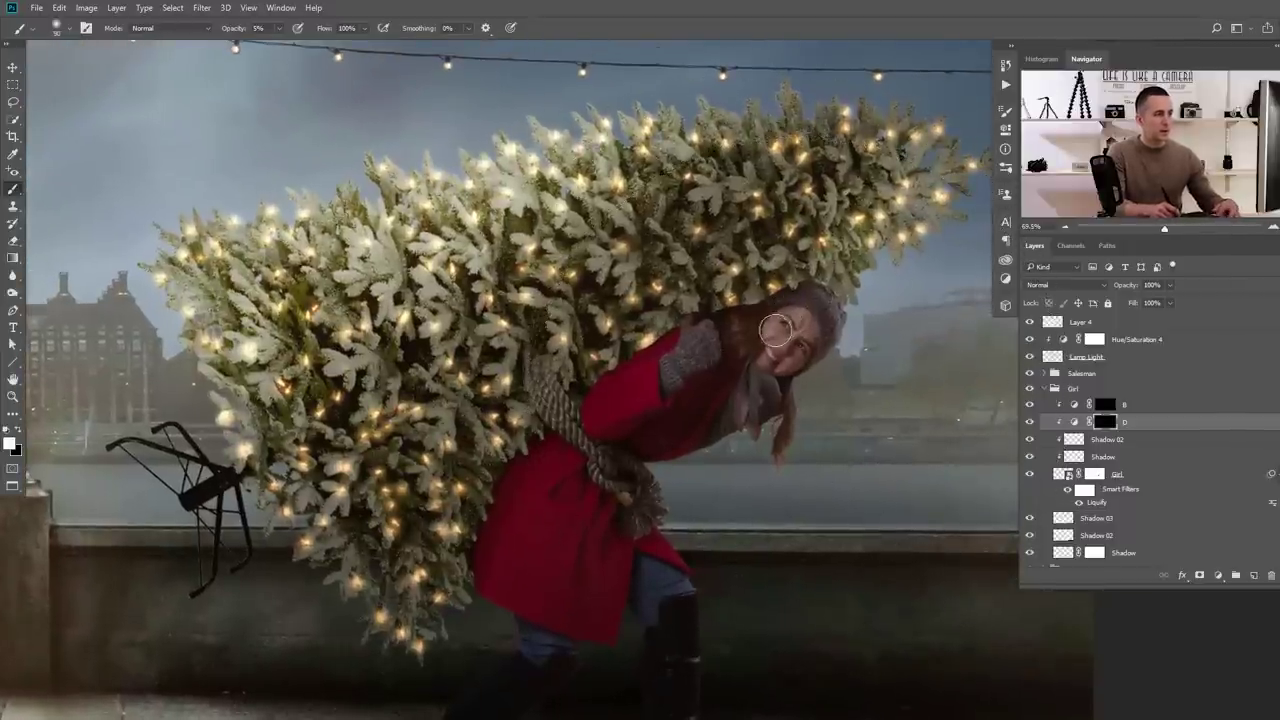
scroll(790, 342, "up", 2)
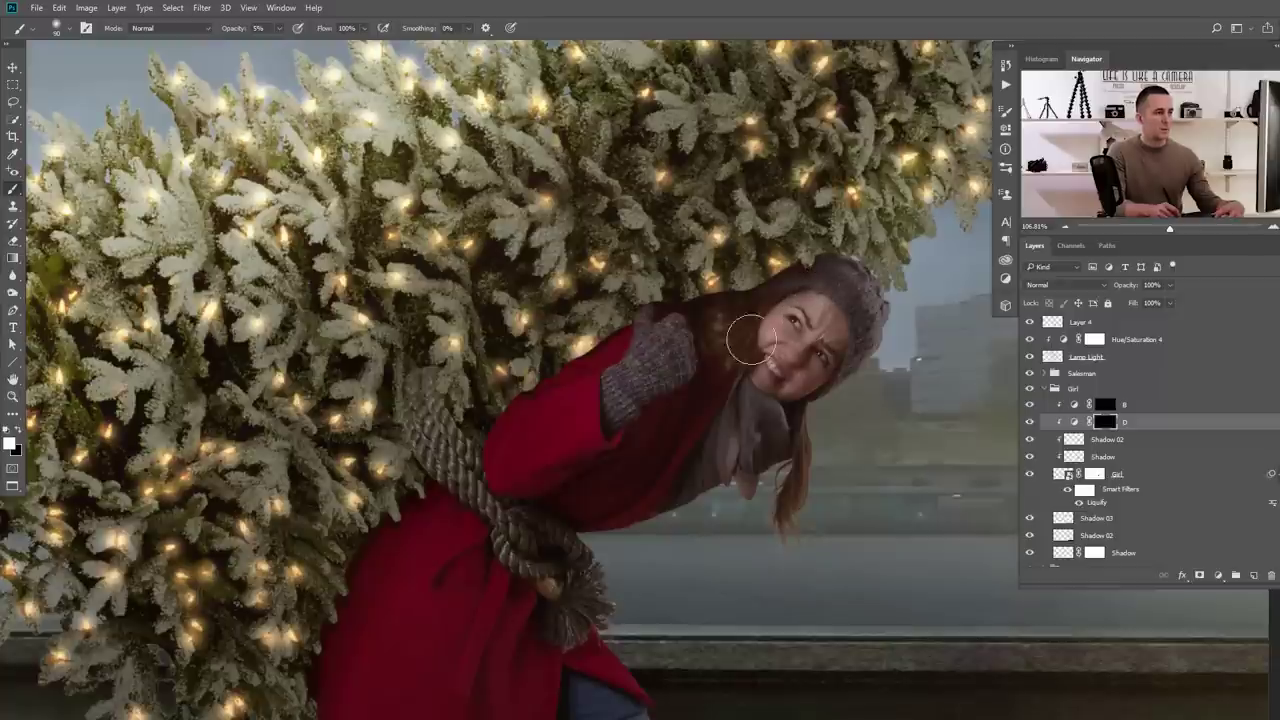
Darken the girl's lower legs by painting white on the B curves mask, raising the brush opacity to 10%
left_click(1105, 405)
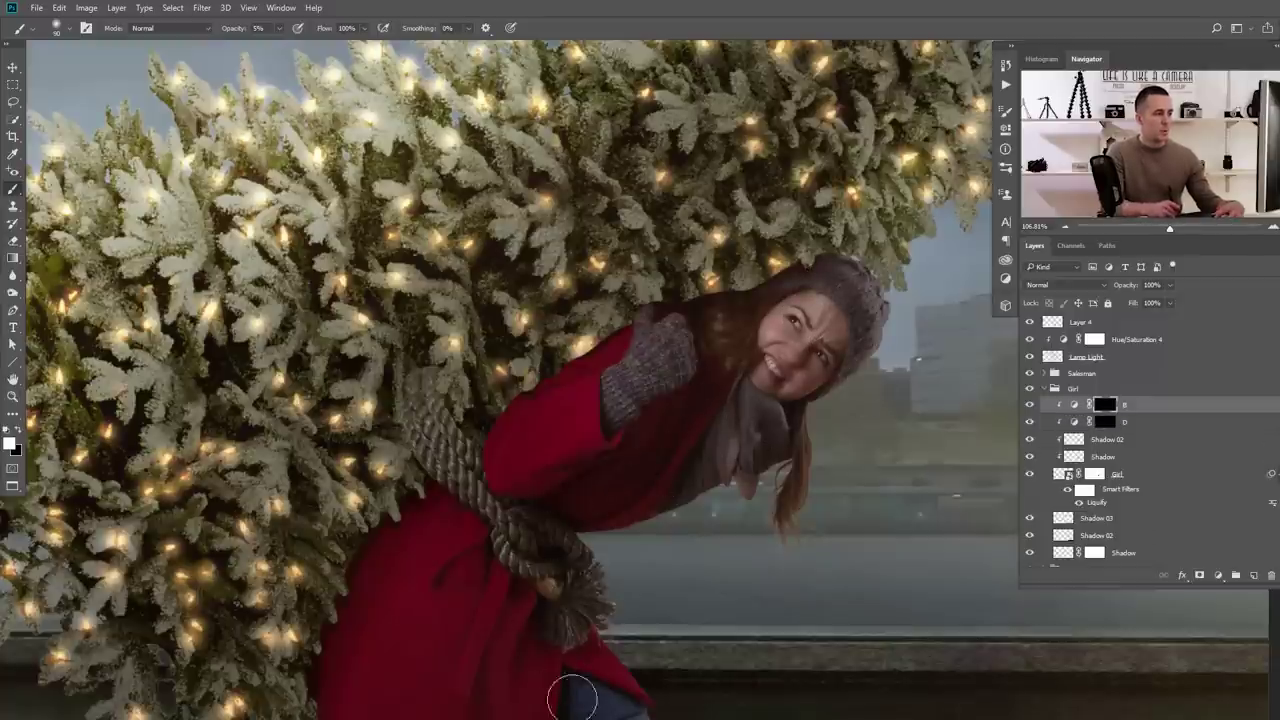
scroll(501, 467, "down", 3)
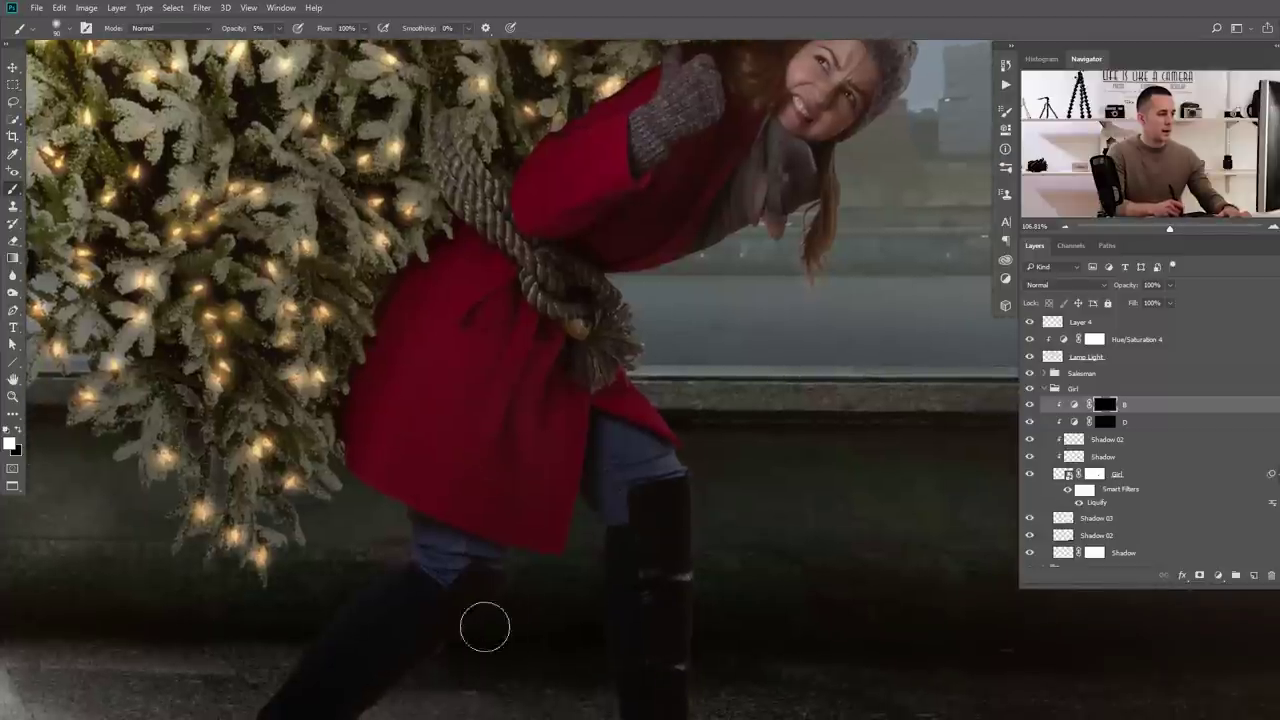
left_click_drag(505, 538, 587, 406)
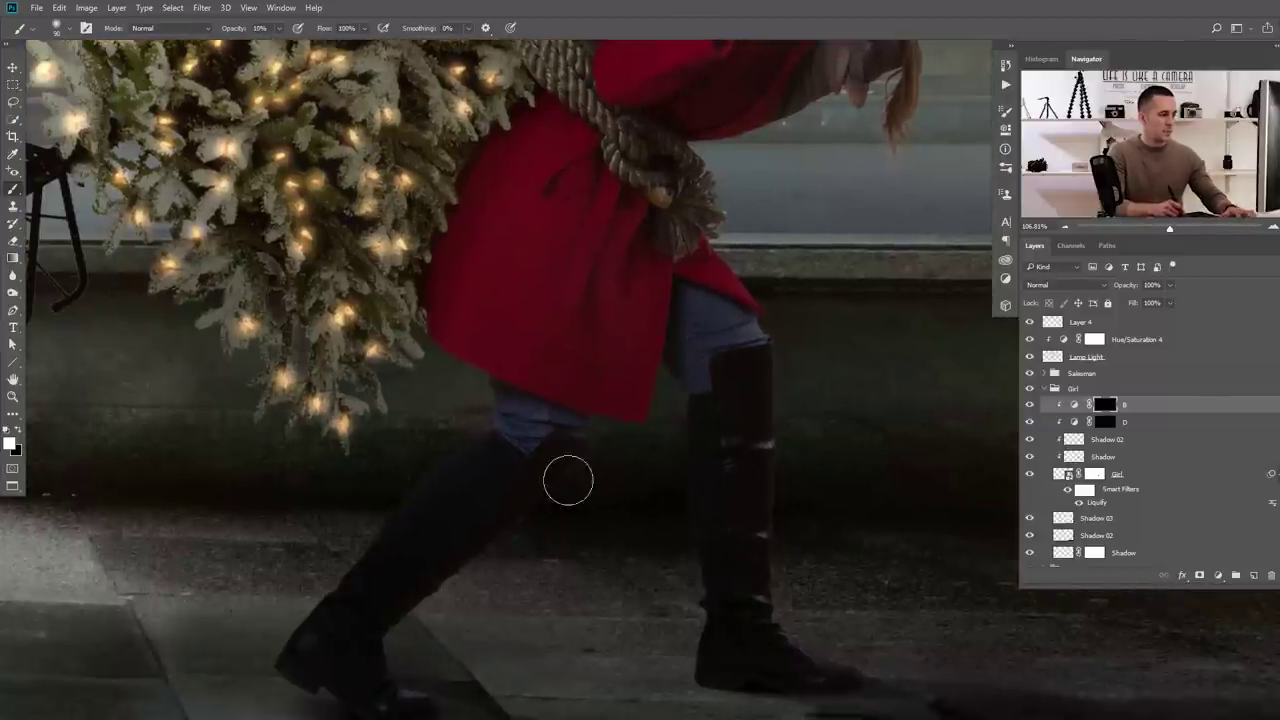
key("1")
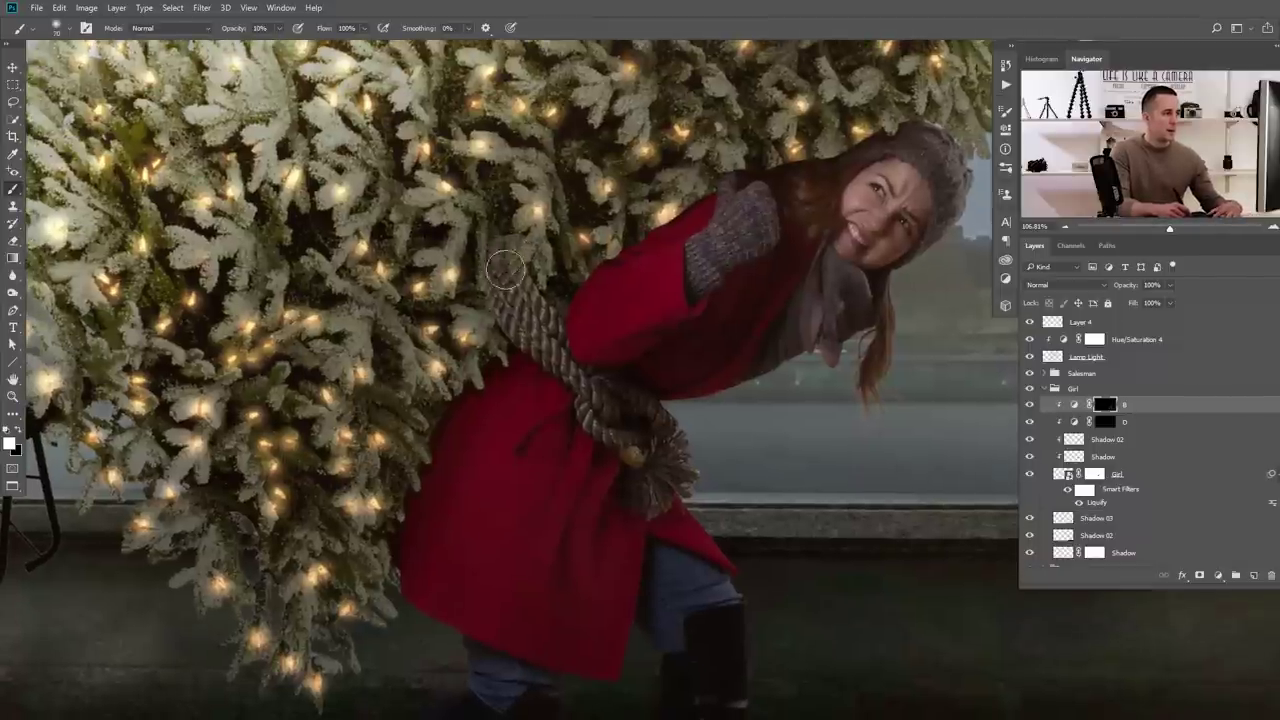
Darken the upper end of the rope against the tree on the B mask with a smaller brush, raising its opacity to 40%
key("bracketleft")
key("bracketleft")
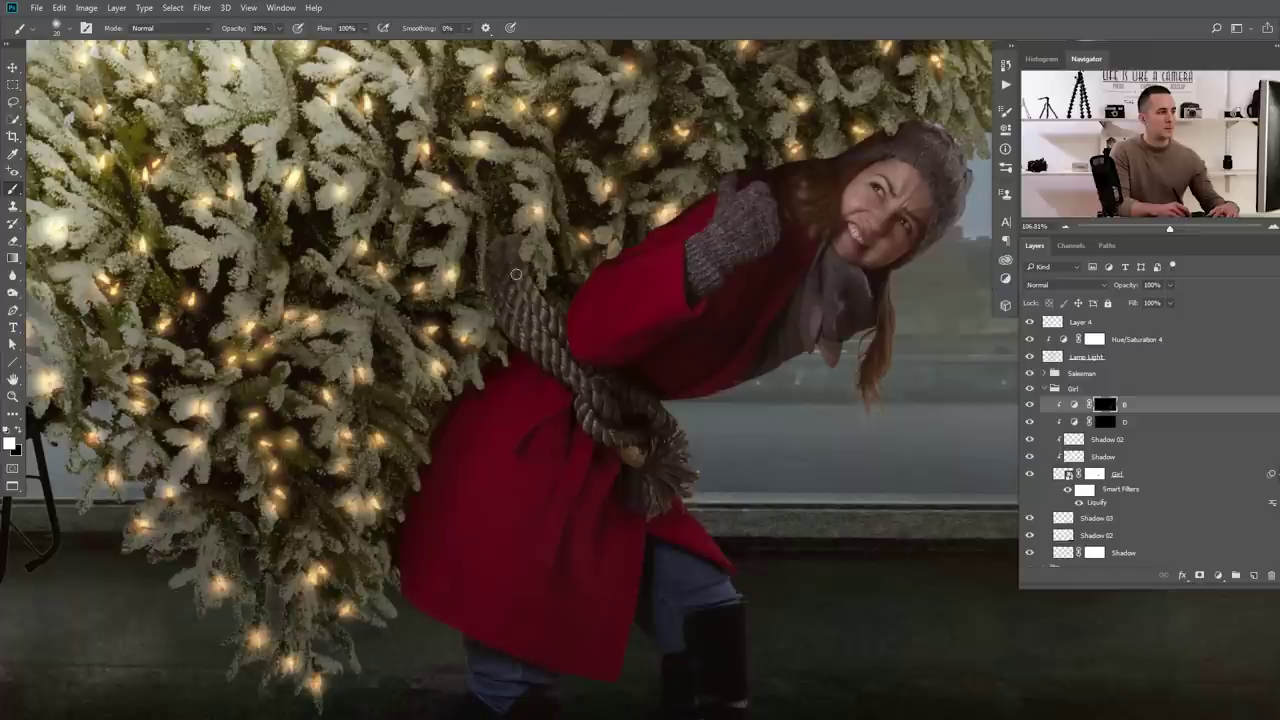
key("bracketright")
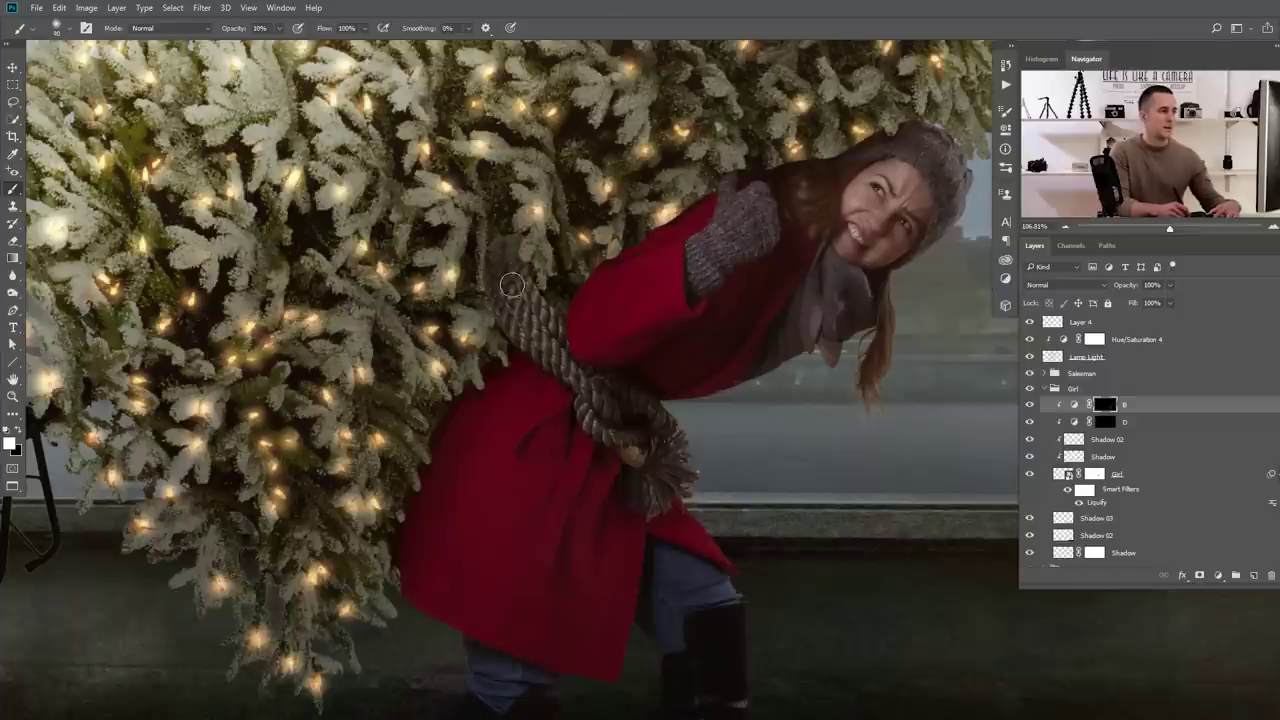
key("4")
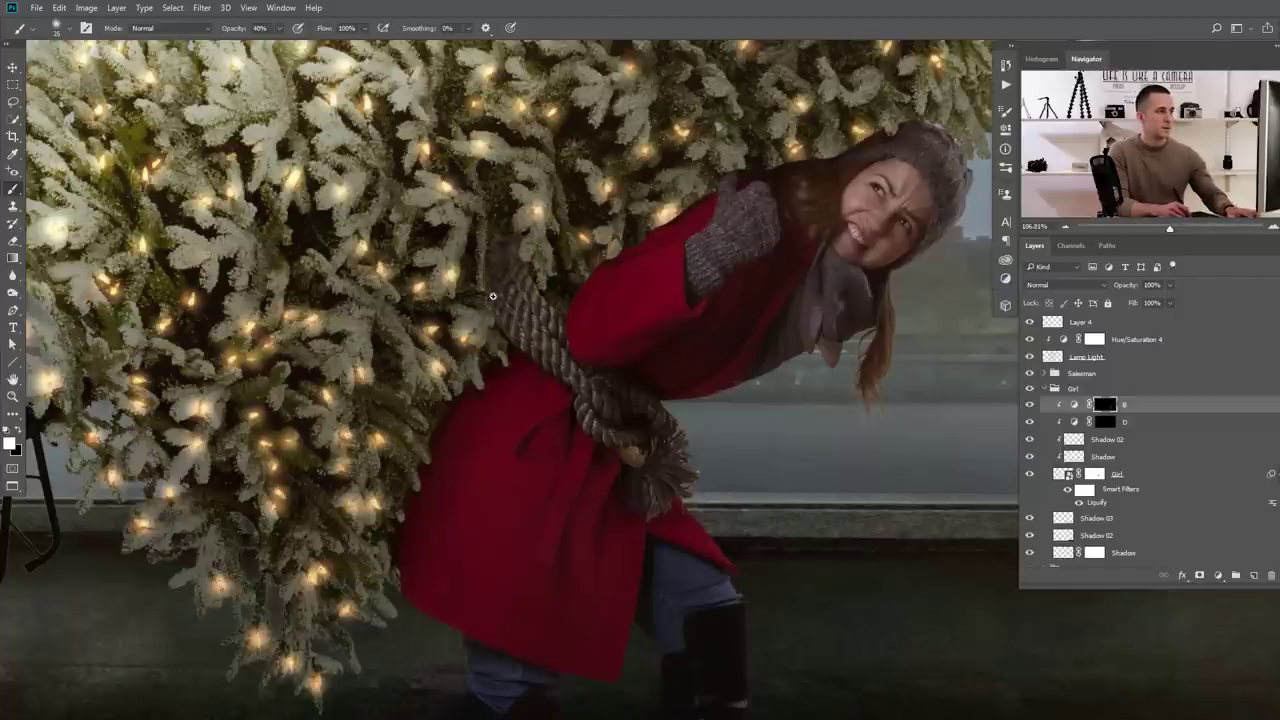
scroll(493, 296, "down", 4)
left_click_drag(553, 325, 585, 358)
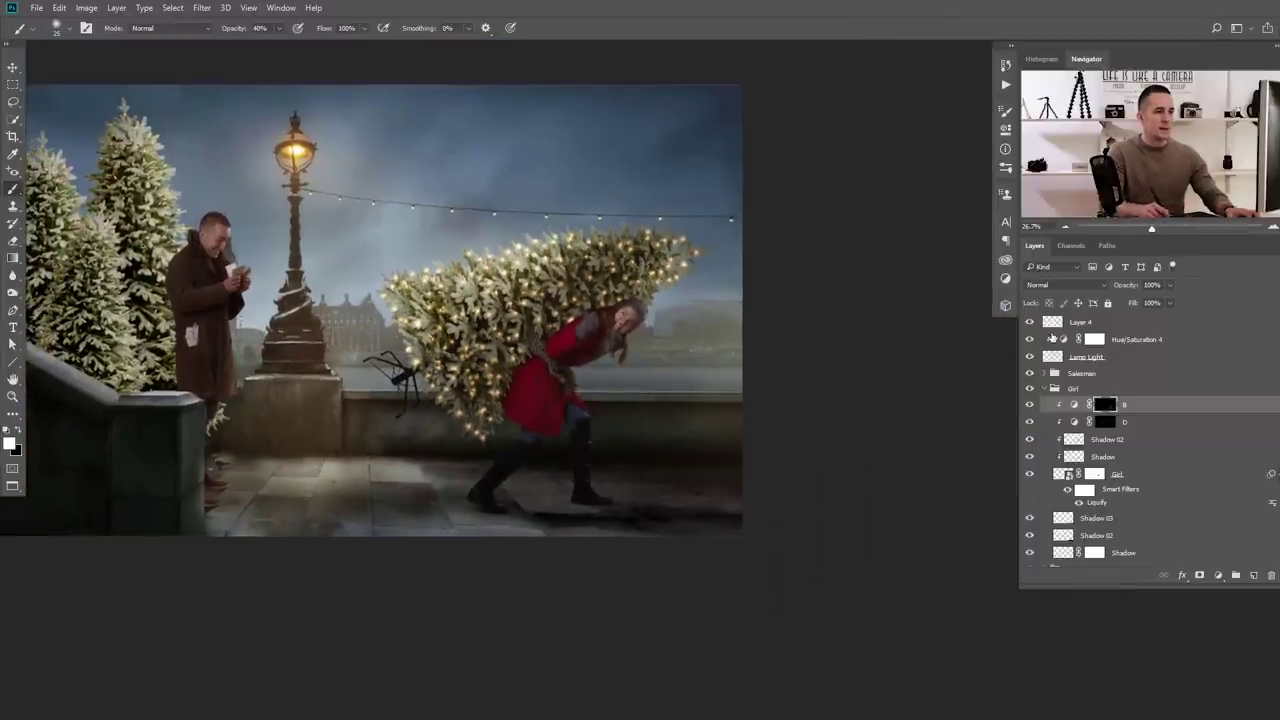
Compare the scene with and without the Lamp Light layer and add a layer mask to that layer
left_click(1030, 357)
left_click(1029, 358)
left_click(1029, 358)
left_click(1029, 358)
left_click(1029, 358)
left_click(1029, 358)
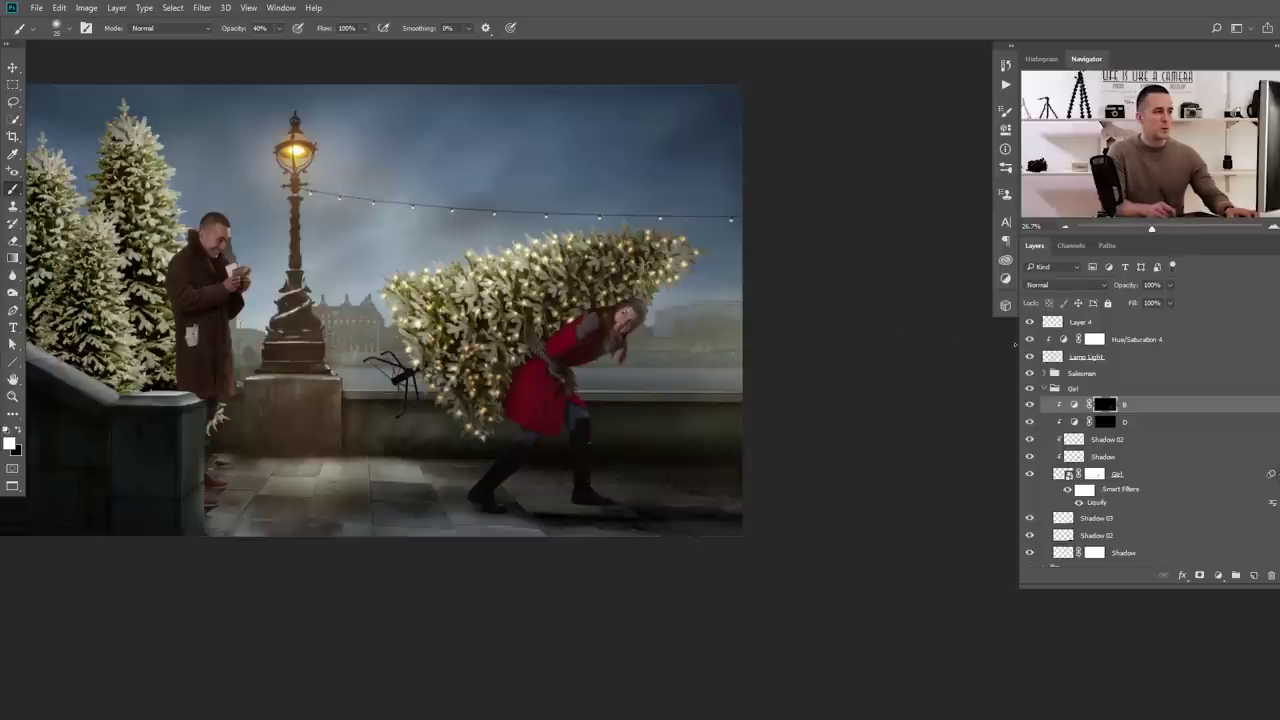
left_click(1052, 357)
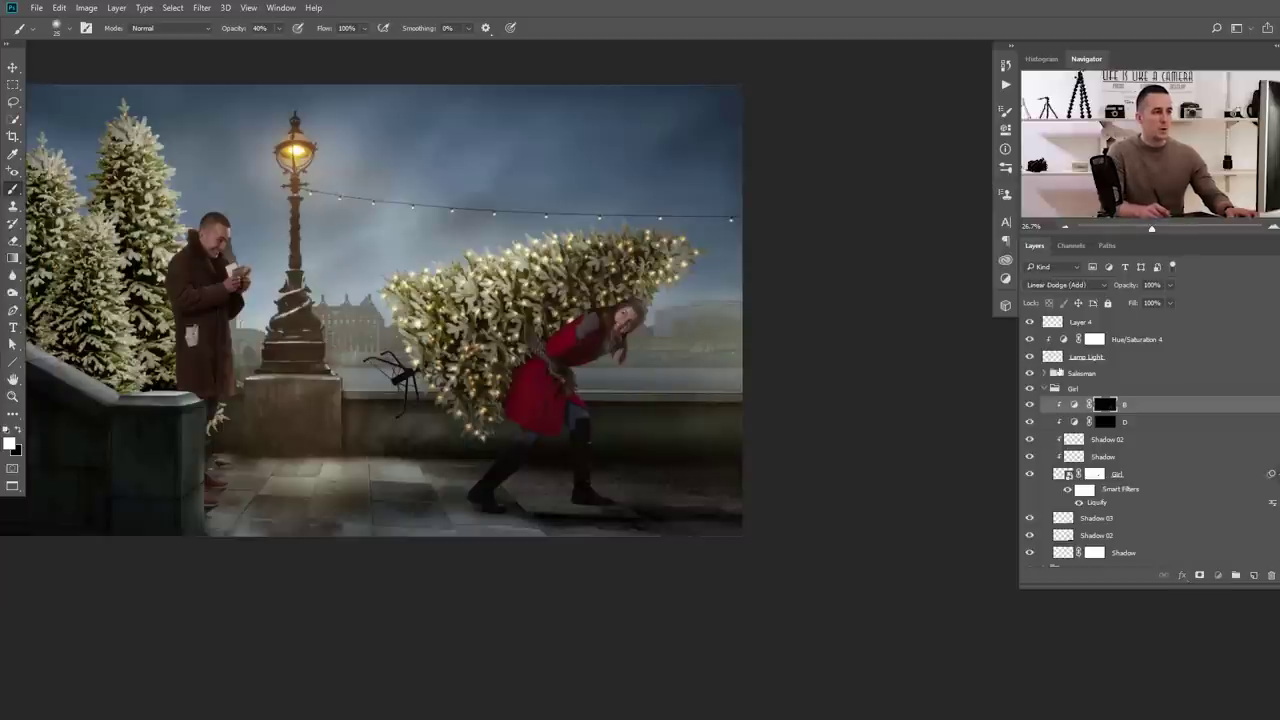
left_click(1200, 576)
Paint black on the Lamp Light mask with a 300 px brush at 40% opacity over the girl, her tree and the salesman
scroll(512, 312, "up", 3)
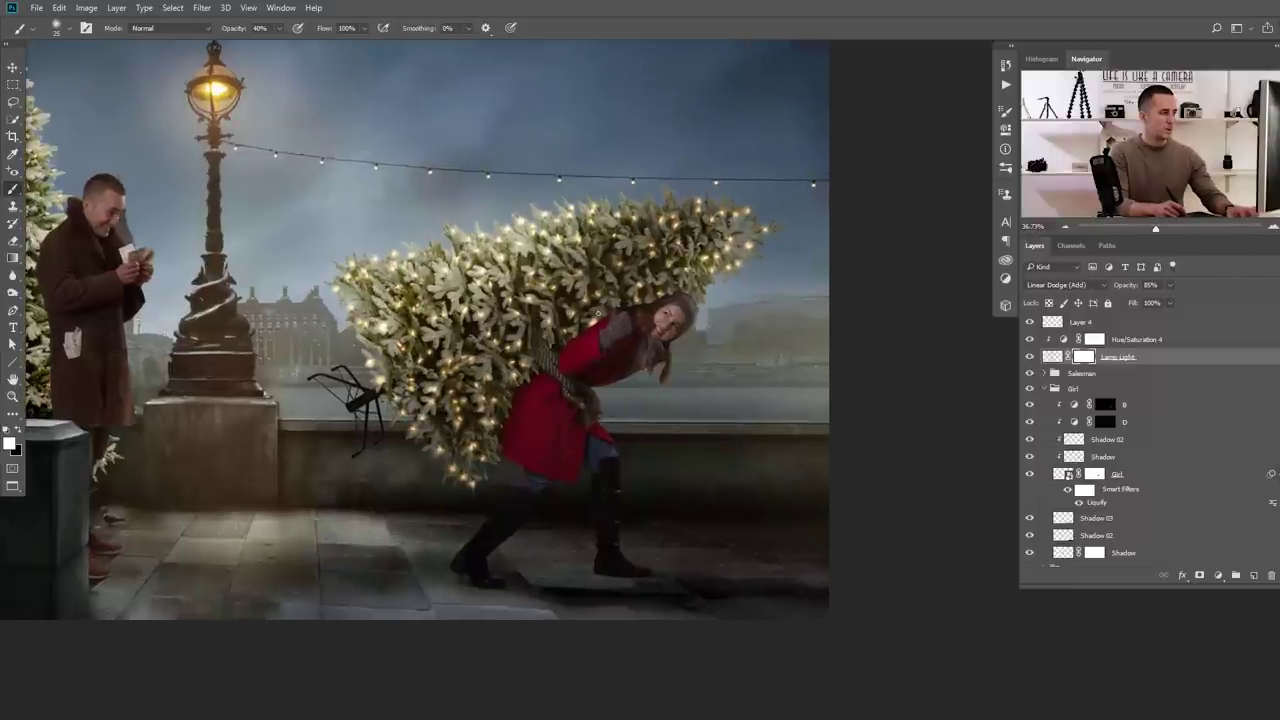
mouse_move(465, 385)
left_mouse_down()
mouse_move(718, 248)
mouse_move(645, 310)
left_mouse_up()
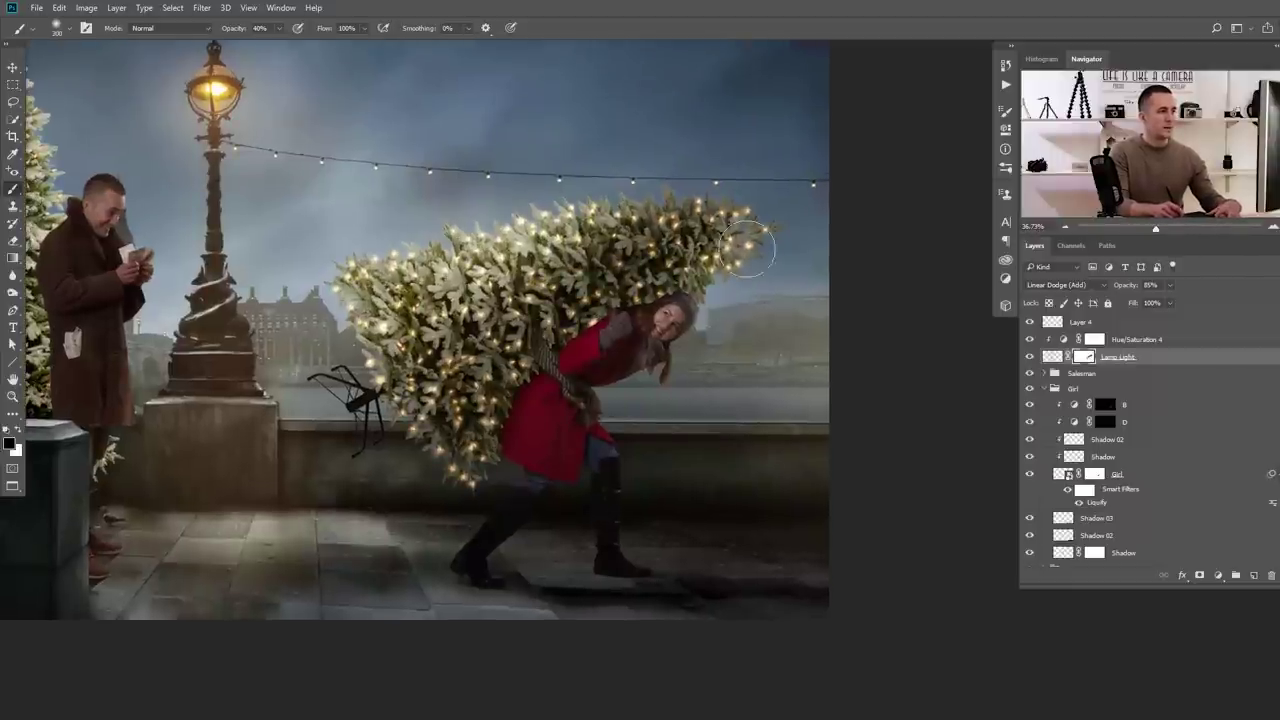
left_click_drag(172, 393, 434, 388)
mouse_move(339, 267)
left_mouse_down()
mouse_move(344, 474)
mouse_move(342, 222)
mouse_move(307, 358)
left_mouse_up()
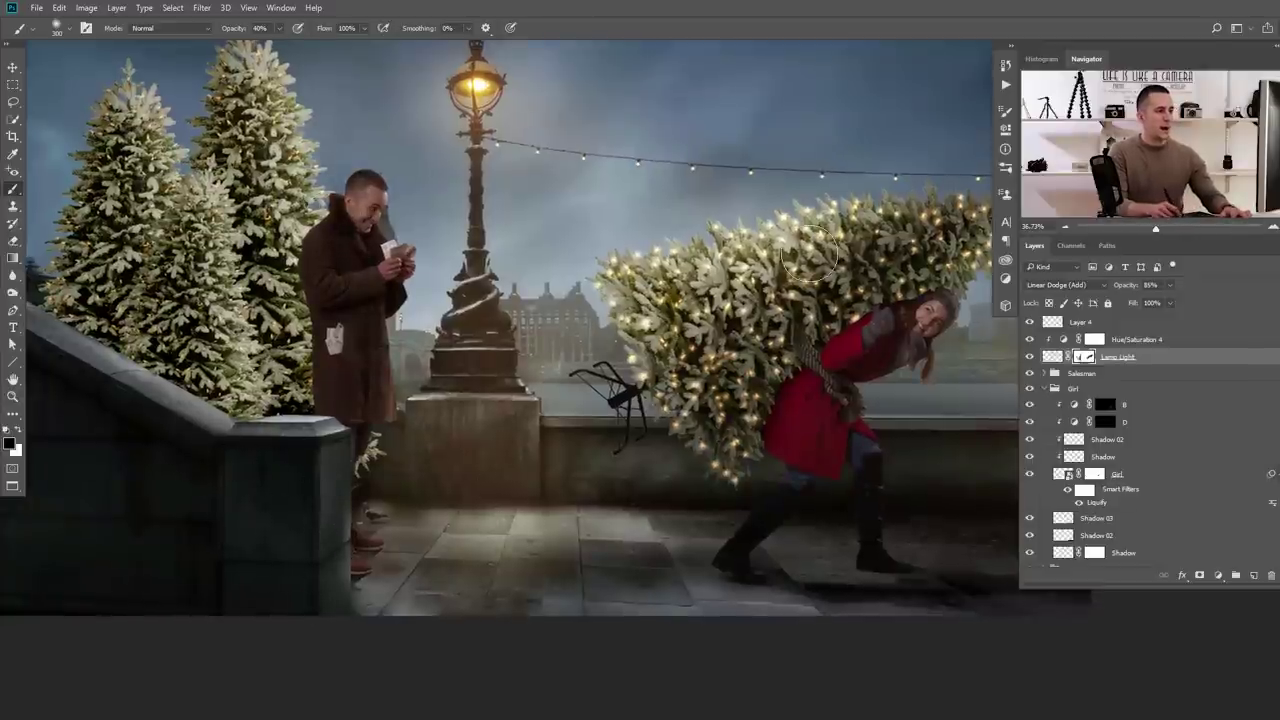
scroll(840, 298, "down", 2)
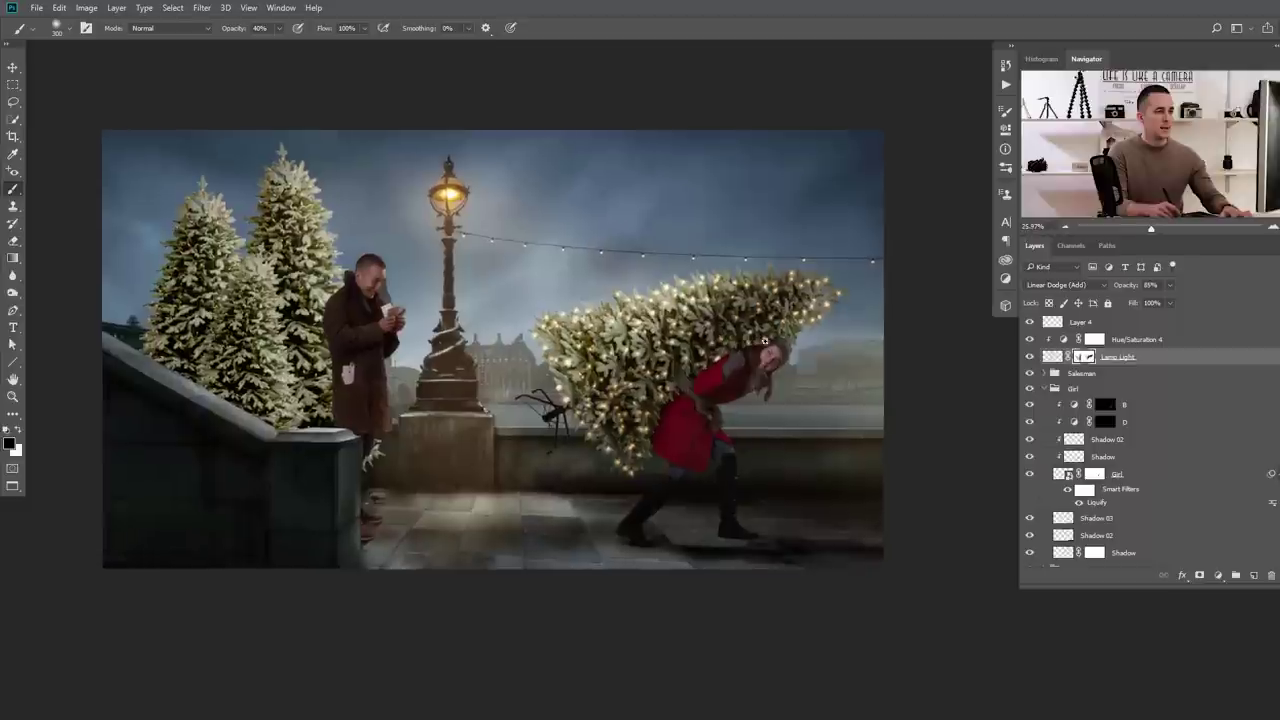
Refine the highlights on the girl's face, hair and coat by painting white on the D mask with a small brush at 5% opacity
left_click(1107, 425)
key("0")
key("5")
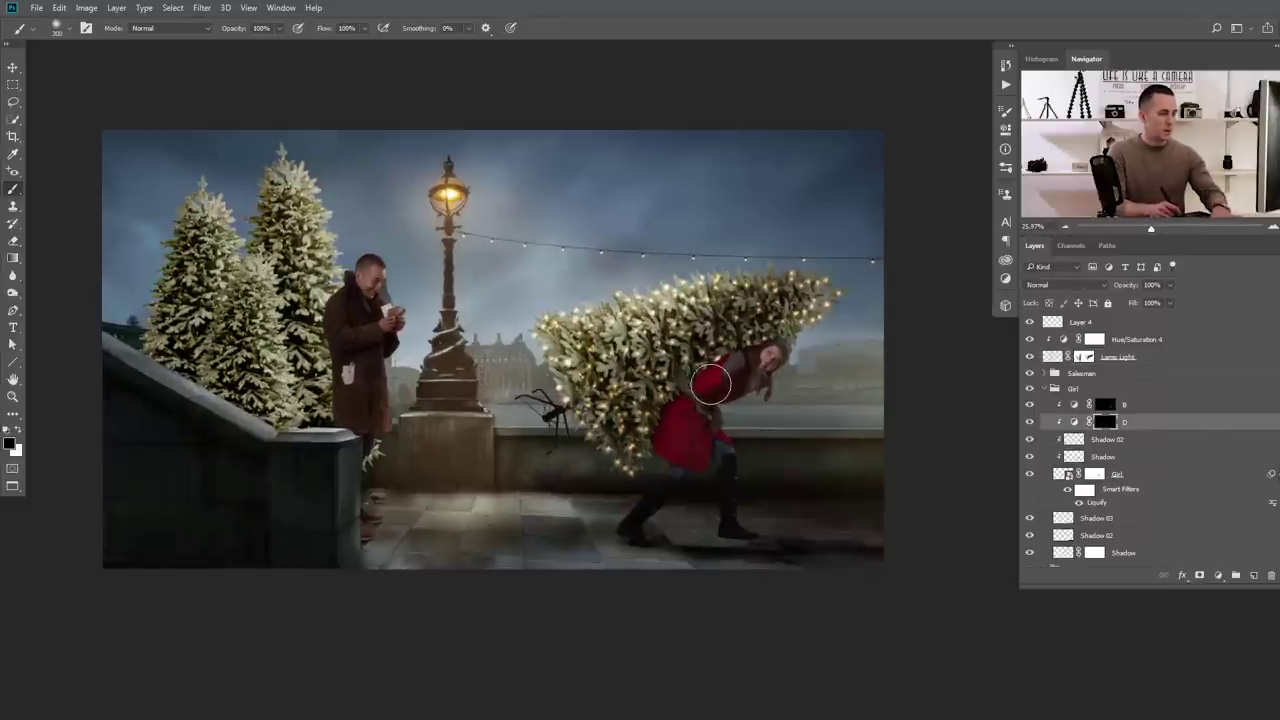
key("bracketleft")
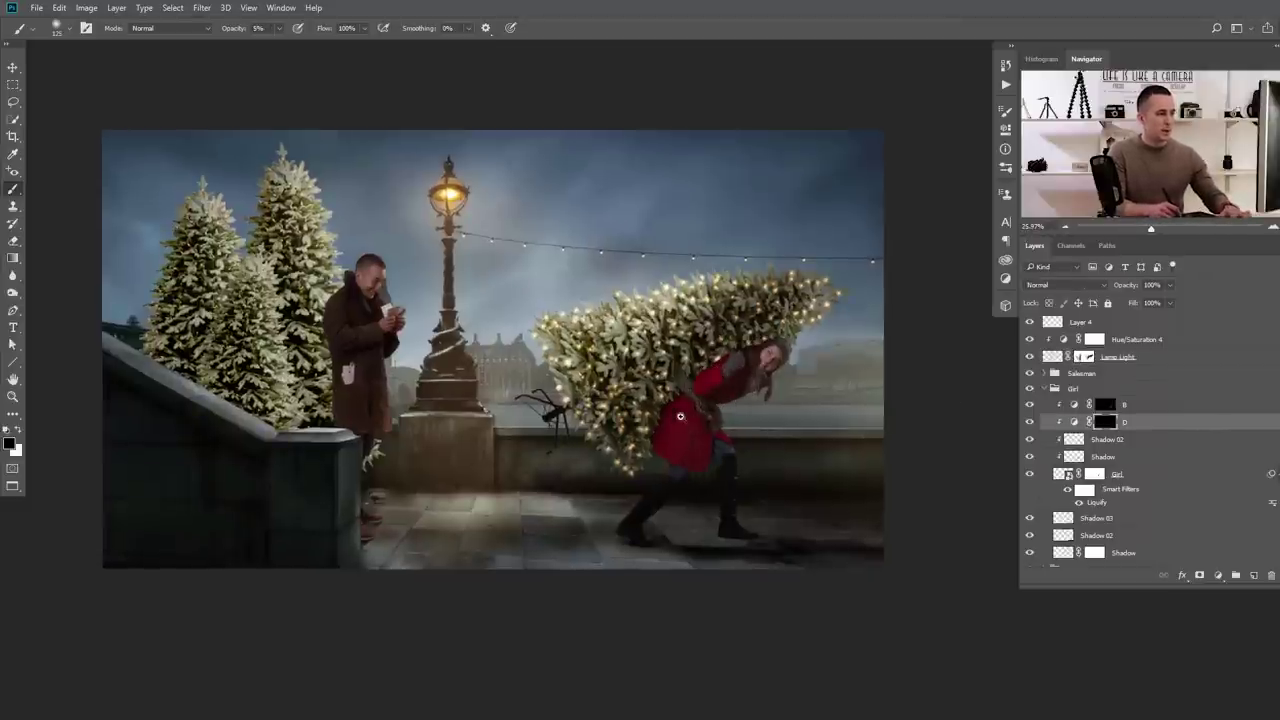
scroll(680, 416, "up", 2)
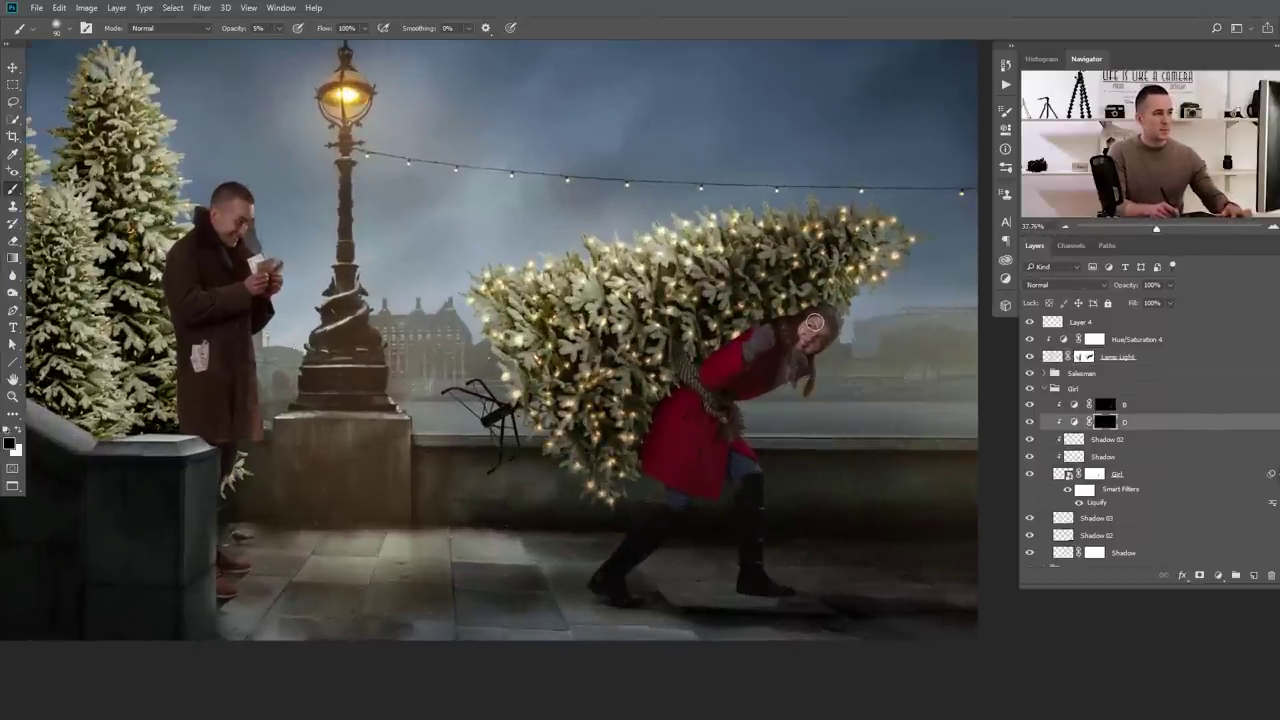
scroll(815, 323, "up", 4)
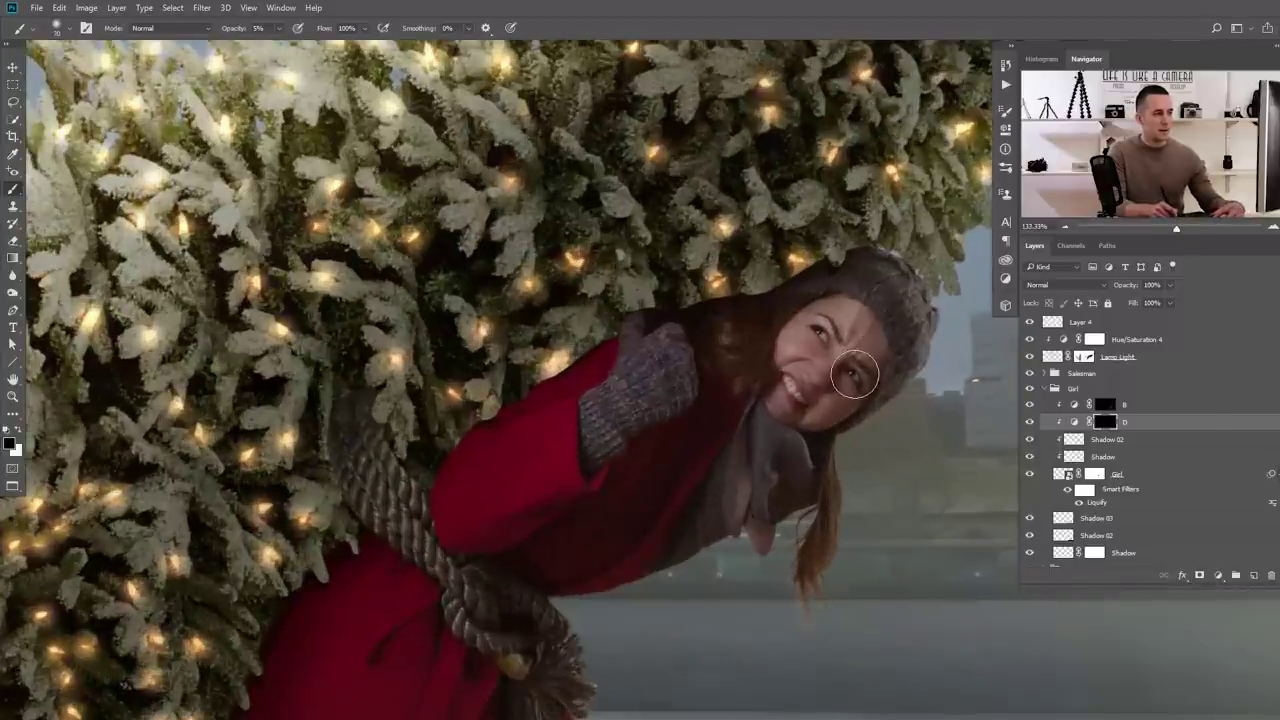
key("x")
key("[")
key("[")
key("[")
key("[")
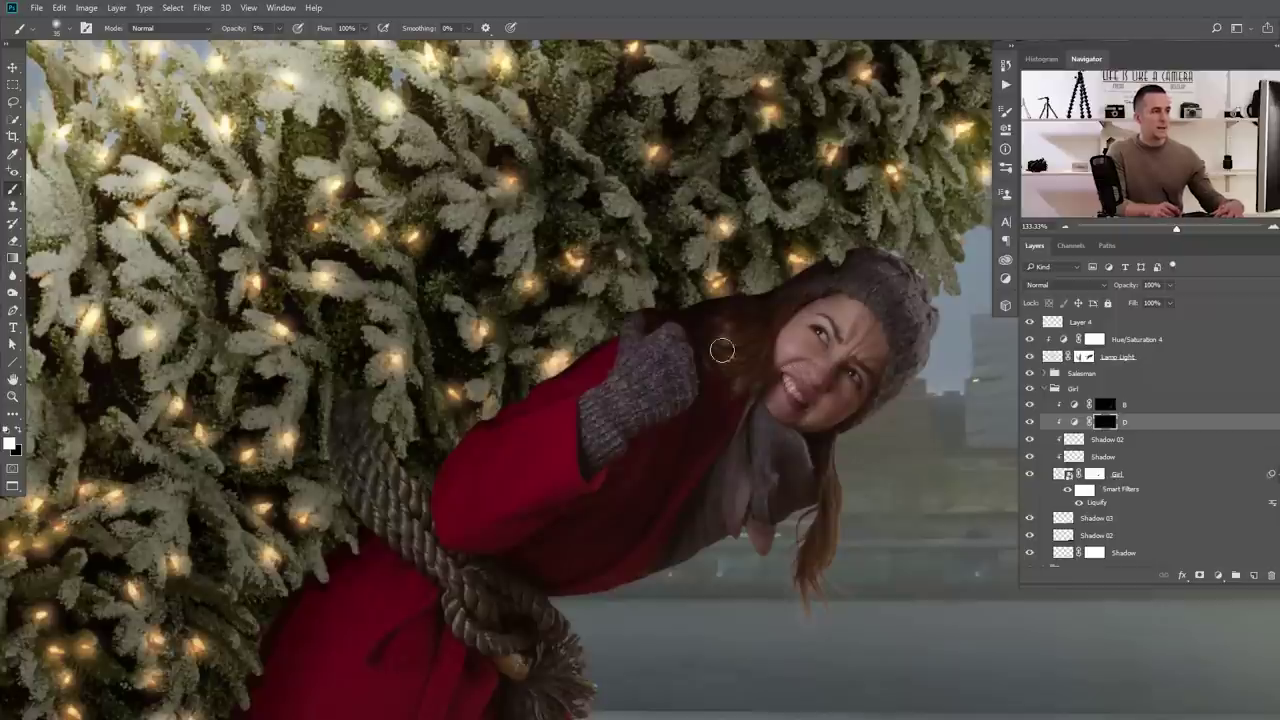
left_click_drag(580, 440, 510, 448)
Darken the girl's hanging hair by painting white on the B mask with a small brush at 20% opacity
left_click(1108, 405)
scroll(645, 470, "up", 3)
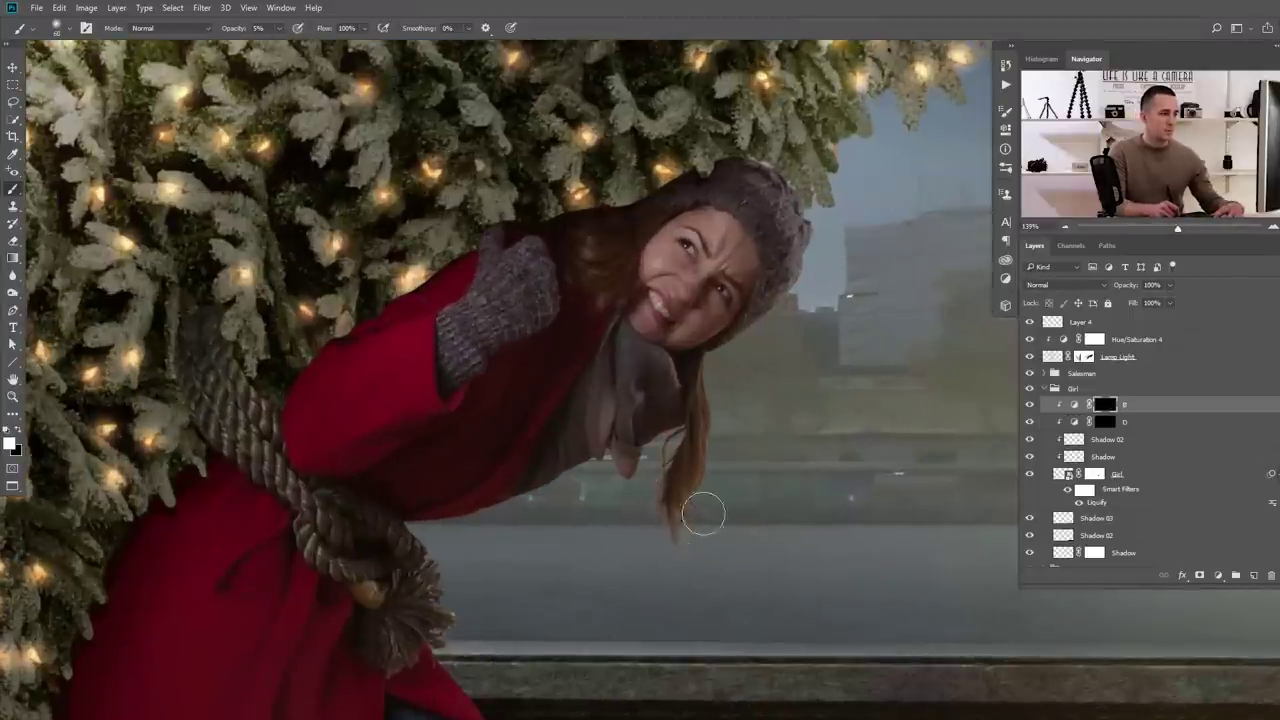
key("2")
mouse_move(670, 518)
left_mouse_down()
mouse_move(674, 574)
mouse_move(709, 549)
mouse_move(631, 511)
mouse_move(660, 463)
left_mouse_up()
key("bracketleft")
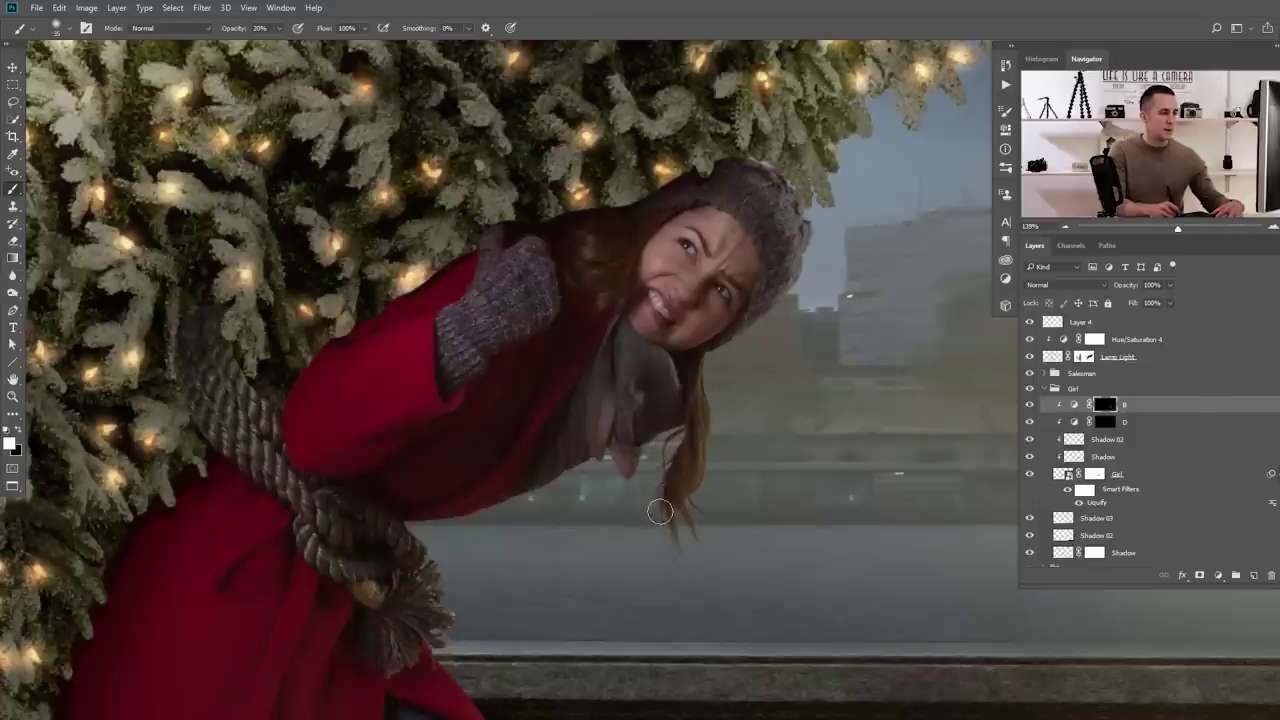
left_click_drag(703, 541, 757, 479)
Add a Curves adjustment above the salesman in the Salesman group, raise its midtones to brighten, and invert its mask to black
left_click(1058, 376)
left_click(1045, 373)
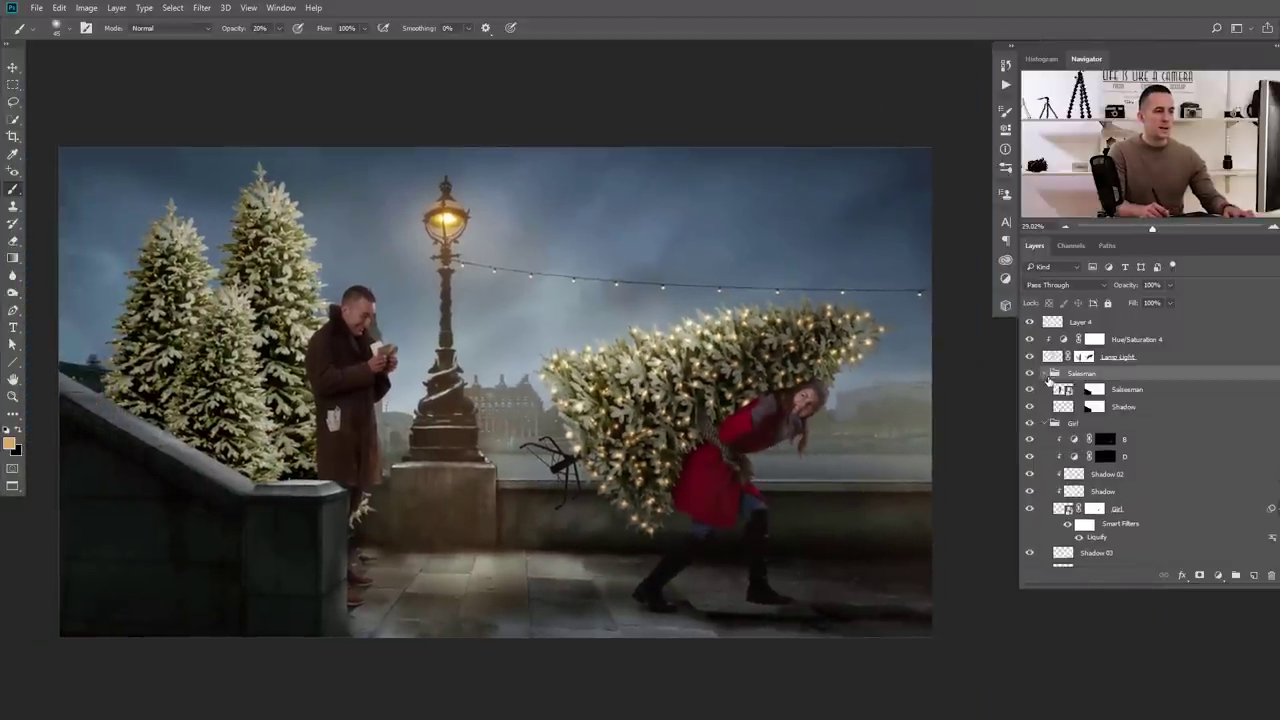
left_click(1060, 389)
left_click(1215, 575)
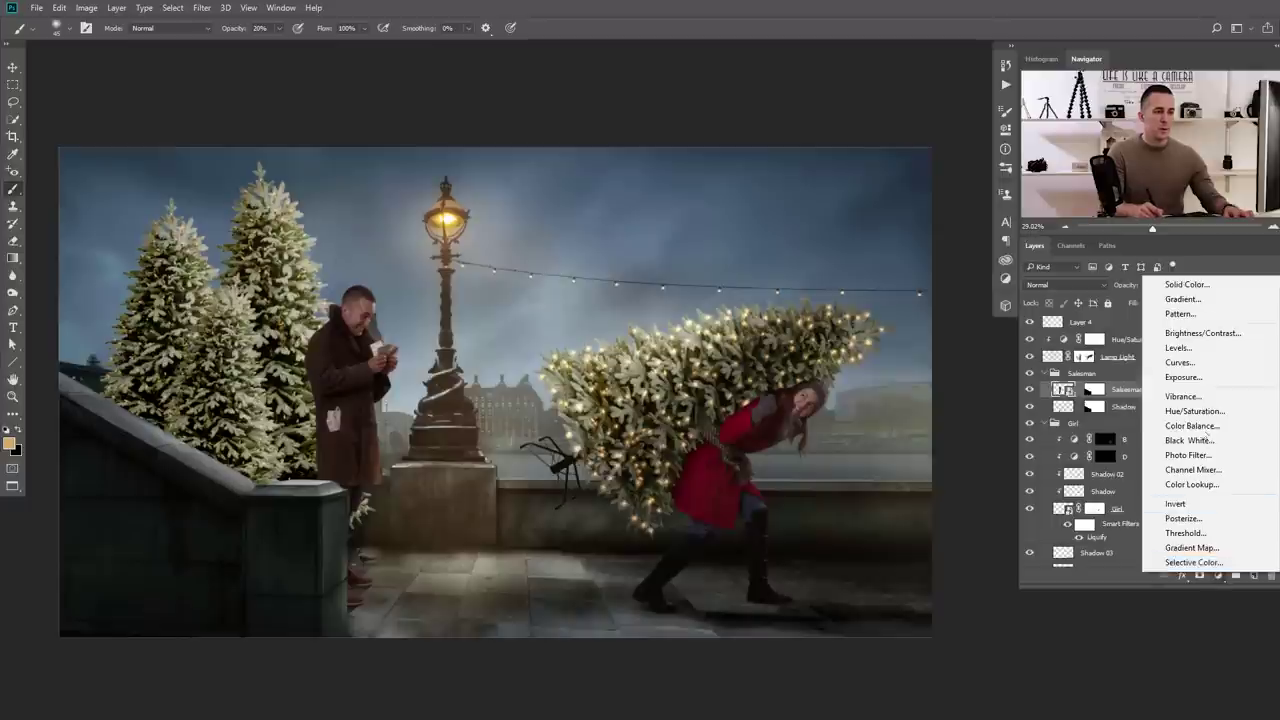
left_click(1170, 362)
left_click_drag(874, 274, 874, 238)
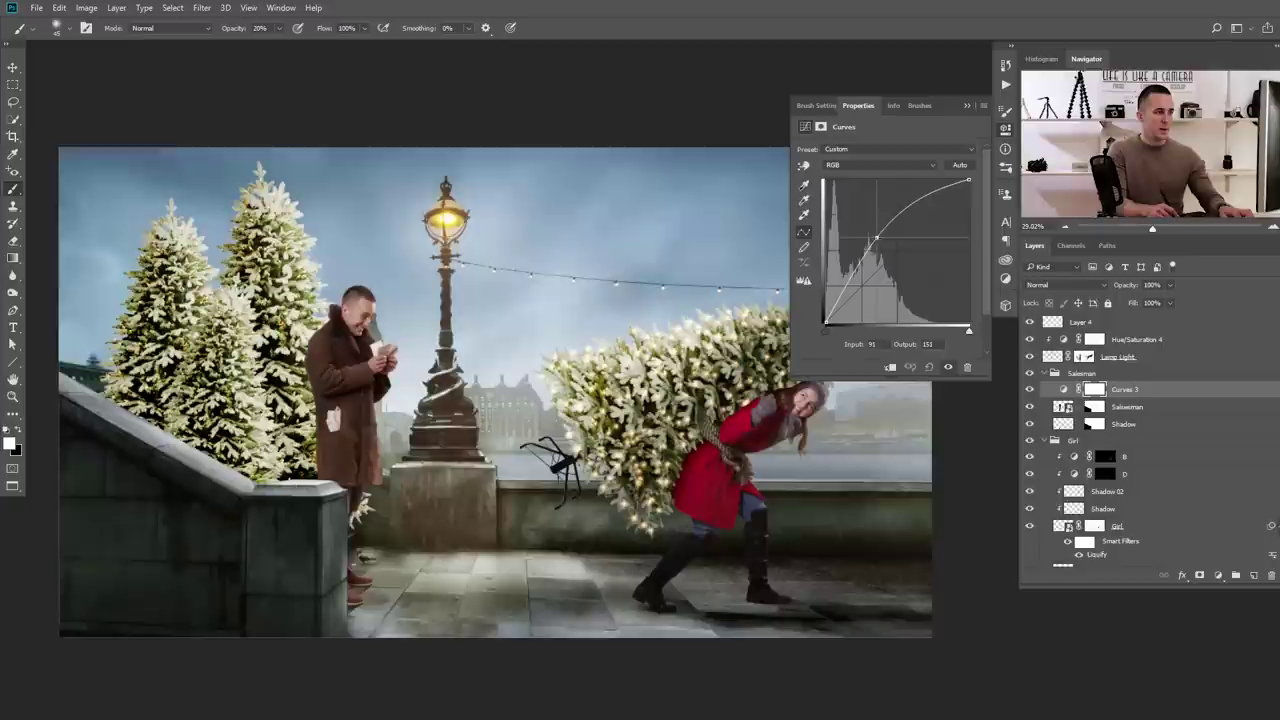
key("ctrl+i")
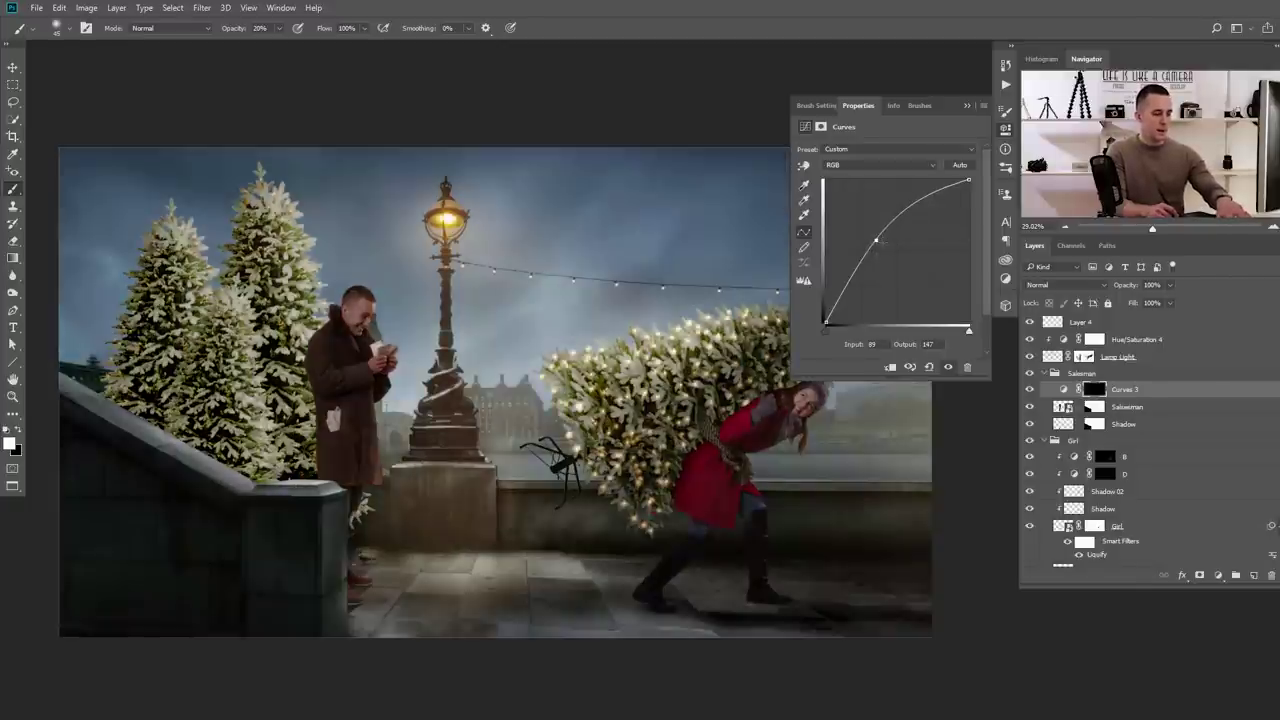
Duplicate the brightening Curves layer, lower the copy's curve to input 150, output 93, and name the brightening layer D and the darkening one B
key("ctrl+j")
left_click_drag(876, 240, 909, 276)
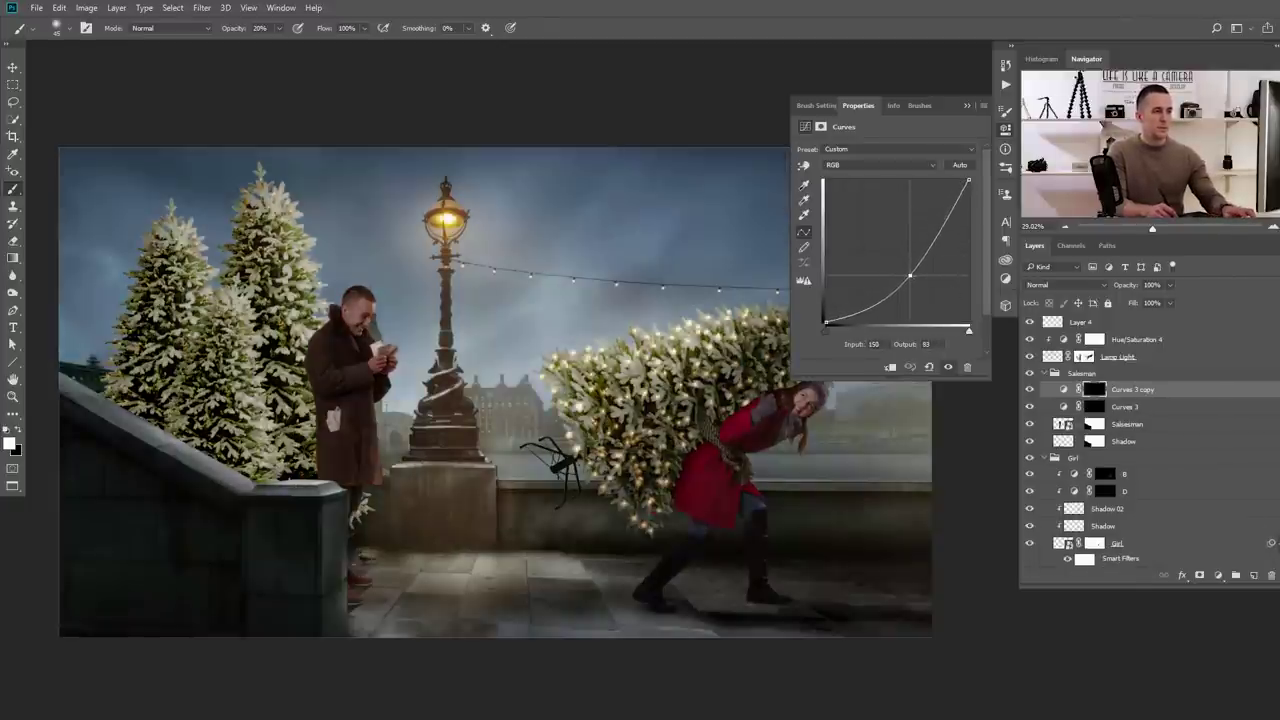
double_click(1125, 406)
type("D")
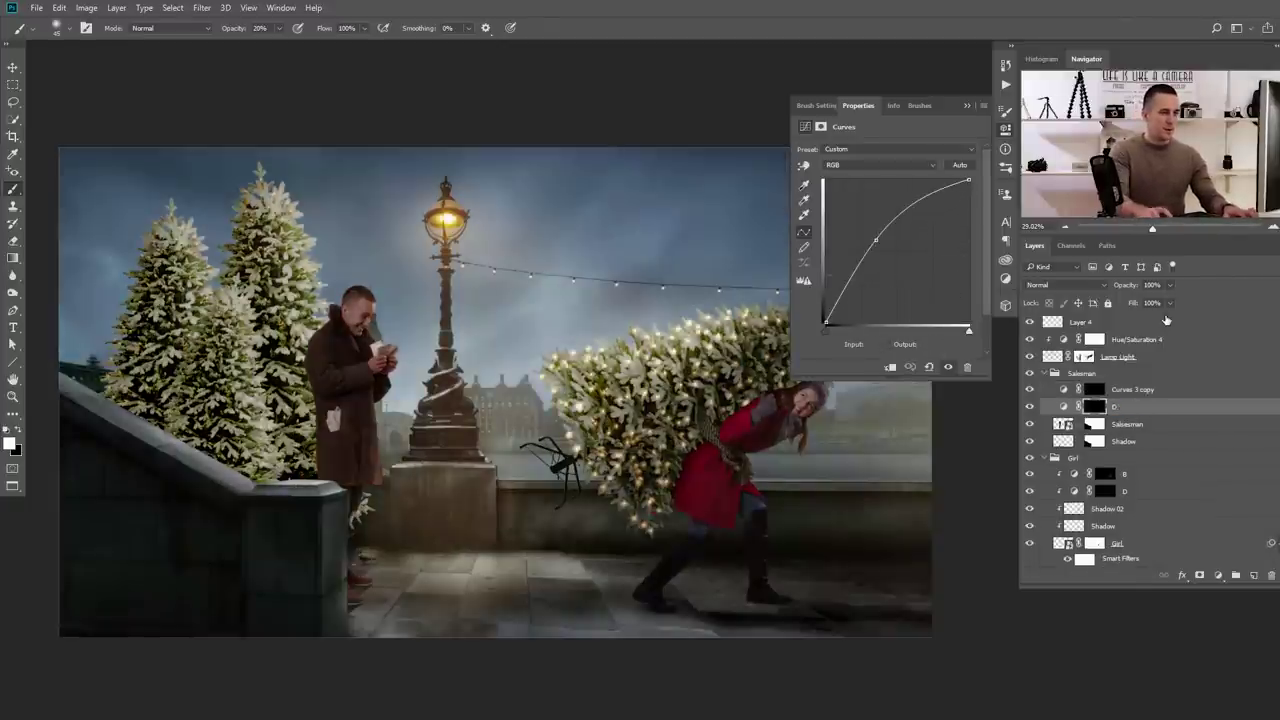
key("shift+Tab")
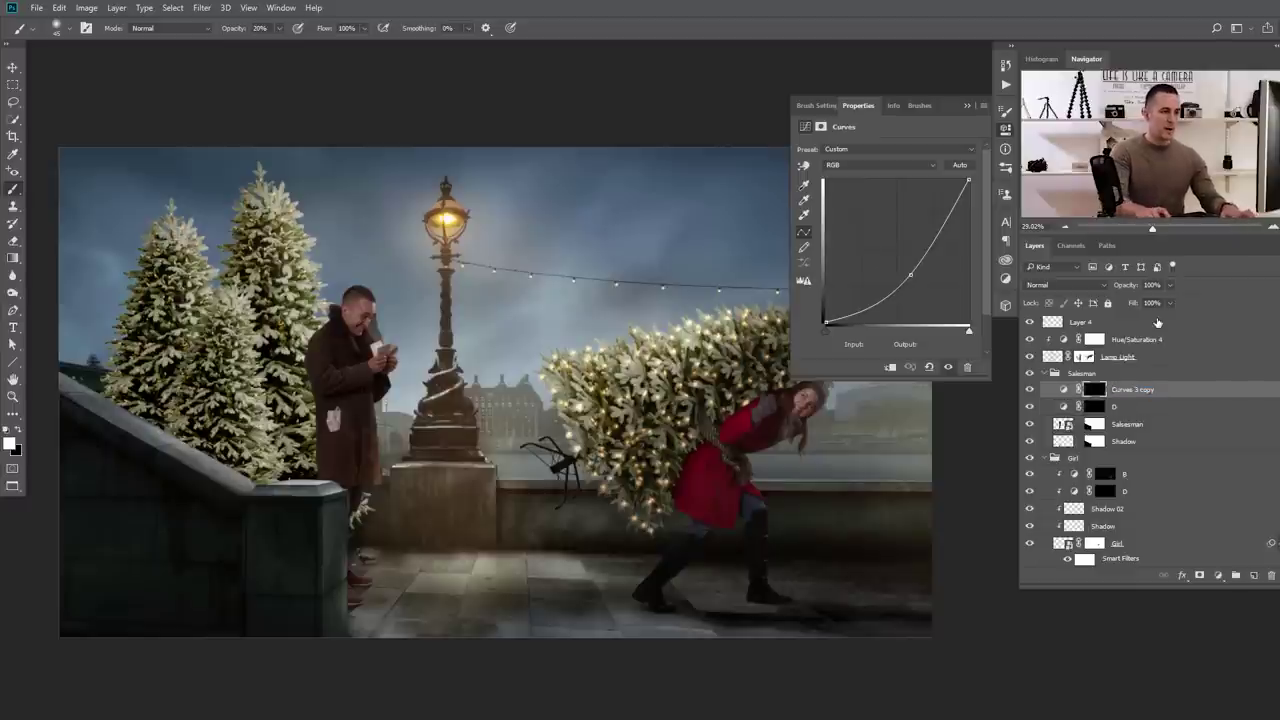
key("Return")
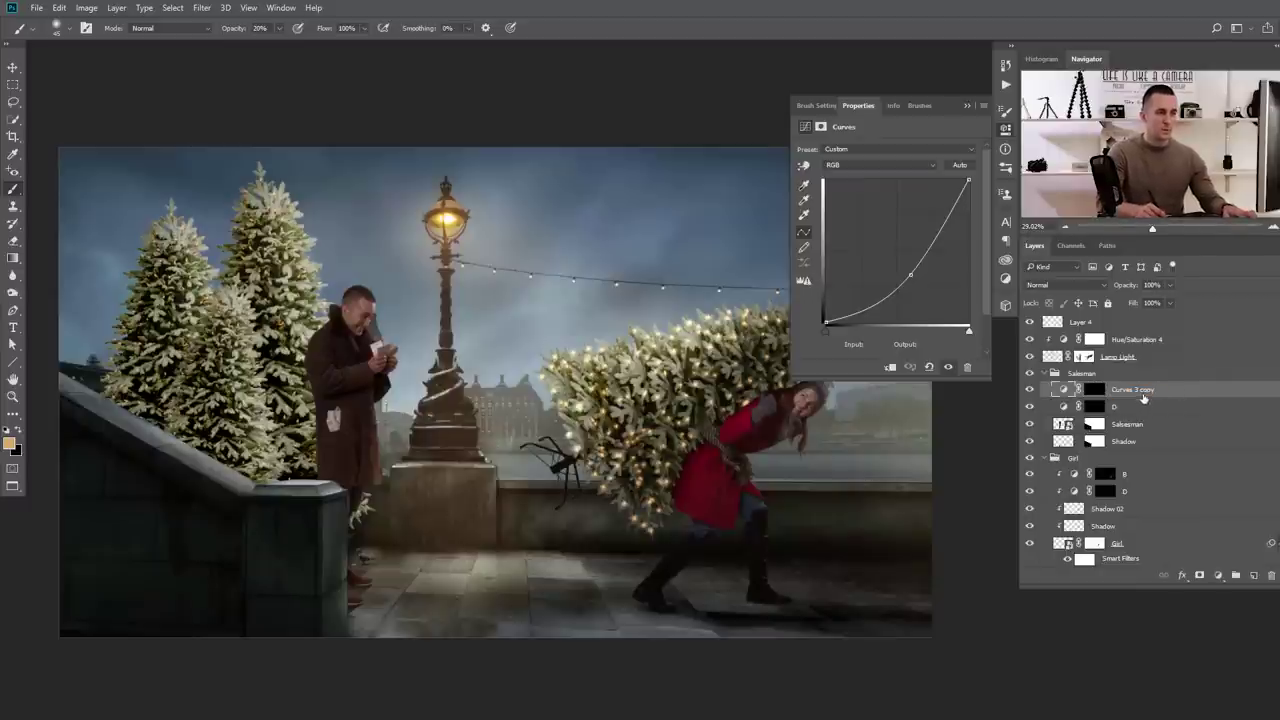
type("B")
key("Return")
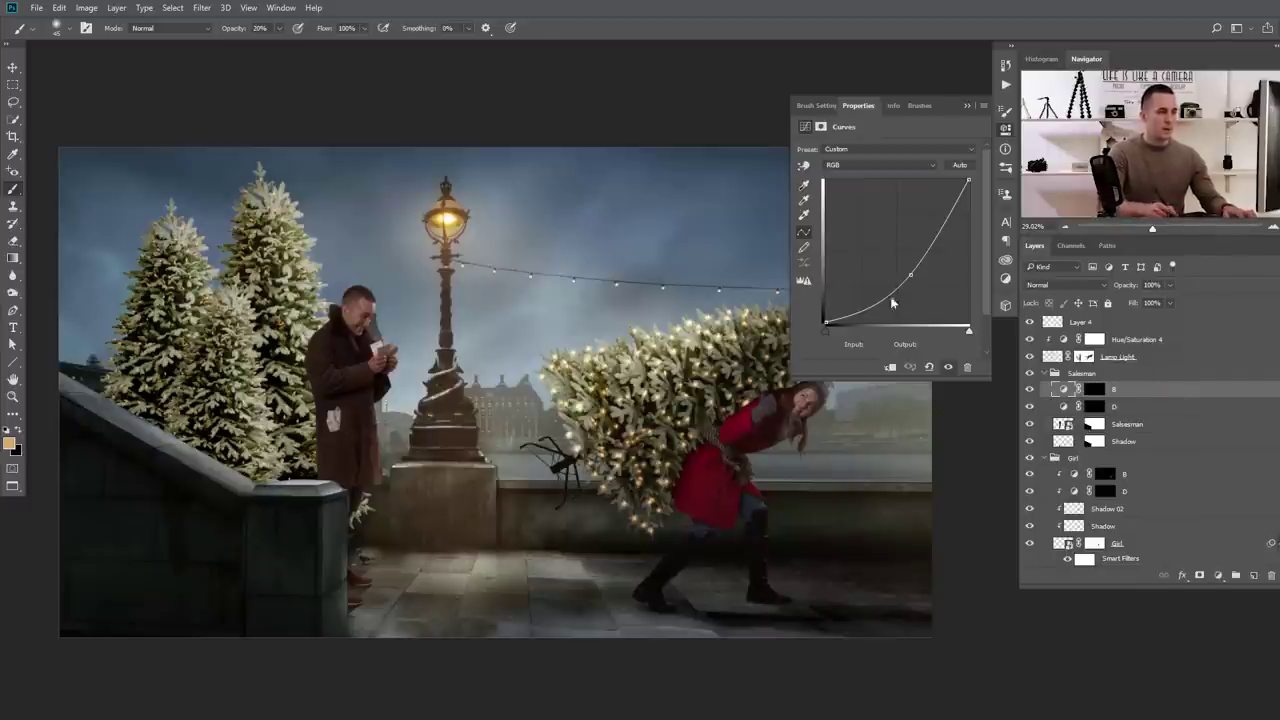
Brighten the salesman's face and the coat side facing the lamp by painting white on the D mask at 5% opacity
left_click(1096, 406)
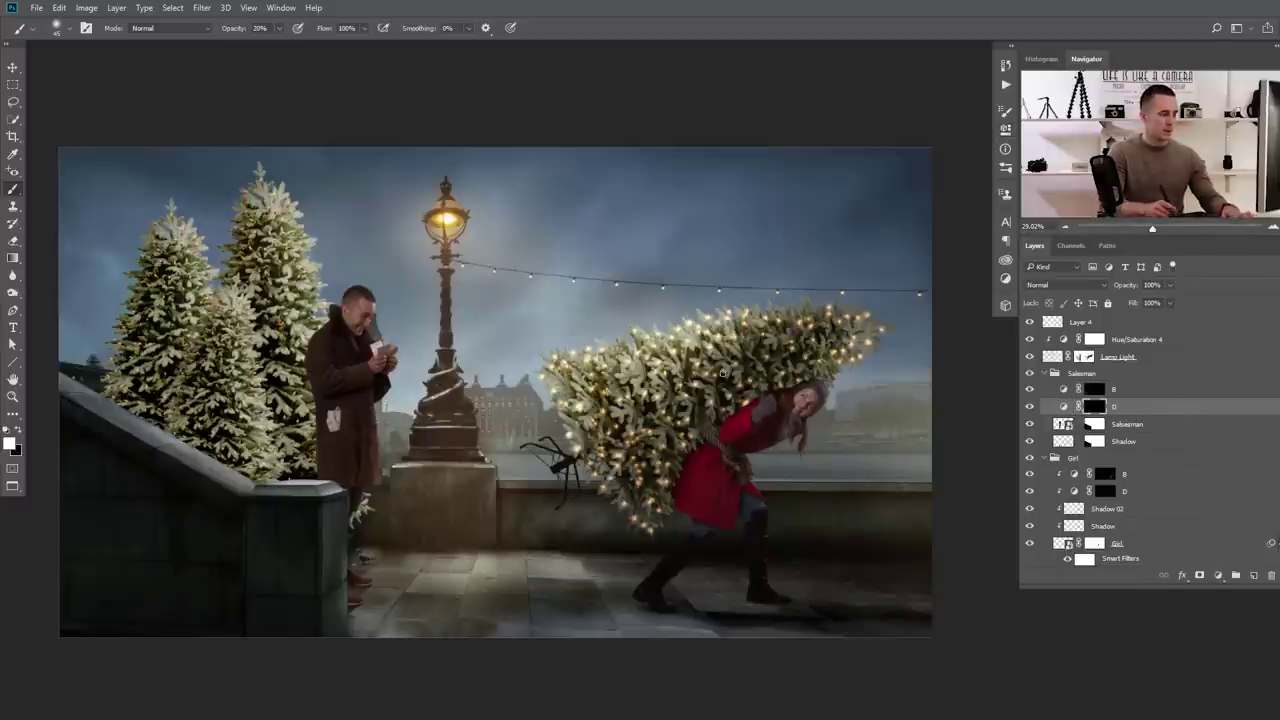
scroll(405, 363, "up", 2)
key("0")
key("5")
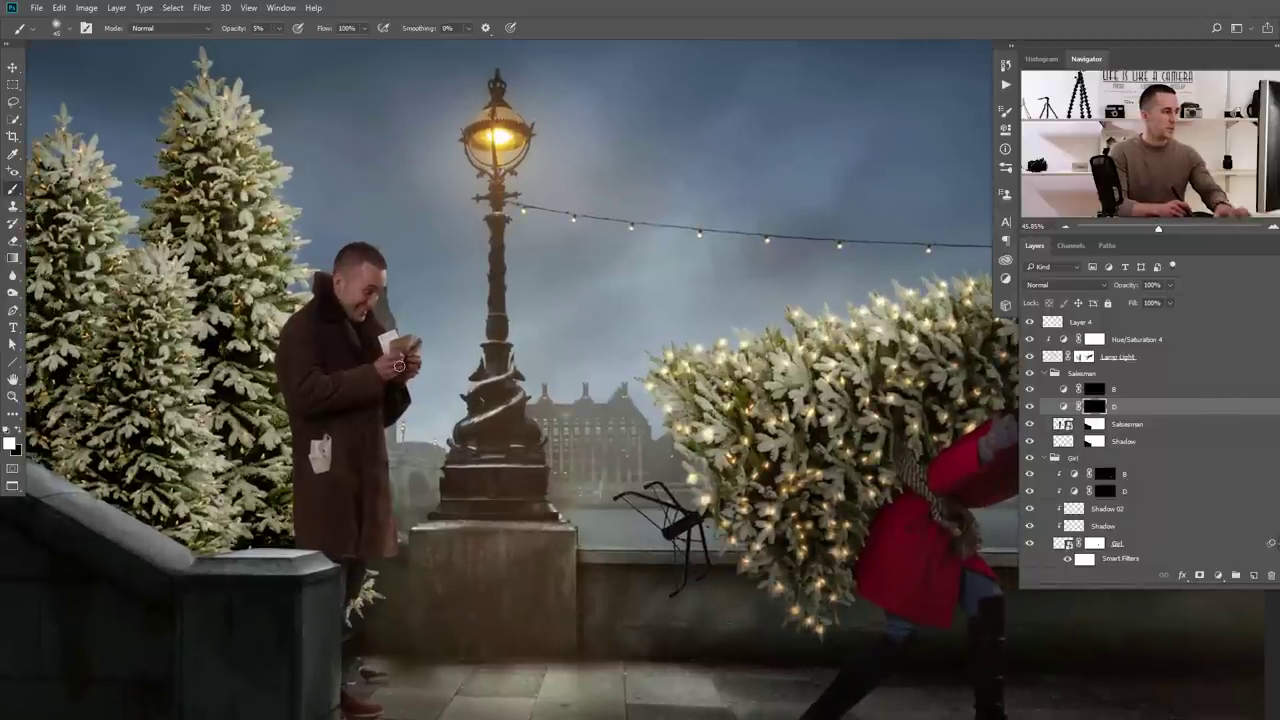
scroll(396, 271, "up", 2)
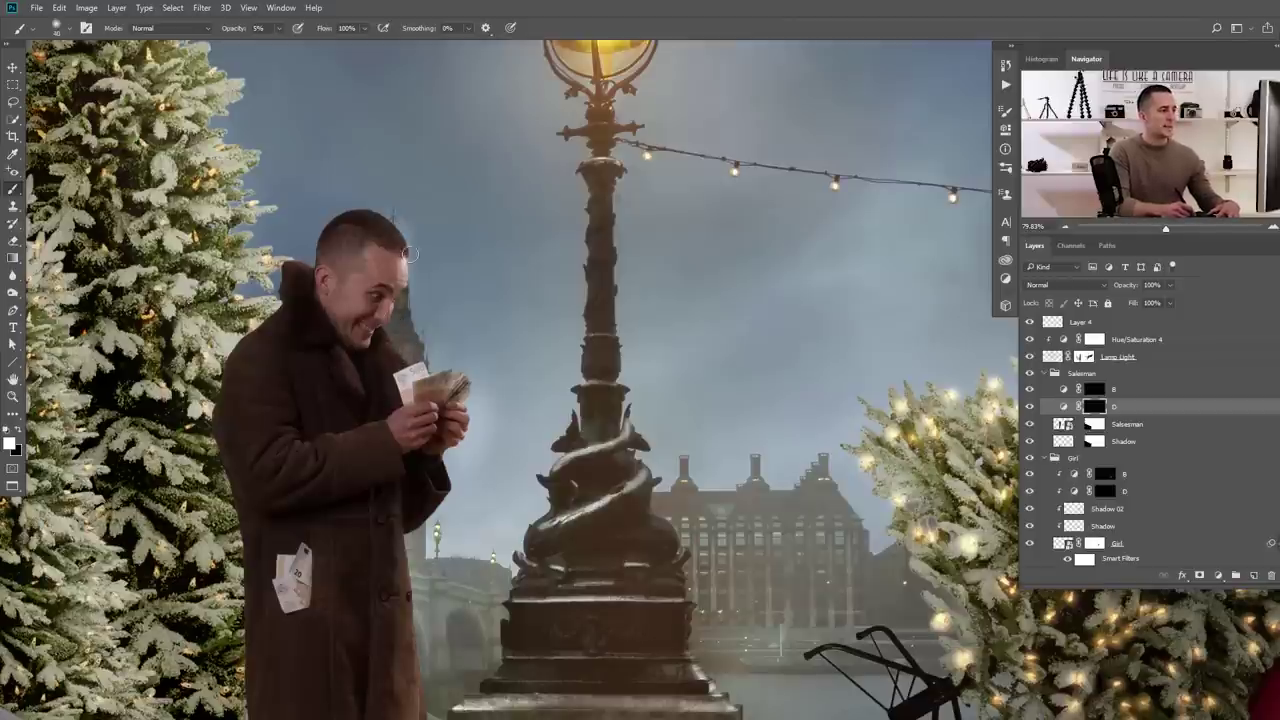
left_click_drag(513, 366, 482, 387)
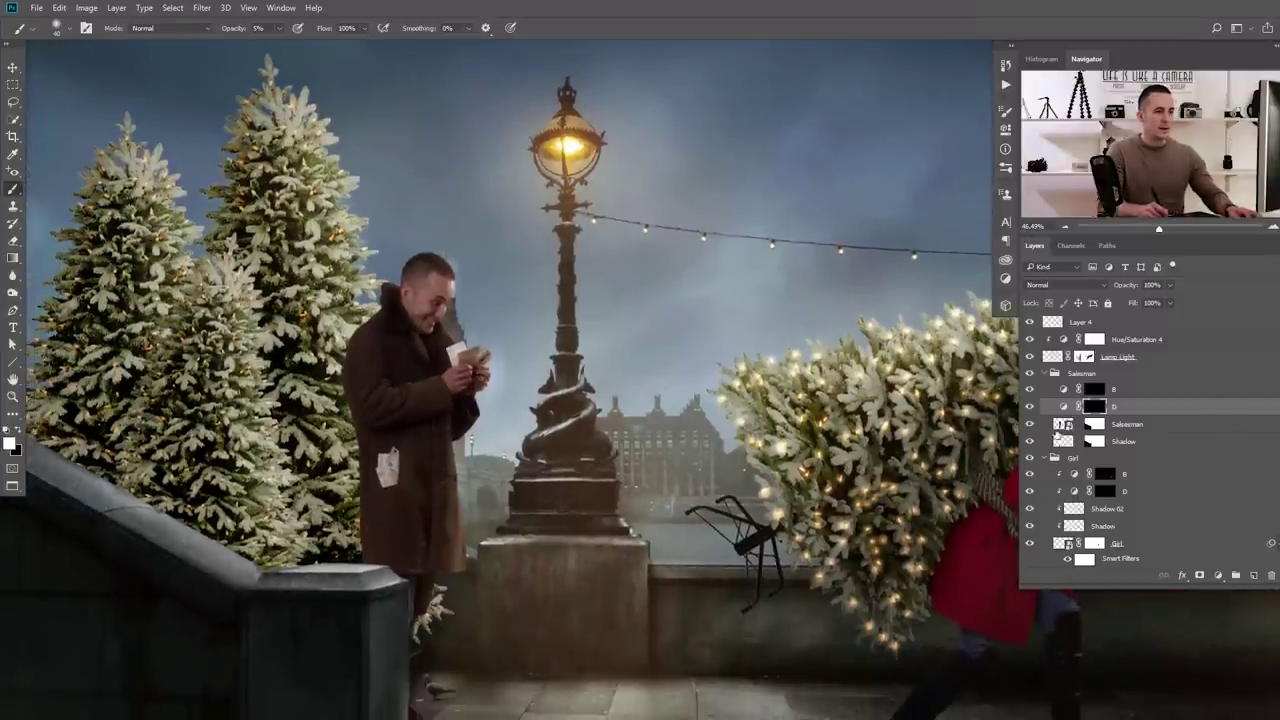
Clip the D and B curves to the Salesman layer and continue painting on the D mask down to his shoes
left_click(1064, 424)
left_click(1067, 412, "alt")
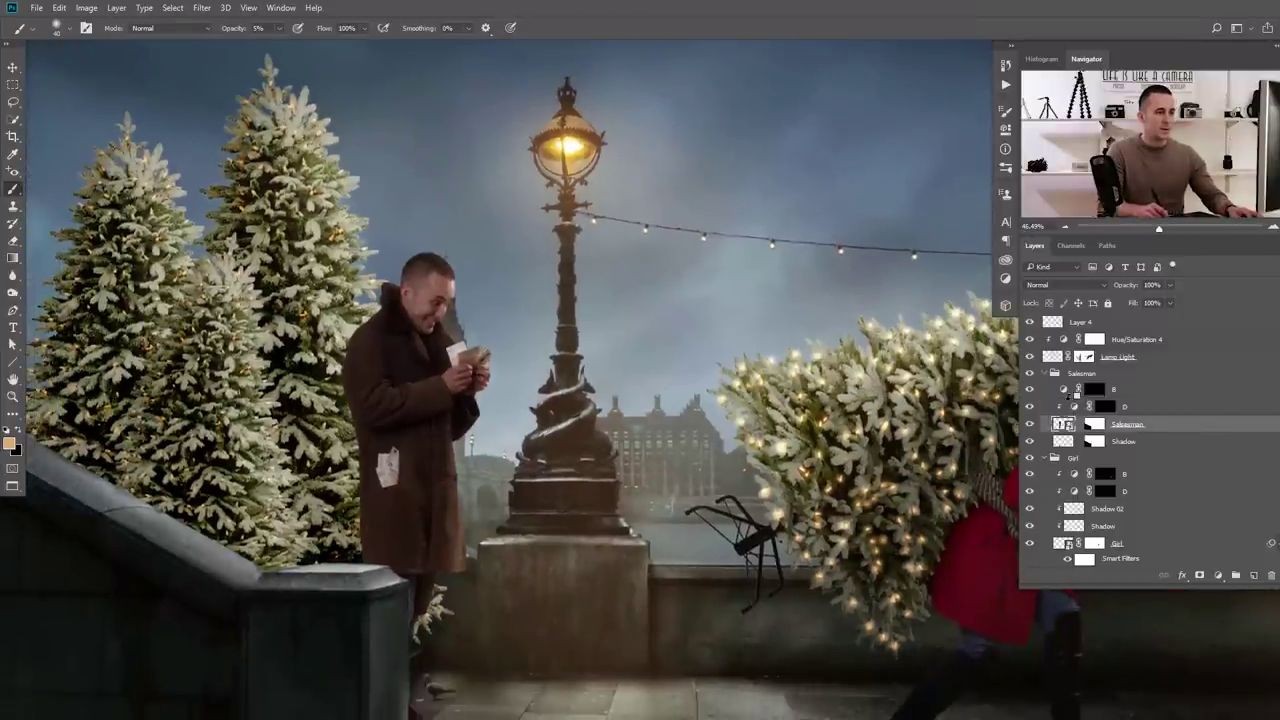
left_click(1105, 408)
scroll(408, 415, "up", 3)
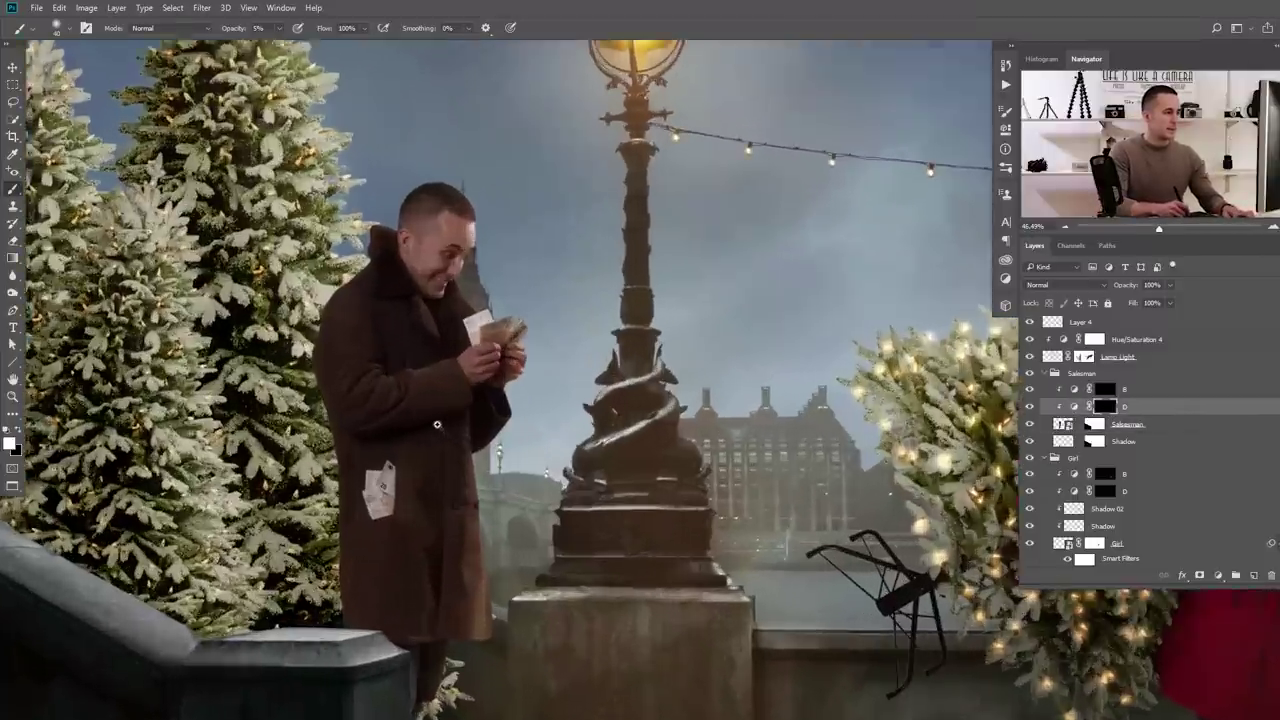
scroll(470, 662, "down", 5)
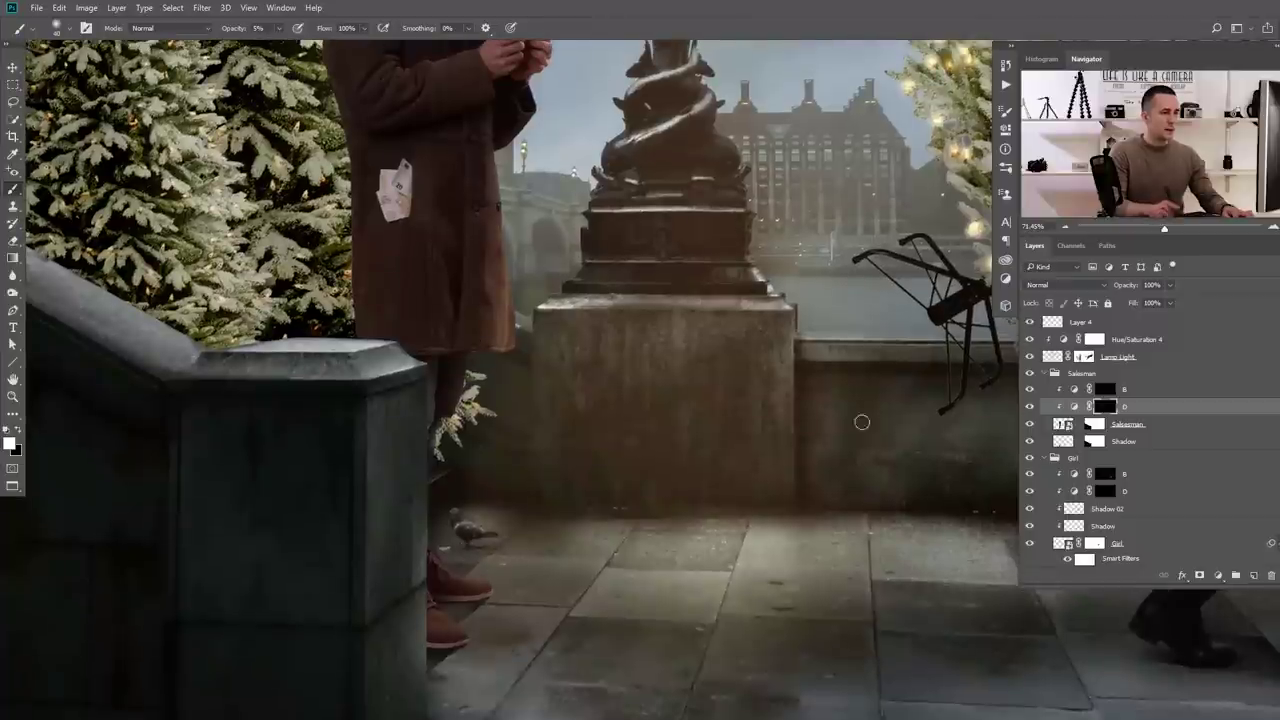
Darken the shadow side of the salesman's coat with white on the B mask at 5% opacity, and compare with D and B hidden
left_click(1101, 391)
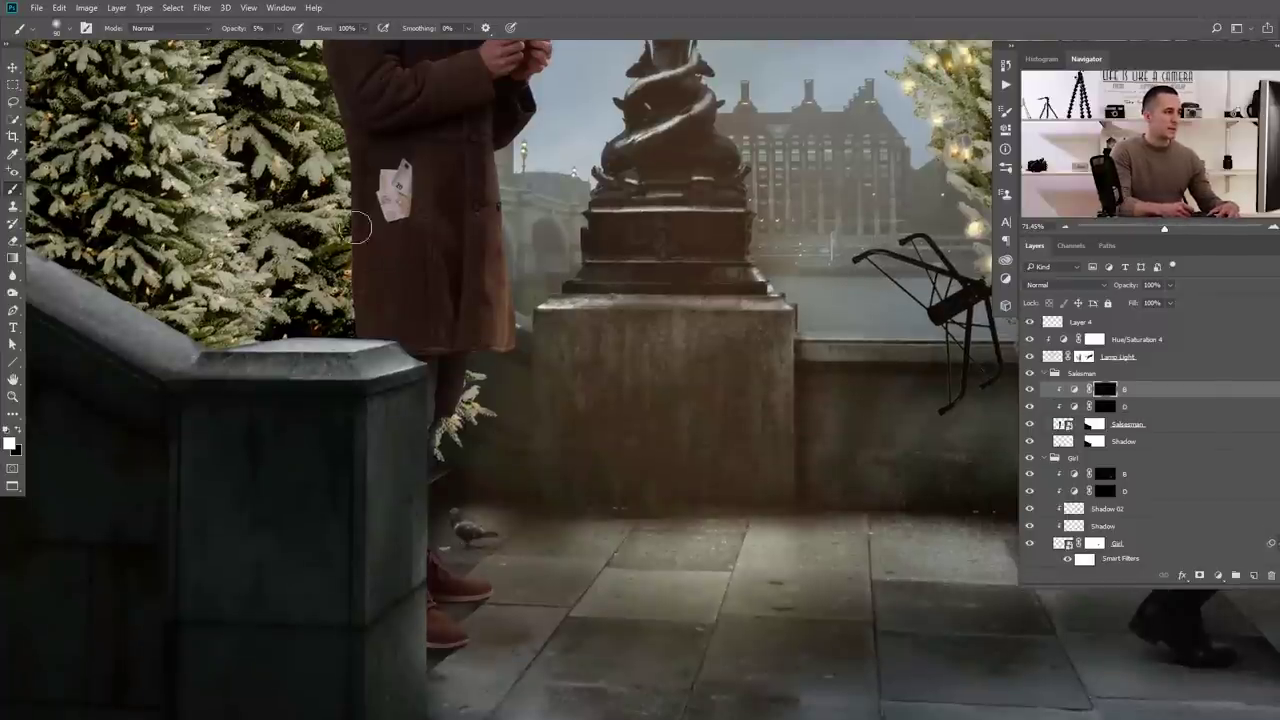
scroll(365, 200, "up", 3)
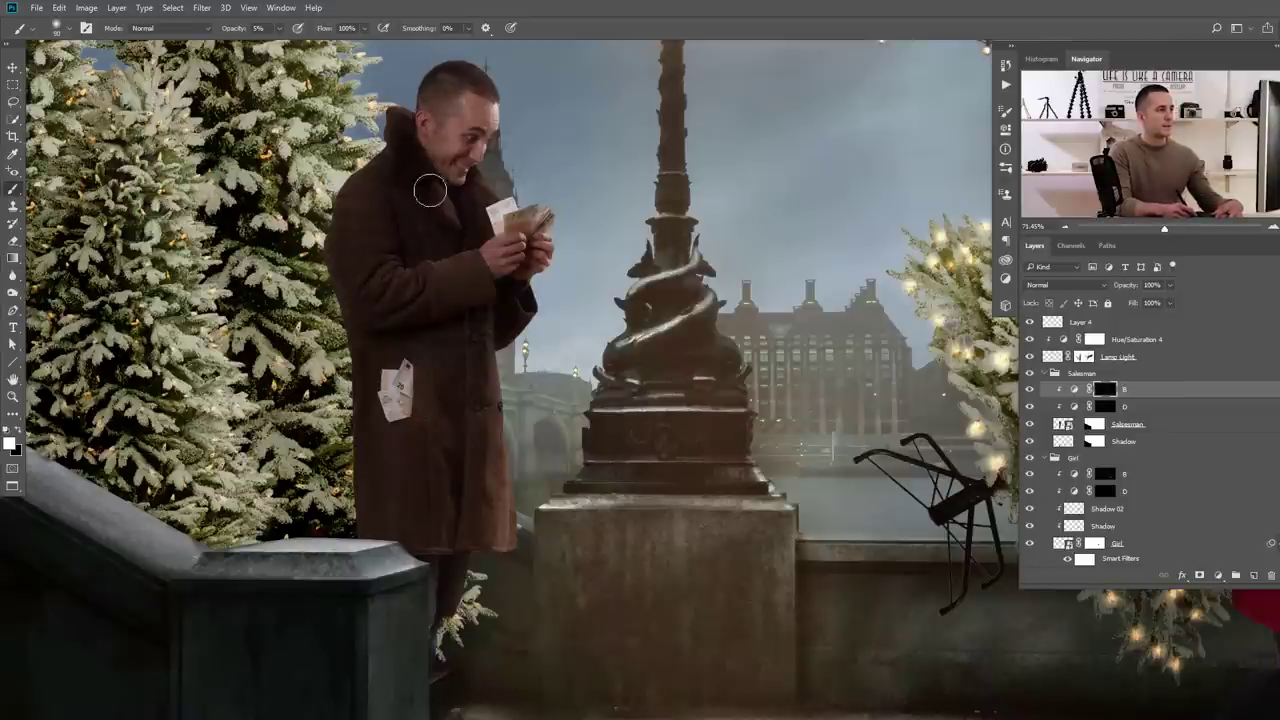
left_click_drag(1029, 389, 1029, 406)
left_click(1030, 404)
left_click(1030, 404)
left_click_drag(700, 363, 563, 432)
left_click_drag(667, 409, 651, 412)
left_click_drag(651, 412, 596, 414)
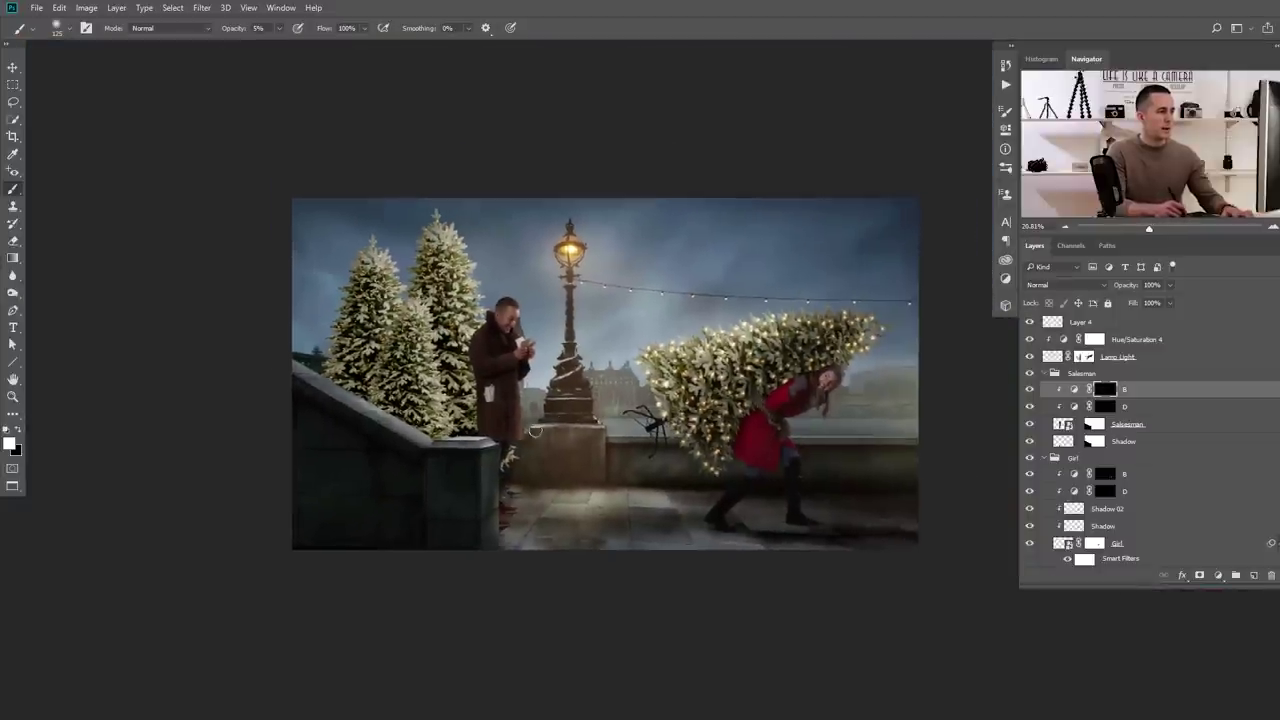
left_click_drag(557, 370, 550, 375)
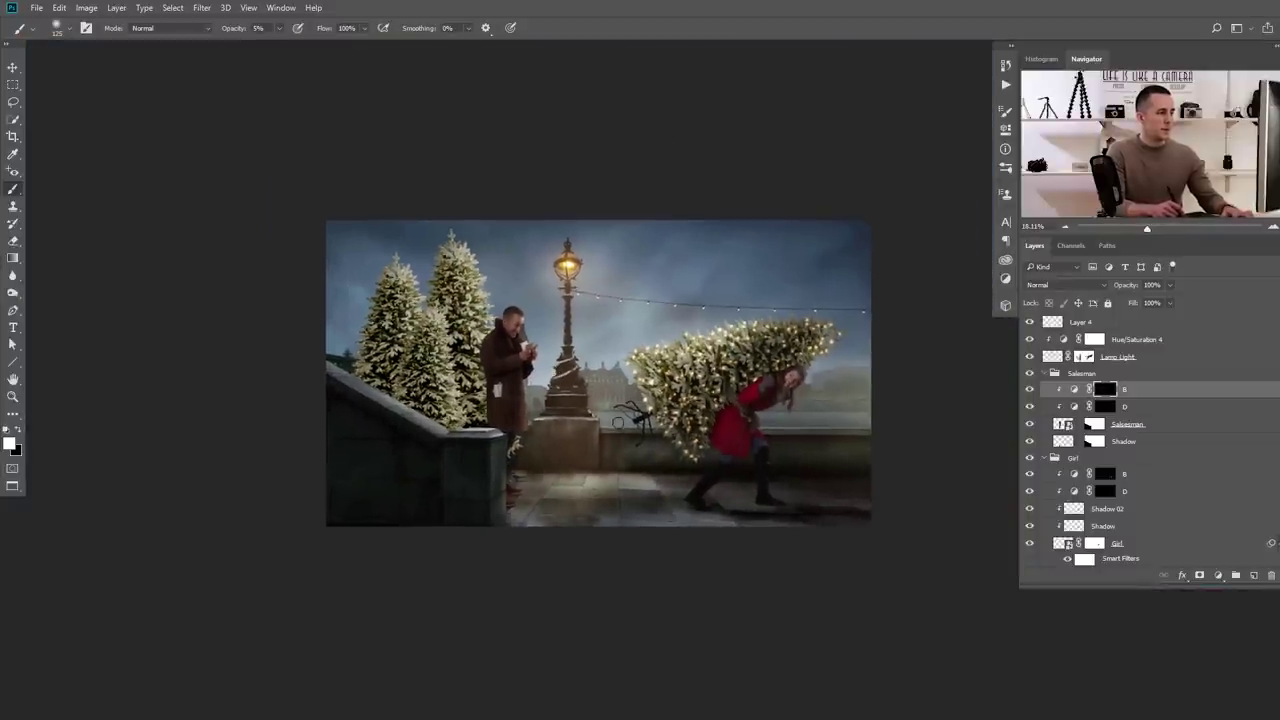
mouse_move(600, 428)
left_mouse_down()
mouse_move(577, 450)
mouse_move(558, 443)
left_mouse_up()
scroll(586, 442, "up", 2)
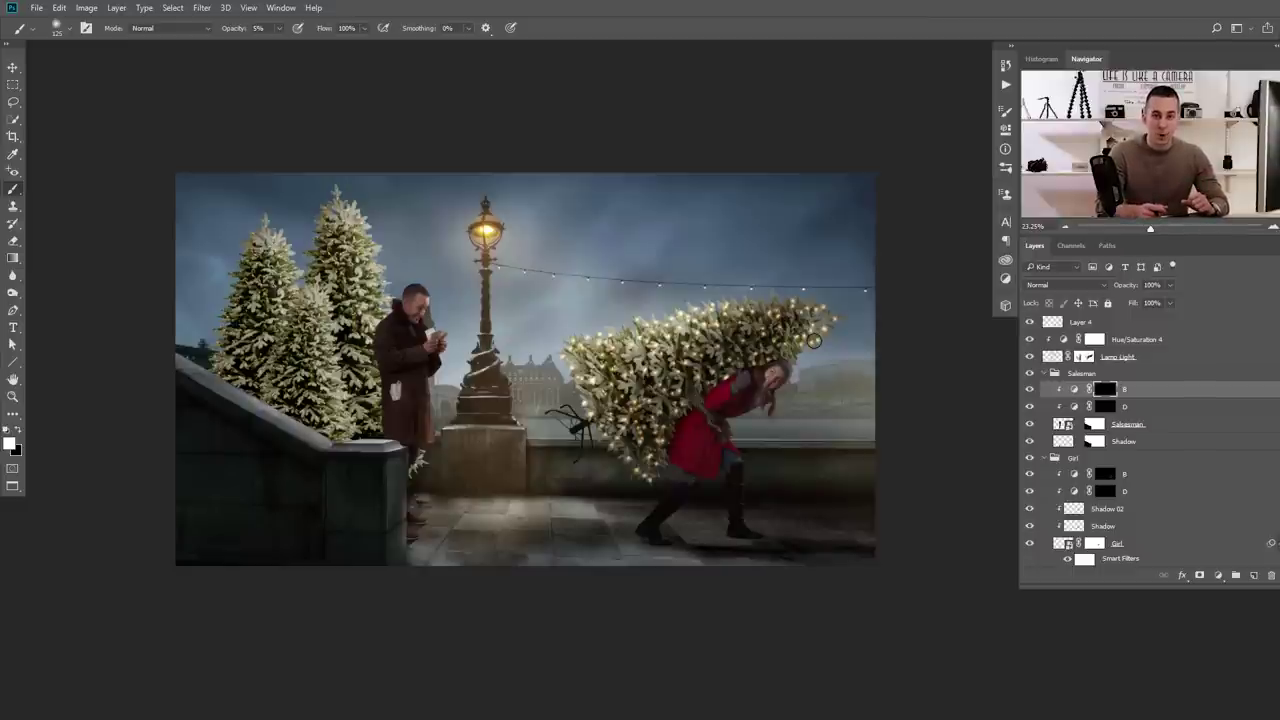
left_click(814, 341, "alt")
Stamp all visible layers into a new layer above Layer 4 and view it alone before restoring the other layers' visibility
left_click(1065, 324)
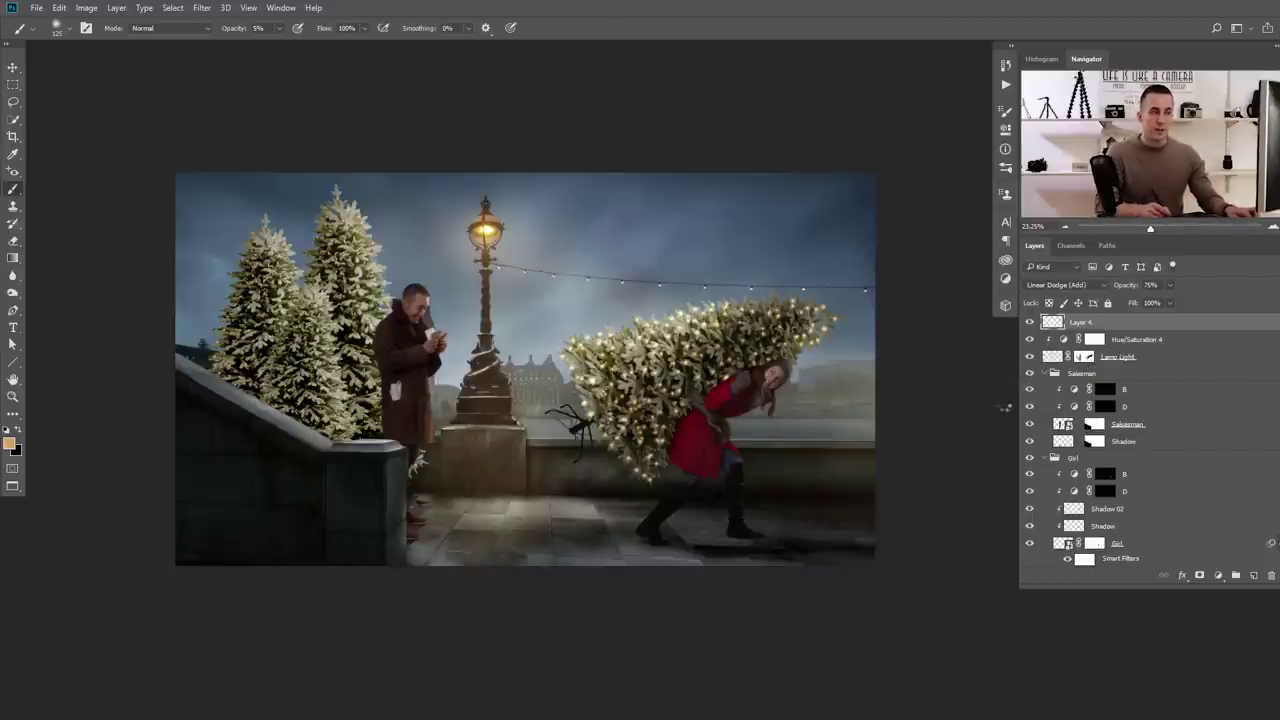
key("ctrl+shift+alt+e")
left_click(1031, 323, "alt")
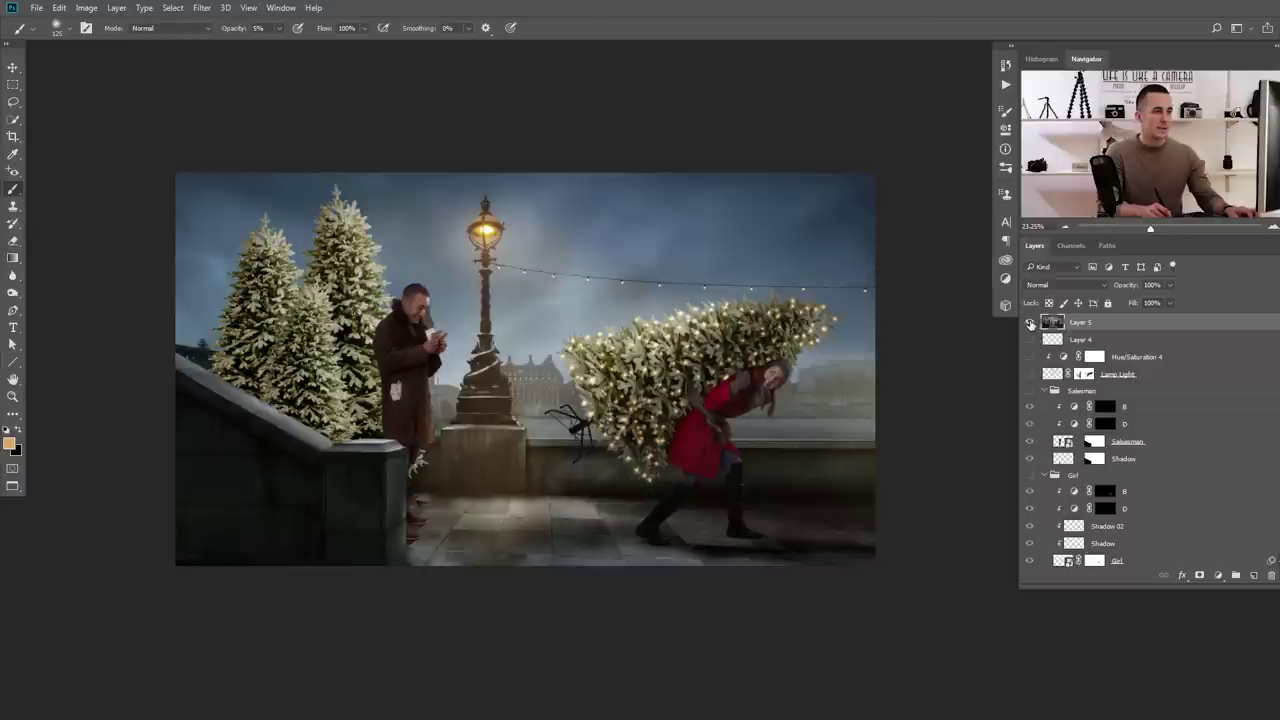
left_click(1031, 323, "alt")
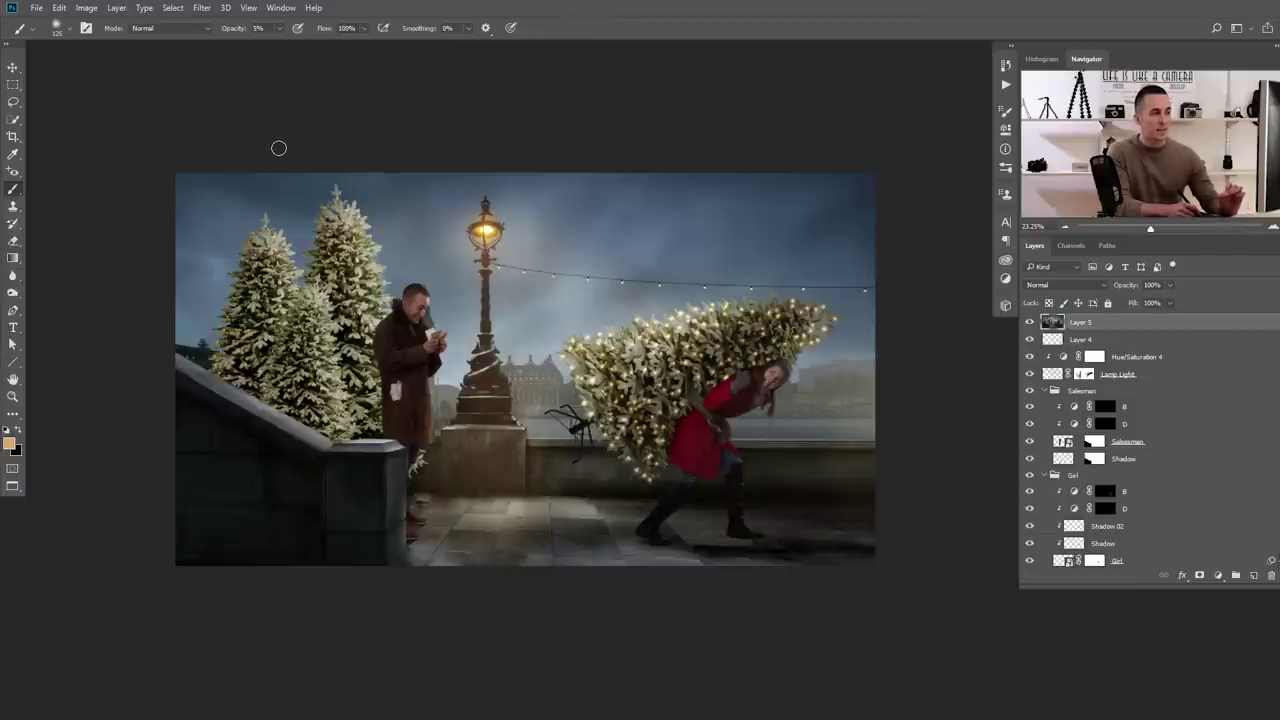
Open the merged layer in the Luminar 2018 filter and enlarge its window to full screen
left_click(201, 8)
mouse_move(255, 333)
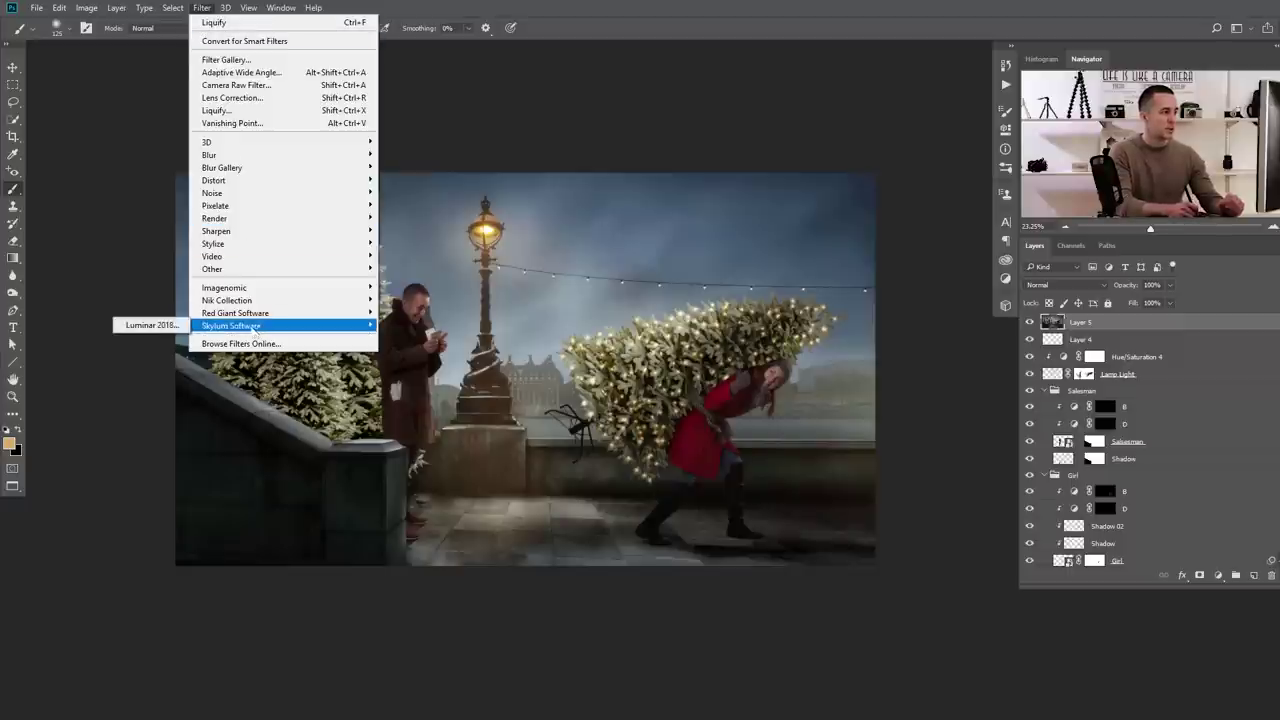
left_click(170, 326)
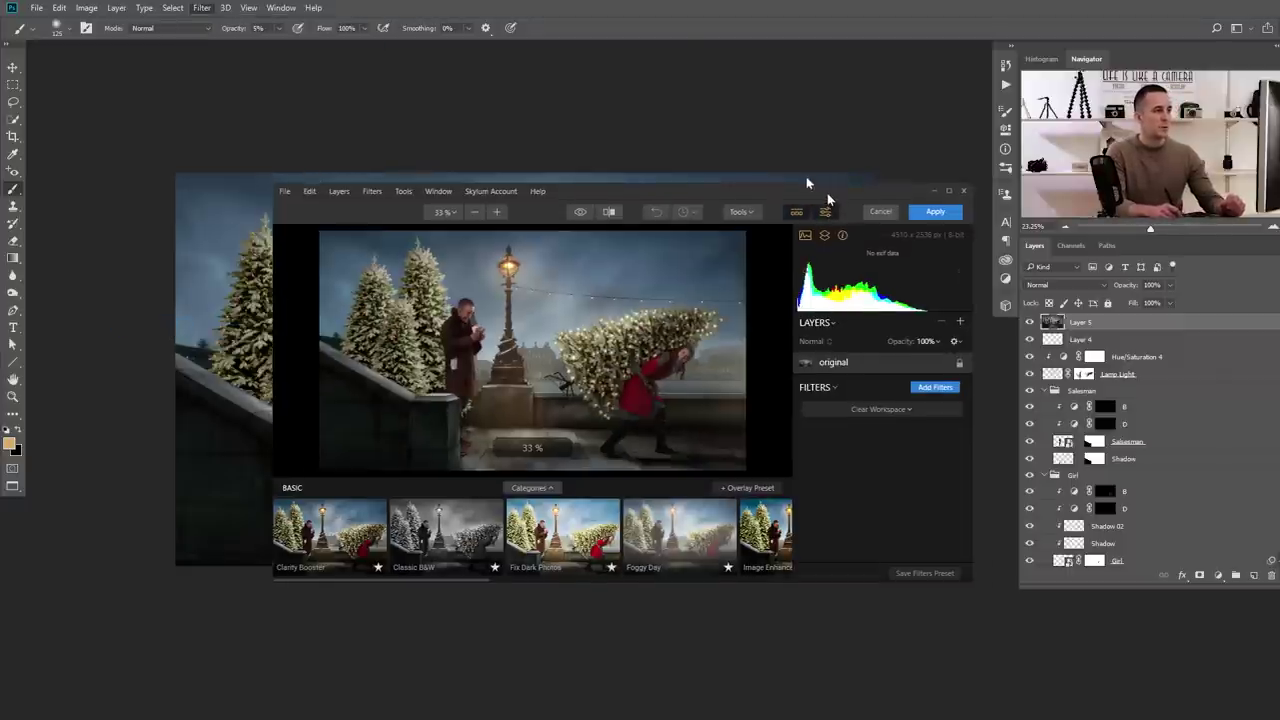
left_click(933, 175)
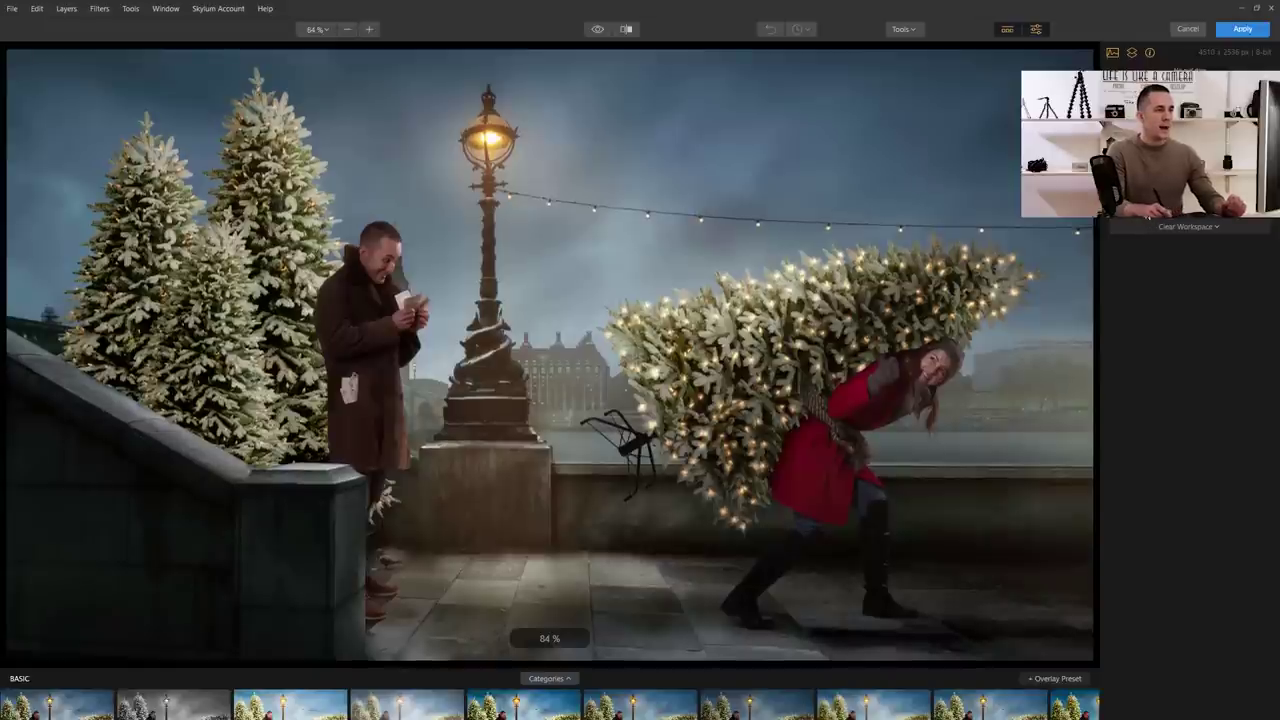
Add the Sun Rays filter and place the sun center on the street lamp's light at X 44, Y 14
left_click(1230, 208)
left_click_drag(1096, 249, 1096, 460)
left_click(1004, 569)
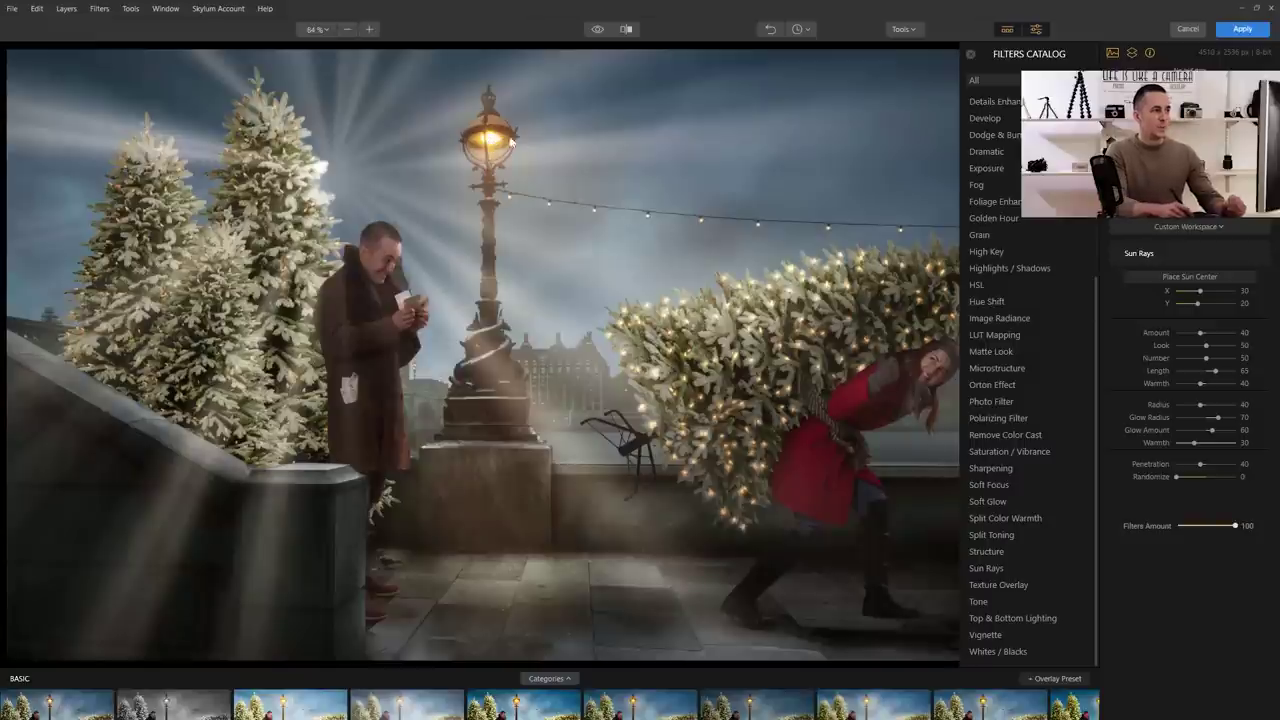
left_click(1190, 277)
left_click(498, 143)
left_click_drag(498, 143, 487, 137)
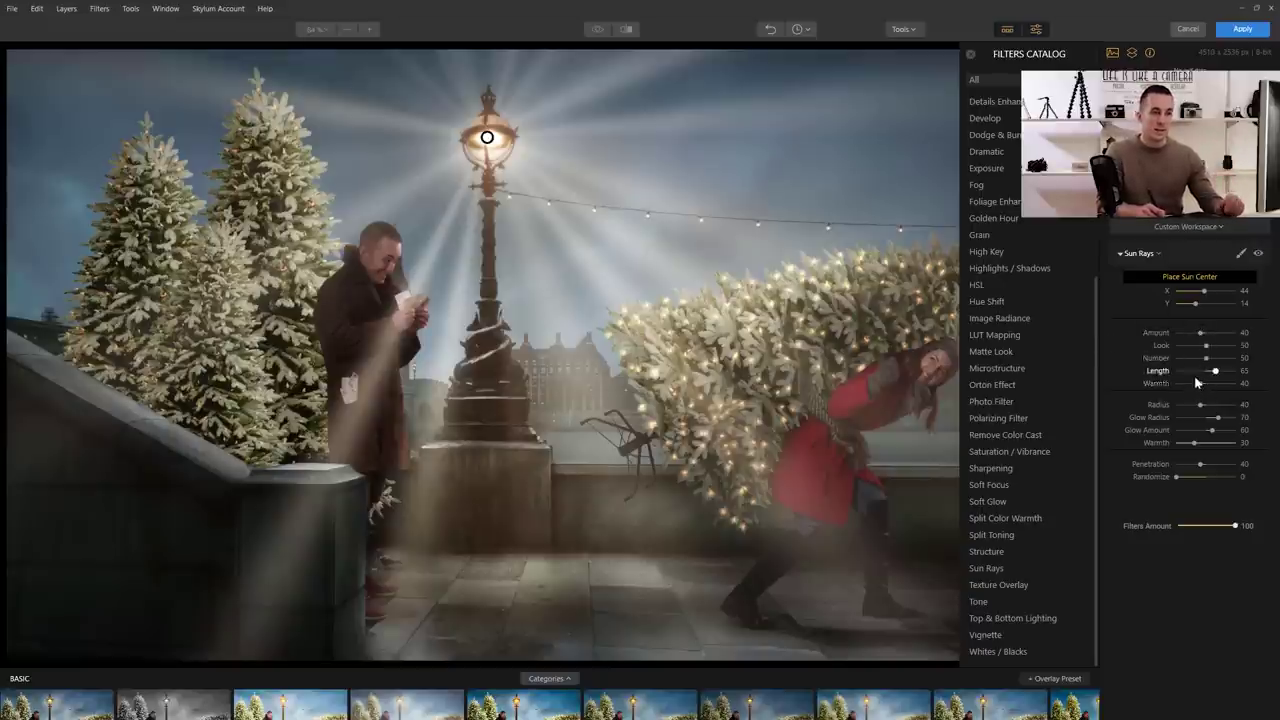
Set Sun Rays to Amount 13, Look 59, Number 9, Length 42, Warmth 53, Radius 17, glow Warmth 52, Penetration 44 and Randomize 27, and apply
mouse_move(1200, 383)
left_mouse_down()
mouse_move(1187, 386)
mouse_move(1212, 391)
left_mouse_up()
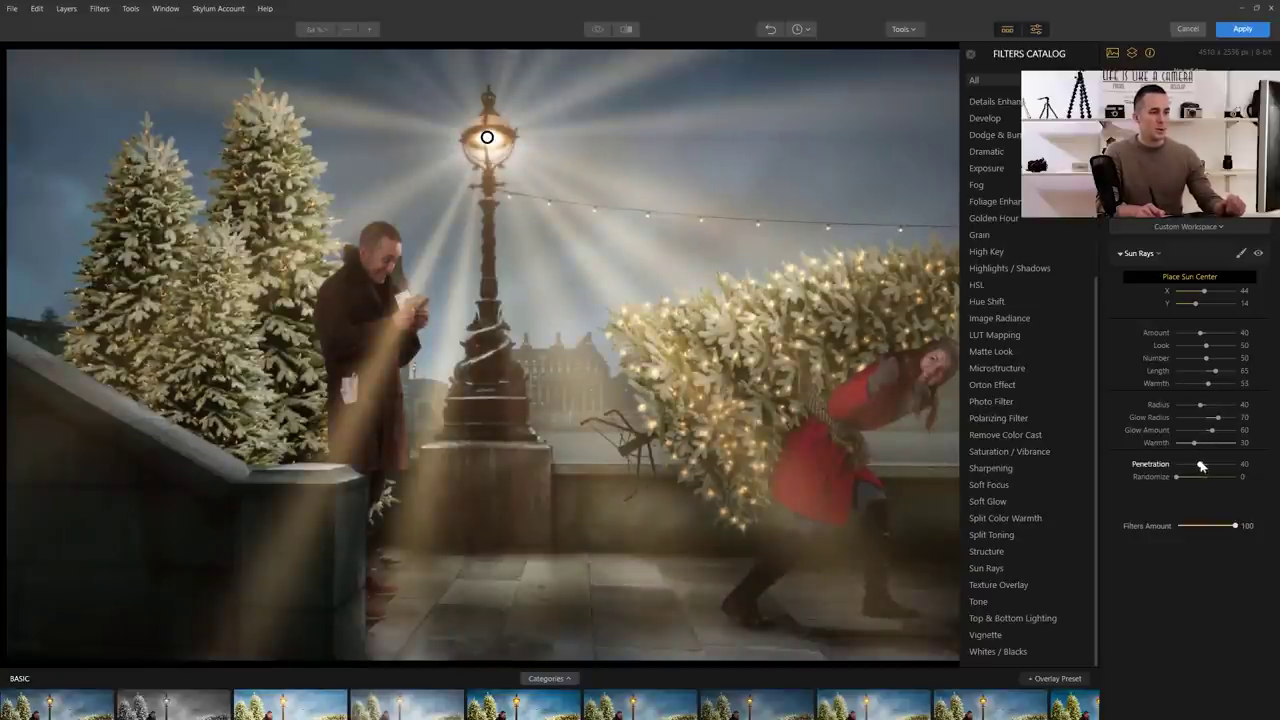
left_click_drag(1194, 442, 1186, 405)
mouse_move(1200, 333)
left_mouse_down()
mouse_move(1188, 333)
mouse_move(1211, 345)
left_mouse_up()
mouse_move(1206, 358)
left_mouse_down()
mouse_move(1193, 358)
mouse_move(1201, 370)
left_mouse_up()
left_click_drag(1200, 464, 1192, 477)
left_click_drag(1188, 333, 1184, 333)
left_click_drag(1193, 358, 1182, 358)
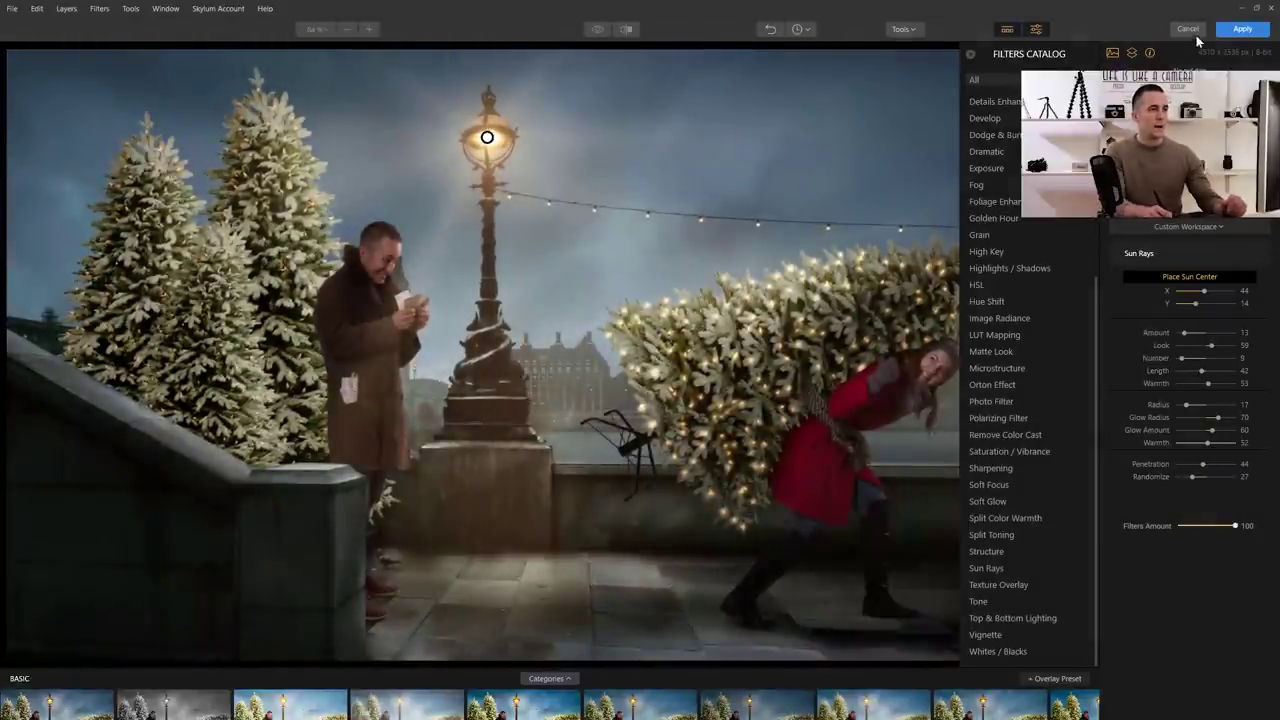
left_click(1236, 30)
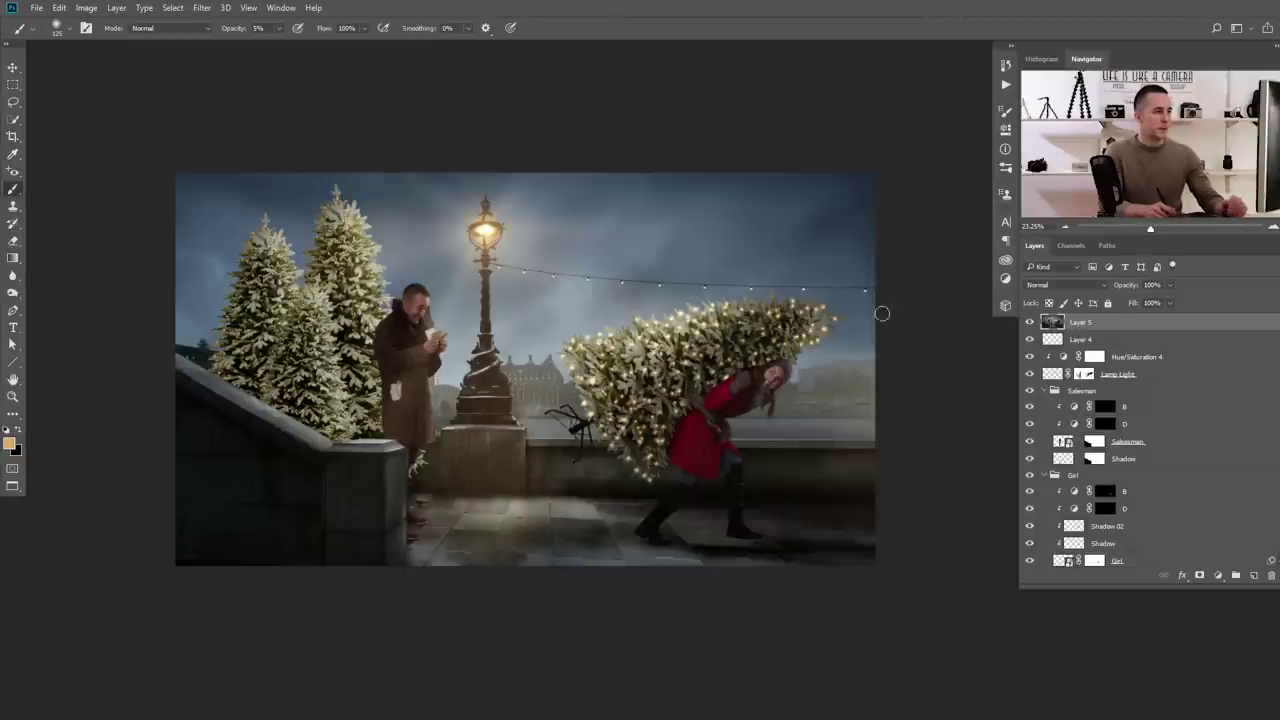
Compare the scene with and without the sun-rays layer and add a layer mask to that layer
left_click(1031, 323)
left_click(1031, 323)
left_click(1031, 323)
left_click(1031, 323)
left_click(1031, 323)
left_click(1031, 323)
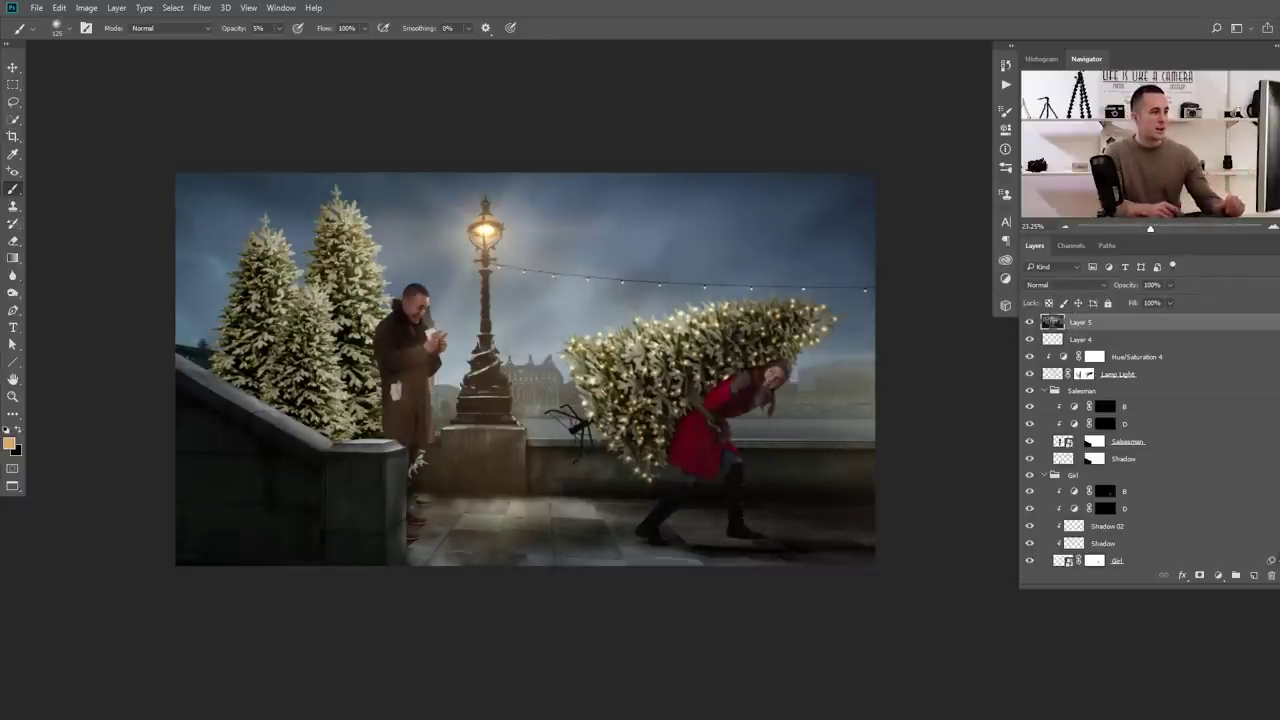
left_click(1029, 323)
left_click(1029, 323)
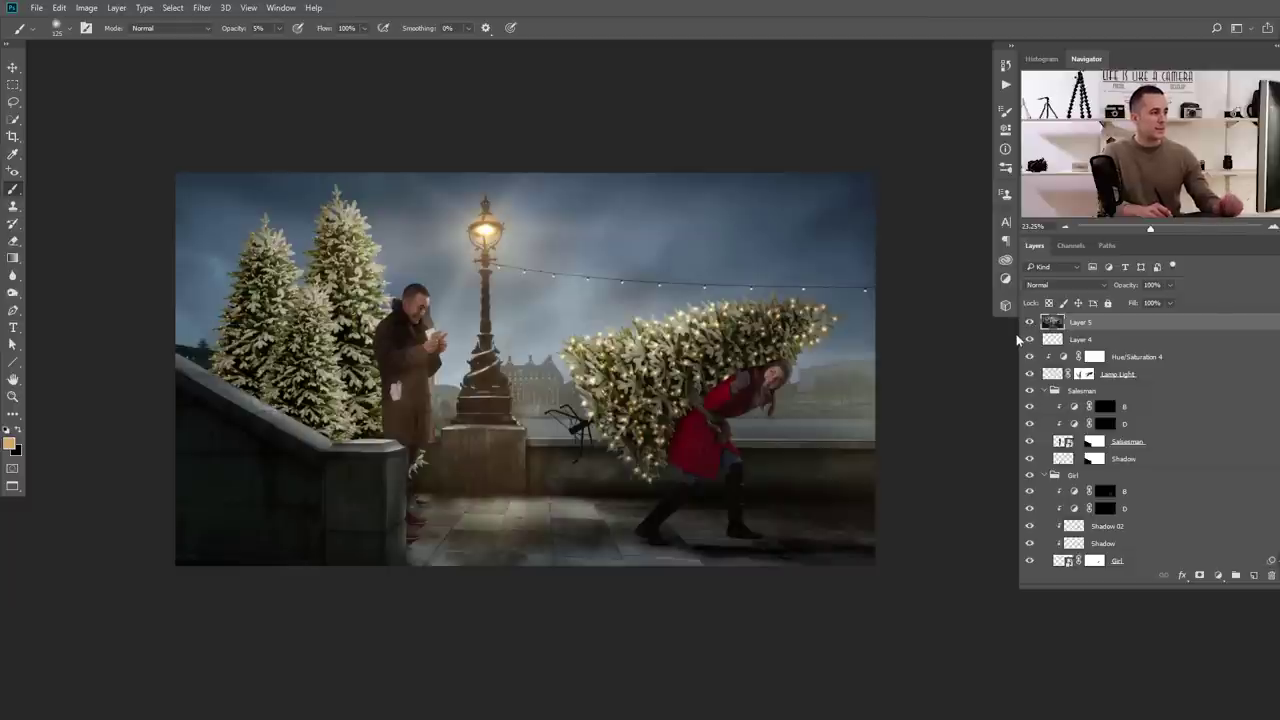
left_click(1199, 575)
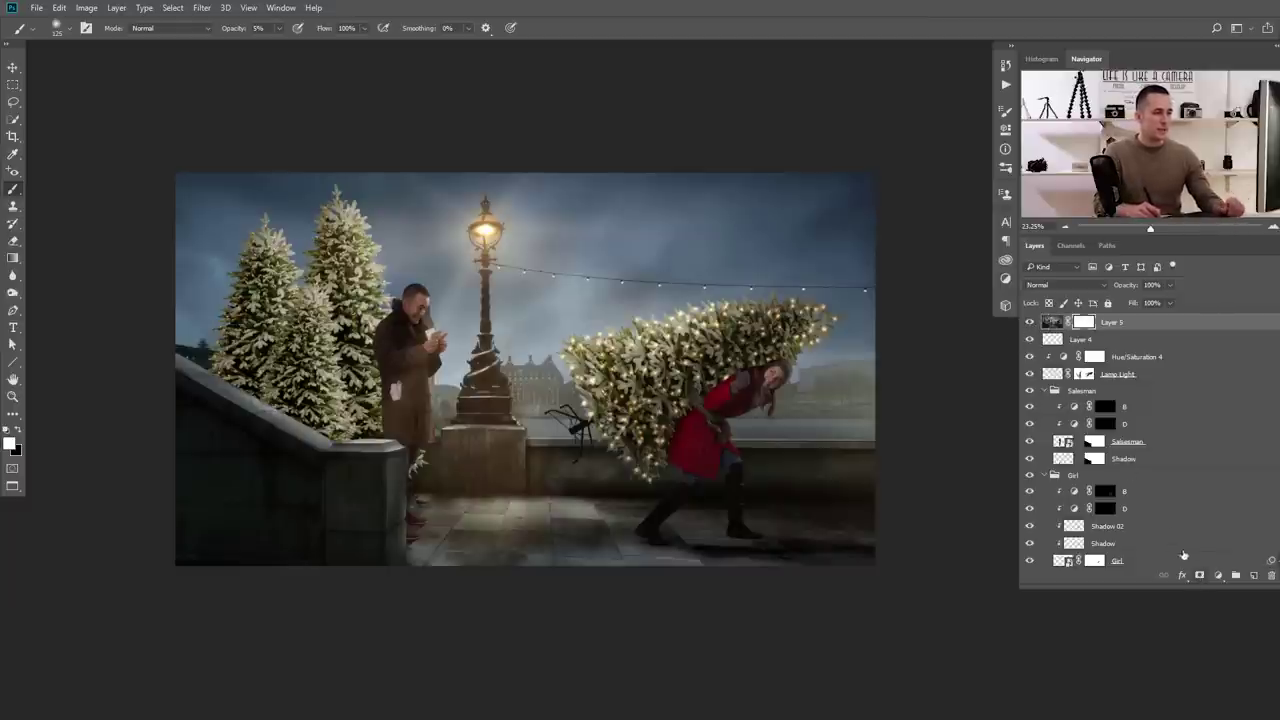
Paint black at 50% brush opacity on the sun-rays layer's mask over the salesman's lower coat
key("x")
key("bracketright")
key("bracketright")
key("bracketright")
key("bracketright")
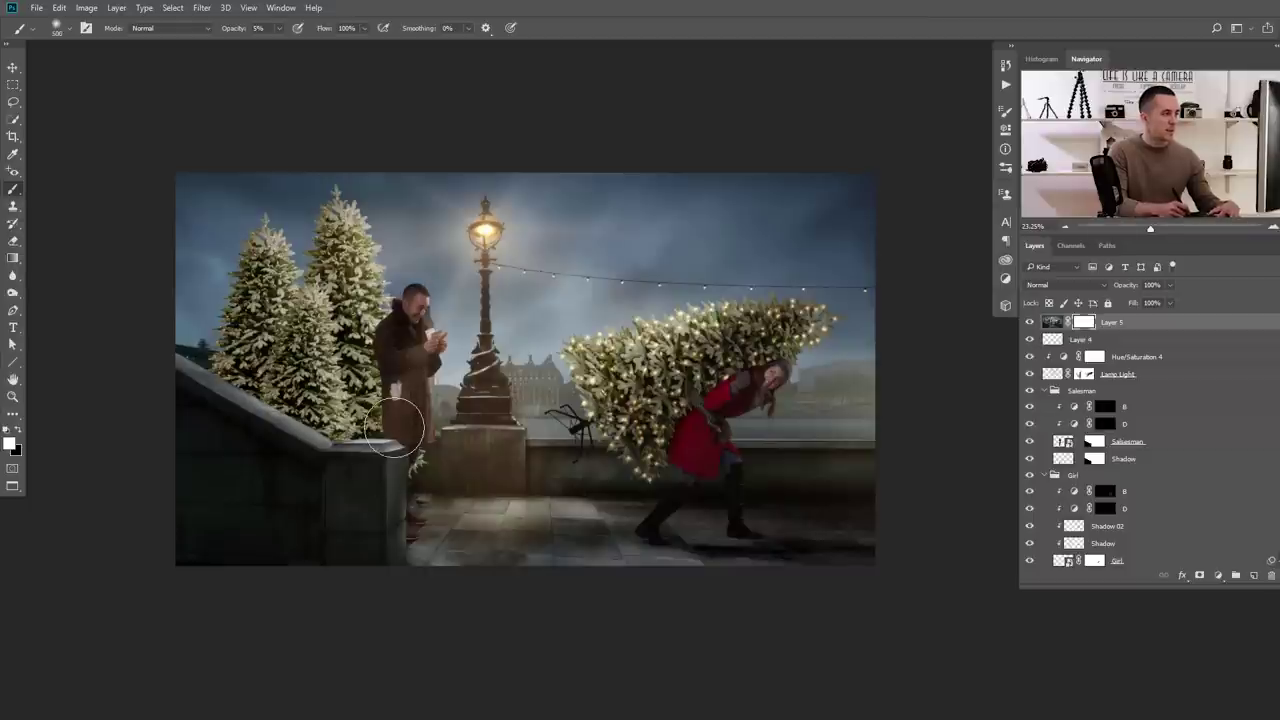
key("5")
left_click_drag(377, 481, 386, 431)
Mask the sun-rays effect off the salesman's upper coat and hands with a smaller brush and review the whole scene
key("bracketleft")
key("bracketleft")
key("bracketleft")
key("bracketleft")
left_click_drag(405, 366, 517, 393)
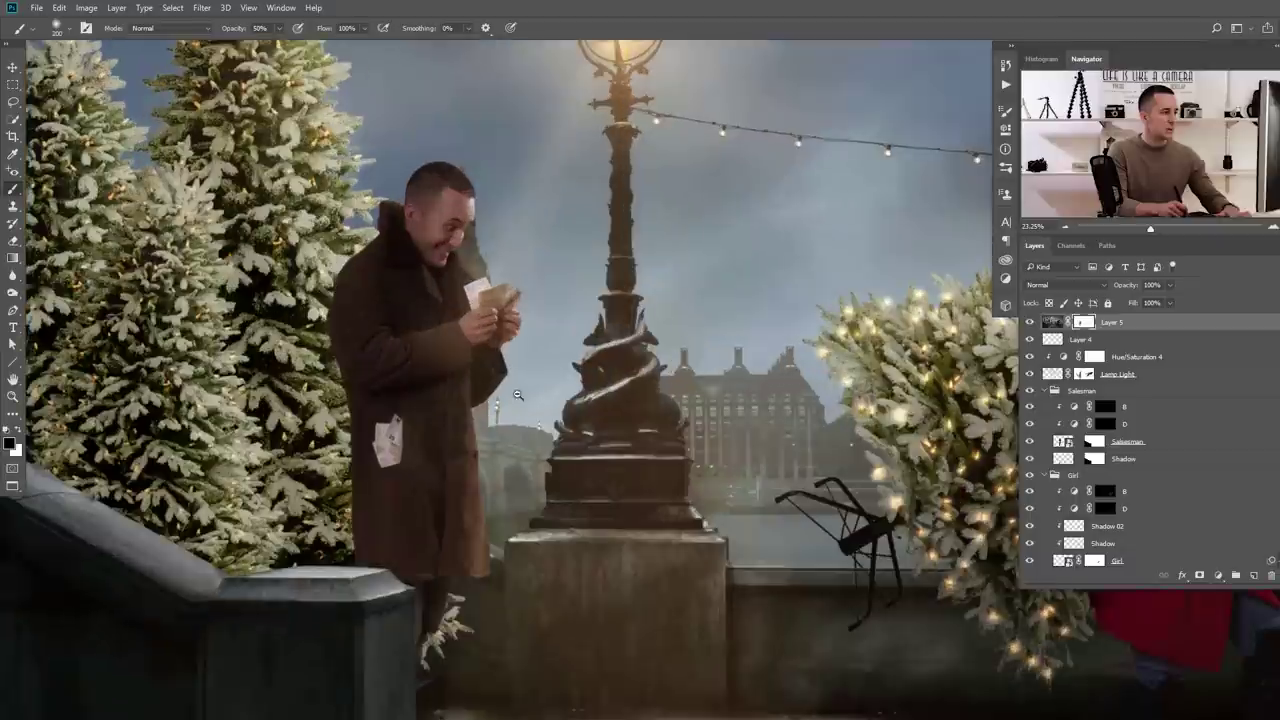
key("bracketleft")
key("bracketleft")
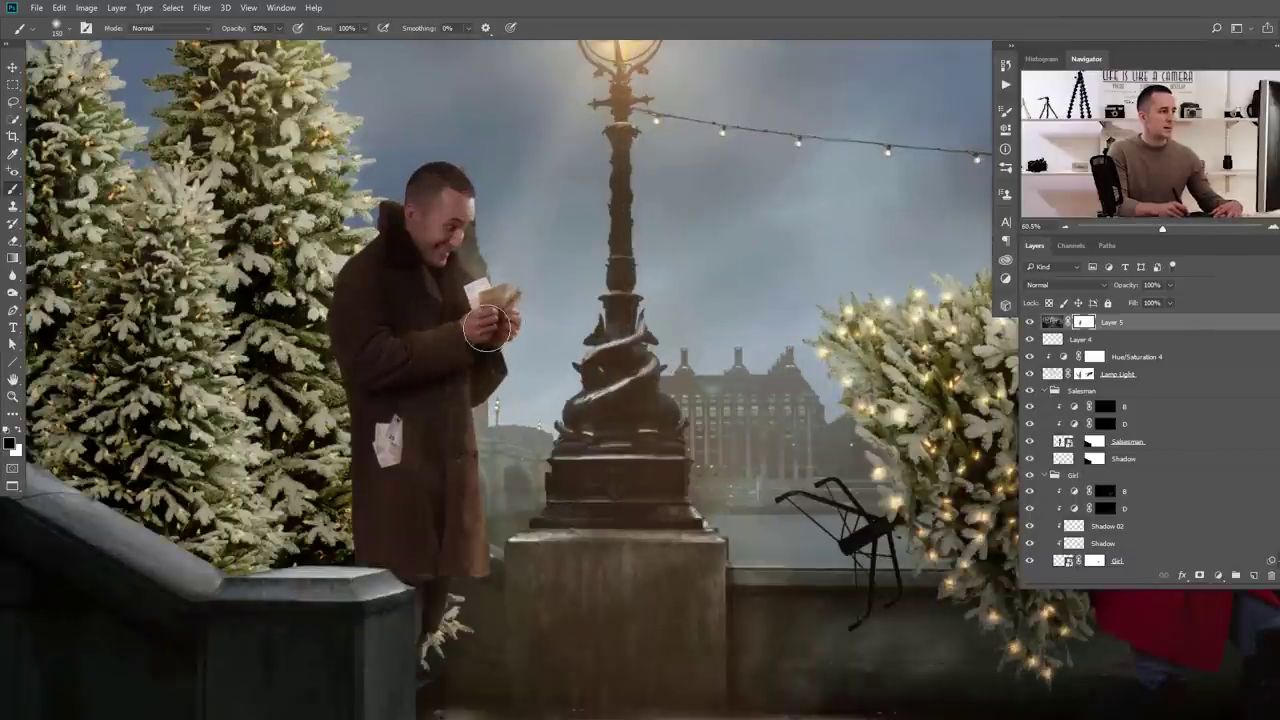
key("bracketright")
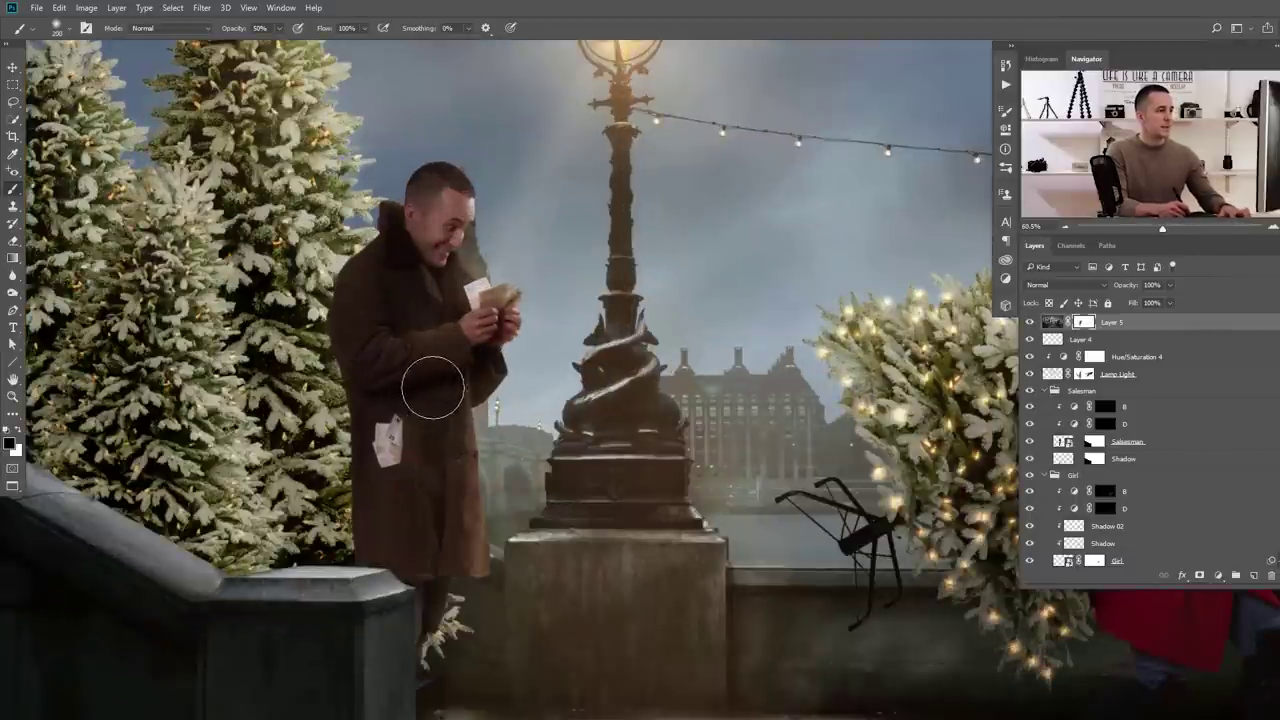
scroll(382, 402, "down", 4)
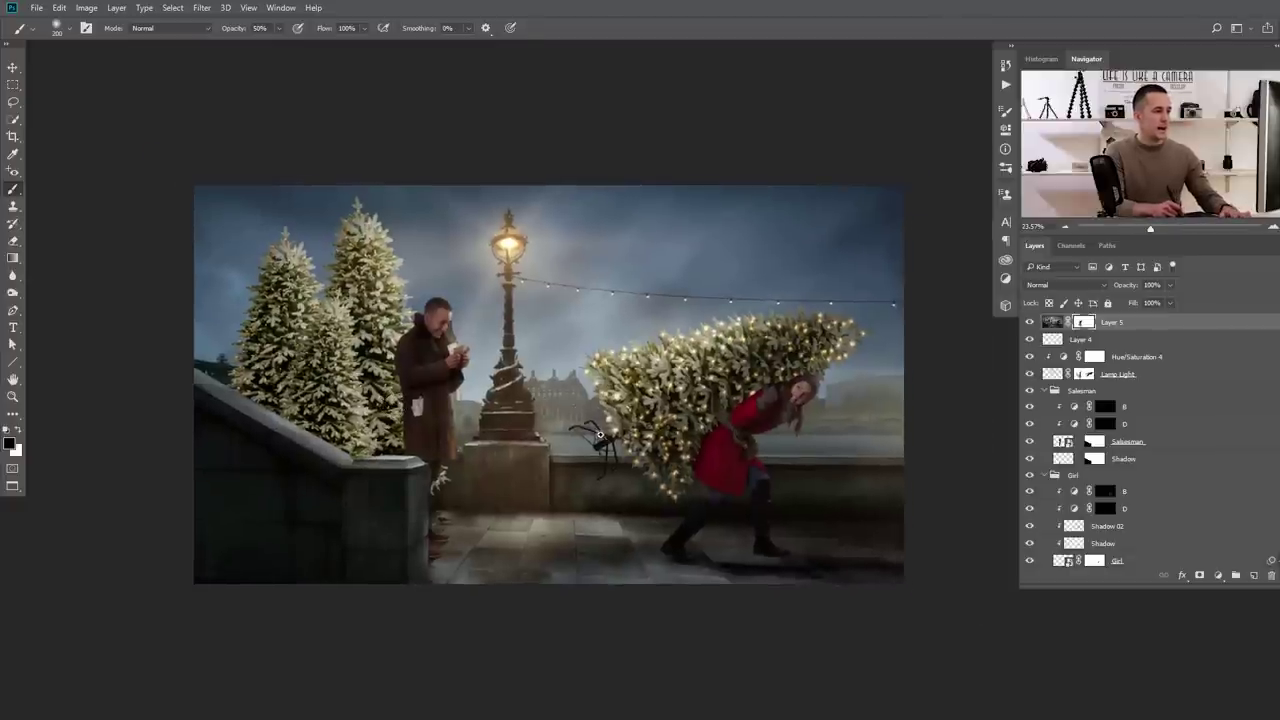
scroll(594, 434, "down", 1)
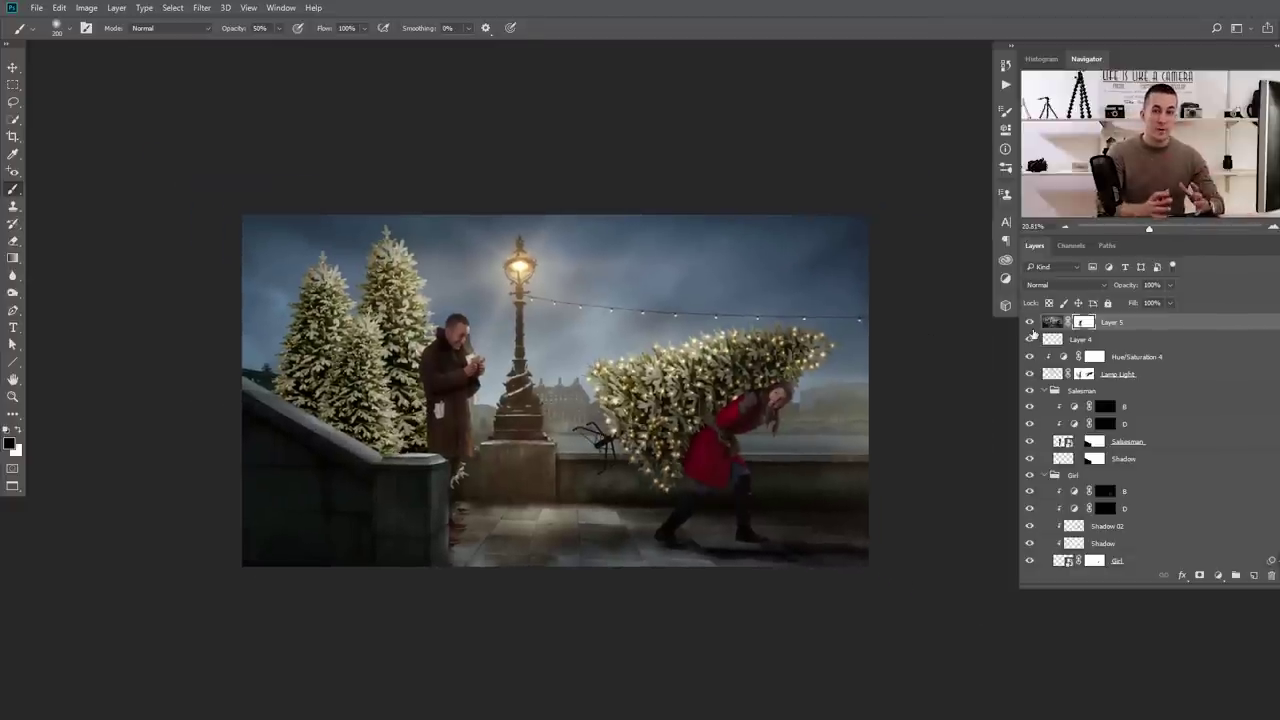
left_click(1031, 338)
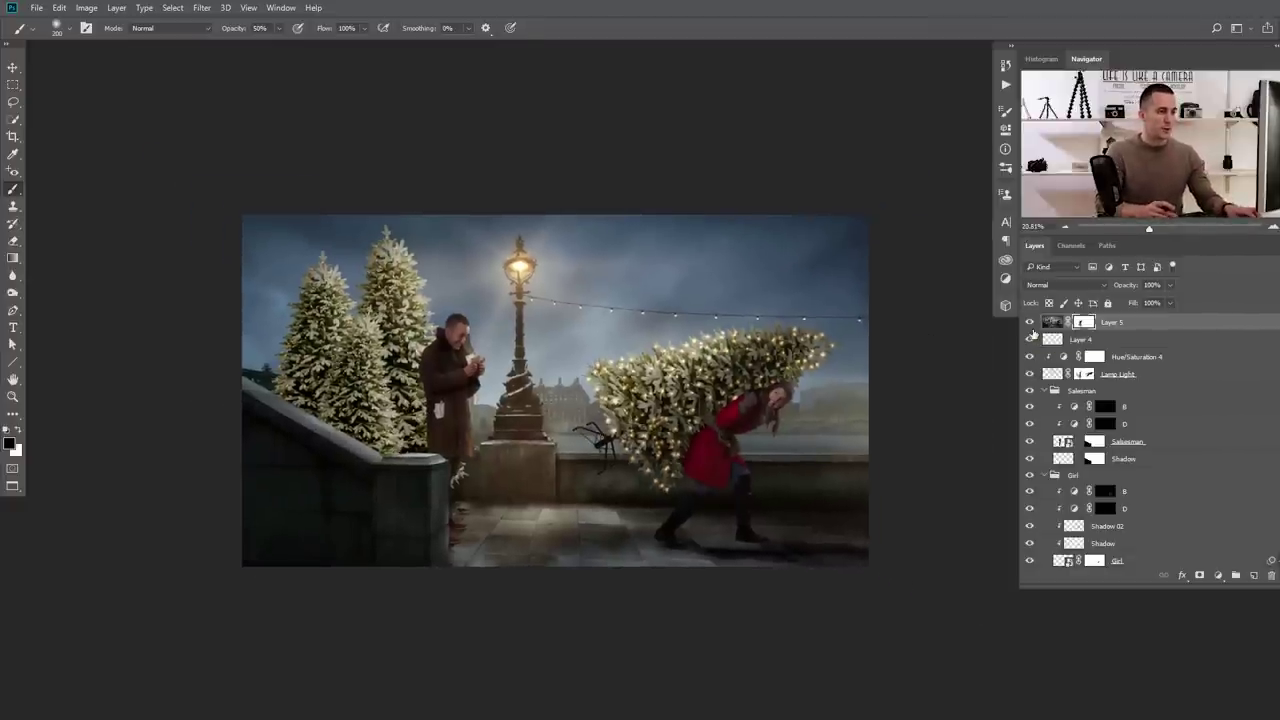
Stamp all visible layers into a new top layer and open it in the Camera Raw filter
key("ctrl+shift+alt+e")
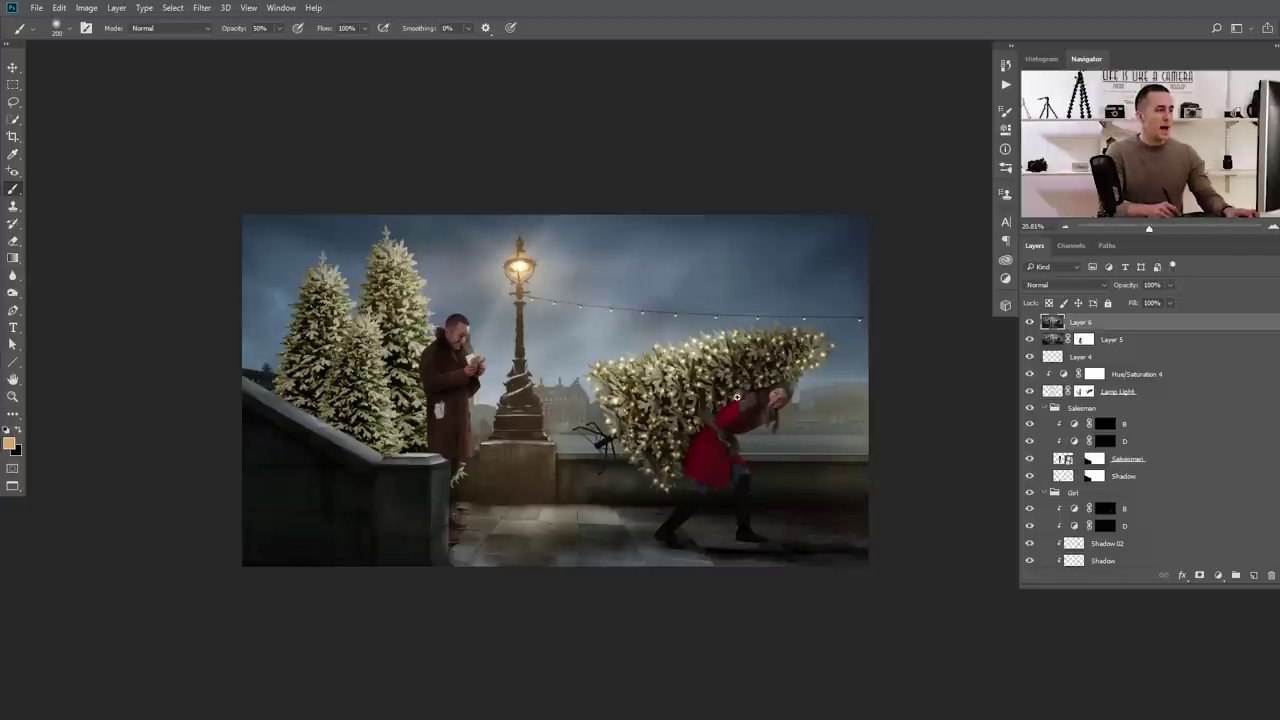
scroll(737, 397, "up", 1)
left_click(202, 7)
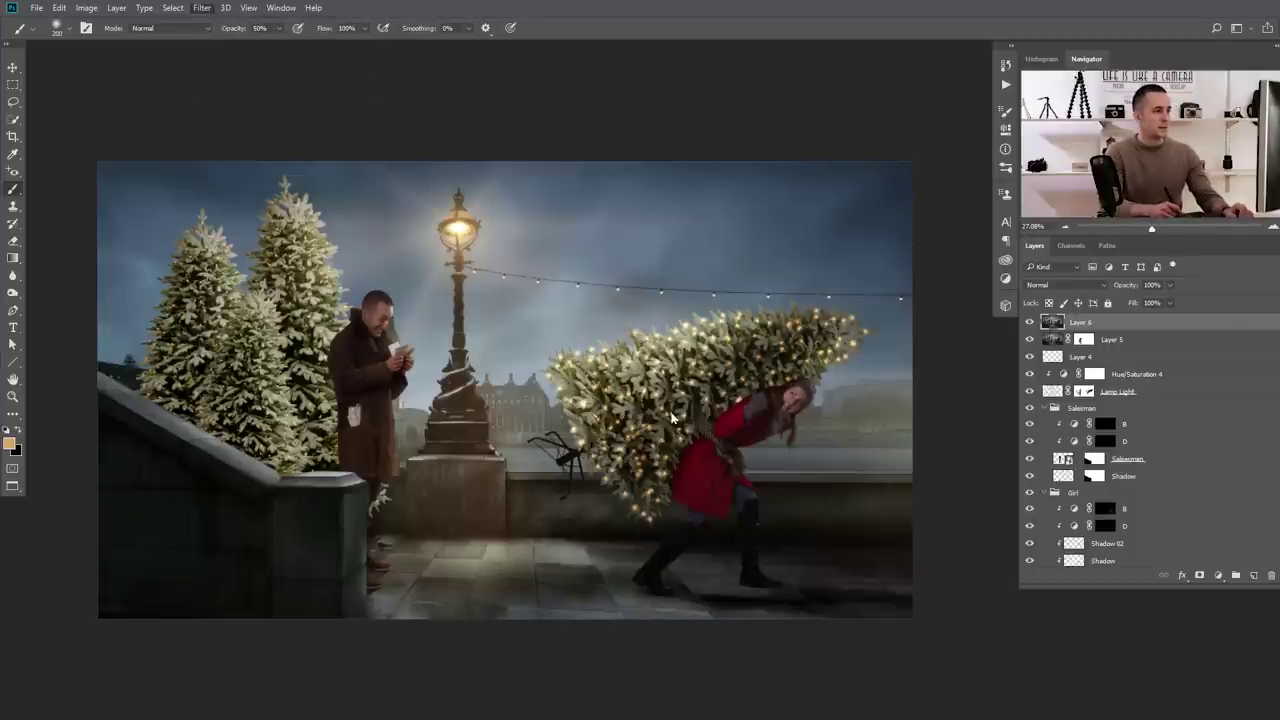
key("shift+ctrl+a")
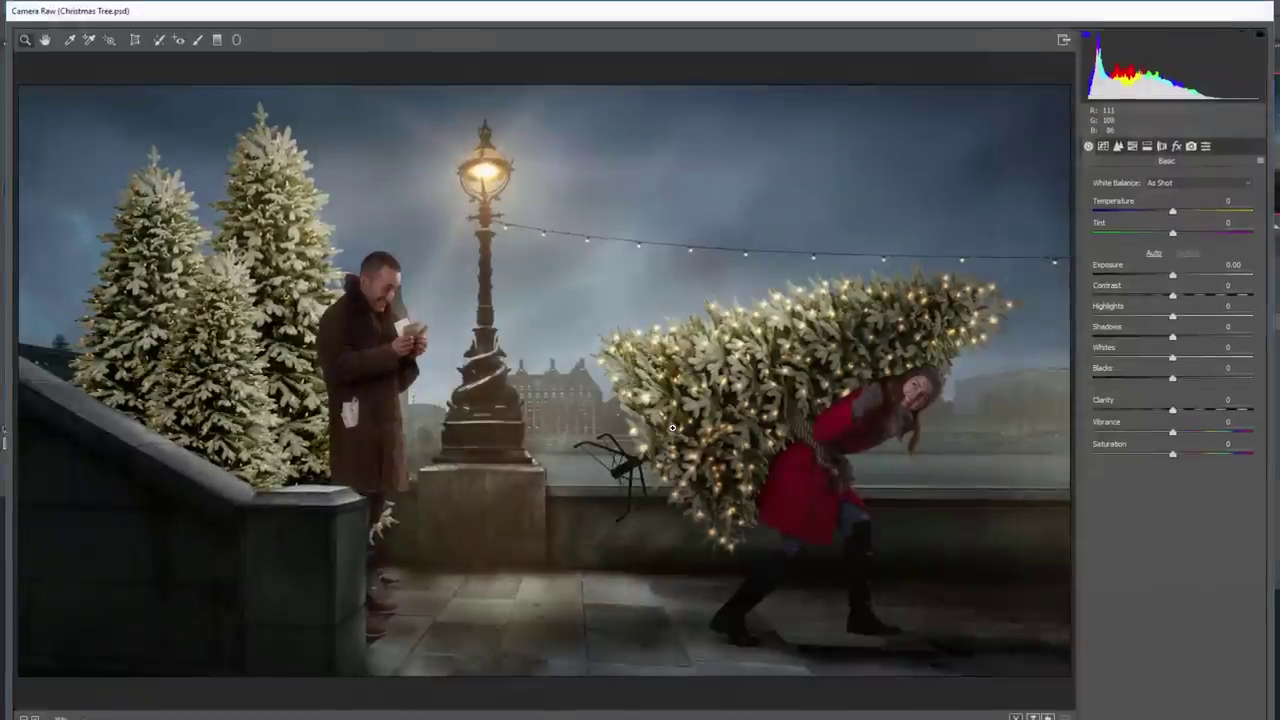
Set Shadows to +48, Blacks to -17, Clarity to +15, Temperature to -9 and Tint to -12
left_click_drag(1174, 338, 1212, 338)
left_click_drag(1173, 378, 1188, 414)
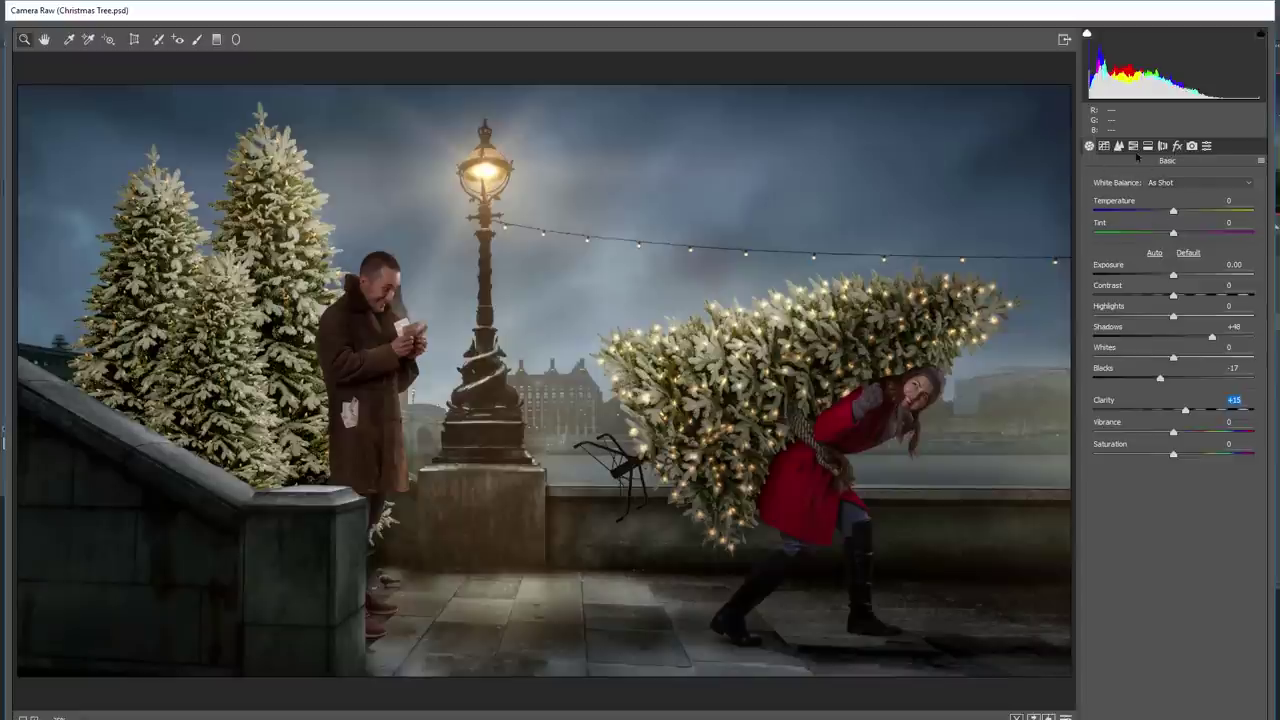
left_click_drag(1170, 214, 1163, 238)
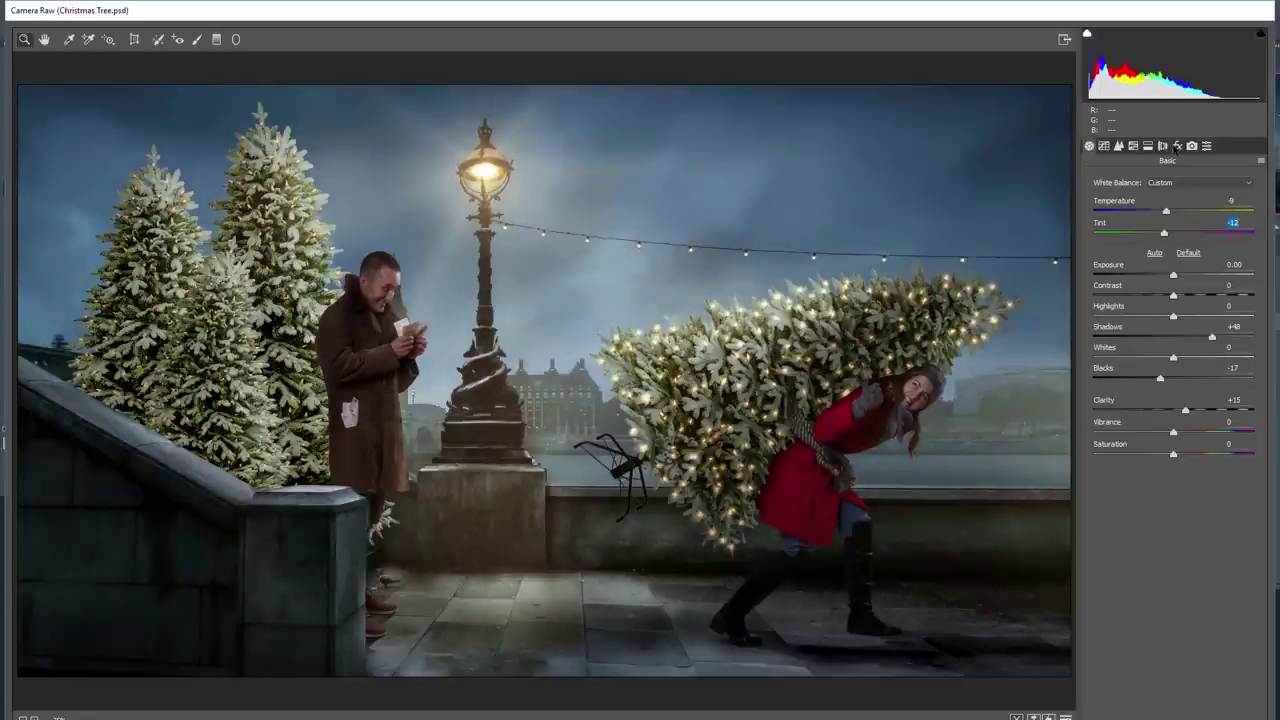
Adjust the sharpening, set Temperature to -7 with a slight Vibrance boost, and apply the Camera Raw edits
left_click(1119, 146)
left_click_drag(1122, 200, 1168, 213)
left_click(1129, 201)
left_click(1089, 146)
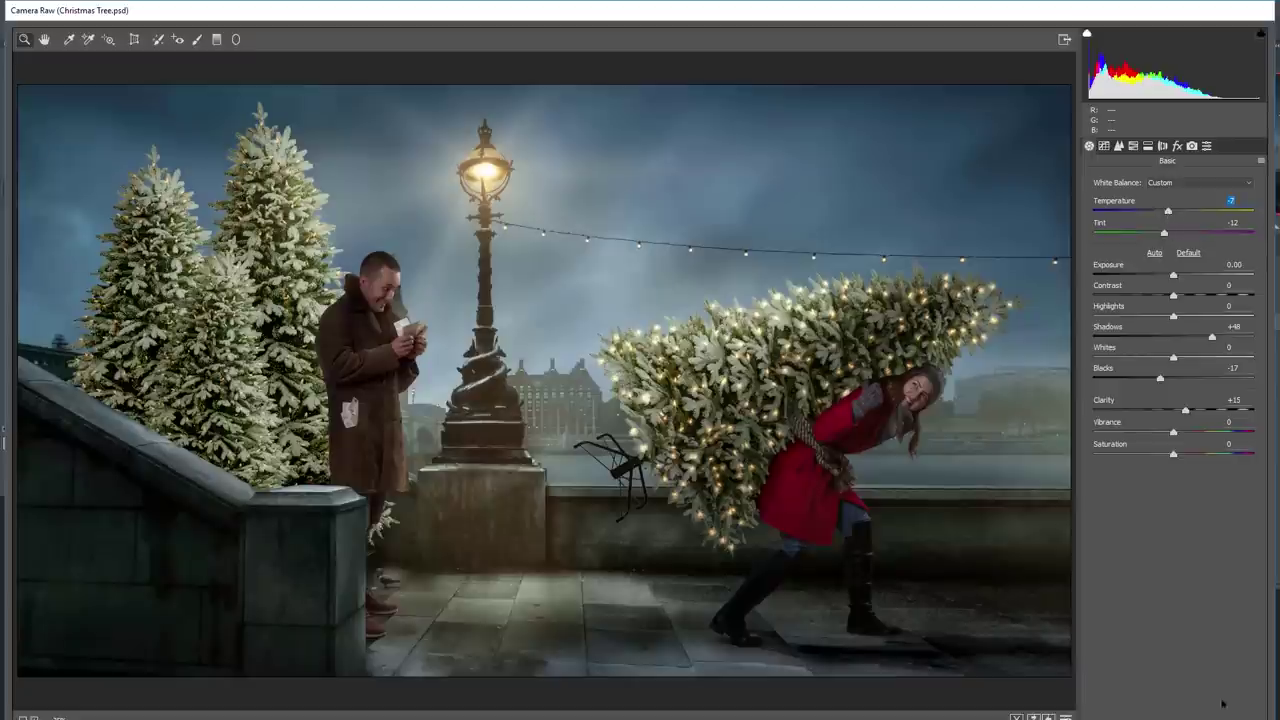
left_click_drag(1174, 434, 1176, 434)
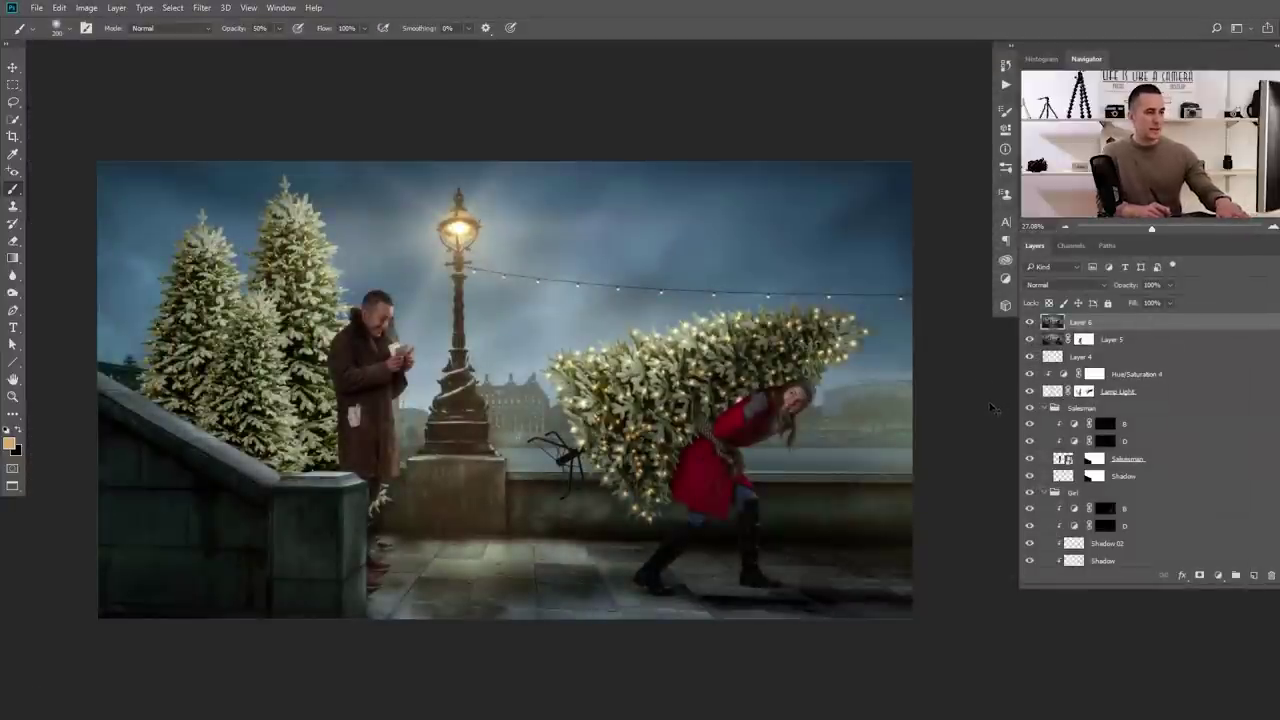
Duplicate the graded merged layer, open the copy in Camera Raw and set Dehaze to -26
key("ctrl+j")
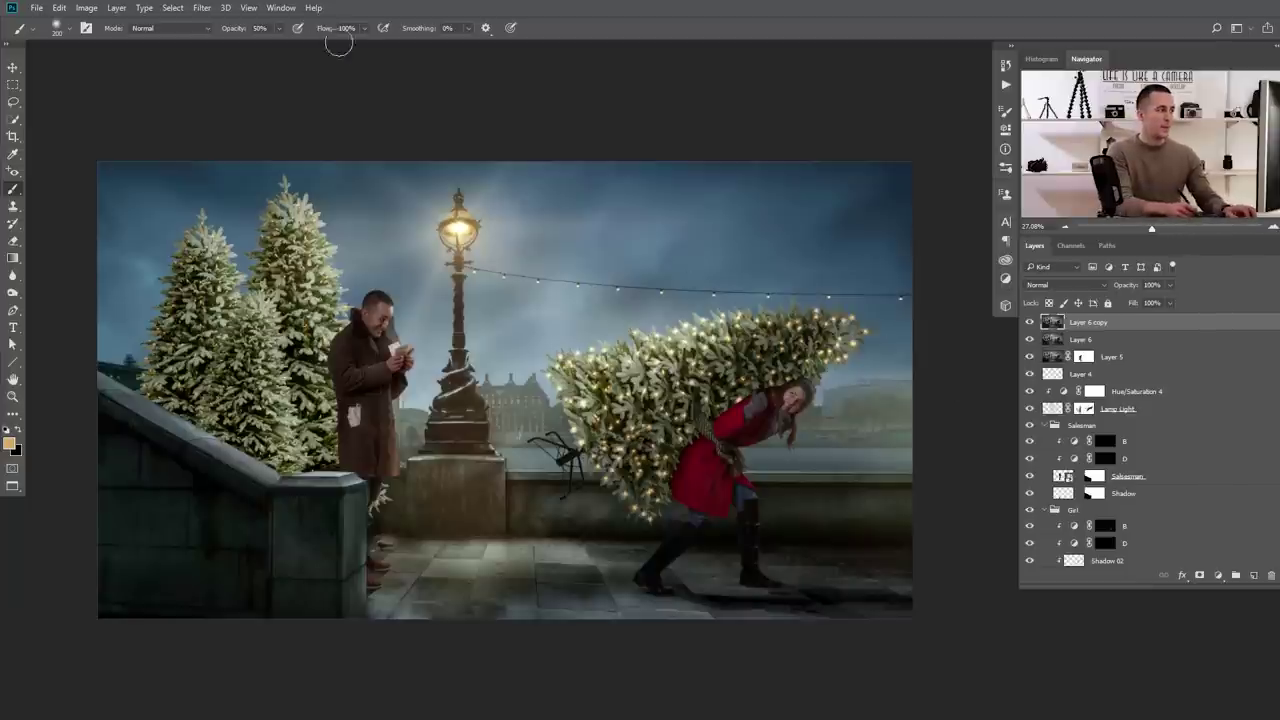
left_click(201, 7)
left_click(340, 86)
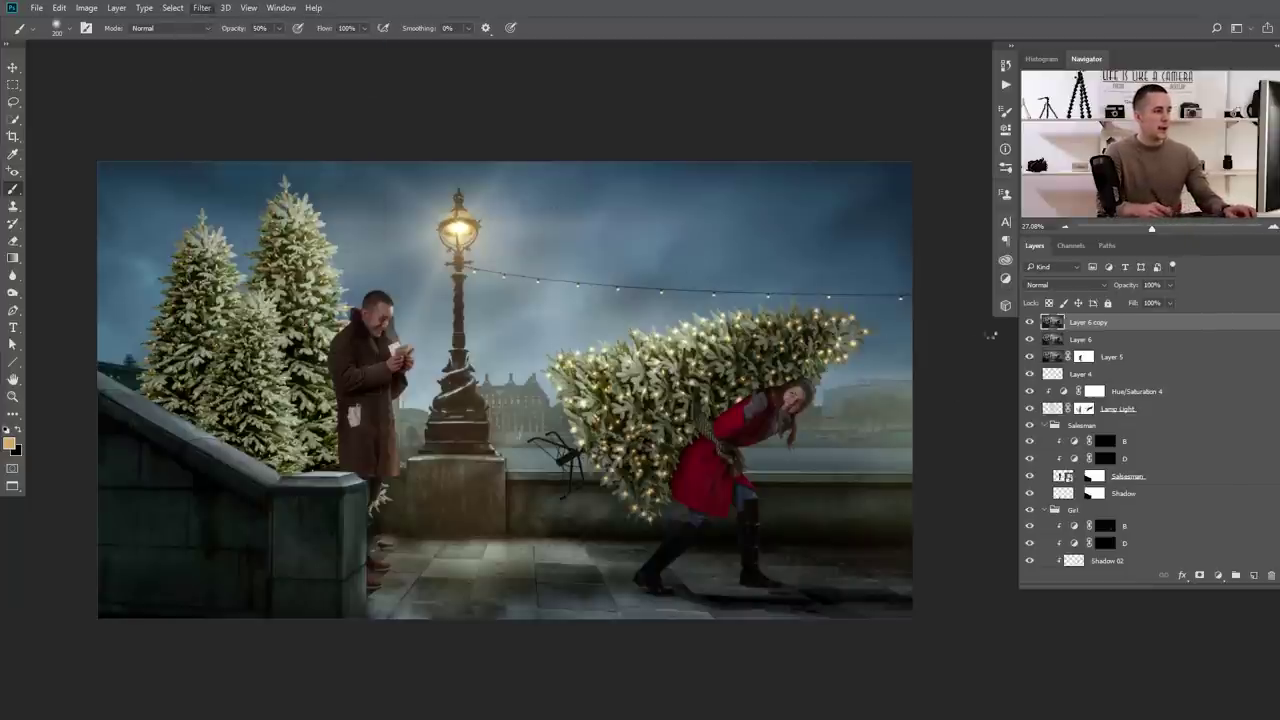
left_click(1177, 147)
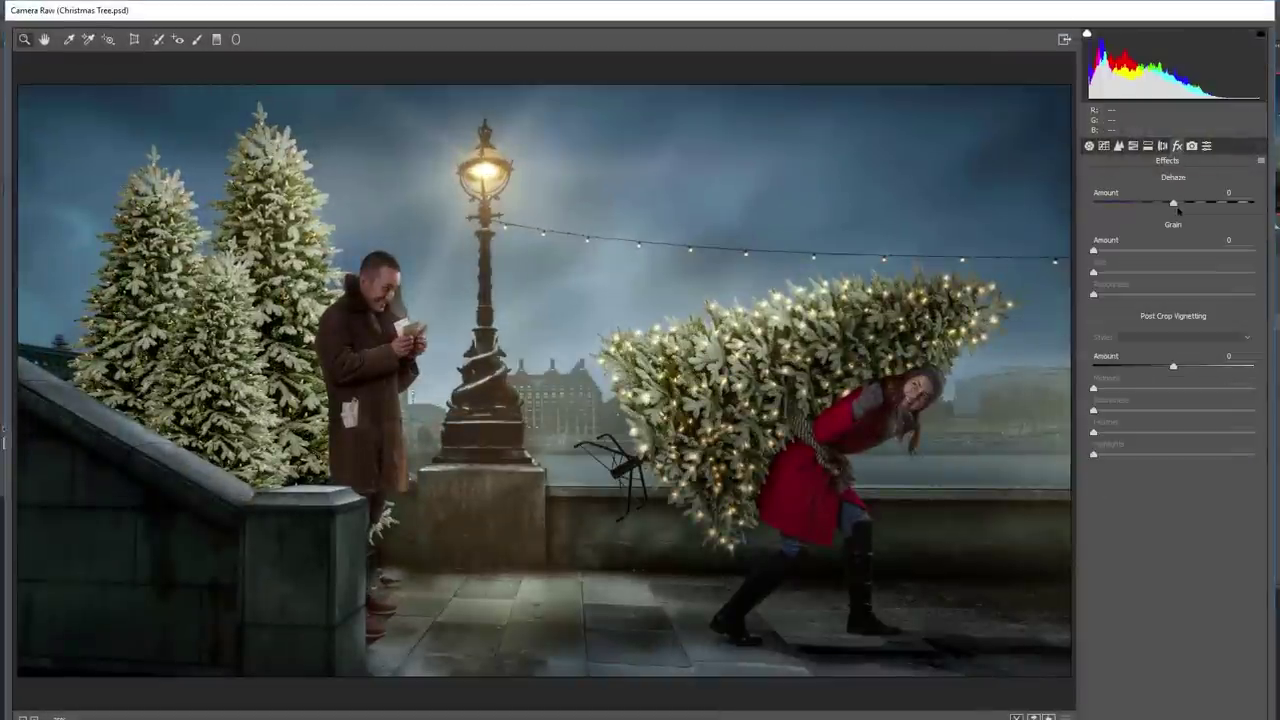
left_click_drag(1173, 203, 1152, 207)
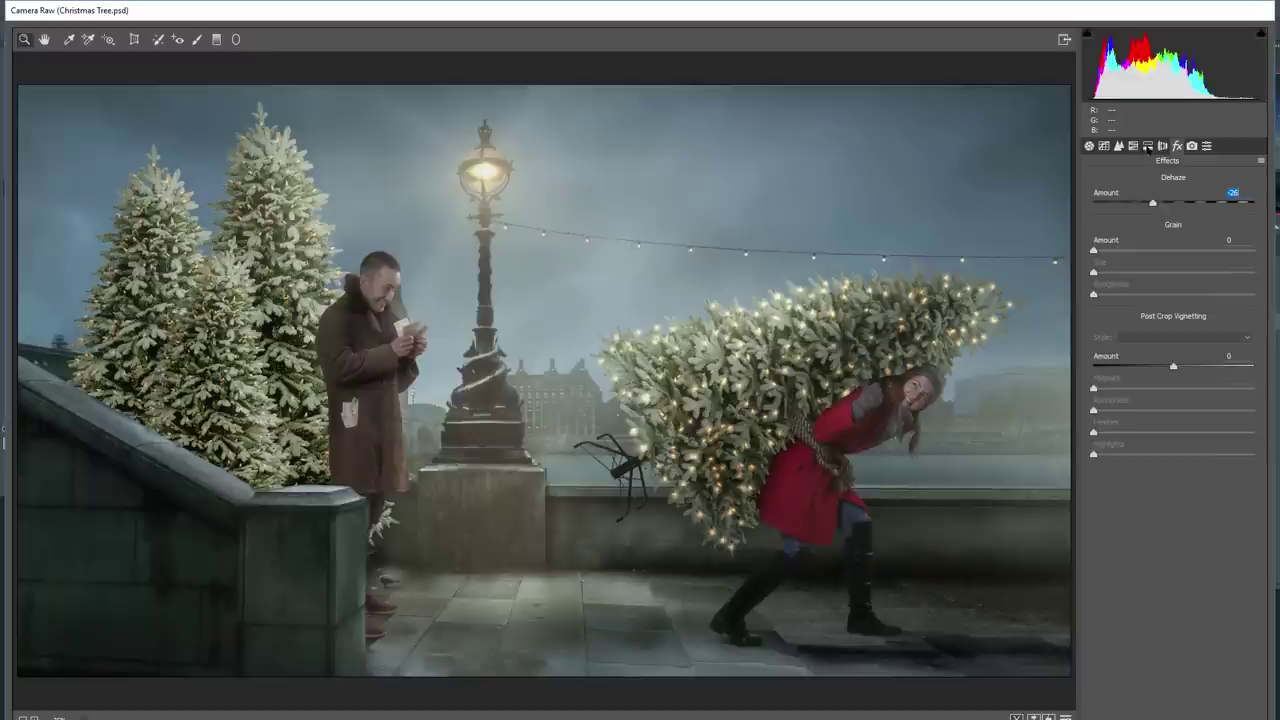
Set Temperature to -11, add a subtle blue split tone to the highlights with Hue 206, and apply the filter
left_click(1089, 146)
left_click_drag(1173, 212, 1165, 214)
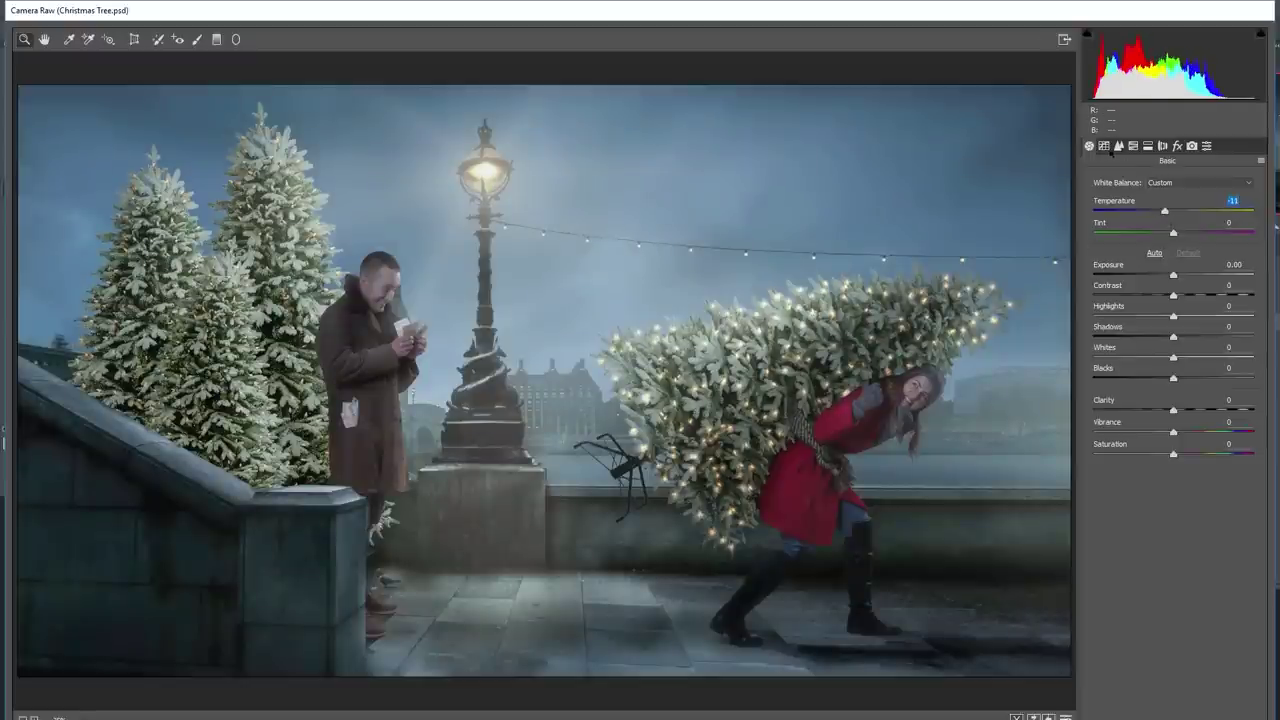
left_click(1133, 150)
left_click(1148, 150)
left_click(1184, 200)
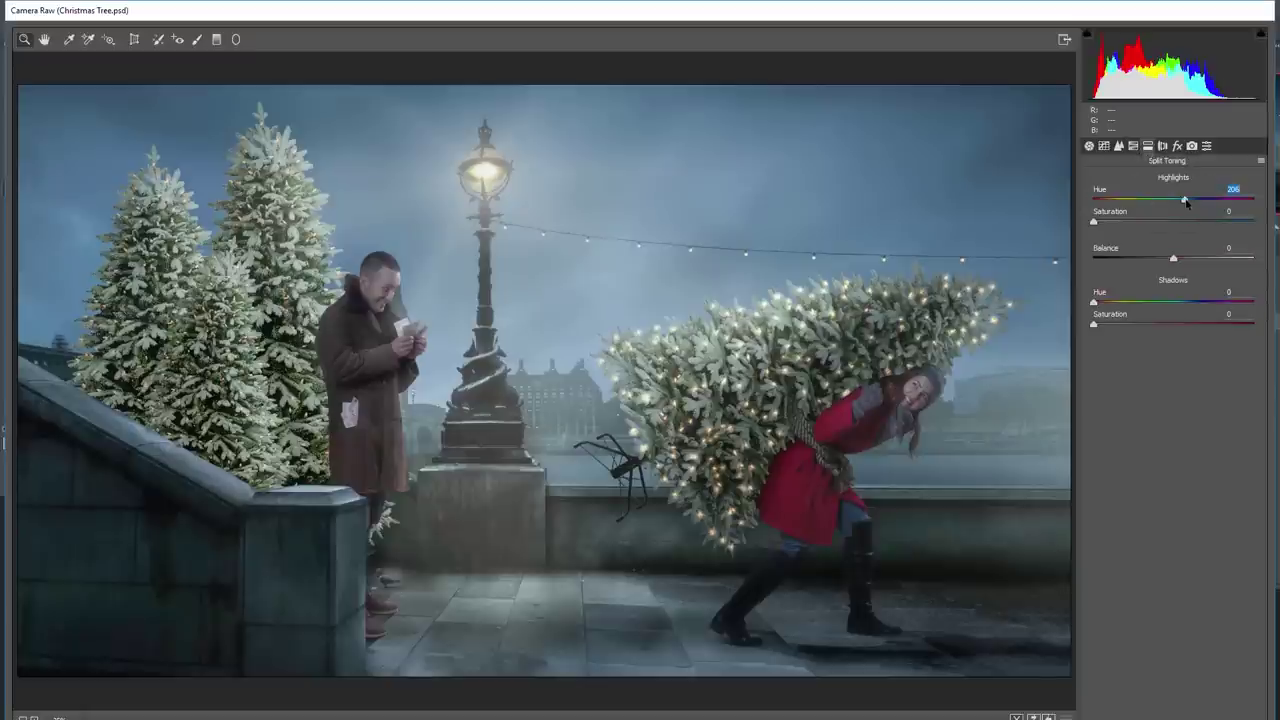
left_click_drag(1094, 222, 1106, 225)
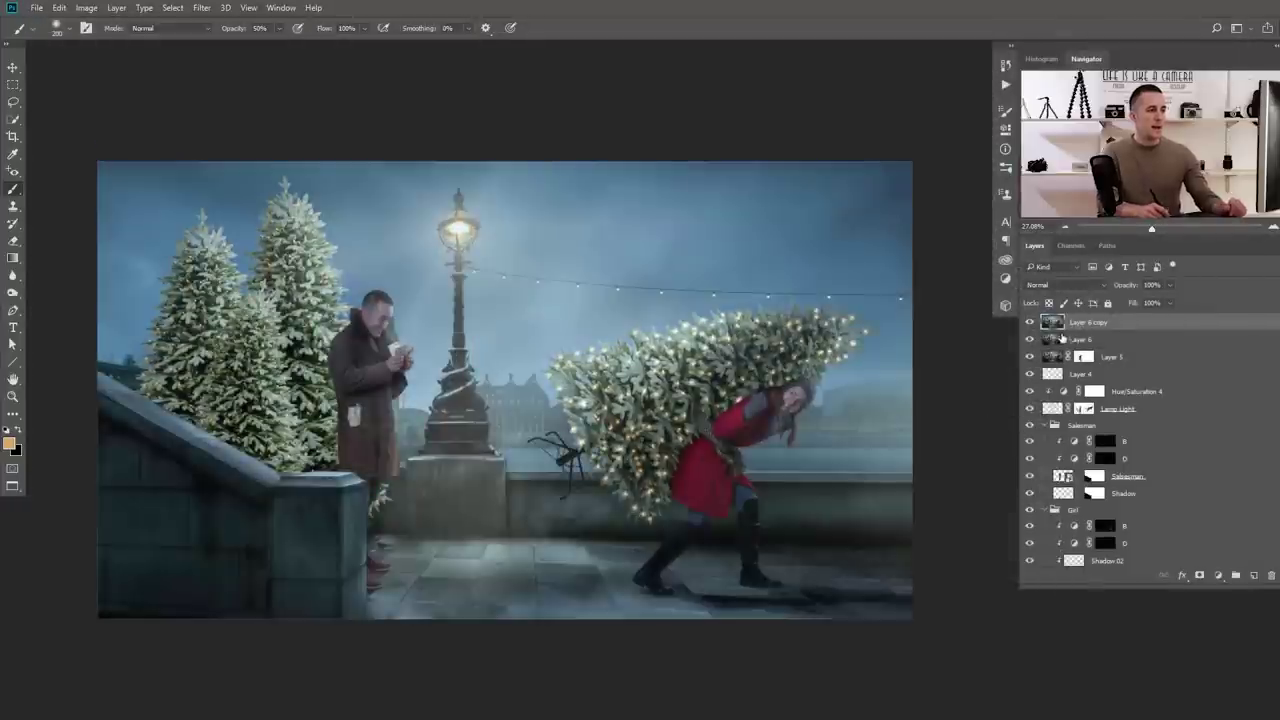
Hide the hazy blue copy with a black mask and paint it back around the scene's edges in white at 50%, switching to 10% opacity
left_click(1199, 576, "alt")
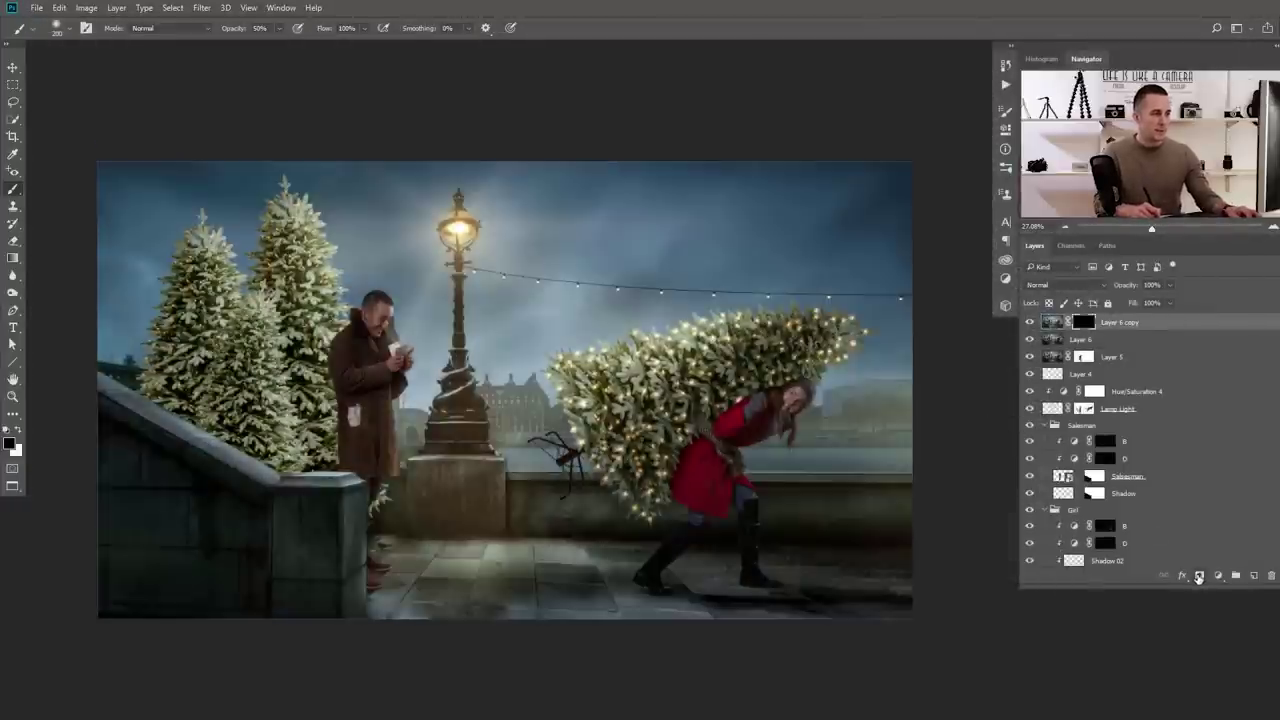
key("x")
key("bracketright")
key("bracketright")
key("bracketright")
key("bracketright")
key("bracketright")
key("bracketright")
key("bracketright")
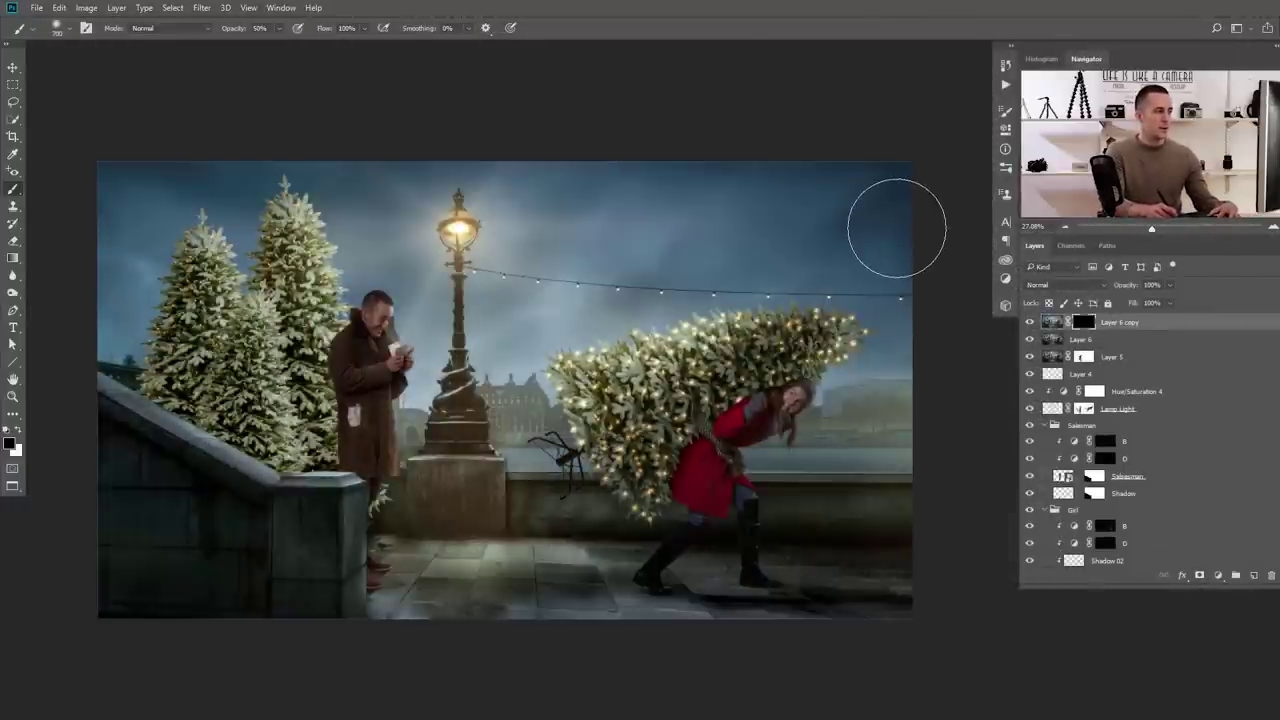
mouse_move(903, 245)
left_mouse_down()
mouse_move(787, 161)
mouse_move(882, 214)
mouse_move(460, 140)
mouse_move(84, 220)
mouse_move(152, 181)
mouse_move(110, 300)
left_mouse_up()
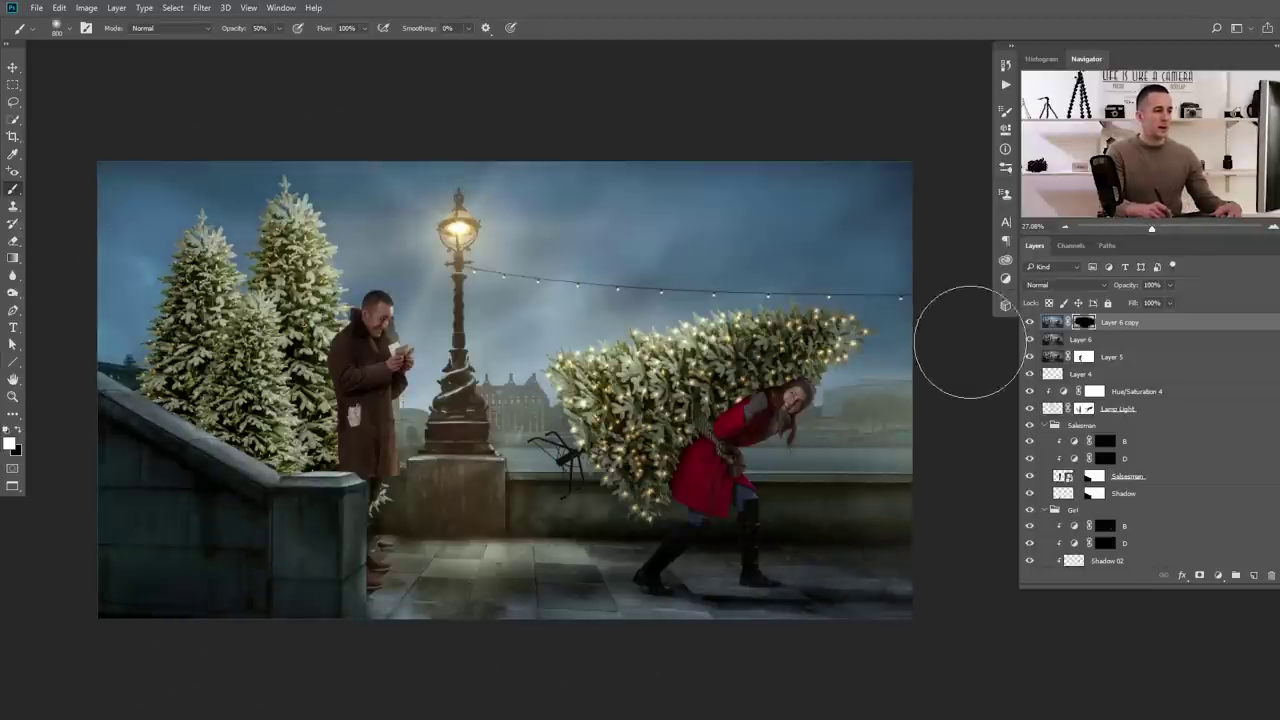
key("1")
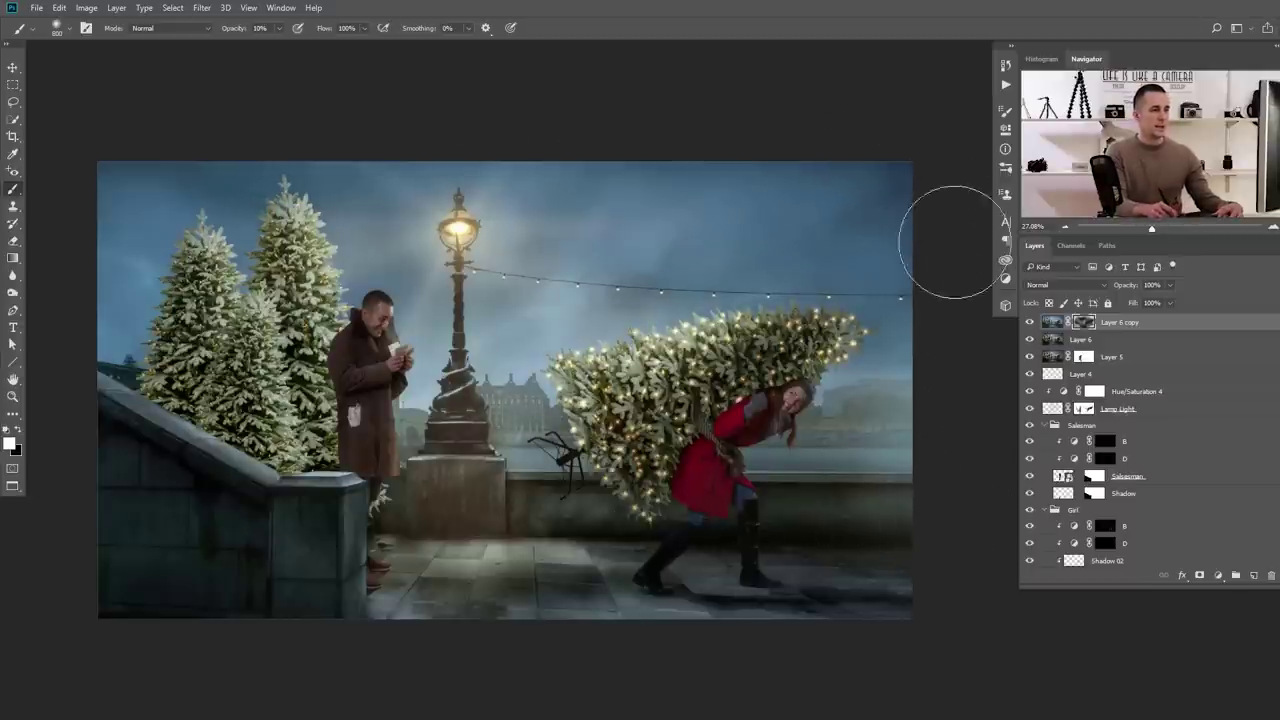
Compare the scene with and without the masked haze layer
left_click(1029, 322)
left_click(1029, 322)
left_click(1030, 322)
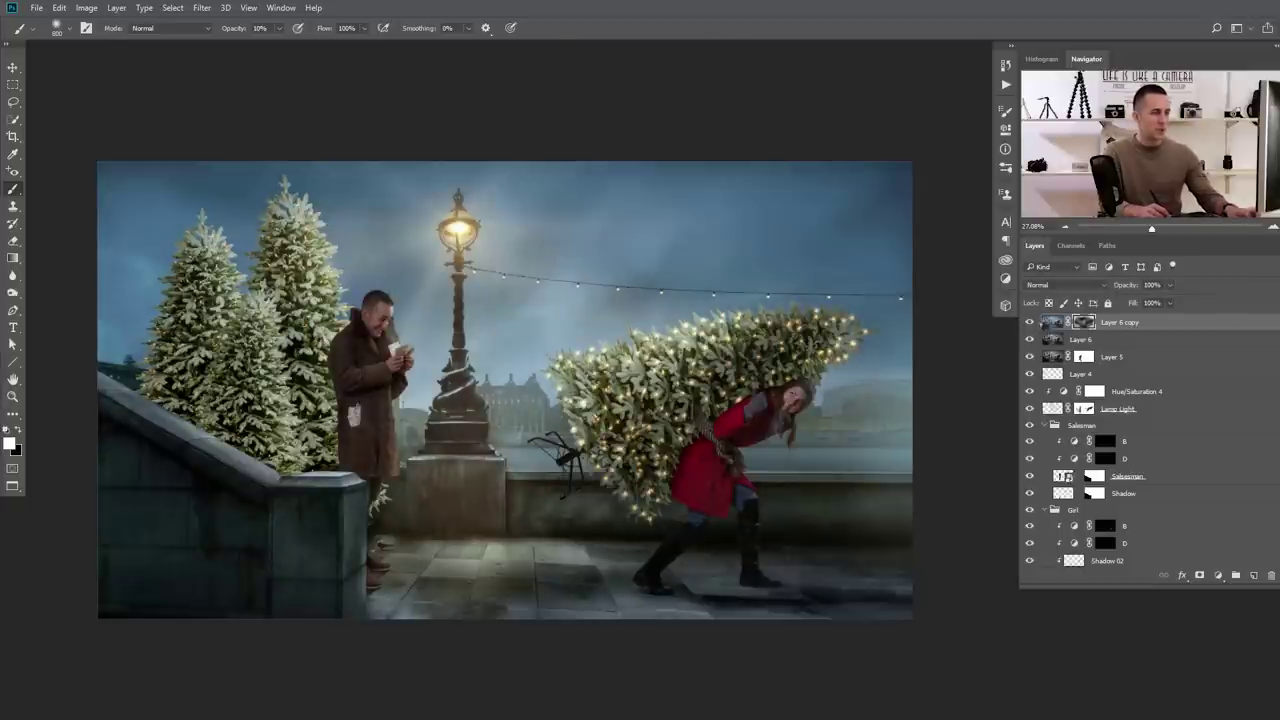
Stamp all visible layers, including the masked haze, into a new layer and open it in Camera Raw
key("ctrl+alt+shift+e")
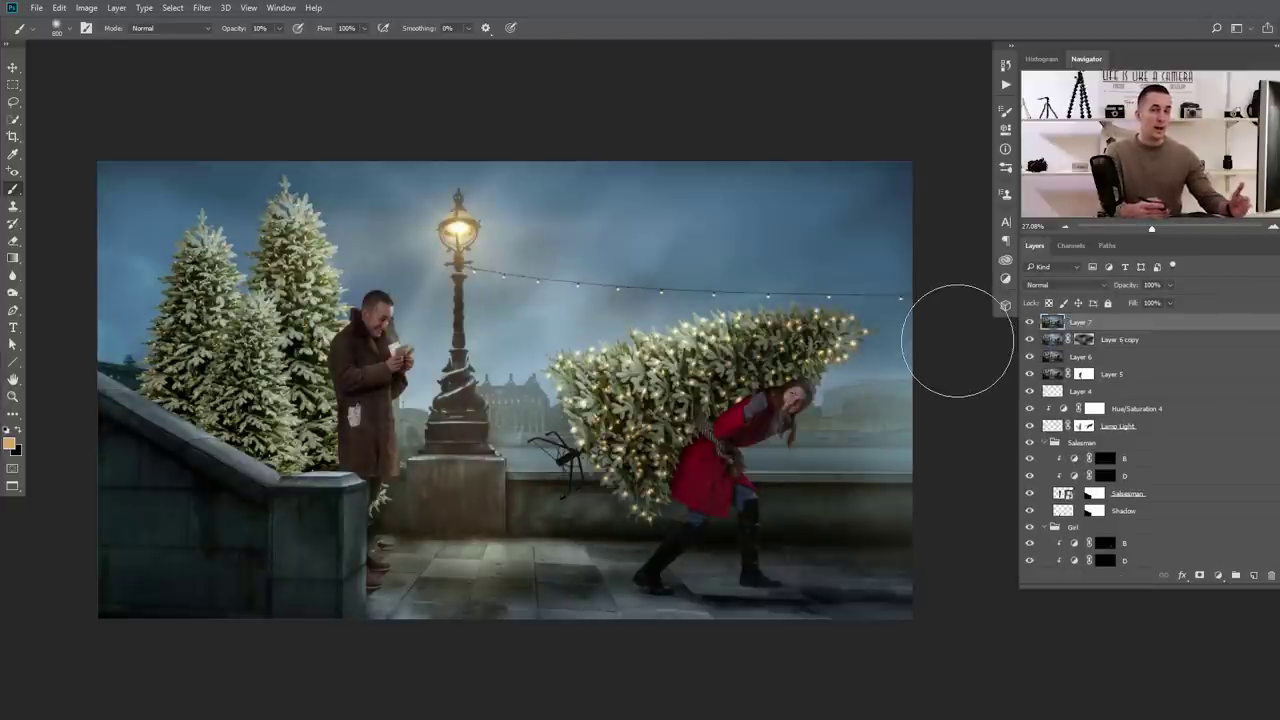
left_click(201, 7)
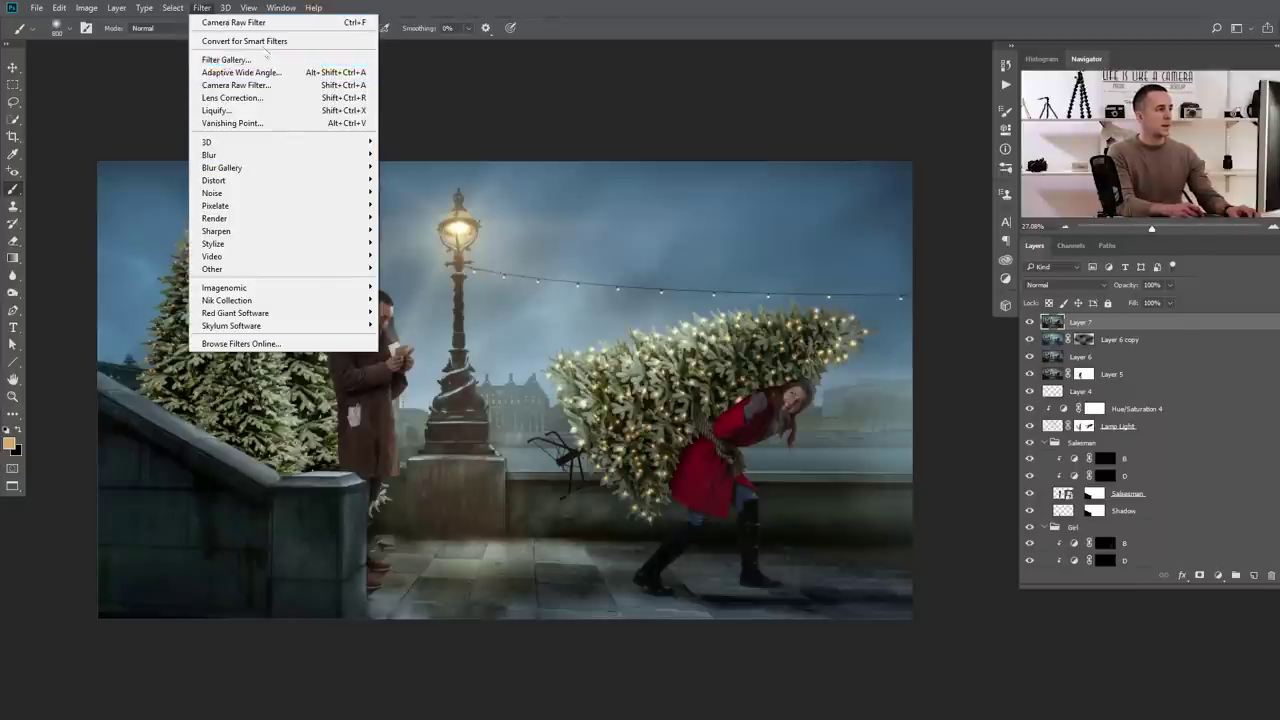
left_click(240, 85)
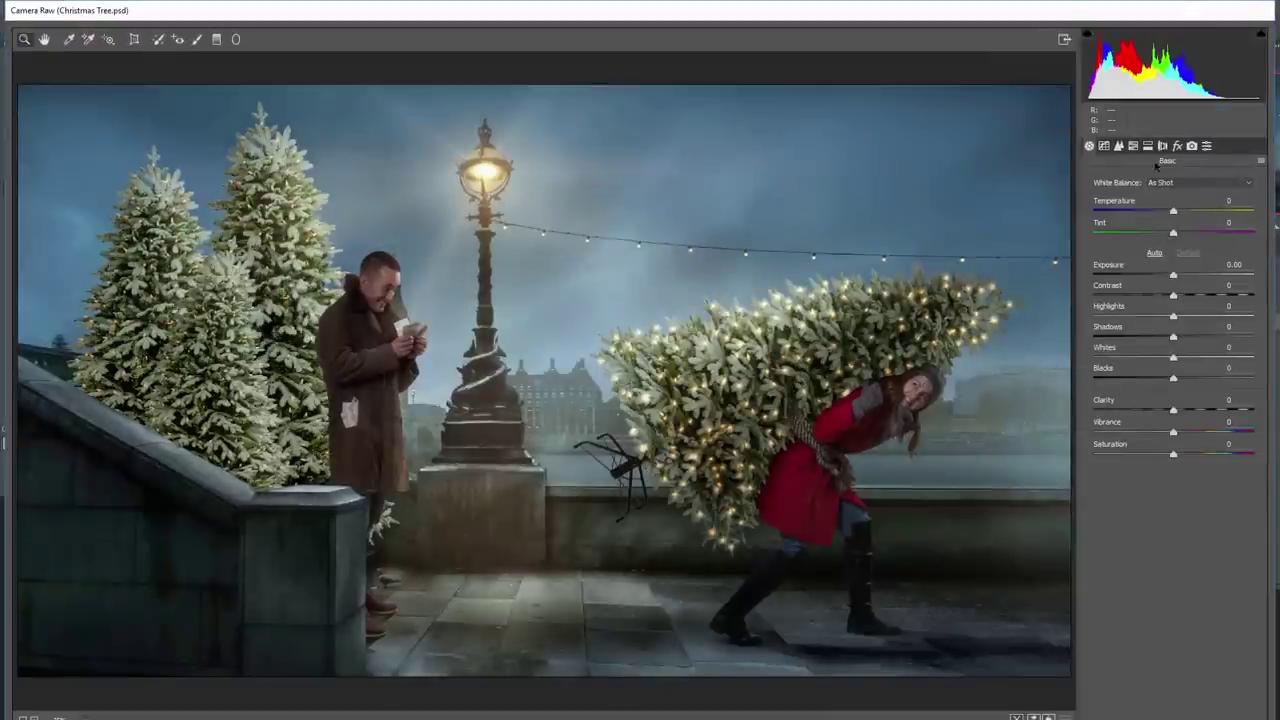
Try a split tone with shadows at Hue 210, Saturation 7 and highlights at Hue 29, Saturation 10
left_click(1147, 145)
left_click_drag(1170, 302, 1185, 303)
left_click_drag(1097, 329, 1106, 330)
left_click_drag(1094, 200, 1109, 221)
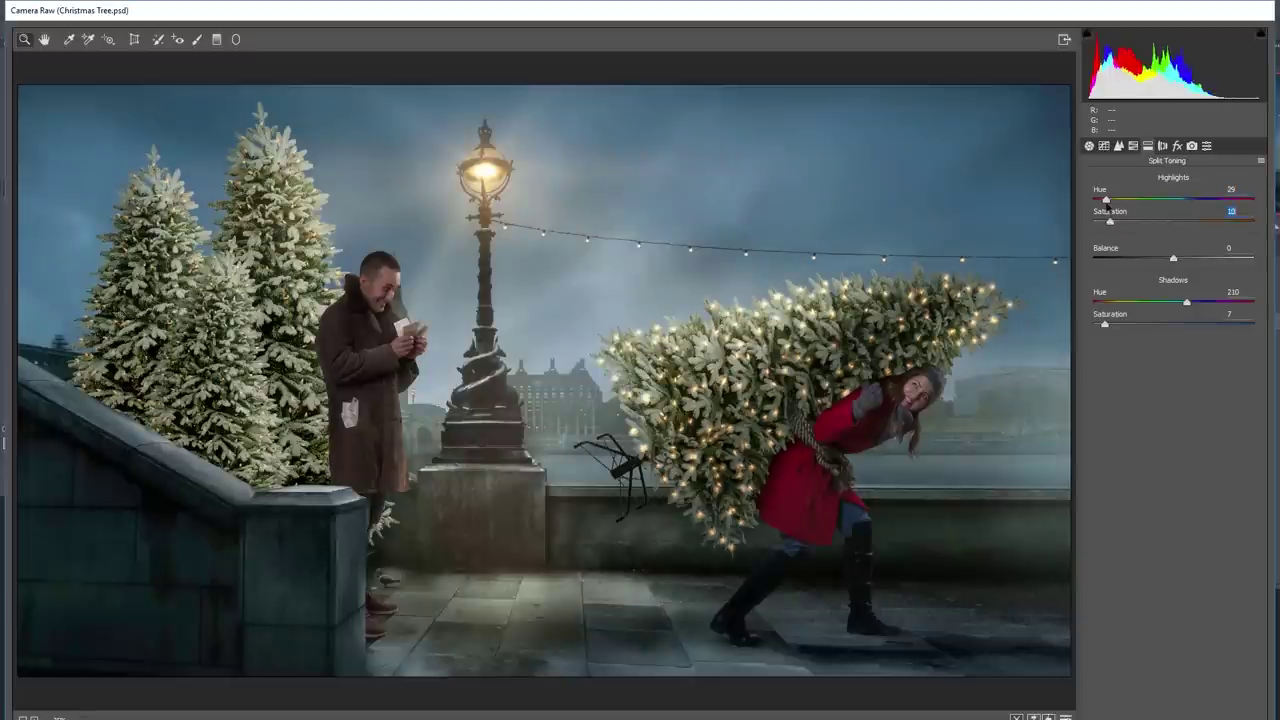
Set the split toning shadows to Hue 5, Saturation 10 and the highlights to Hue 198, Saturation 13
left_click_drag(1174, 303, 1096, 303)
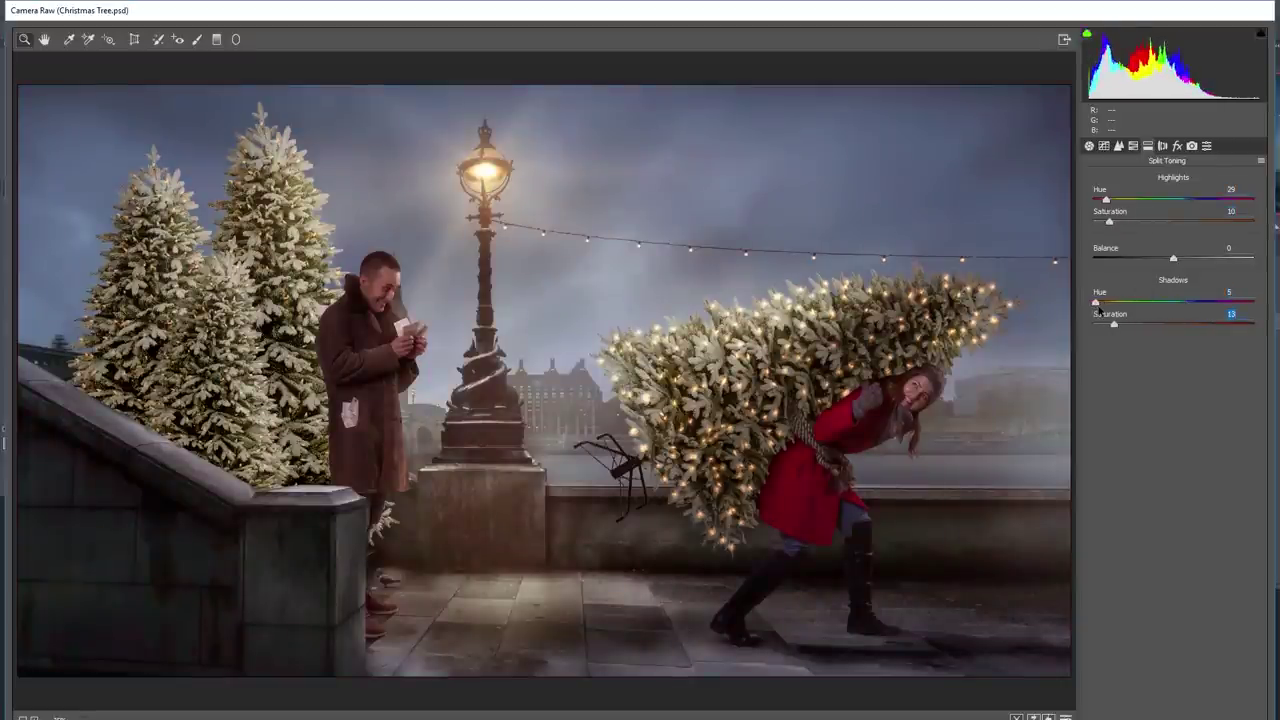
left_click_drag(1106, 200, 1124, 227)
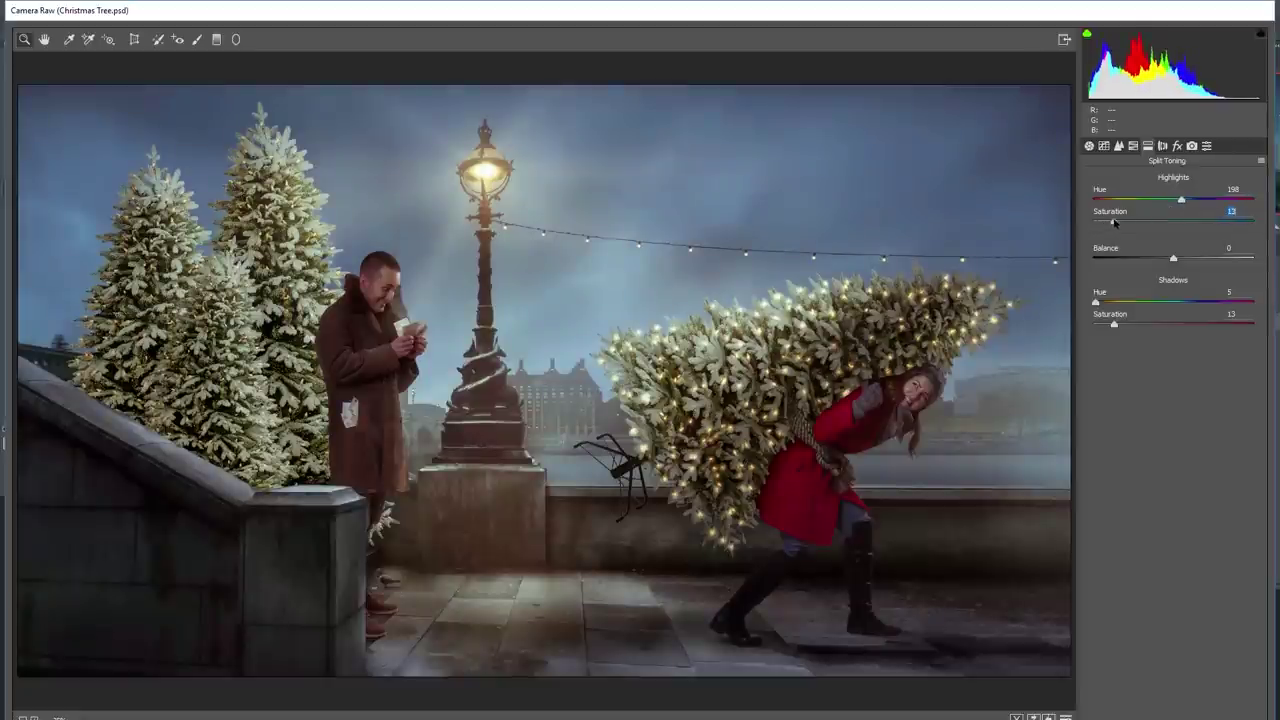
mouse_move(1114, 325)
left_mouse_down()
mouse_move(1130, 325)
mouse_move(1111, 328)
left_mouse_up()
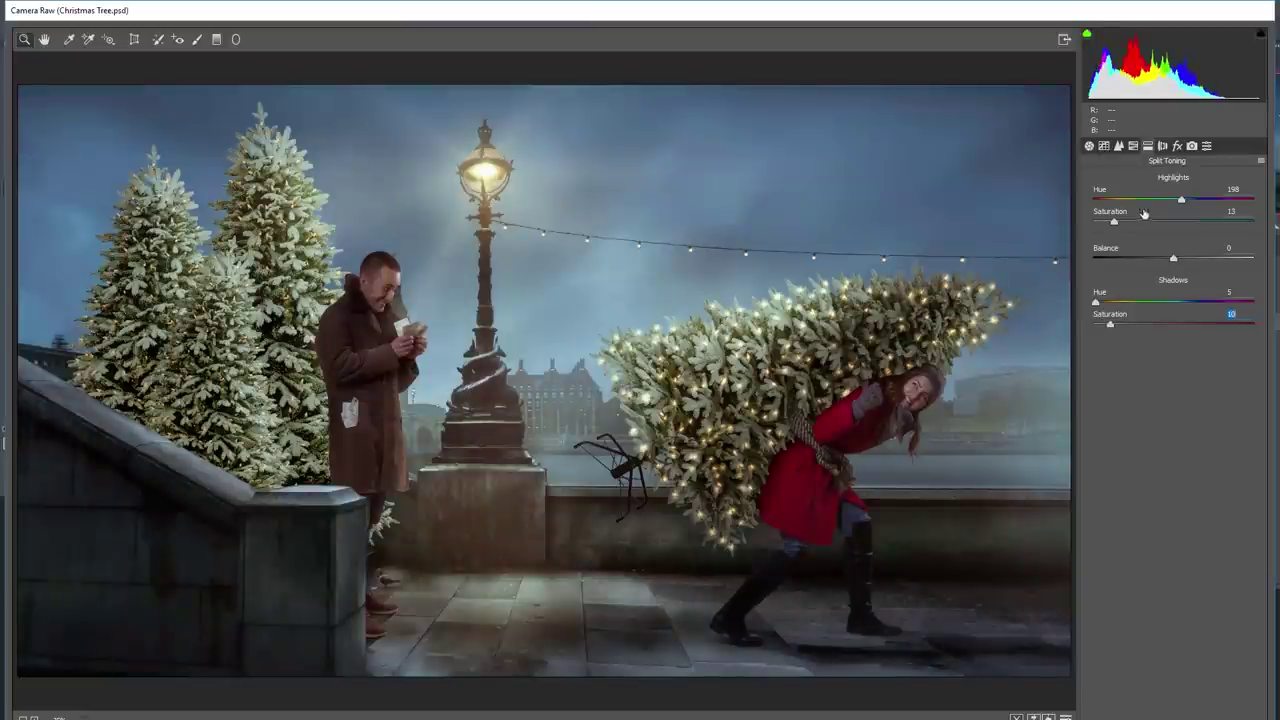
Set the split toning highlights to Hue 216, Saturation 13 and the shadows to Hue 20, Saturation 14
left_click_drag(1134, 204, 1113, 203)
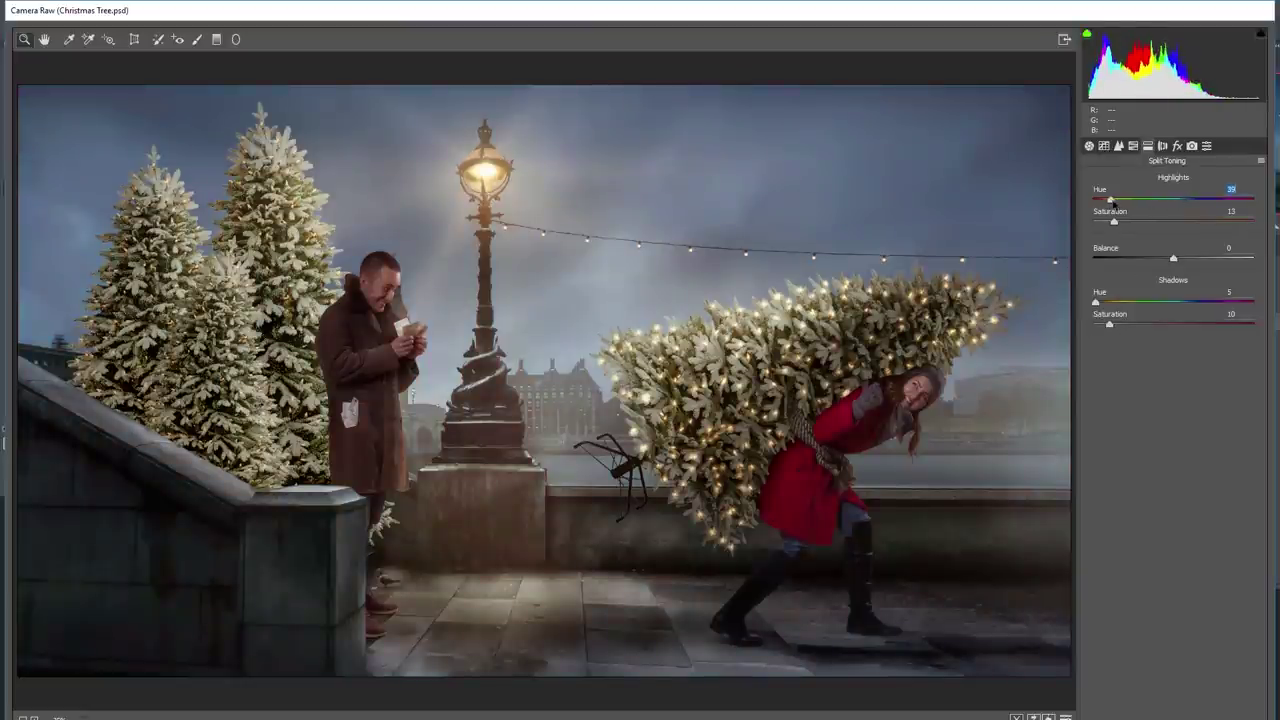
left_click_drag(1096, 302, 1127, 302)
left_click_drag(1123, 200, 1190, 200)
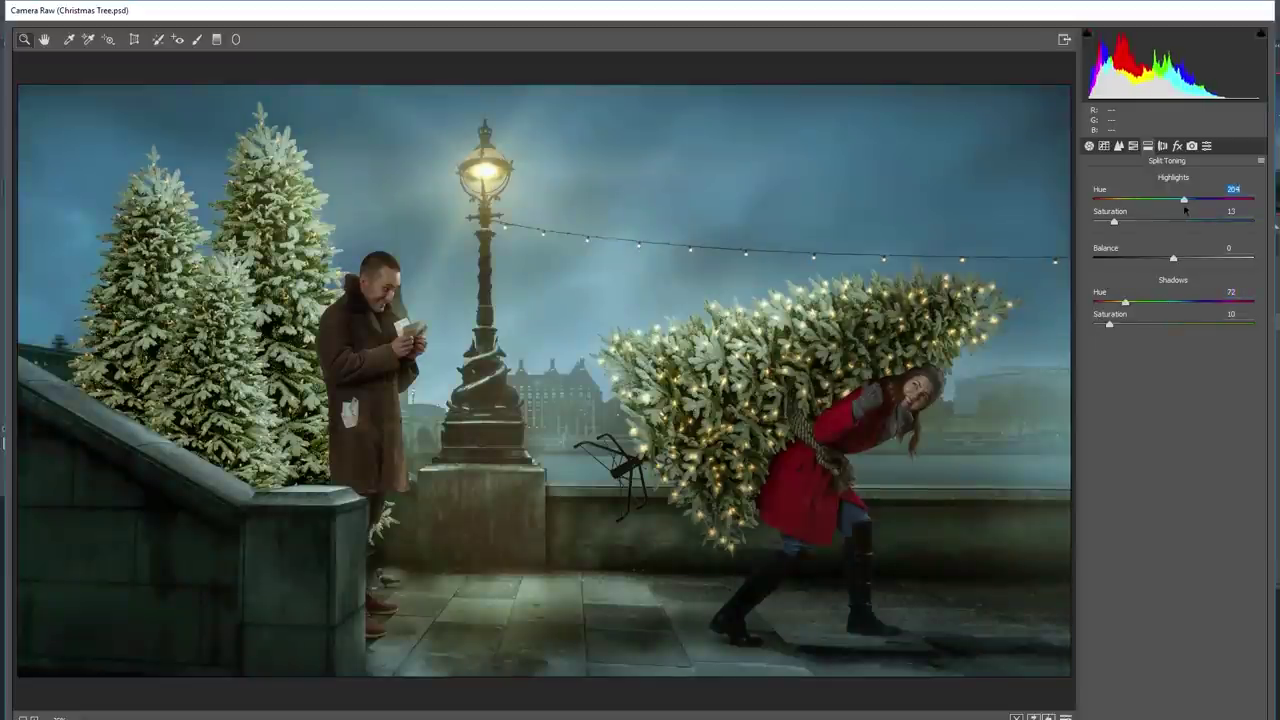
mouse_move(1110, 325)
left_mouse_down()
mouse_move(1114, 303)
mouse_move(1101, 313)
mouse_move(1116, 325)
left_mouse_up()
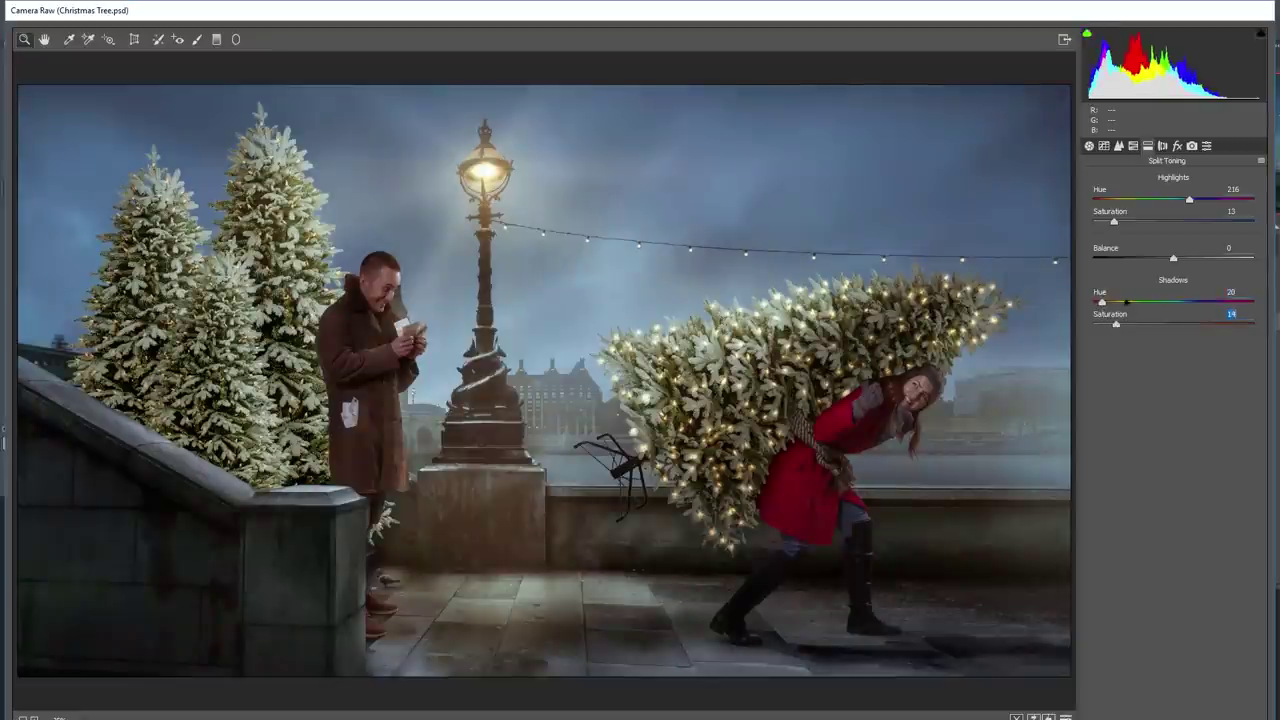
Apply Dehaze +5 with a post-crop vignette of -9, and sharpen with Amount 50 and Radius 0.8
left_click(1177, 147)
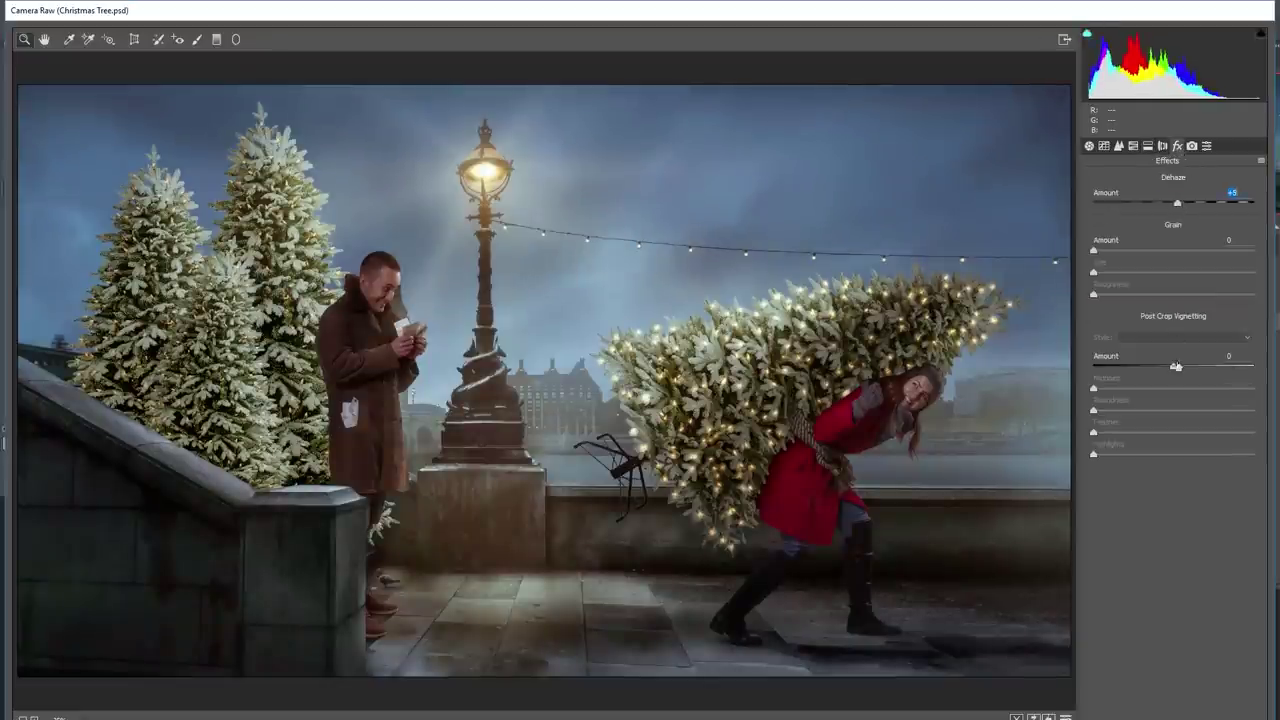
left_click_drag(1176, 367, 1166, 367)
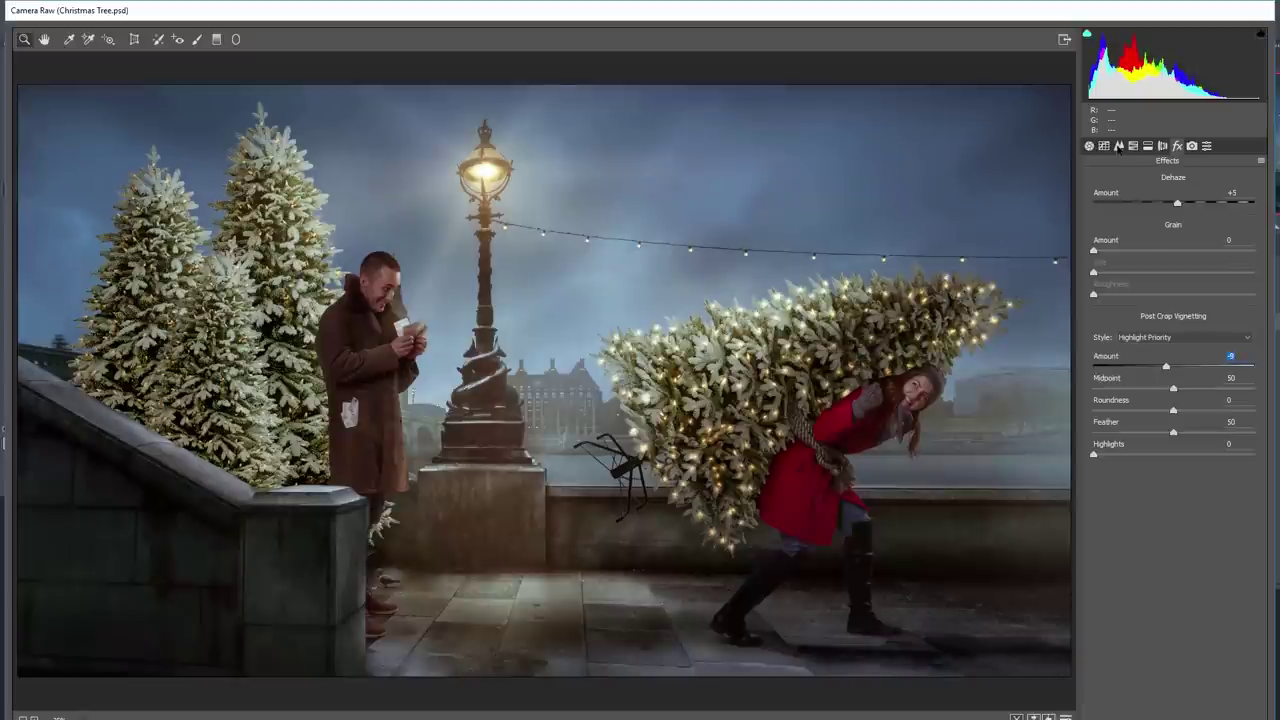
left_click(1118, 147)
left_click_drag(1123, 224, 1112, 228)
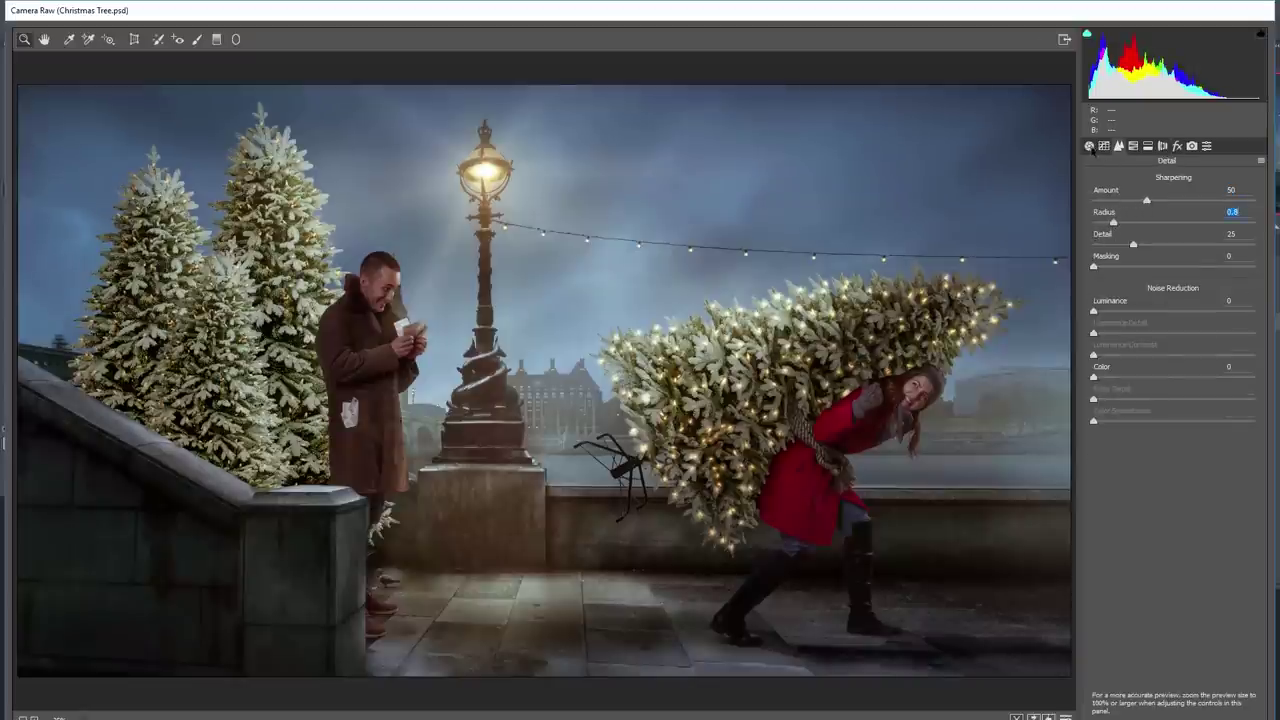
Set the basic adjustments to Contrast +11, Temperature -1, Tint -3 and Clarity +12
left_click(1090, 147)
left_click_drag(1172, 298, 1183, 298)
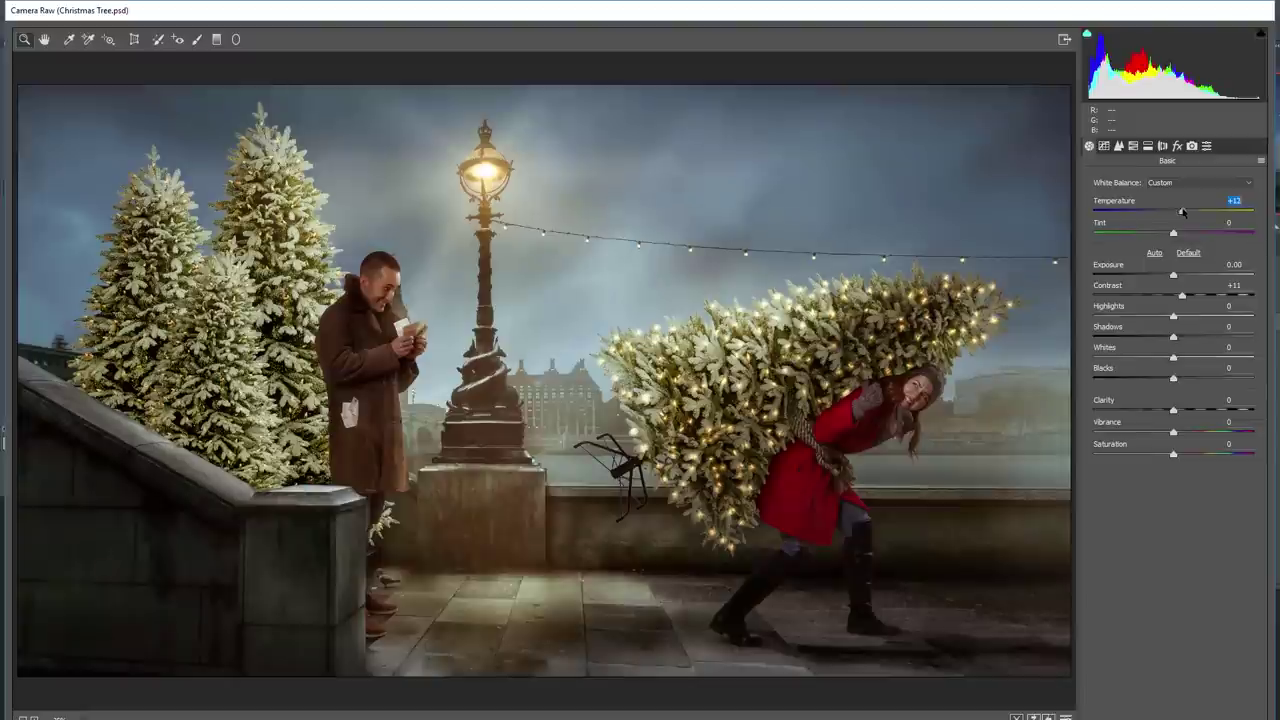
left_click(1176, 211)
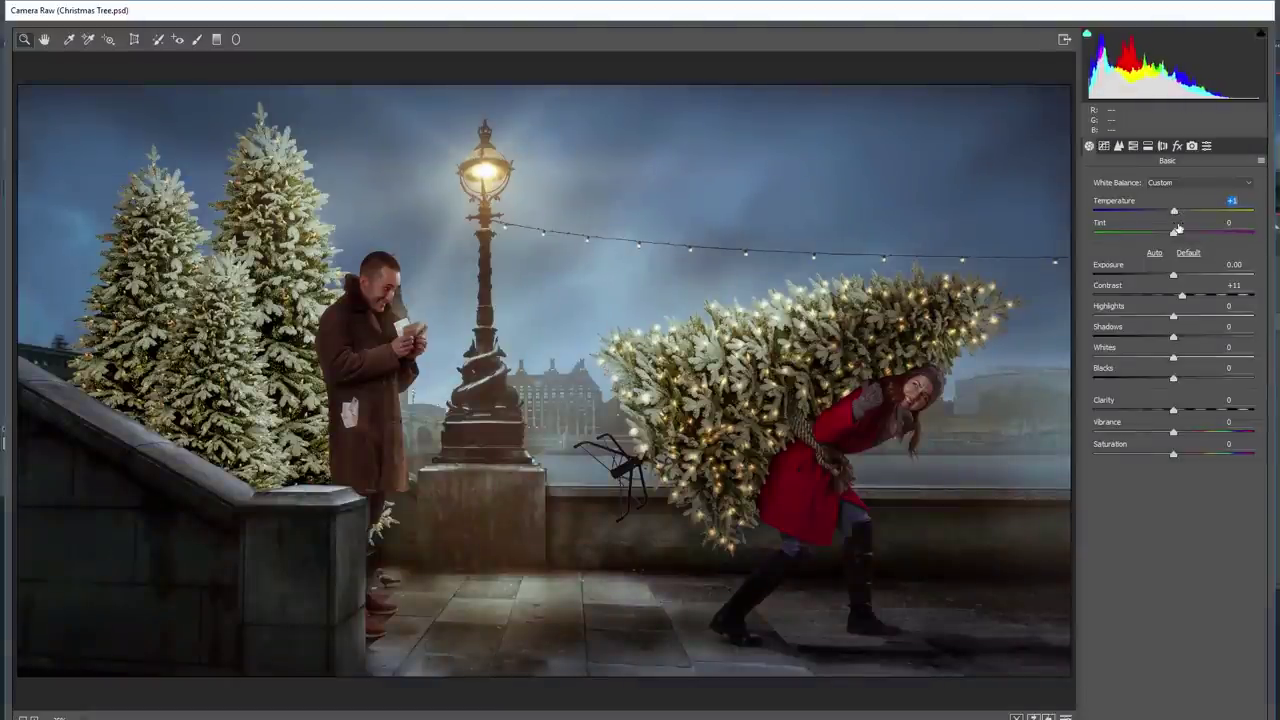
left_click_drag(1173, 213, 1174, 209)
left_click_drag(1182, 411, 1185, 412)
Compare the image with and without the Camera Raw adjustments, and apply them to the stamped layer
key("p")
key("p")
key("p")
key("p")
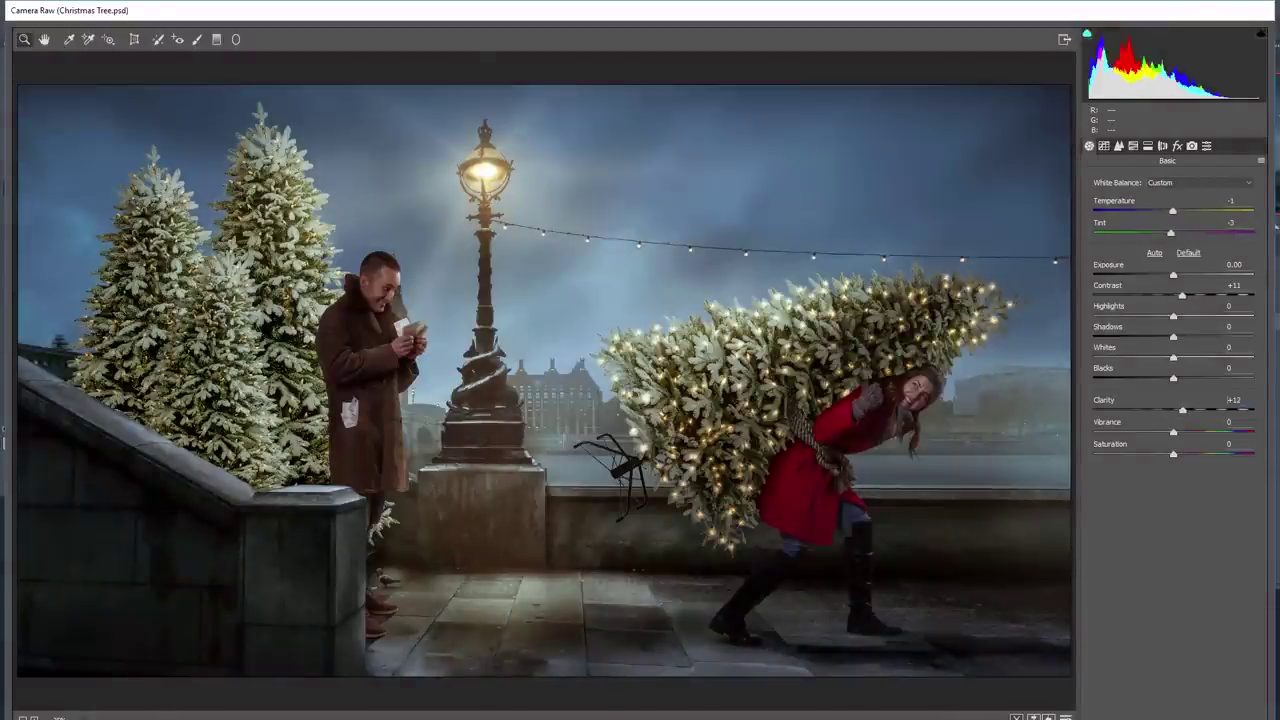
key("Return")
left_click_drag(630, 483, 641, 468)
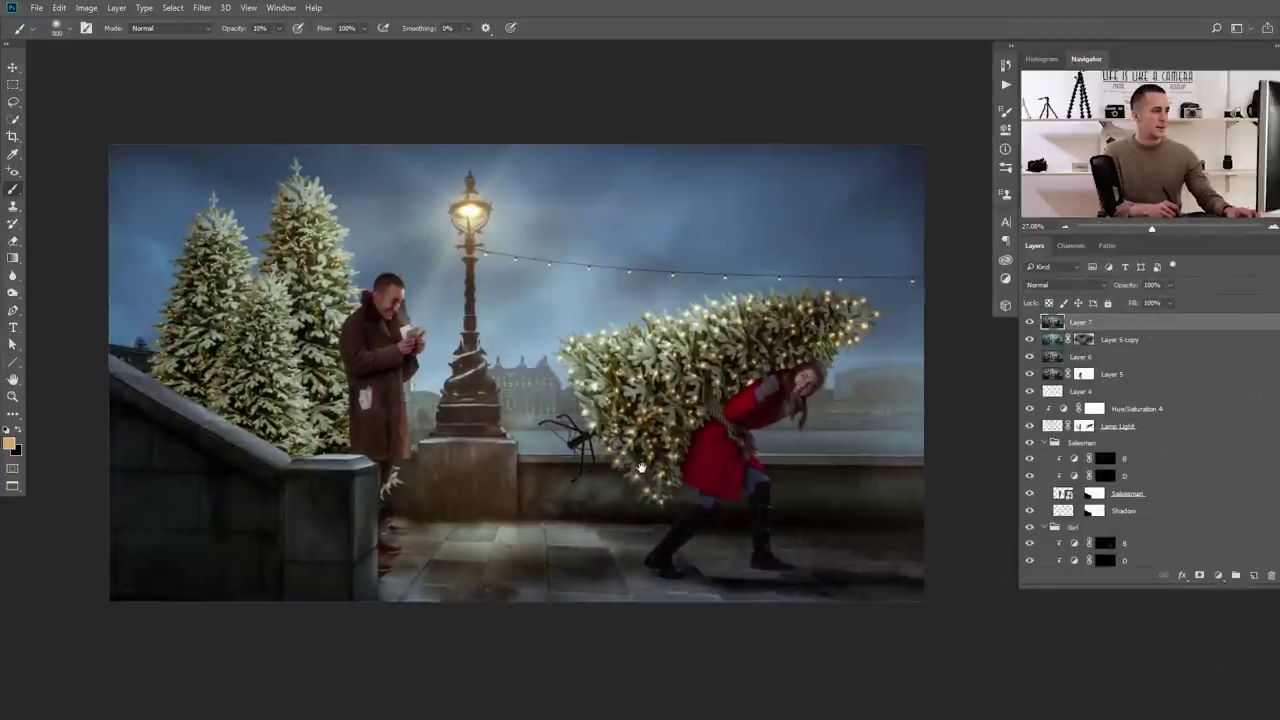